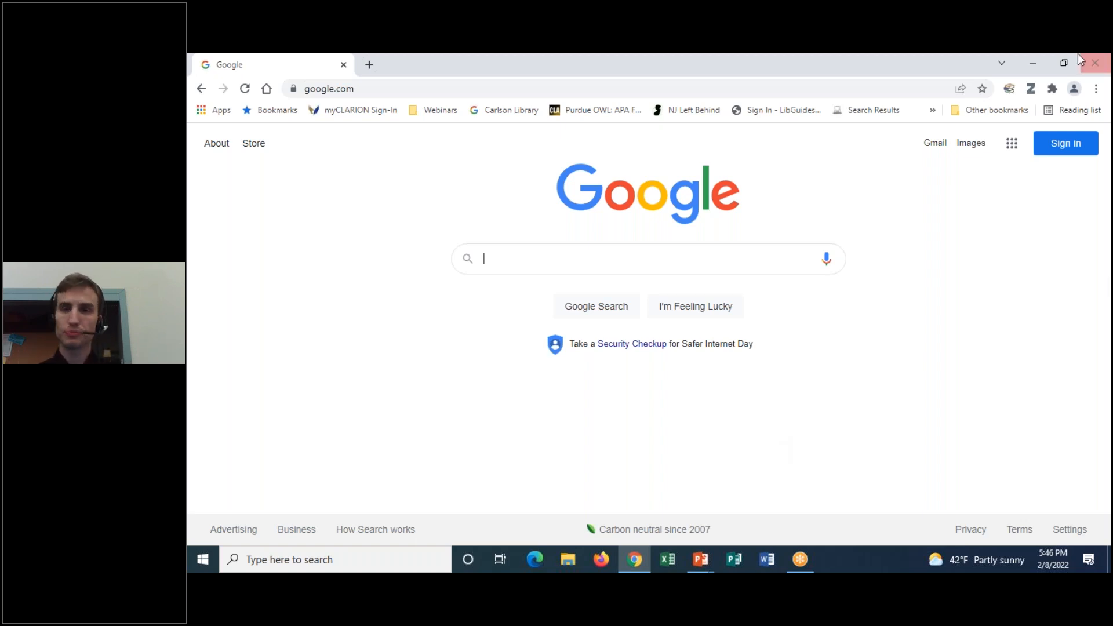
Reach the Google 'Choose an account' page from the homepage's Sign in button
left_click(1030, 77)
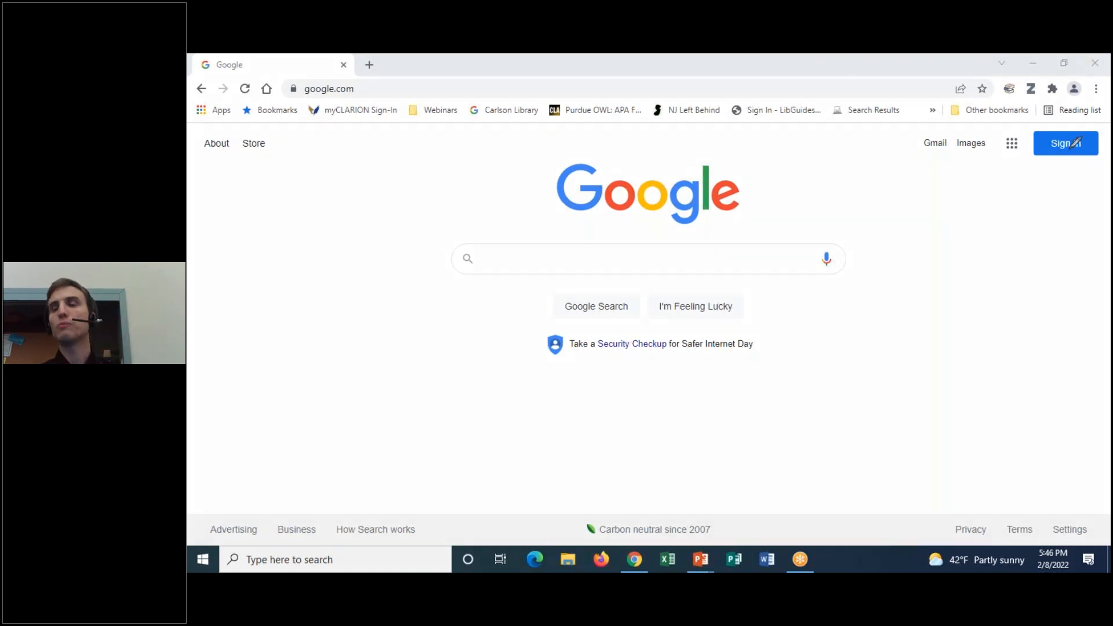
mouse_move(1079, 164)
left_mouse_down()
mouse_move(1029, 146)
mouse_move(1106, 110)
mouse_move(1062, 177)
left_mouse_up()
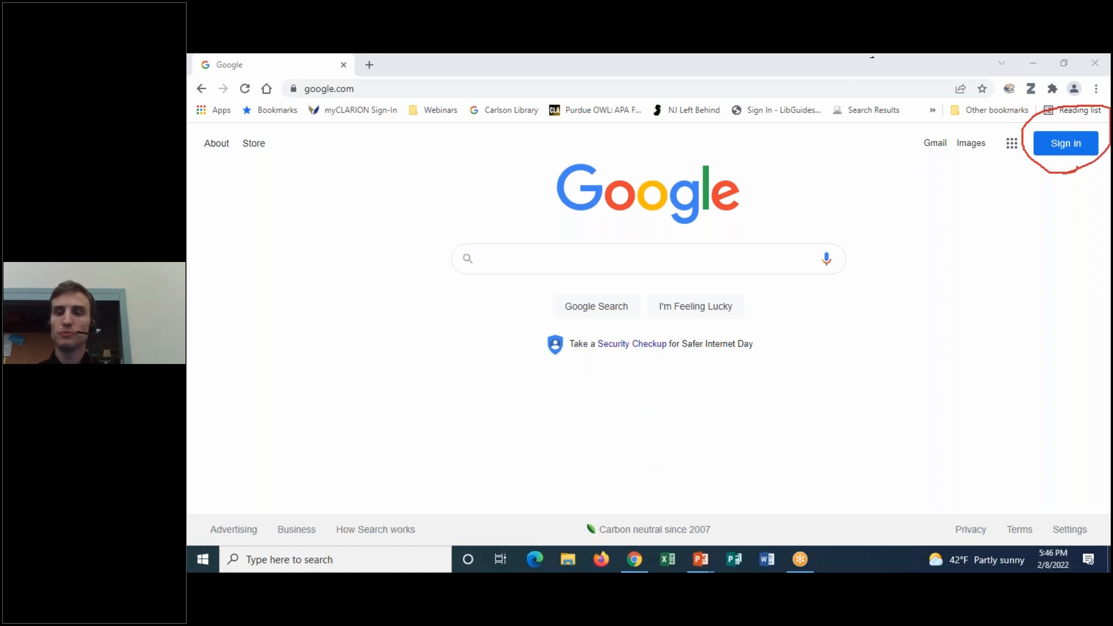
left_click(777, 160)
left_click(765, 66)
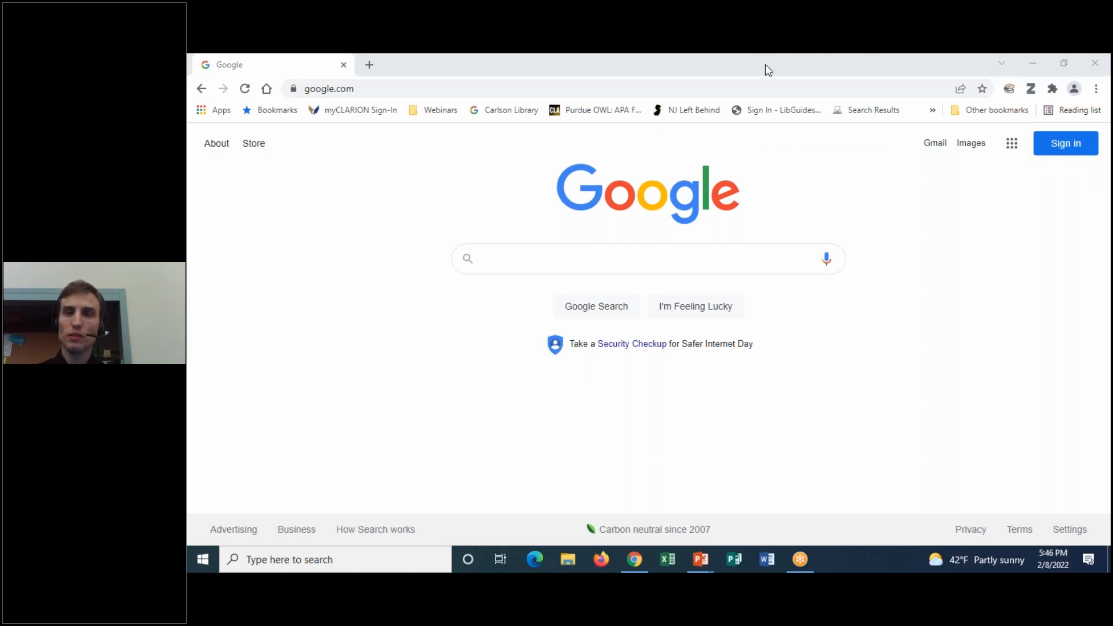
left_click(770, 78)
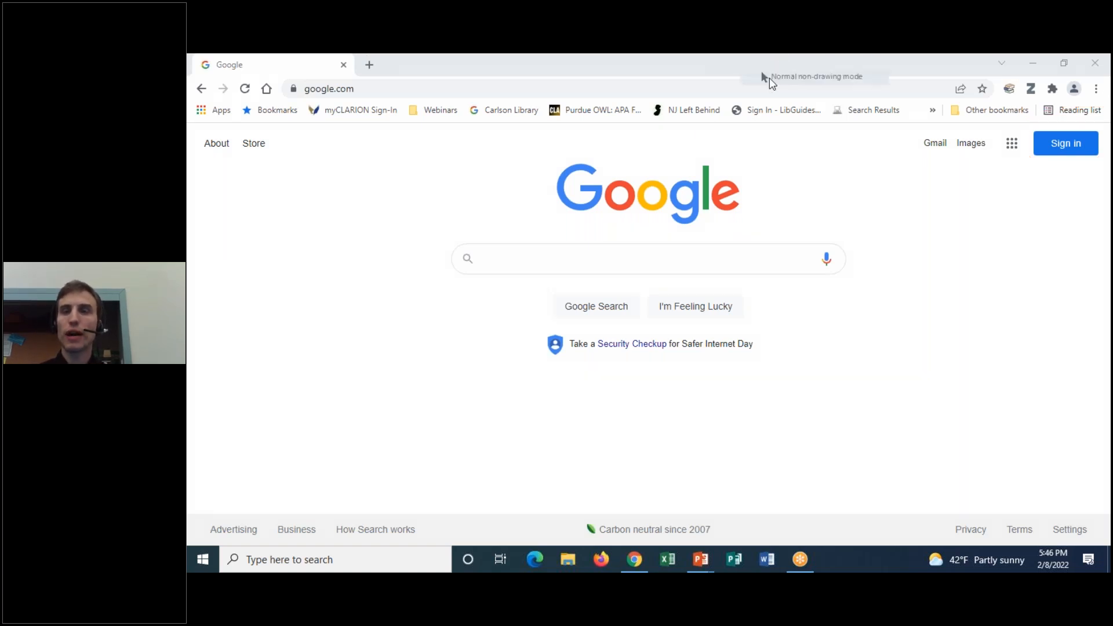
left_click(1078, 152)
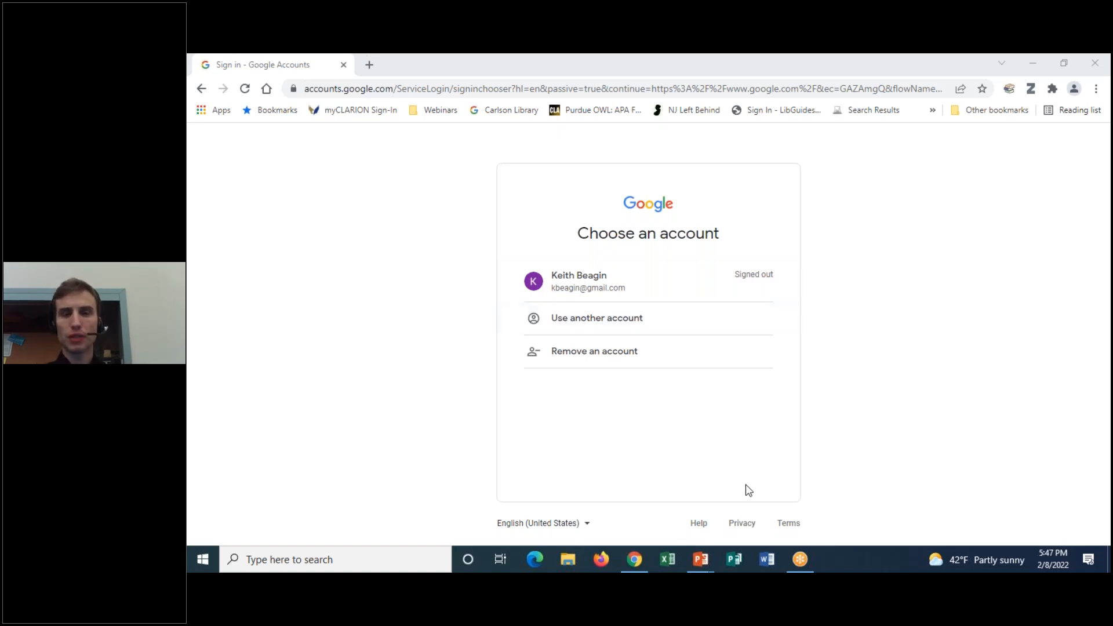
Remove the saved signed-out account from this browser's account chooser
left_click(596, 358)
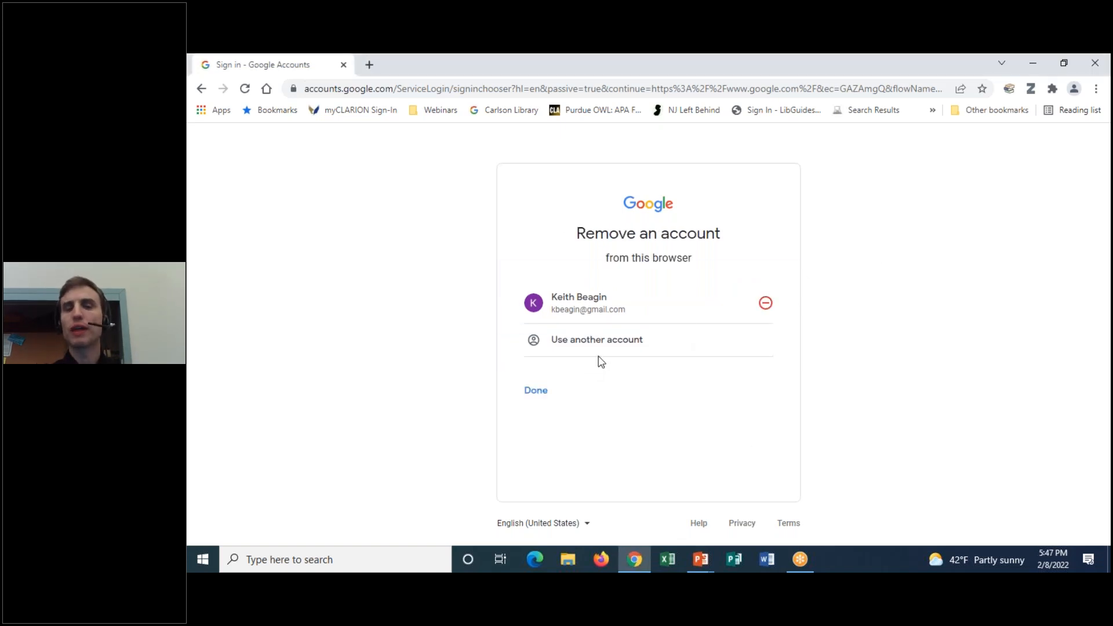
left_click(766, 304)
left_click(706, 393)
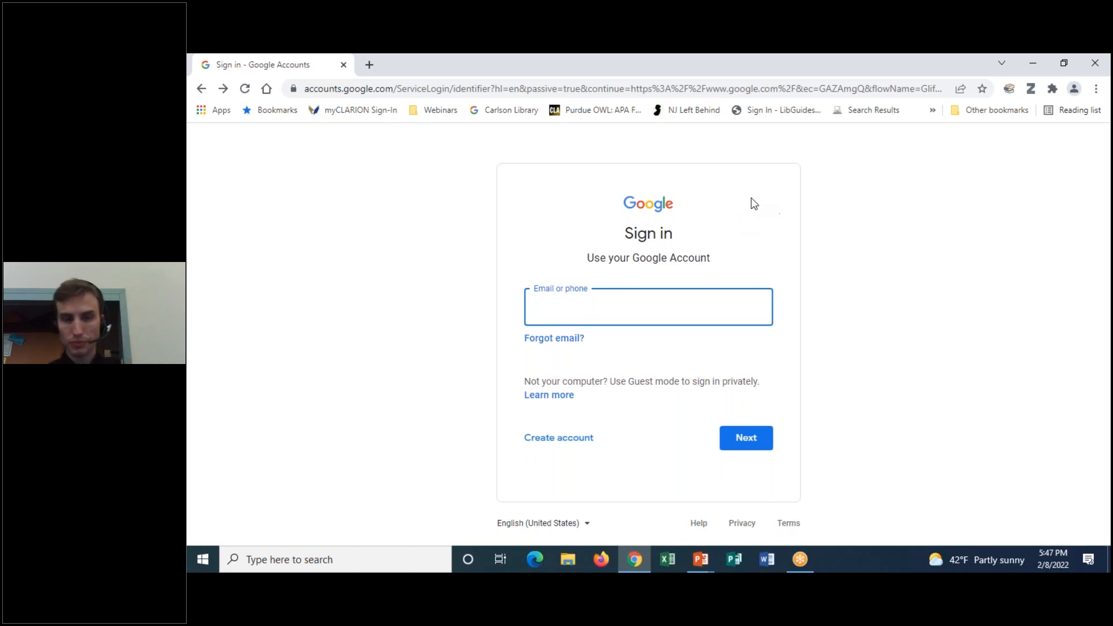
mouse_move(586, 427)
left_mouse_down()
mouse_move(485, 442)
mouse_move(580, 432)
left_mouse_up()
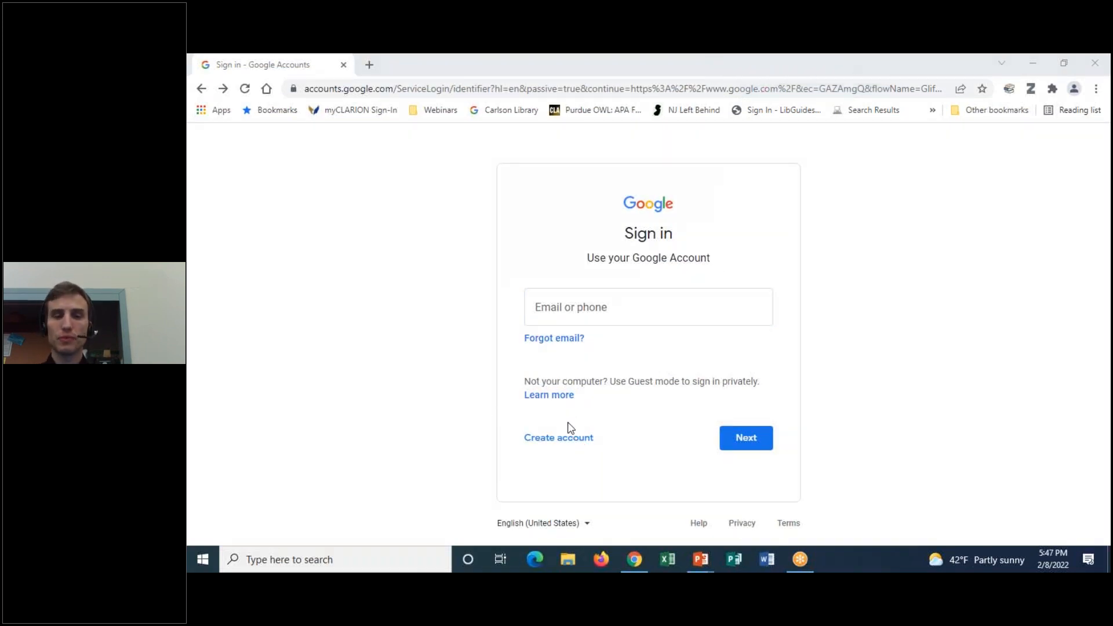
left_click(564, 441)
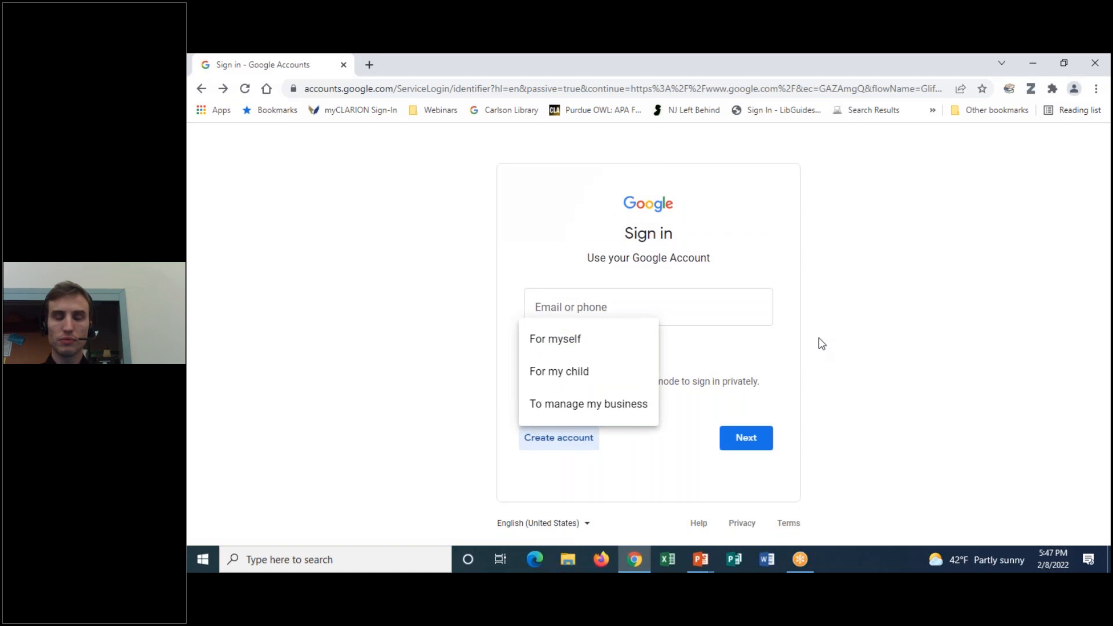
left_click(591, 340)
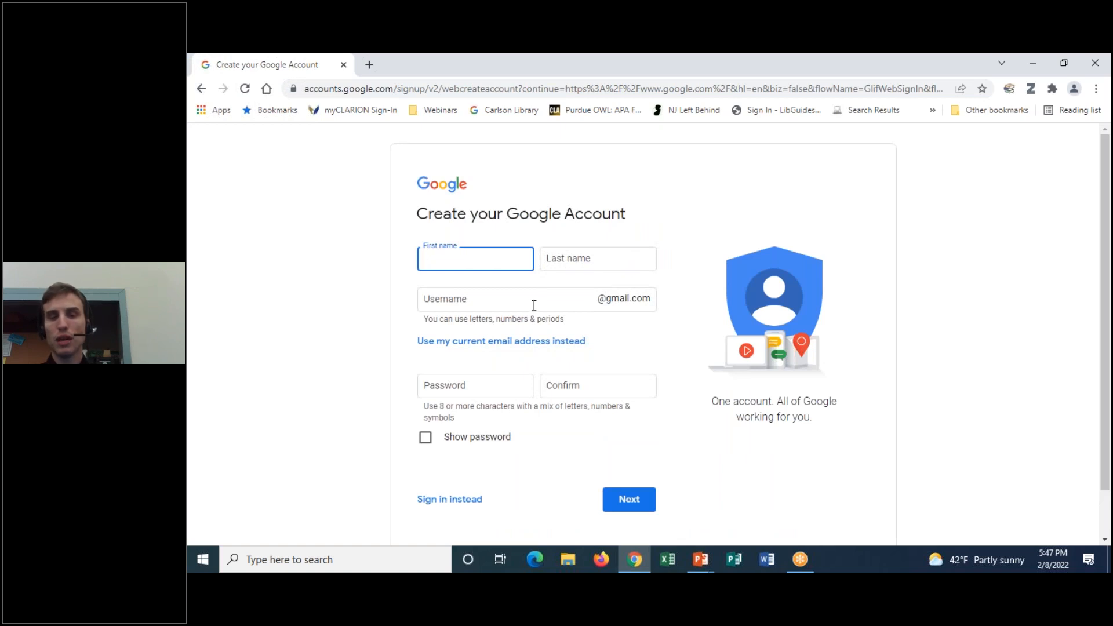
left_click(767, 68)
left_click(775, 99)
mouse_move(649, 292)
left_mouse_down()
mouse_move(588, 311)
mouse_move(661, 286)
mouse_move(646, 284)
left_mouse_up()
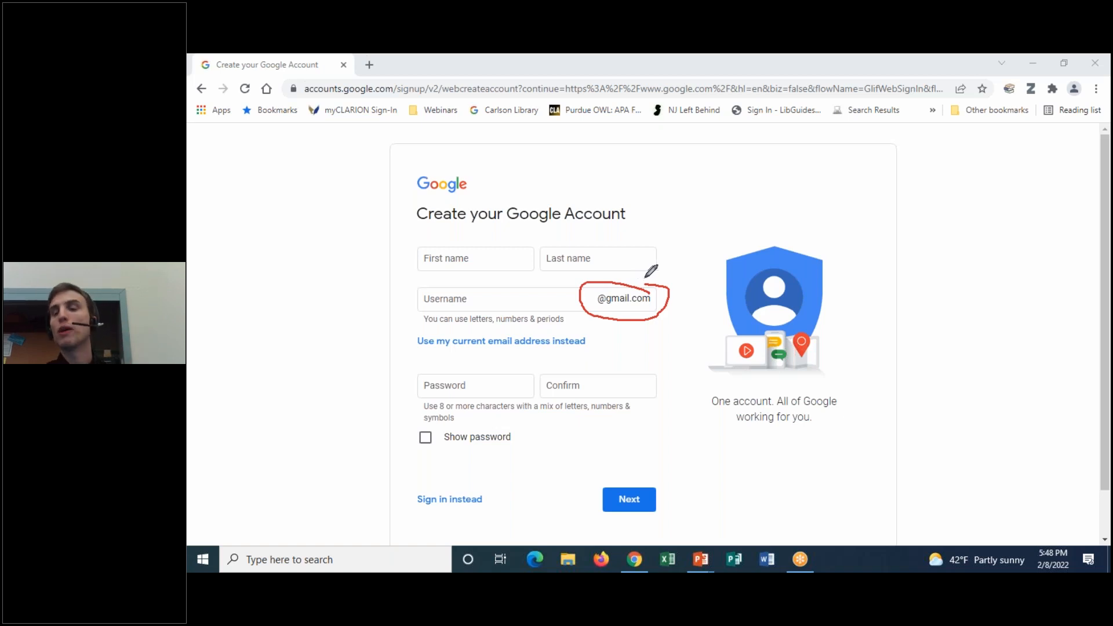
mouse_move(486, 332)
left_mouse_down()
mouse_move(400, 331)
mouse_move(487, 352)
mouse_move(592, 354)
mouse_move(586, 331)
mouse_move(469, 334)
left_mouse_up()
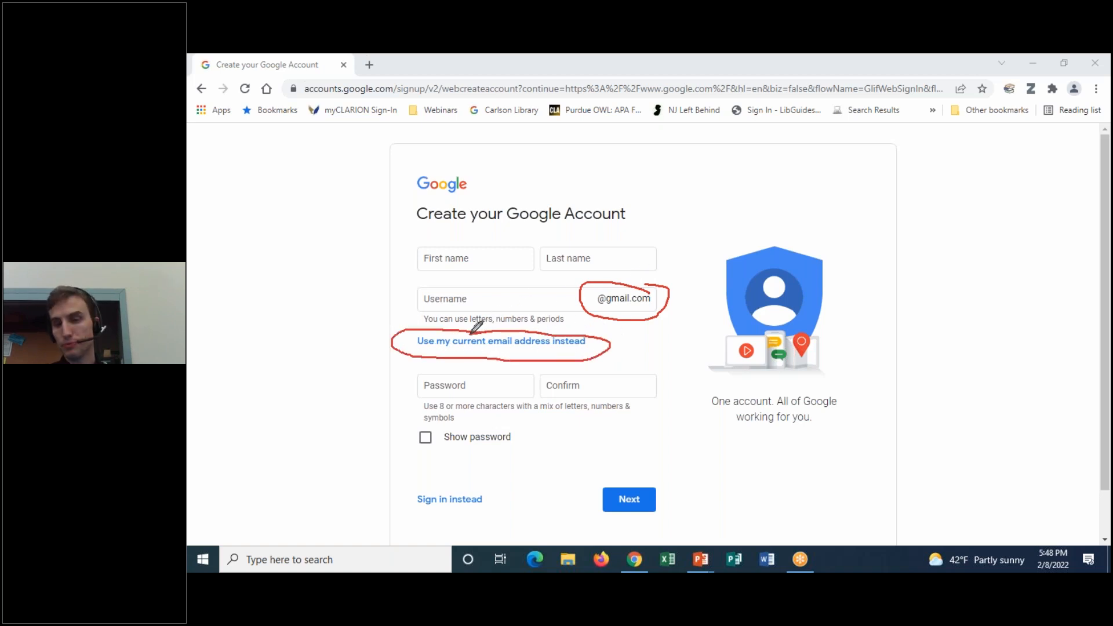
left_click(767, 59)
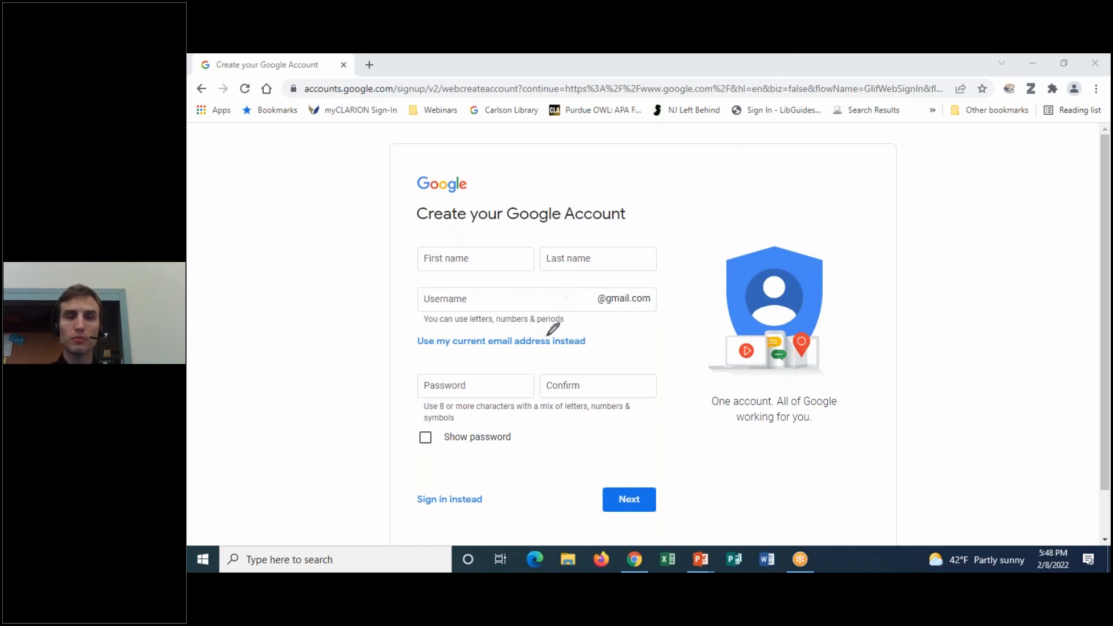
left_click(513, 343)
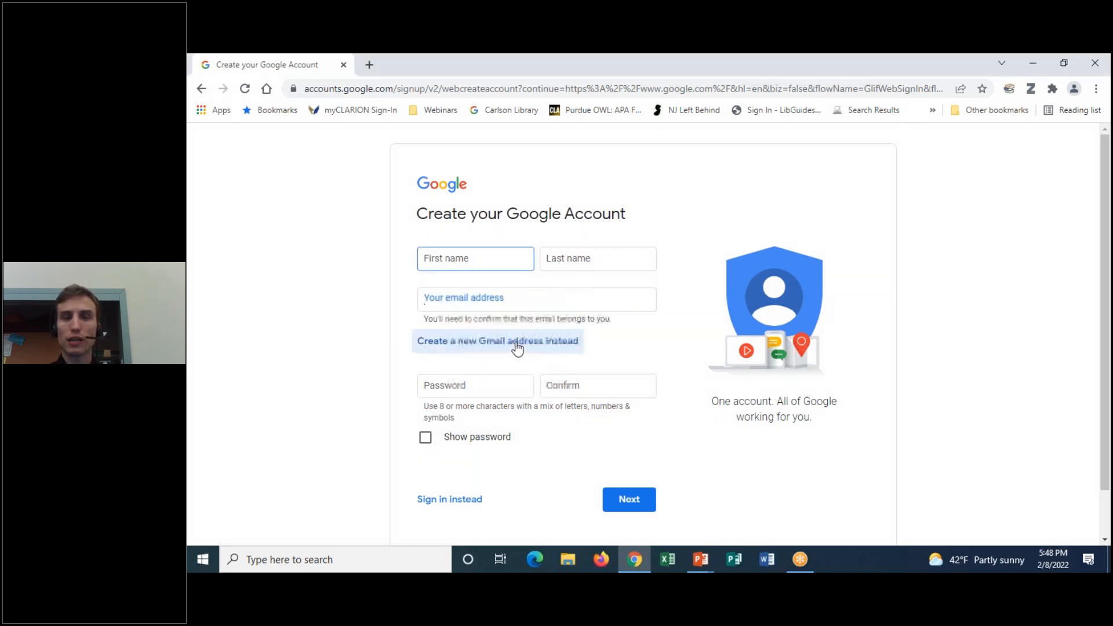
left_click(754, 62)
mouse_move(490, 279)
left_mouse_down()
mouse_move(394, 295)
mouse_move(513, 318)
mouse_move(680, 305)
mouse_move(645, 281)
mouse_move(475, 277)
left_mouse_up()
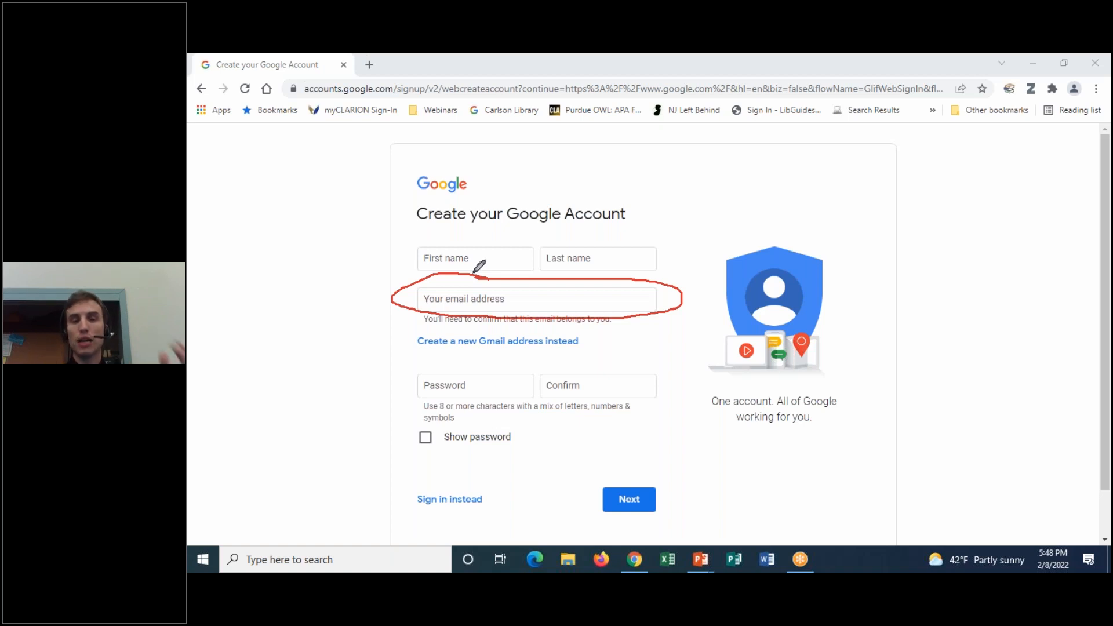
left_click(772, 157)
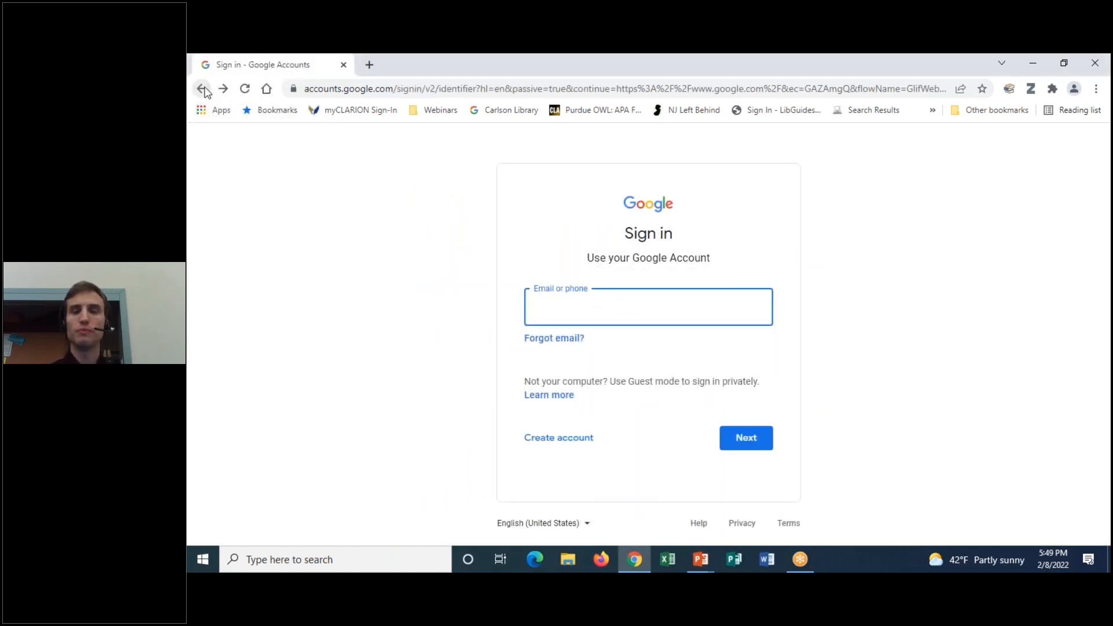
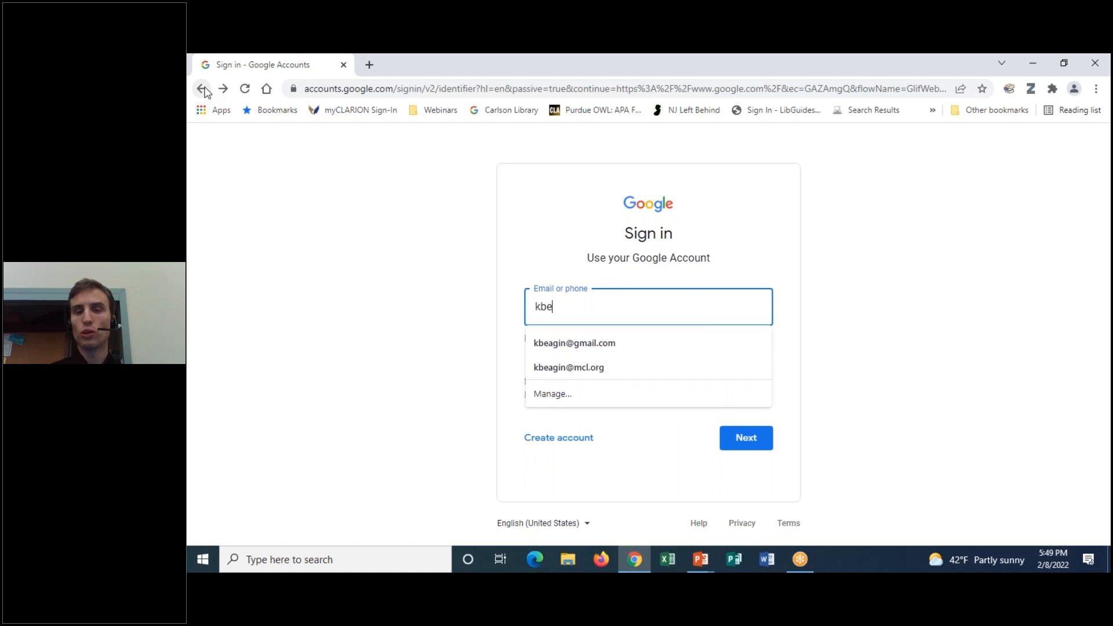
Sign in with the Gmail address and account password, returning to the Google homepage
key("Return")
type("******")
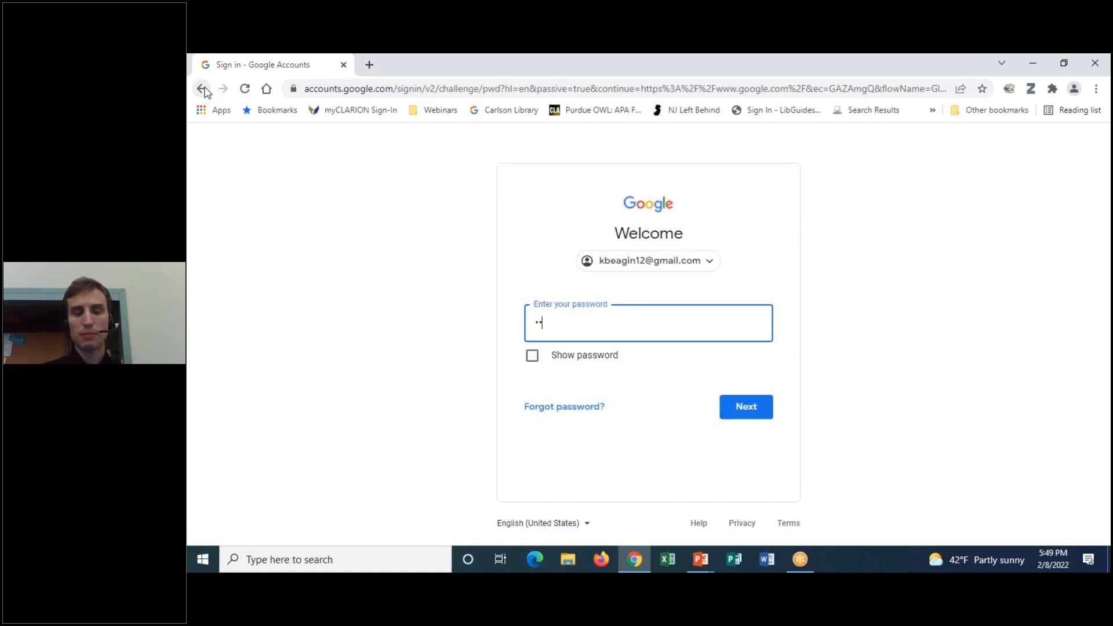
type("****")
key("Return")
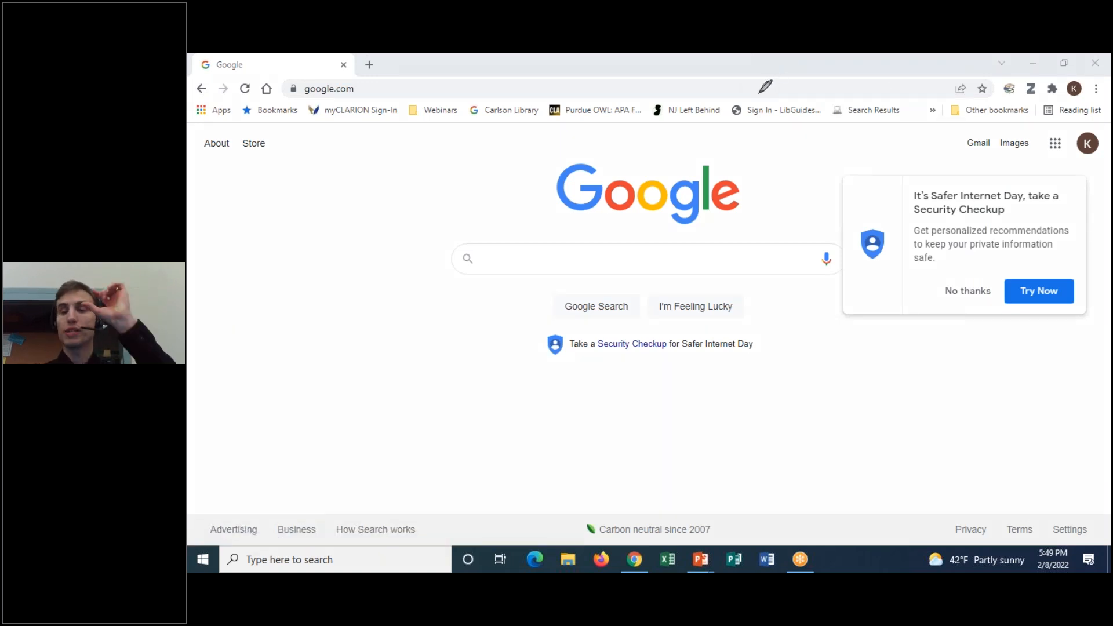
mouse_move(1106, 157)
left_mouse_down()
mouse_move(1102, 169)
mouse_move(1068, 146)
mouse_move(1102, 100)
mouse_move(1094, 171)
left_mouse_up()
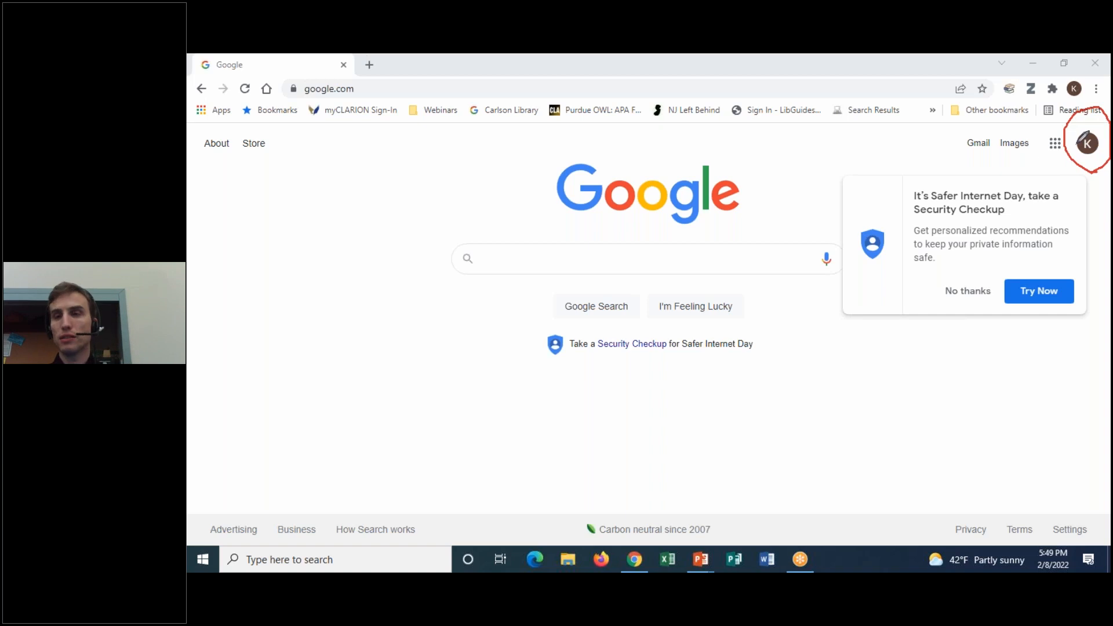
left_click(783, 149)
left_click(782, 65)
left_click(782, 79)
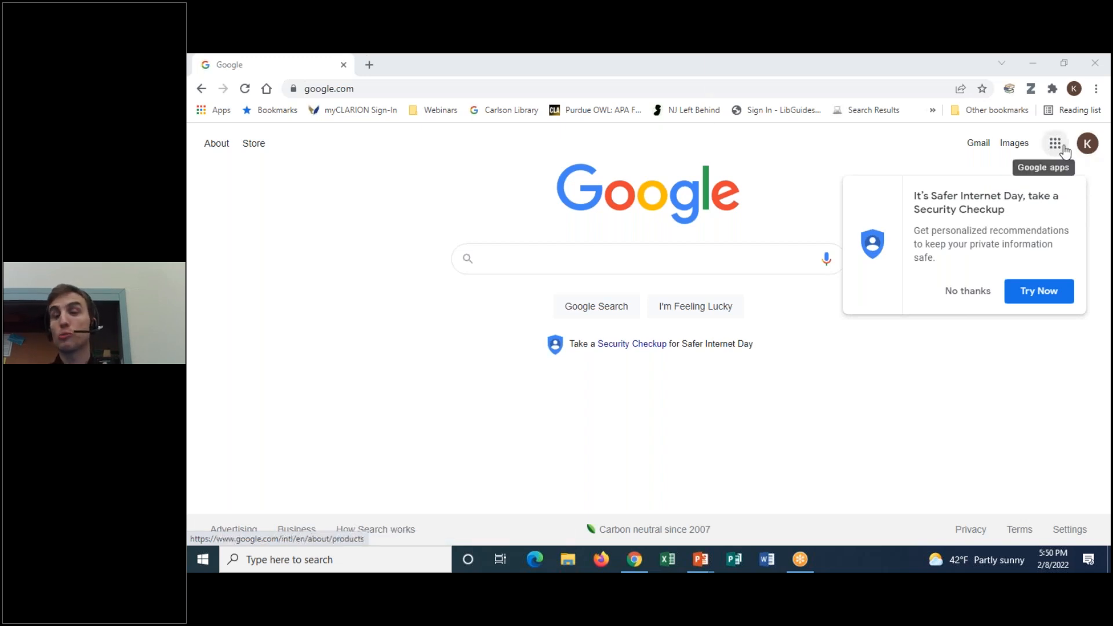
Launch Drive from the Google apps grid to reach My Drive
left_click(1066, 152)
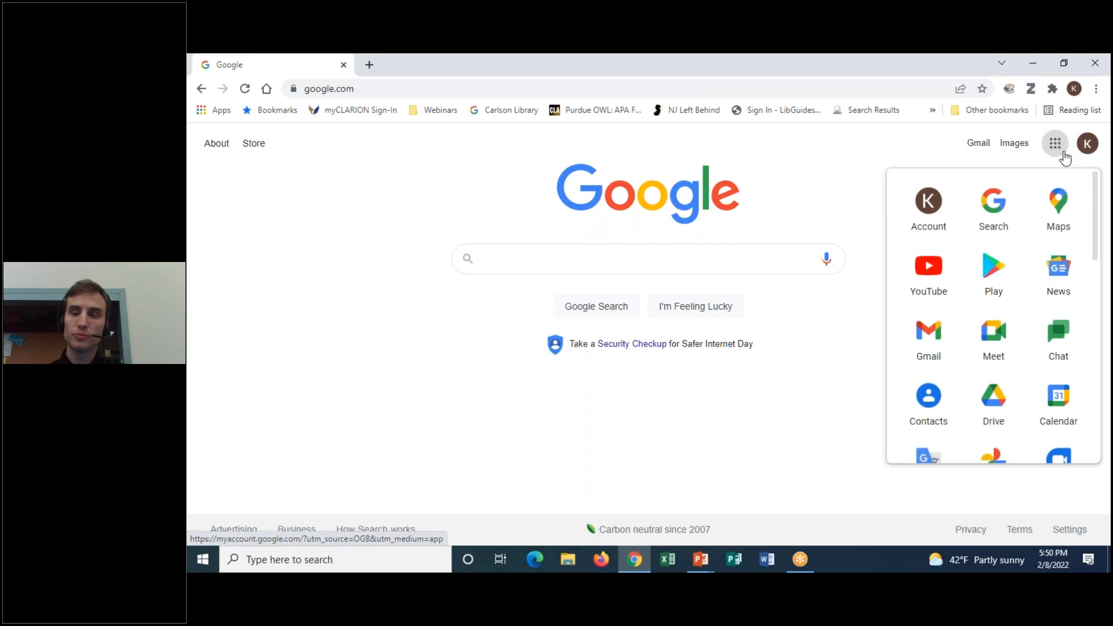
left_click(1052, 213)
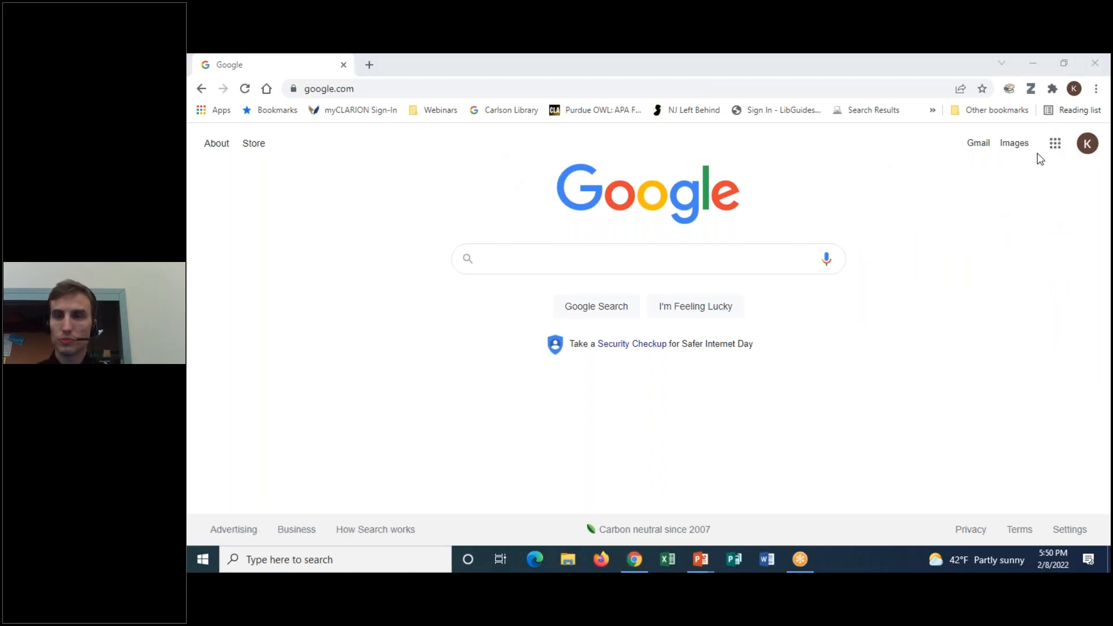
left_click(1053, 148)
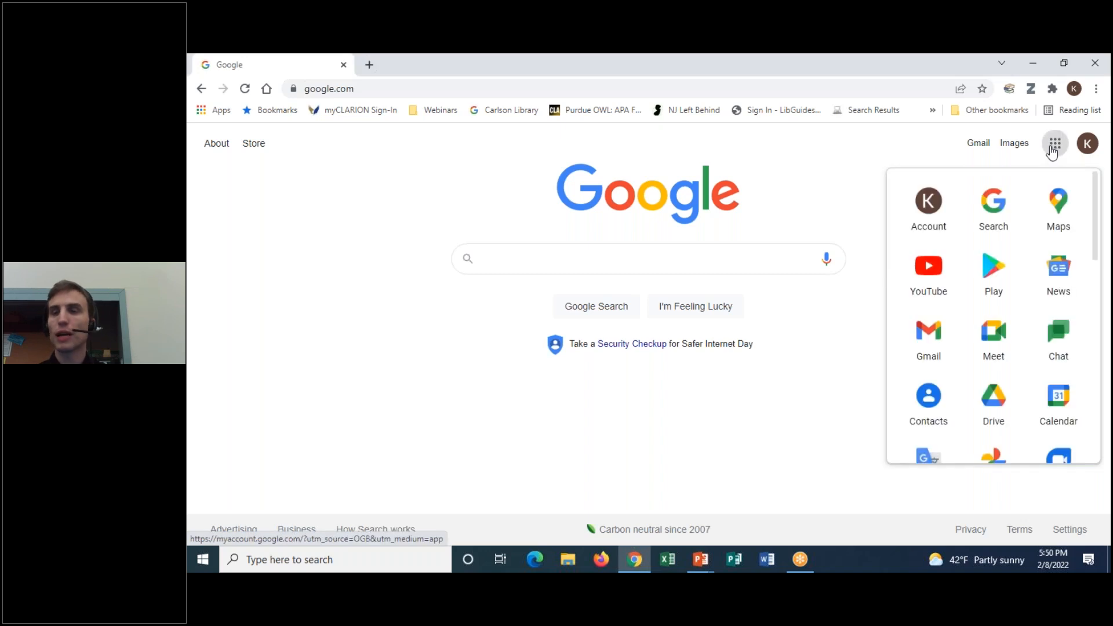
left_click_drag(1093, 211, 1109, 417)
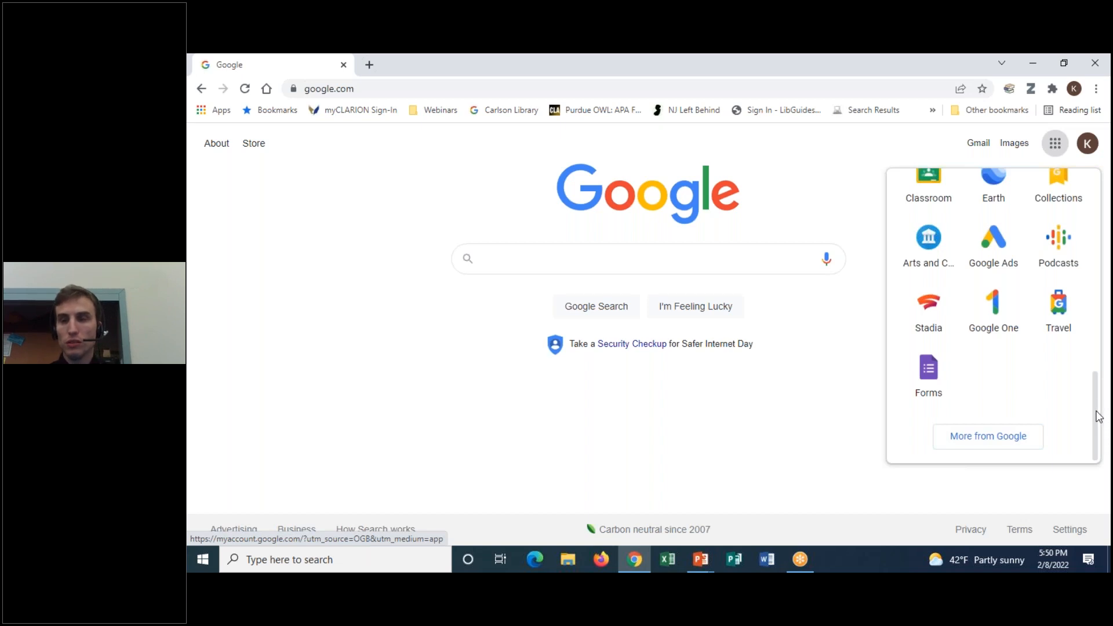
left_click_drag(1100, 412, 1110, 227)
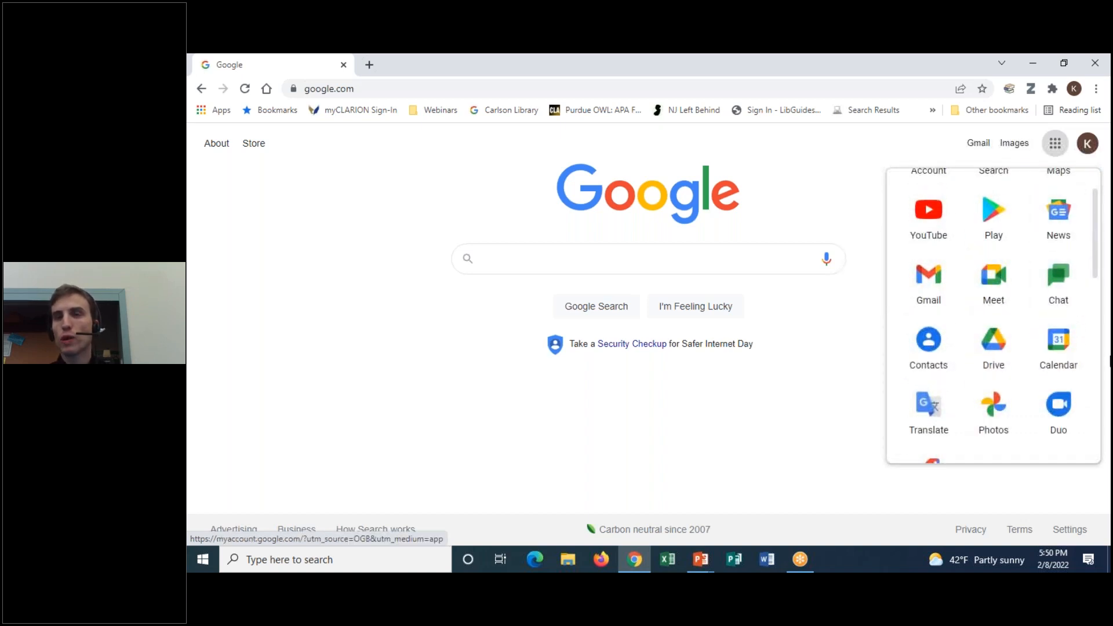
left_click(1000, 351)
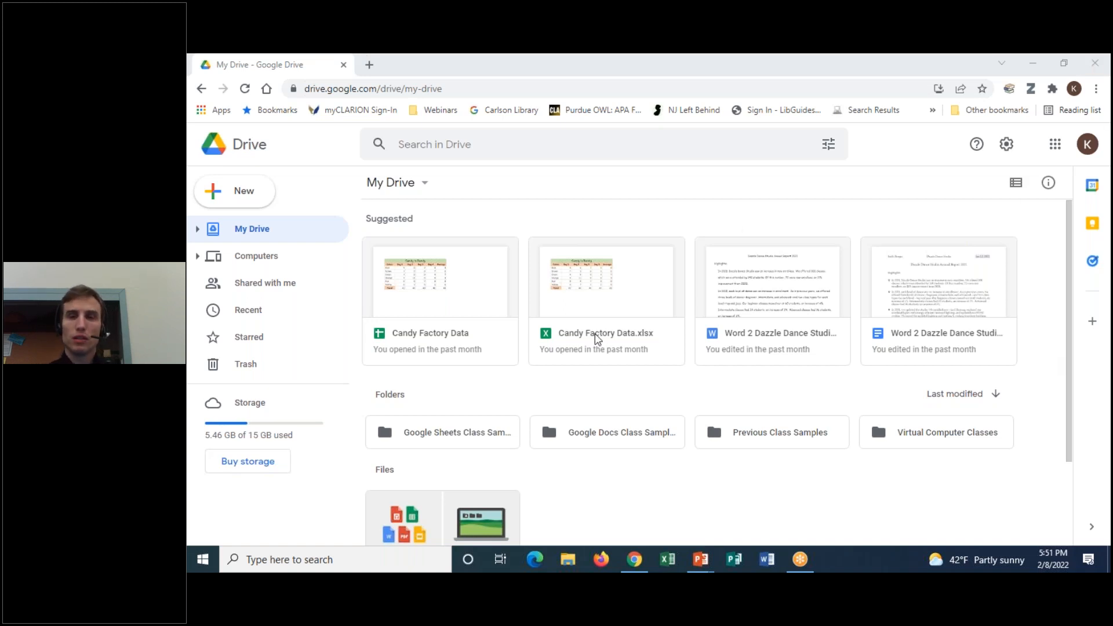
left_click(580, 153)
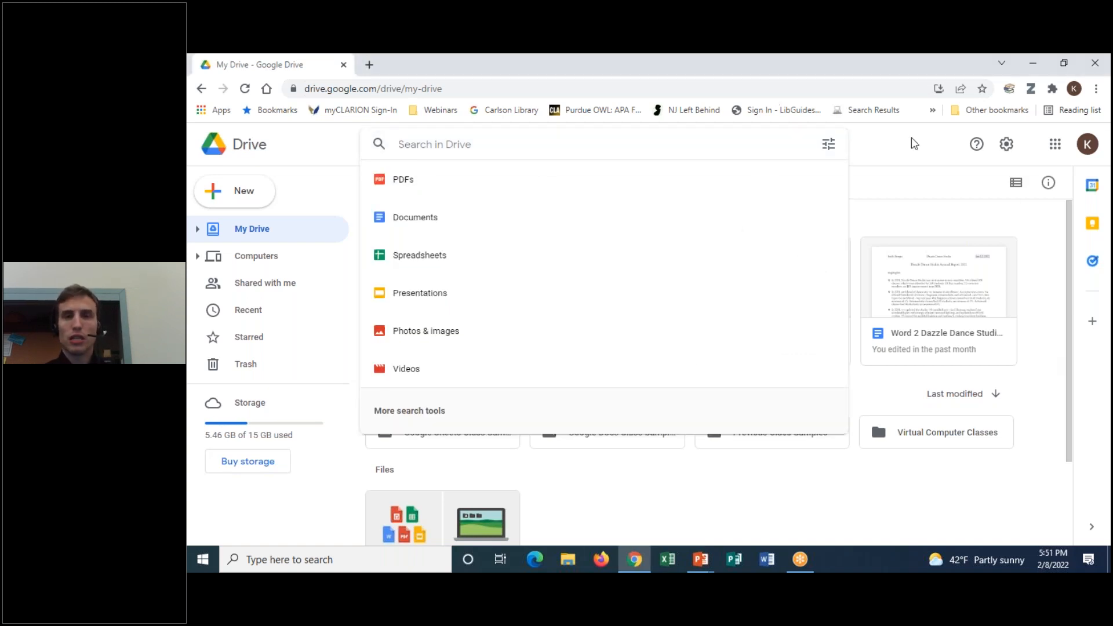
left_click(882, 139)
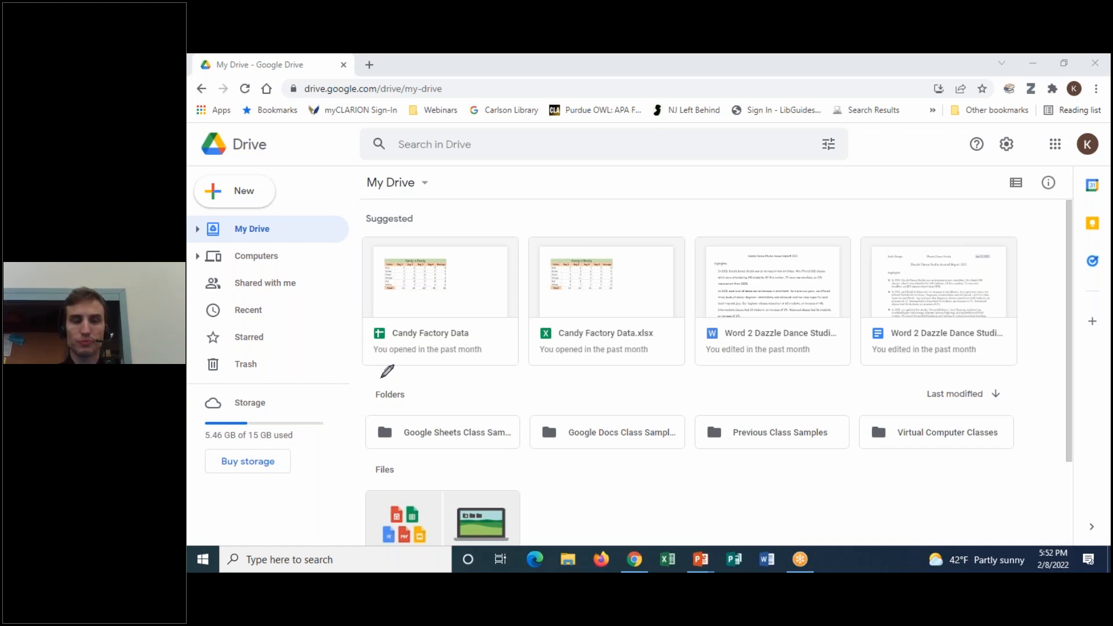
mouse_move(380, 379)
left_mouse_down()
mouse_move(859, 350)
mouse_move(1060, 410)
mouse_move(984, 468)
mouse_move(638, 476)
mouse_move(404, 461)
mouse_move(348, 408)
mouse_move(381, 379)
left_mouse_up()
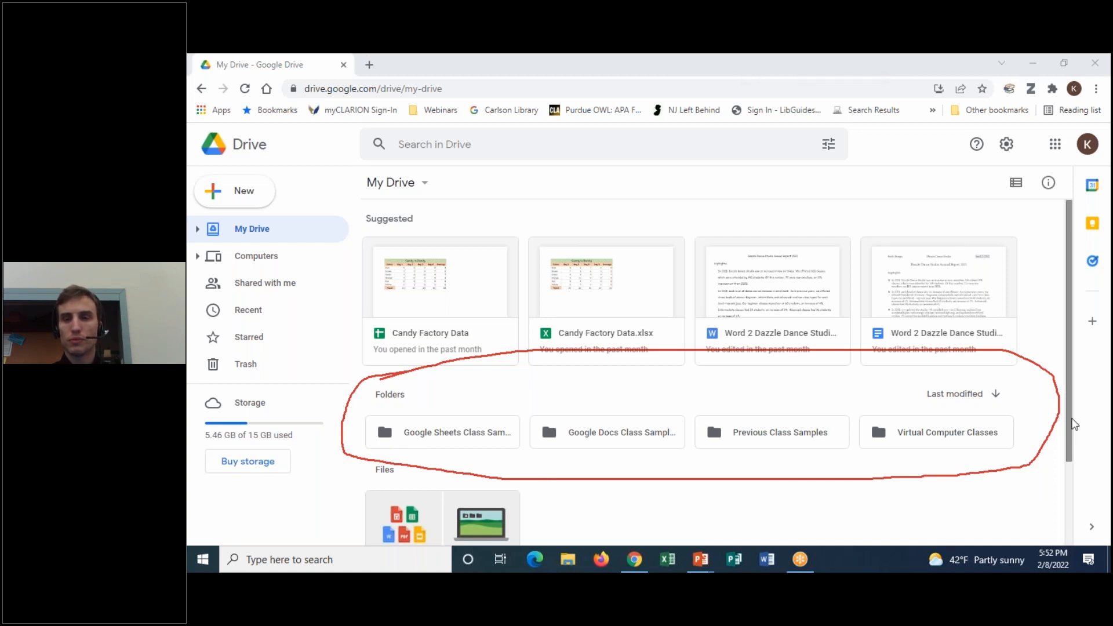
left_click_drag(1071, 423, 1066, 505)
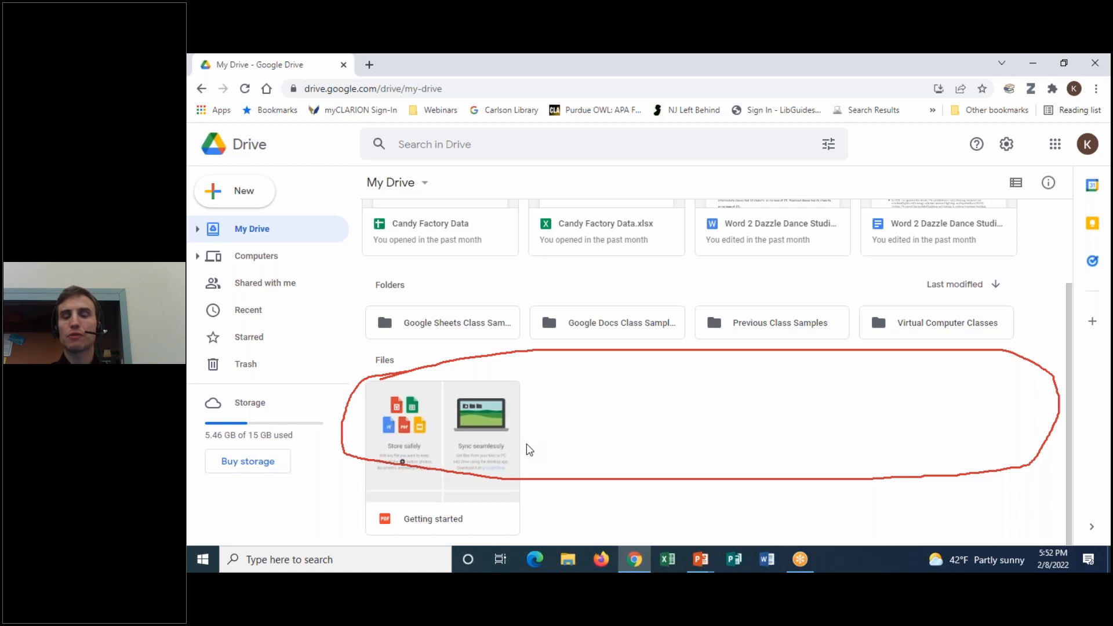
left_click(822, 55)
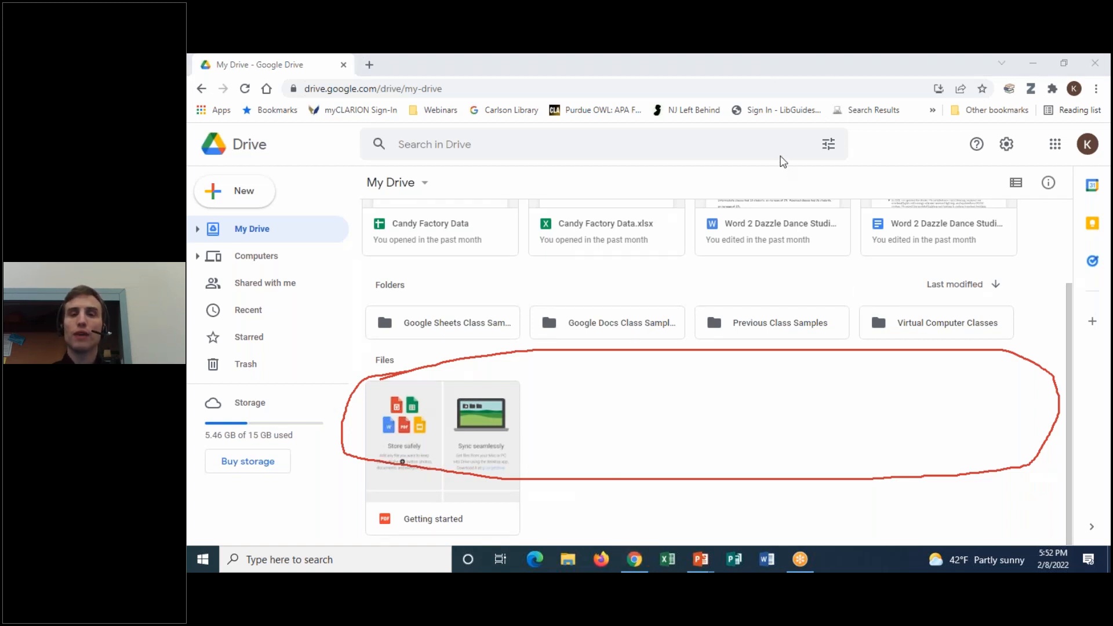
left_click(783, 162)
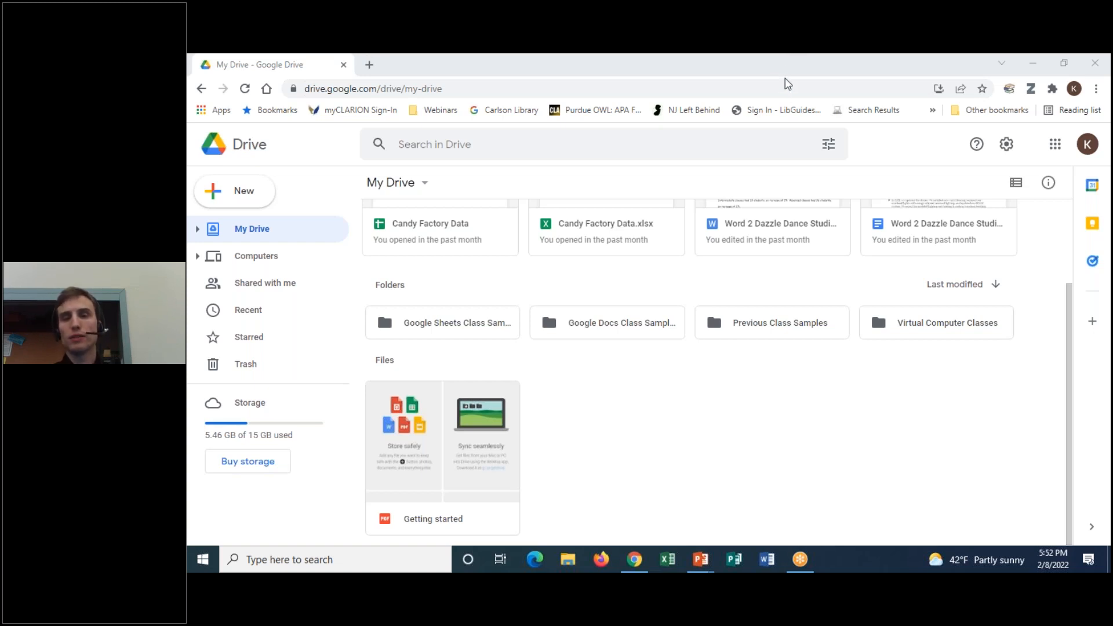
mouse_move(967, 369)
left_mouse_down()
mouse_move(634, 348)
mouse_move(534, 541)
mouse_move(993, 419)
left_mouse_up()
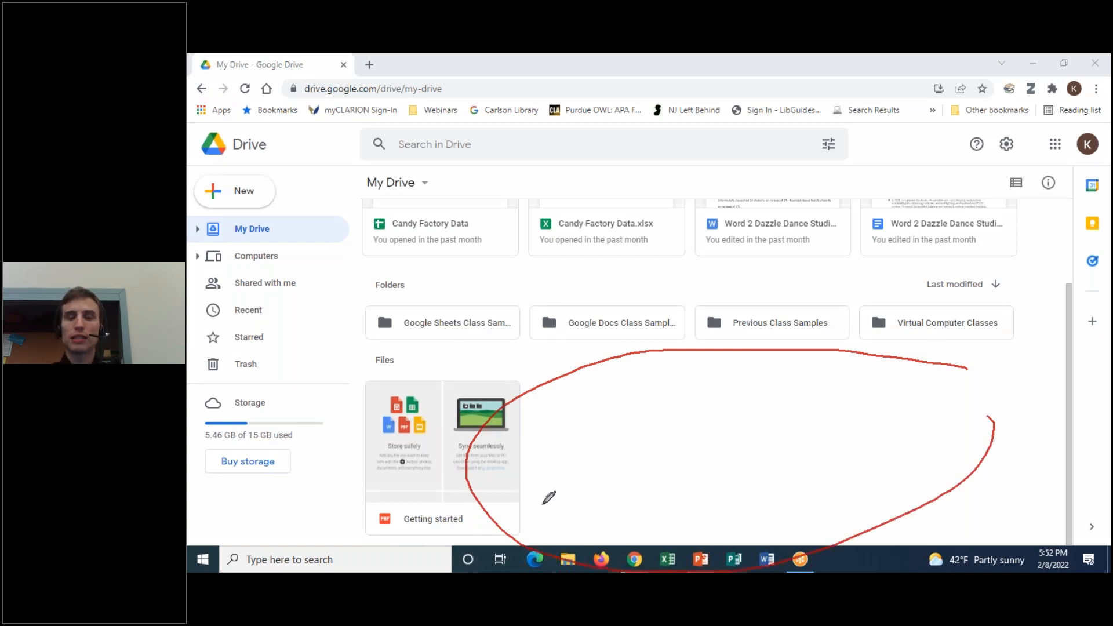
left_click(788, 147)
scroll(743, 421, "up", 2)
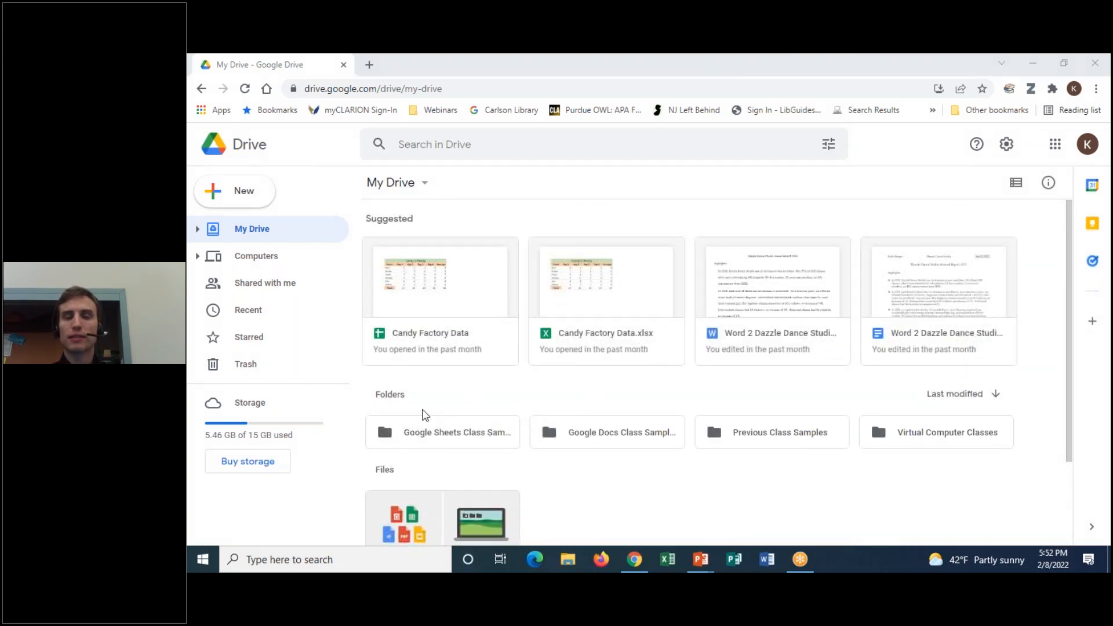
mouse_move(709, 199)
left_mouse_down()
mouse_move(320, 313)
mouse_move(548, 387)
mouse_move(1006, 352)
mouse_move(977, 199)
mouse_move(691, 195)
left_mouse_up()
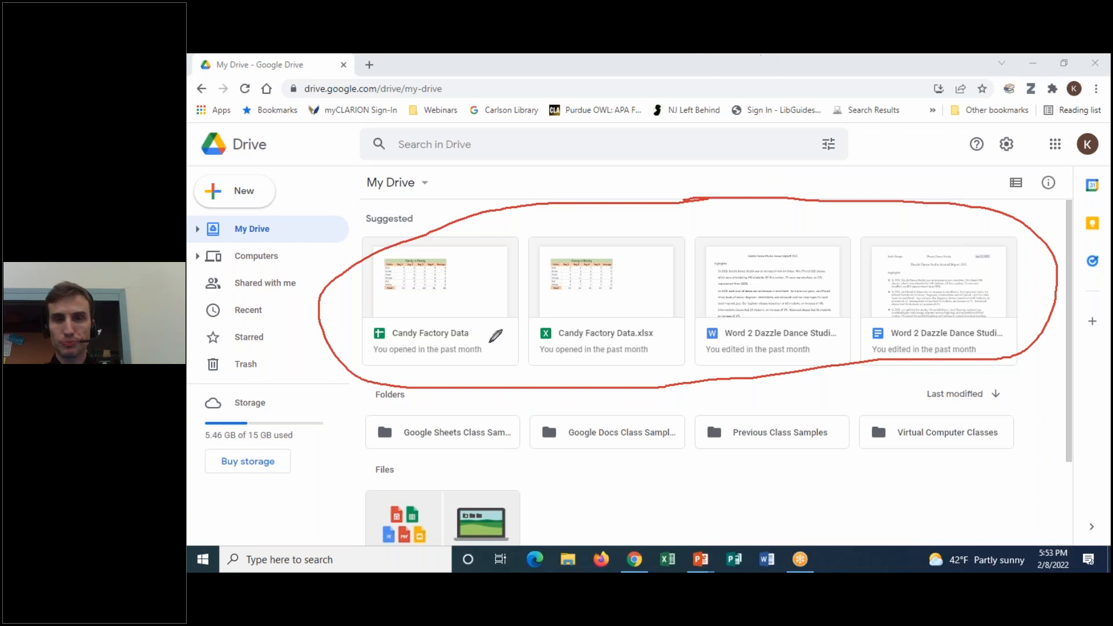
left_click(786, 54)
left_click(779, 151)
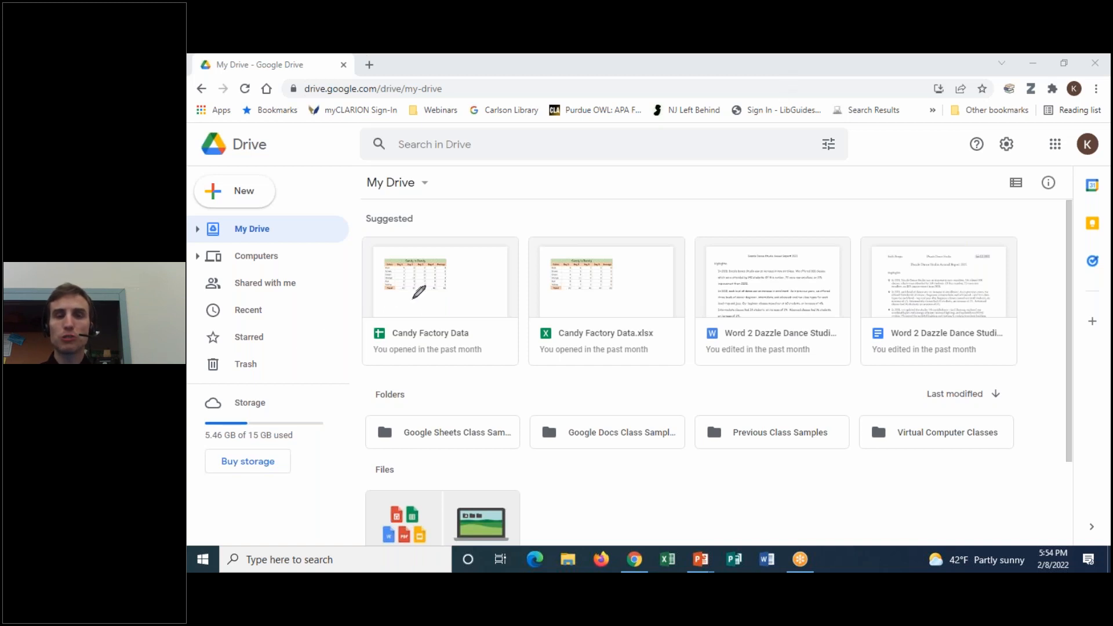
left_click_drag(404, 317, 406, 323)
left_click_drag(572, 316, 556, 344)
left_click_drag(725, 316, 722, 339)
mouse_move(905, 321)
left_mouse_down()
mouse_move(853, 356)
mouse_move(888, 343)
left_mouse_up()
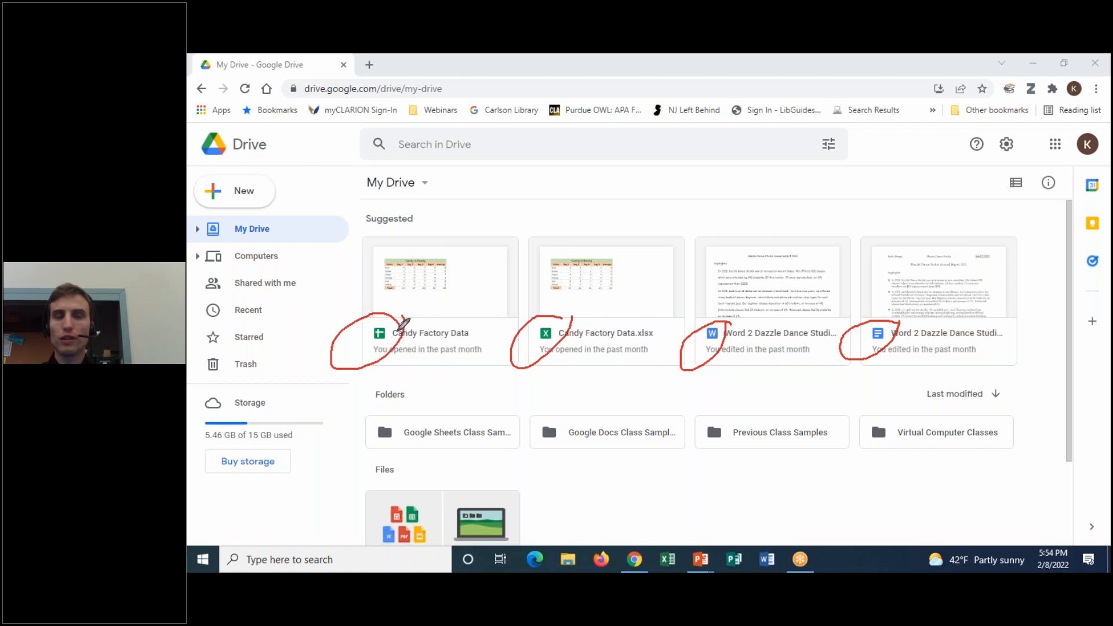
mouse_move(406, 280)
left_mouse_down()
mouse_move(421, 292)
mouse_move(394, 301)
left_mouse_up()
mouse_move(584, 289)
left_mouse_down()
mouse_move(583, 300)
mouse_move(600, 281)
mouse_move(603, 305)
left_mouse_up()
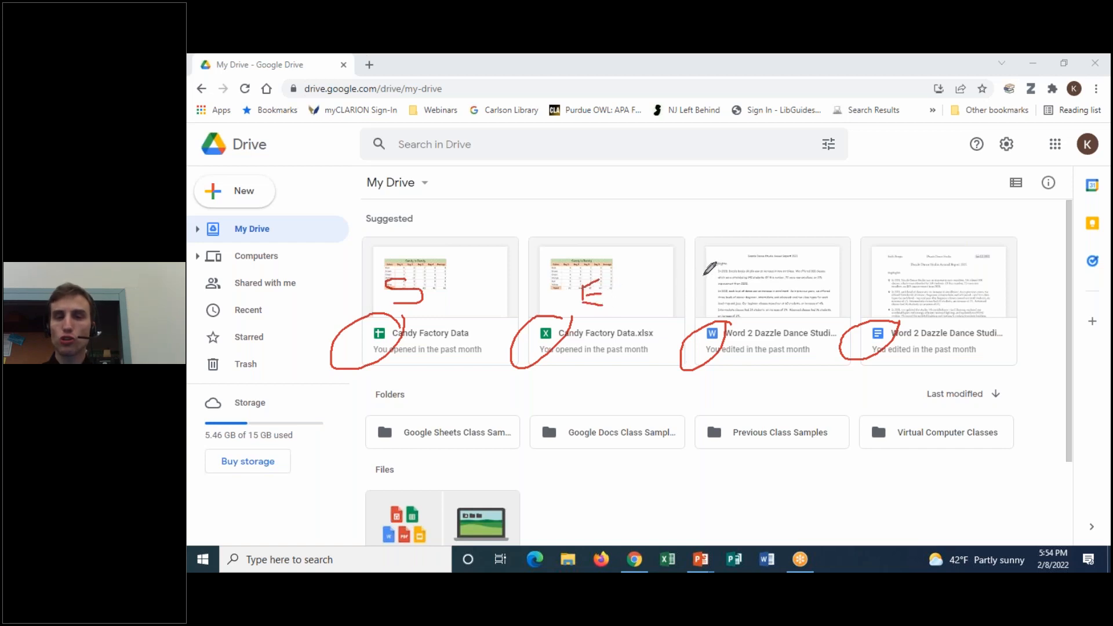
left_click_drag(705, 276, 736, 265)
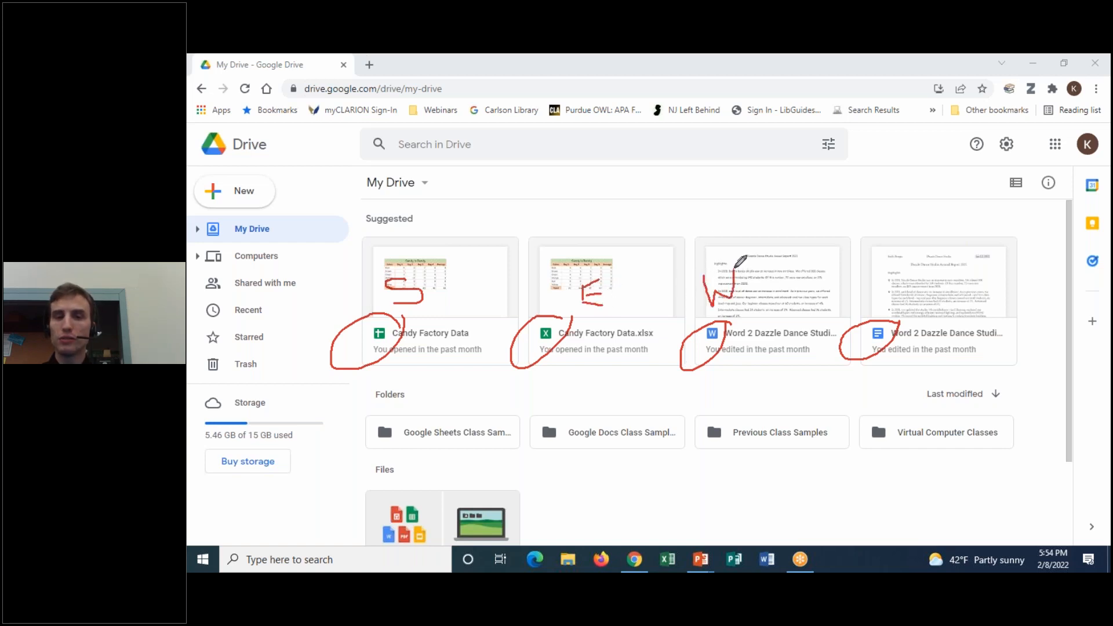
left_click_drag(881, 277, 880, 302)
left_click_drag(869, 278, 885, 302)
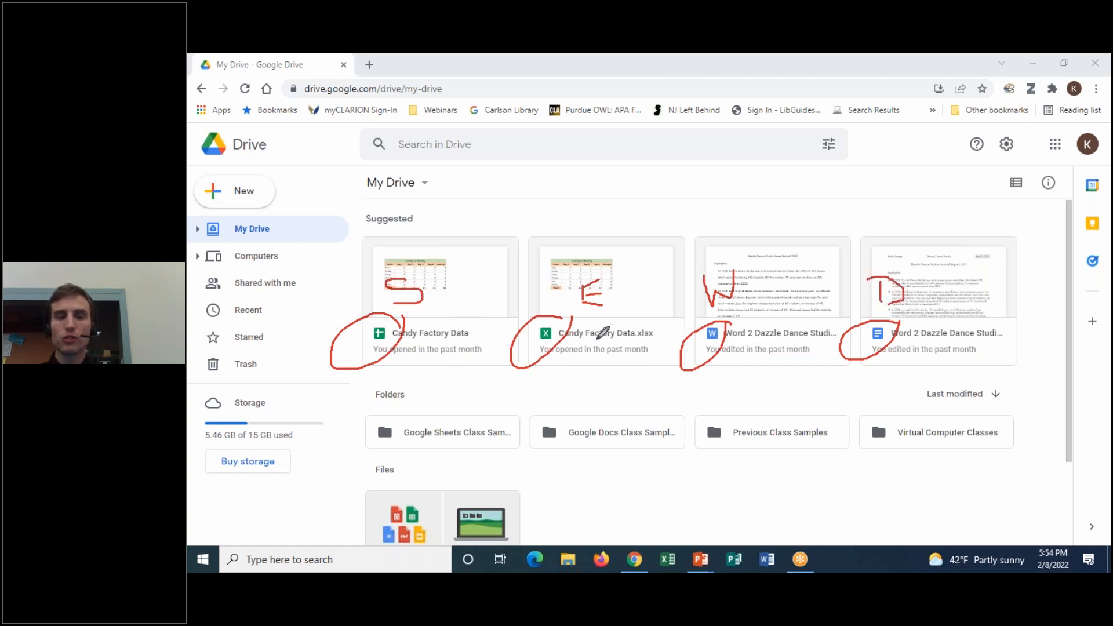
left_click(840, 154)
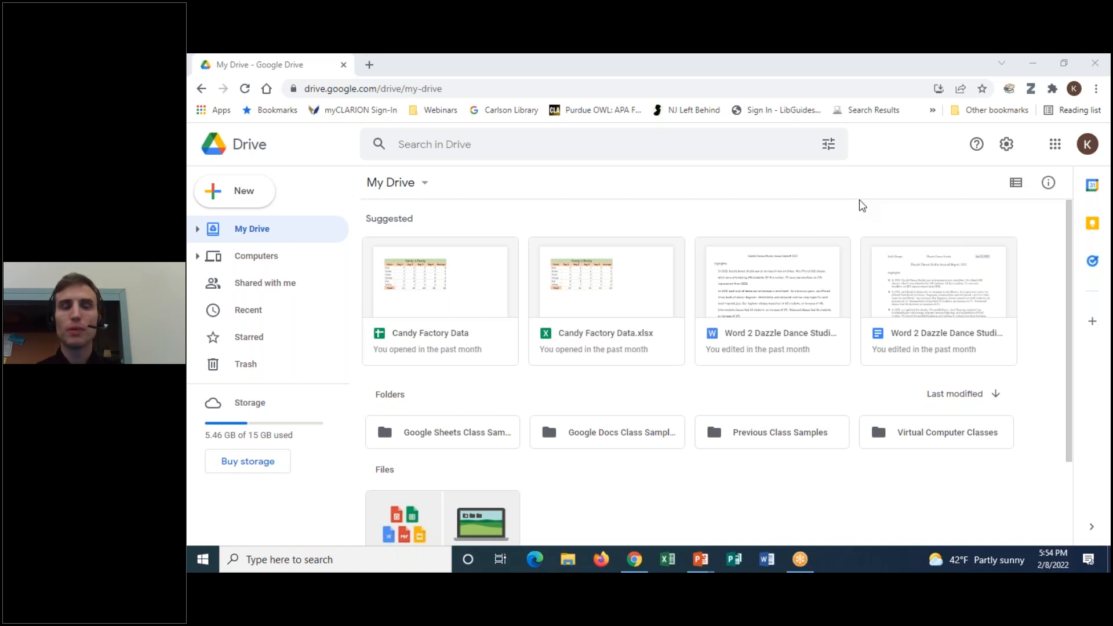
left_click(780, 90)
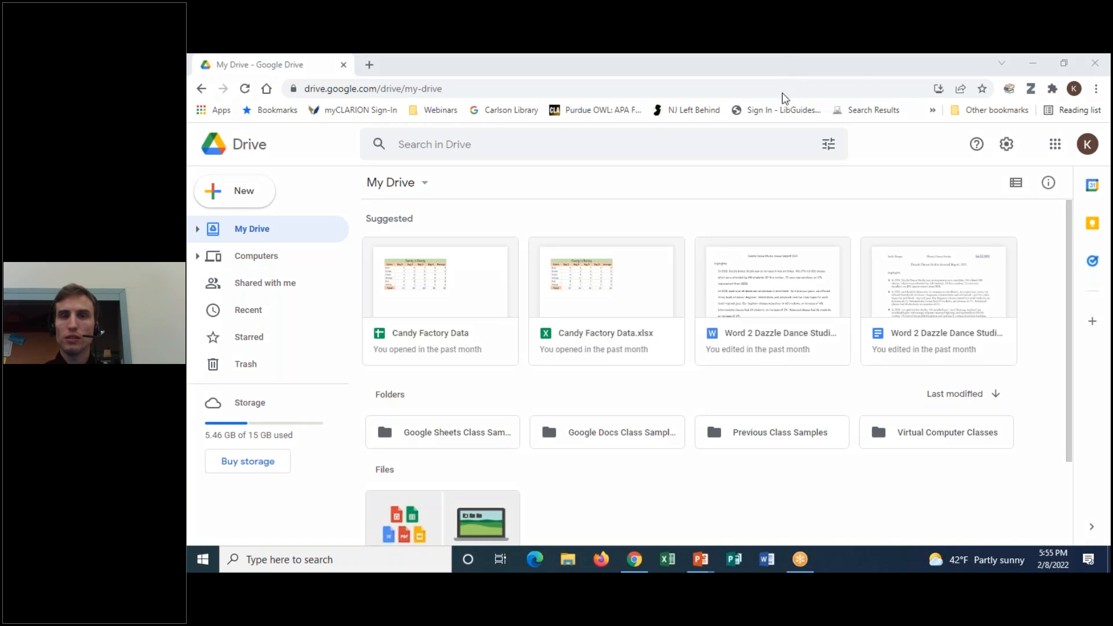
mouse_move(1006, 371)
left_mouse_down()
mouse_move(939, 385)
mouse_move(1014, 366)
left_mouse_up()
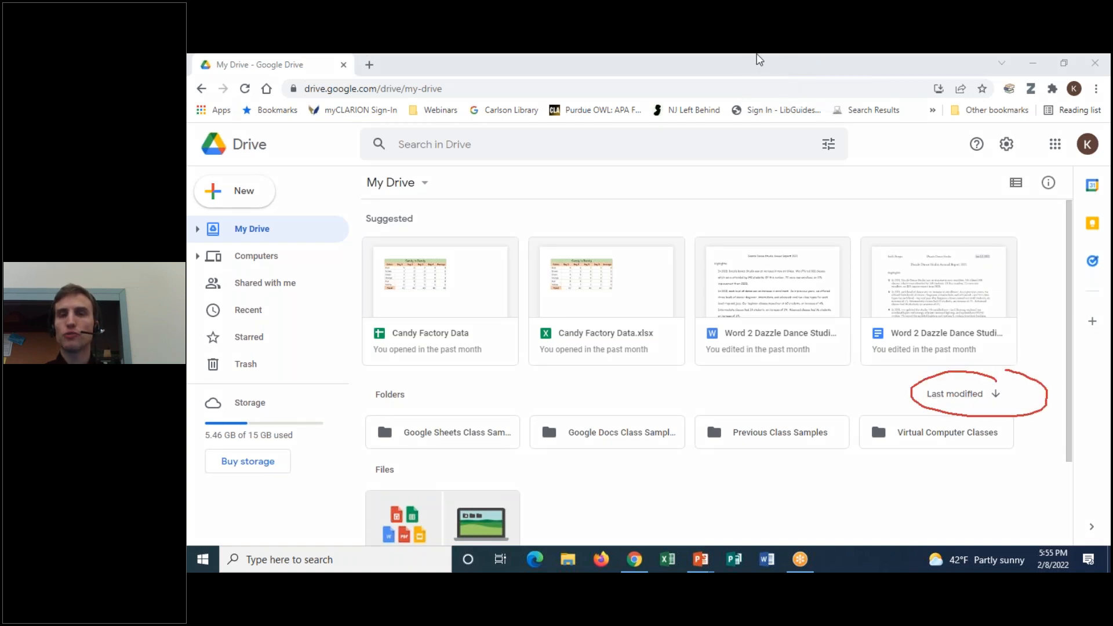
left_click(779, 152)
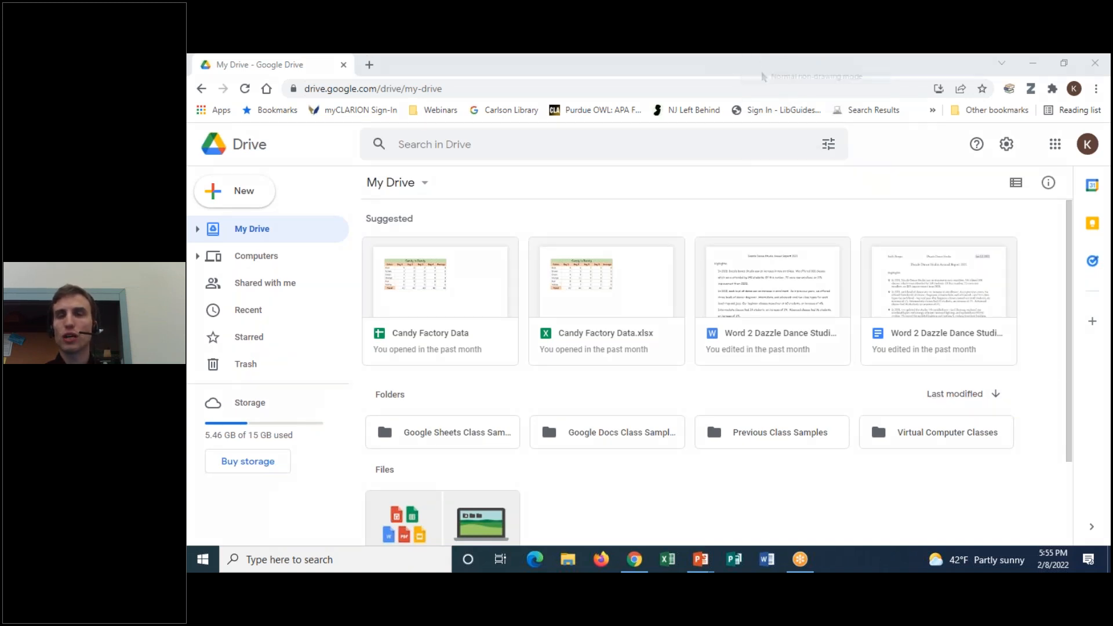
left_click(970, 394)
left_click(970, 395)
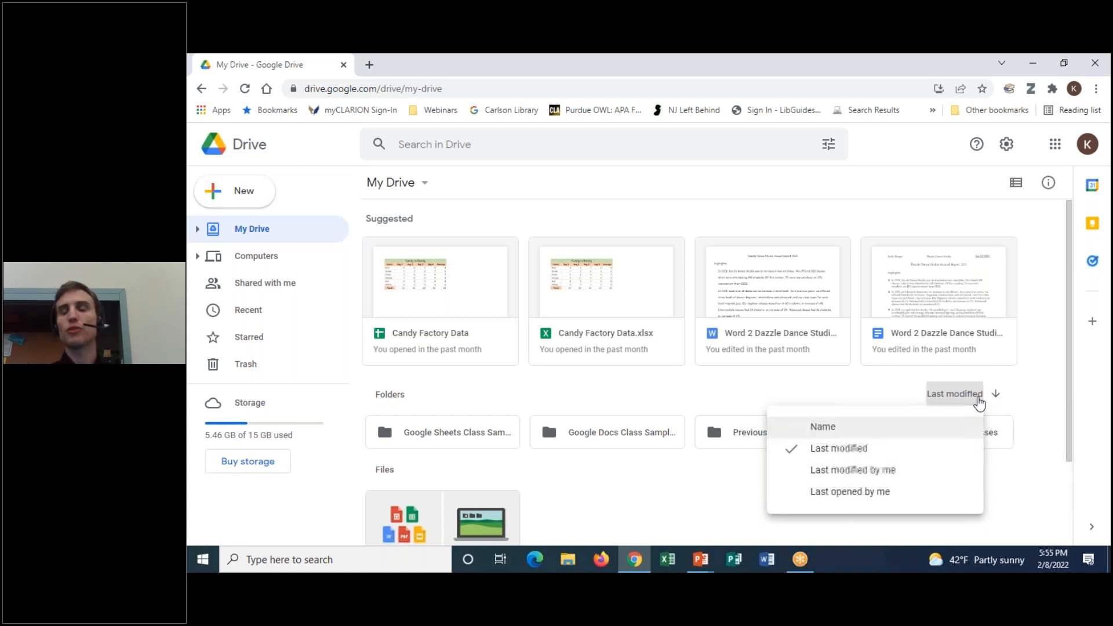
left_click(870, 396)
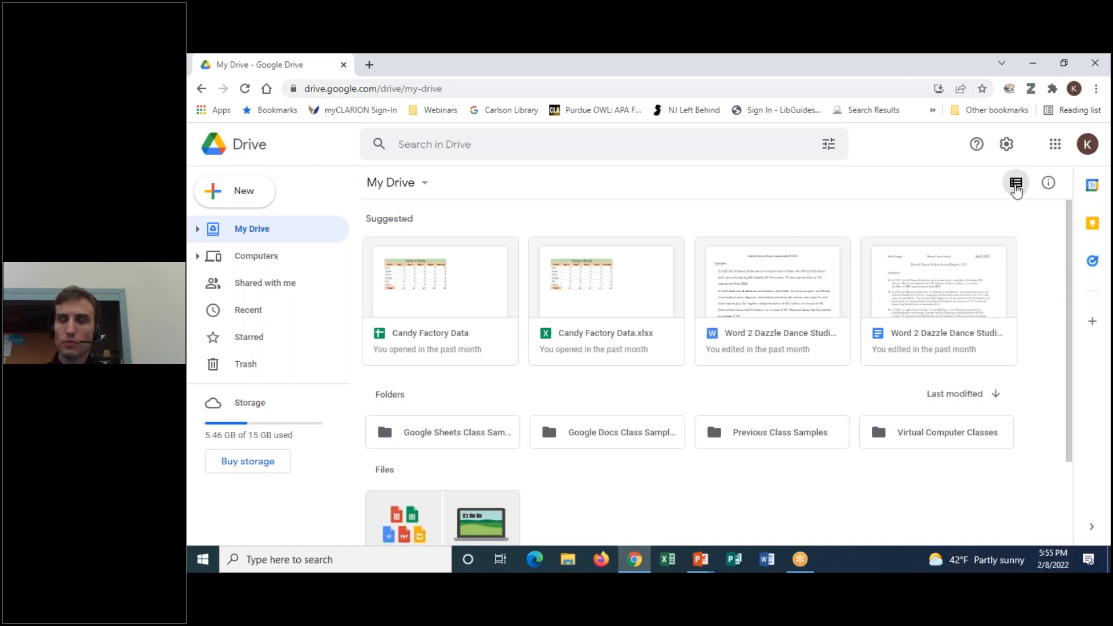
Switch My Drive to list layout and scroll through owner, last-modified and size columns
left_click(772, 66)
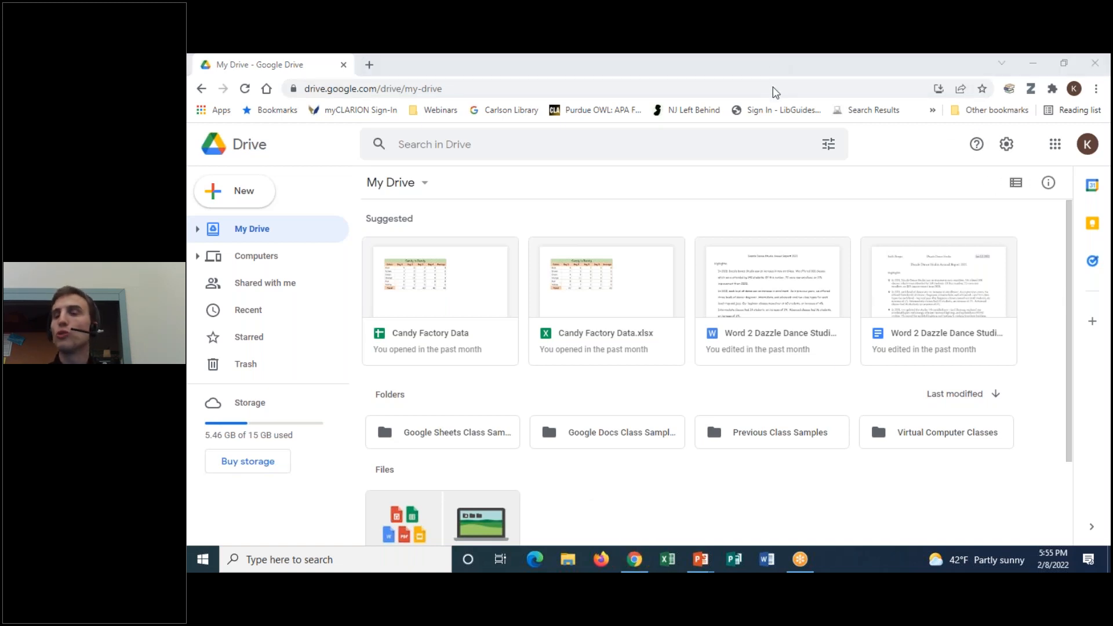
mouse_move(1024, 164)
left_mouse_down()
mouse_move(986, 183)
mouse_move(1018, 198)
mouse_move(1028, 156)
left_mouse_up()
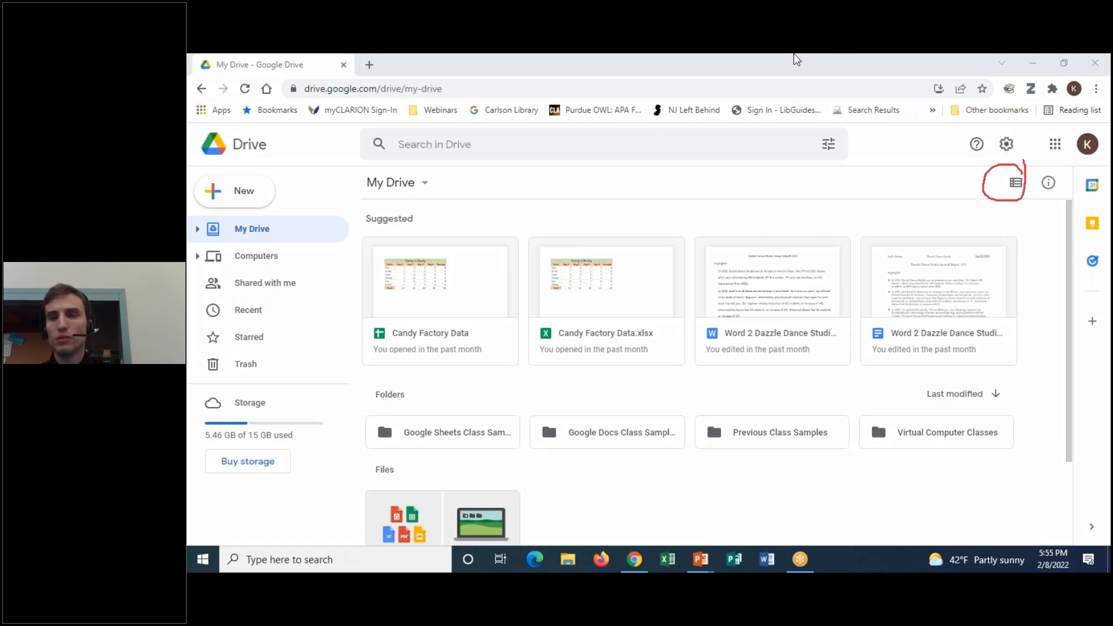
left_click(801, 151)
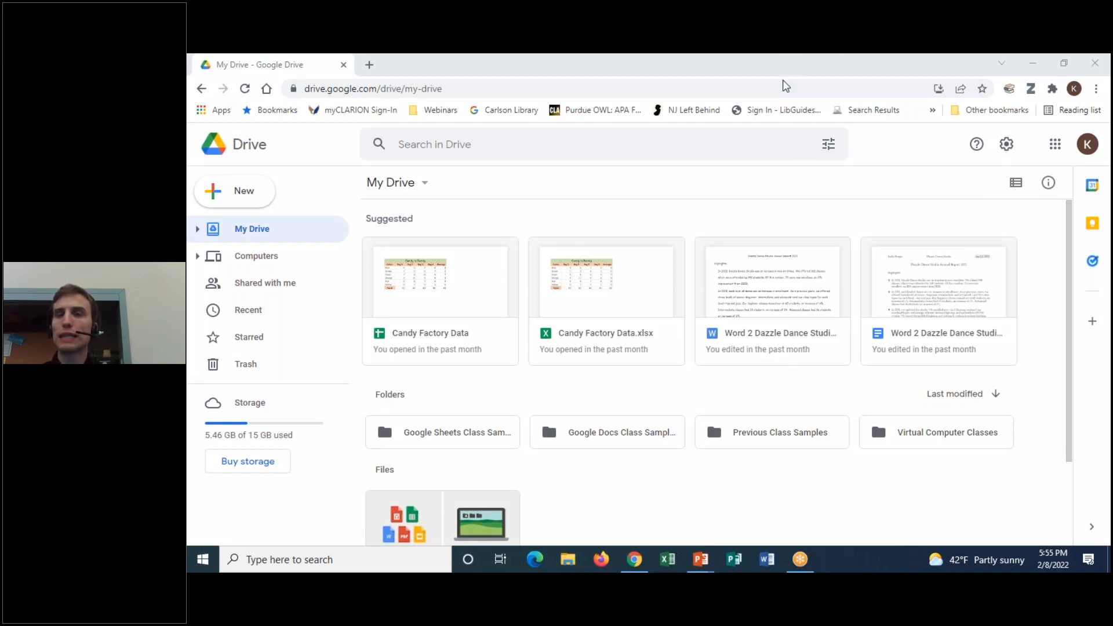
left_click(1015, 185)
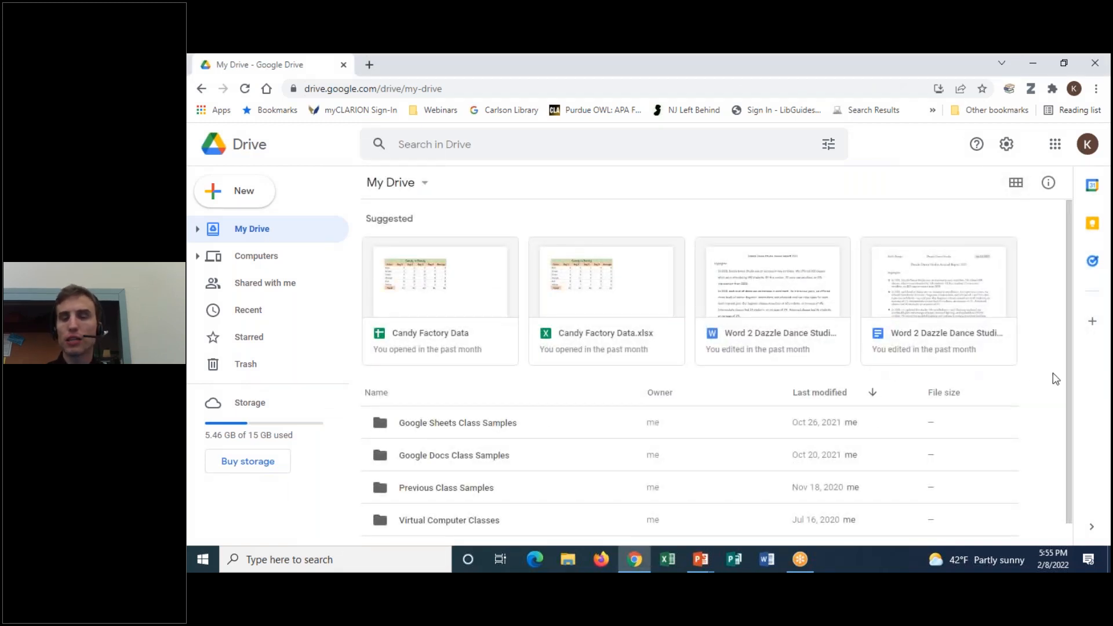
scroll(1047, 286, "down", 1)
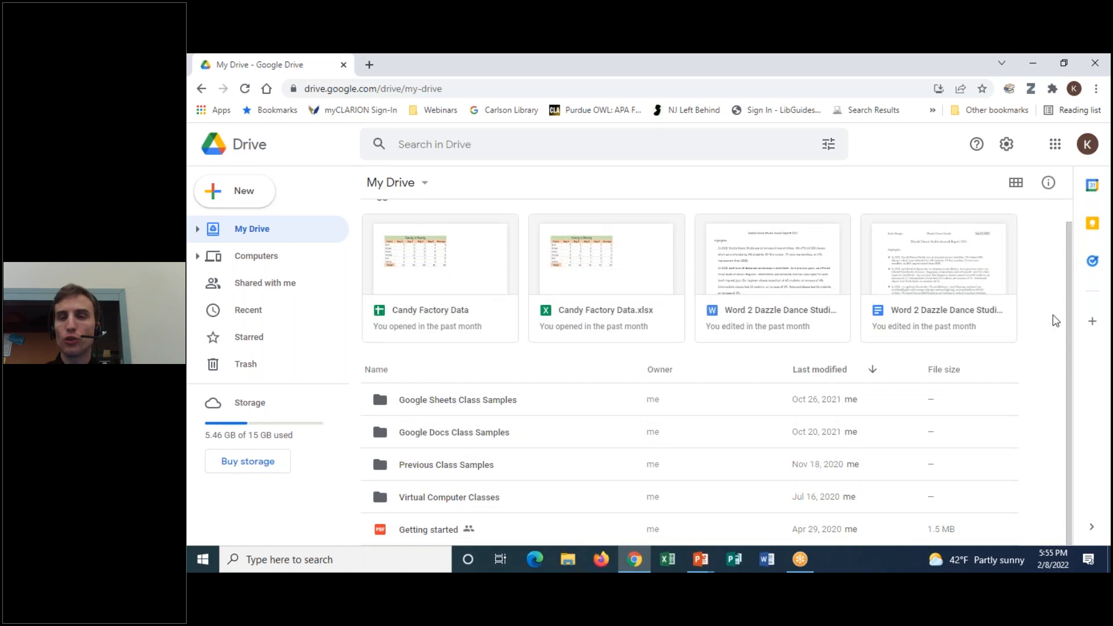
scroll(1053, 348, "up", 1)
scroll(1027, 373, "down", 1)
scroll(1053, 384, "up", 1)
scroll(1053, 385, "down", 1)
scroll(1049, 407, "up", 1)
scroll(1051, 408, "down", 1)
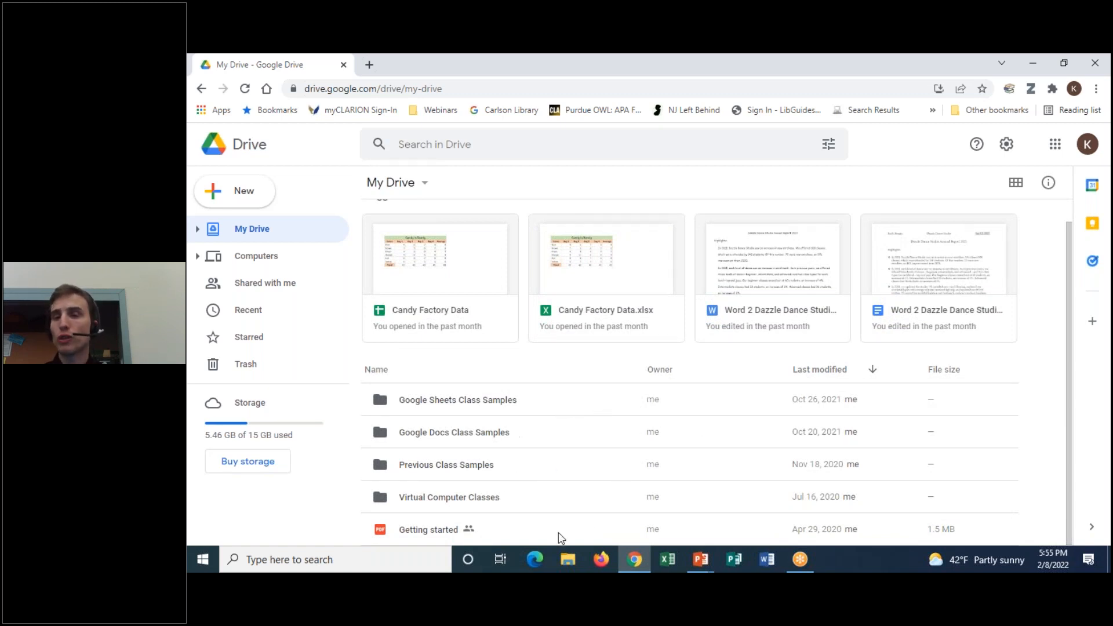
Switch My Drive back to grid layout, briefly opening and closing the details panel
left_click(1016, 185)
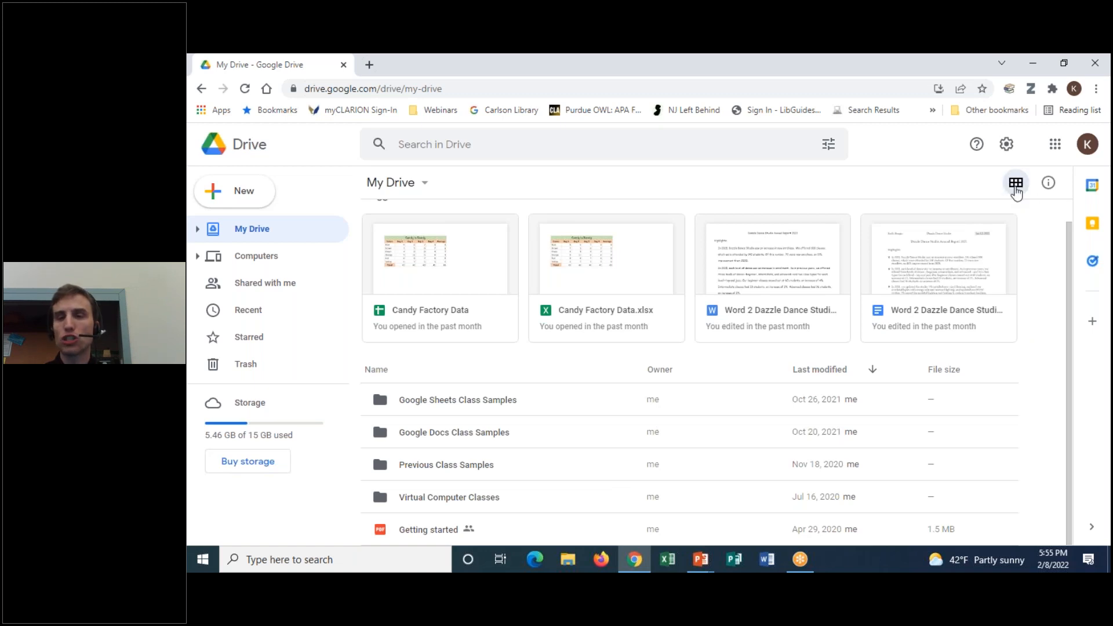
left_click(1055, 186)
left_click(1046, 225)
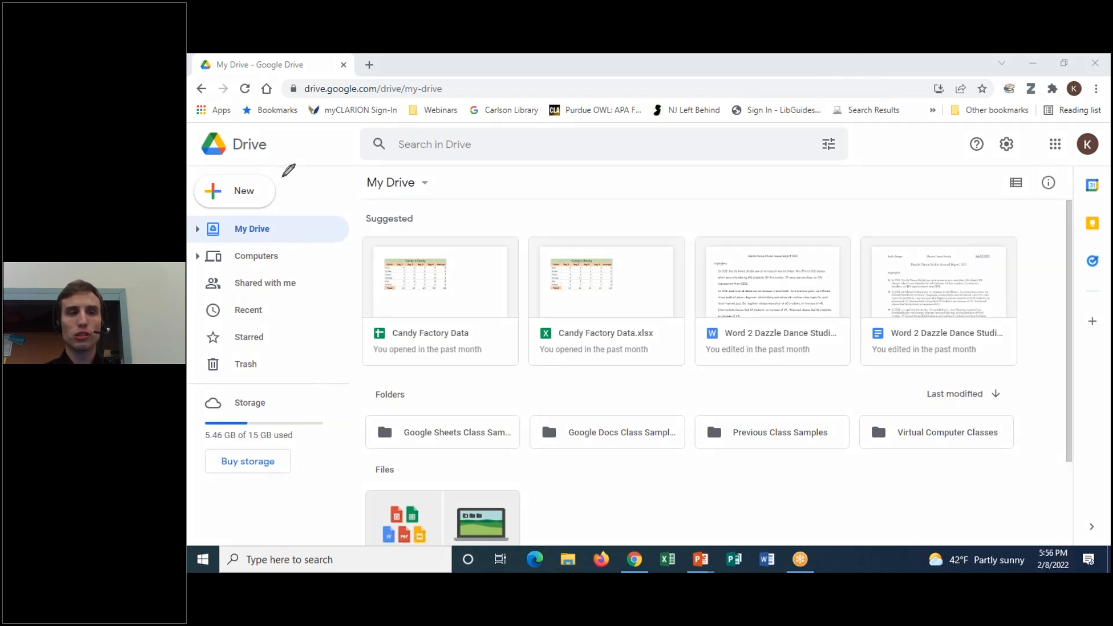
mouse_move(284, 174)
left_mouse_down()
mouse_move(194, 191)
mouse_move(316, 196)
mouse_move(304, 177)
left_mouse_up()
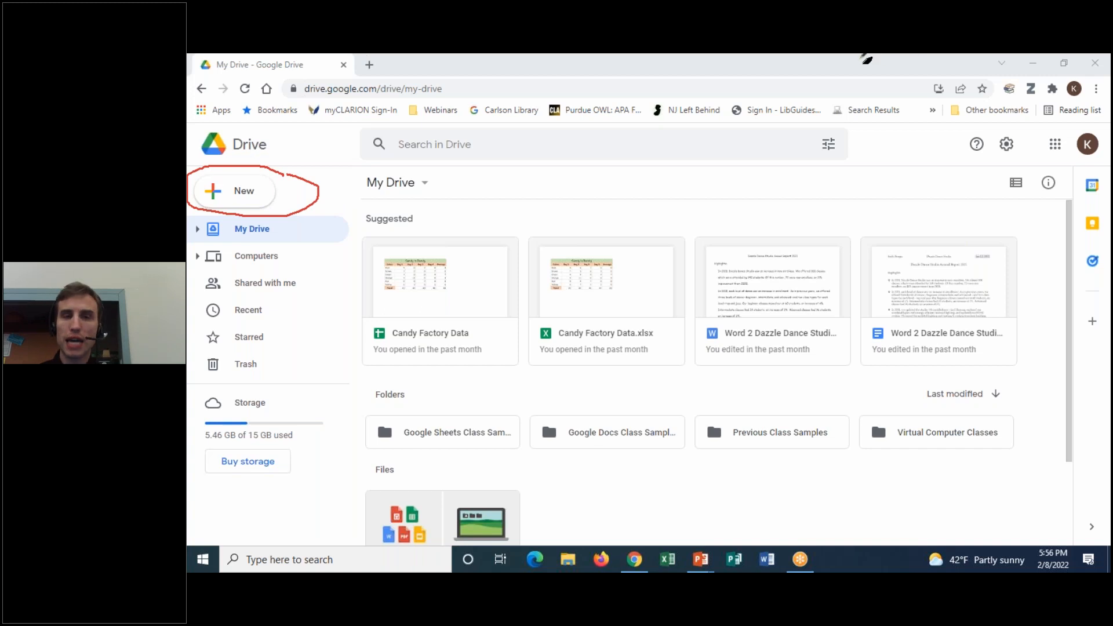
left_click(806, 154)
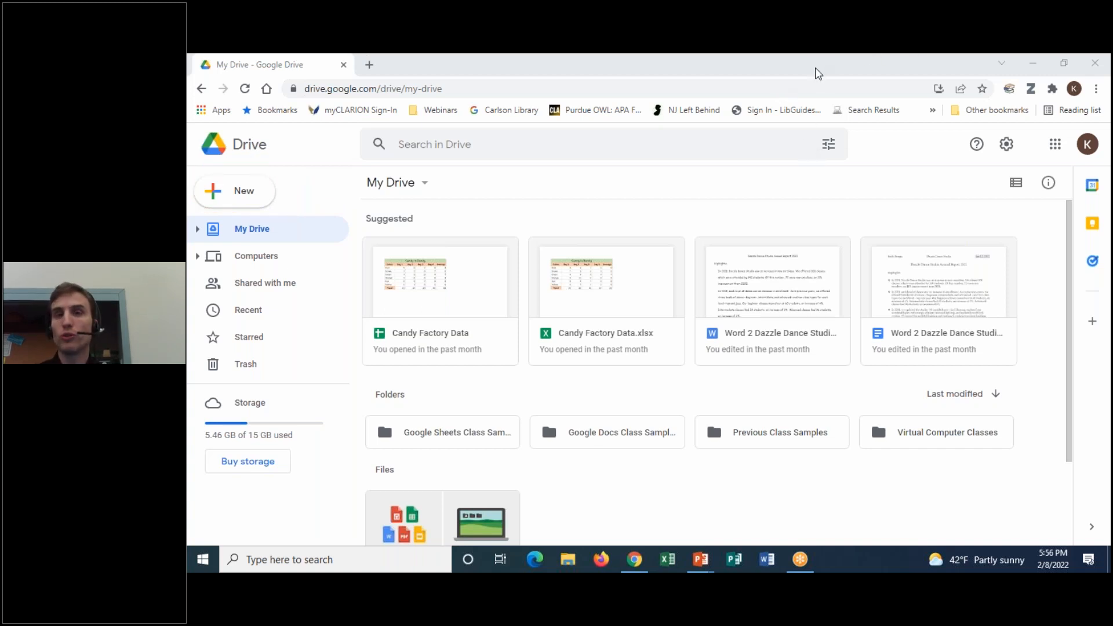
left_click(269, 193)
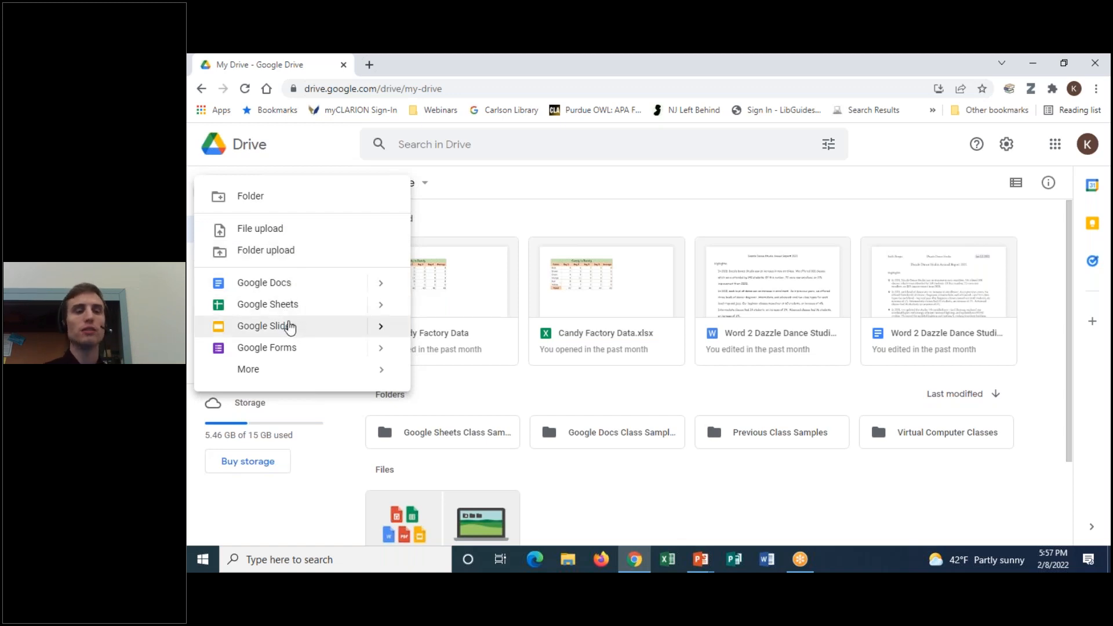
mouse_move(251, 377)
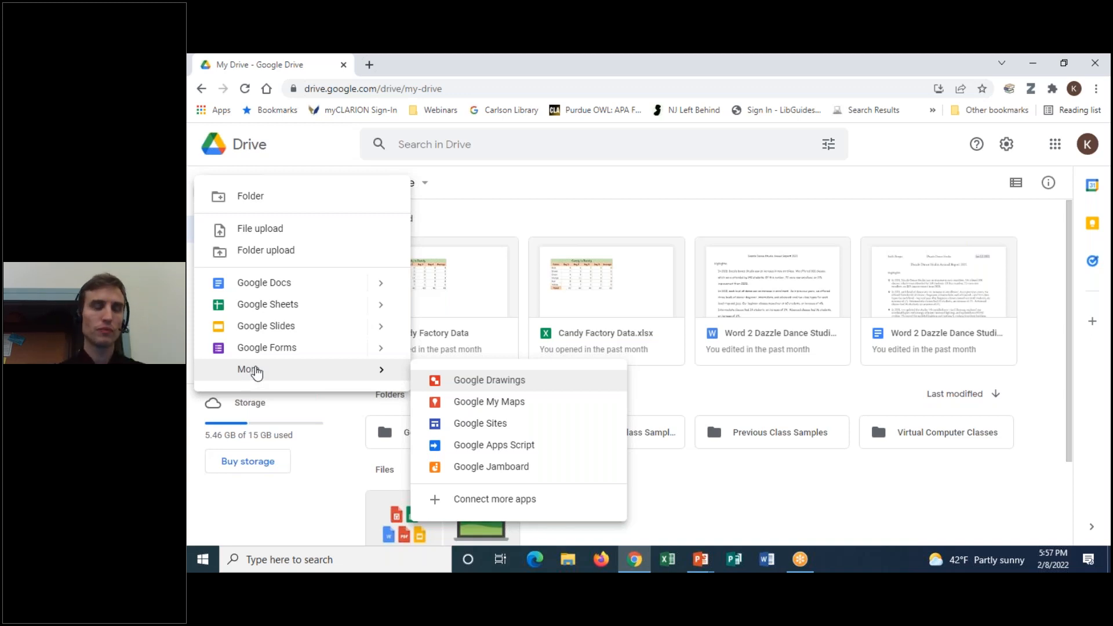
left_click(317, 152)
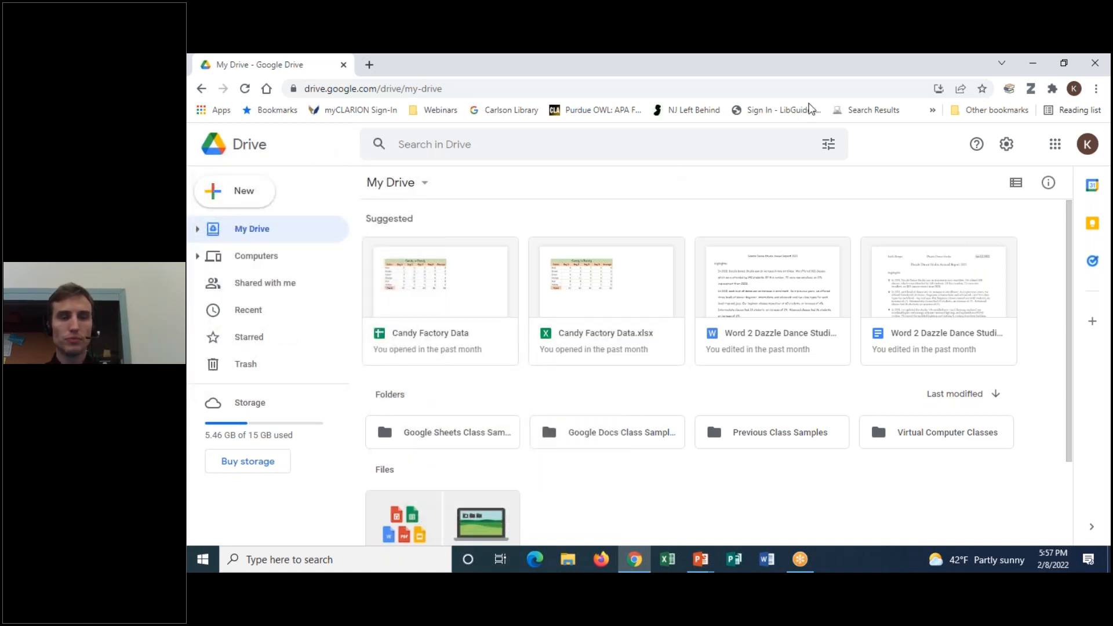
left_click(198, 228)
left_click(197, 229)
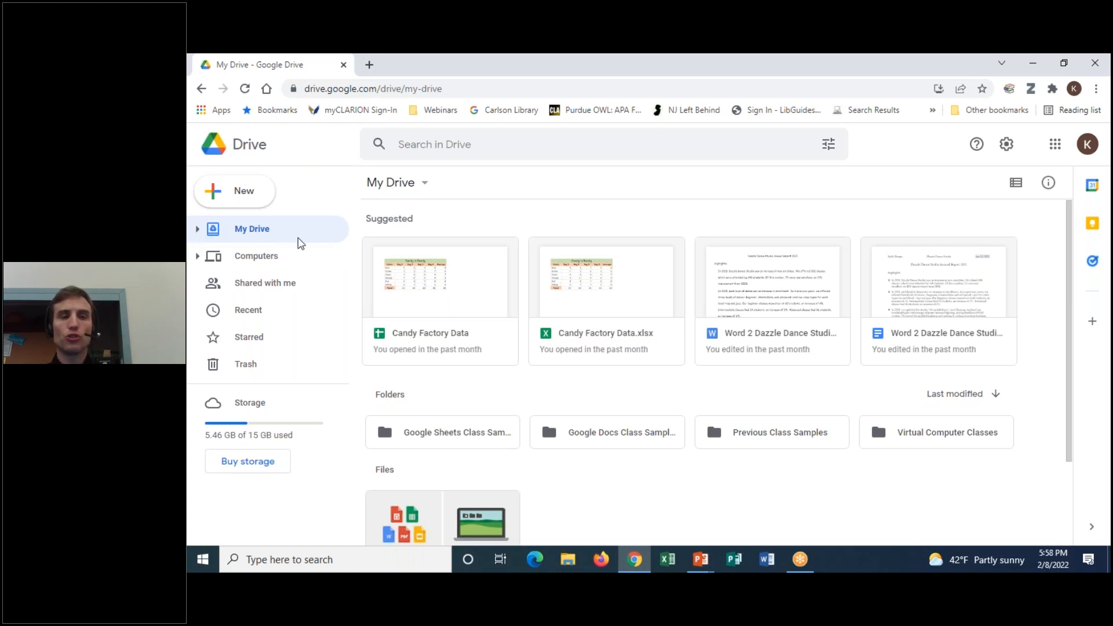
left_click(198, 229)
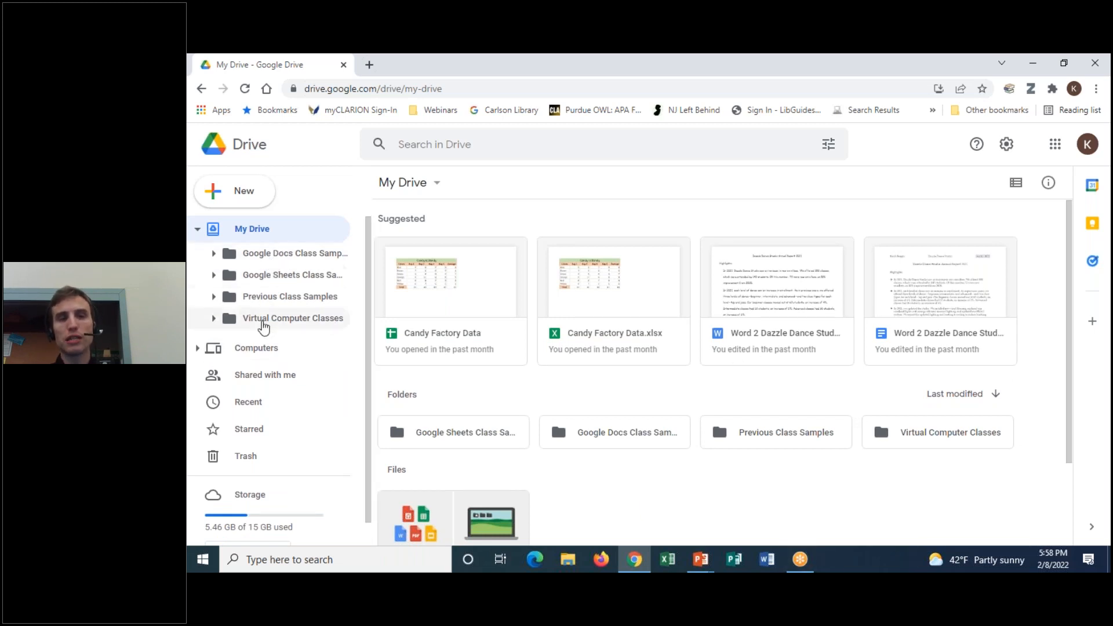
left_click(214, 274)
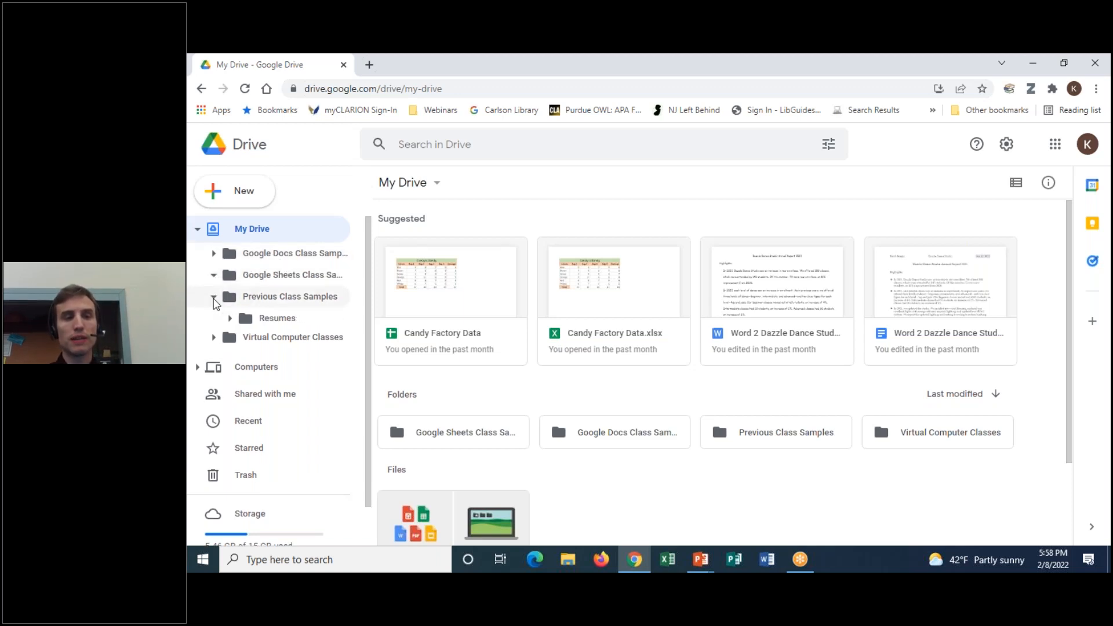
left_click(214, 297)
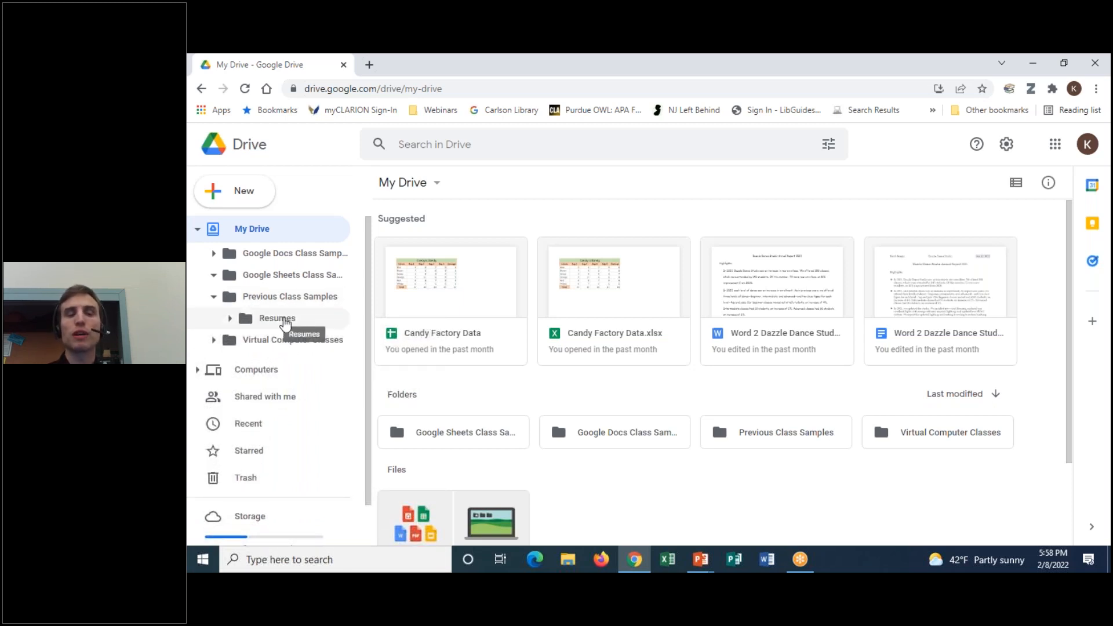
left_click(214, 274)
left_click(214, 297)
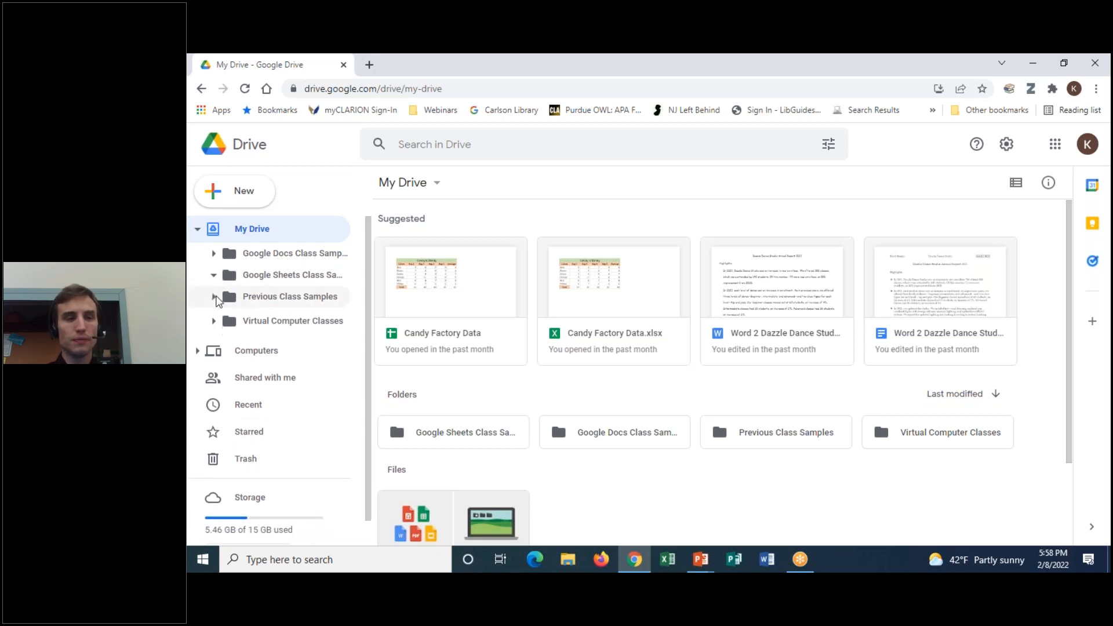
left_click(197, 229)
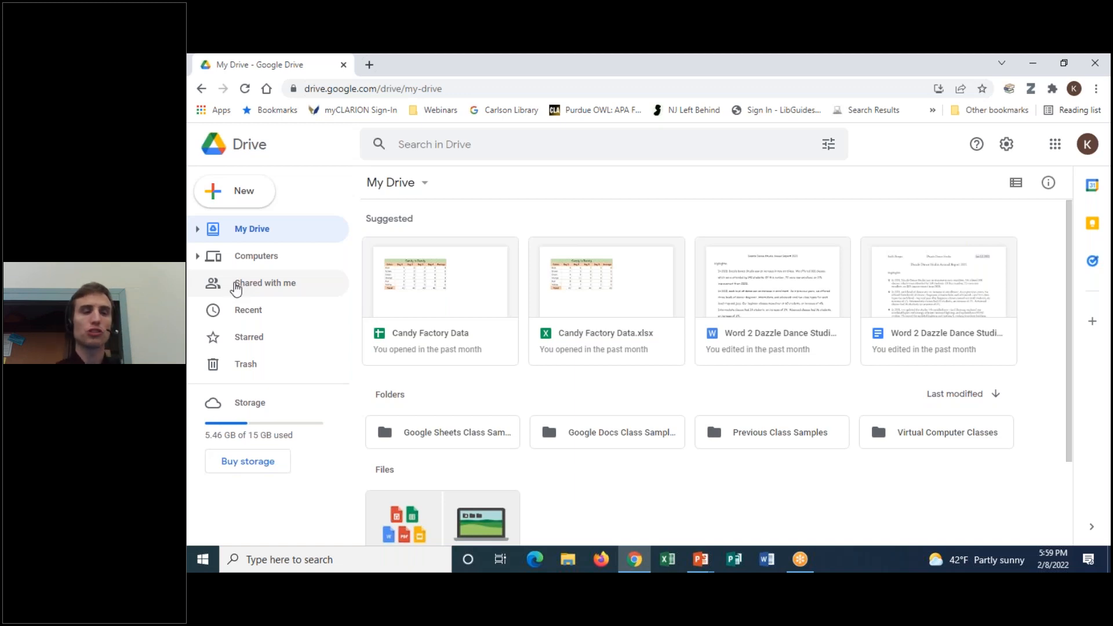
Browse the Recent files list, then open Starred showing only Excel 1.docx
left_click(251, 314)
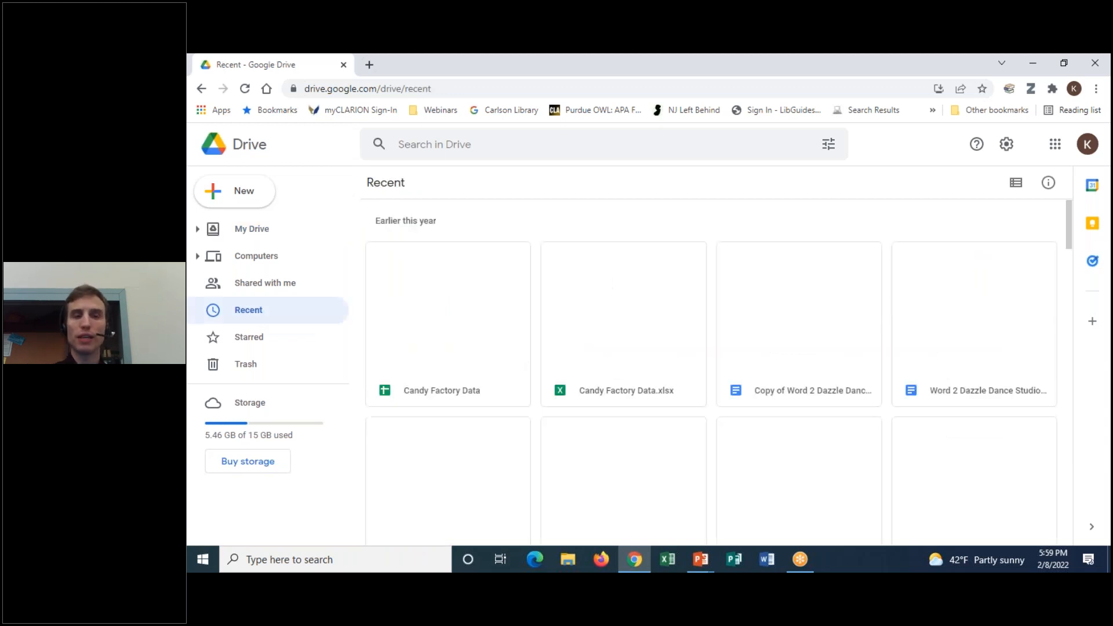
scroll(676, 328, "down", 10)
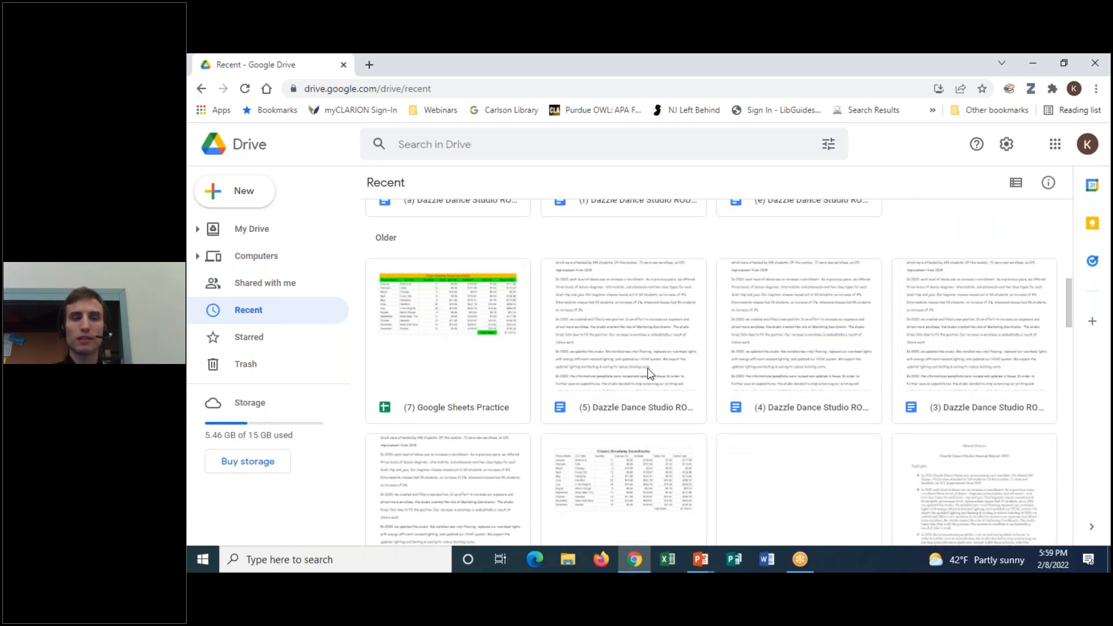
scroll(649, 373, "down", 10)
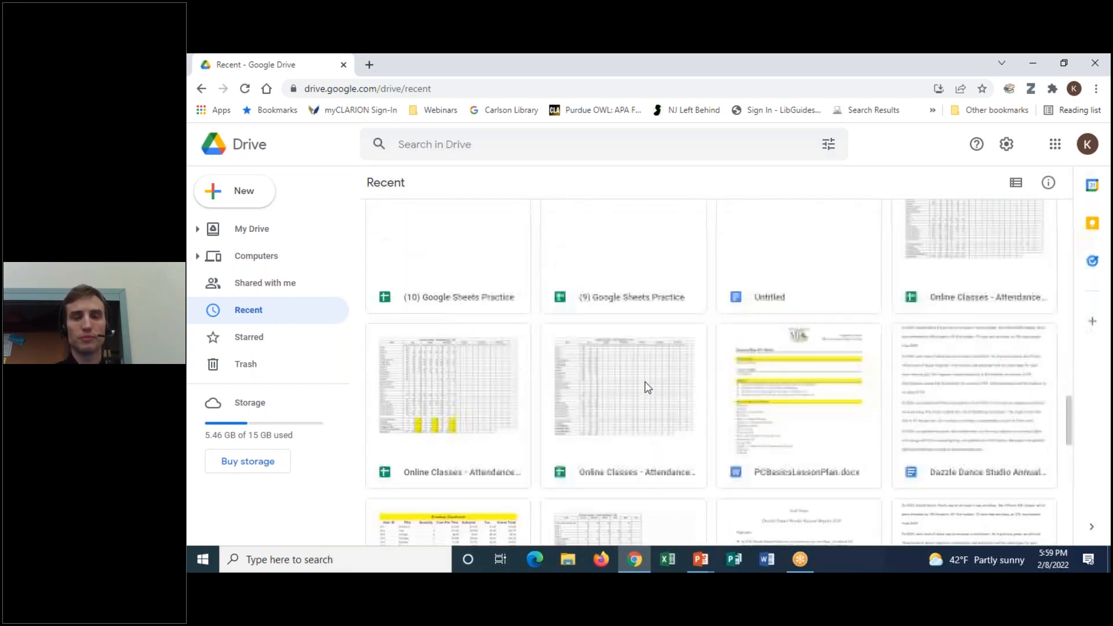
scroll(638, 403, "down", 5)
scroll(637, 407, "up", 18)
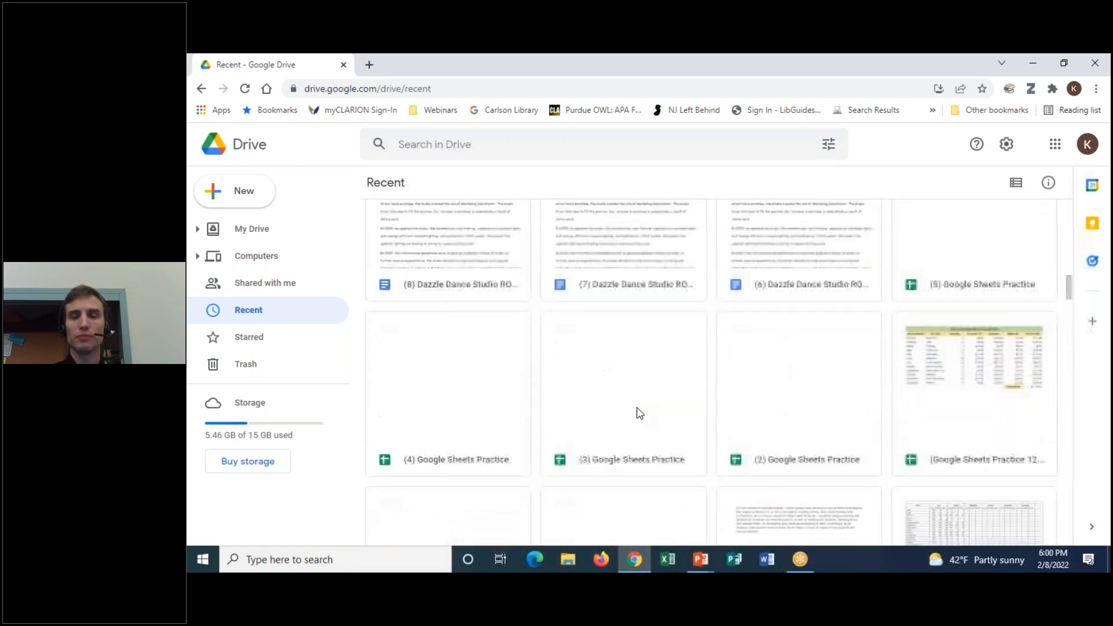
scroll(637, 412, "up", 10)
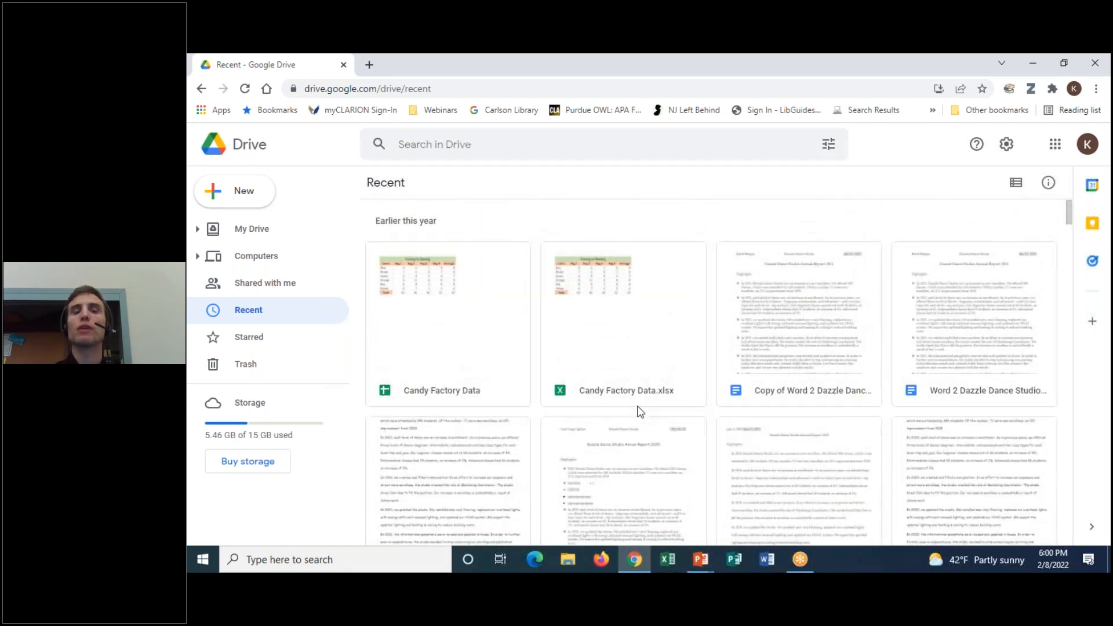
left_click(316, 340)
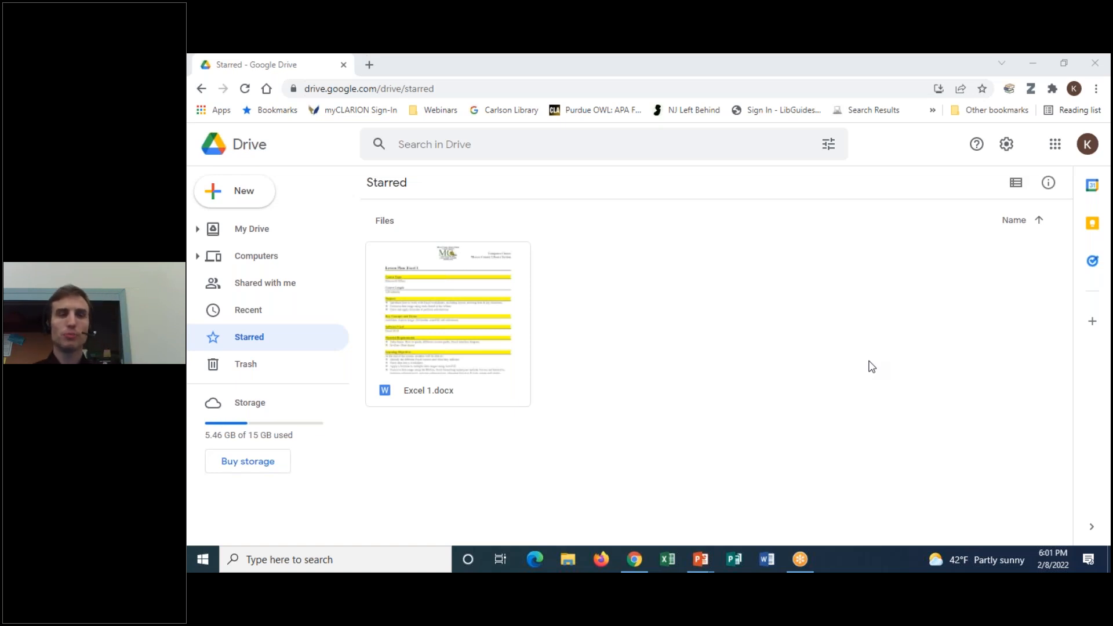
left_click(244, 191)
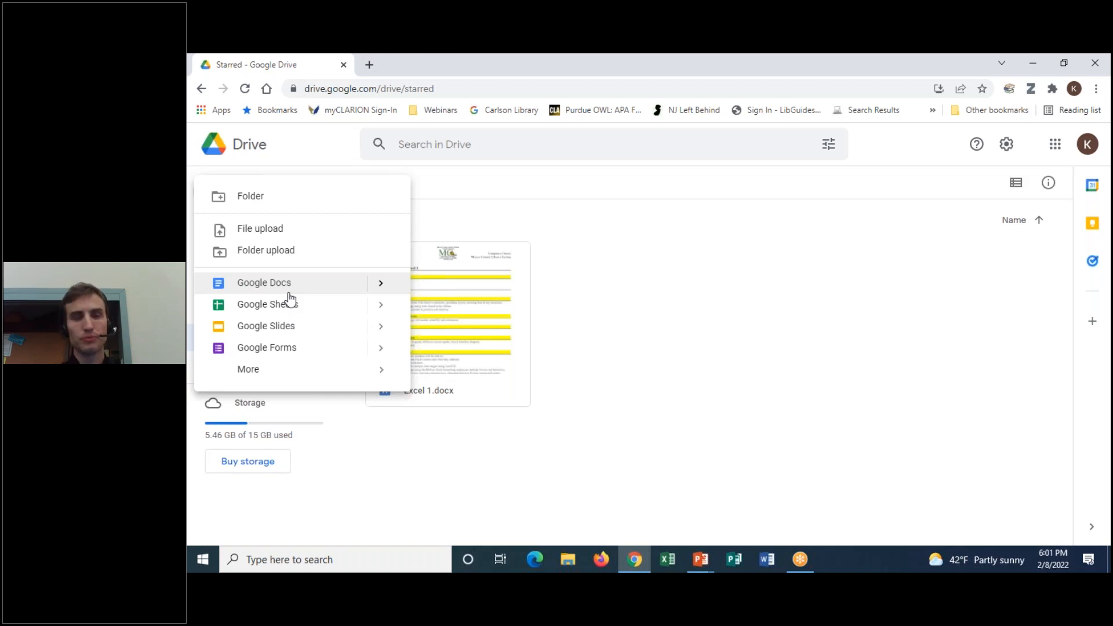
left_click(652, 253)
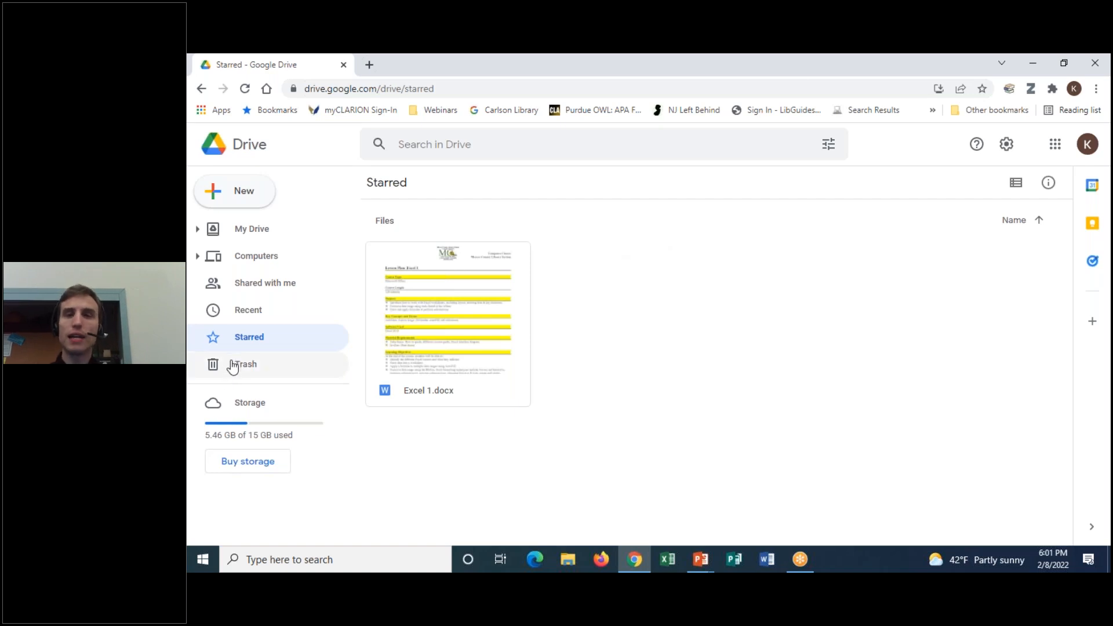
left_click(812, 60)
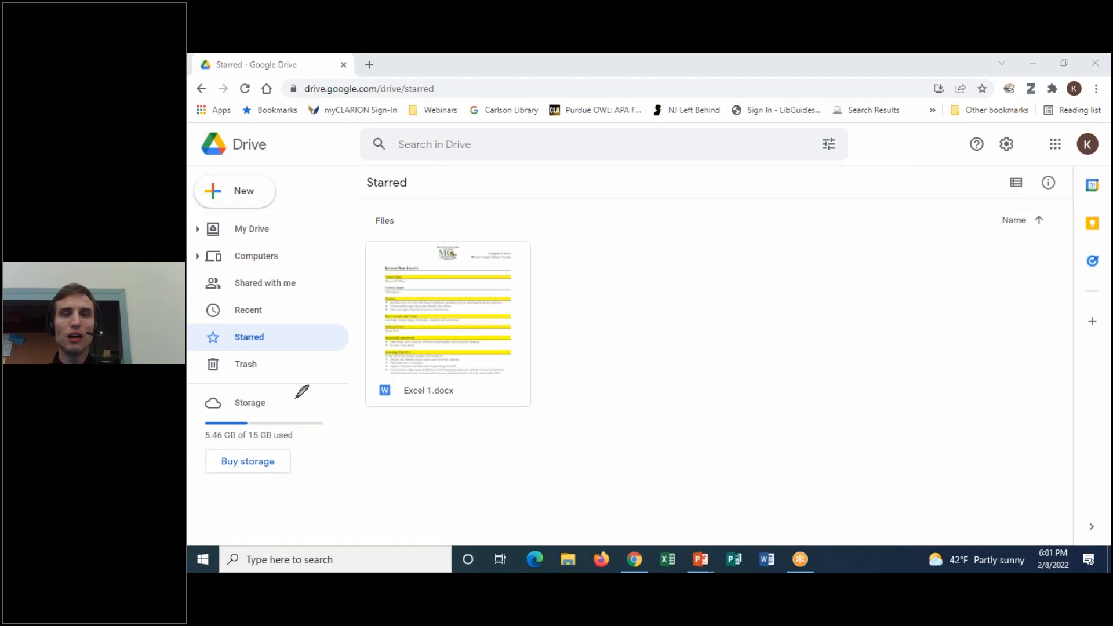
Circle the 5.46 GB of 15 GB storage usage and buy-storage option, then erase the marks
mouse_move(318, 394)
left_mouse_down()
mouse_move(197, 432)
mouse_move(330, 470)
mouse_move(326, 393)
left_mouse_up()
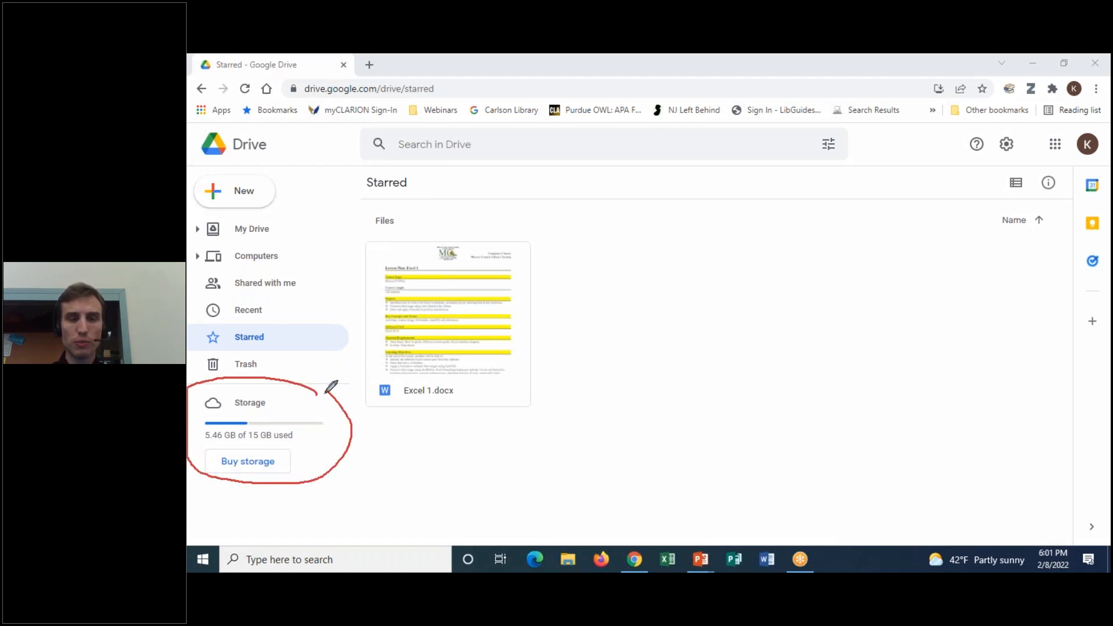
mouse_move(234, 445)
left_mouse_down()
mouse_move(192, 432)
mouse_move(226, 413)
mouse_move(262, 413)
mouse_move(231, 444)
left_mouse_up()
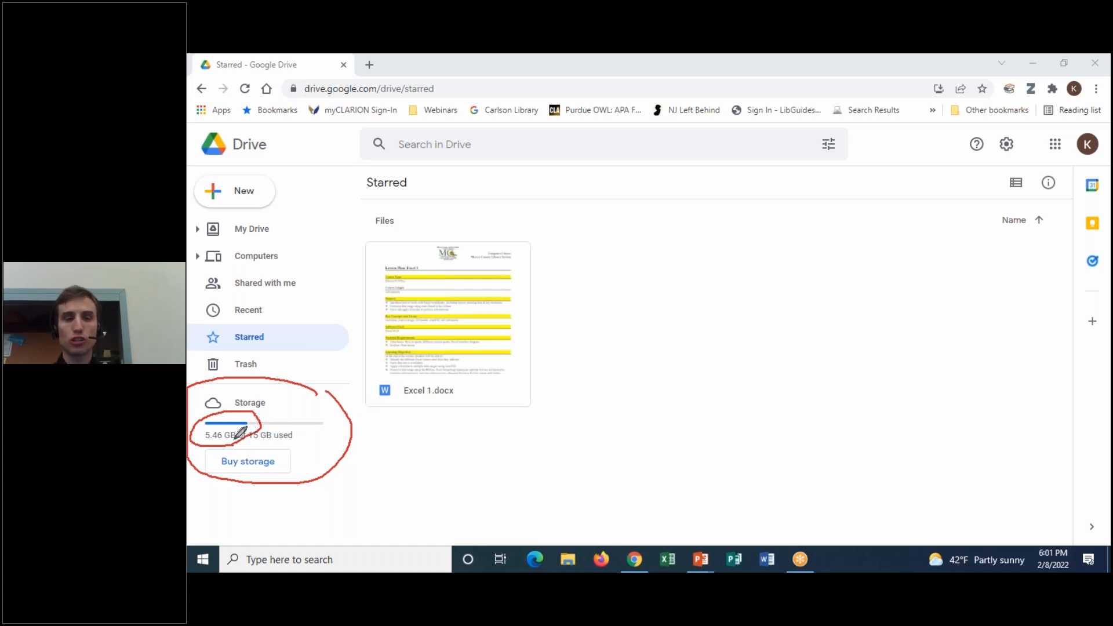
mouse_move(235, 445)
left_mouse_down()
mouse_move(285, 438)
mouse_move(306, 470)
mouse_move(205, 472)
mouse_move(262, 442)
left_mouse_up()
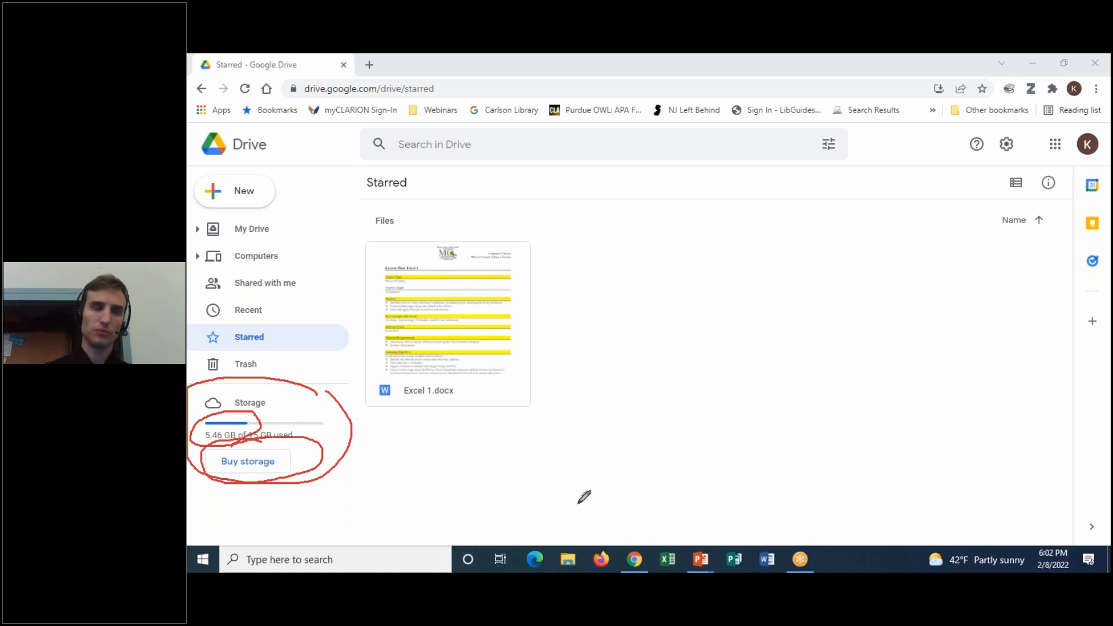
left_click(810, 148)
Return to My Drive with its suggested files and four class folders
left_click(815, 76)
left_click(647, 331)
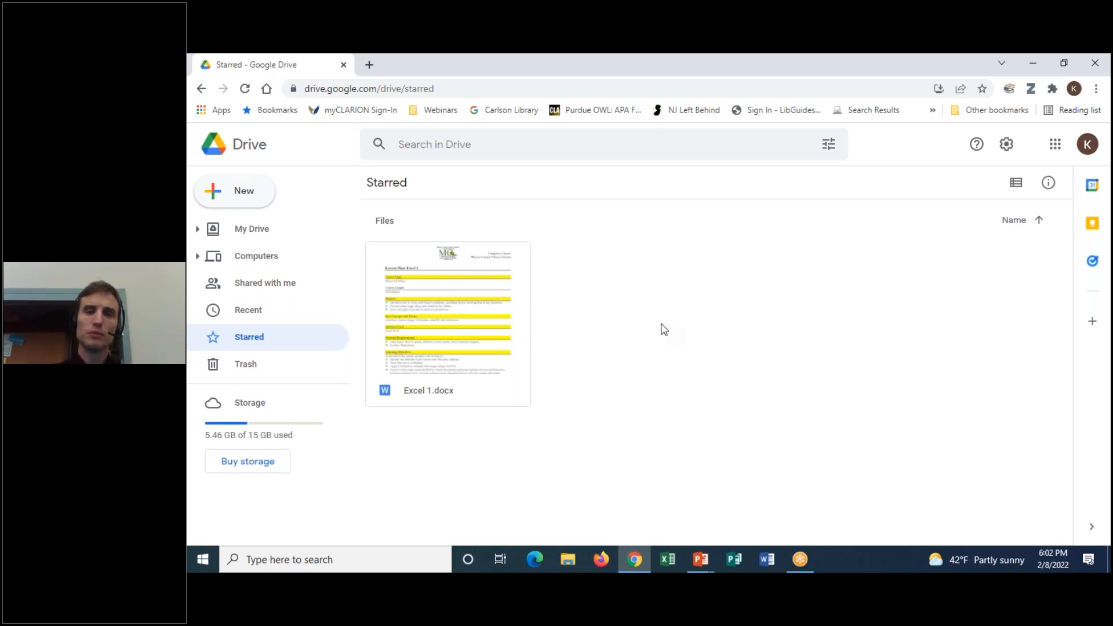
left_click(488, 61)
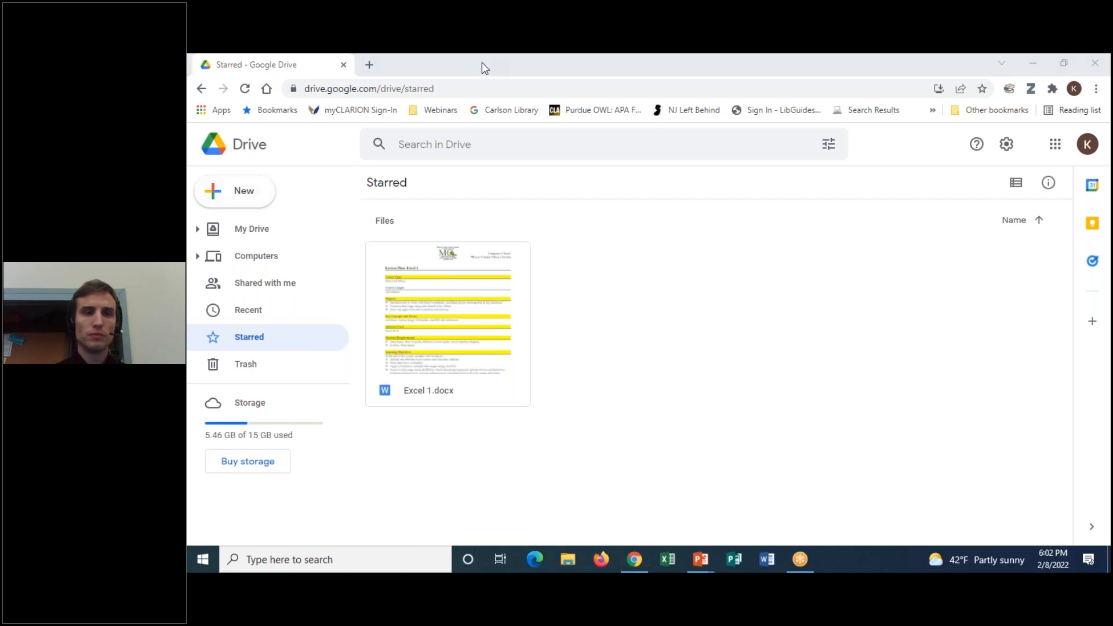
left_click(255, 232)
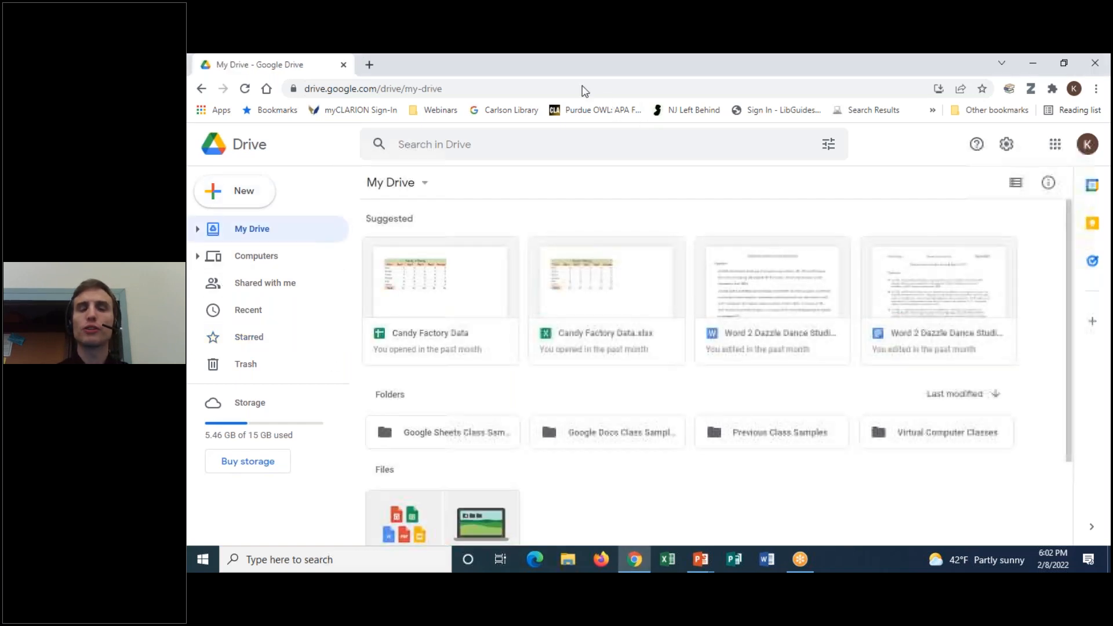
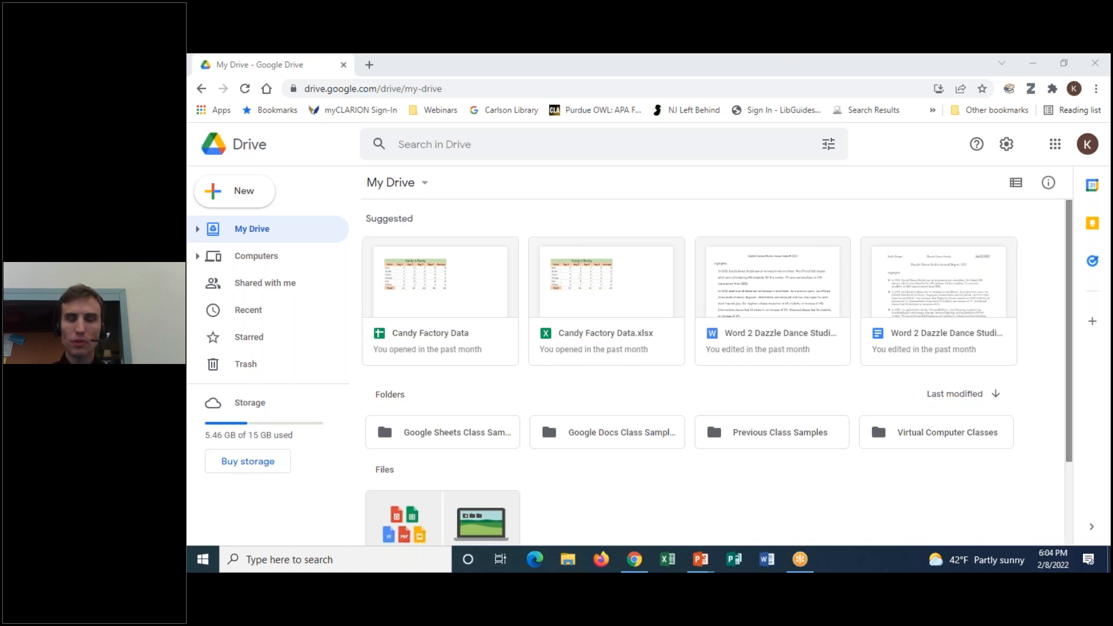
Show the New menu's create and upload options twice, closing it each time
mouse_move(1070, 211)
left_mouse_down()
mouse_move(1068, 270)
mouse_move(1072, 198)
left_mouse_up()
left_click(822, 57)
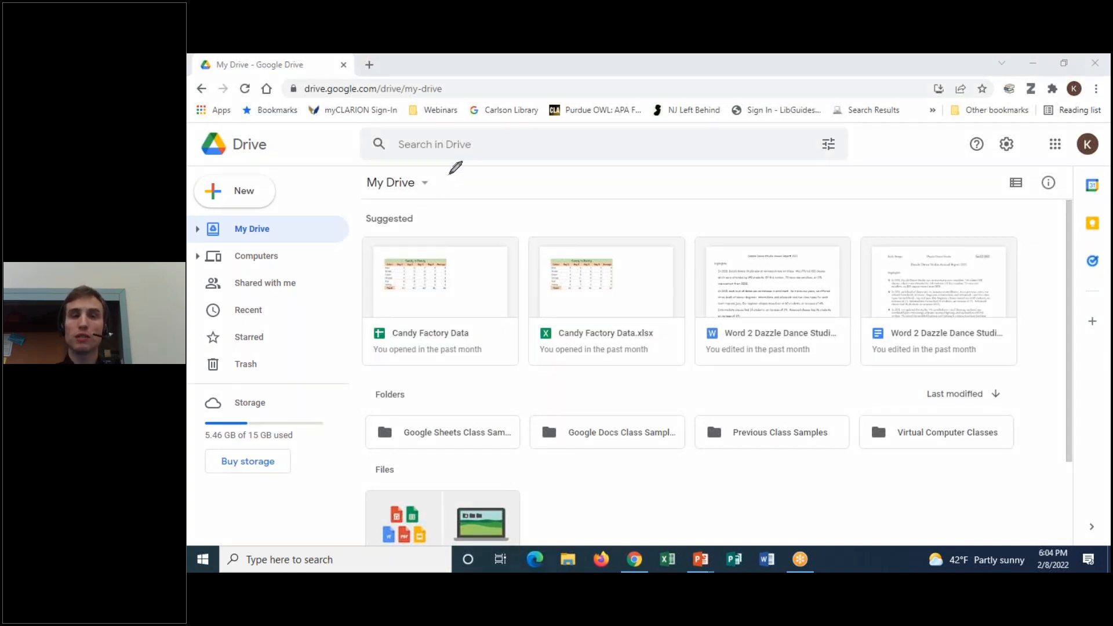
mouse_move(453, 166)
left_mouse_down()
mouse_move(512, 186)
mouse_move(445, 167)
left_mouse_up()
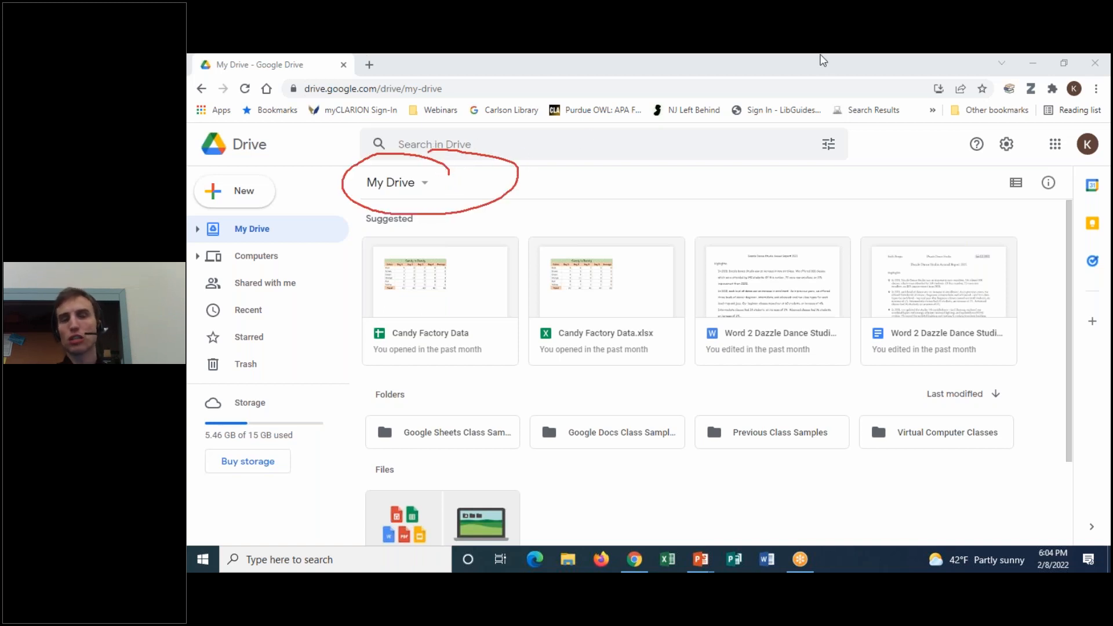
left_click(786, 152)
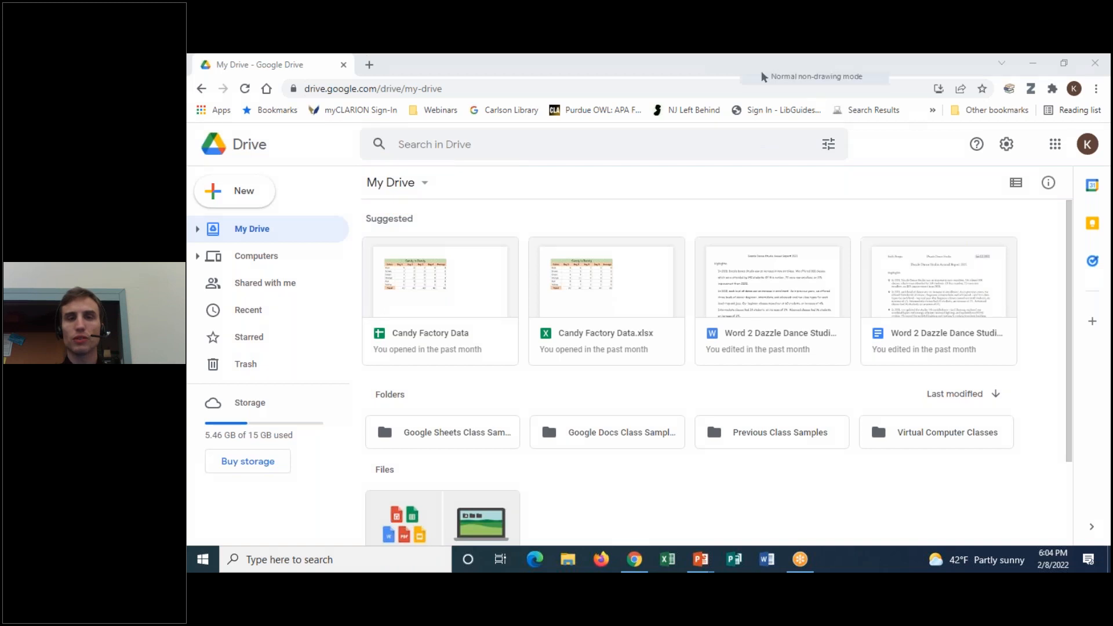
left_click(430, 184)
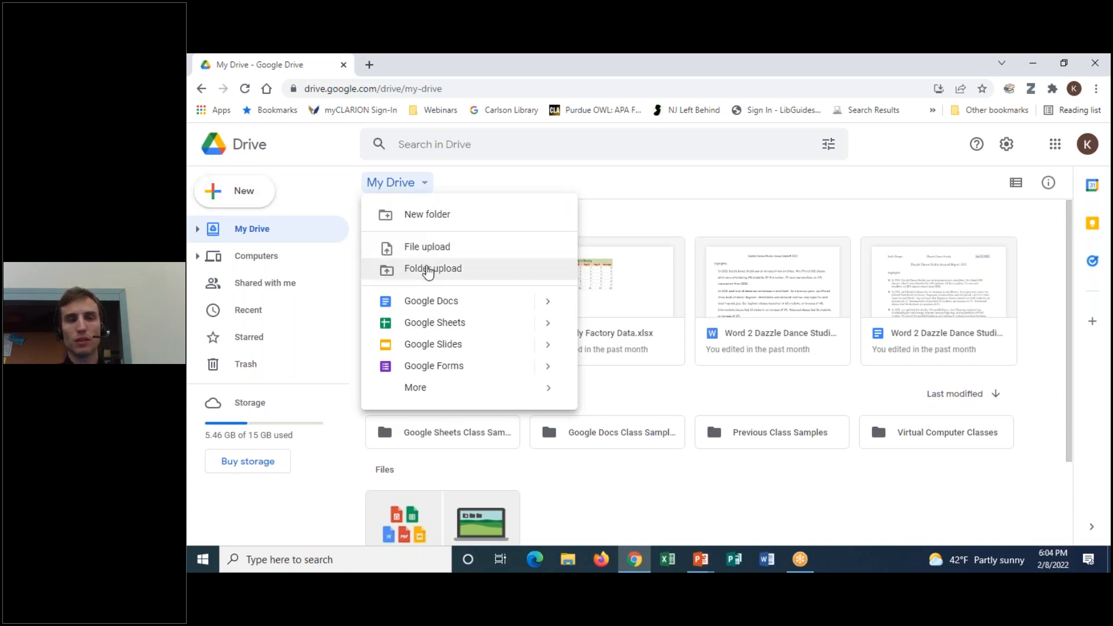
left_click(429, 187)
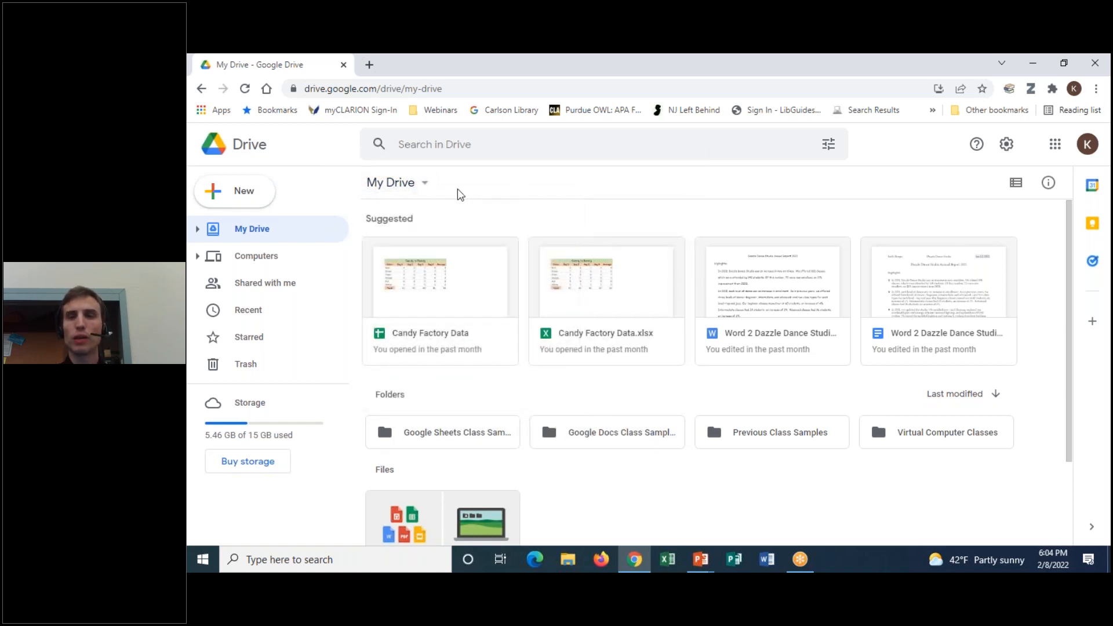
left_click(425, 184)
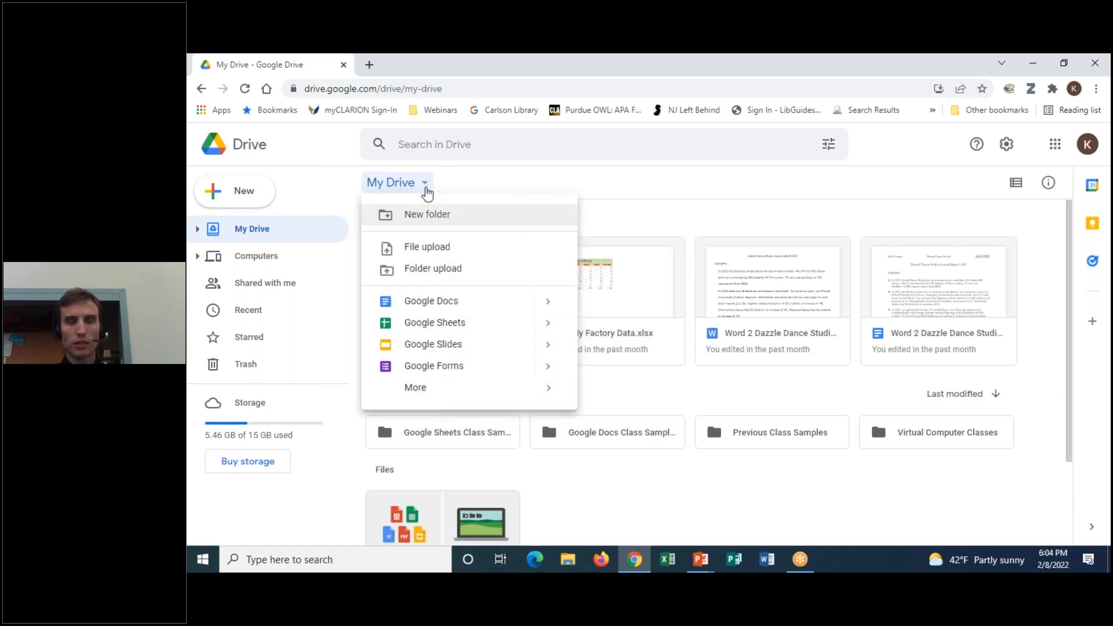
left_click(565, 186)
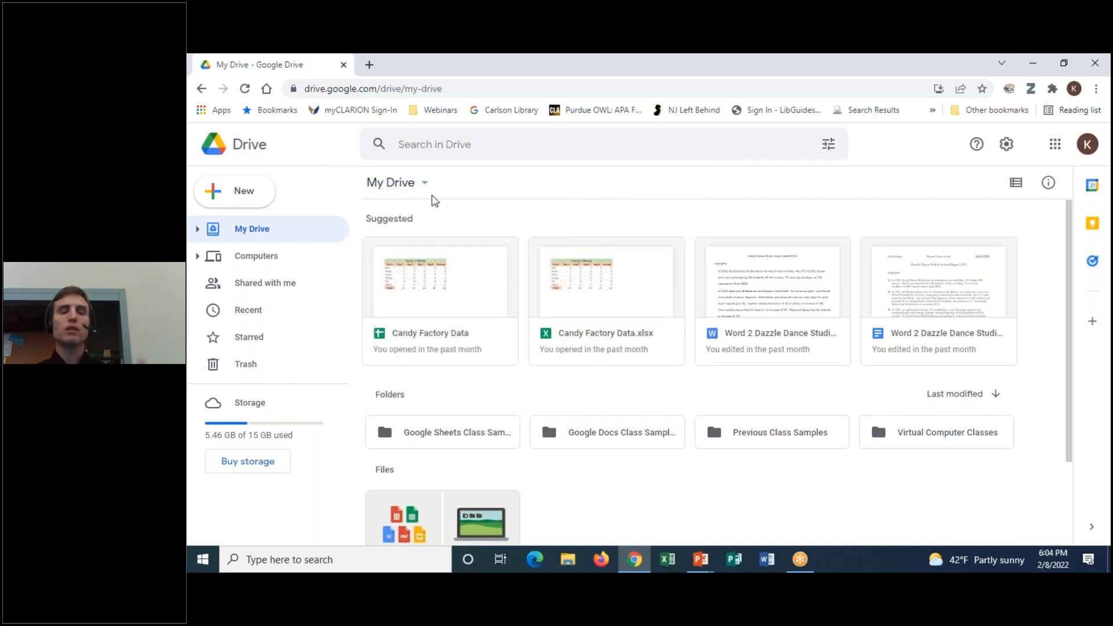
Open the gear menu offering Settings, Get Drive for desktop and Keyboard shortcuts
left_click(814, 65)
left_click(789, 101)
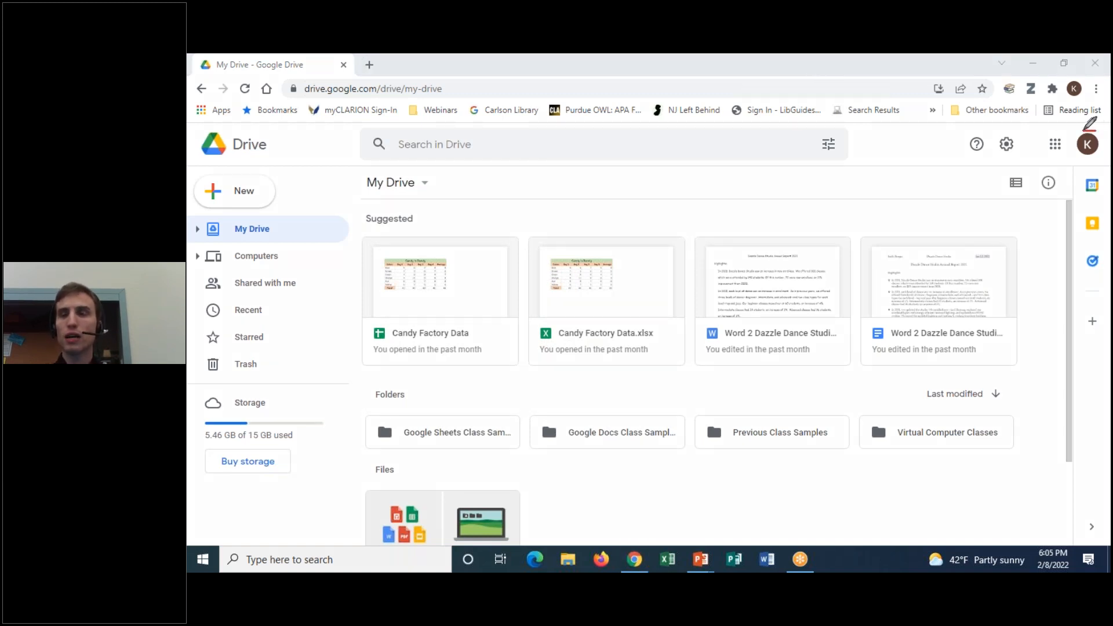
mouse_move(1085, 130)
left_mouse_down()
mouse_move(1042, 131)
mouse_move(1036, 164)
mouse_move(1048, 170)
mouse_move(1091, 167)
mouse_move(1106, 120)
mouse_move(1047, 125)
left_mouse_up()
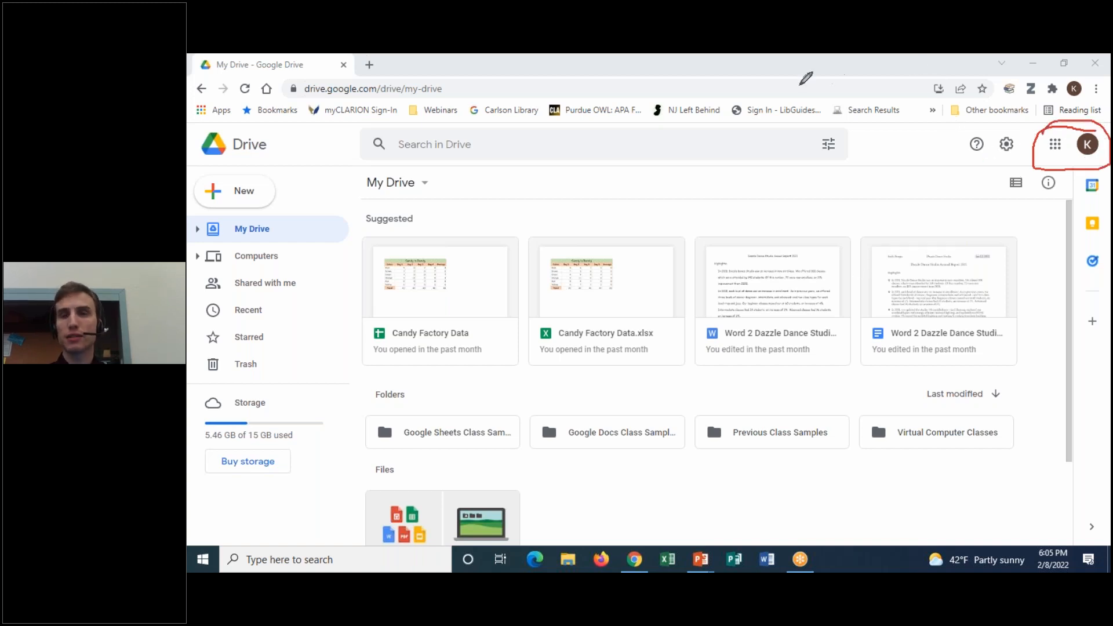
left_click(802, 153)
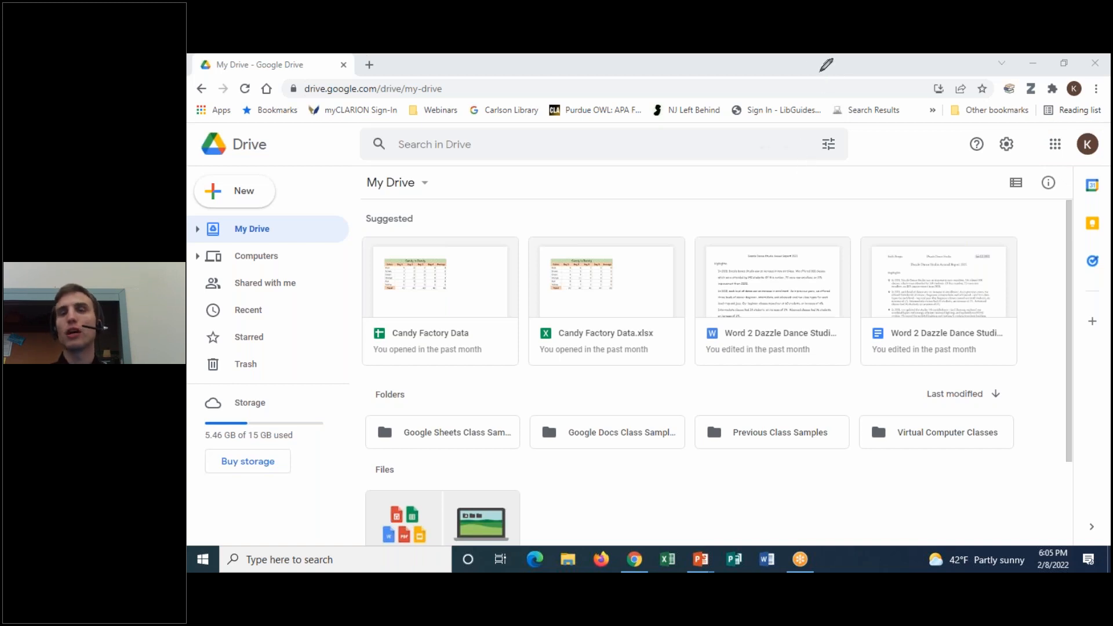
left_click(1037, 153)
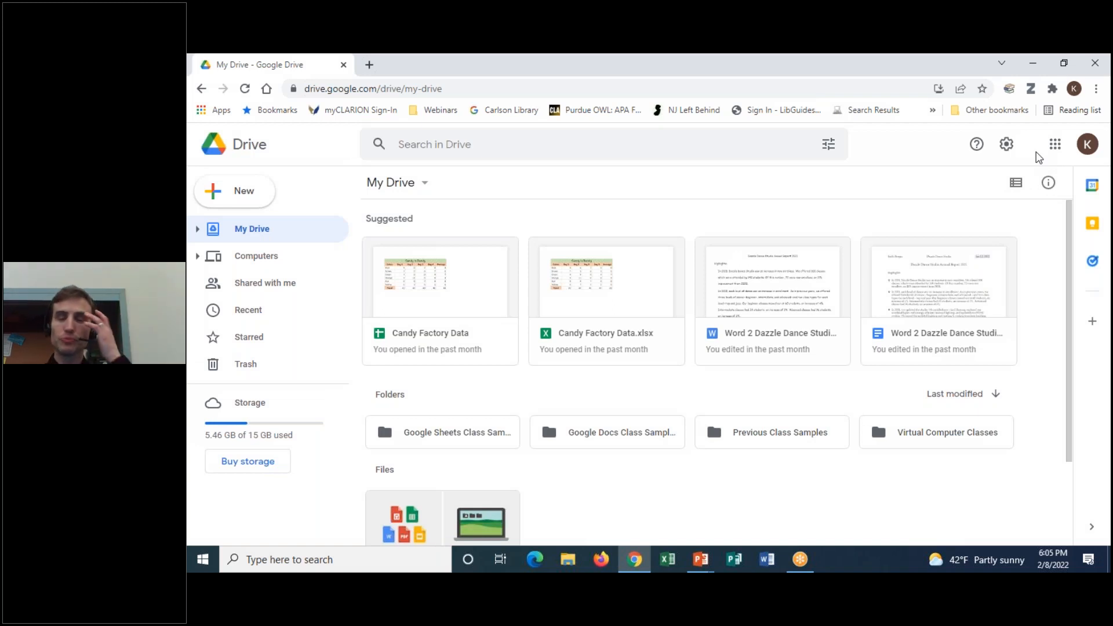
left_click(1007, 145)
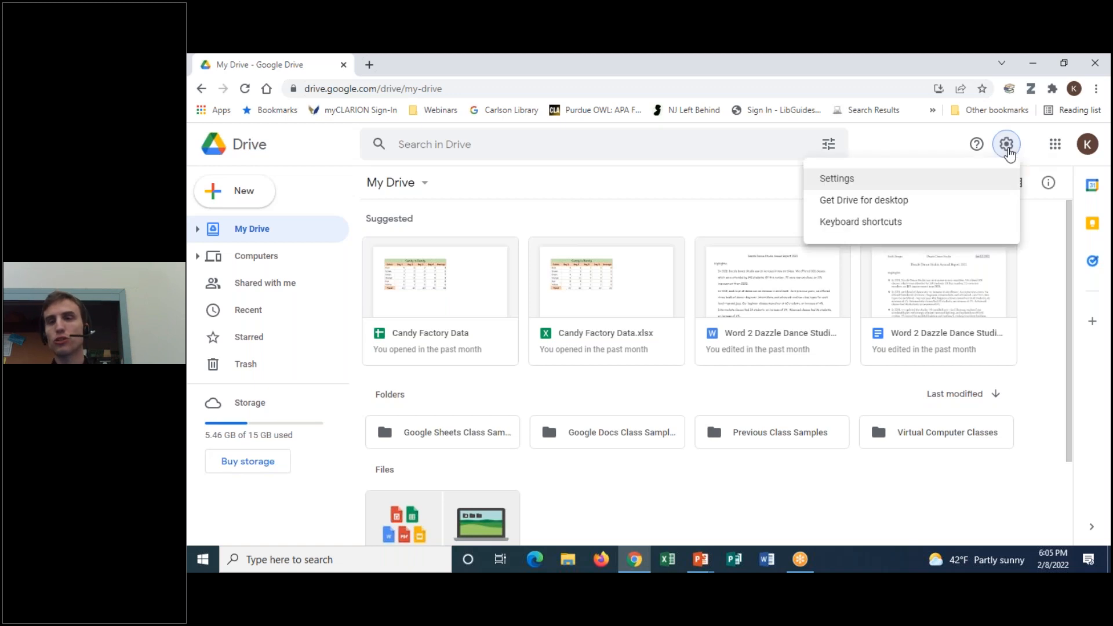
left_click(885, 186)
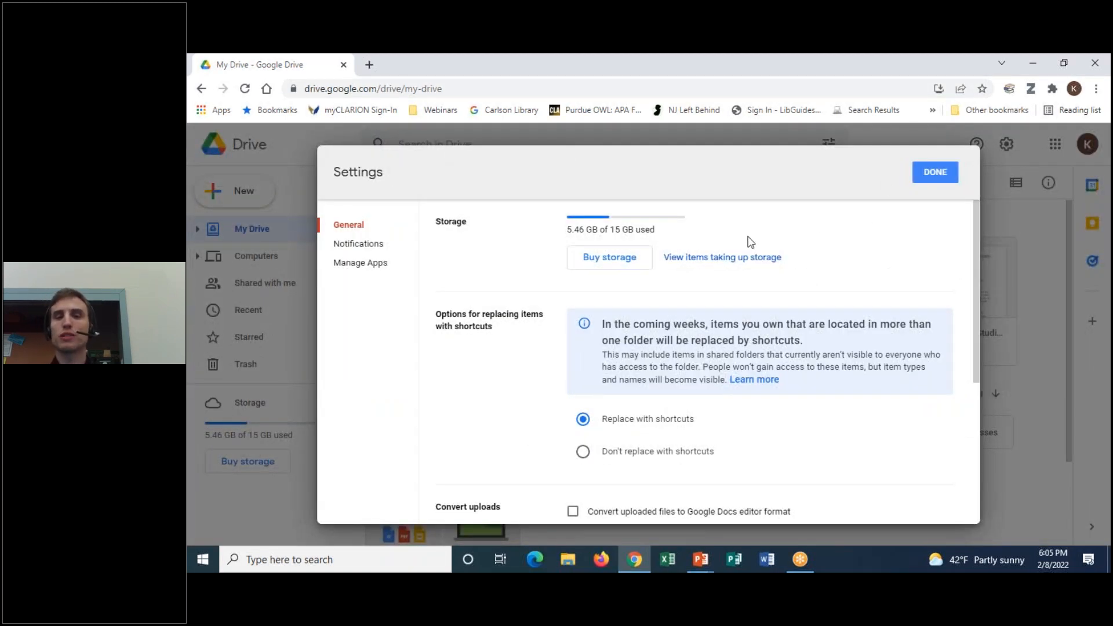
scroll(445, 391, "down", 4)
scroll(456, 401, "up", 4)
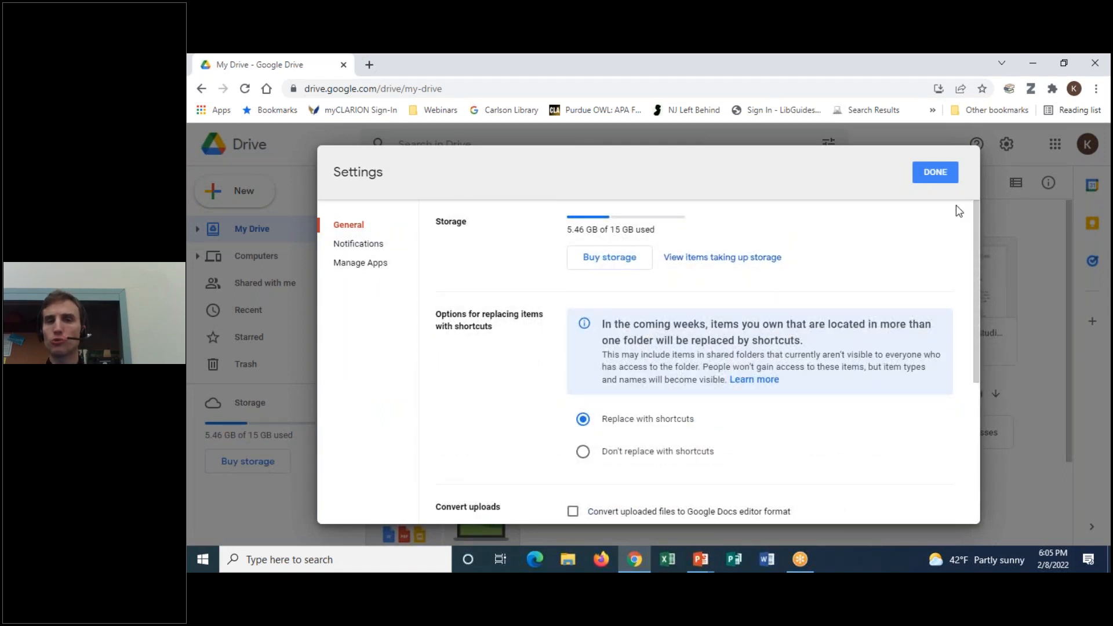
left_click(935, 172)
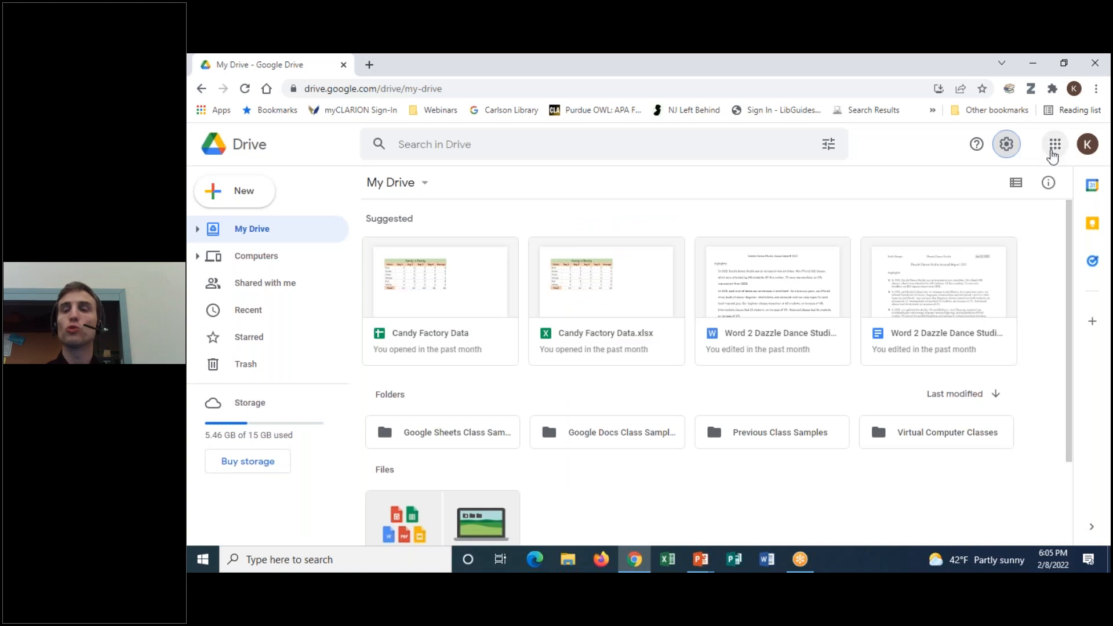
left_click(1000, 150)
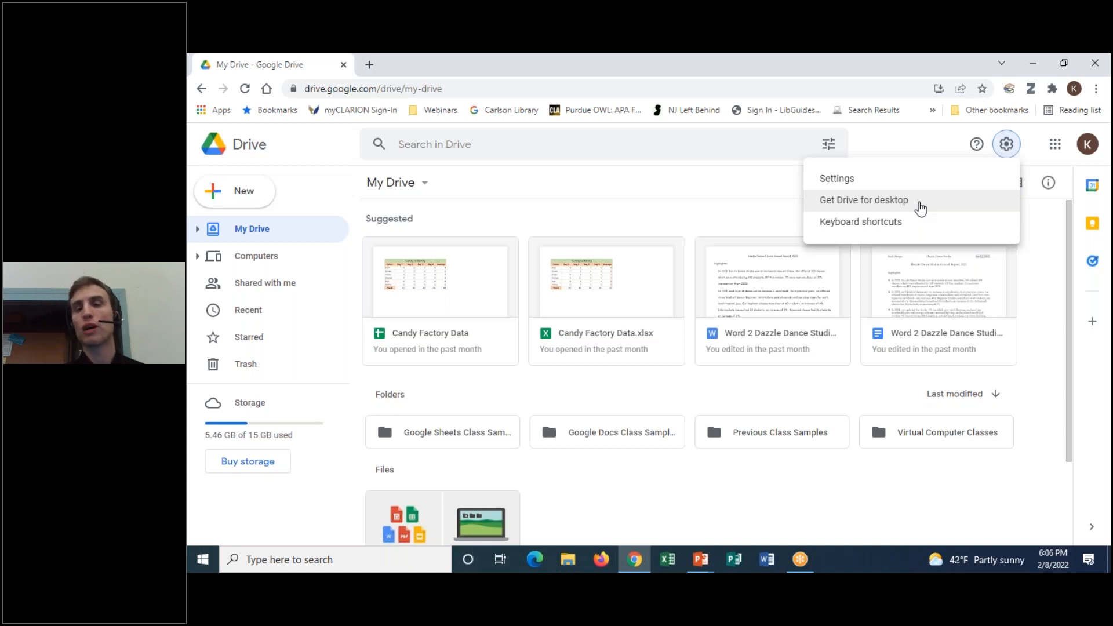
Close the settings menu, then open and dismiss the Help and support menu
left_click(1007, 146)
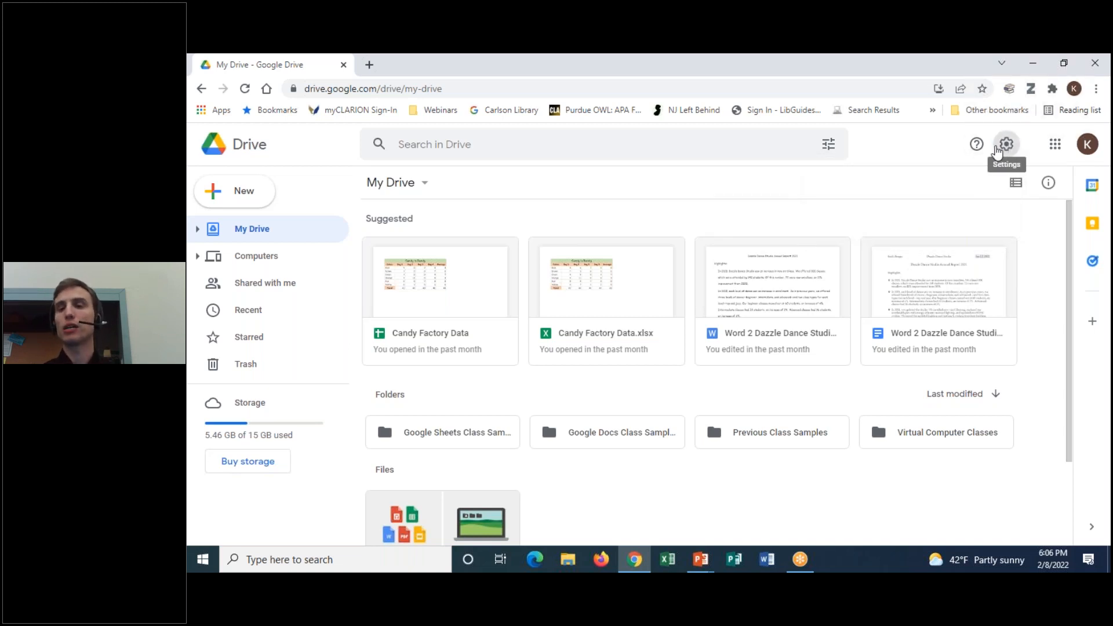
left_click(978, 148)
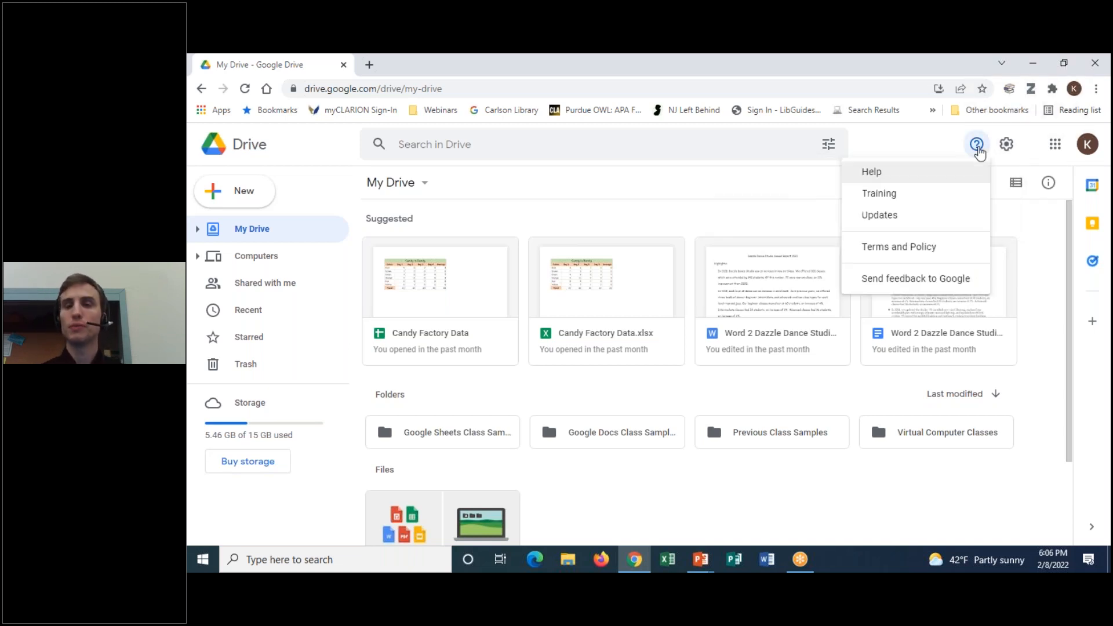
left_click(900, 137)
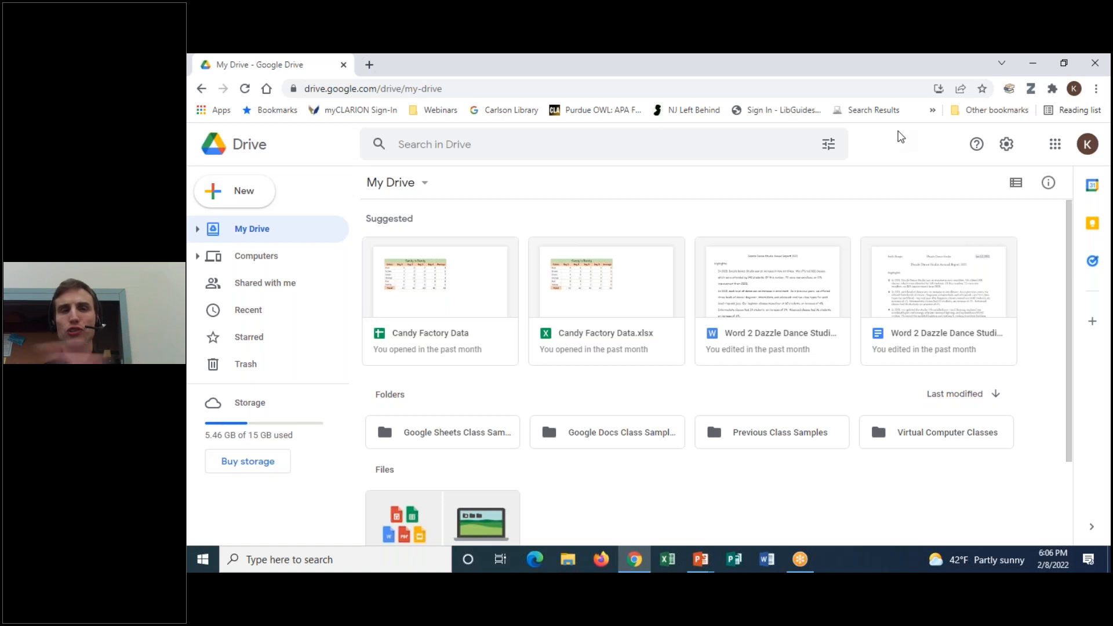
Focus Search in Drive to list filters like PDFs, Documents, Spreadsheets and Presentations
mouse_move(294, 131)
left_mouse_down()
mouse_move(203, 122)
mouse_move(308, 150)
left_mouse_up()
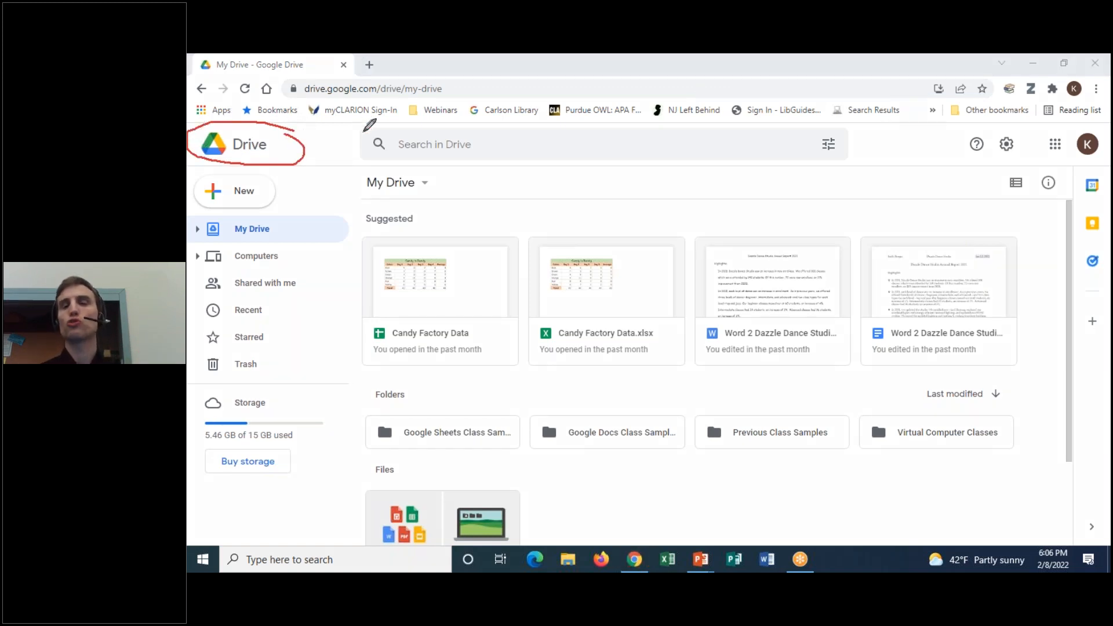
left_click(802, 150)
mouse_move(937, 184)
left_mouse_down()
mouse_move(631, 125)
mouse_move(1039, 441)
mouse_move(846, 78)
left_mouse_up()
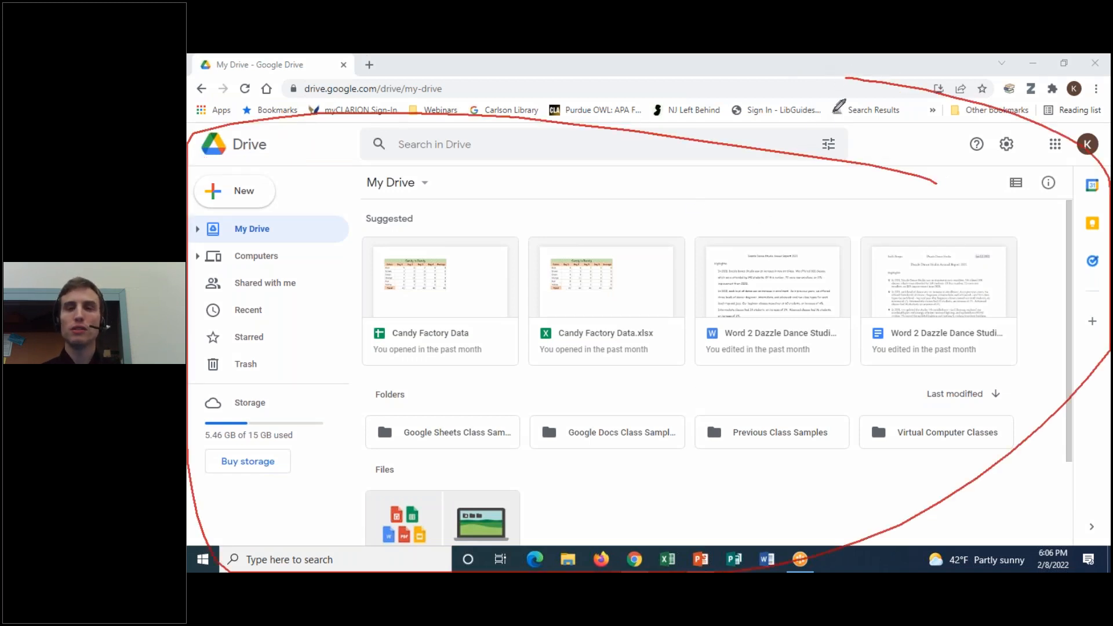
left_click(766, 154)
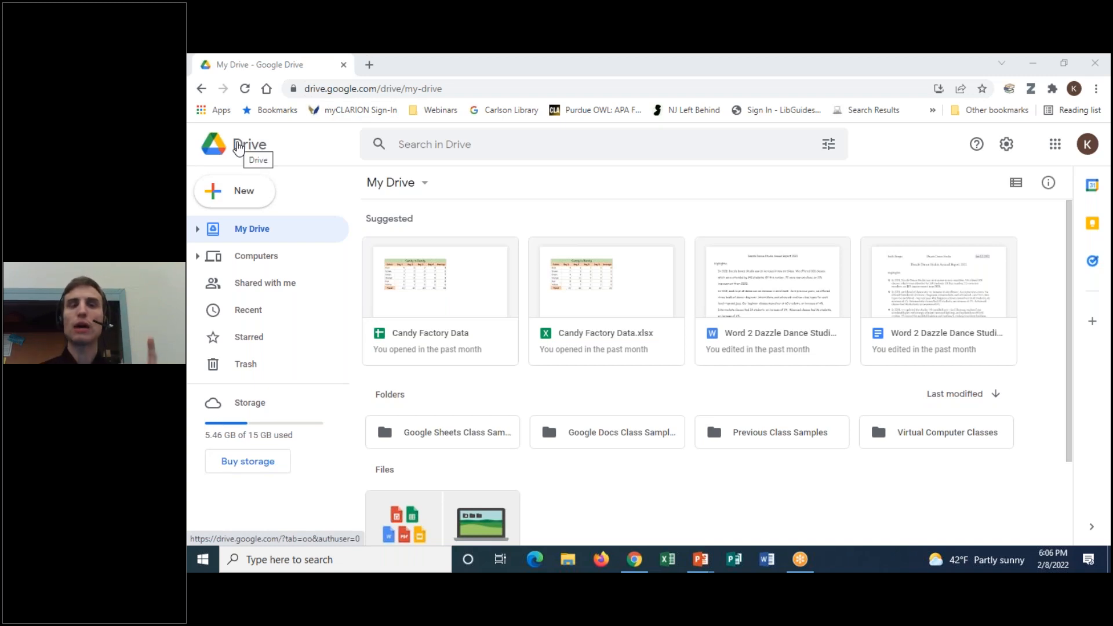
left_click(506, 149)
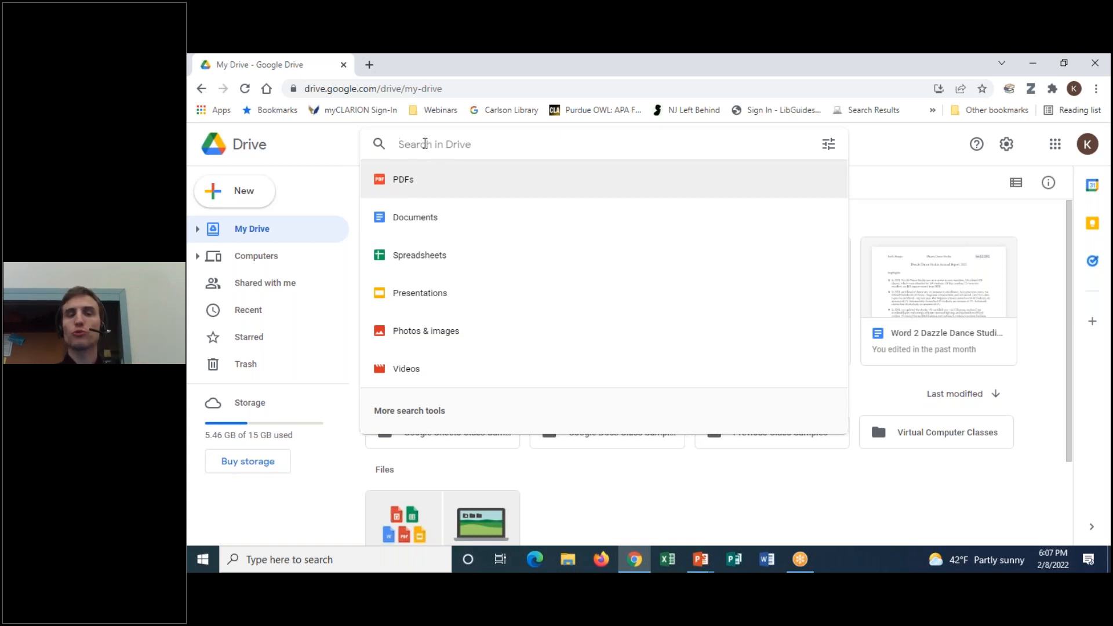
Open advanced search, keeping the owner as Anyone and the location as Anywhere
left_click(829, 143)
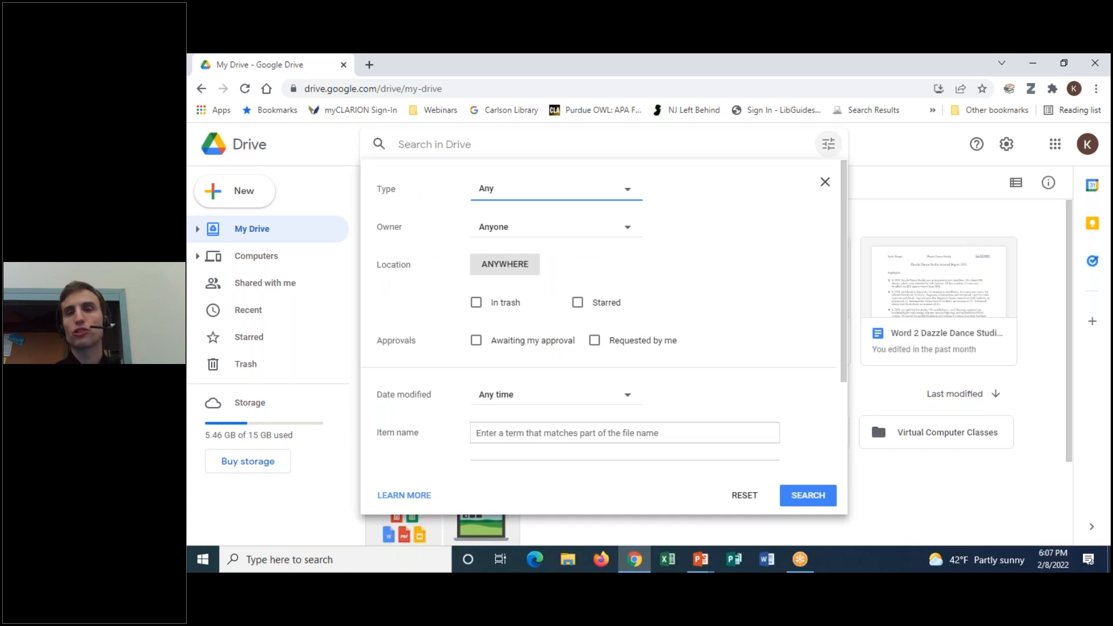
left_click(625, 228)
left_click(625, 232)
left_click(624, 231)
left_click(716, 203)
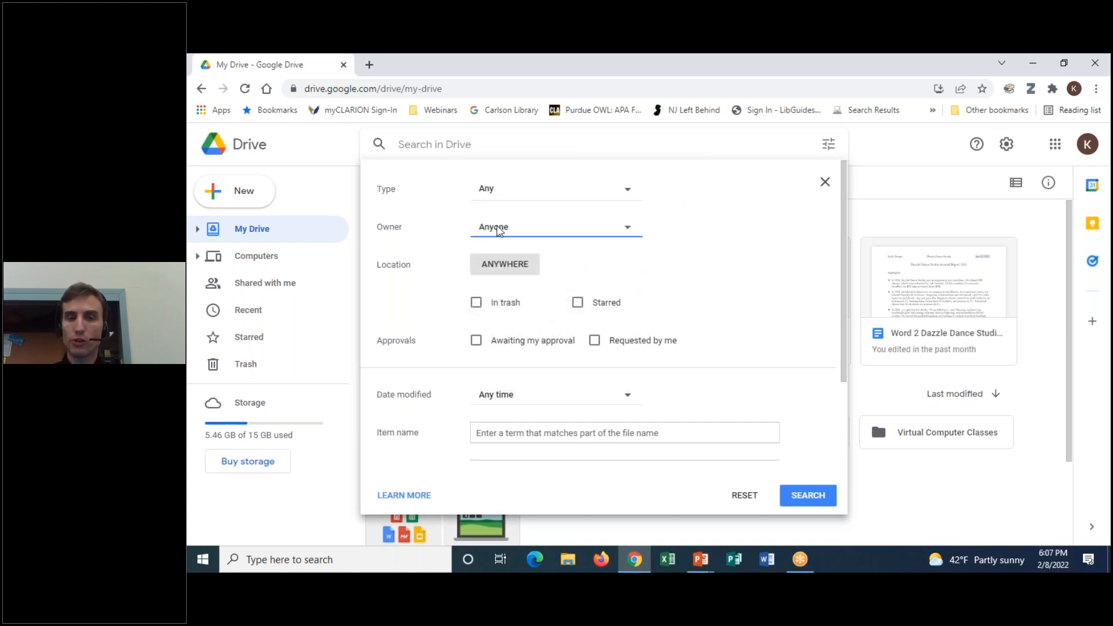
left_click(526, 271)
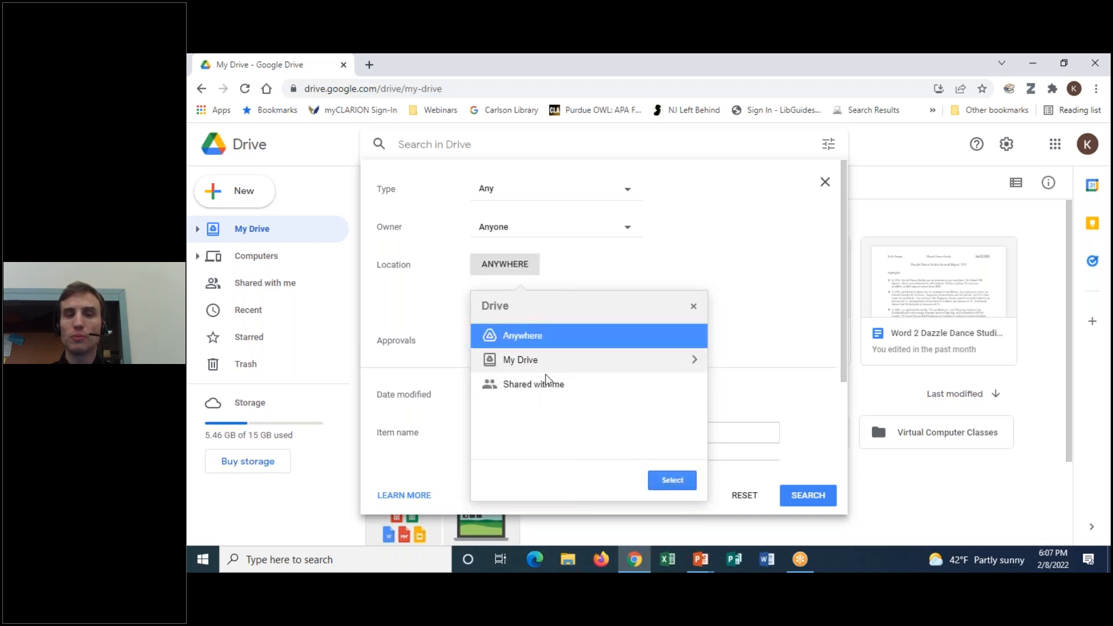
left_click(694, 306)
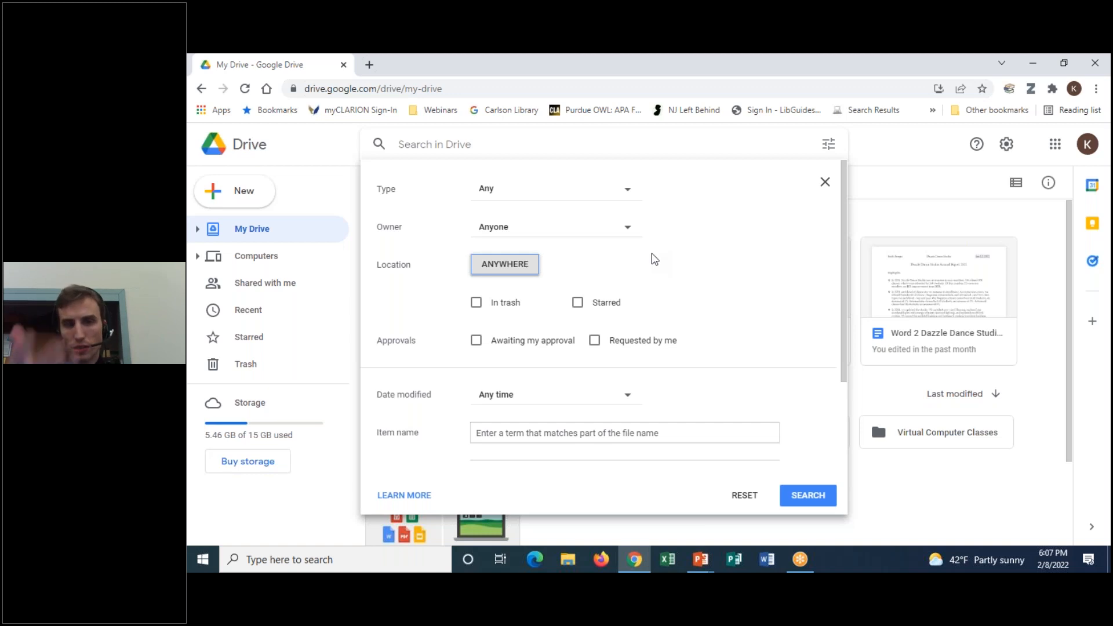
Scroll through the advanced search options, then close them
scroll(716, 348, "down", 2)
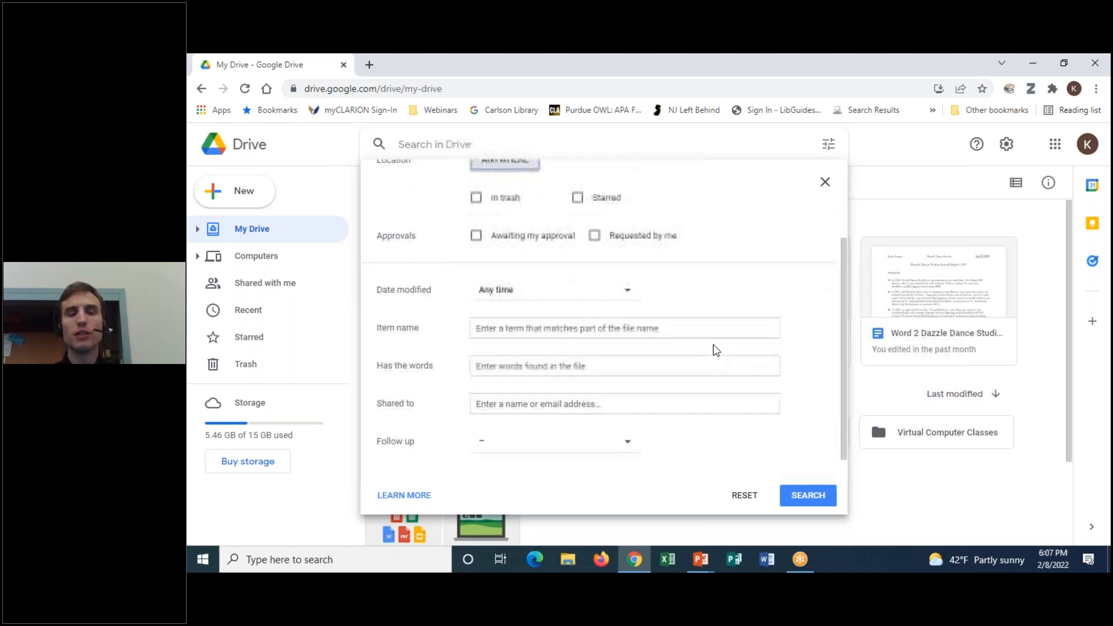
scroll(716, 348, "up", 2)
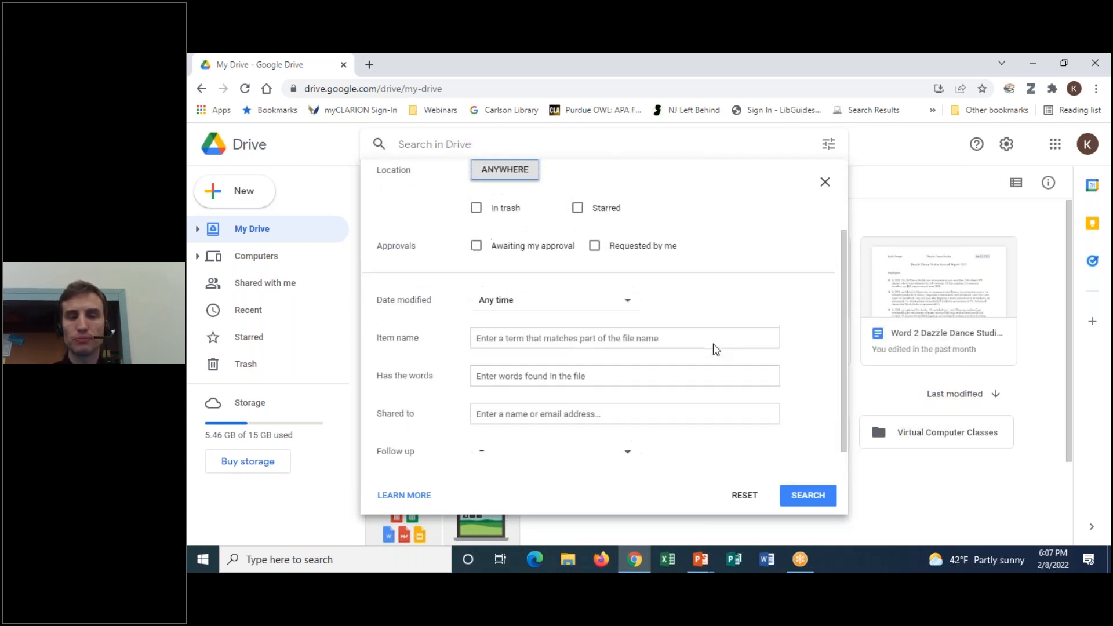
scroll(716, 348, "down", 2)
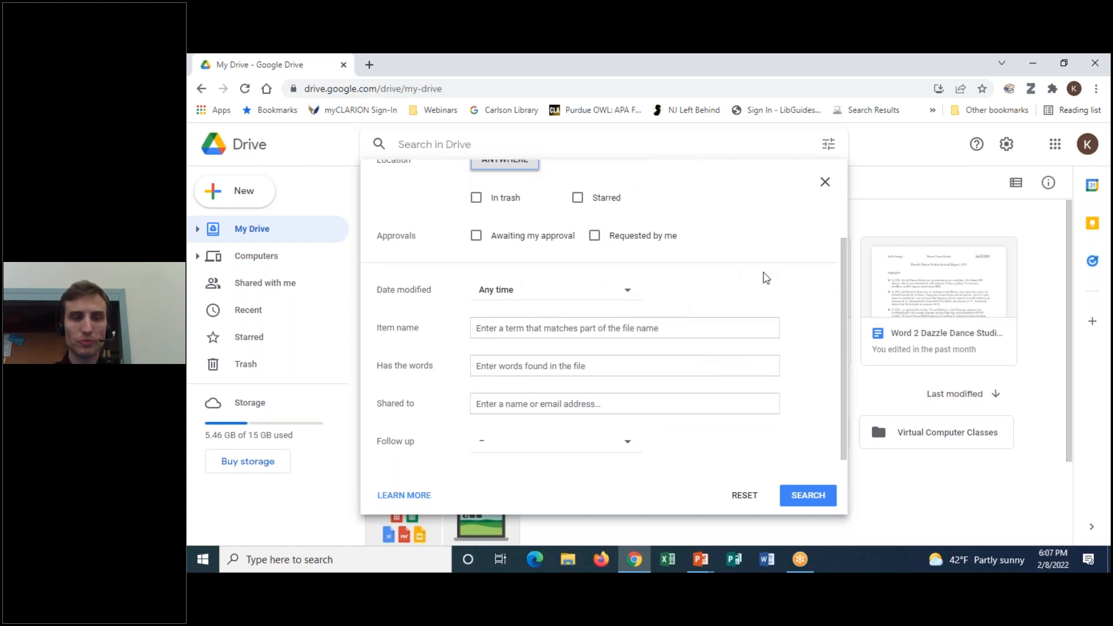
scroll(765, 278, "up", 2)
scroll(765, 279, "down", 2)
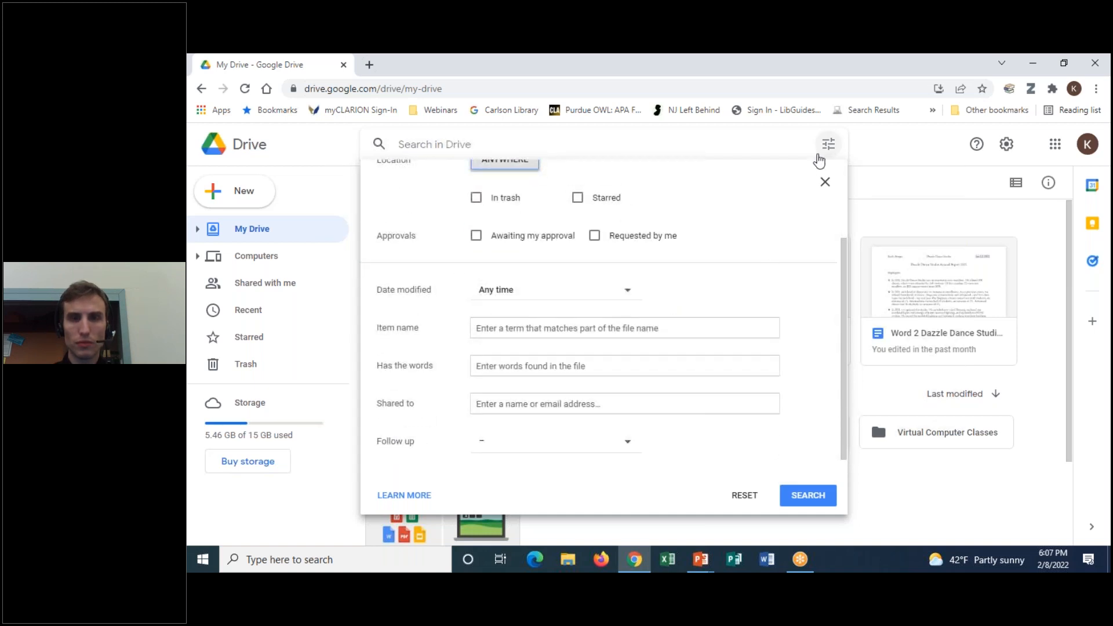
left_click(825, 181)
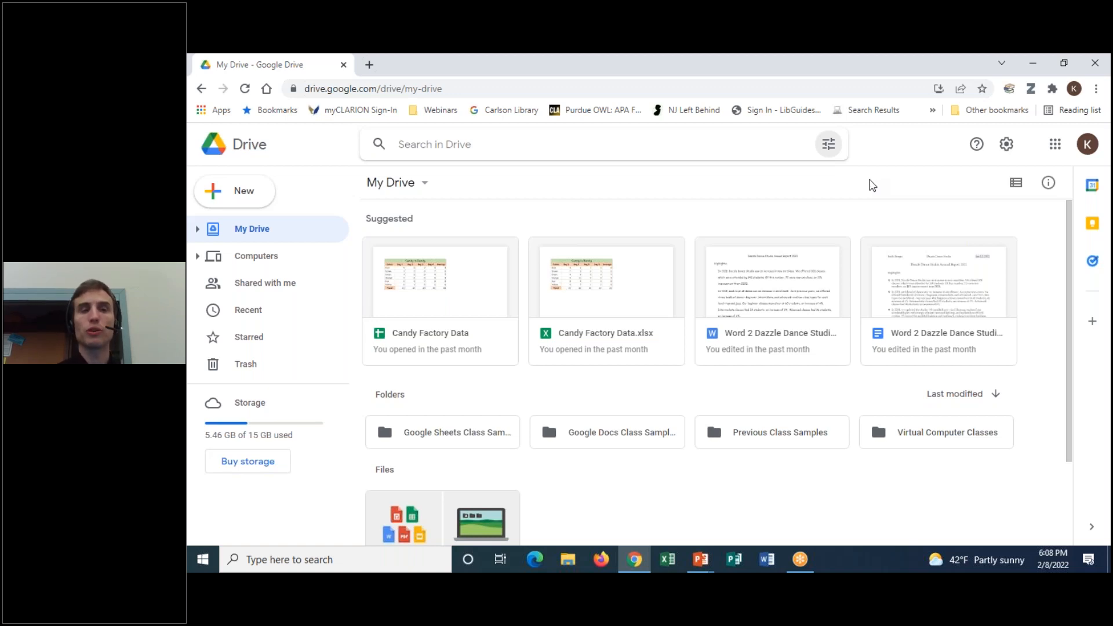
Create a blank Google Docs document from the New menu
left_click(262, 196)
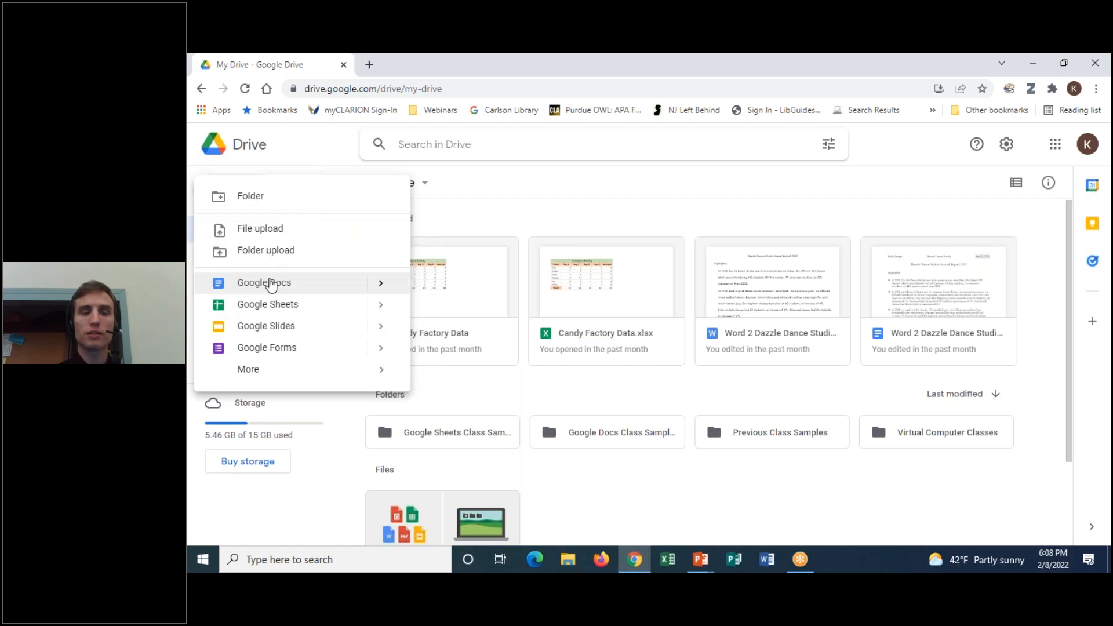
left_click(270, 283)
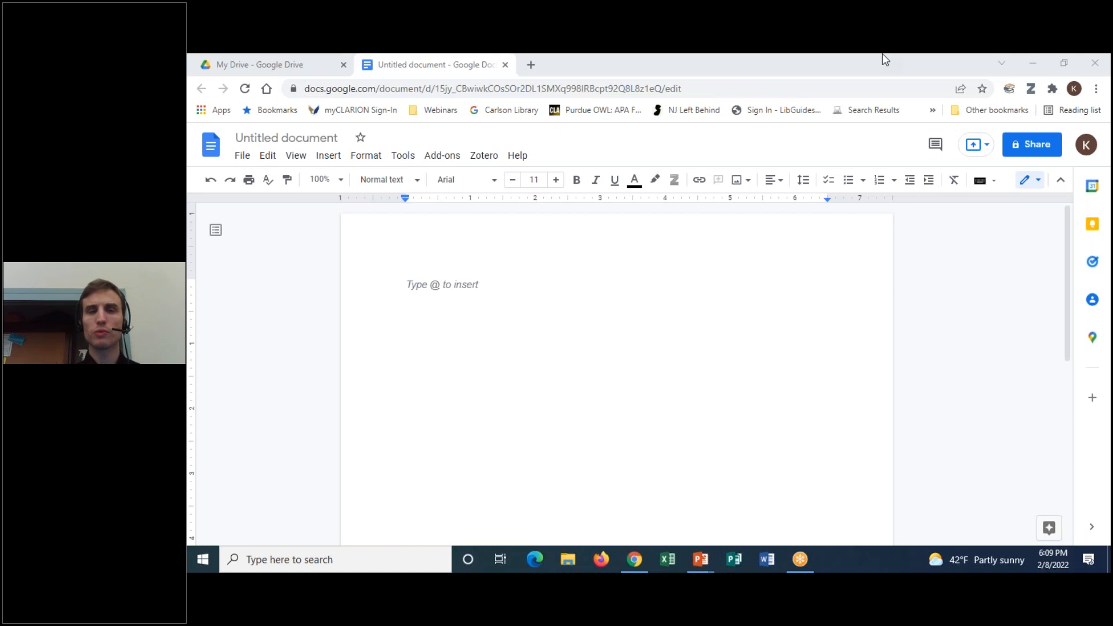
Type 'Google Drive Practice 2.8.22' as the first line of the blank page
left_click(470, 302)
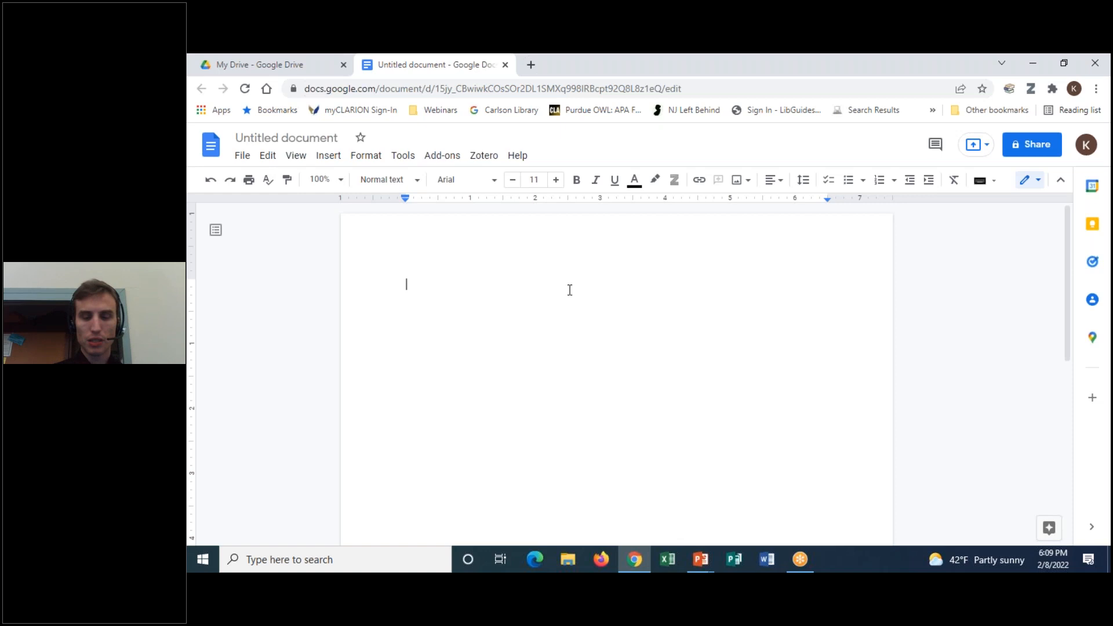
type("Google Drive Pra")
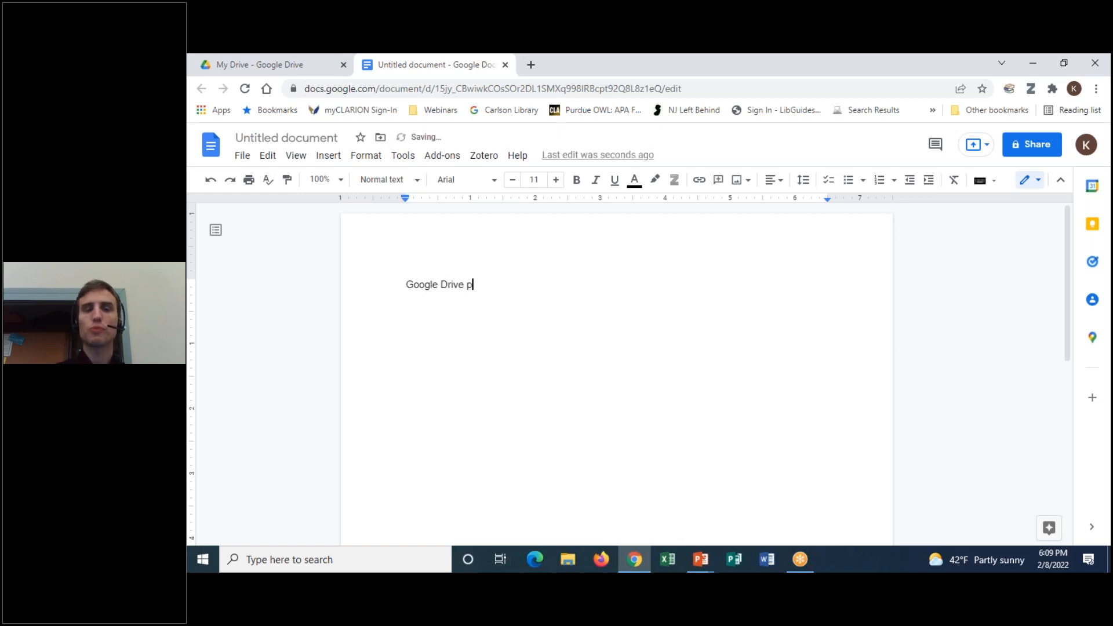
type("ctice")
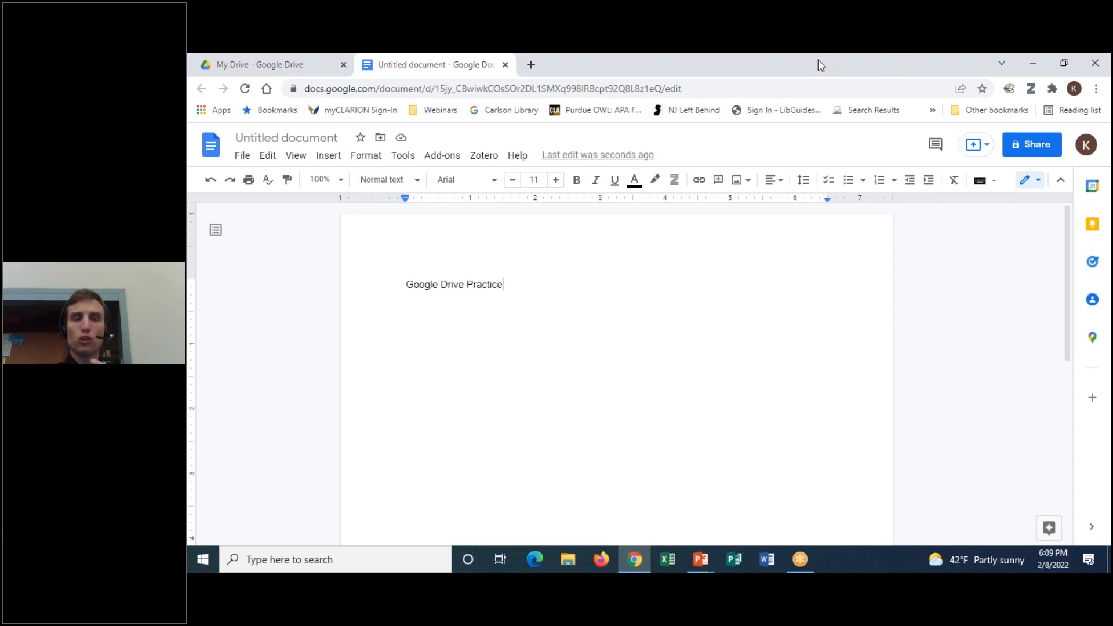
left_click(810, 89)
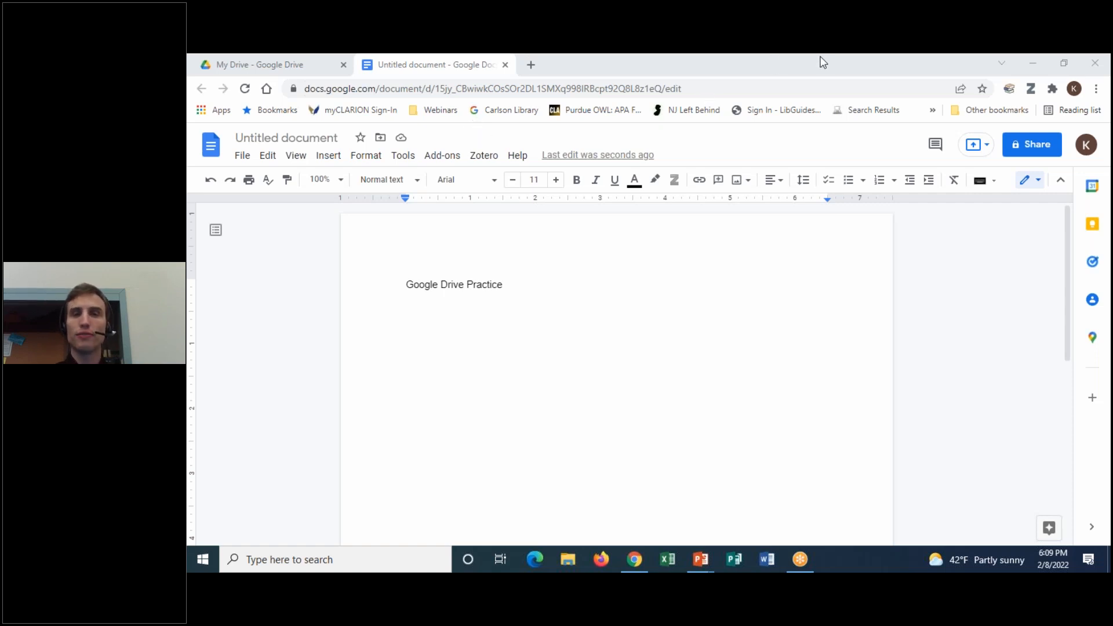
mouse_move(449, 119)
left_mouse_down()
mouse_move(403, 150)
mouse_move(424, 114)
left_mouse_up()
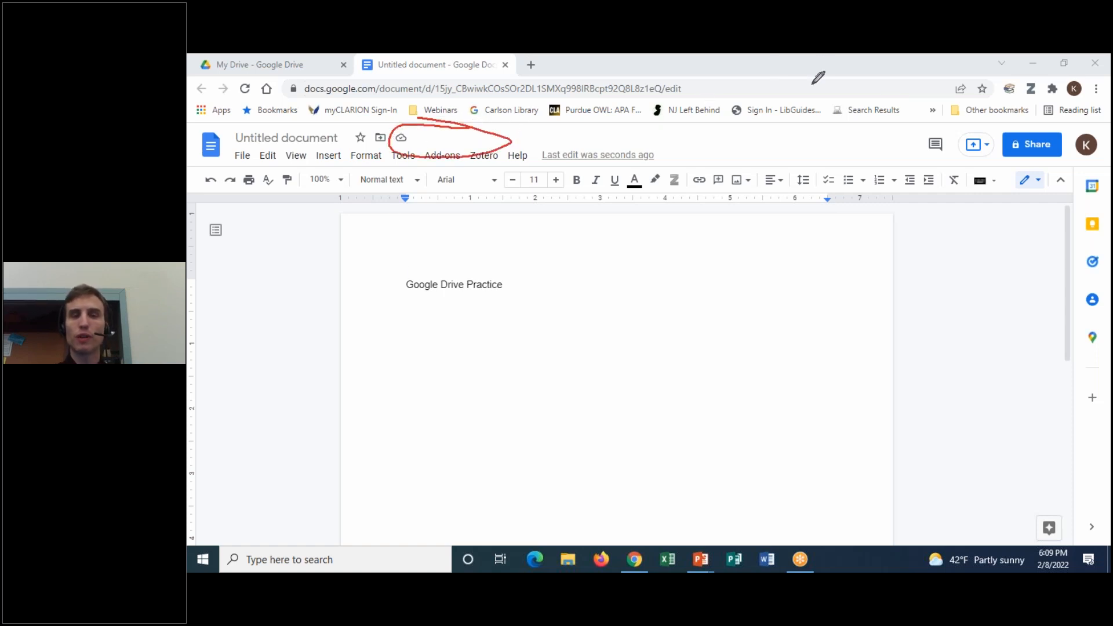
left_click(520, 284)
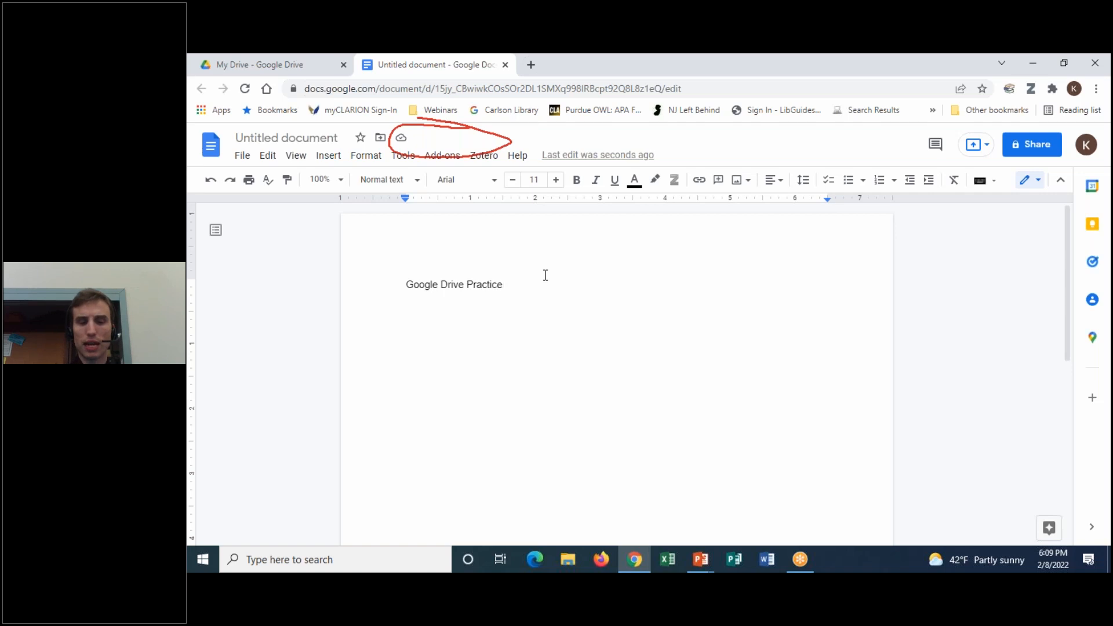
type("2.8 ")
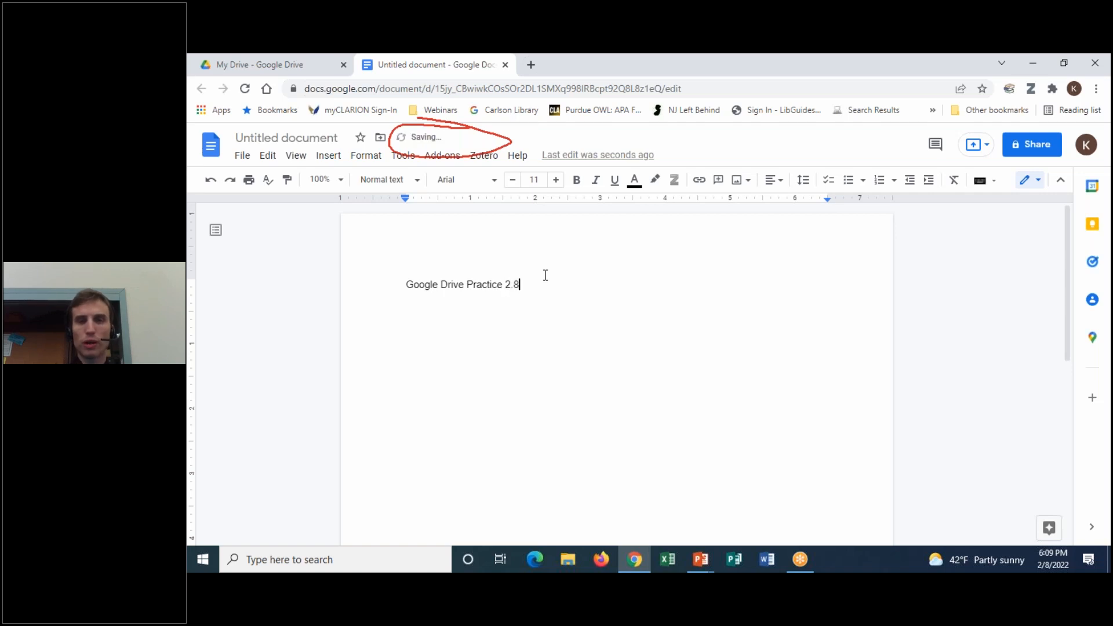
type("22")
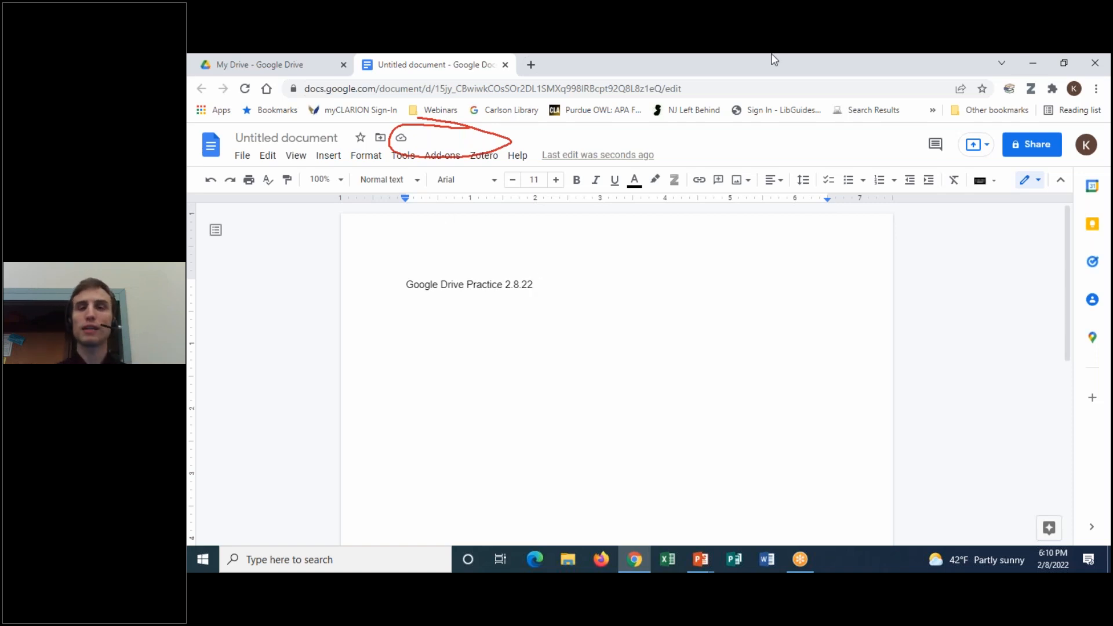
left_click(817, 63)
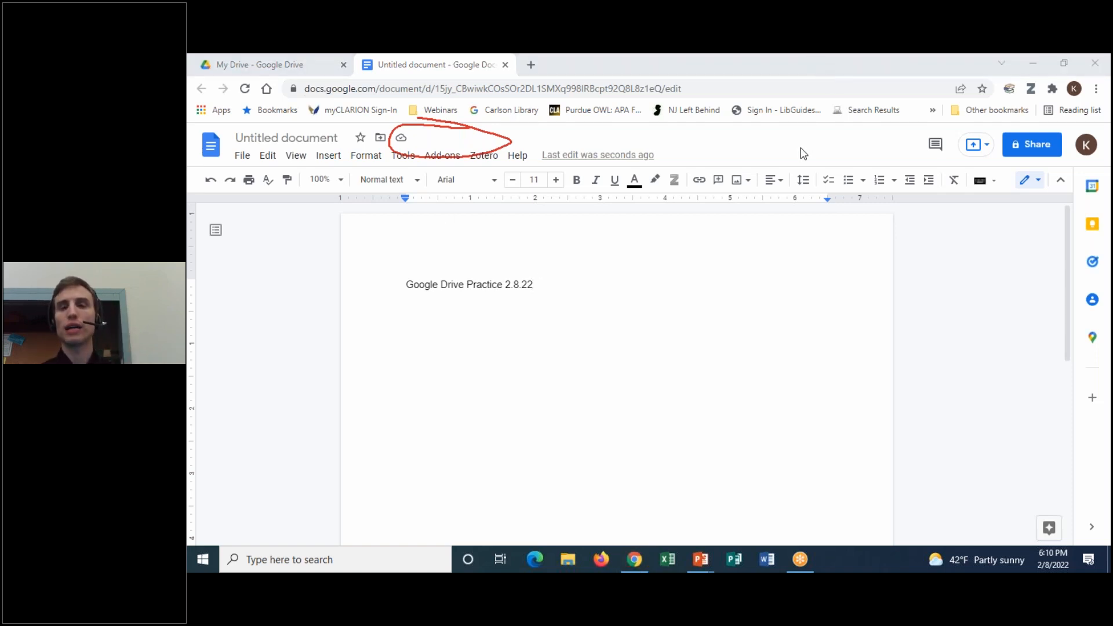
left_click(802, 152)
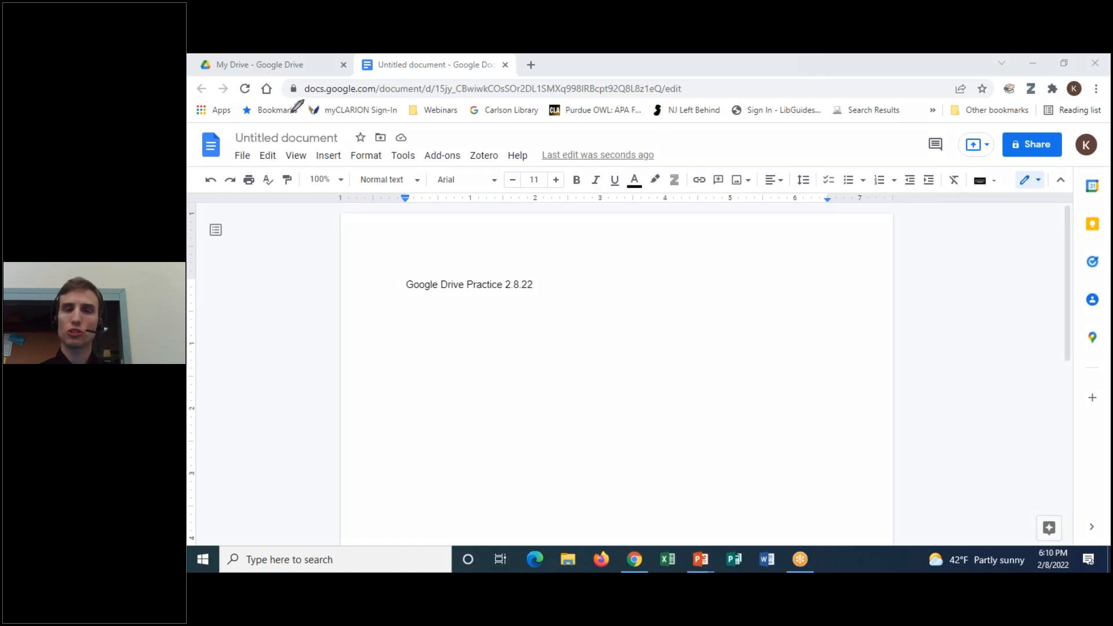
mouse_move(346, 125)
left_mouse_down()
mouse_move(235, 128)
mouse_move(274, 150)
mouse_move(355, 124)
mouse_move(346, 120)
left_mouse_up()
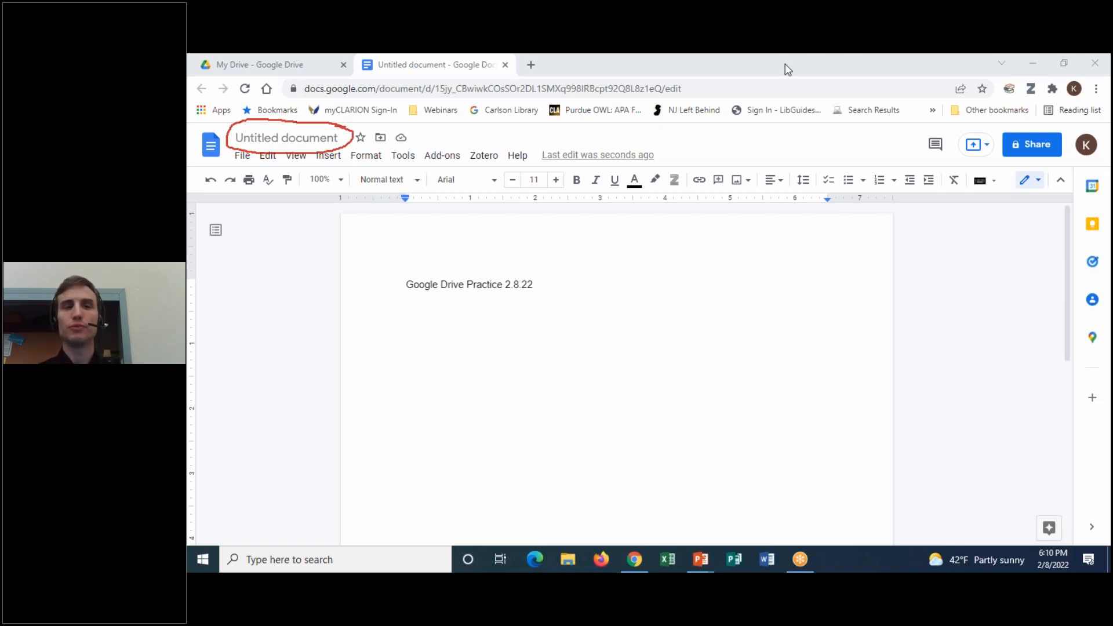
Trim the extra 2 from the suggested title so the document is named 'Google Drive Practice'
left_click(795, 155)
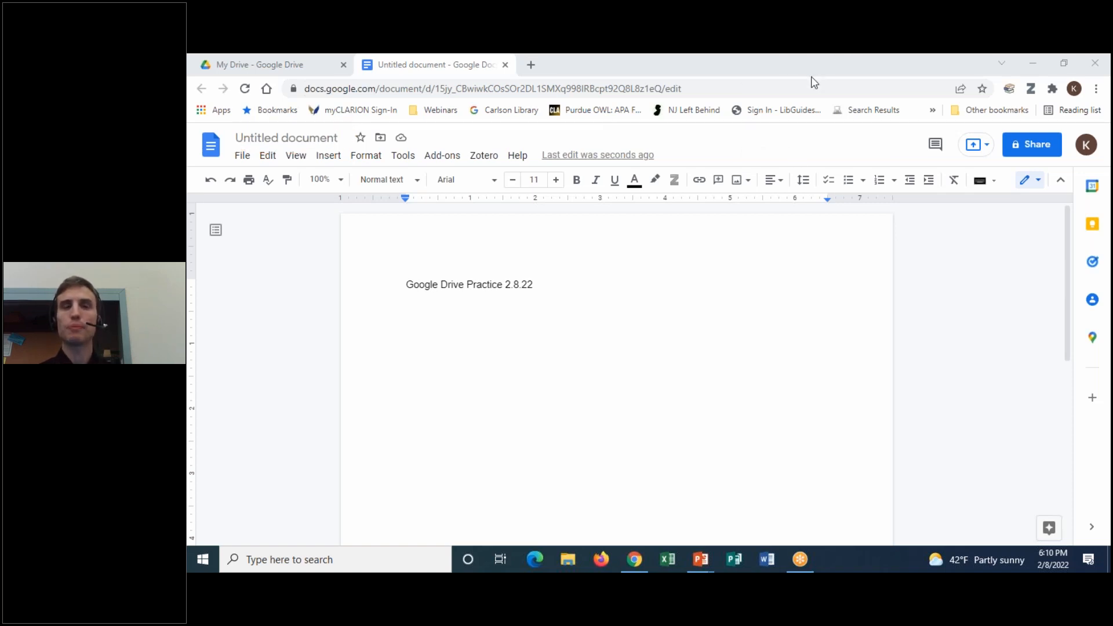
left_click(299, 138)
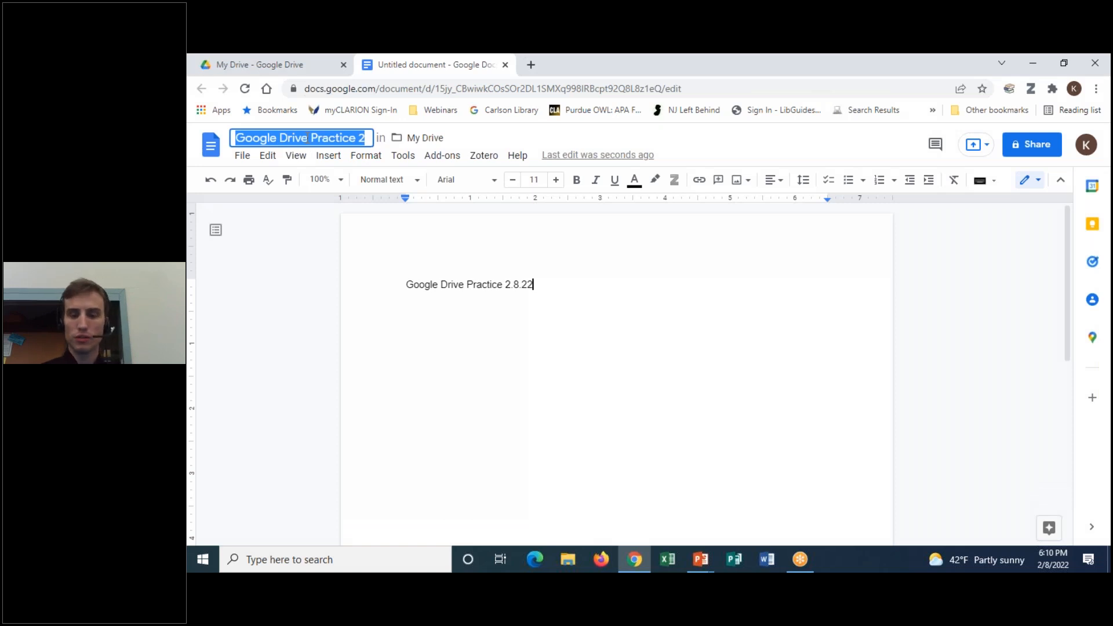
left_click(302, 138)
left_click_drag(359, 138, 390, 139)
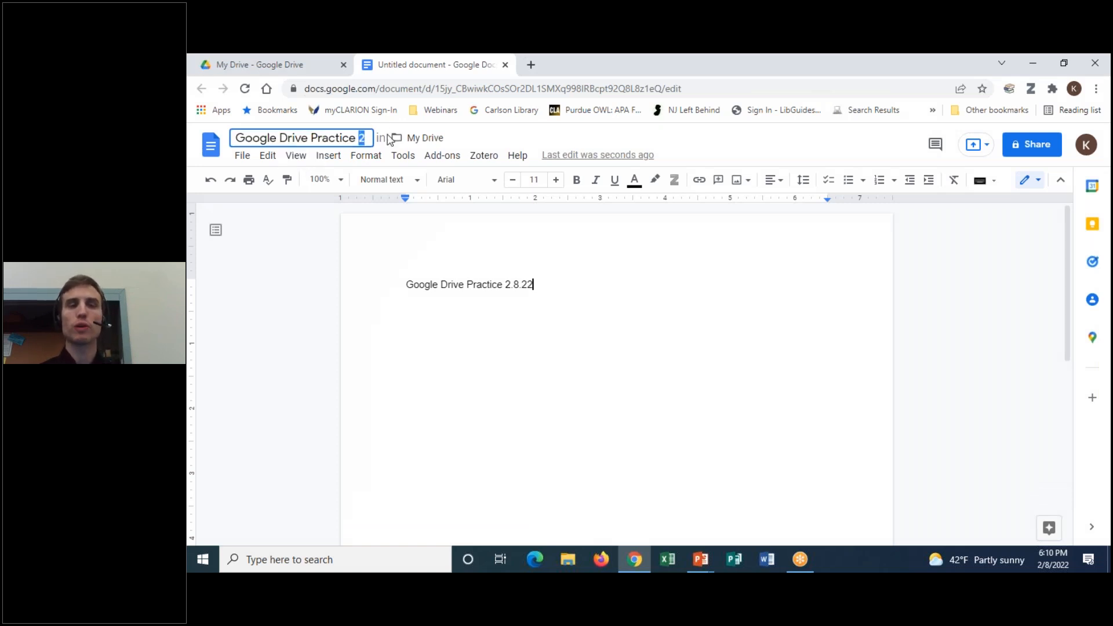
key("BackSpace")
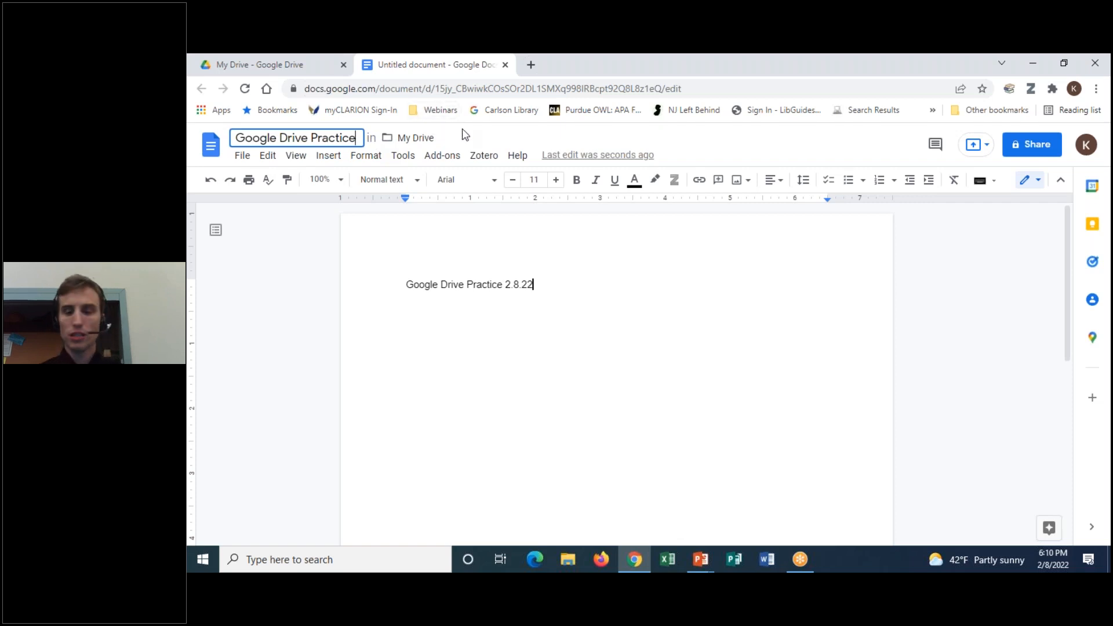
key("Return")
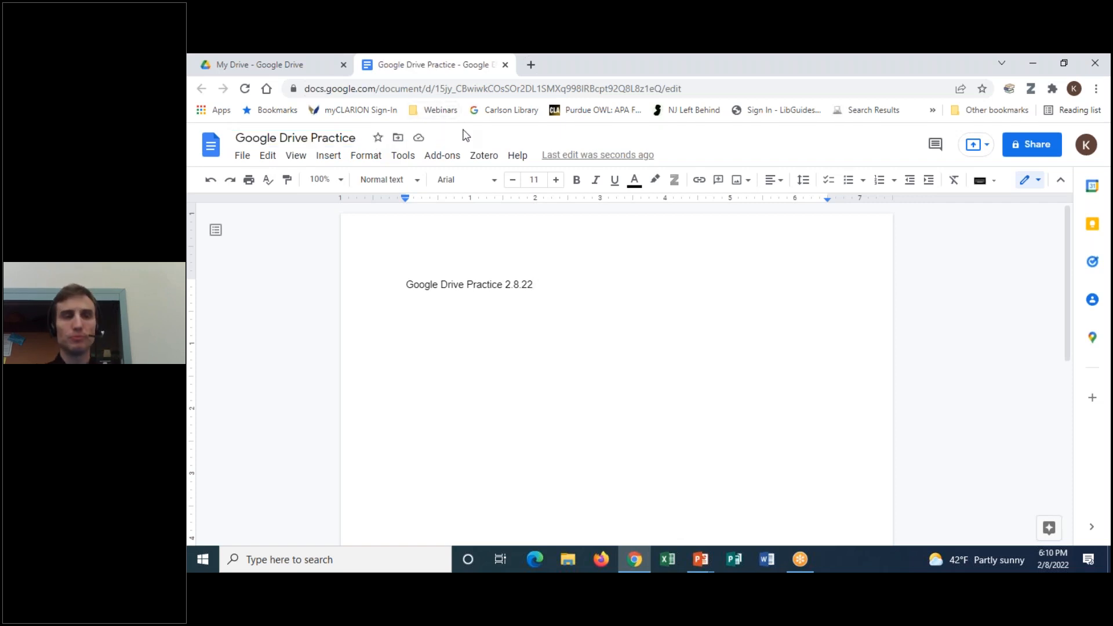
left_click(803, 56)
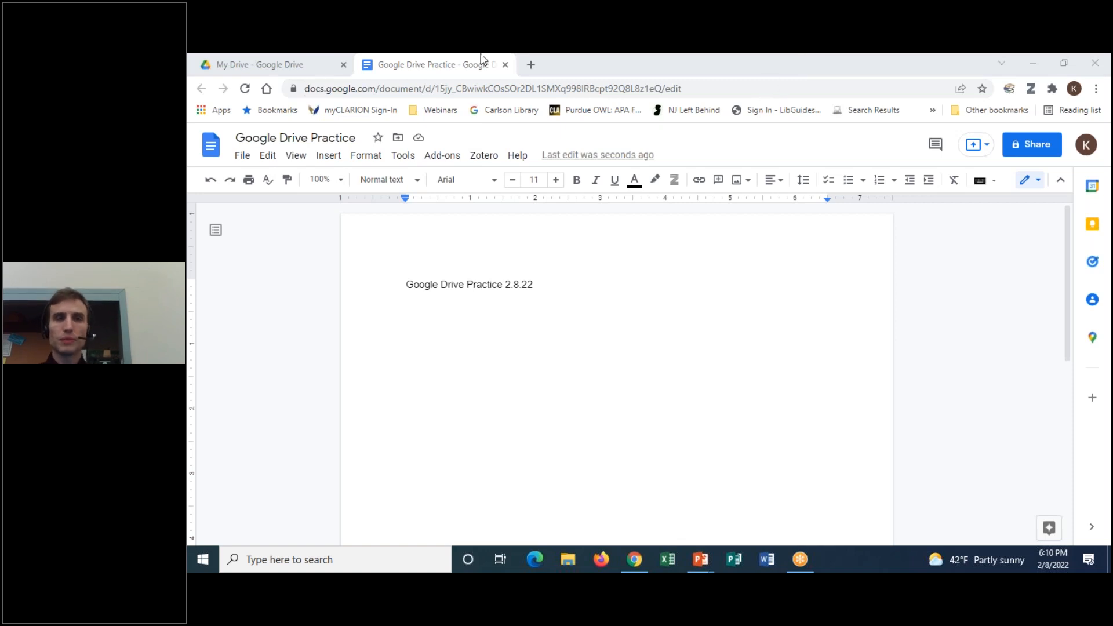
Return to the My Drive tab and refresh it to show Google Drive Practice
left_click(291, 56)
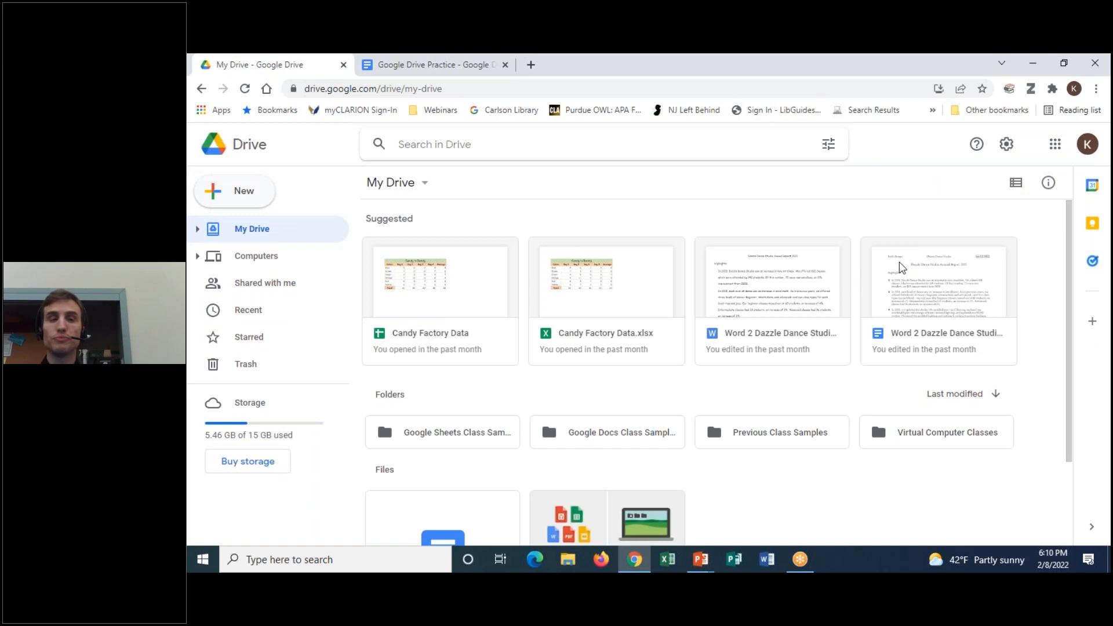
scroll(1002, 303, "down", 2)
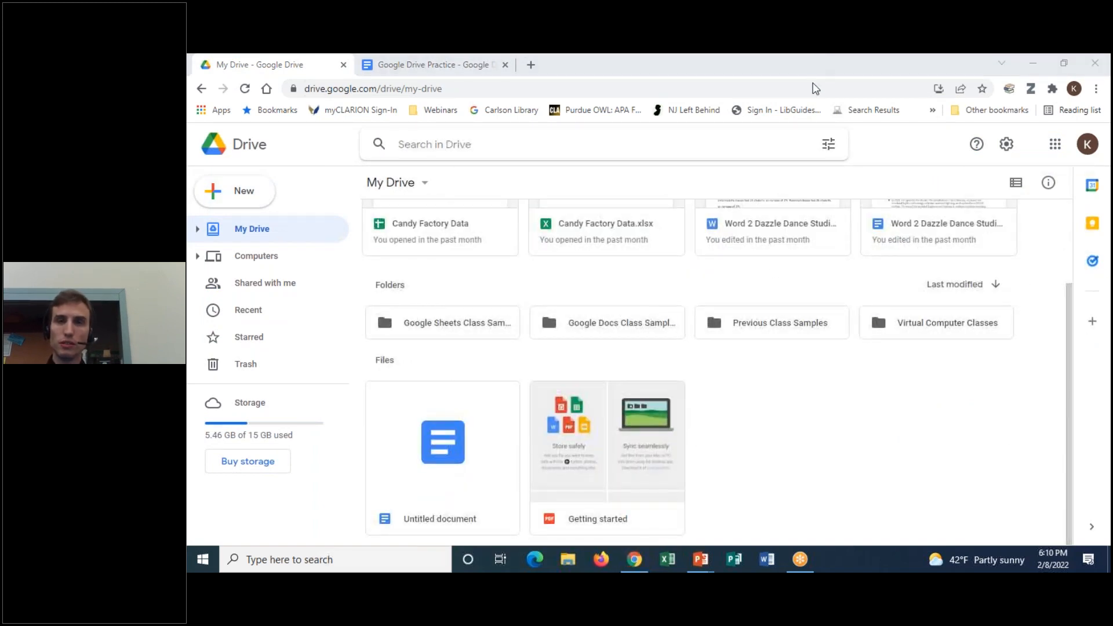
mouse_move(523, 386)
left_mouse_down()
mouse_move(493, 348)
mouse_move(355, 564)
mouse_move(555, 399)
mouse_move(539, 385)
left_mouse_up()
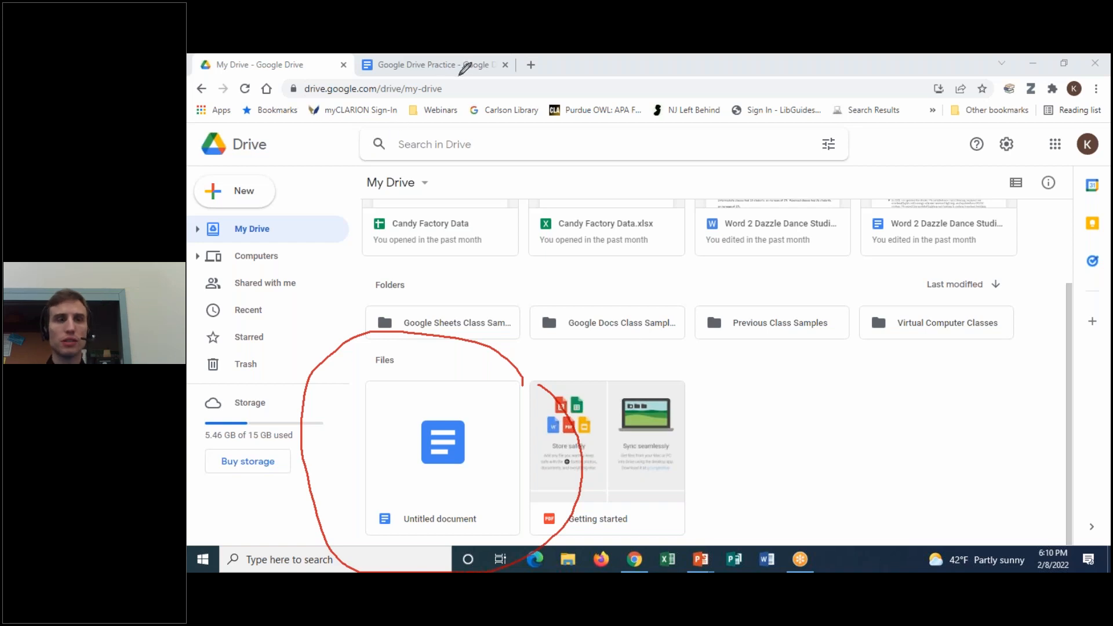
left_click(245, 89)
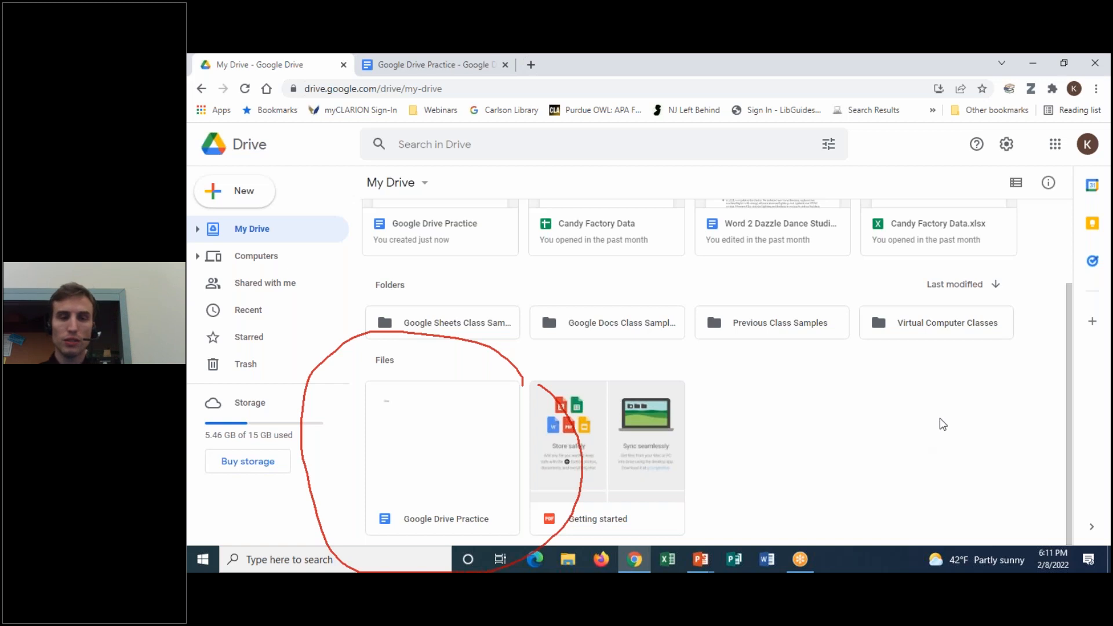
left_click(808, 58)
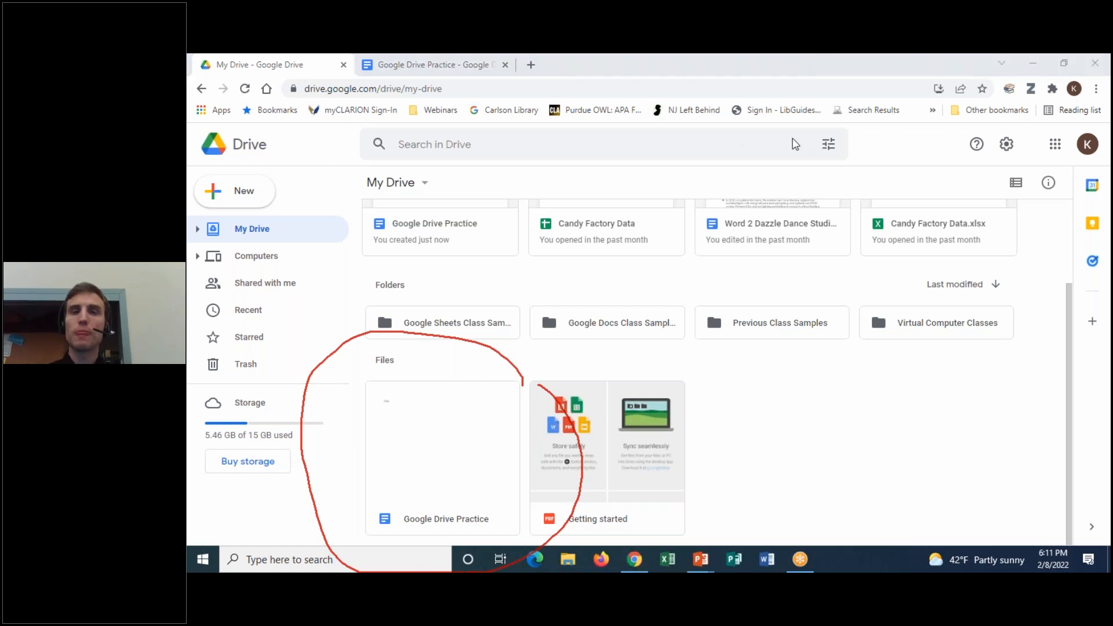
left_click(809, 154)
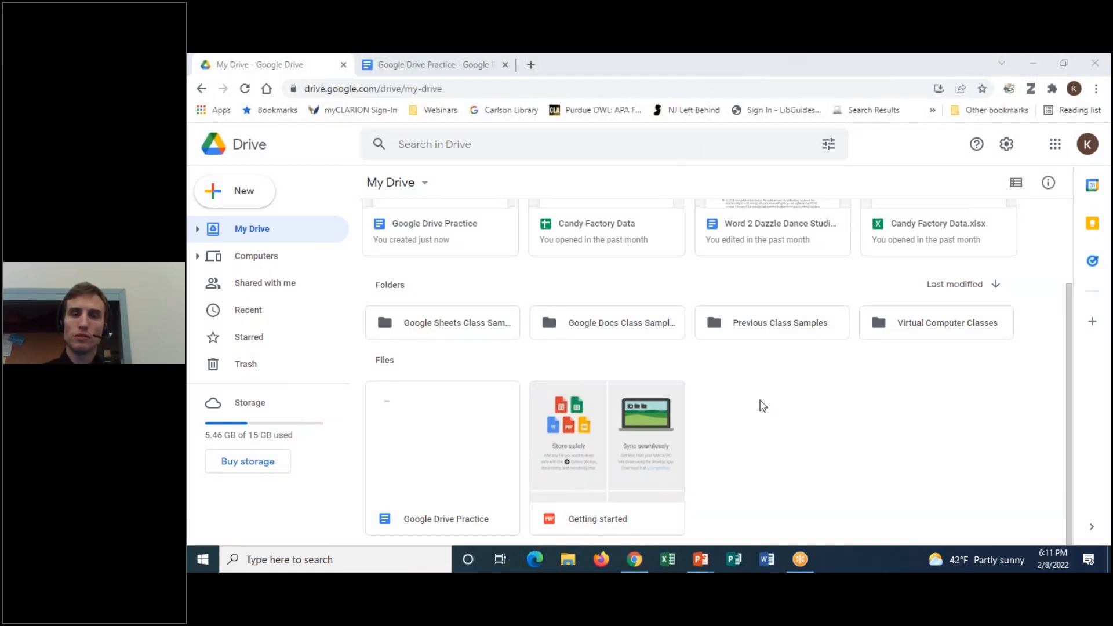
left_click(867, 409)
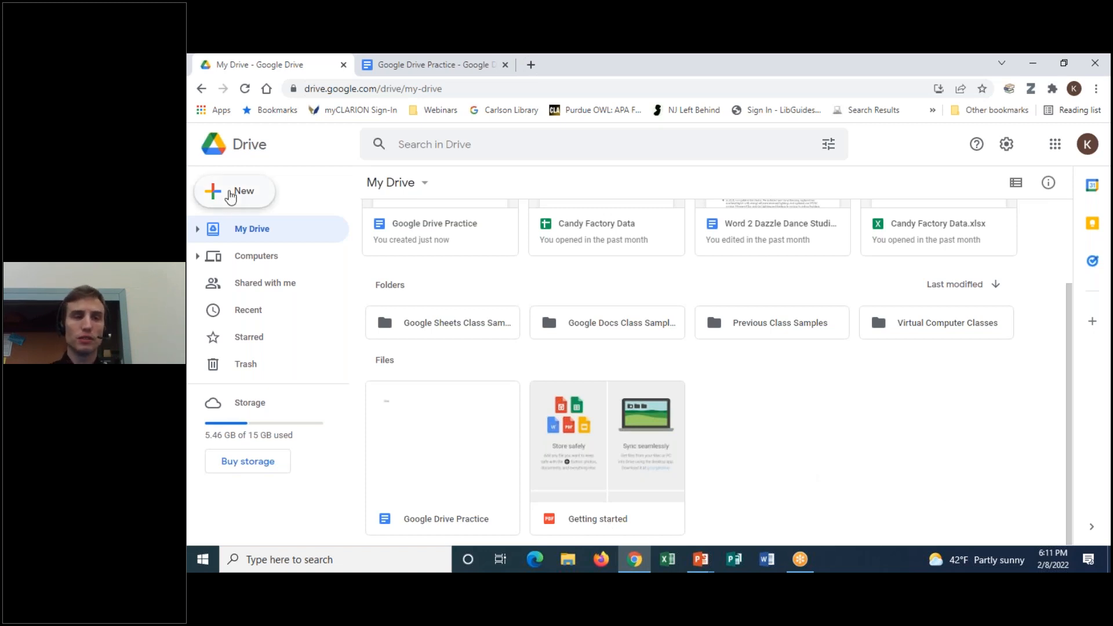
Add a folder named 'Google Drive Class' to My Drive via New > Folder
left_click(231, 197)
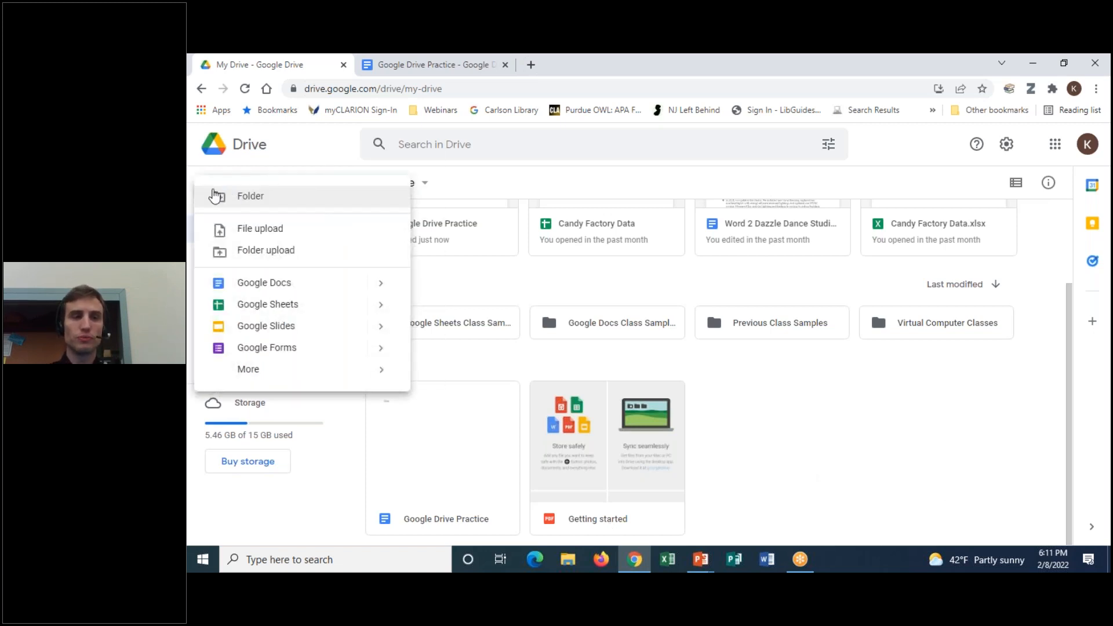
left_click(289, 203)
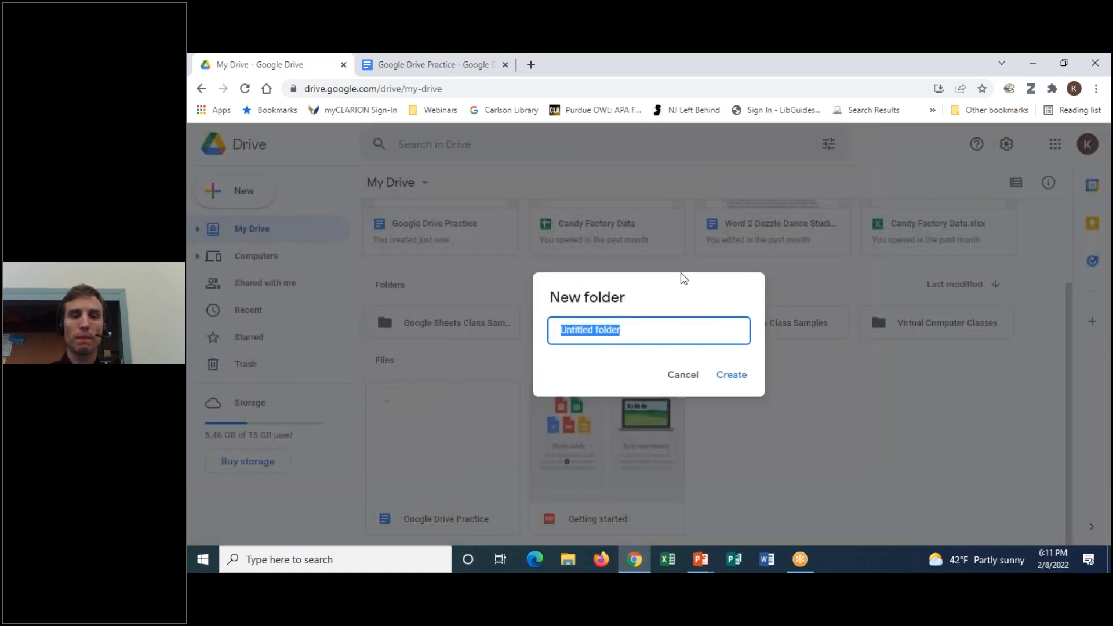
type("Google Drive ")
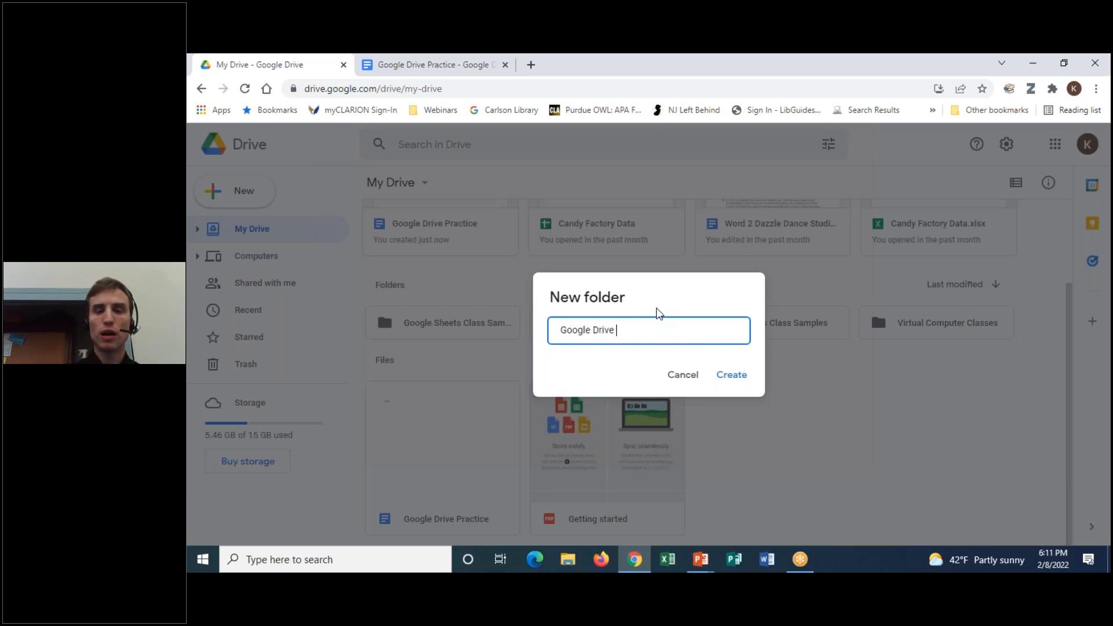
type("Class")
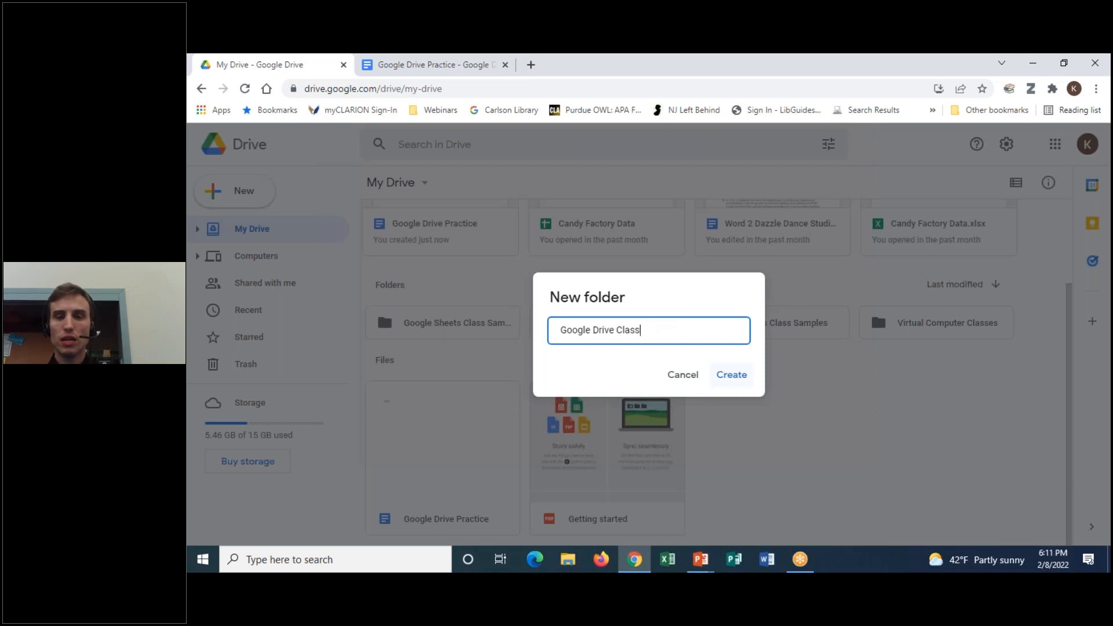
left_click(732, 375)
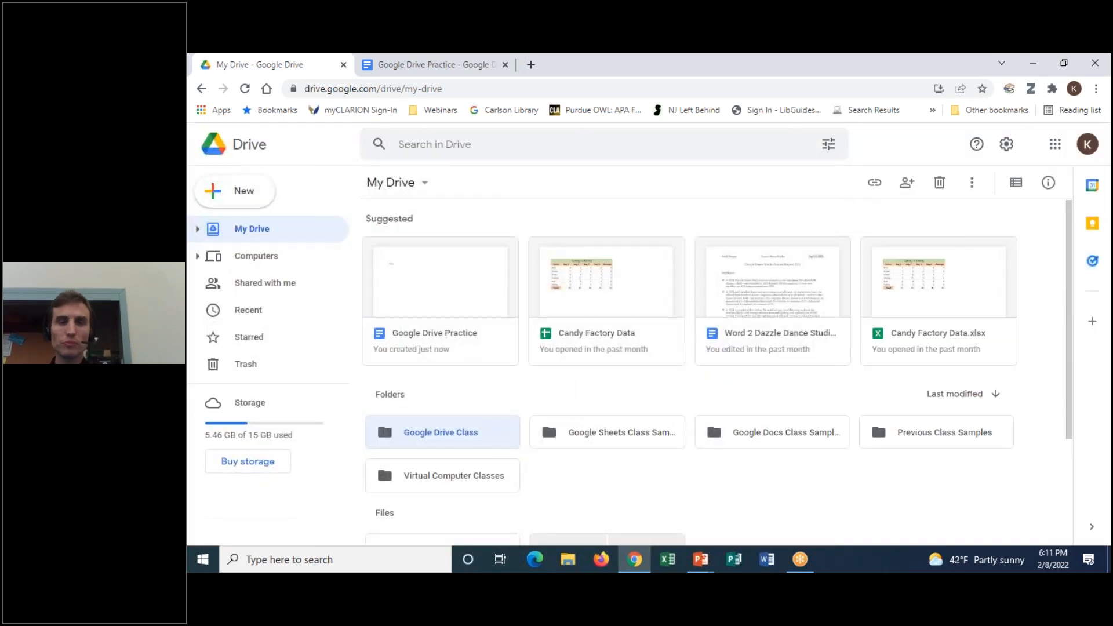
scroll(604, 368, "down", 3)
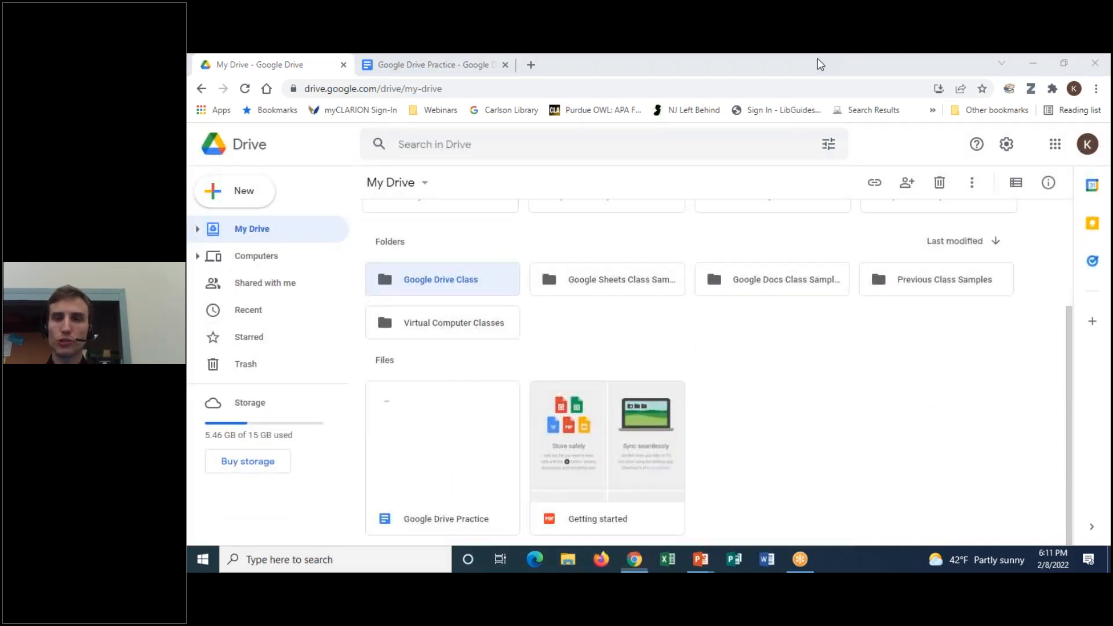
left_click(810, 60)
left_click(807, 92)
mouse_move(484, 250)
left_mouse_down()
mouse_move(360, 281)
mouse_move(503, 279)
mouse_move(493, 254)
left_mouse_up()
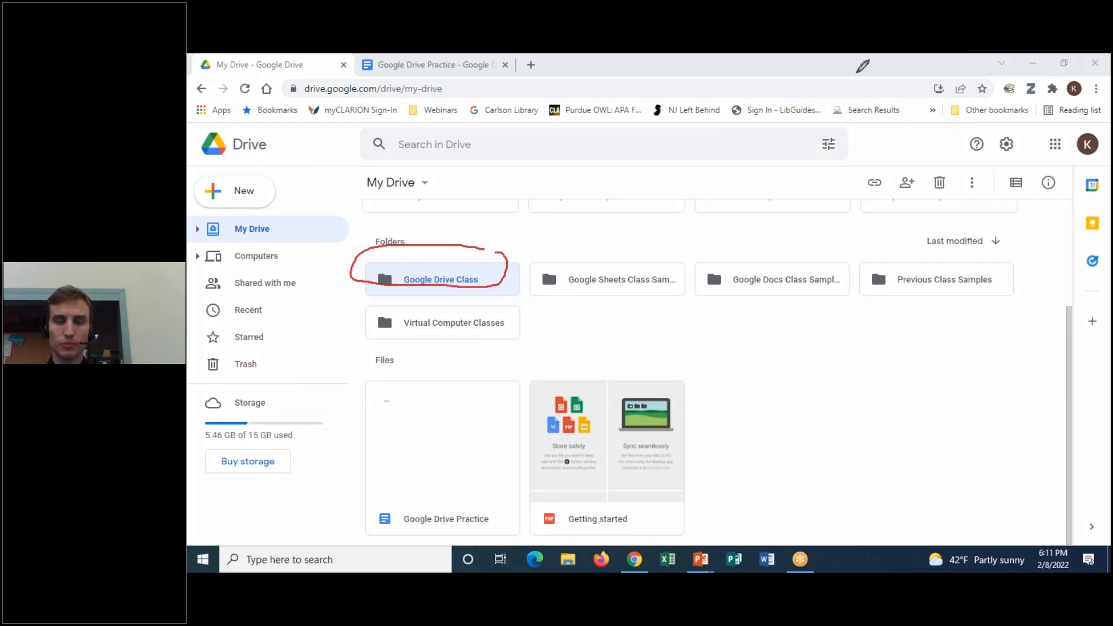
left_click(821, 150)
left_click(822, 57)
left_click(817, 77)
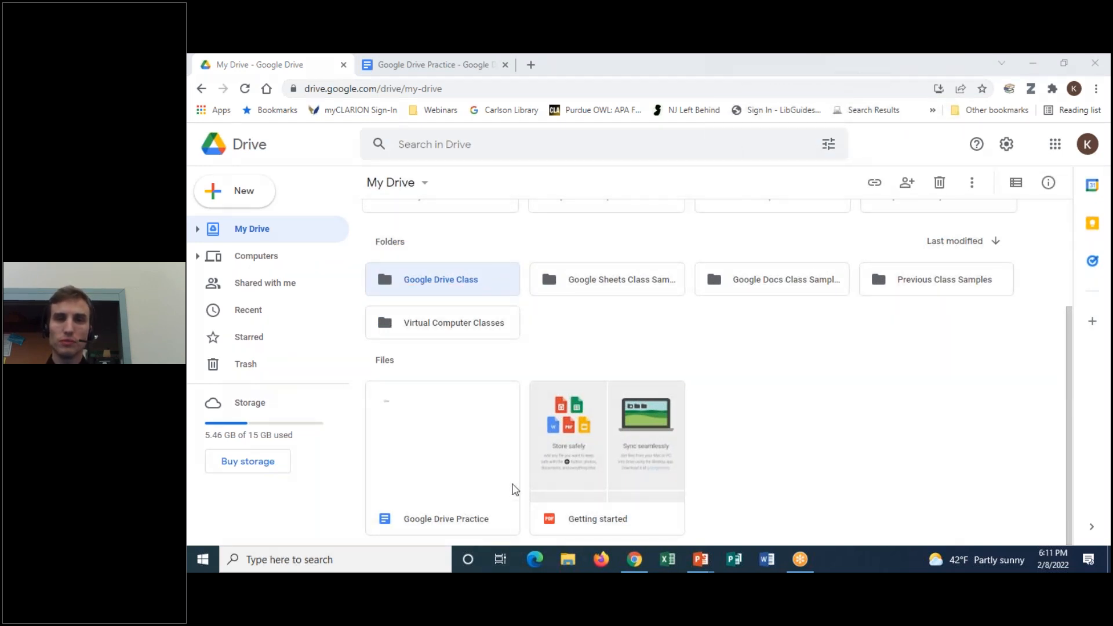
right_click(497, 492)
left_click(860, 427)
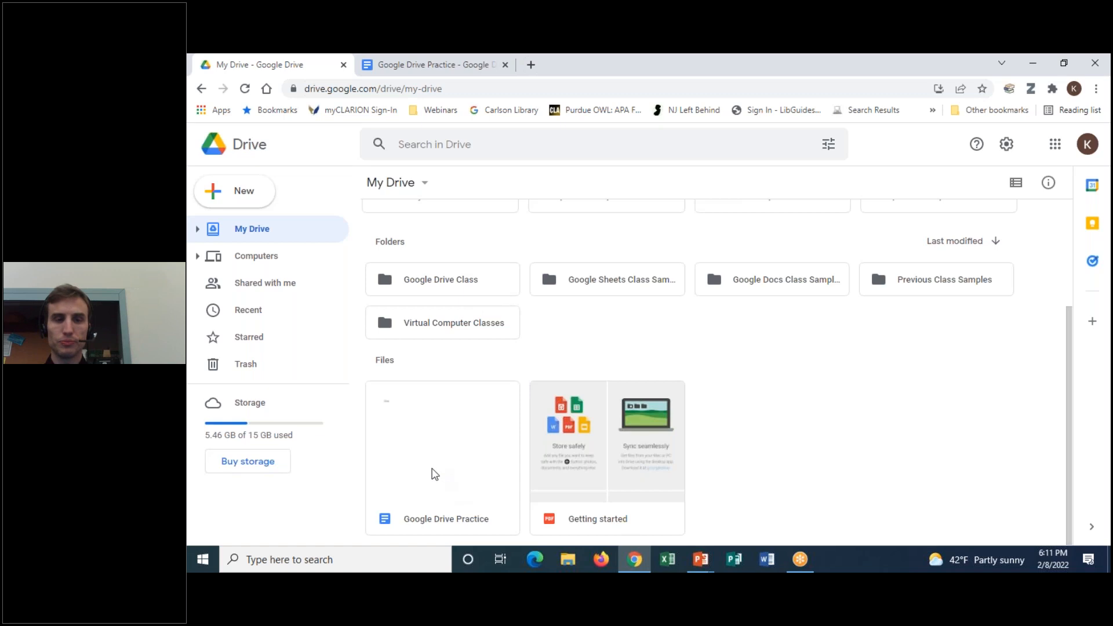
right_click(430, 474)
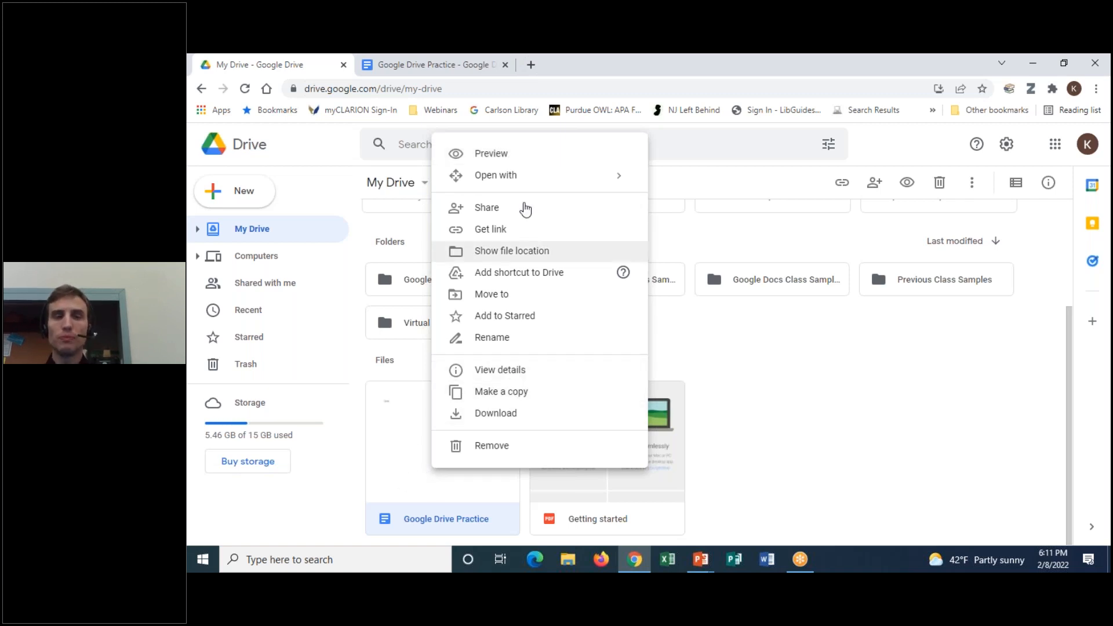
left_click(812, 399)
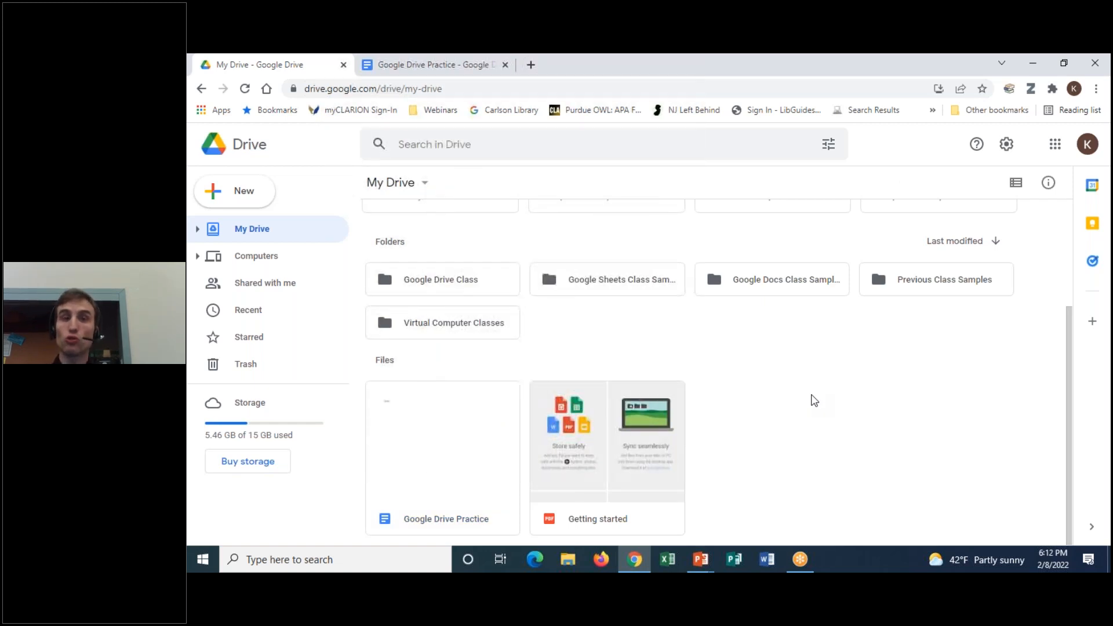
left_click_drag(426, 450, 477, 390)
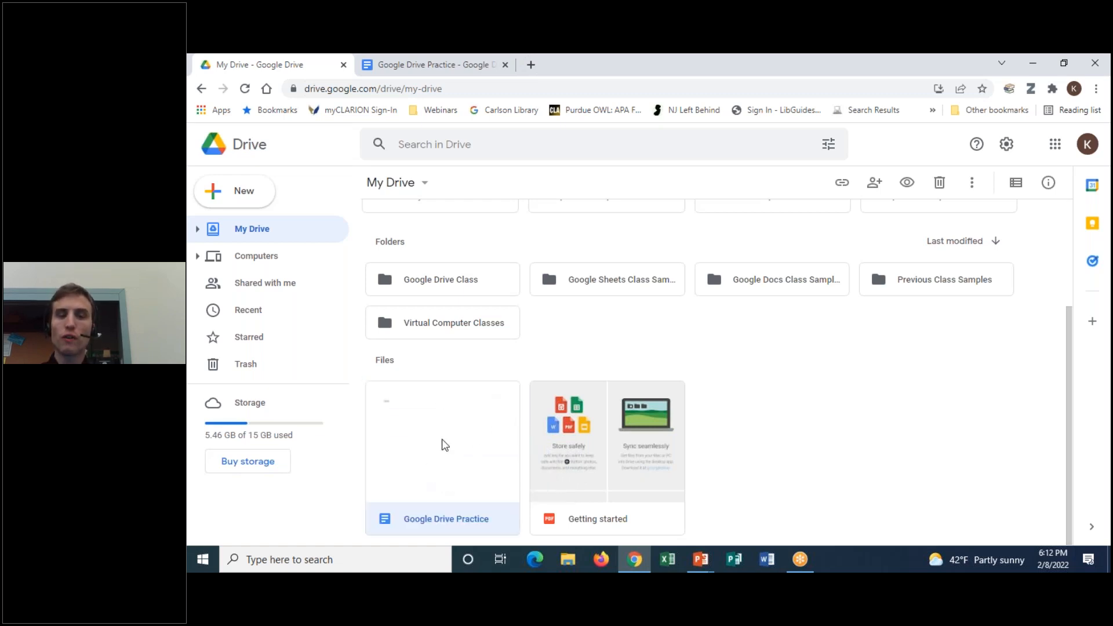
left_click_drag(445, 445, 456, 279)
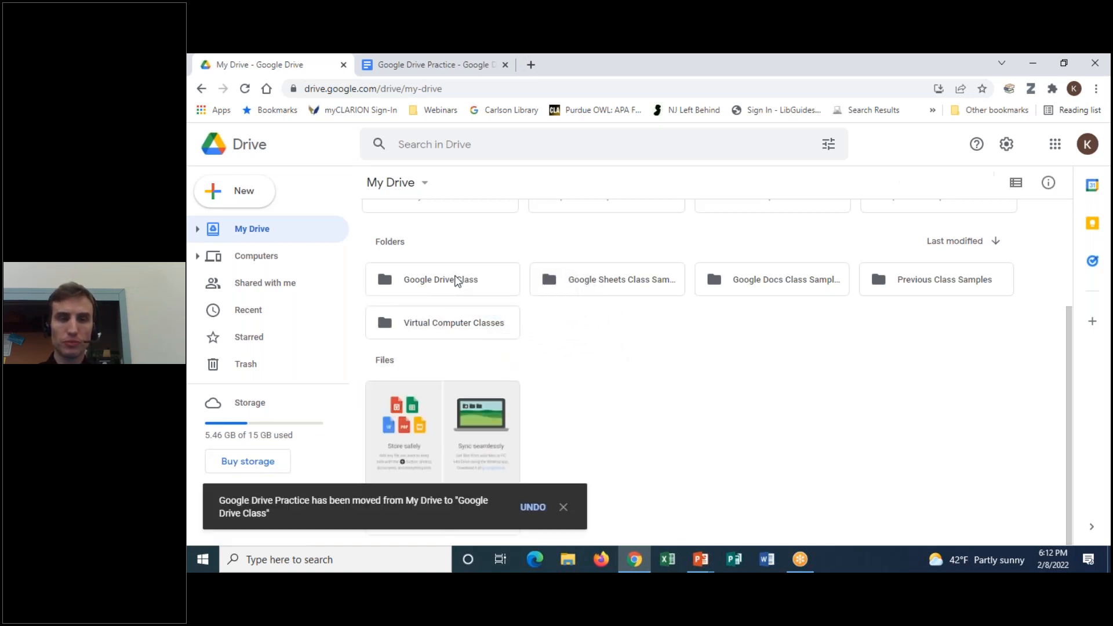
left_click(562, 508)
double_click(436, 277)
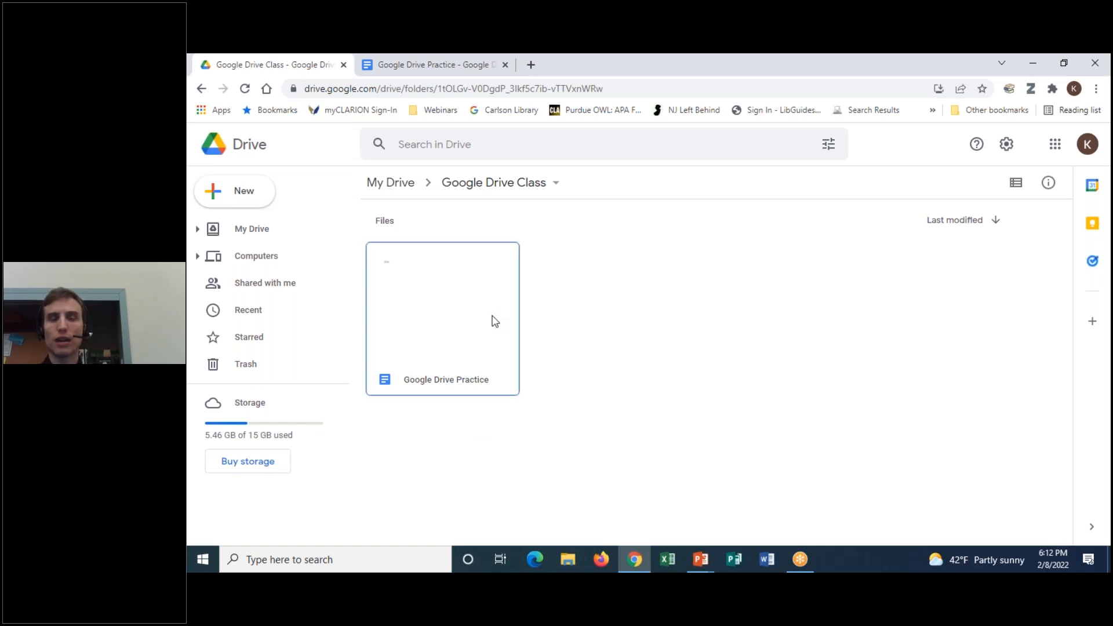
key("ctrl+z")
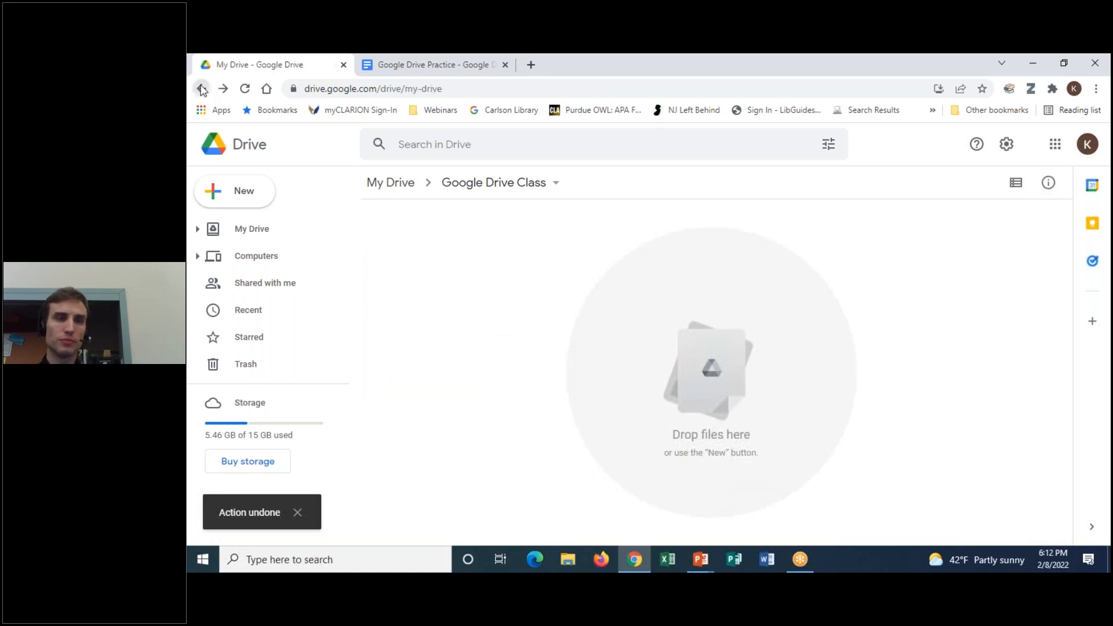
left_click(201, 89)
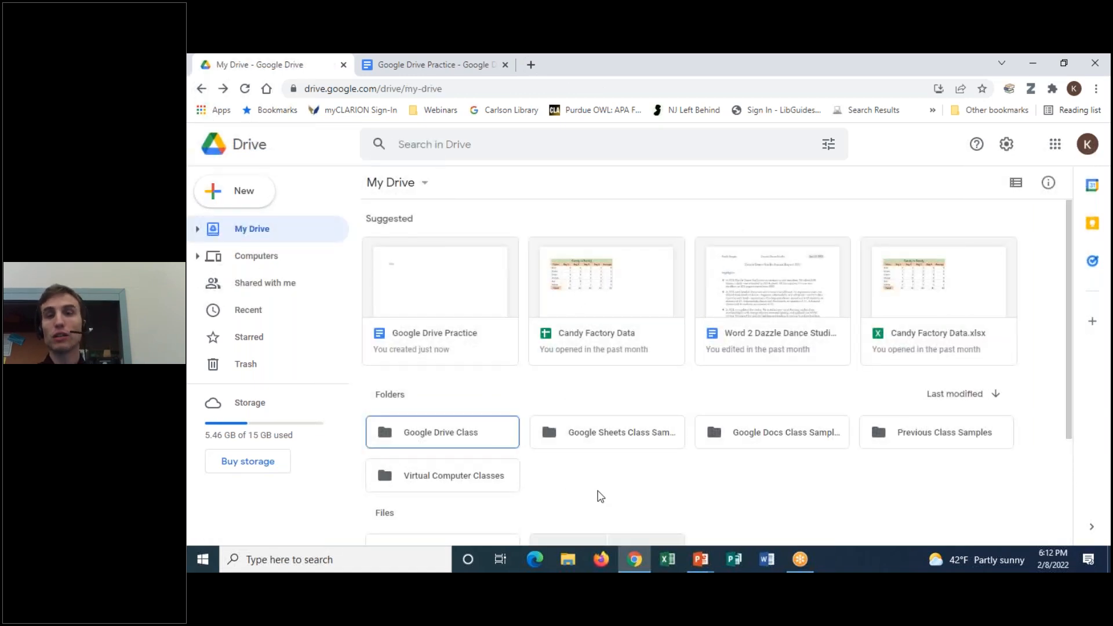
scroll(597, 492, "down", 3)
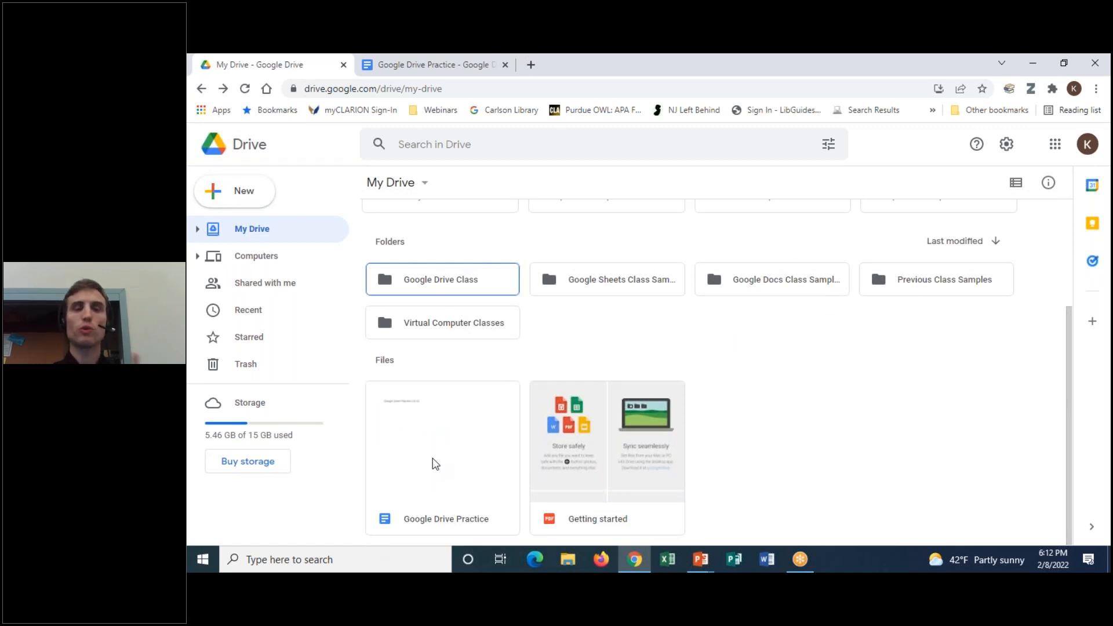
Use the Move icon beside the document title to file Google Drive Practice in Google Drive Class
left_click(405, 70)
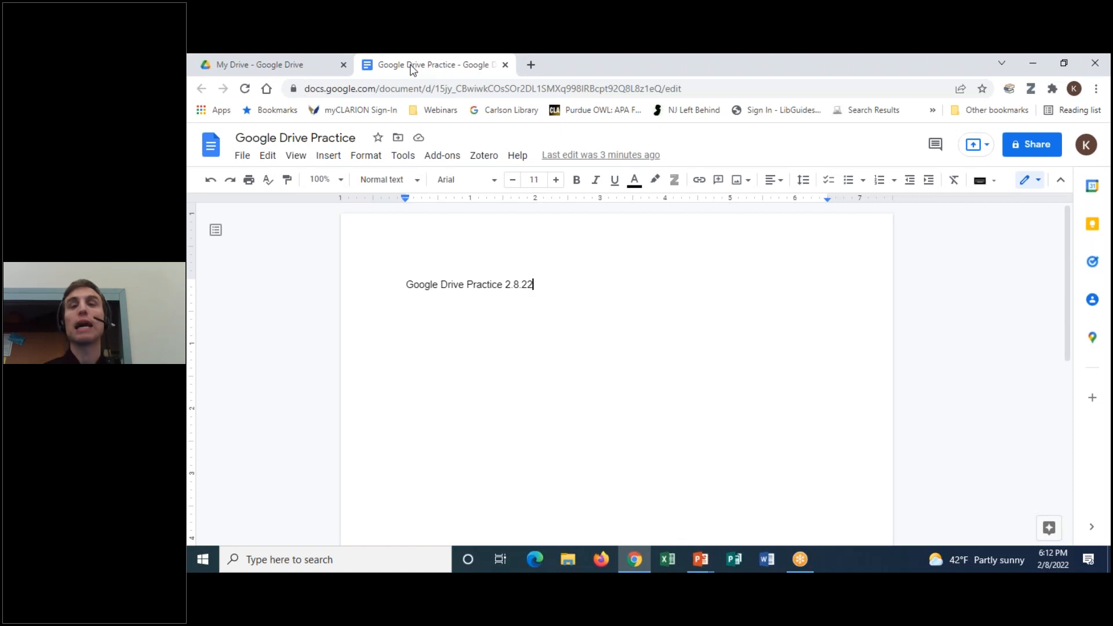
left_click(817, 63)
left_click(813, 91)
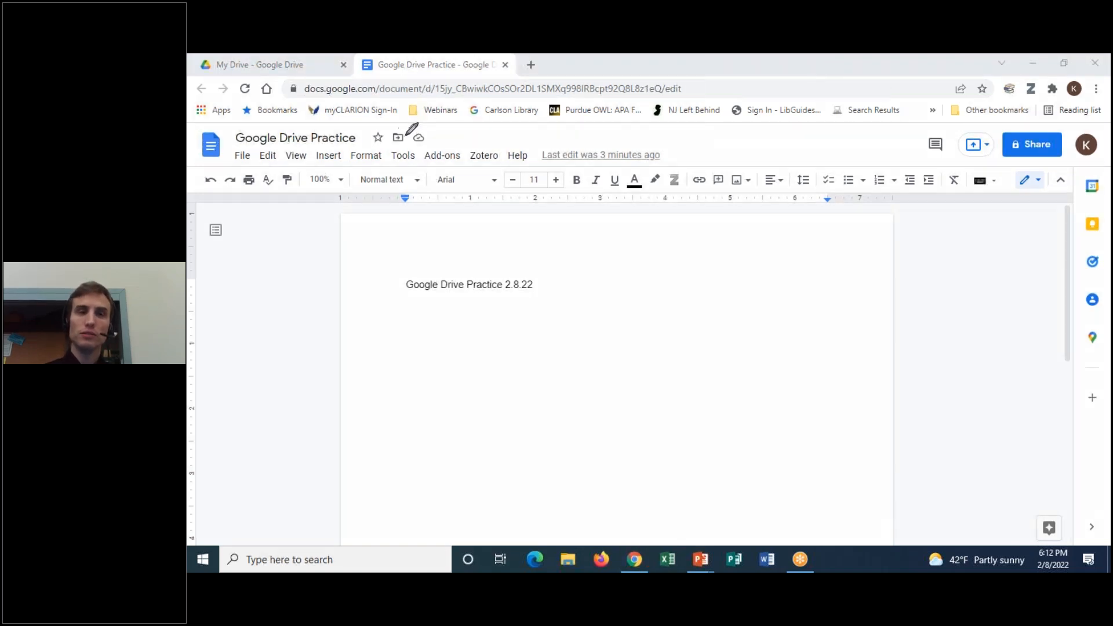
mouse_move(408, 131)
left_mouse_down()
mouse_move(383, 142)
mouse_move(413, 135)
left_mouse_up()
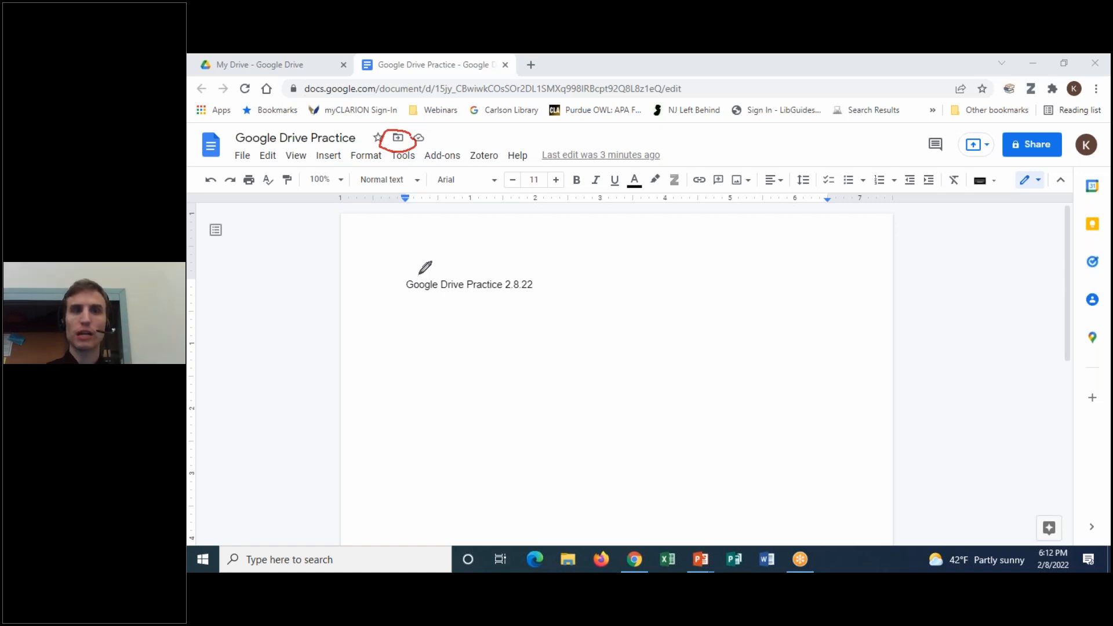
left_click(829, 152)
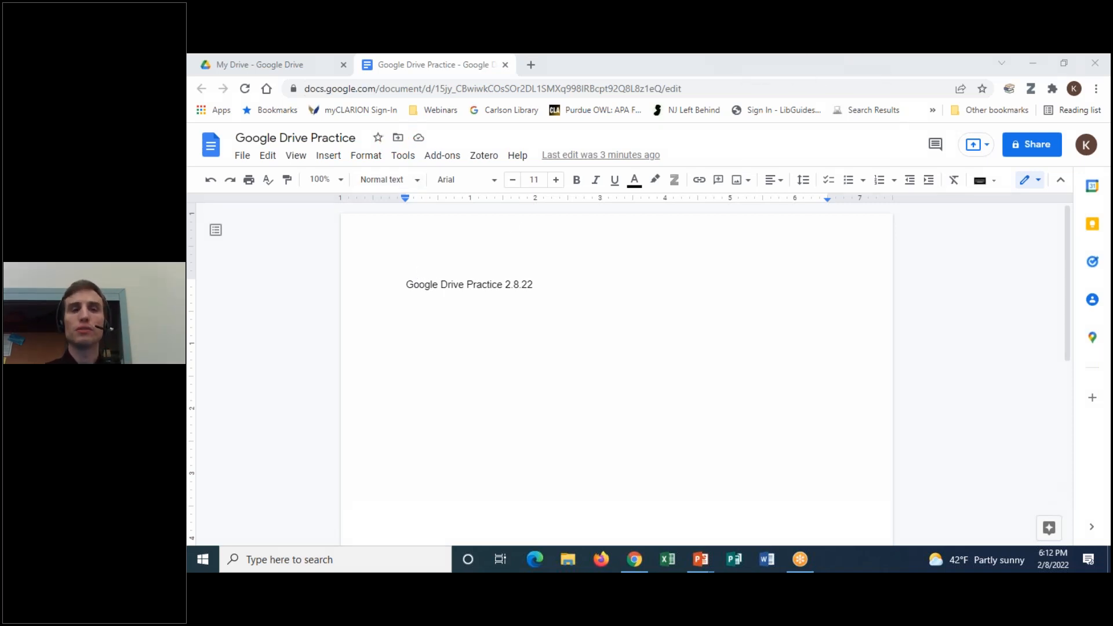
left_click(398, 137)
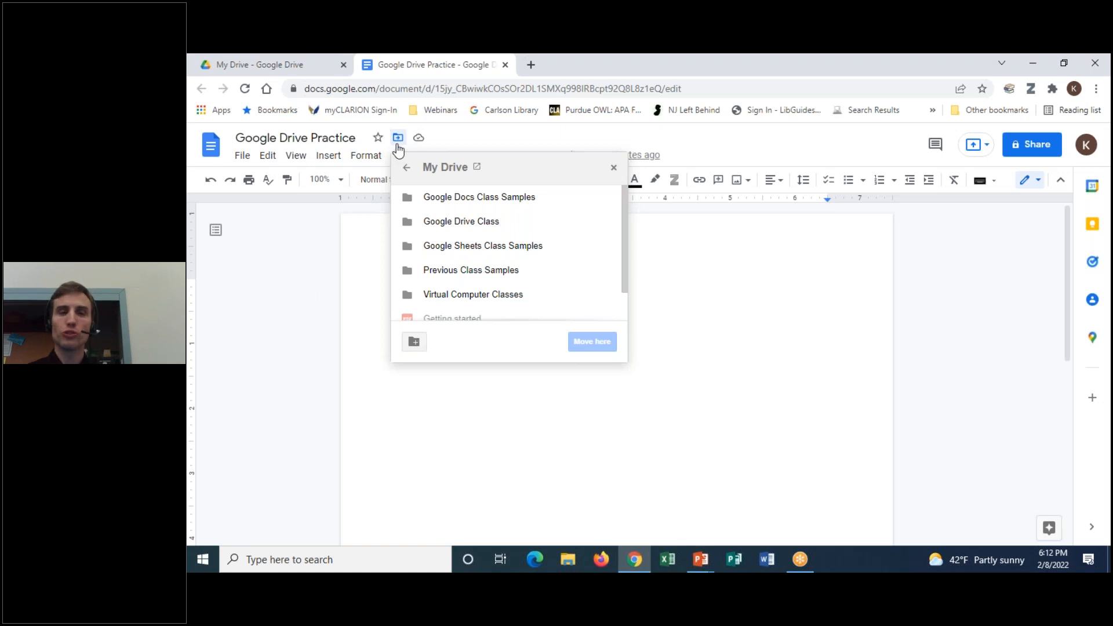
left_click_drag(624, 221, 629, 227)
left_click(413, 218)
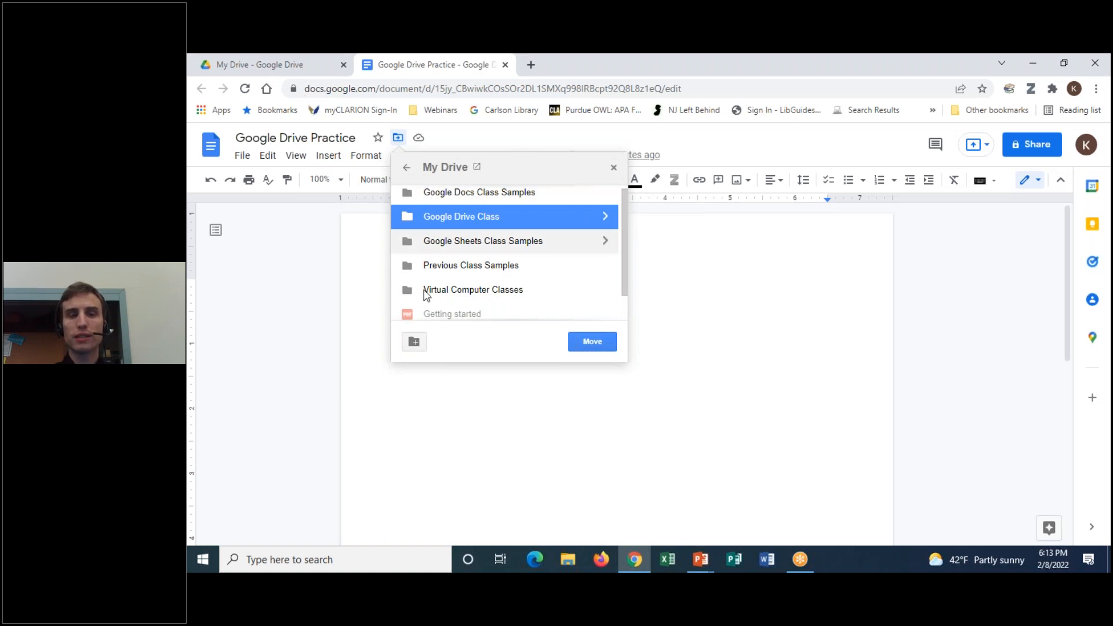
left_click(592, 342)
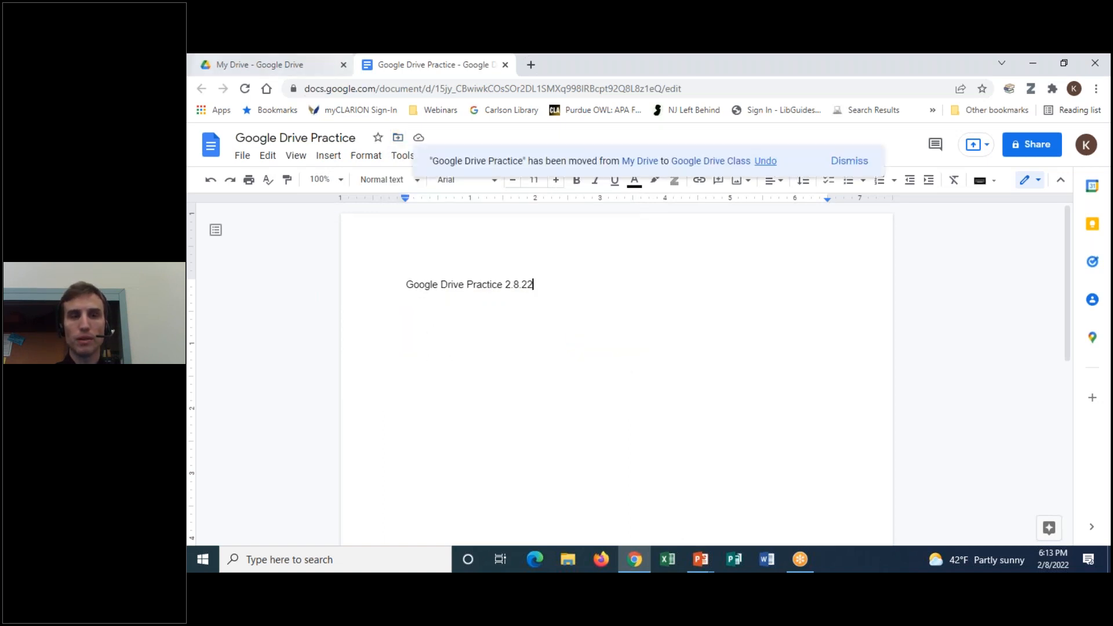
From My Drive, open the Google Drive Class folder holding the Google Drive Practice document
left_click(279, 64)
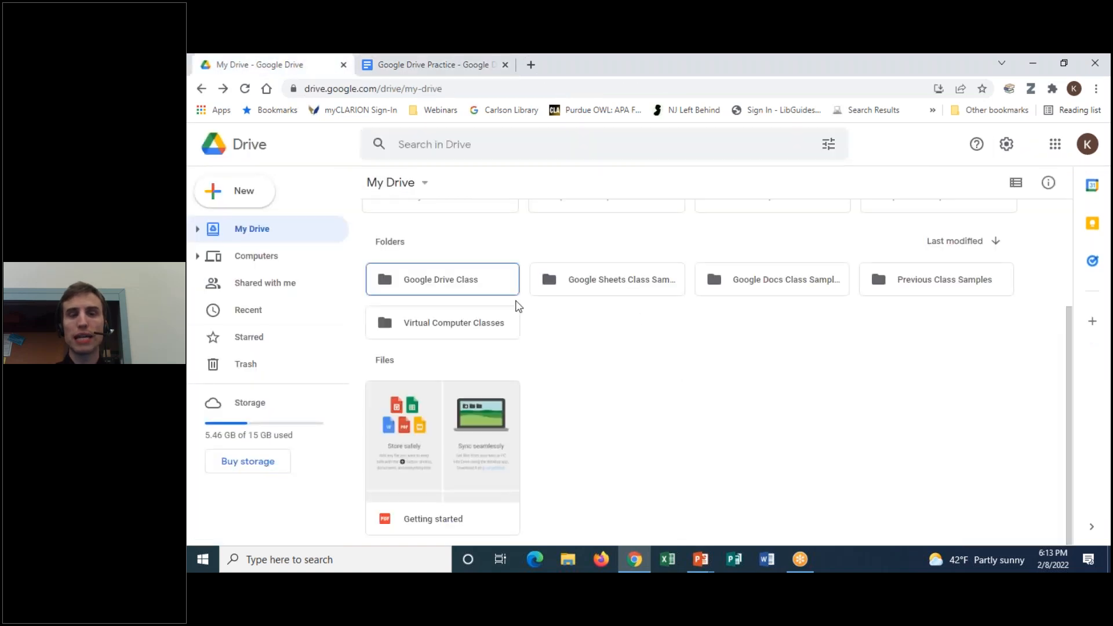
double_click(489, 286)
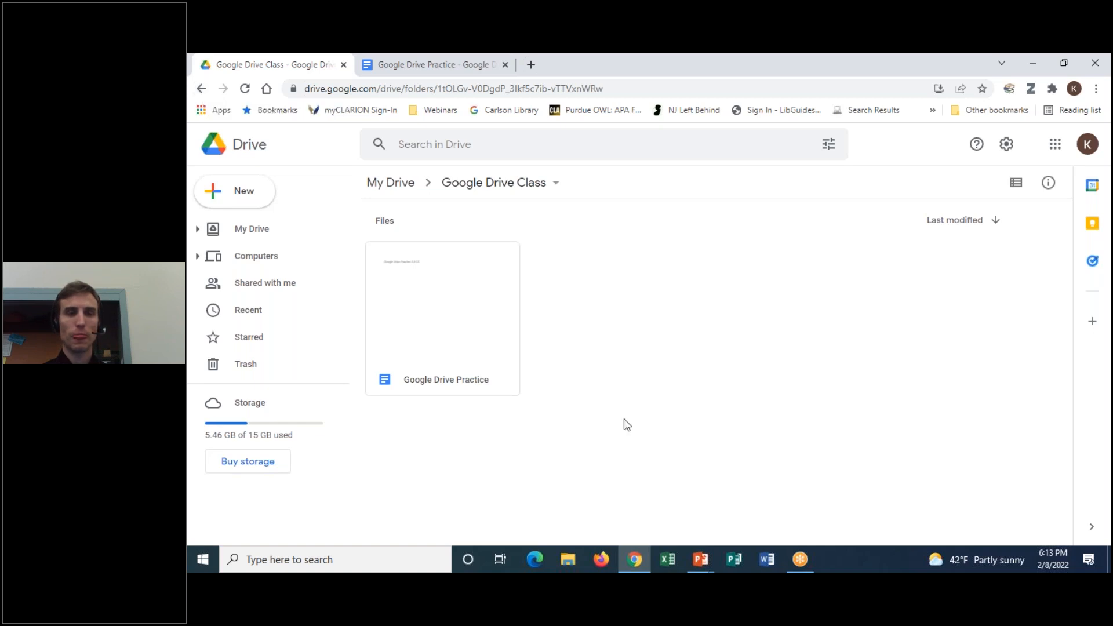
left_click(416, 69)
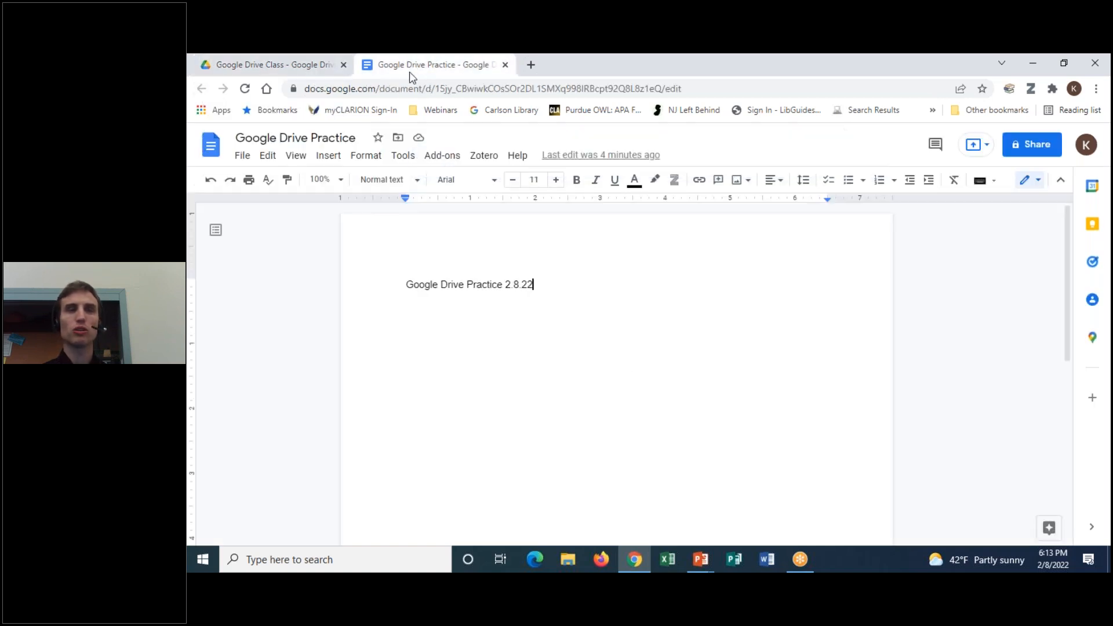
right_click(416, 70)
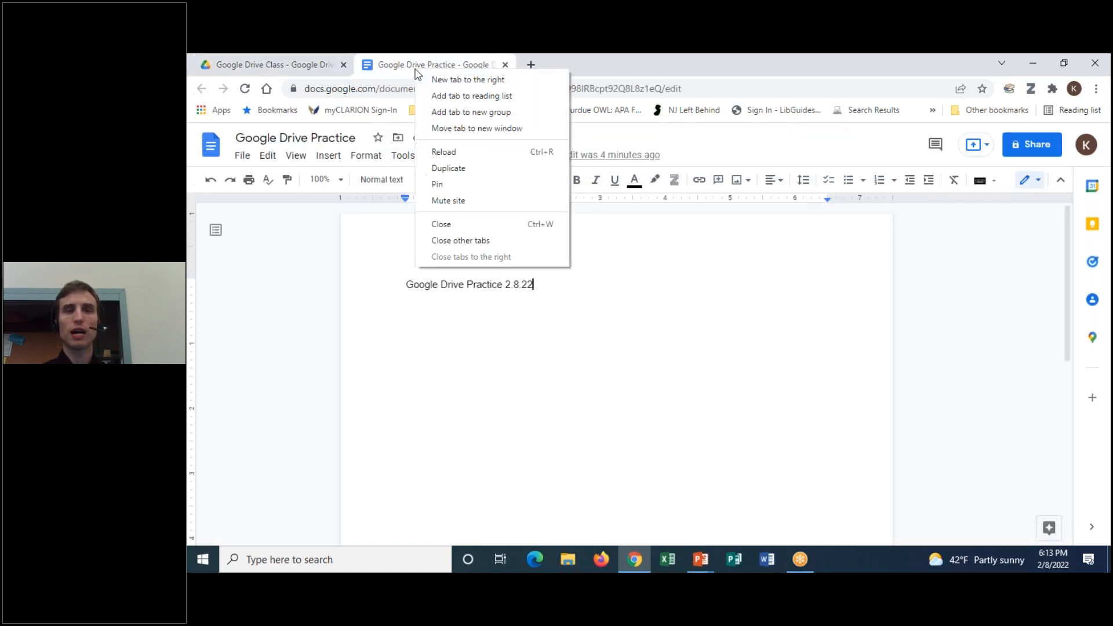
left_click(443, 224)
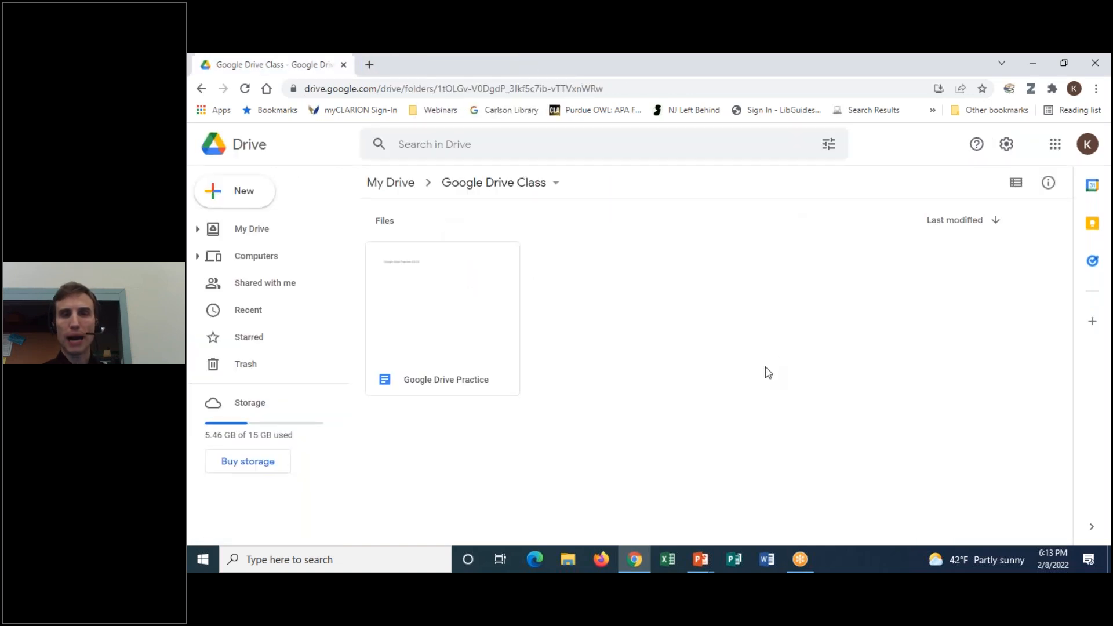
left_click(474, 288)
double_click(473, 289)
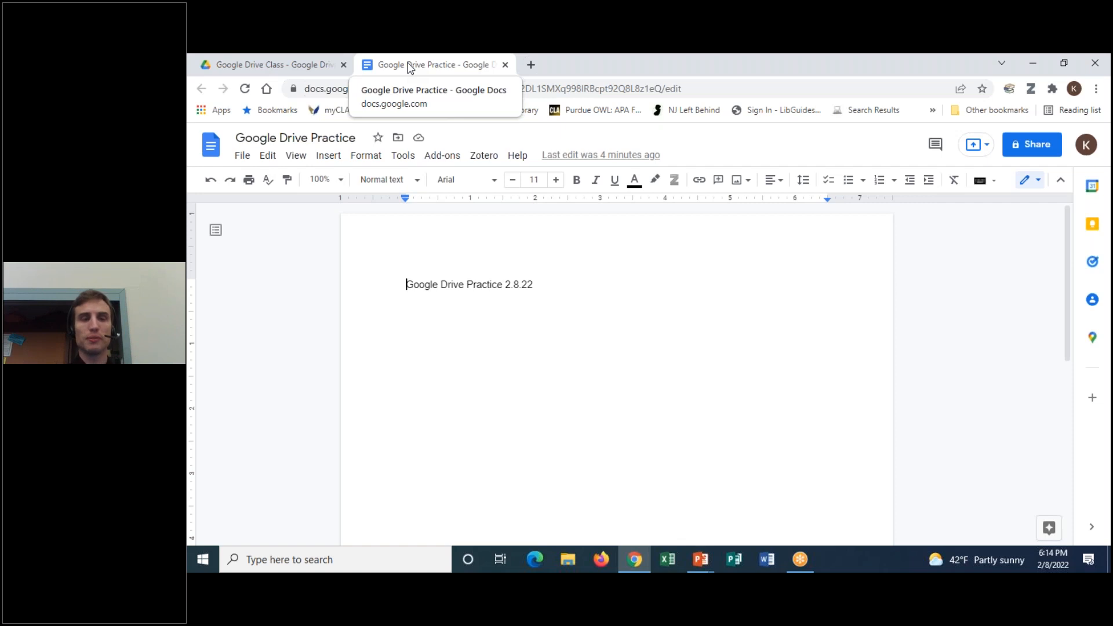
right_click(409, 68)
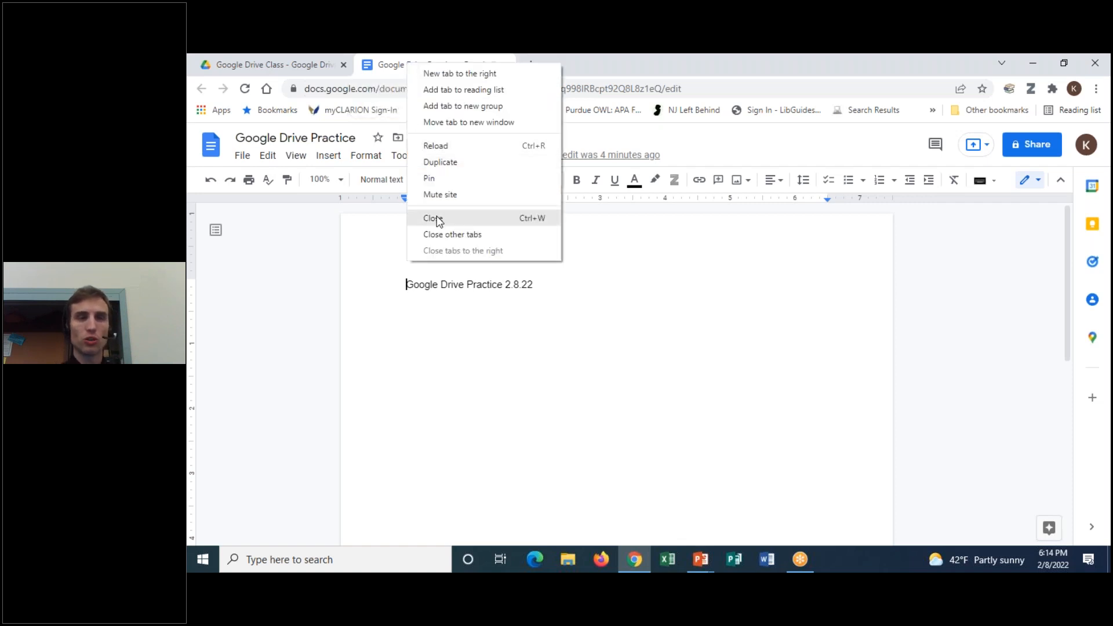
key("Escape")
key("ctrl+w")
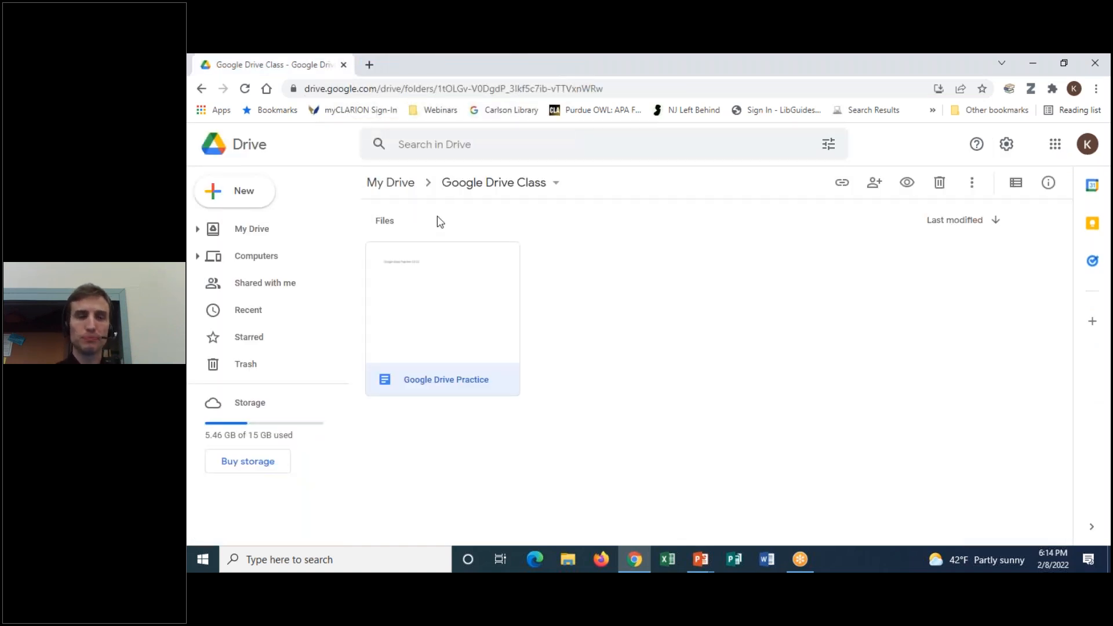
right_click(472, 296)
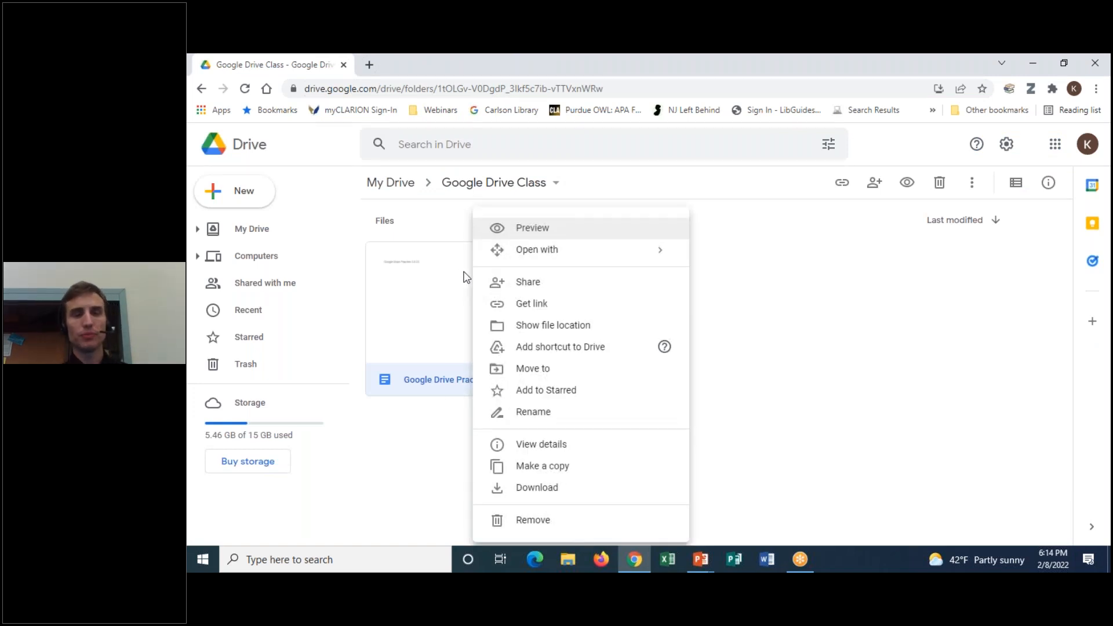
left_click(544, 231)
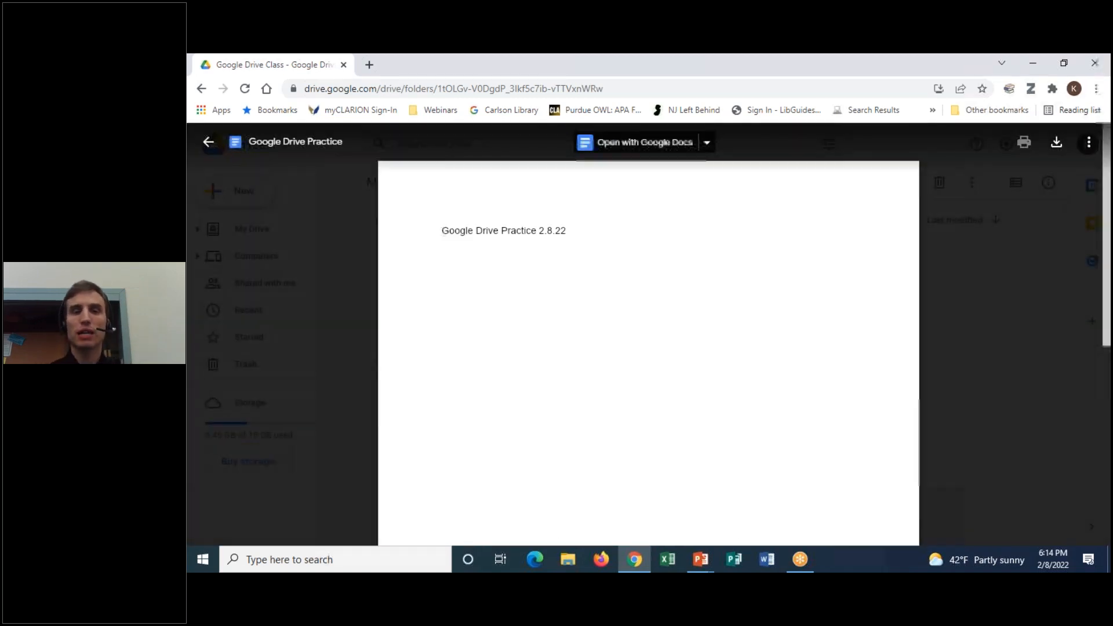
left_click(209, 143)
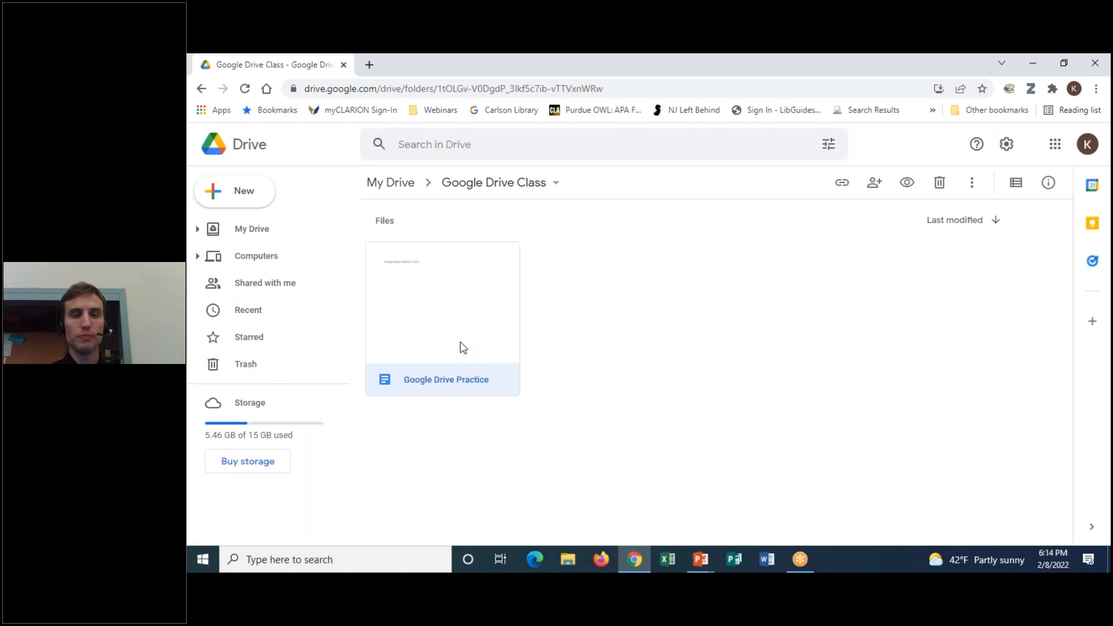
right_click(461, 348)
mouse_move(513, 259)
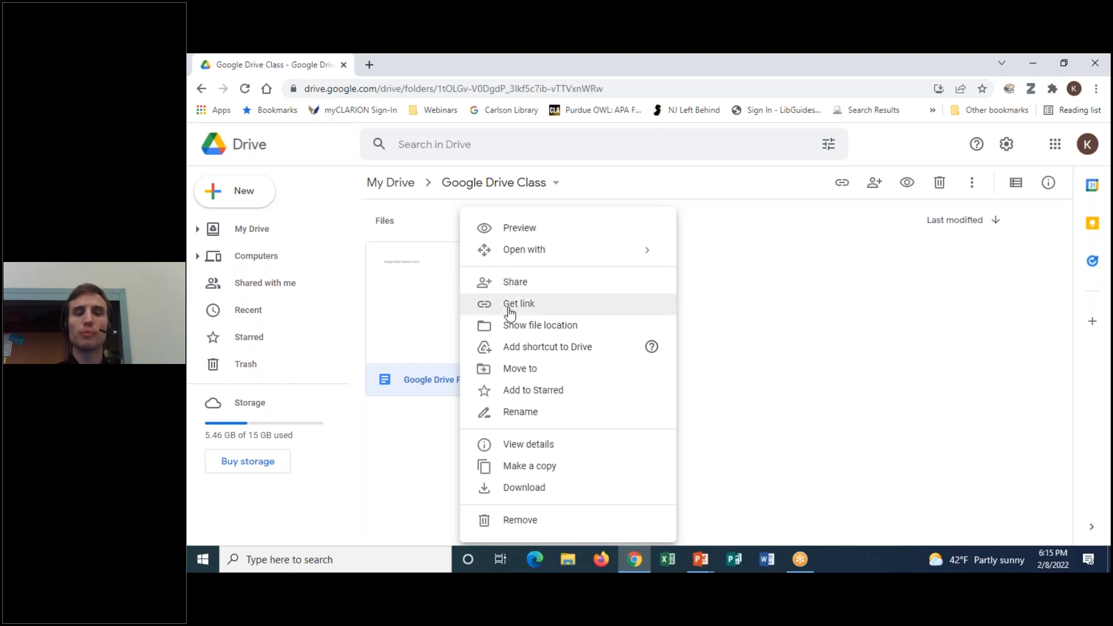
left_click(510, 314)
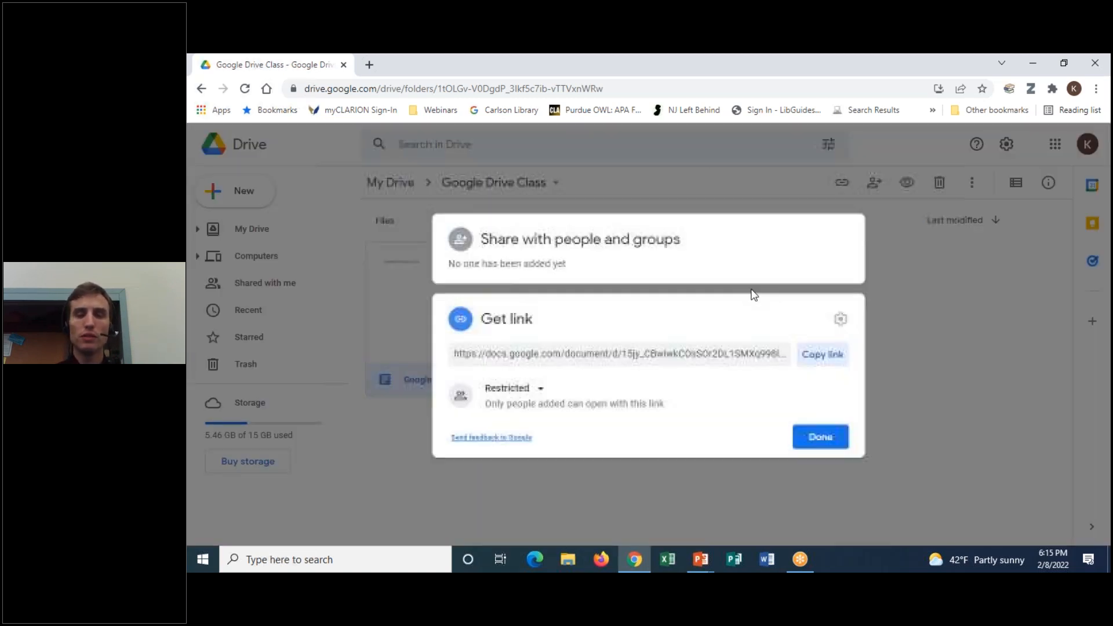
left_click(908, 297)
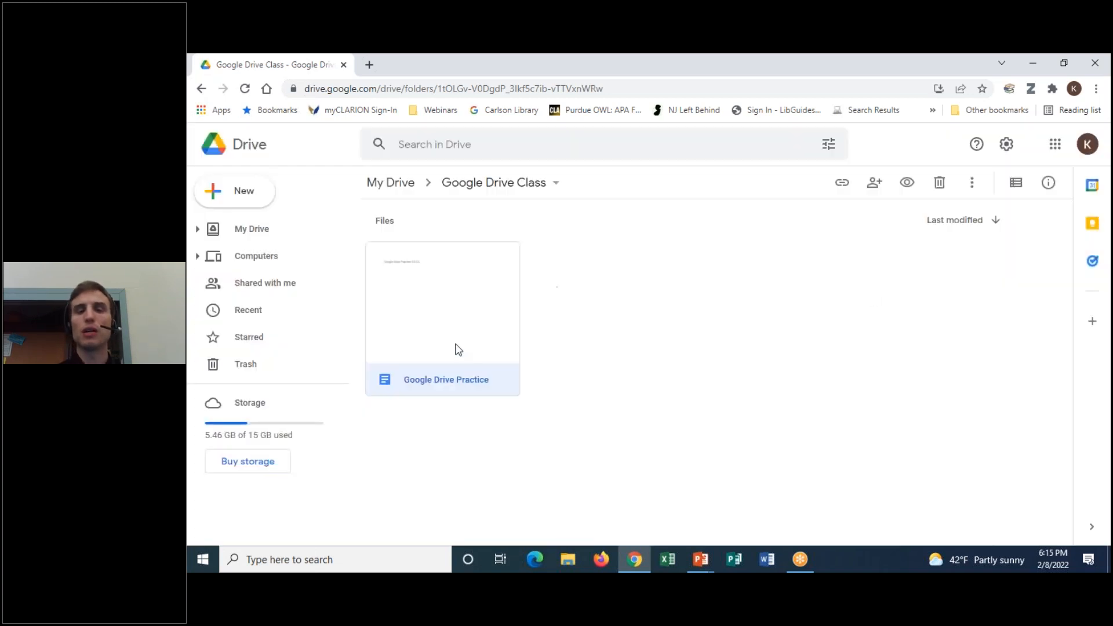
right_click(475, 310)
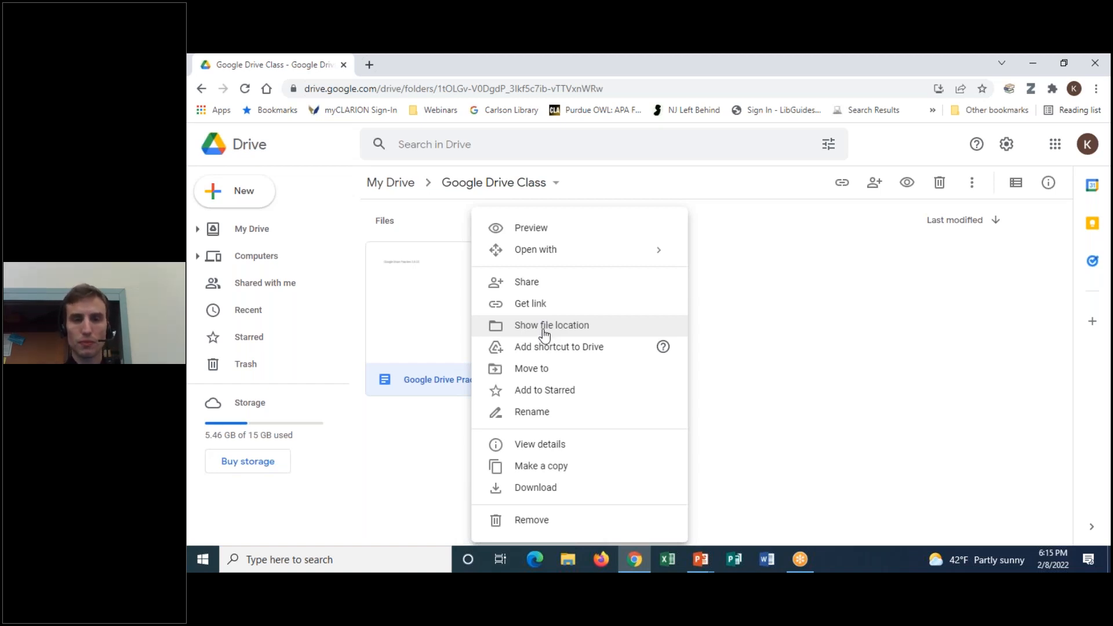
Show the help info for Add shortcut to Drive in the Google Drive Practice action menu
mouse_move(666, 350)
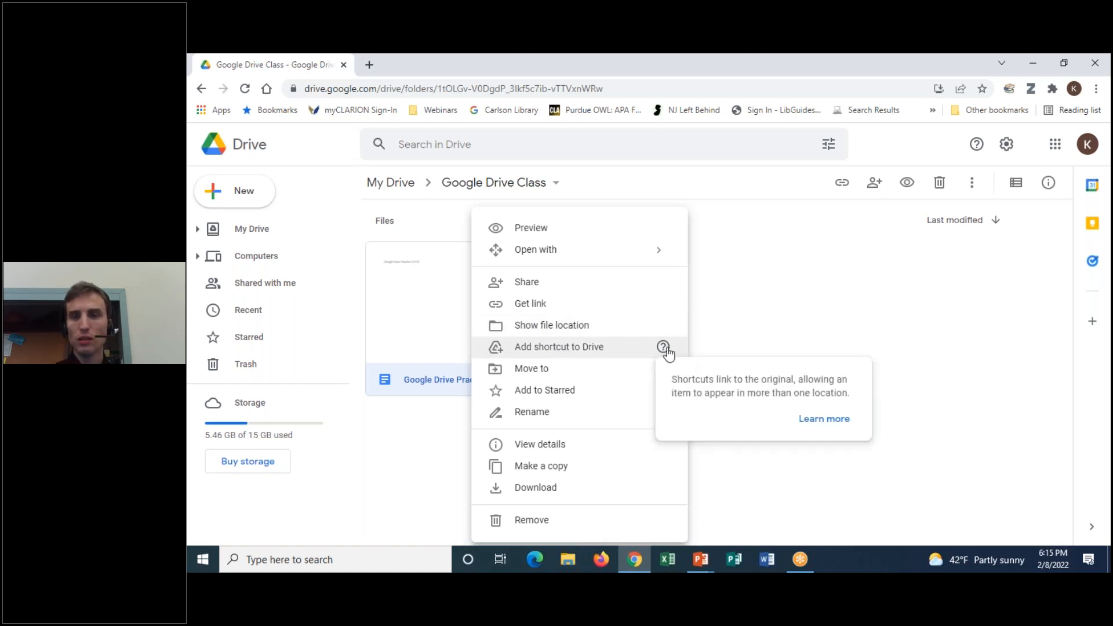
Add a shortcut to the Google Drive Practice document in My Drive
left_click(597, 350)
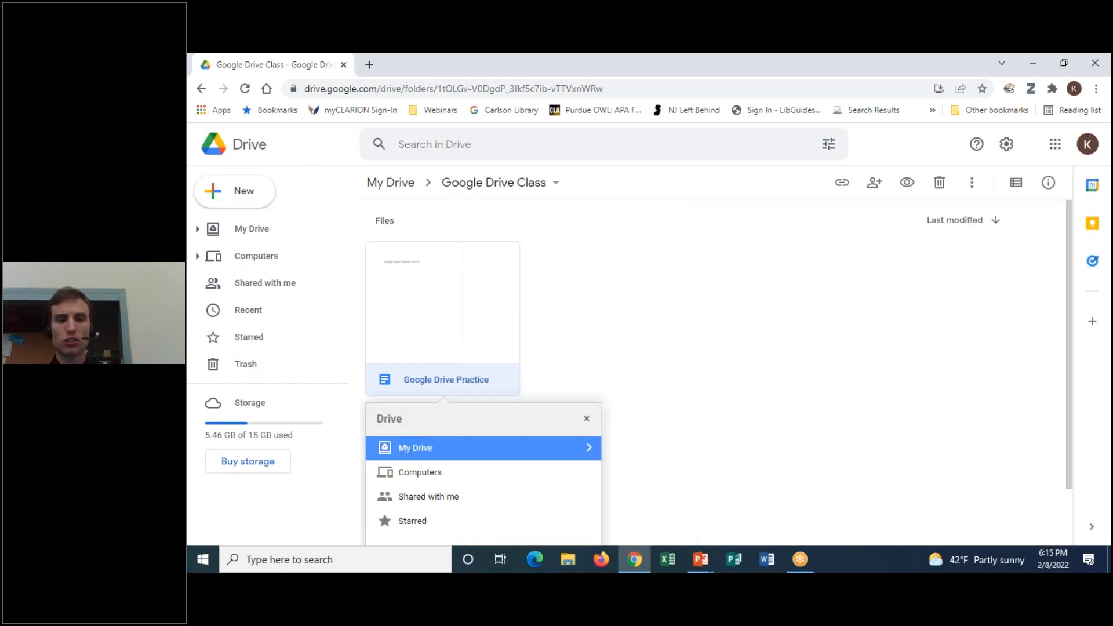
left_click(439, 449)
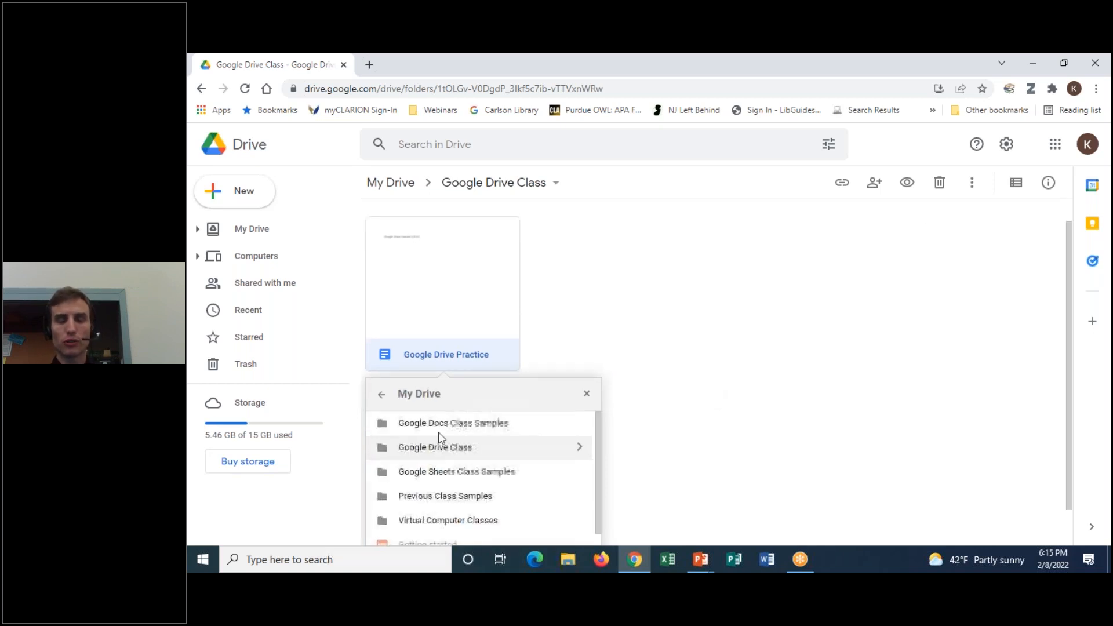
left_click(381, 395)
left_click(546, 529)
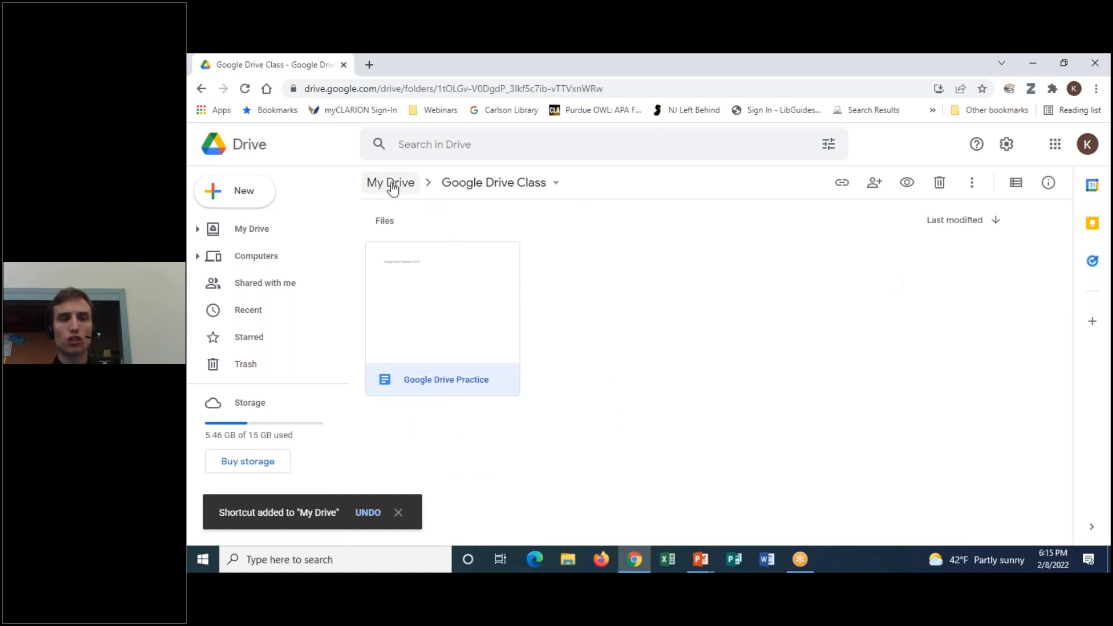
Check the new shortcut in My Drive, then reopen Google Drive Class and select the practice file
left_click(390, 182)
scroll(652, 434, "down", 3)
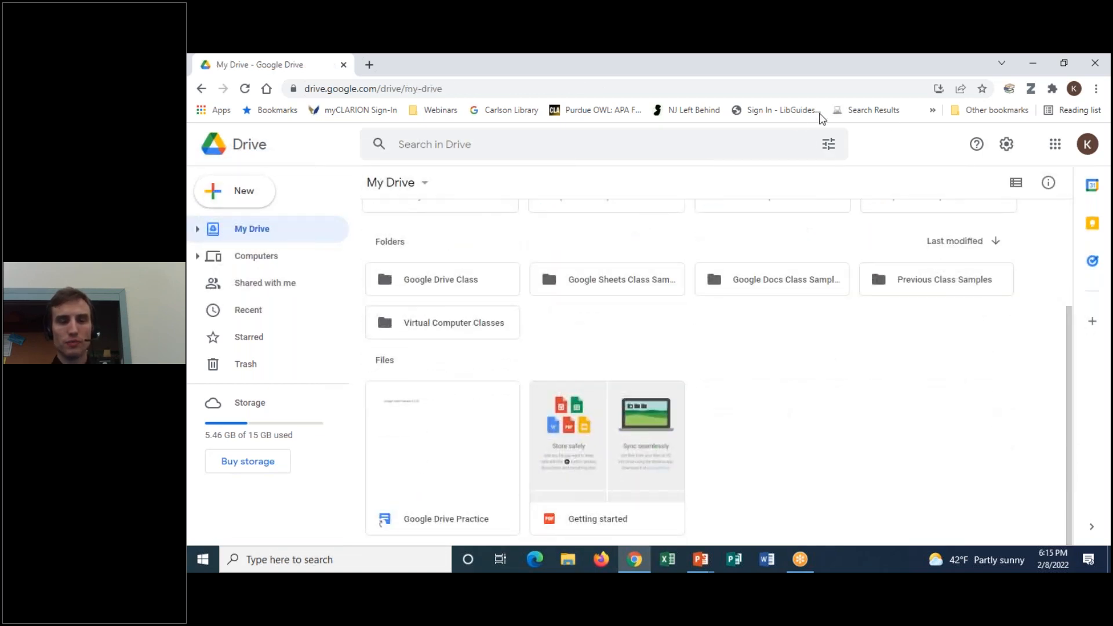
mouse_move(511, 395)
left_mouse_down()
mouse_move(488, 376)
mouse_move(365, 541)
mouse_move(508, 375)
left_mouse_up()
mouse_move(393, 534)
left_mouse_down()
mouse_move(375, 520)
mouse_move(395, 503)
mouse_move(400, 525)
mouse_move(385, 529)
left_mouse_up()
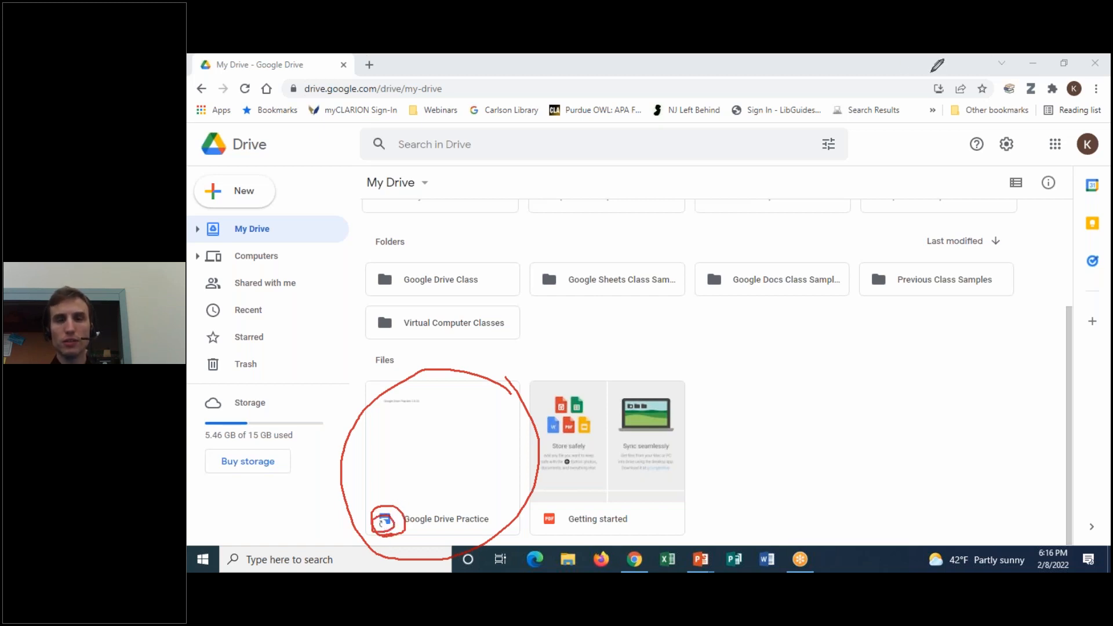
left_click(781, 158)
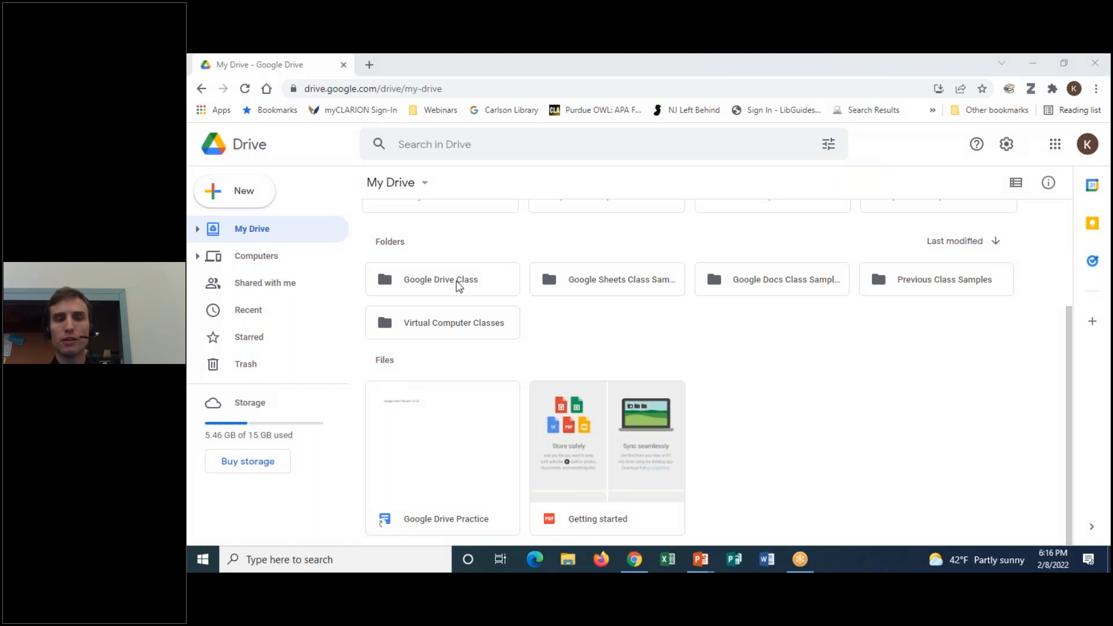
double_click(469, 280)
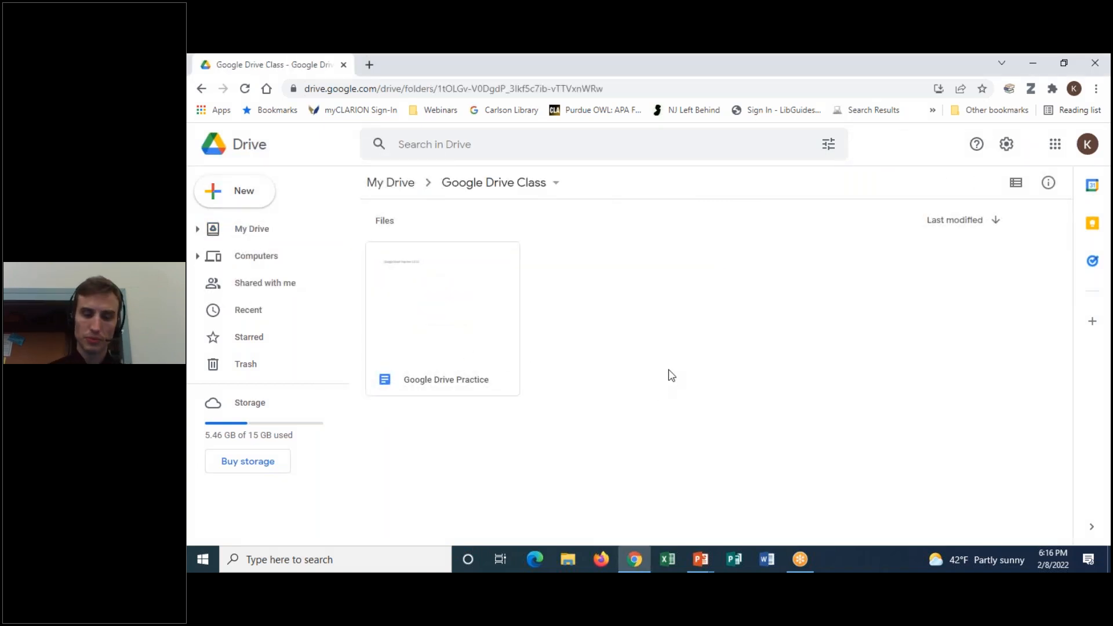
left_click(480, 311)
right_click(480, 311)
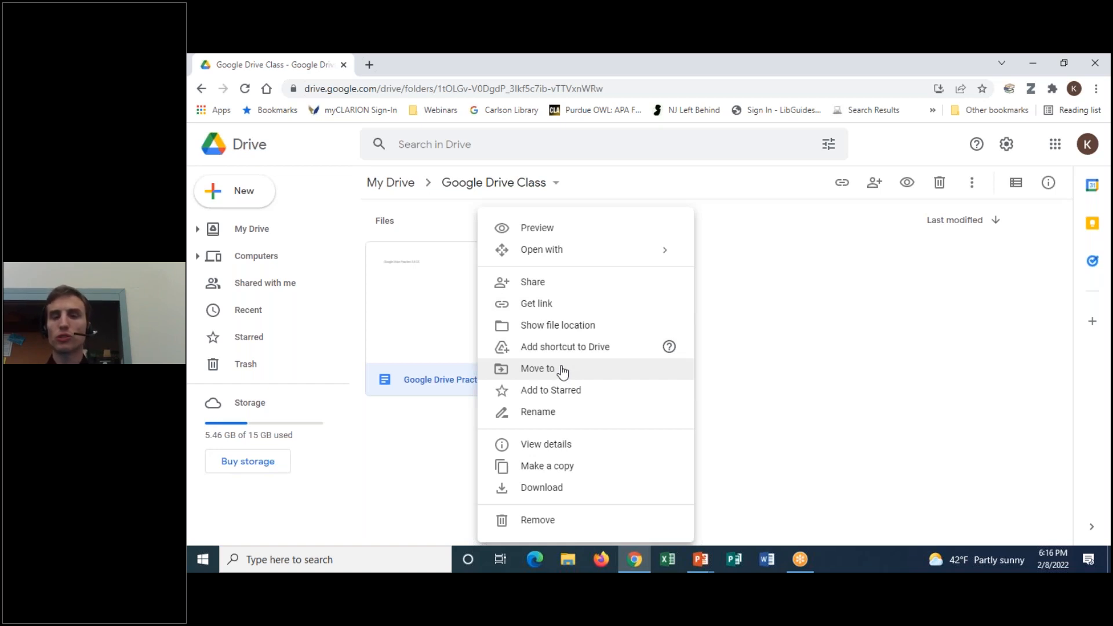
left_click(538, 369)
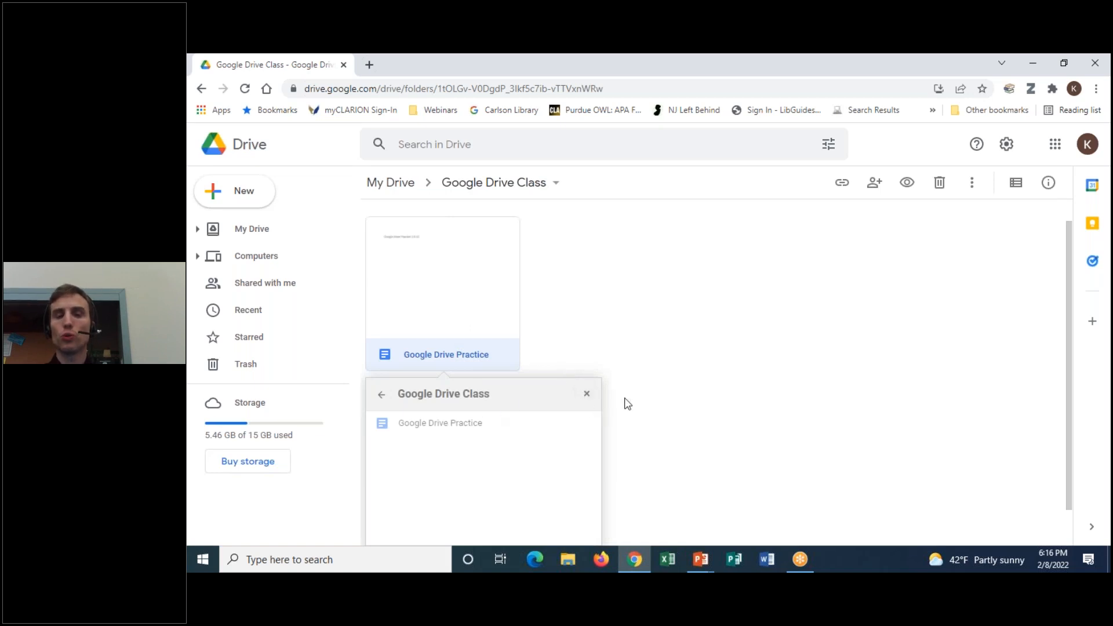
left_click(380, 353)
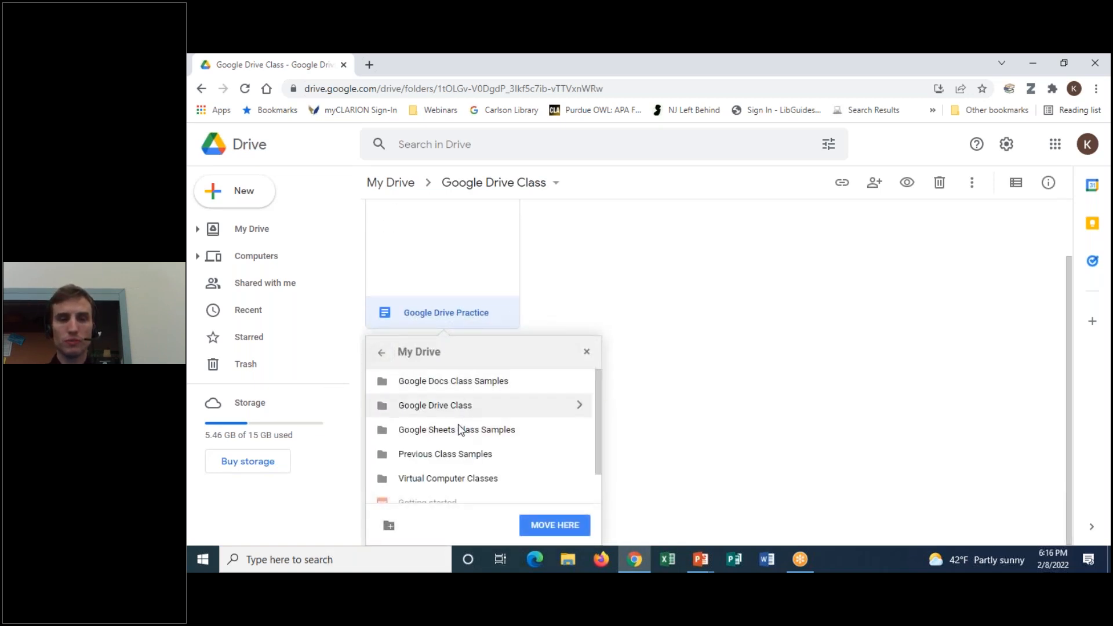
left_click(587, 359)
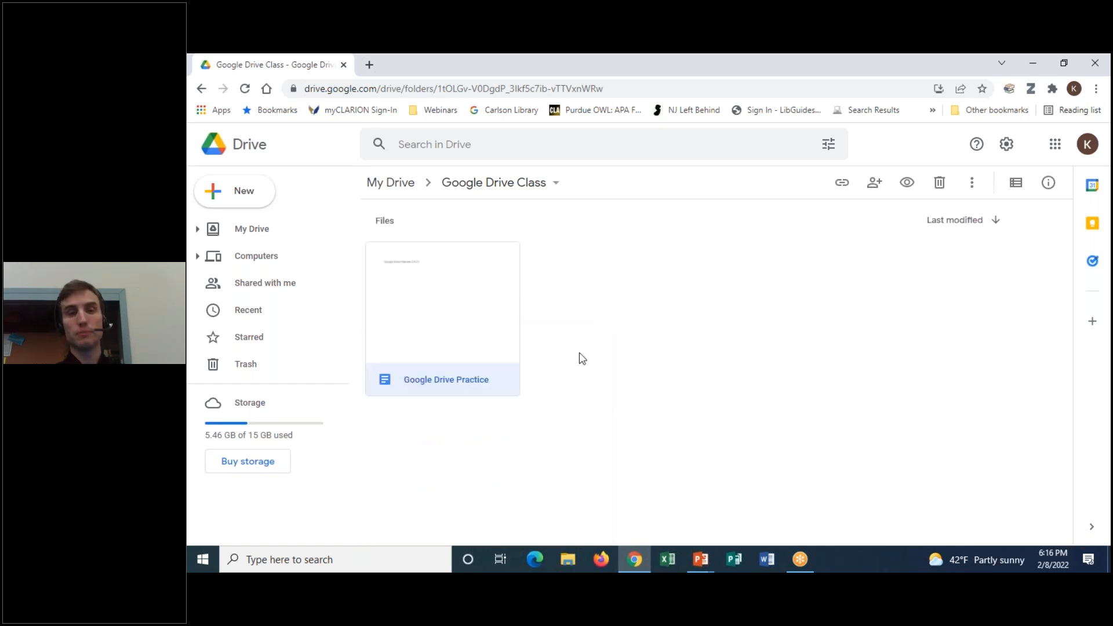
right_click(484, 314)
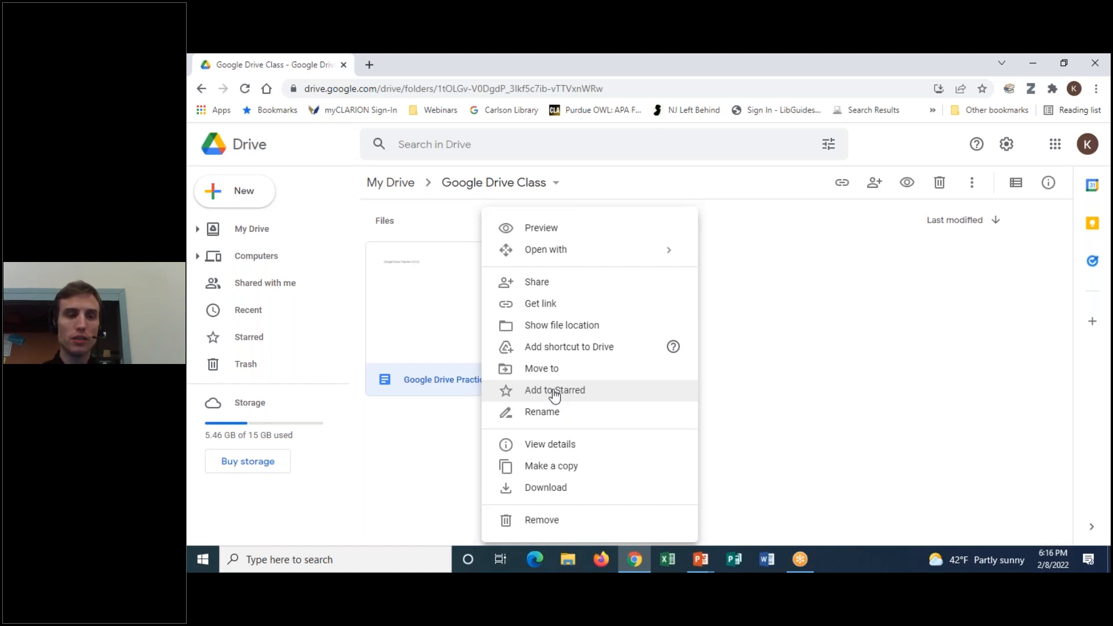
Reopen the Google Drive Practice action menu showing Add to Starred and Rename
left_click(813, 58)
left_click(802, 93)
left_click_drag(306, 322, 284, 321)
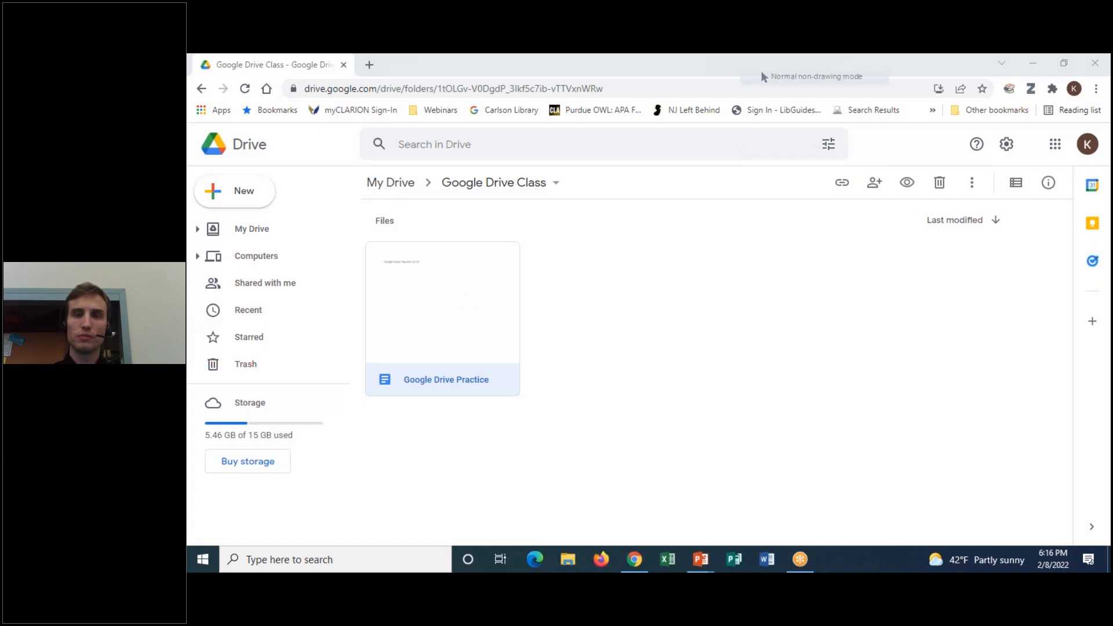
right_click(444, 360)
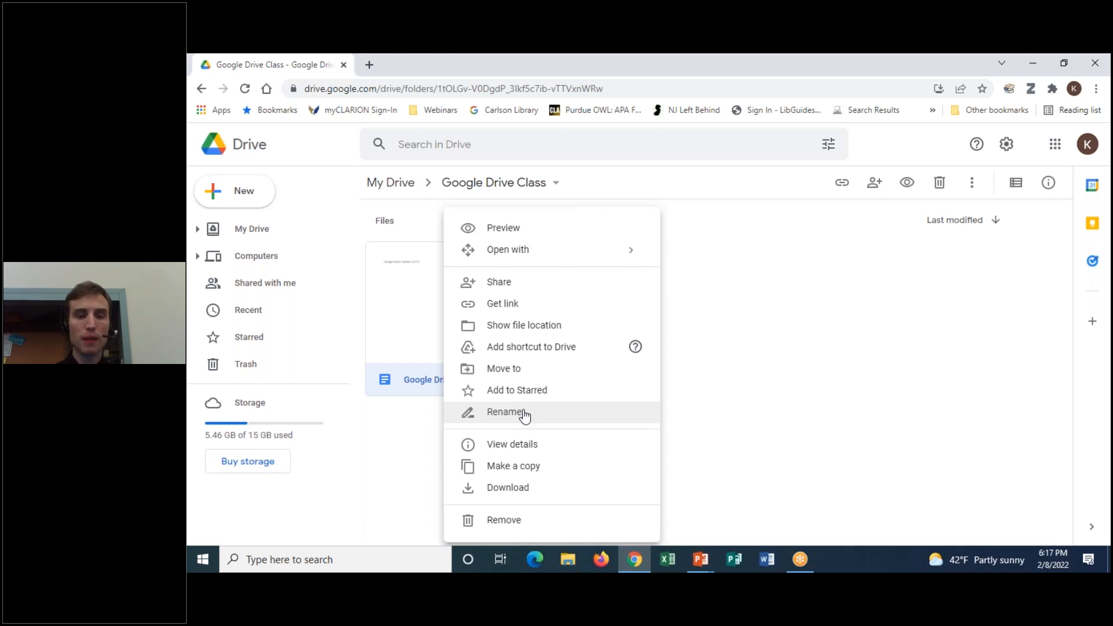
Review the Google Drive Practice document's details and properties in the side pane
left_click(510, 445)
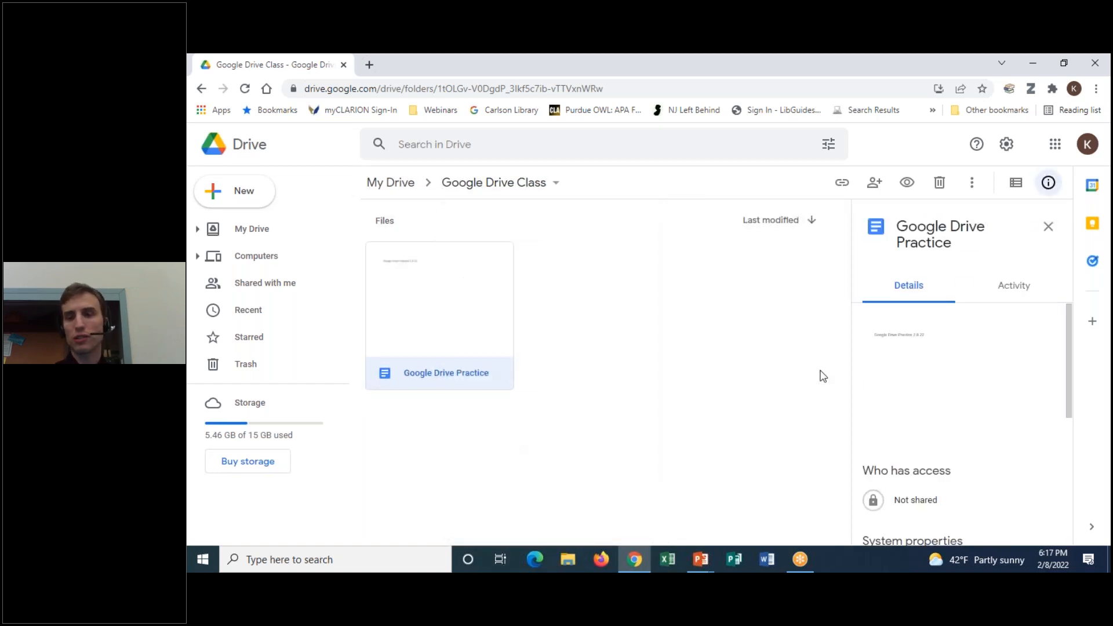
scroll(928, 383, "down", 5)
scroll(969, 387, "up", 5)
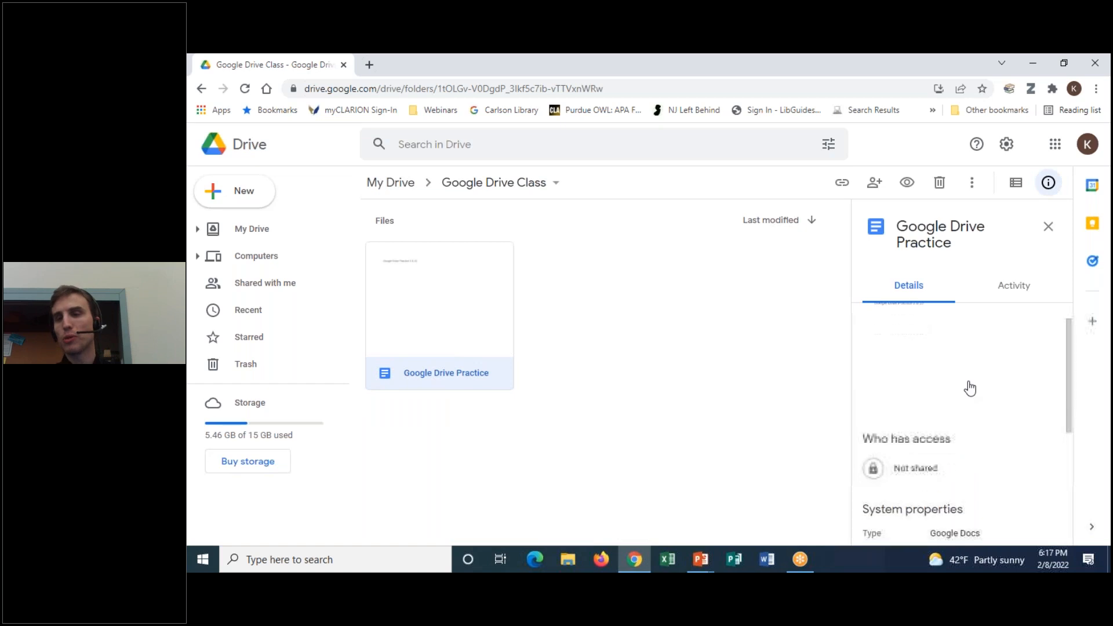
scroll(970, 388, "down", 2)
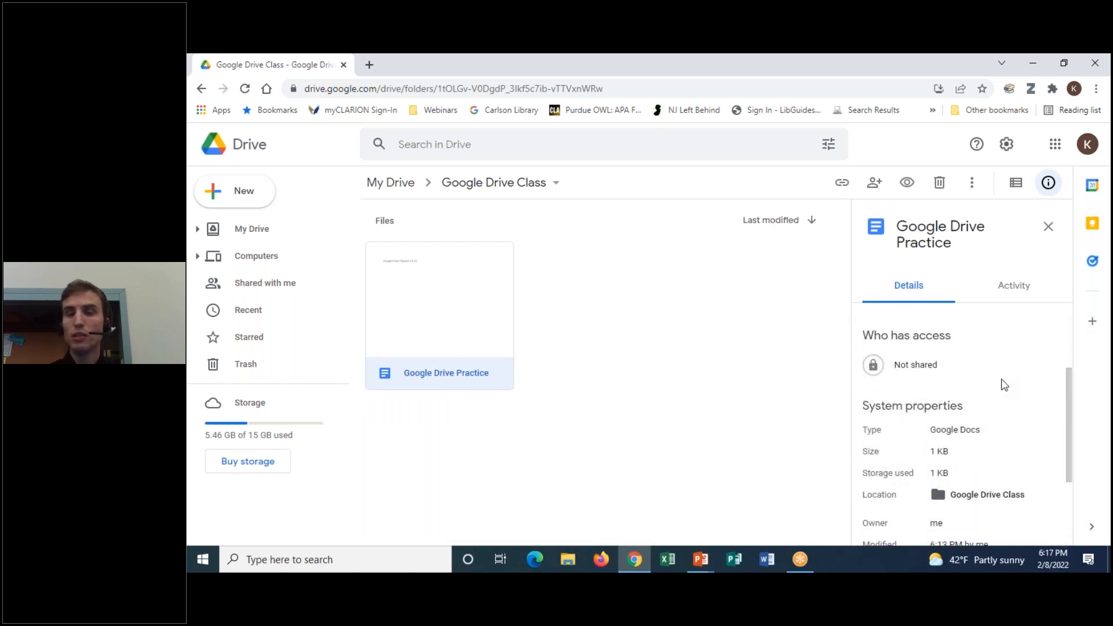
scroll(1015, 456, "down", 2)
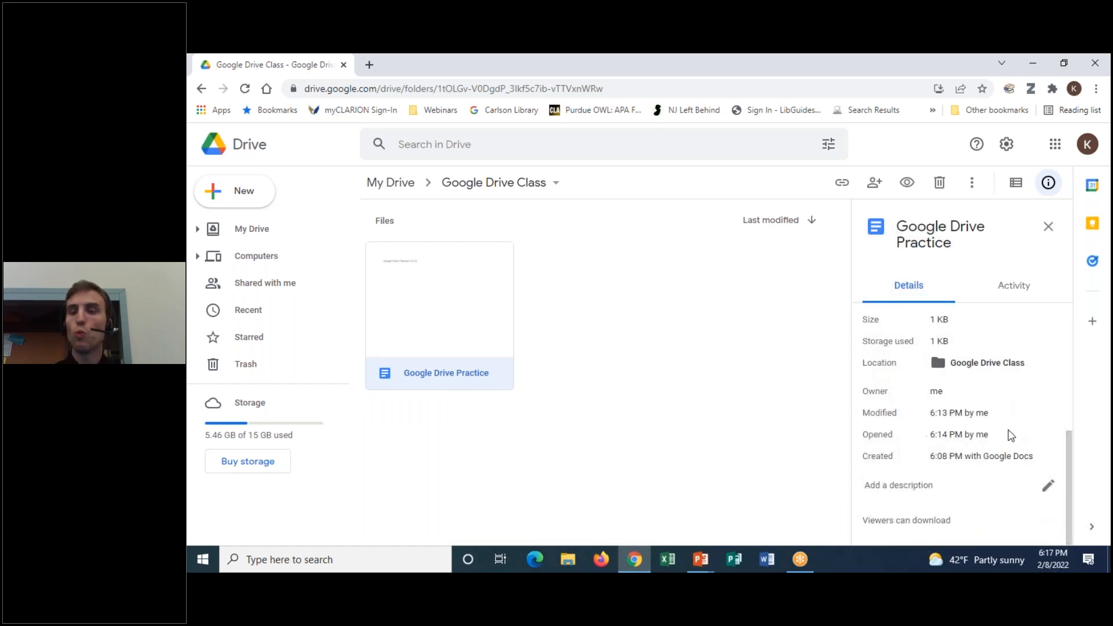
scroll(1006, 433, "up", 2)
Check its activity history (created 6:09 PM, edited 6:12 PM), then close the information panel
left_click(1001, 294)
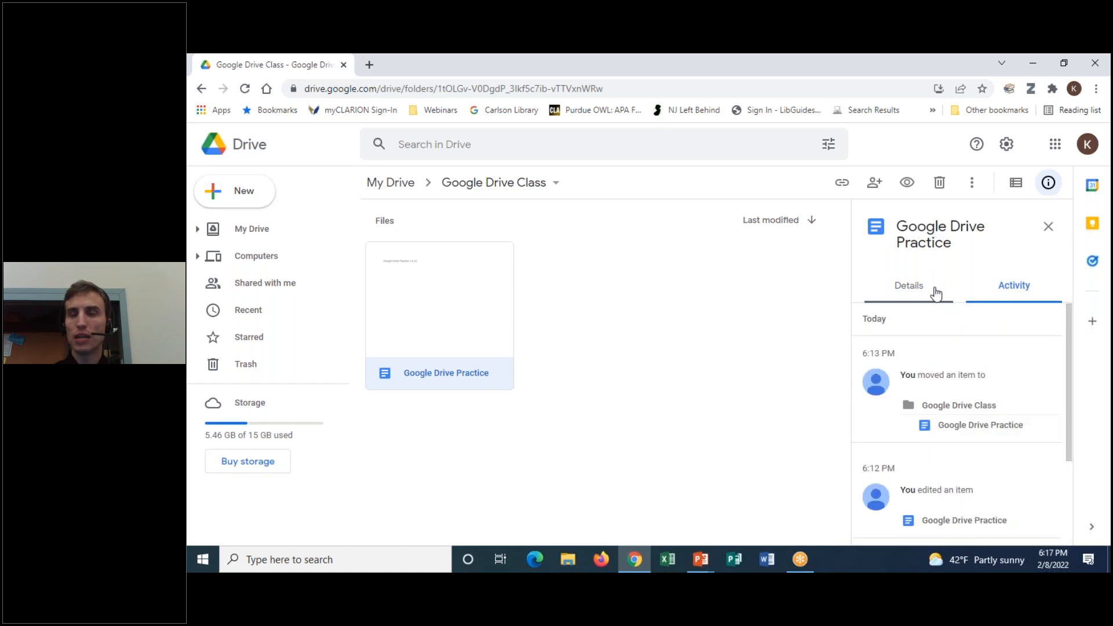
scroll(1026, 378, "down", 1)
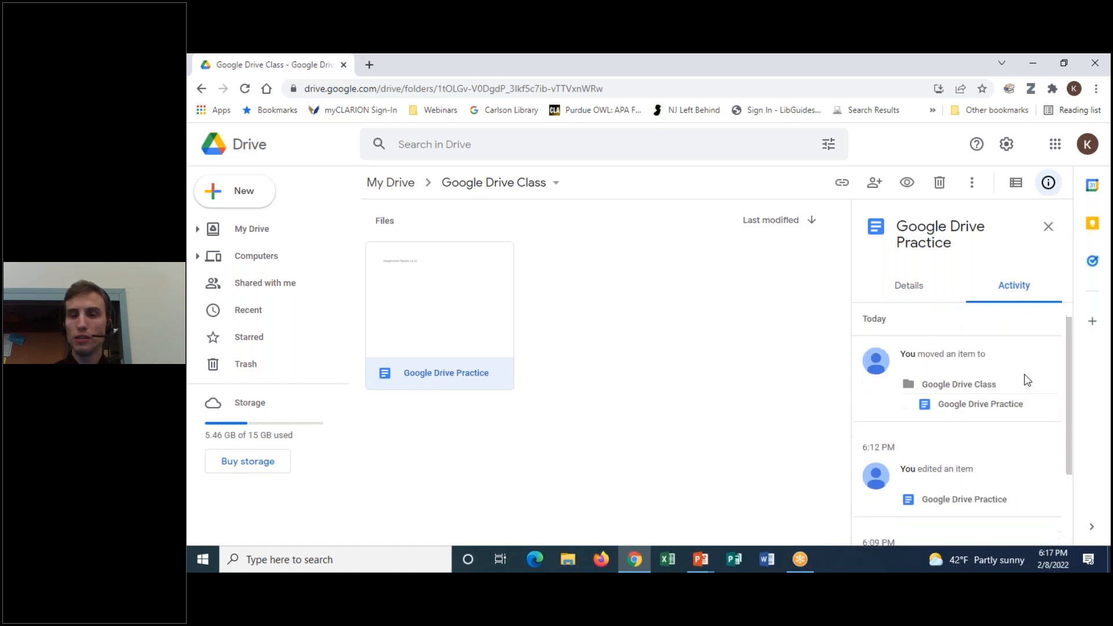
scroll(1026, 406, "down", 1)
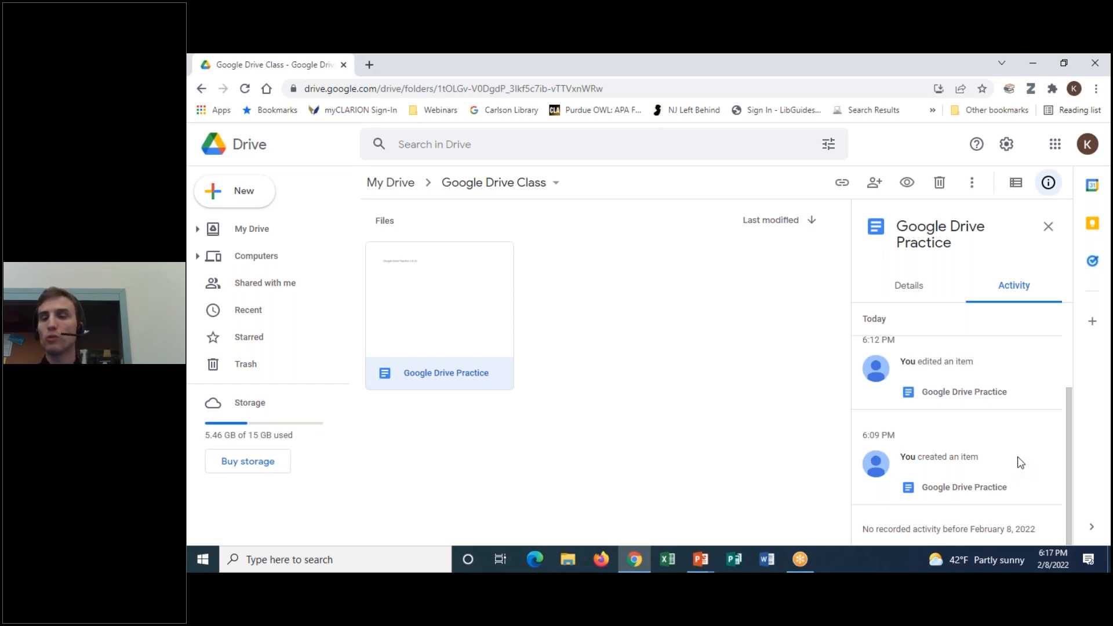
scroll(1004, 383, "up", 2)
scroll(1029, 441, "down", 3)
scroll(1027, 440, "up", 3)
left_click(1047, 228)
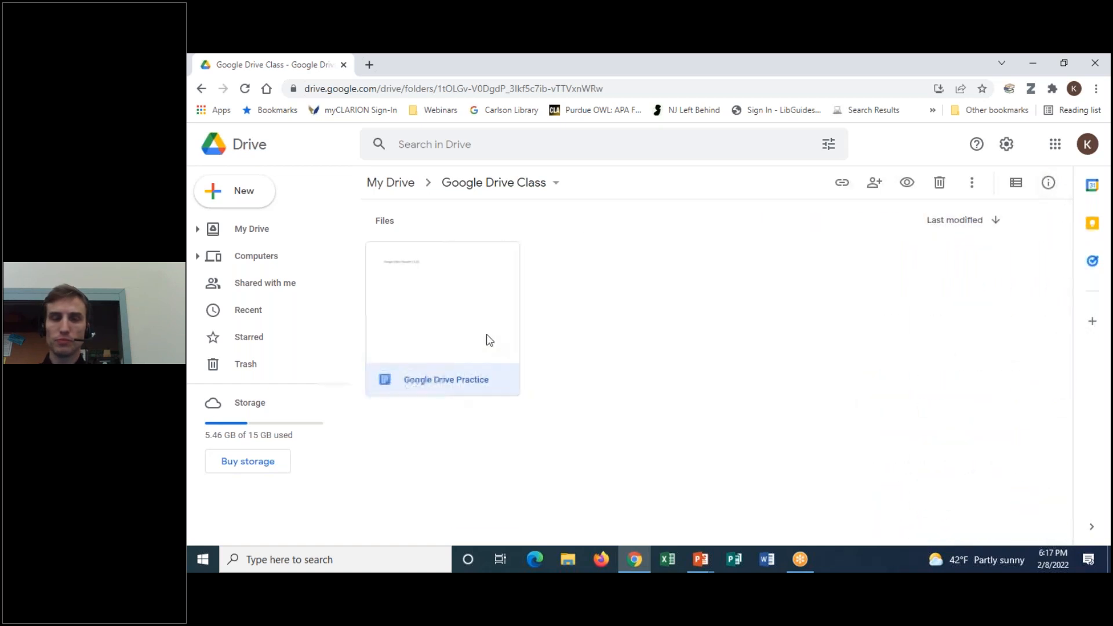
right_click(455, 324)
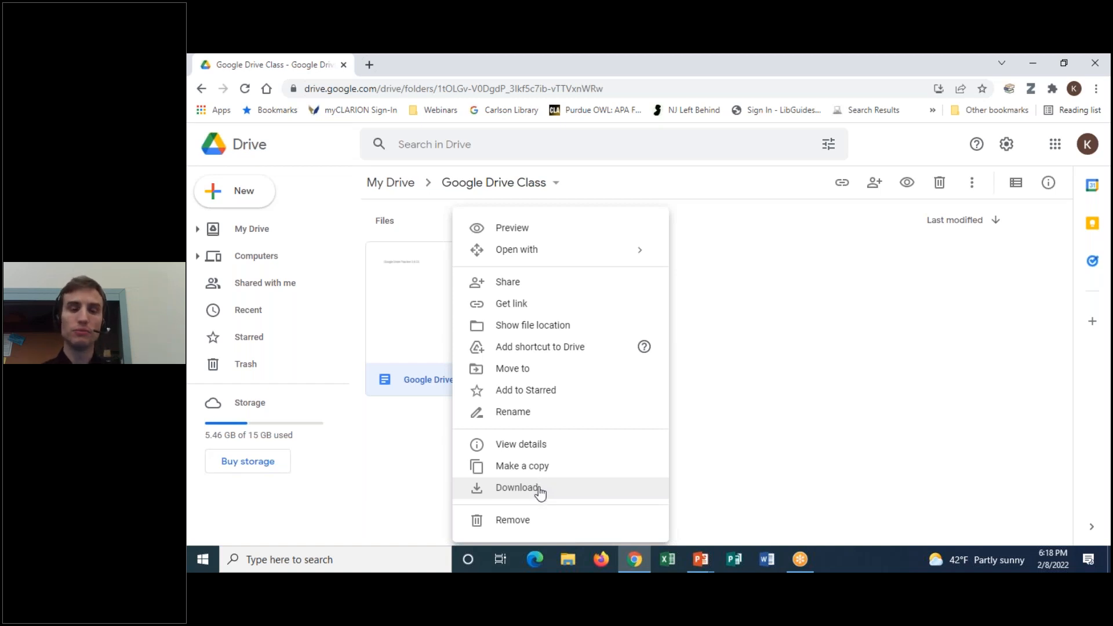
Download Google Drive Practice as a .docx and open the copy from Chrome's download bar
left_click(540, 492)
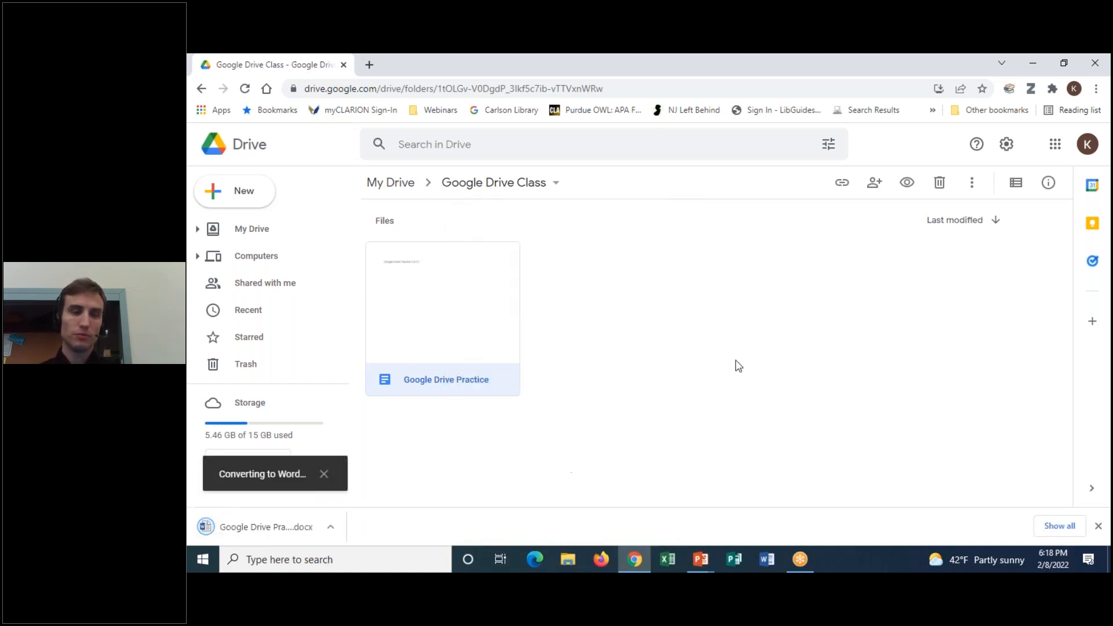
left_click(818, 72)
mouse_move(365, 502)
left_mouse_down()
mouse_move(205, 560)
mouse_move(323, 494)
left_mouse_up()
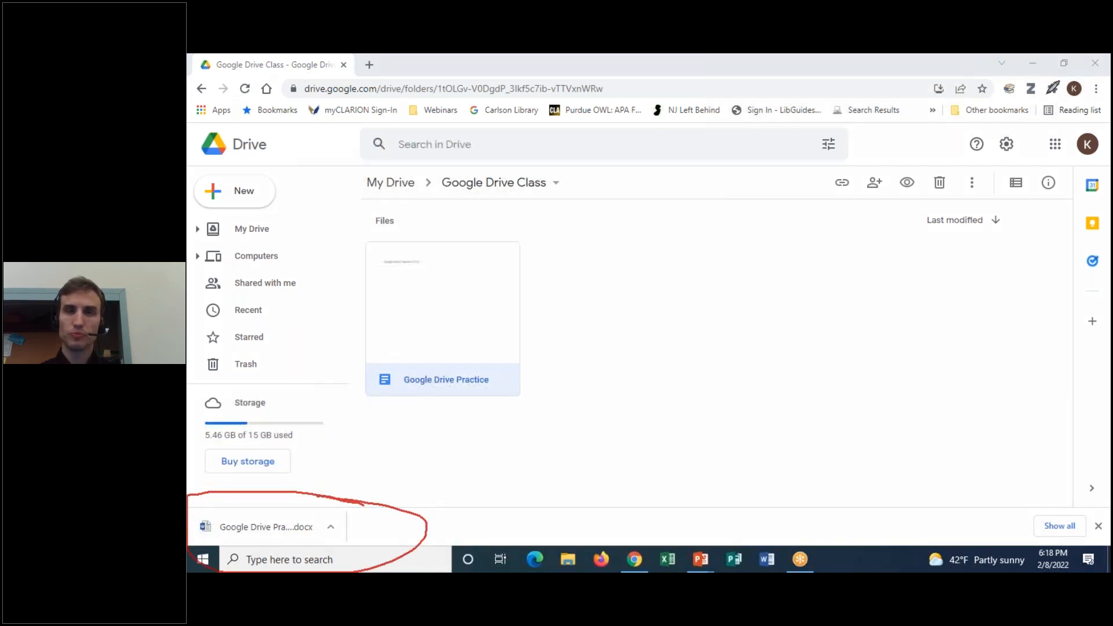
left_click(821, 57)
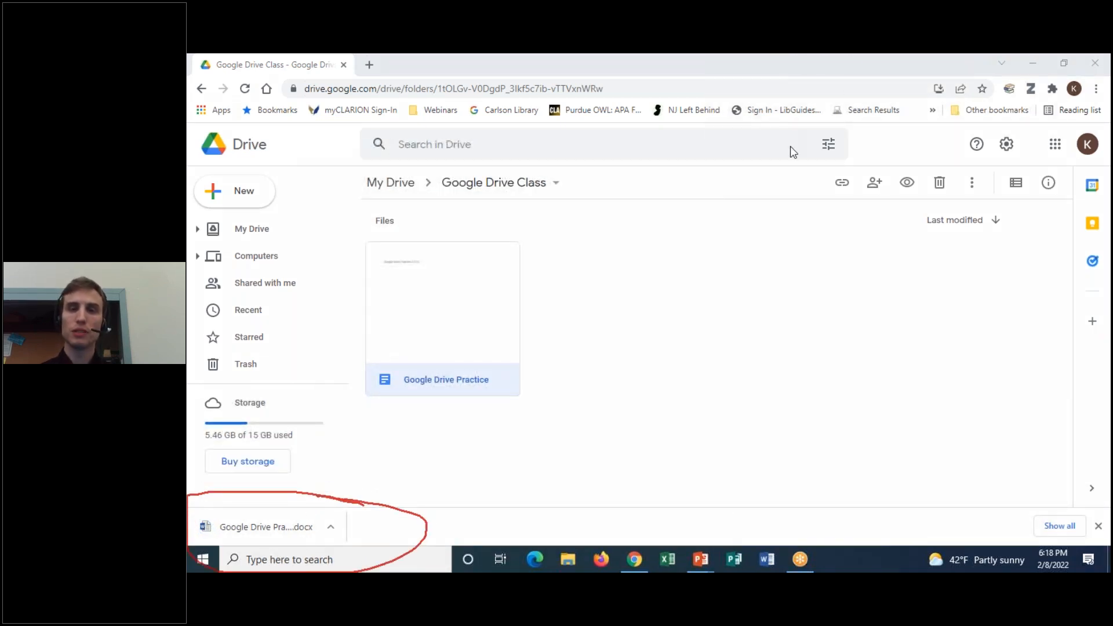
left_click(262, 527)
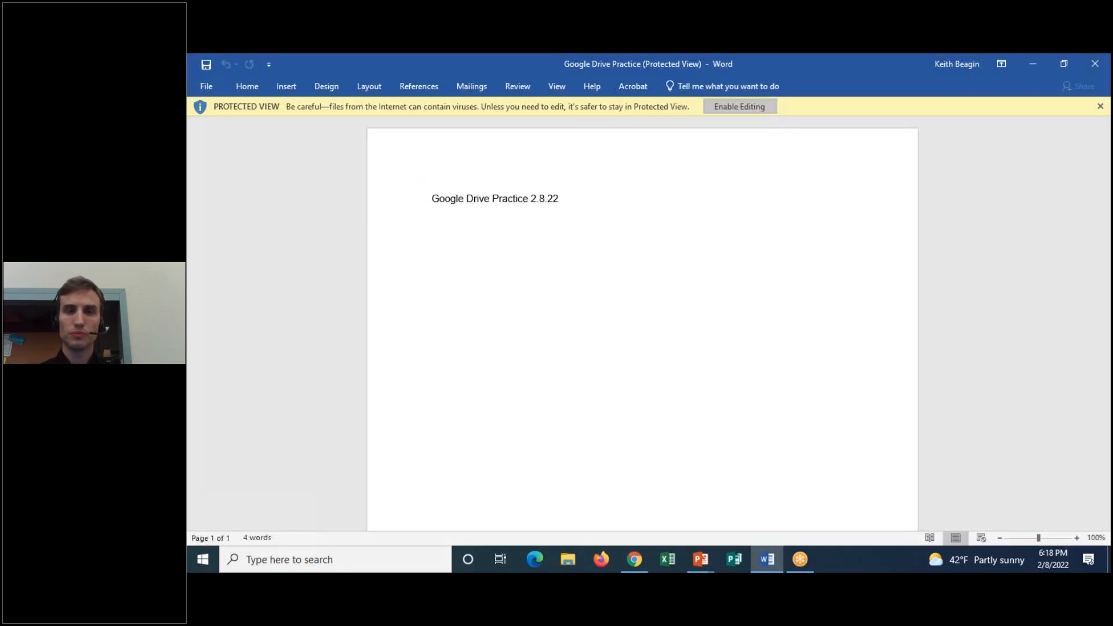
Enable editing on the downloaded Google Drive Practice.docx in Word, then close Word
left_click(741, 107)
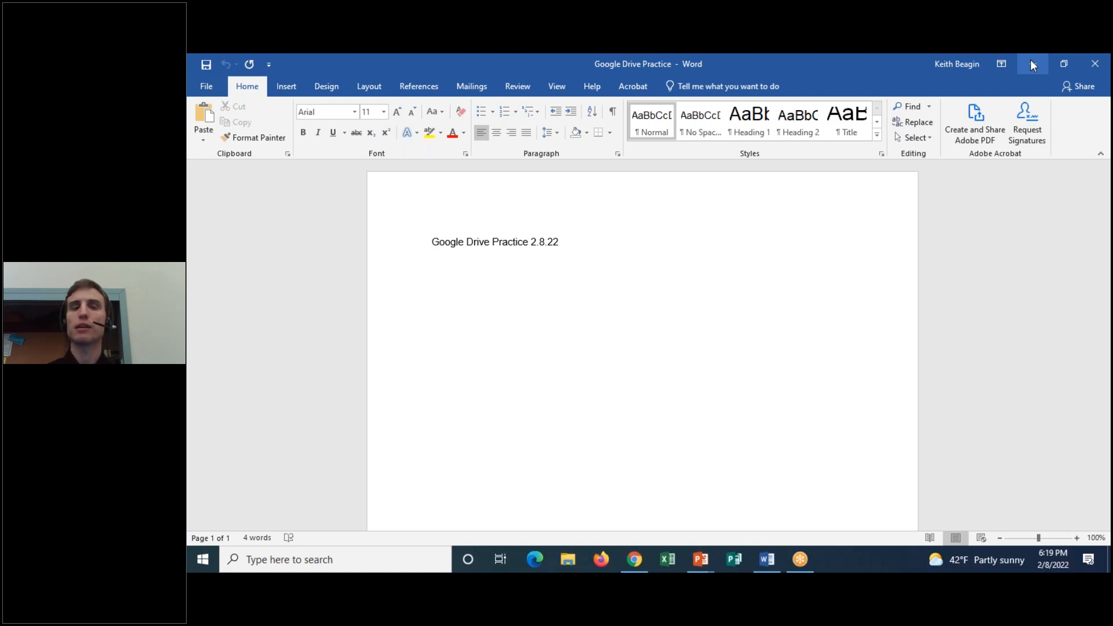
left_click(1101, 60)
Remove Google Drive Practice to the trash and view the Trash contents
right_click(505, 301)
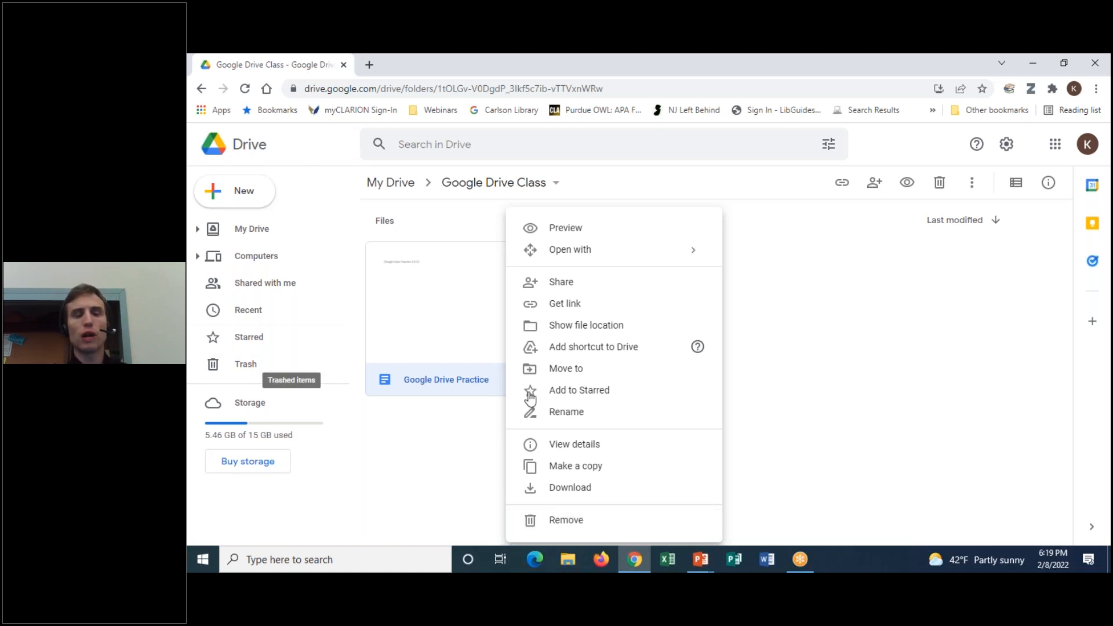
left_click(558, 523)
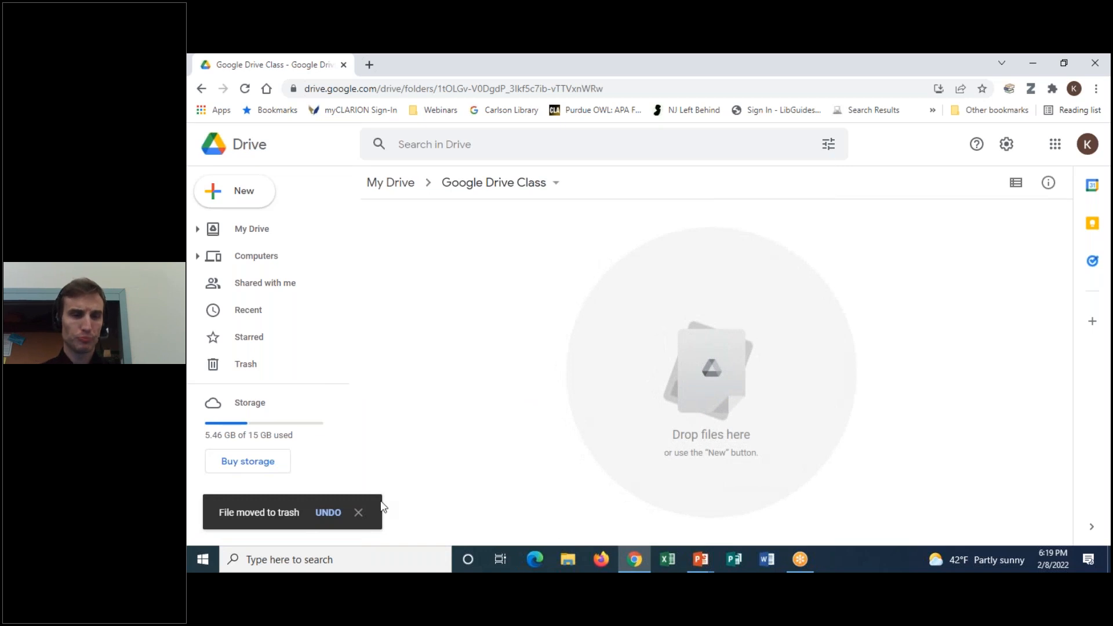
left_click(223, 365)
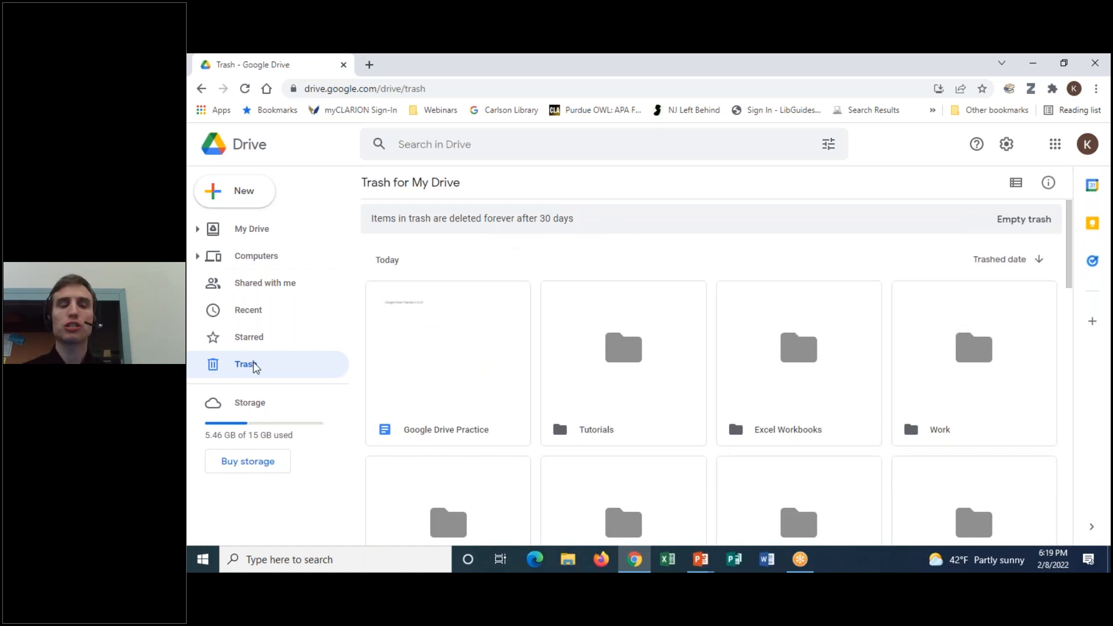
Restore Google Drive Practice from Trash, confirm it's back in Google Drive Class, and return to My Drive
right_click(448, 359)
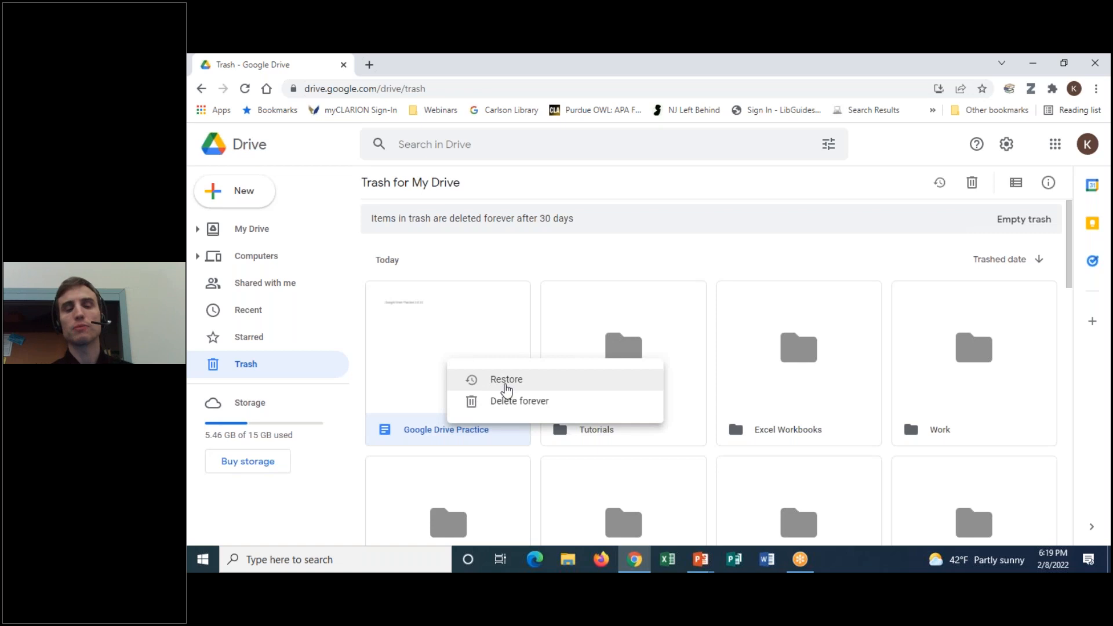
left_click(506, 386)
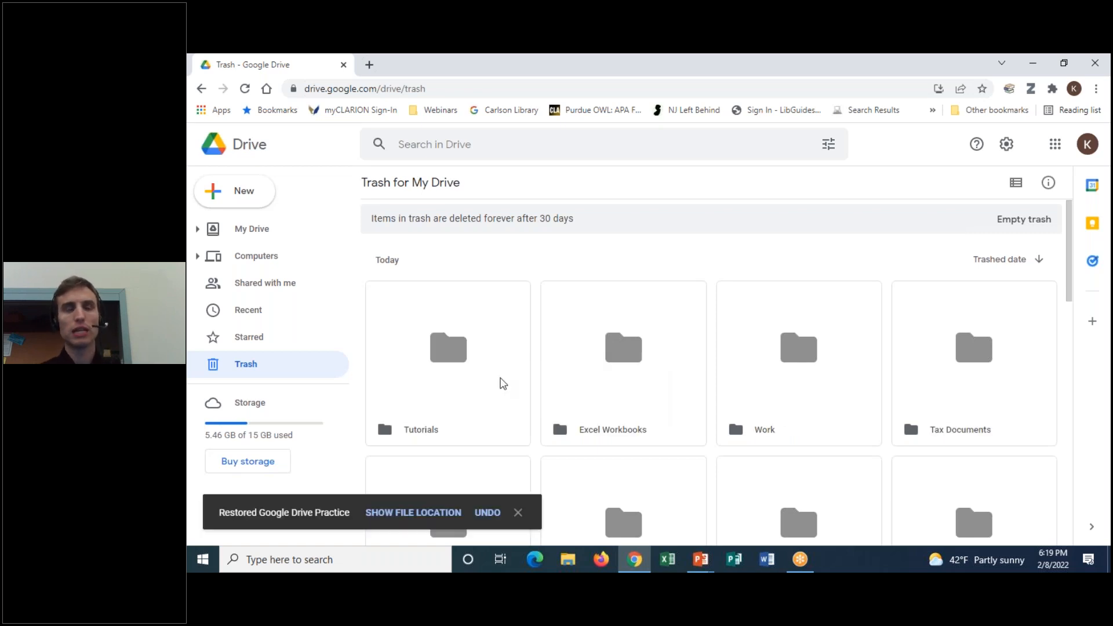
left_click(217, 228)
scroll(489, 343, "down", 3)
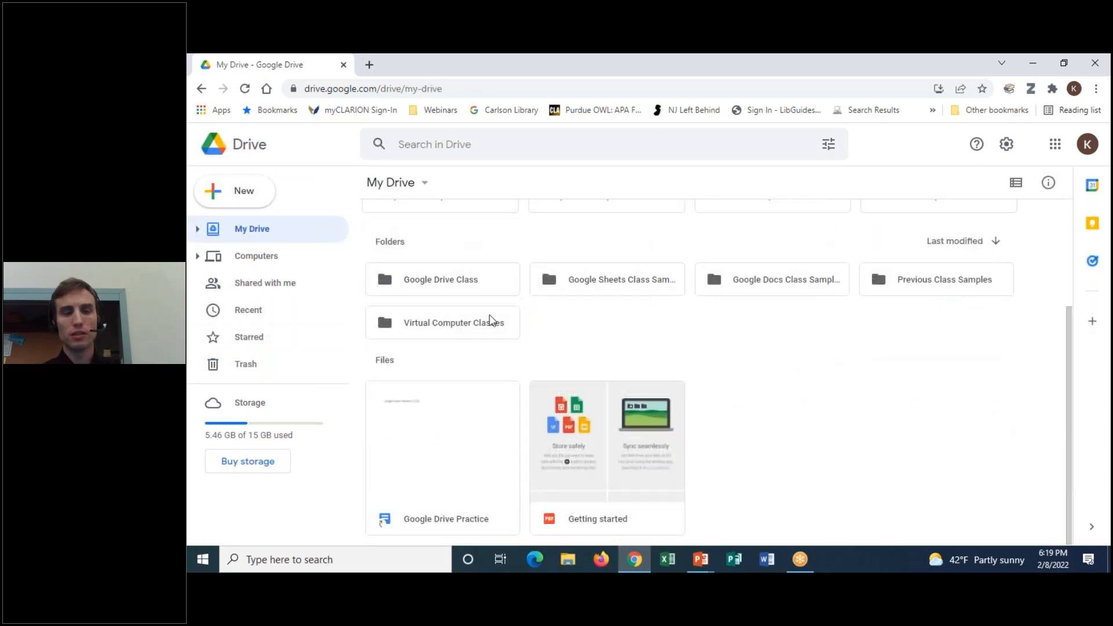
double_click(476, 294)
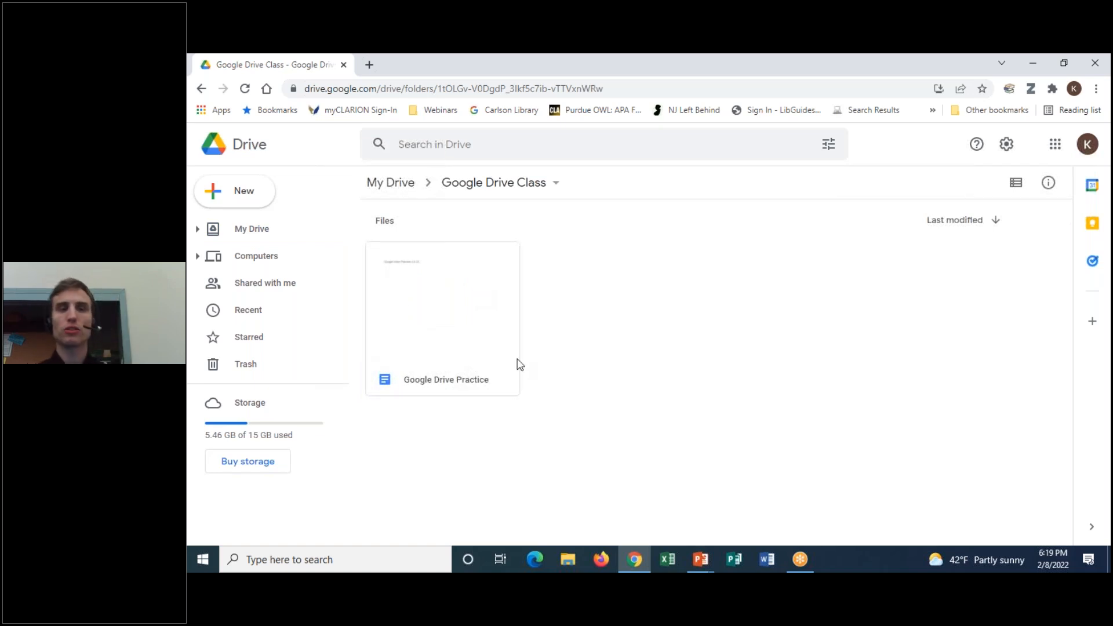
left_click(247, 232)
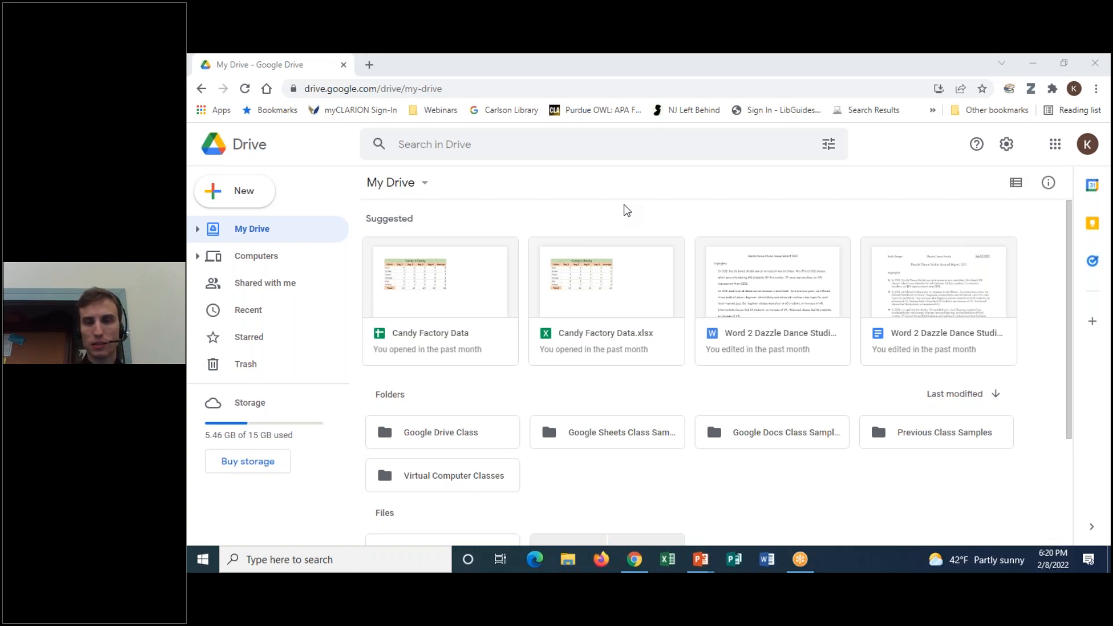
left_click(571, 557)
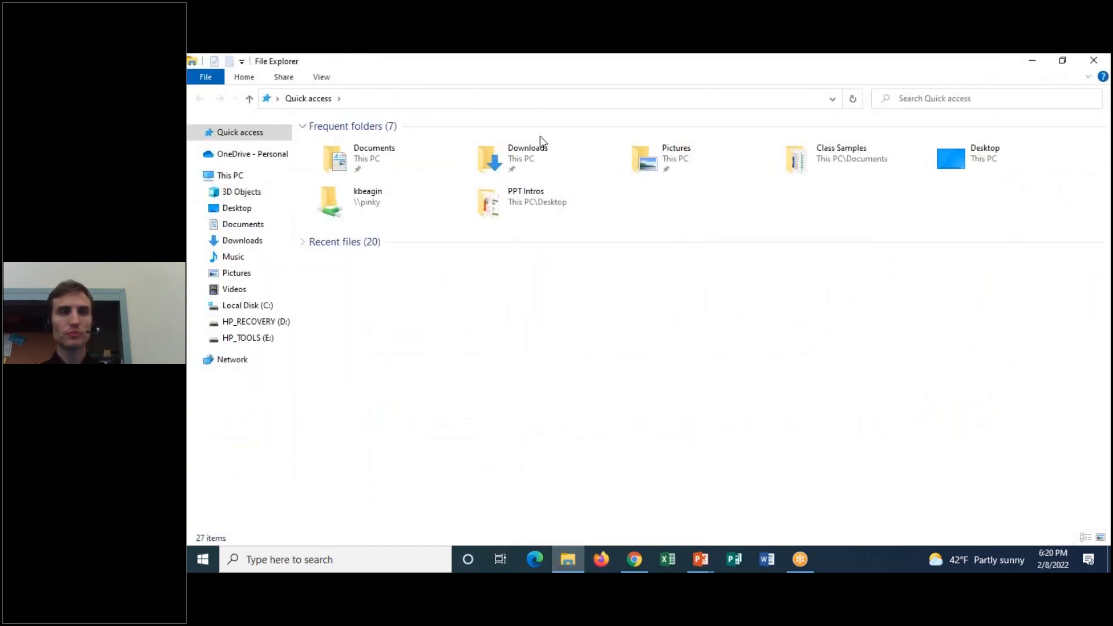
left_click(241, 231)
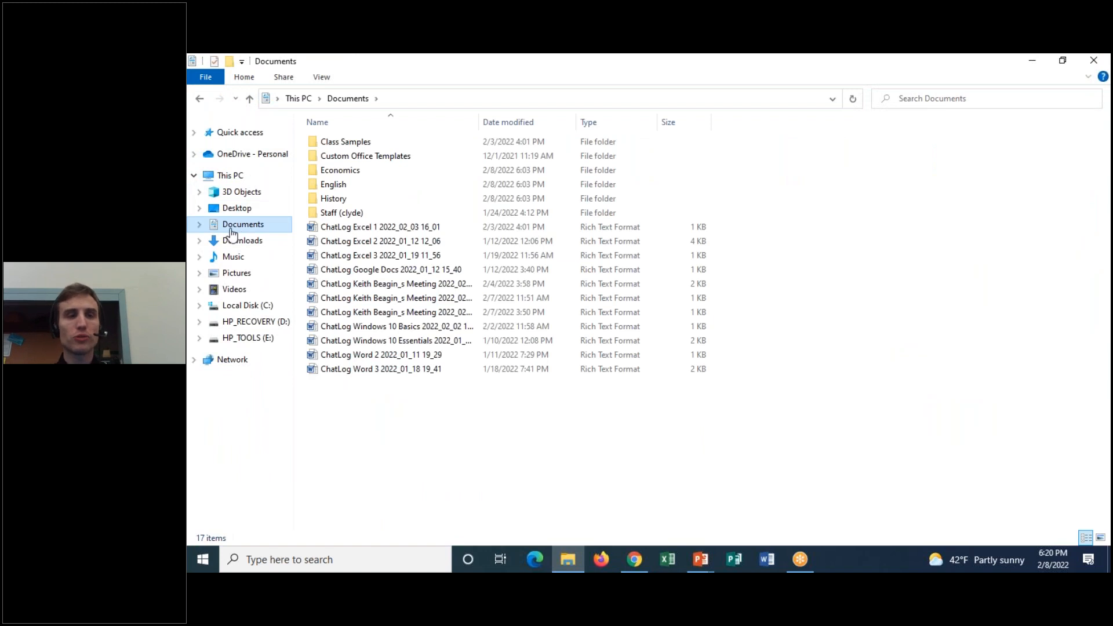
left_click(805, 65)
left_click(806, 92)
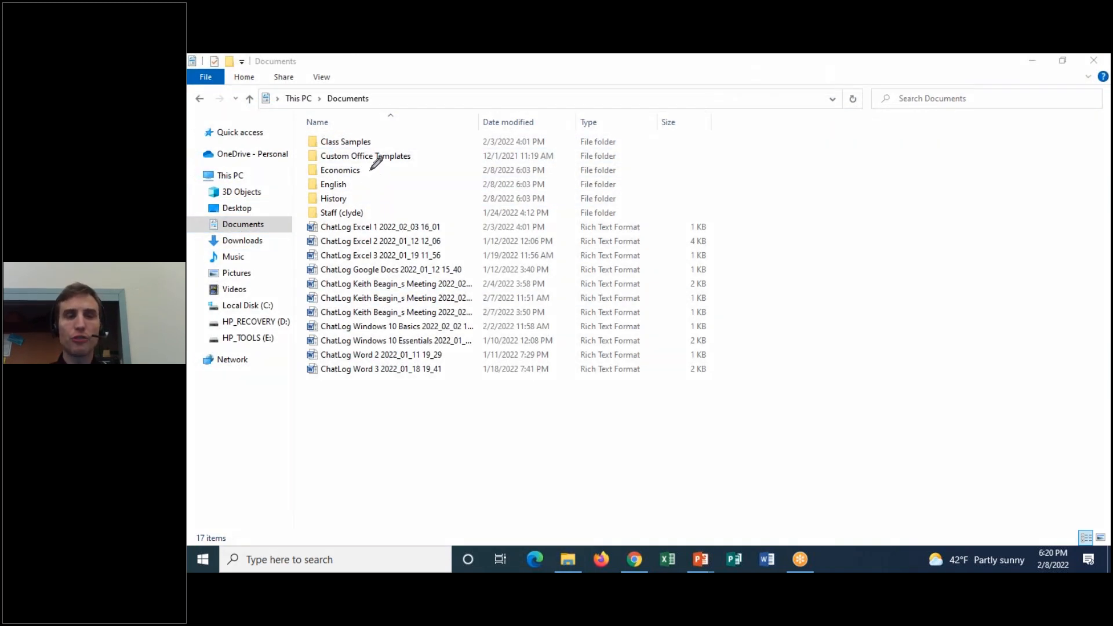
mouse_move(370, 170)
left_mouse_down()
mouse_move(282, 183)
mouse_move(306, 203)
mouse_move(378, 212)
mouse_move(410, 174)
mouse_move(367, 166)
left_mouse_up()
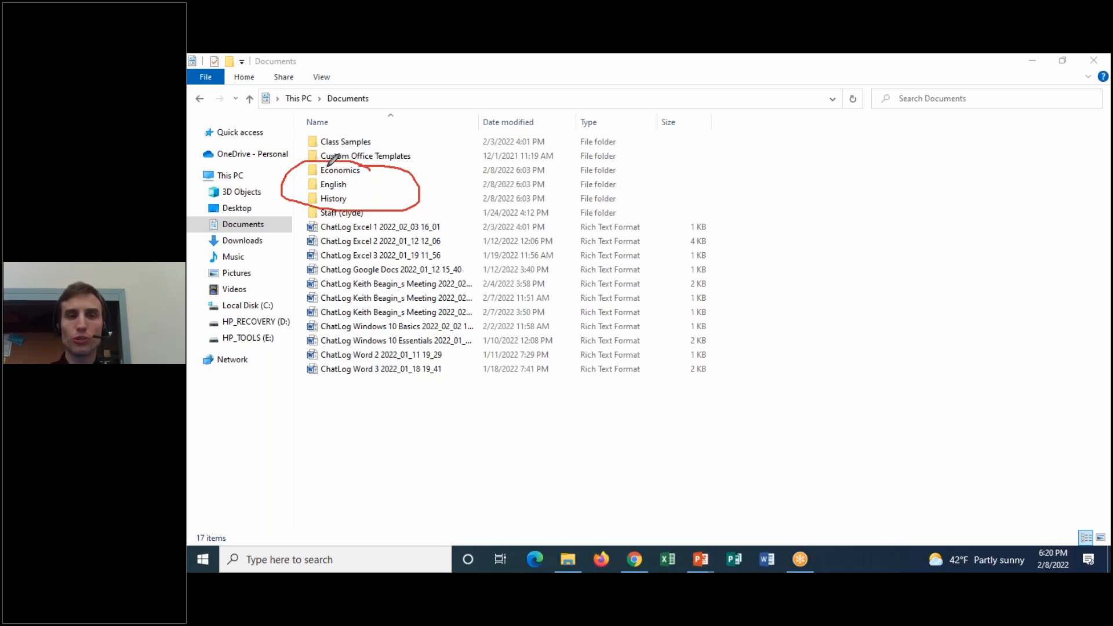
mouse_move(395, 90)
left_mouse_down()
mouse_move(357, 86)
mouse_move(367, 110)
mouse_move(350, 150)
mouse_move(371, 135)
left_mouse_up()
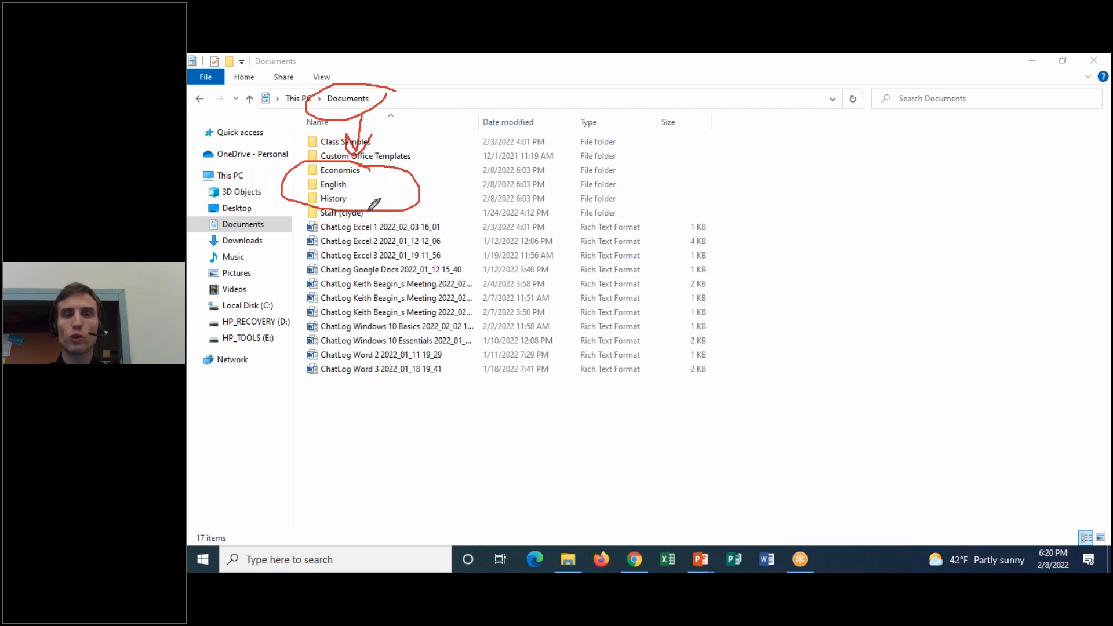
left_click(809, 59)
left_click(776, 150)
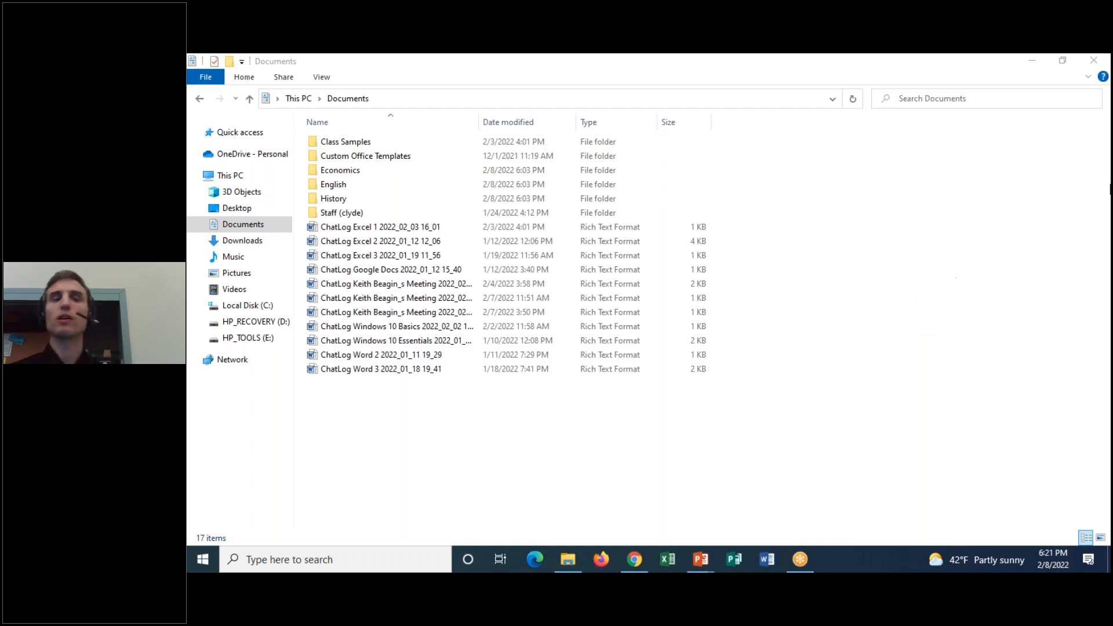
left_click(1031, 61)
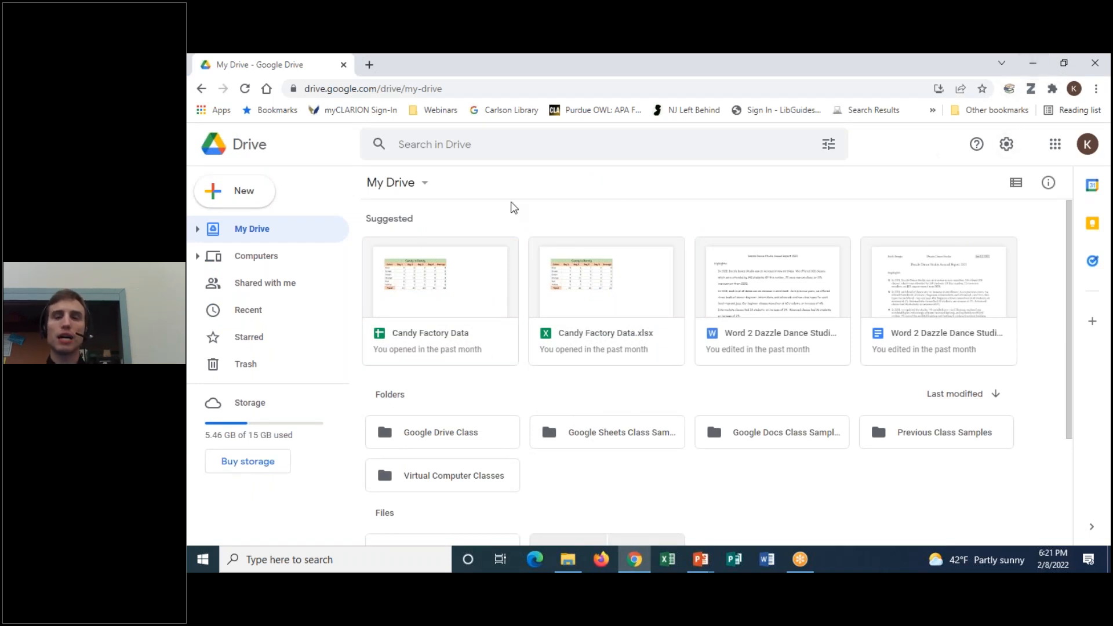
left_click(264, 194)
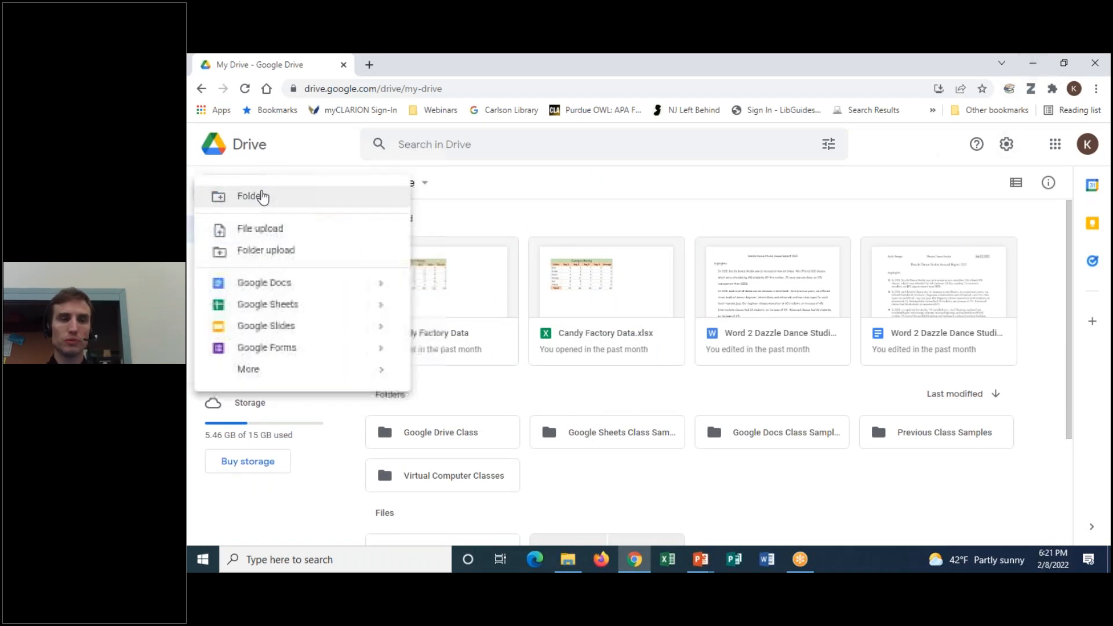
Upload History essay.docx from Documents\History into My Drive
left_click(264, 230)
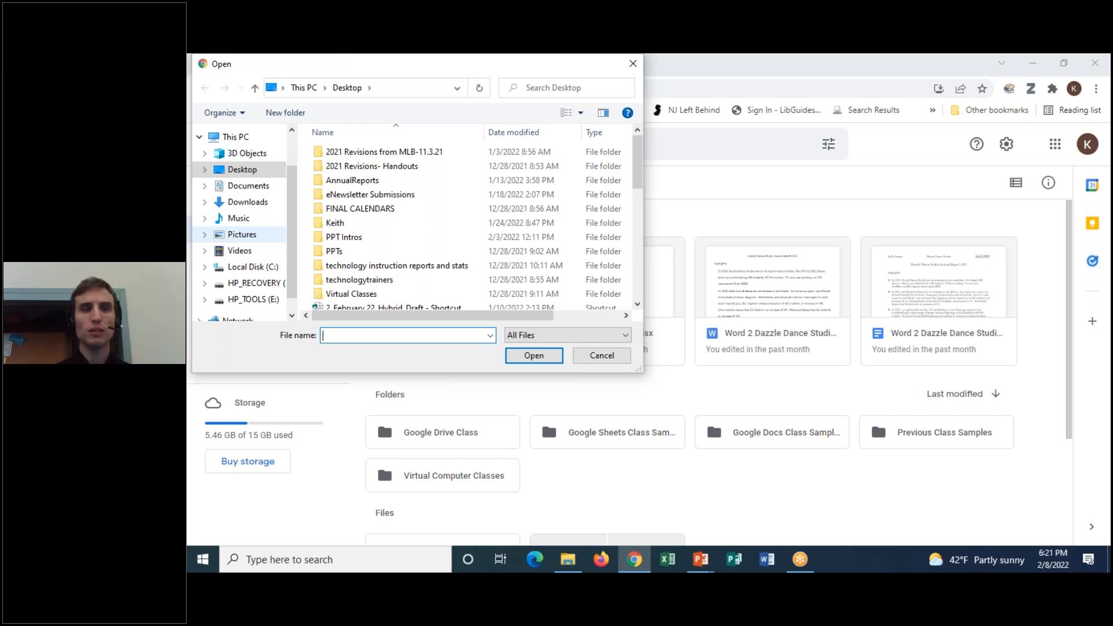
left_click(269, 192)
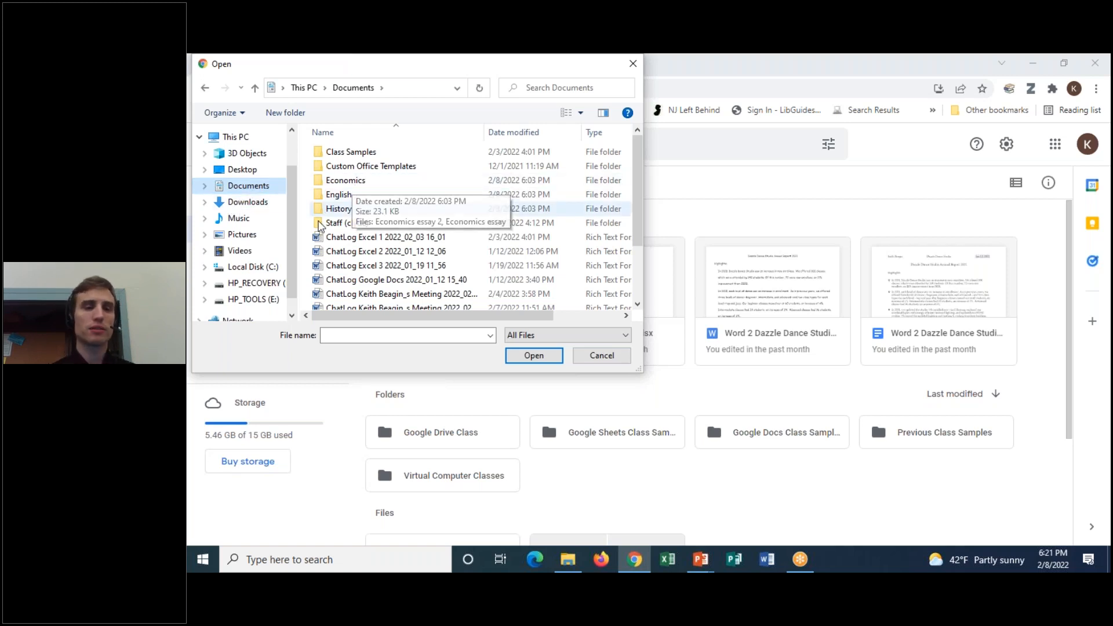
double_click(350, 213)
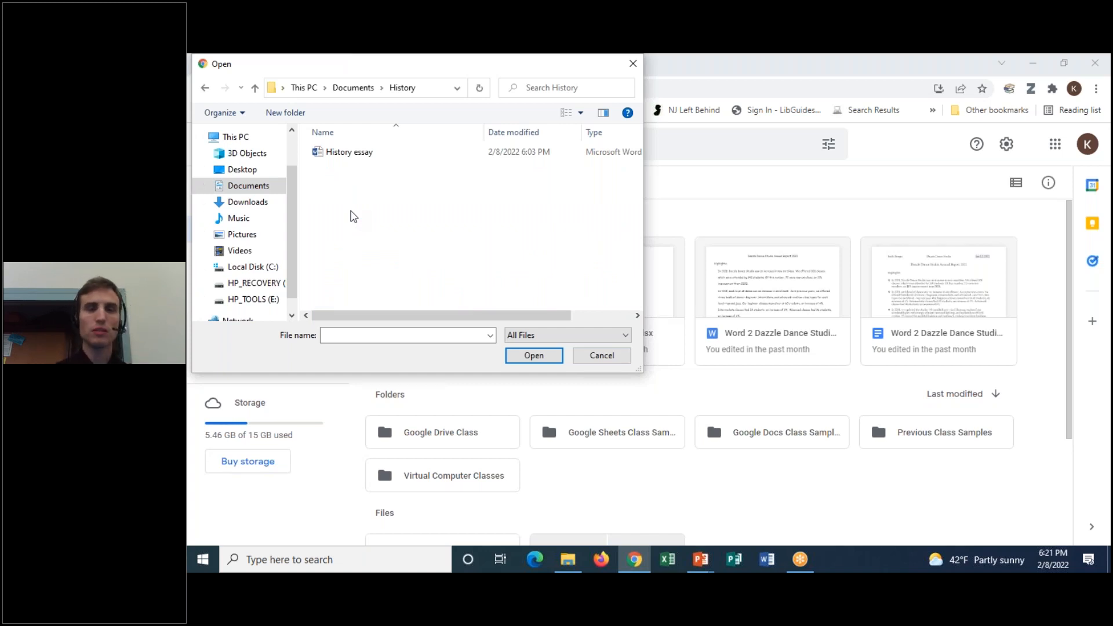
left_click(325, 153)
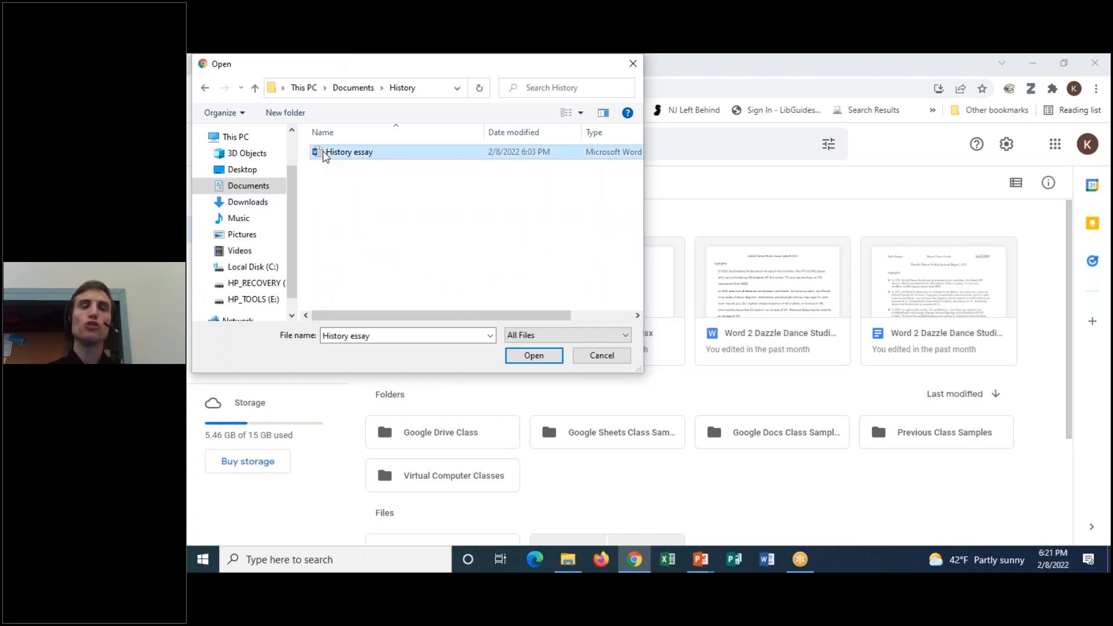
left_click(547, 360)
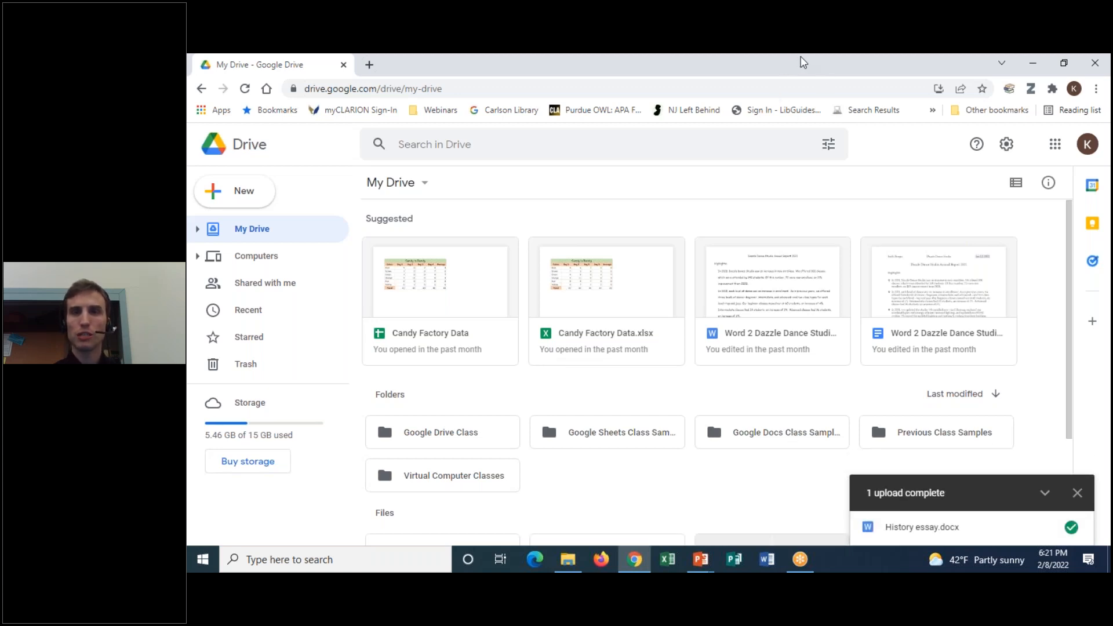
mouse_move(945, 459)
left_mouse_down()
mouse_move(880, 450)
mouse_move(937, 529)
mouse_move(1110, 513)
mouse_move(797, 451)
left_mouse_up()
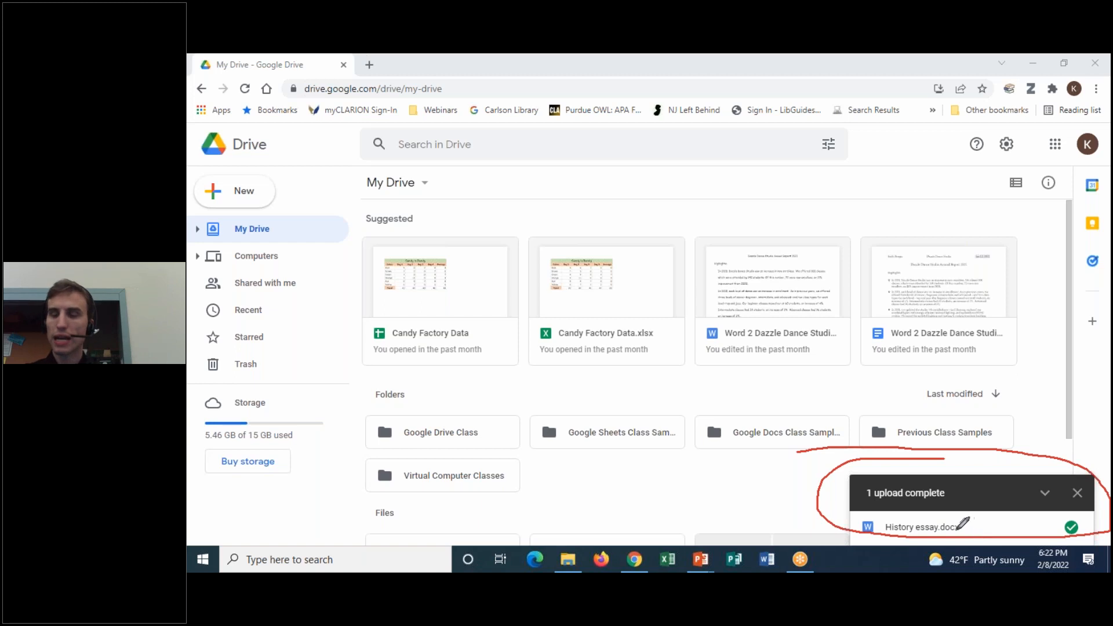
Dismiss the upload-complete notice in Google Drive
left_click_drag(1077, 517, 1056, 529)
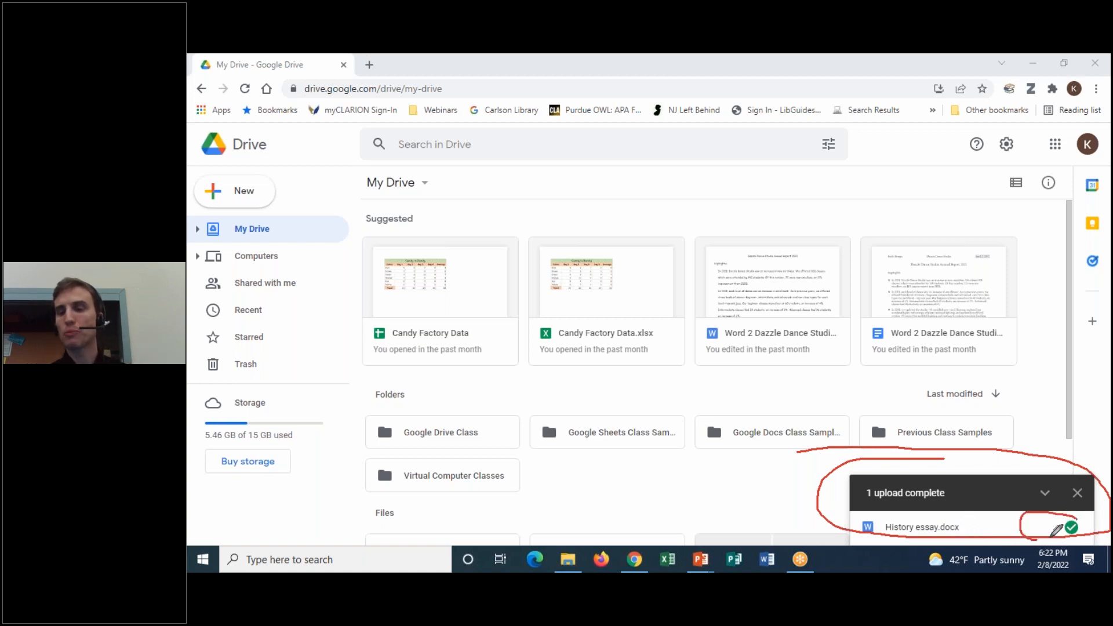
left_click(806, 153)
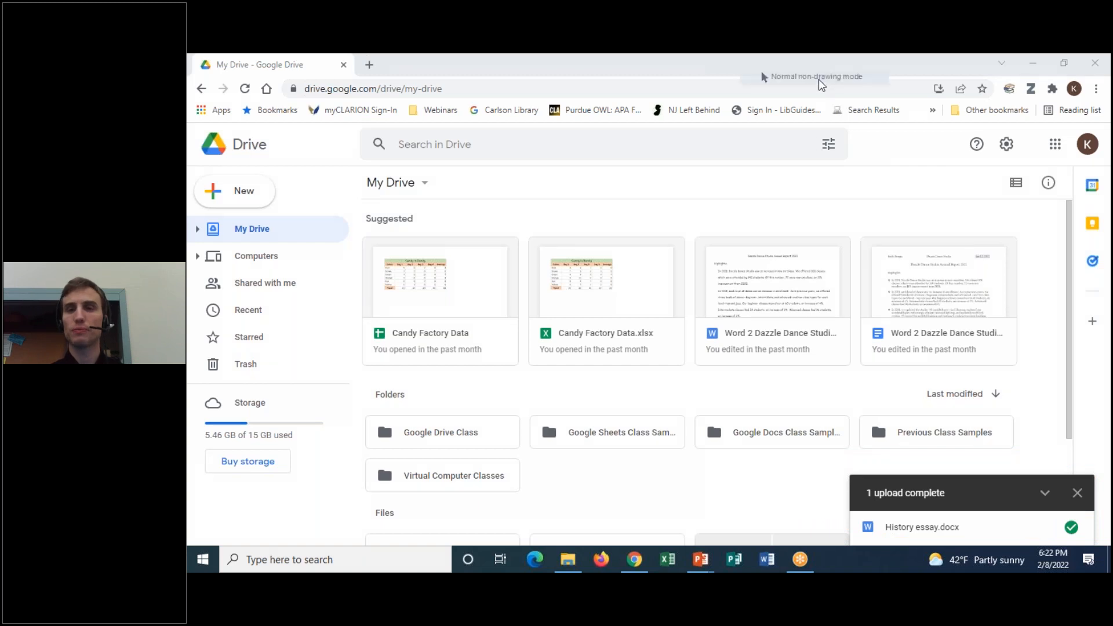
left_click(1078, 493)
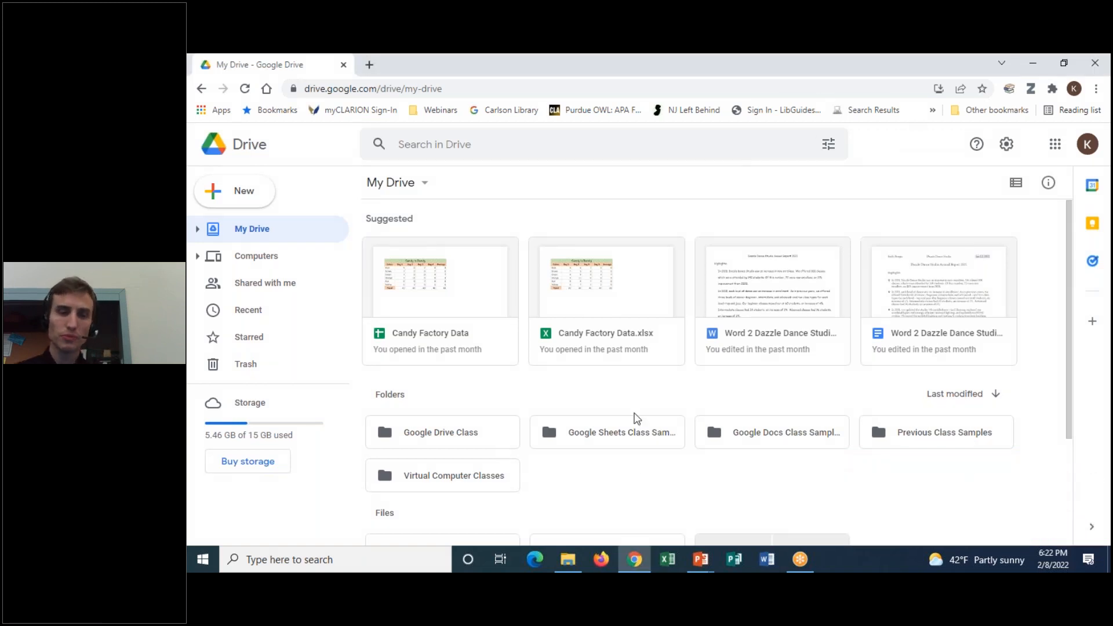
Check that History essay.docx is in My Drive's Files, next to Getting started and Google Drive Practice
left_click_drag(1067, 263, 1064, 458)
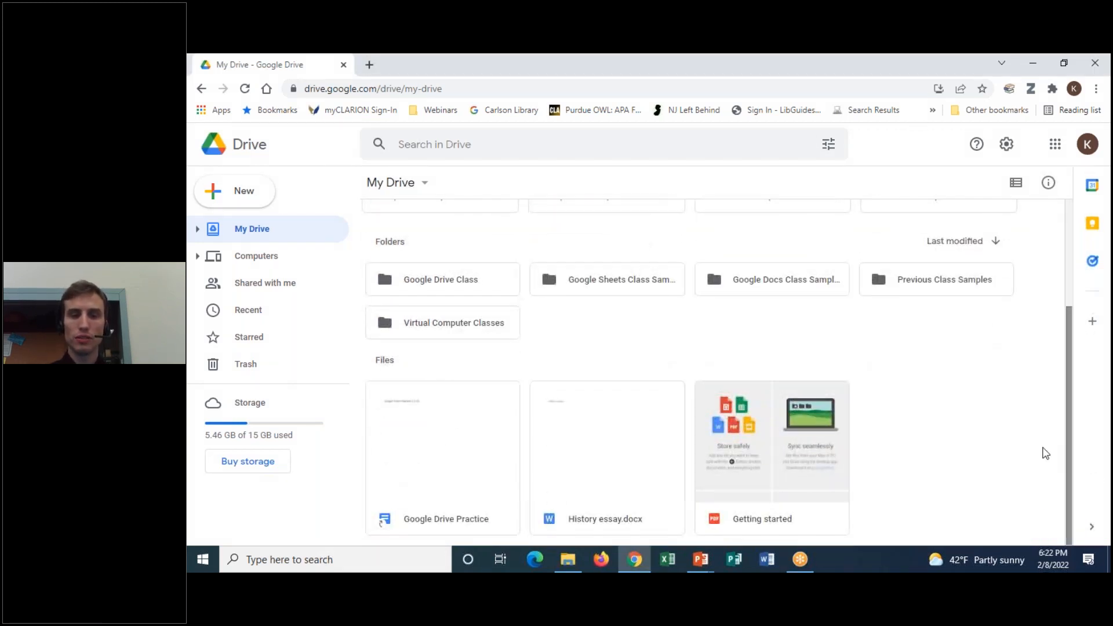
left_click(815, 62)
left_click(786, 93)
mouse_move(707, 364)
left_mouse_down()
mouse_move(526, 434)
mouse_move(588, 533)
mouse_move(705, 359)
left_mouse_up()
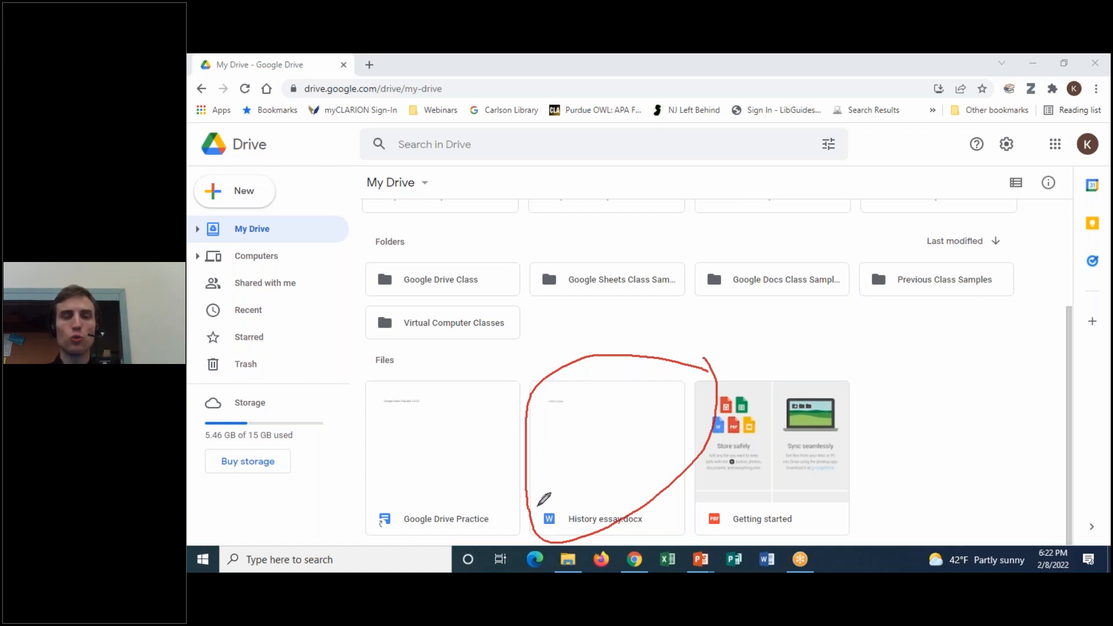
mouse_move(544, 497)
left_mouse_down()
mouse_move(562, 497)
mouse_move(558, 525)
mouse_move(532, 525)
mouse_move(535, 505)
left_mouse_up()
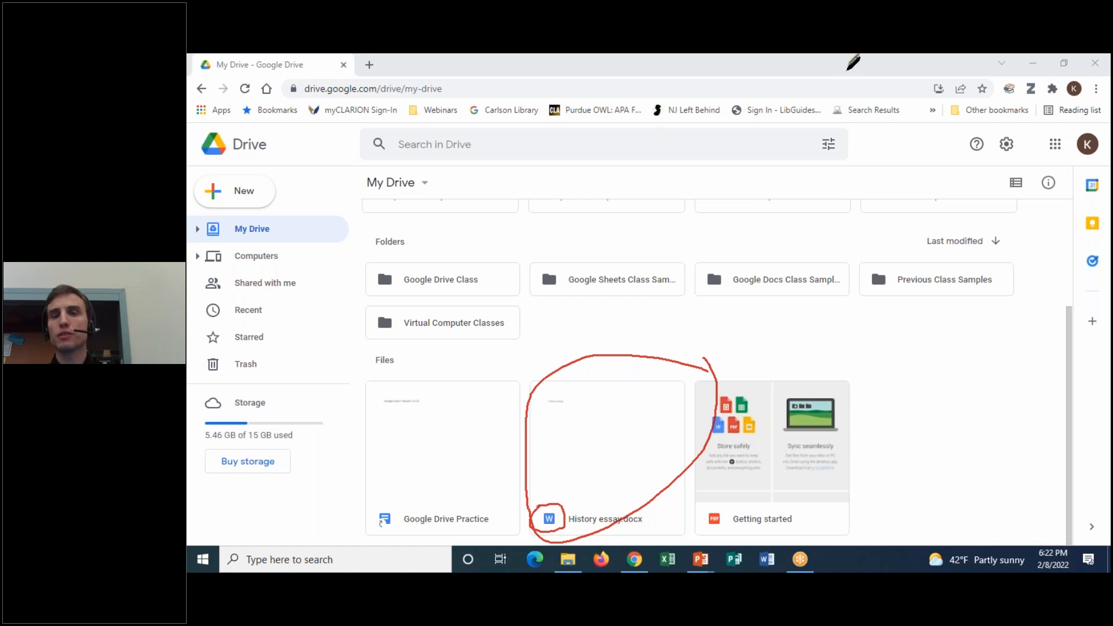
left_click(791, 152)
left_click(860, 58)
left_click(762, 75)
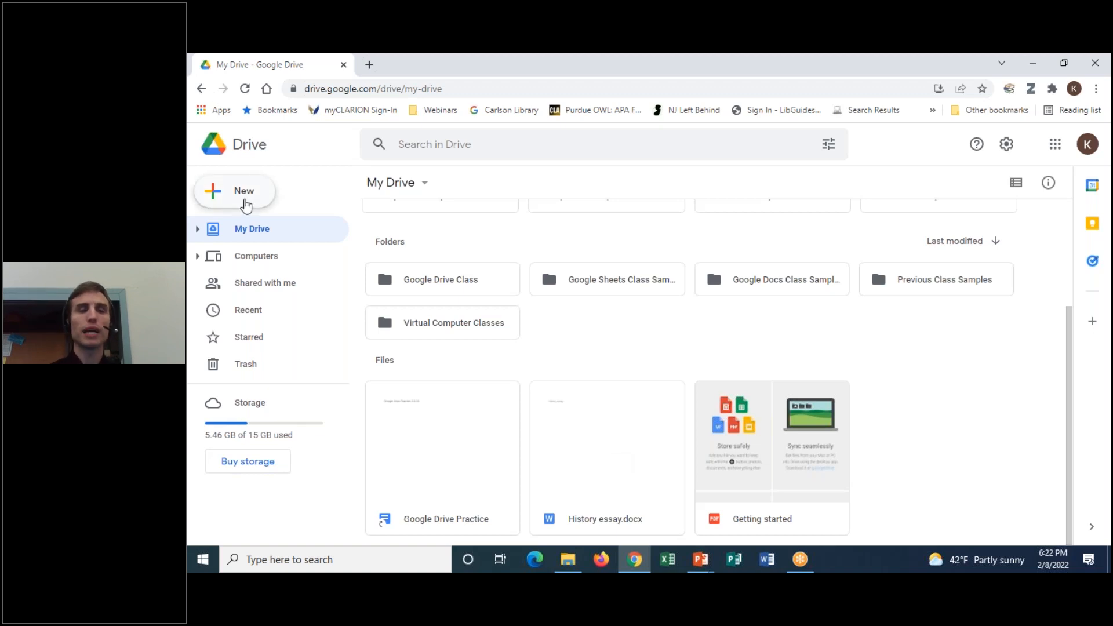
Create a new folder named 'History Class' in My Drive
left_click(245, 205)
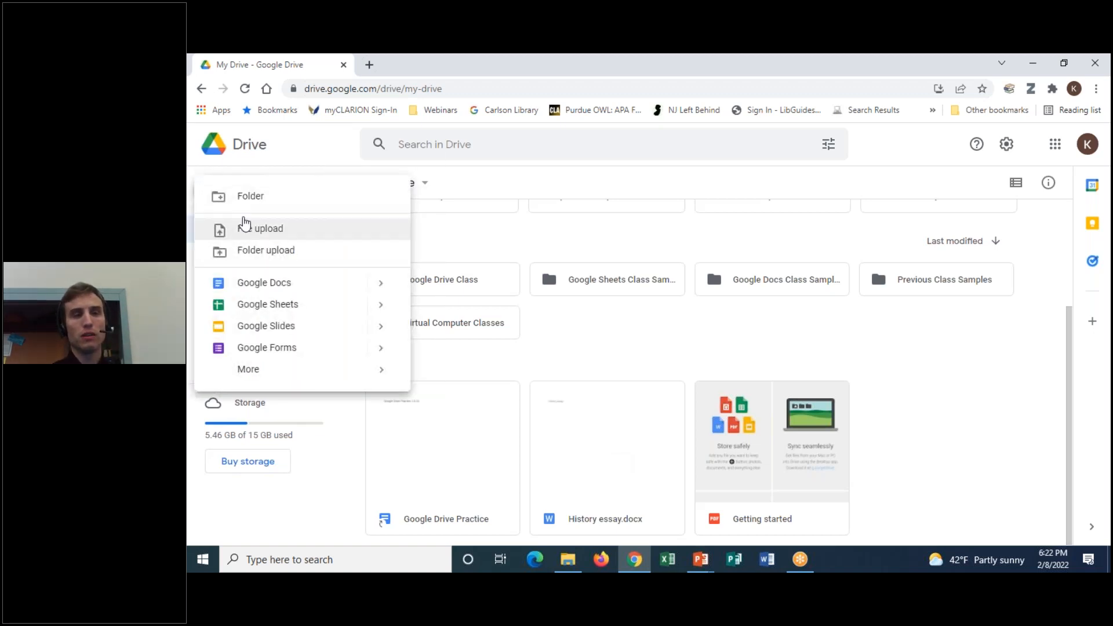
left_click(254, 210)
type("History Class")
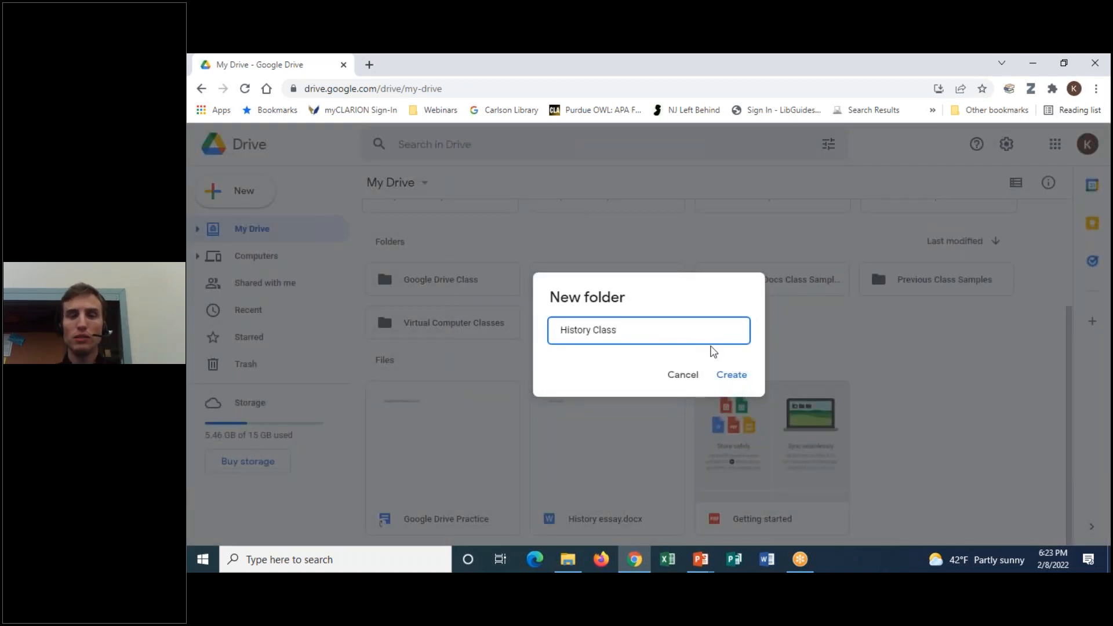
left_click(734, 376)
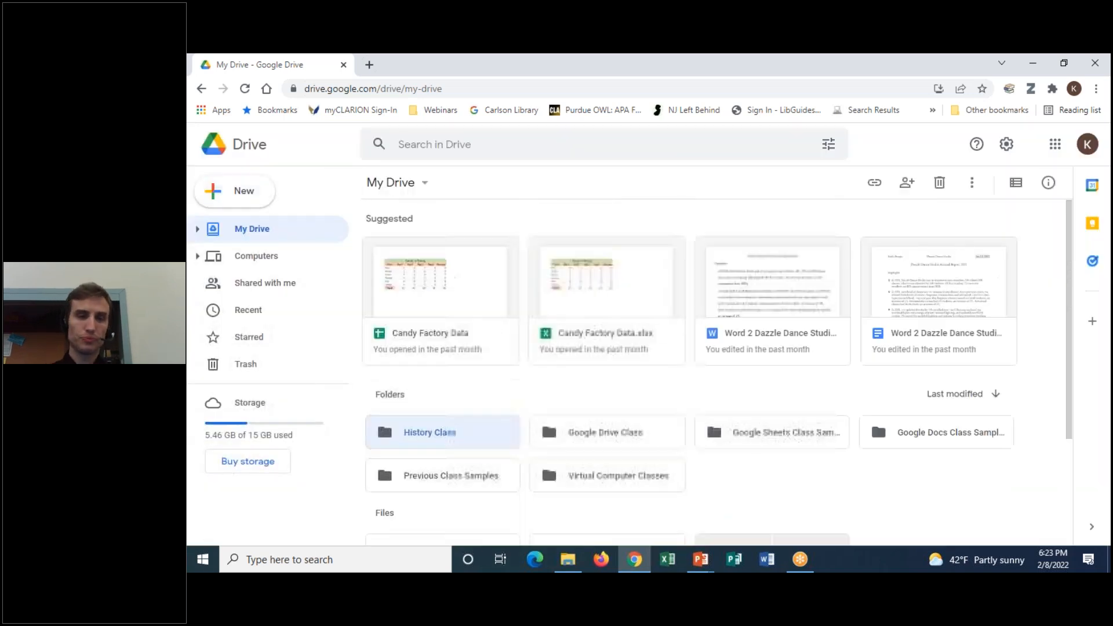
Move History essay.docx into History Class and verify it arrived
scroll(711, 488, "down", 3)
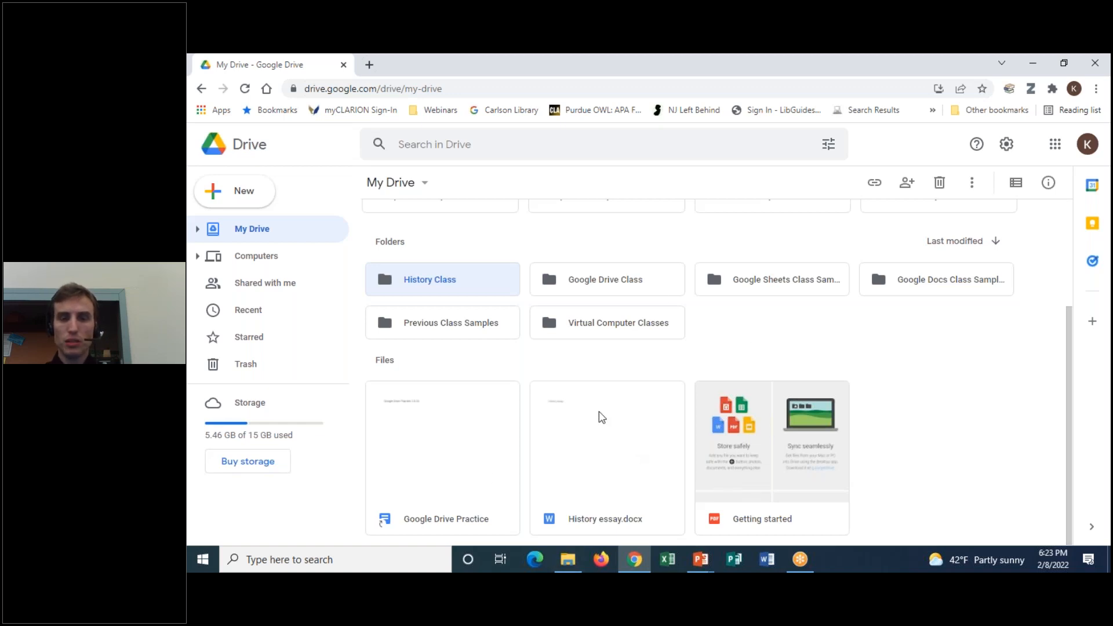
left_click_drag(601, 455, 421, 284)
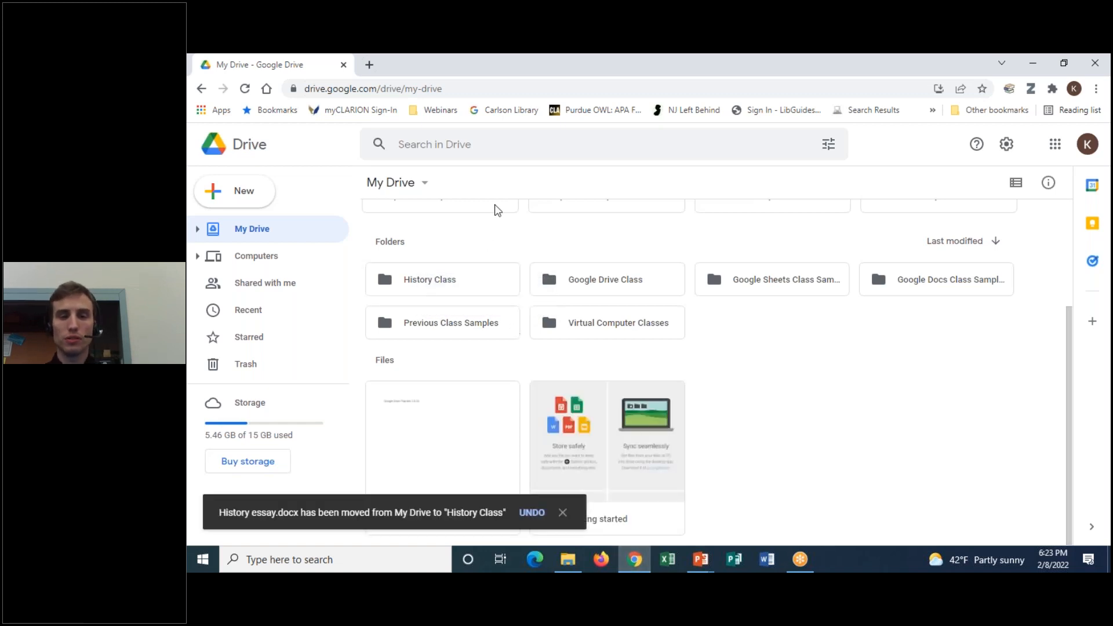
double_click(459, 284)
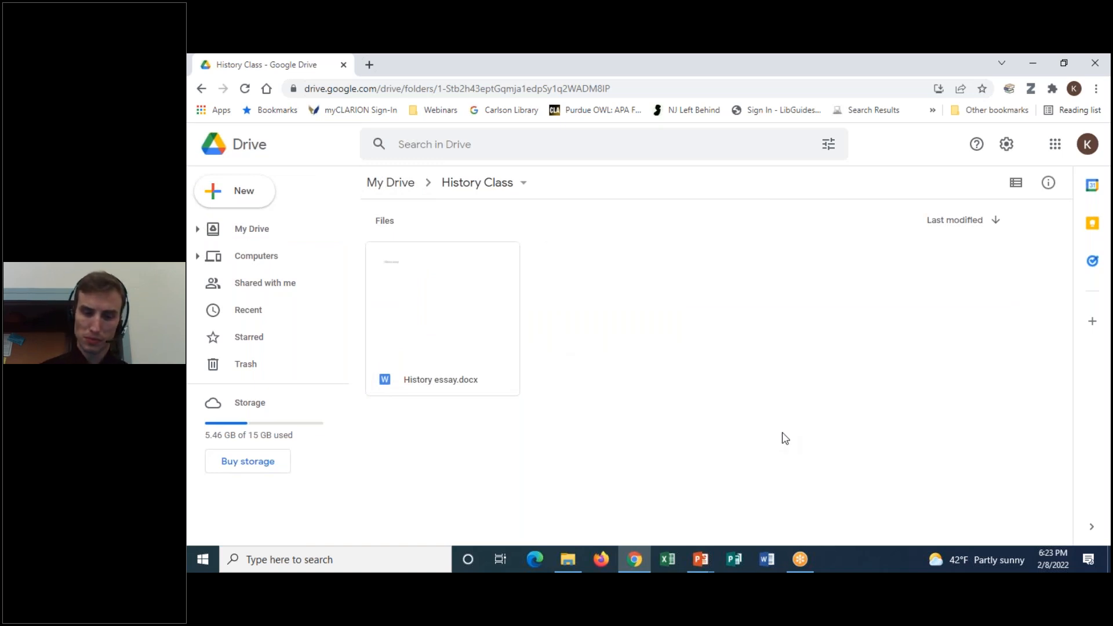
left_click(197, 90)
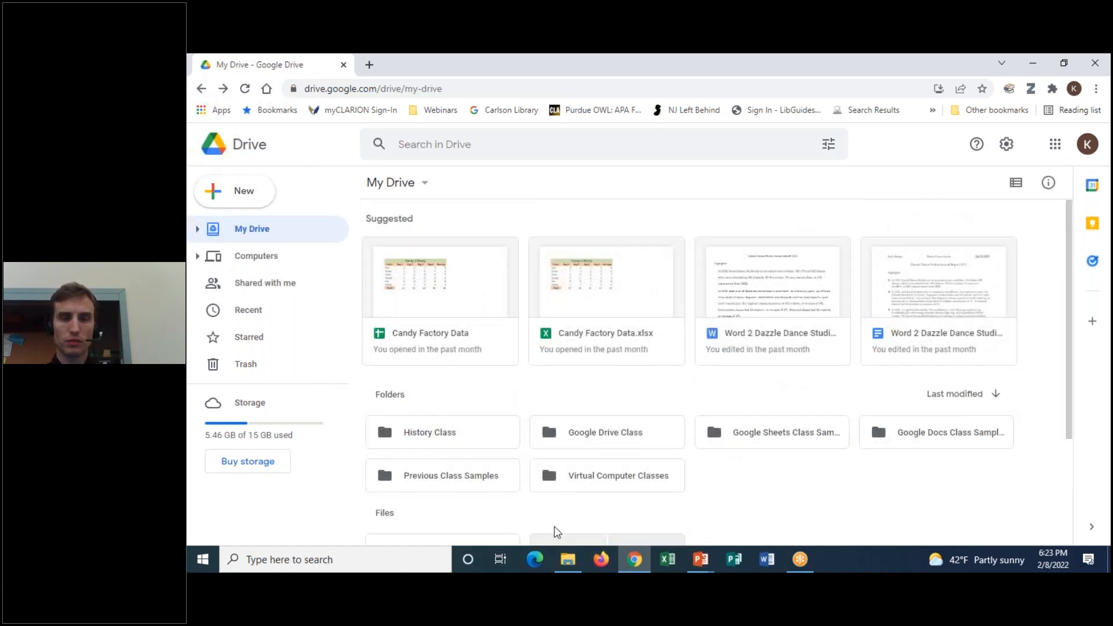
left_click(569, 557)
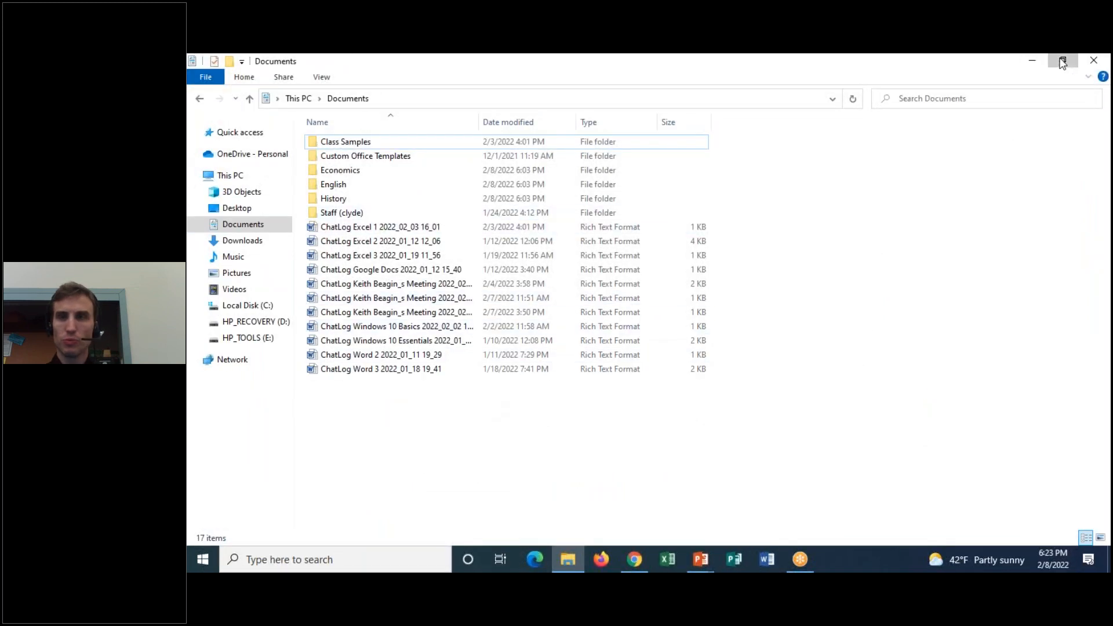
Open the Documents\English folder and drag English Essay toward the Drive page
left_click(334, 232)
double_click(334, 239)
left_click_drag(365, 189, 741, 495)
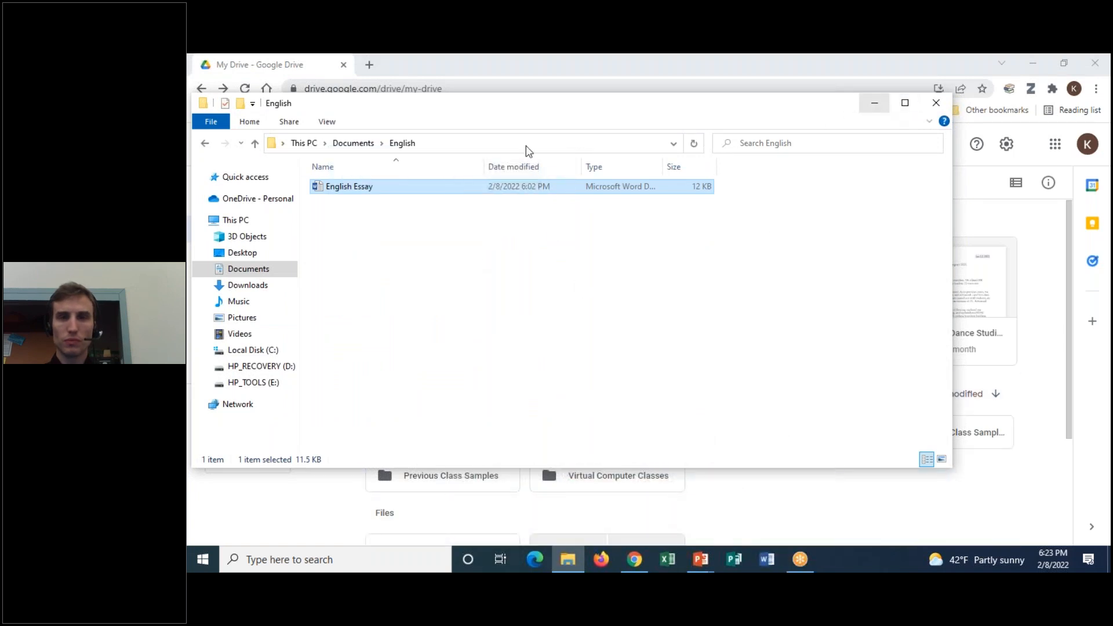
left_click(206, 139)
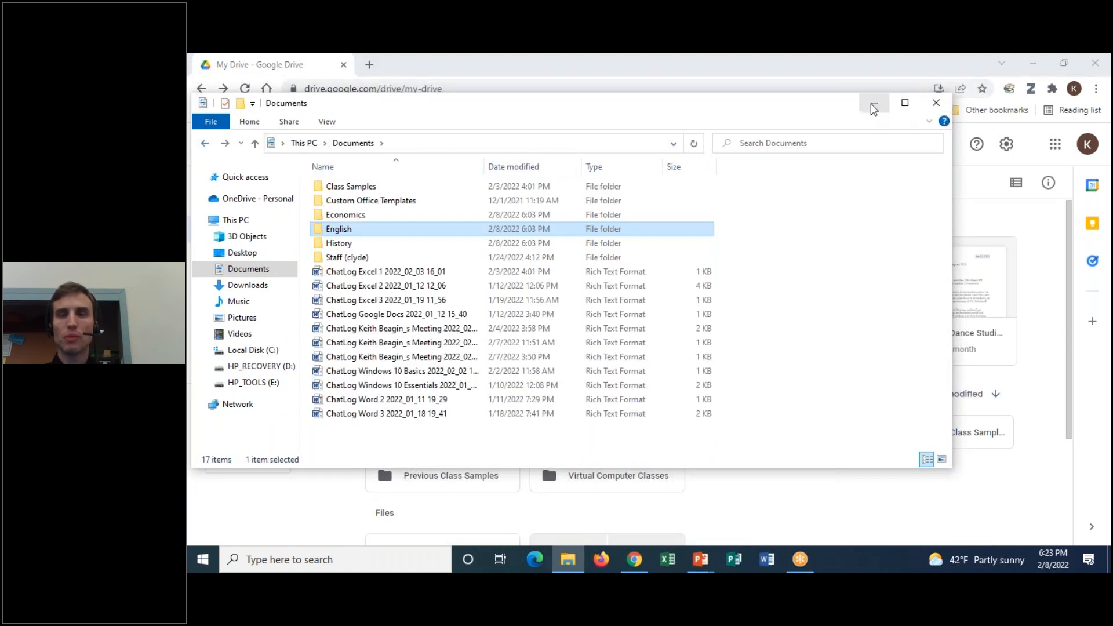
Reopen File Explorer over the Drive page and open the English folder again
left_click(873, 103)
scroll(831, 491, "down", 1)
scroll(831, 490, "up", 1)
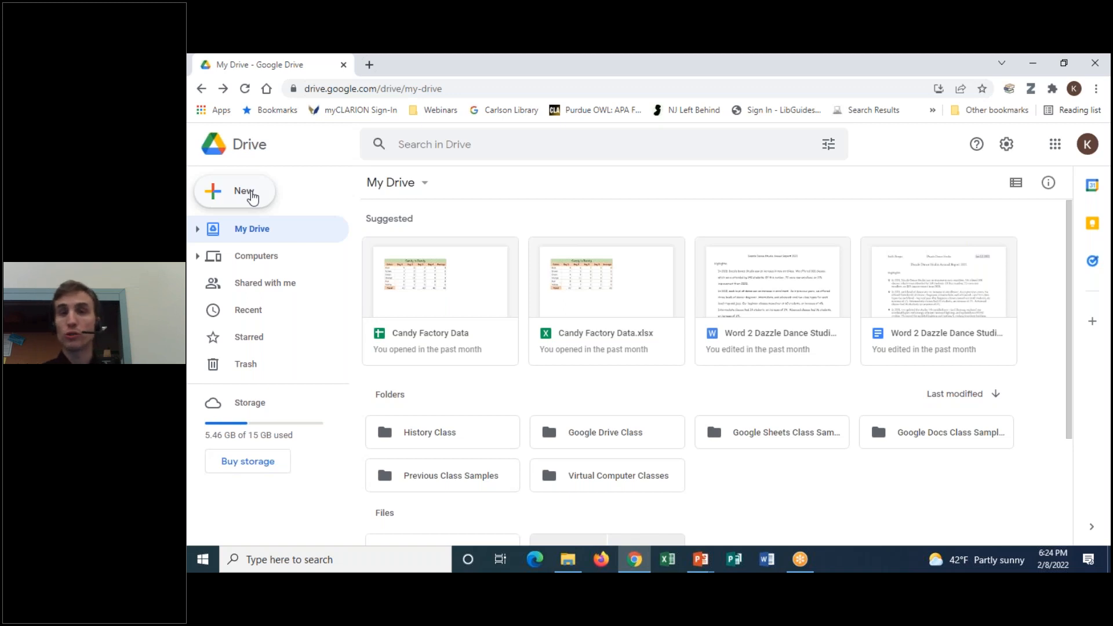
key("super+e")
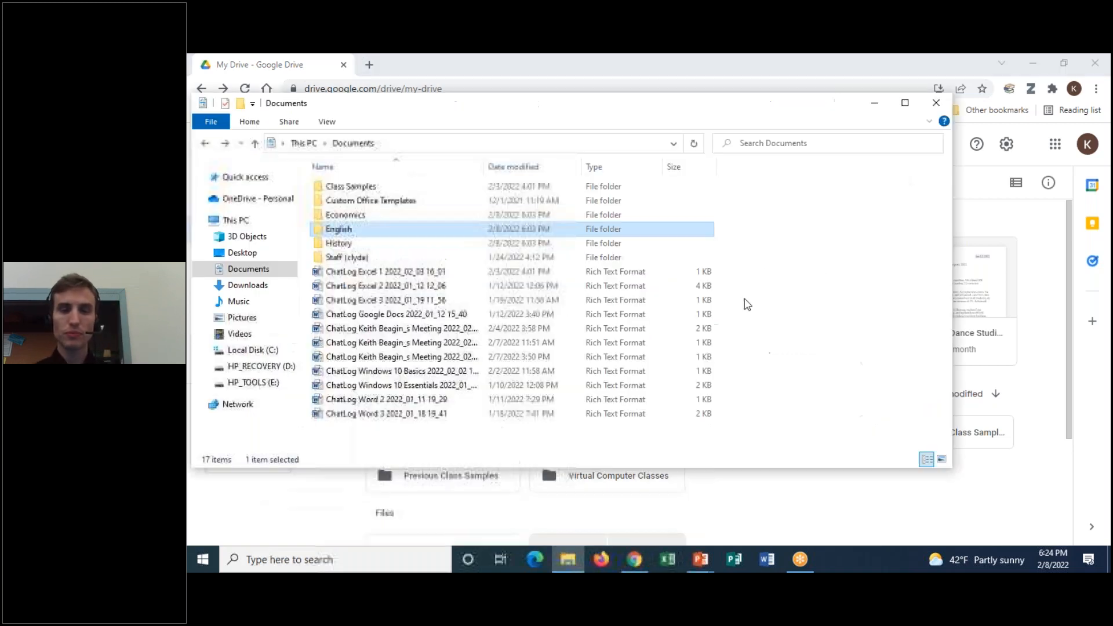
left_click_drag(450, 116, 550, 168)
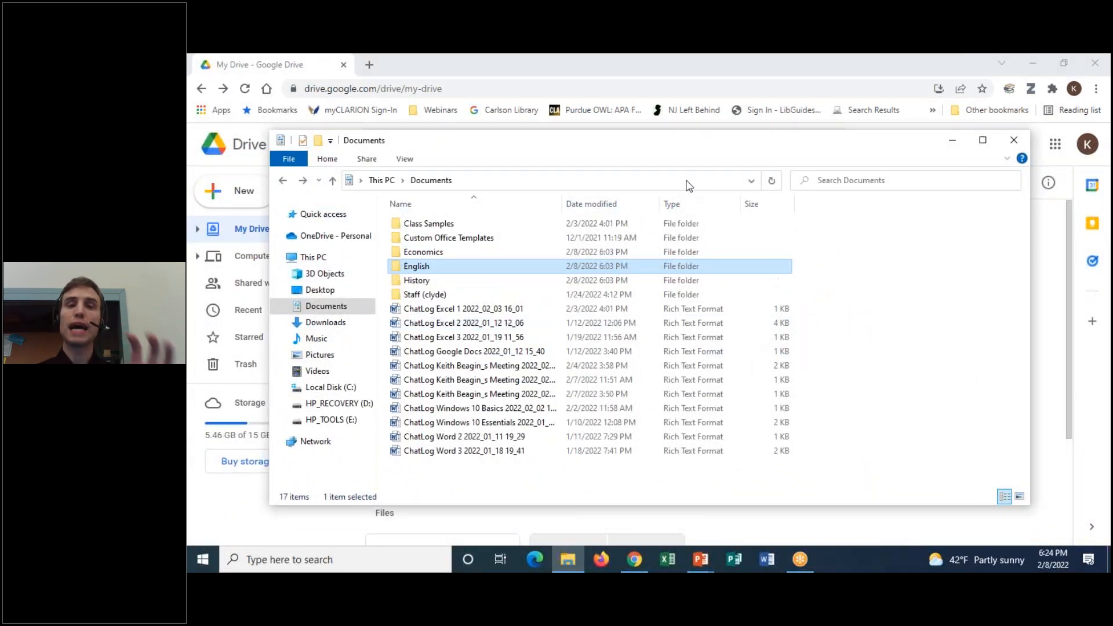
left_click_drag(652, 152, 546, 122)
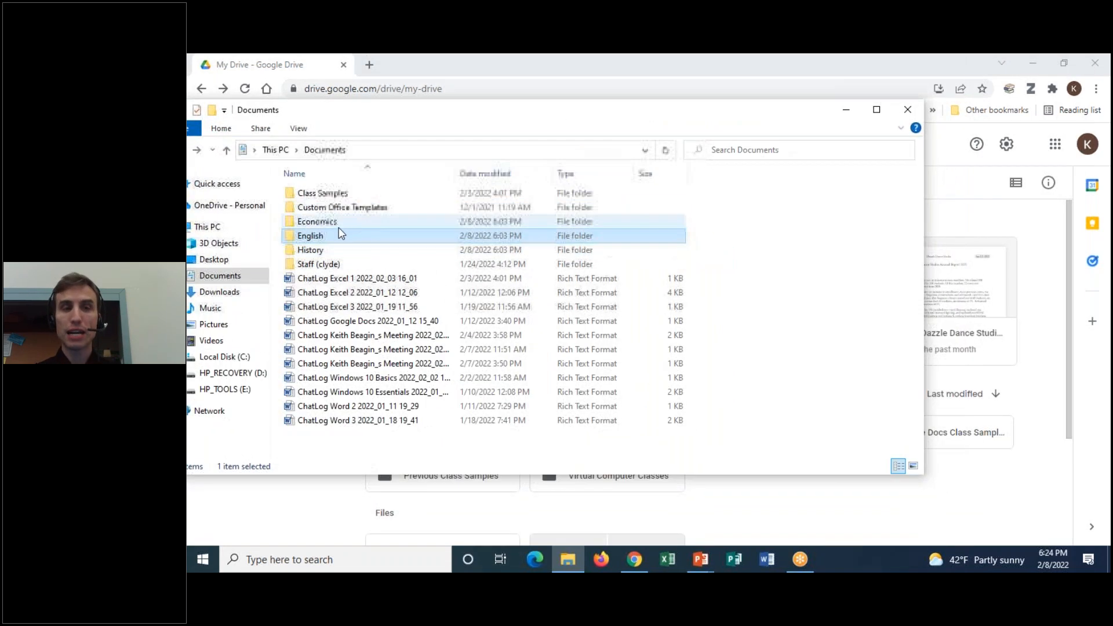
double_click(332, 234)
left_click(336, 195)
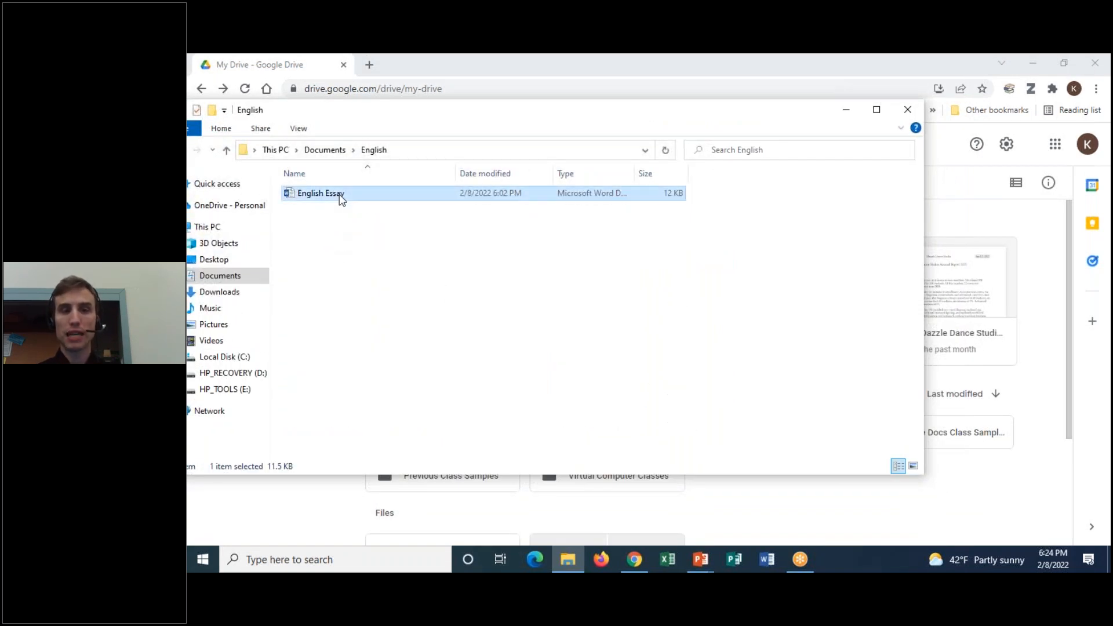
left_click_drag(343, 197, 967, 518)
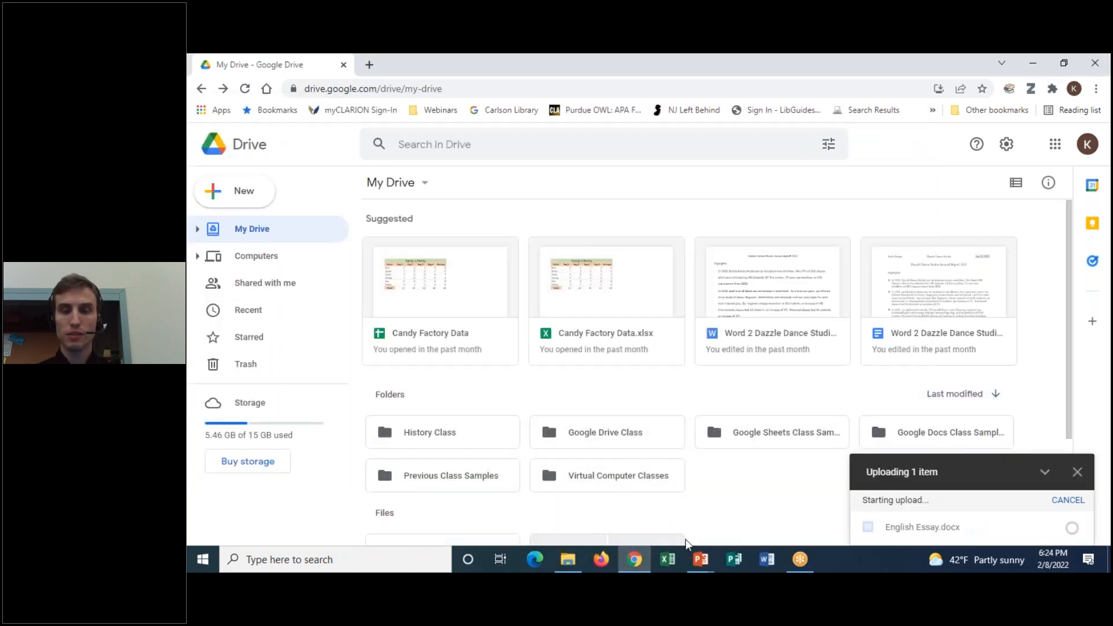
scroll(725, 452, "down", 3)
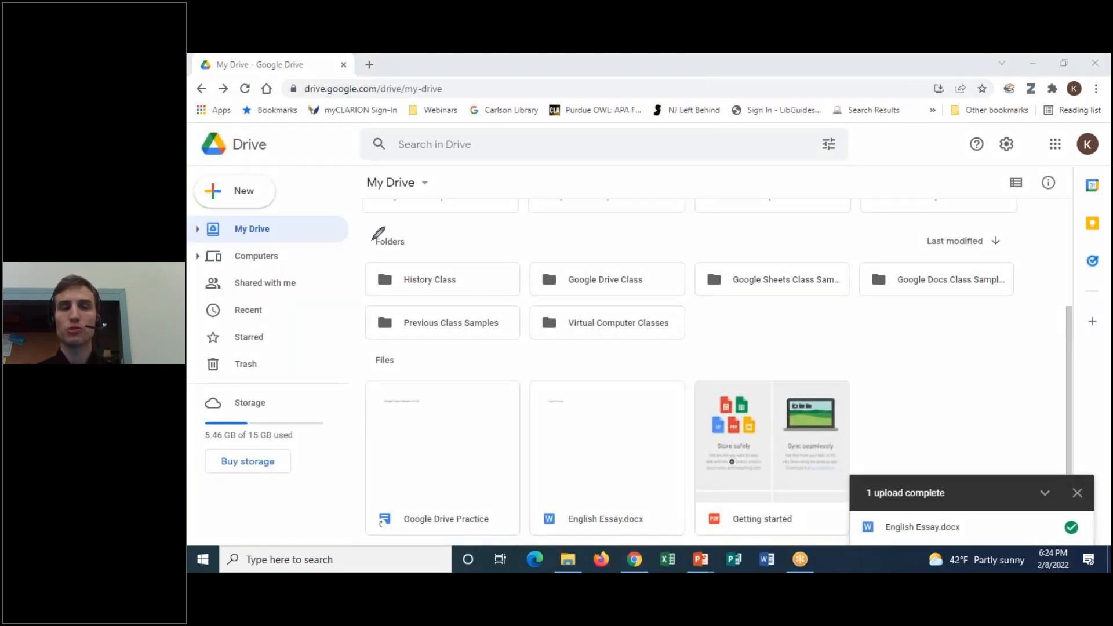
mouse_move(290, 177)
left_mouse_down()
mouse_move(264, 250)
mouse_move(282, 164)
left_mouse_up()
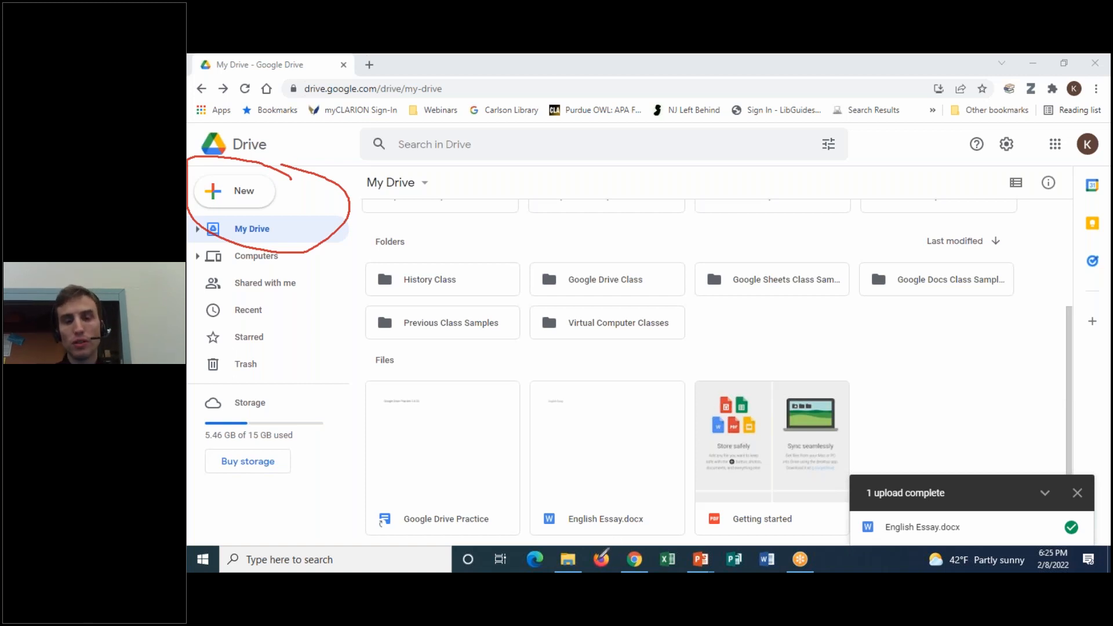
mouse_move(676, 387)
left_mouse_down()
mouse_move(574, 535)
mouse_move(721, 380)
mouse_move(680, 377)
left_mouse_up()
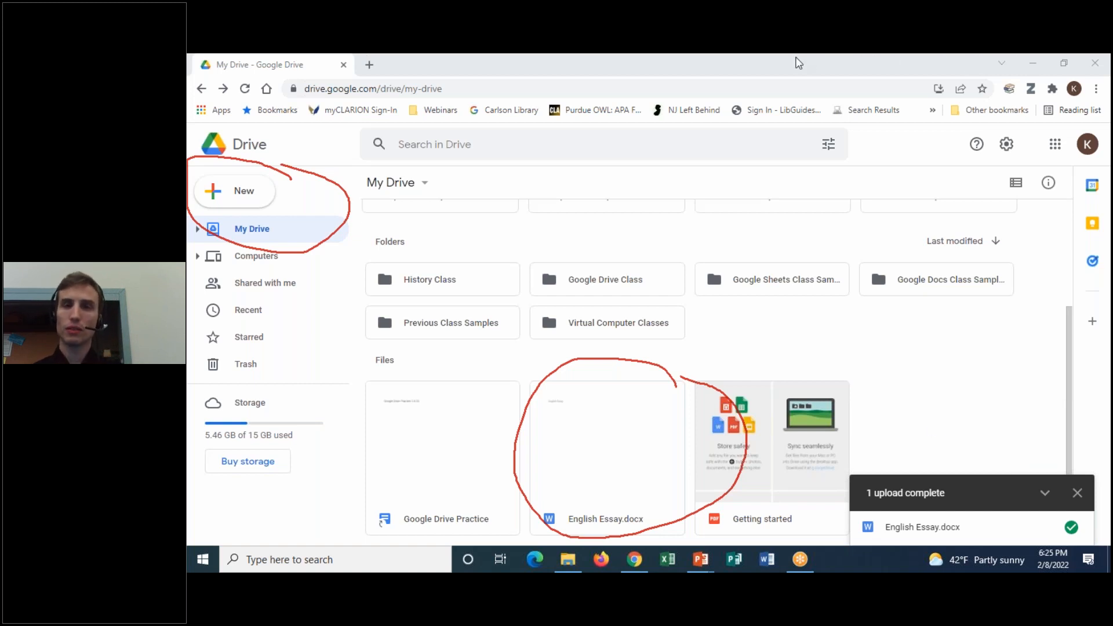
left_click(810, 147)
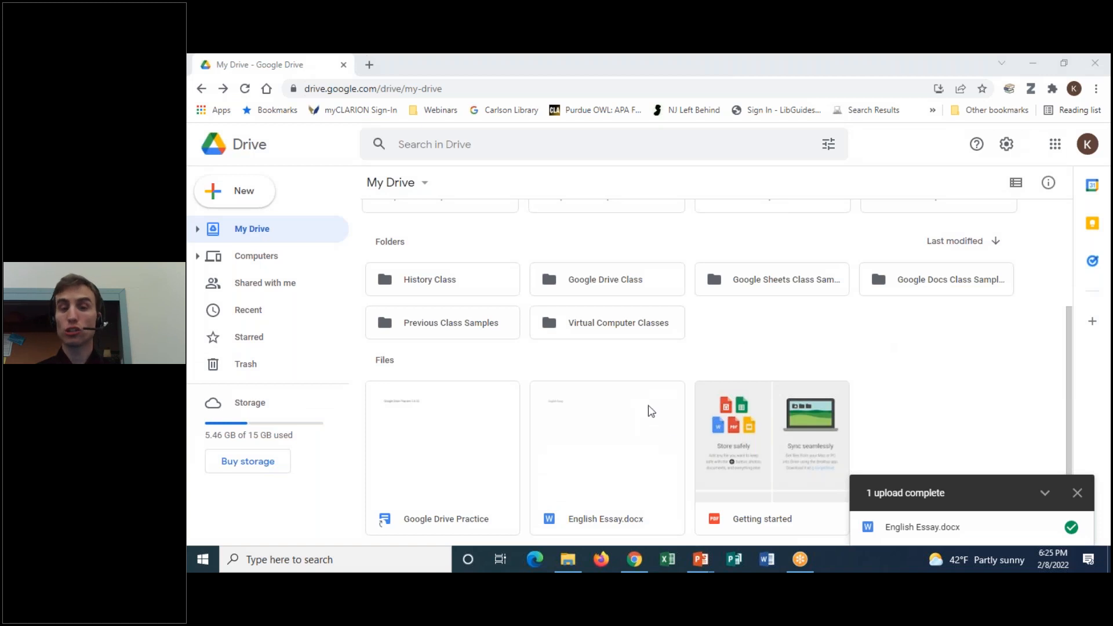
left_click(825, 345)
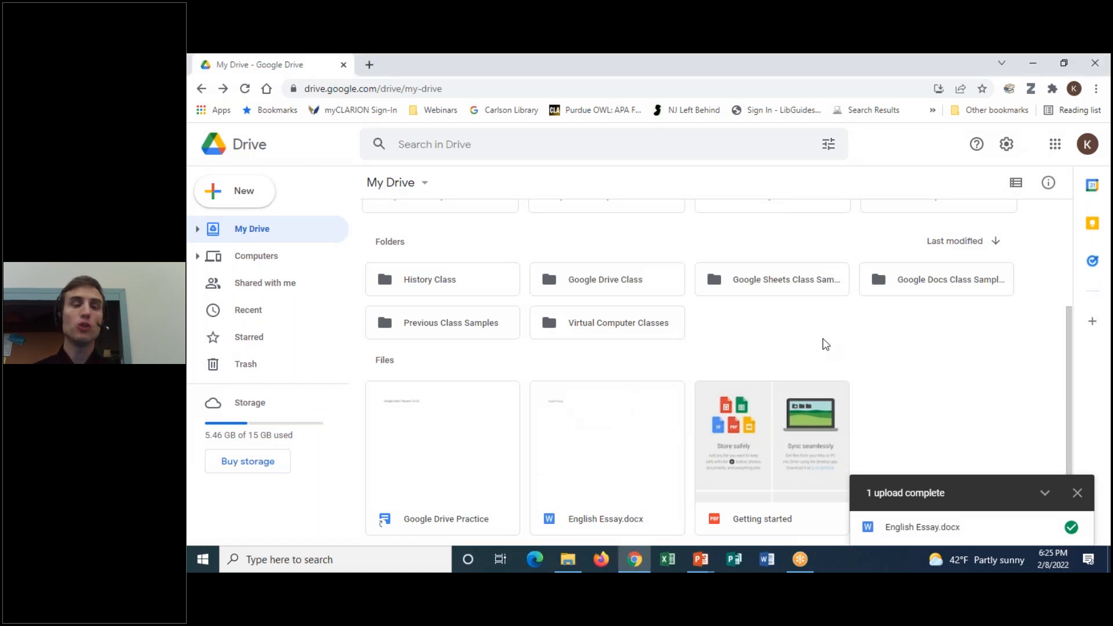
Create a new folder named 'English Class' in My Drive
left_click(255, 198)
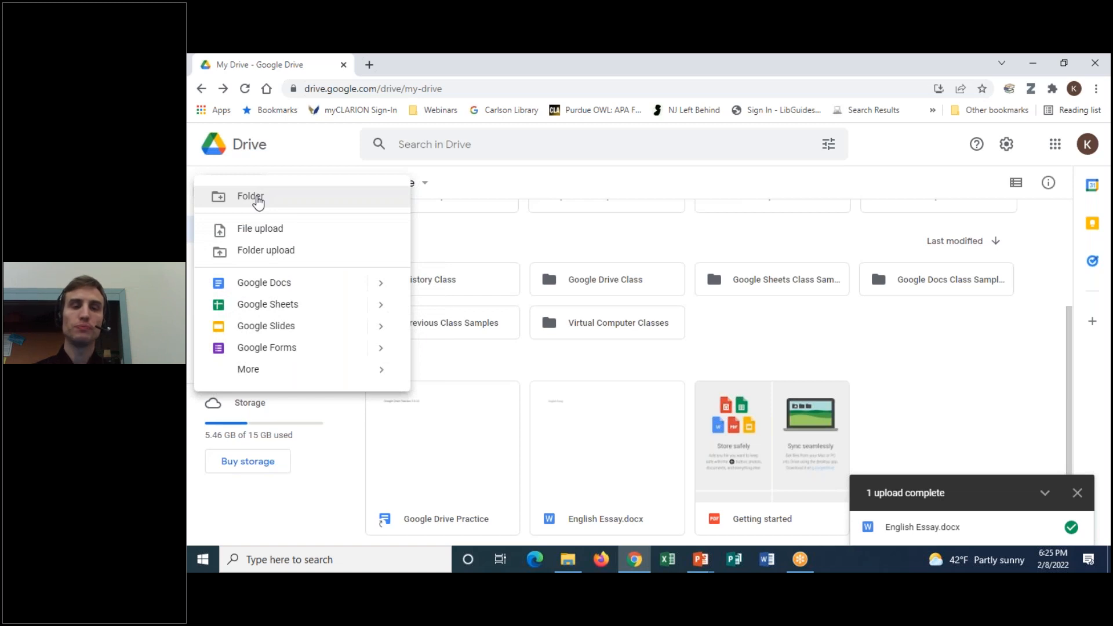
left_click(259, 200)
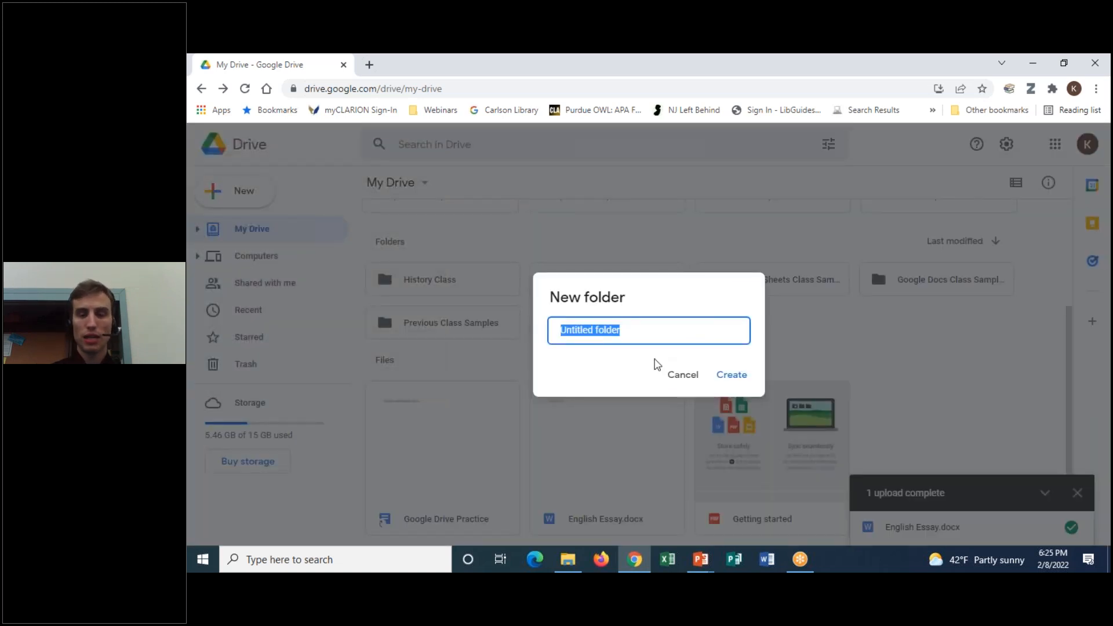
type("English Class")
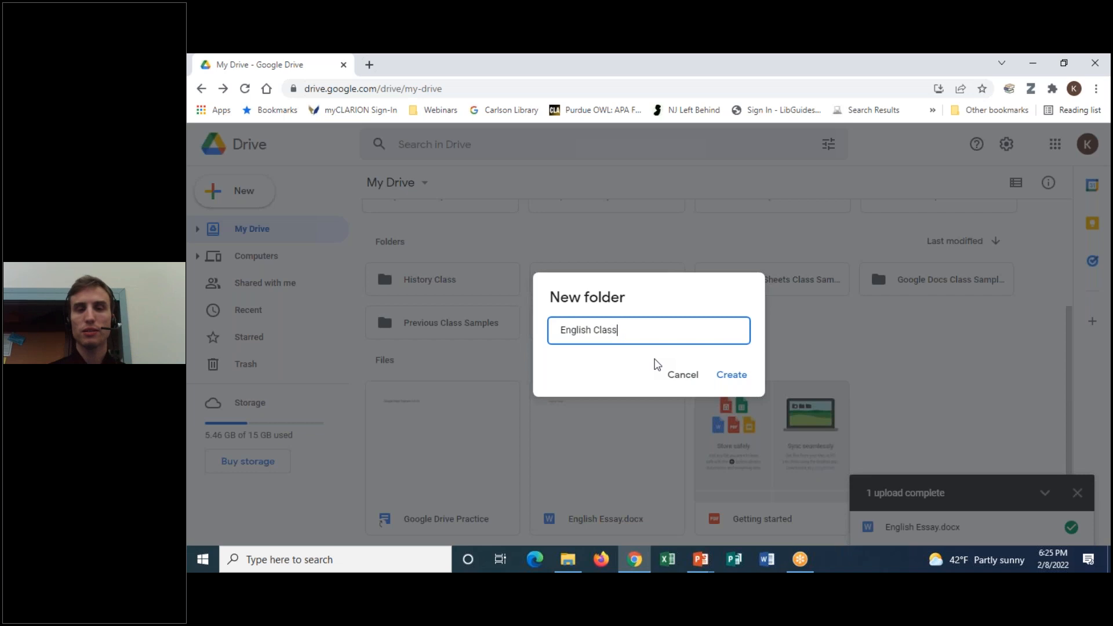
left_click(733, 375)
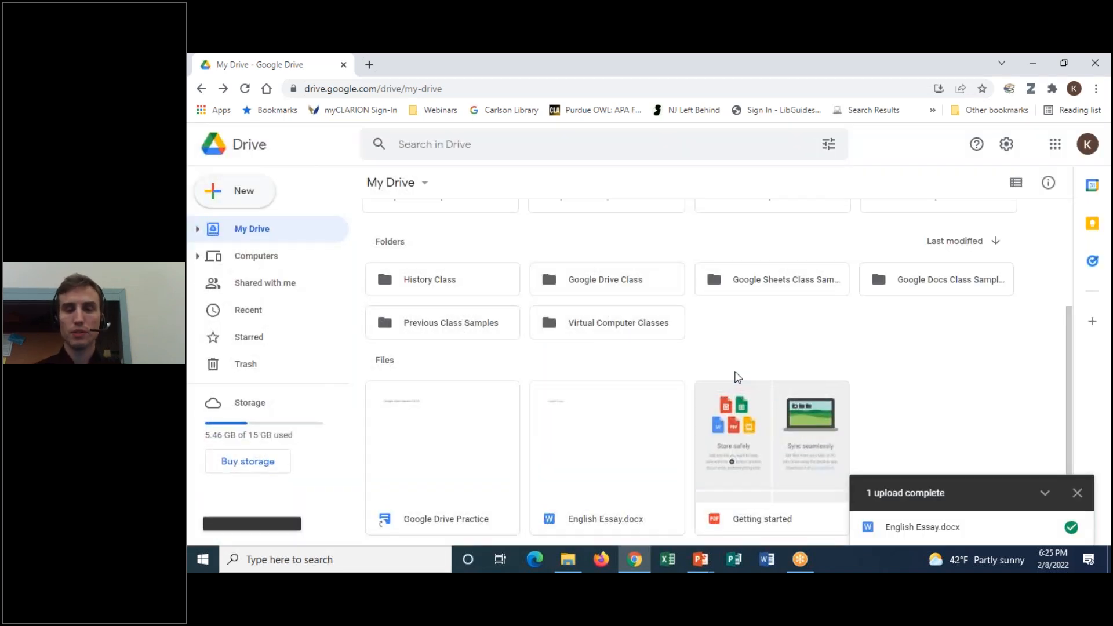
Move English Essay.docx into English Class and verify it arrived
scroll(643, 284, "down", 3)
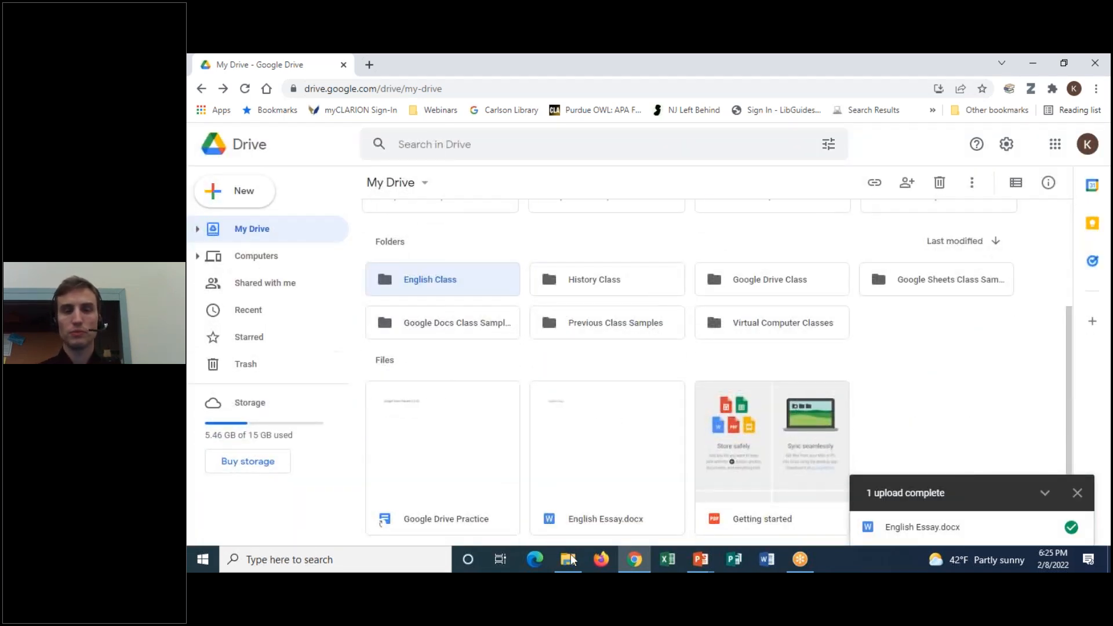
left_click_drag(583, 425, 433, 283)
double_click(426, 273)
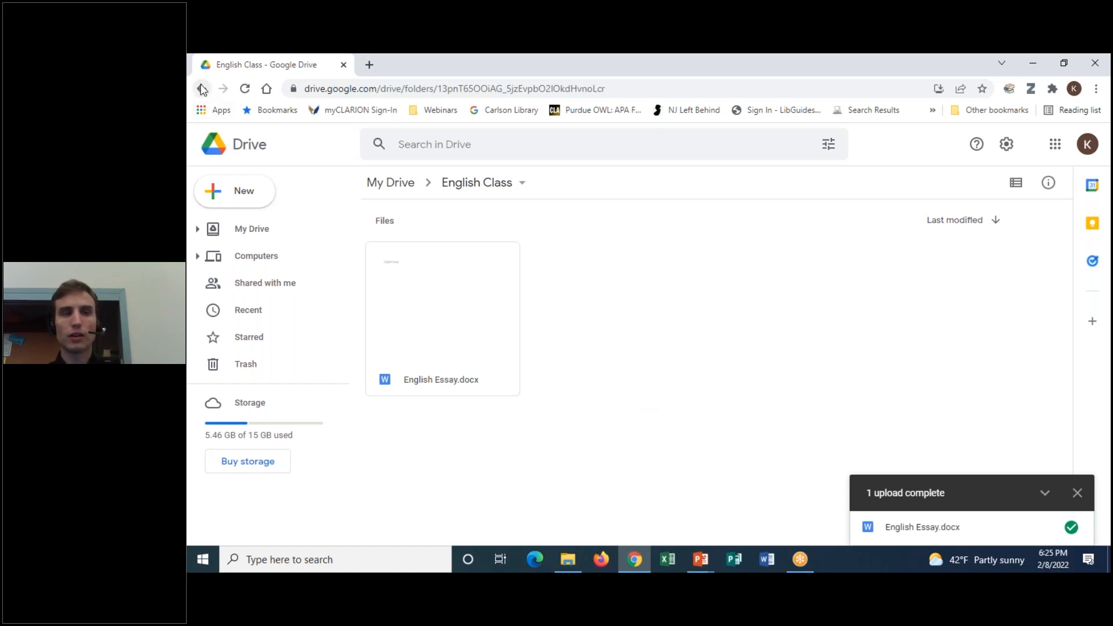
left_click(202, 89)
scroll(761, 363, "down", 3)
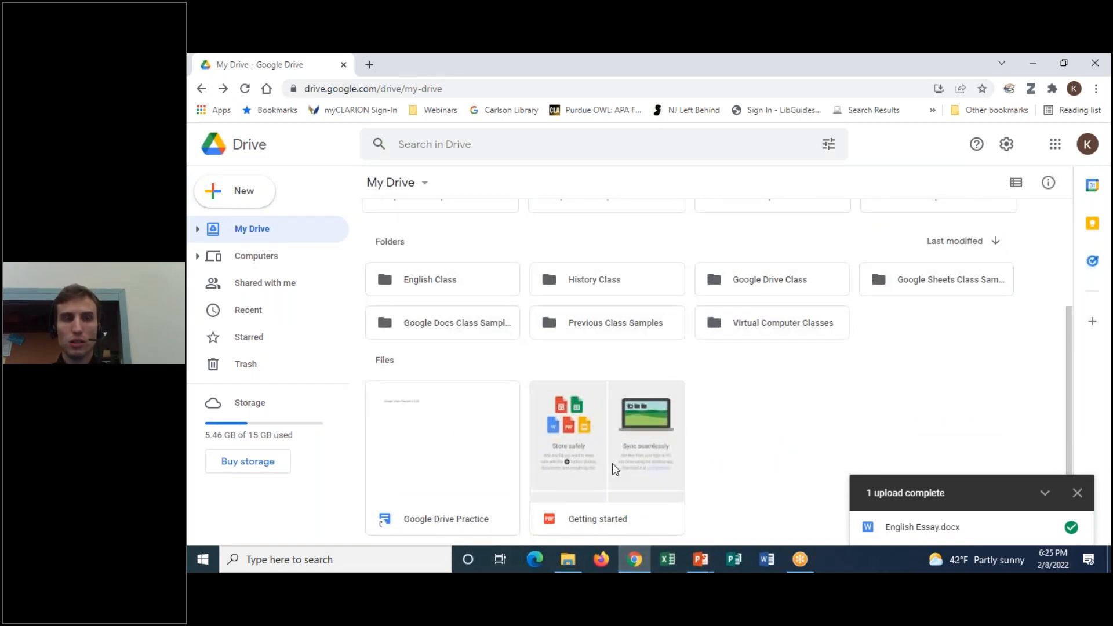
Check in File Explorer that Documents\Economics holds its two essays, then minimize Explorer
mouse_move(573, 559)
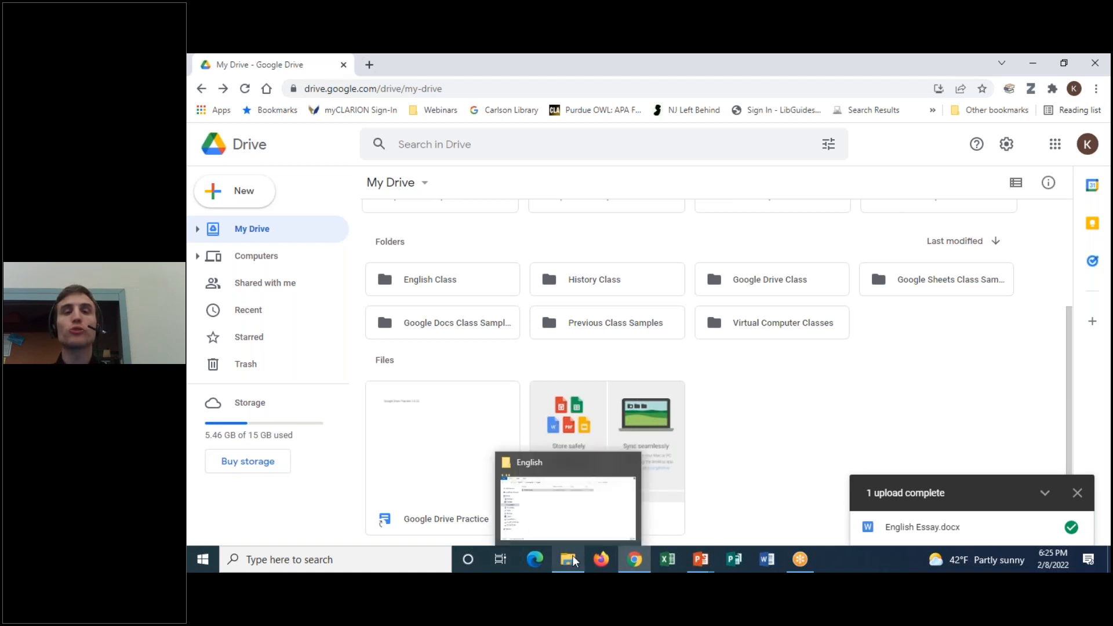
left_click(573, 556)
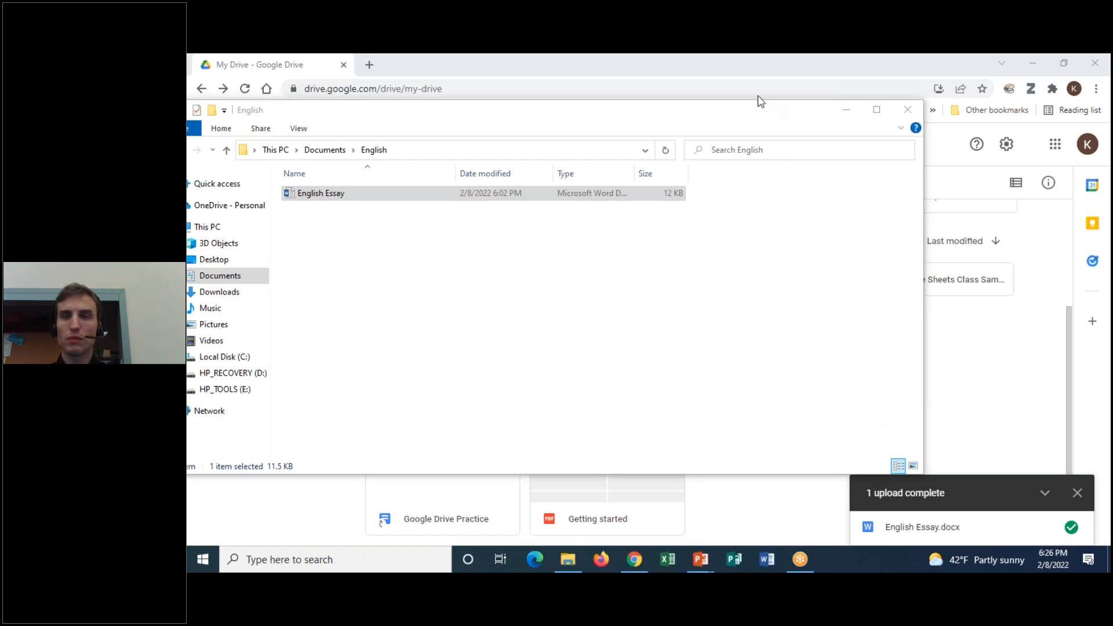
left_click_drag(379, 121, 420, 121)
left_click(220, 149)
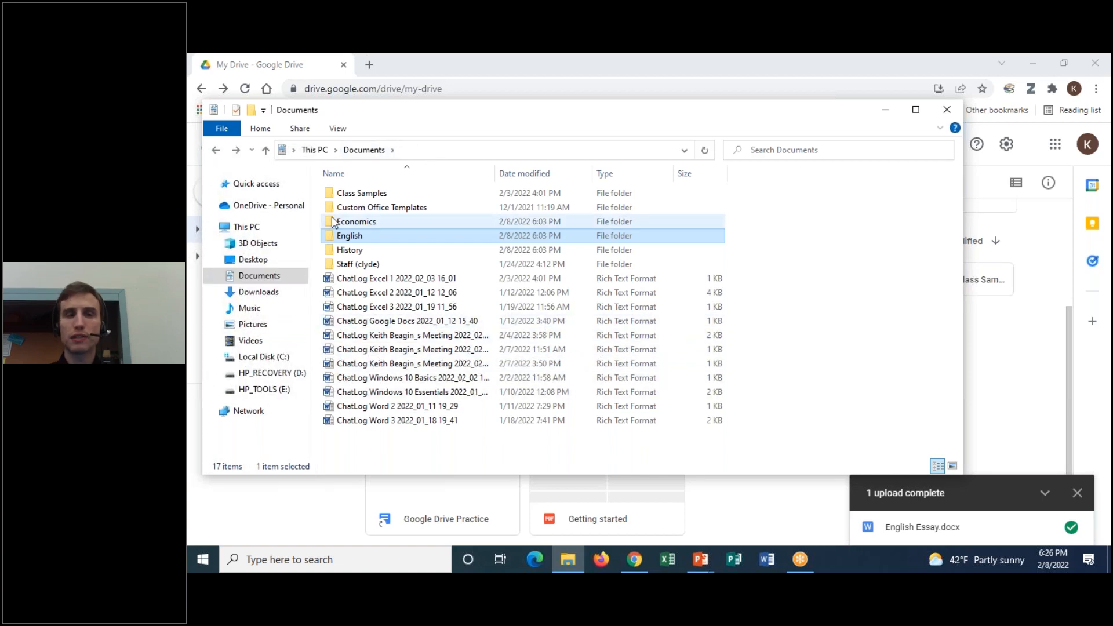
left_click(391, 221)
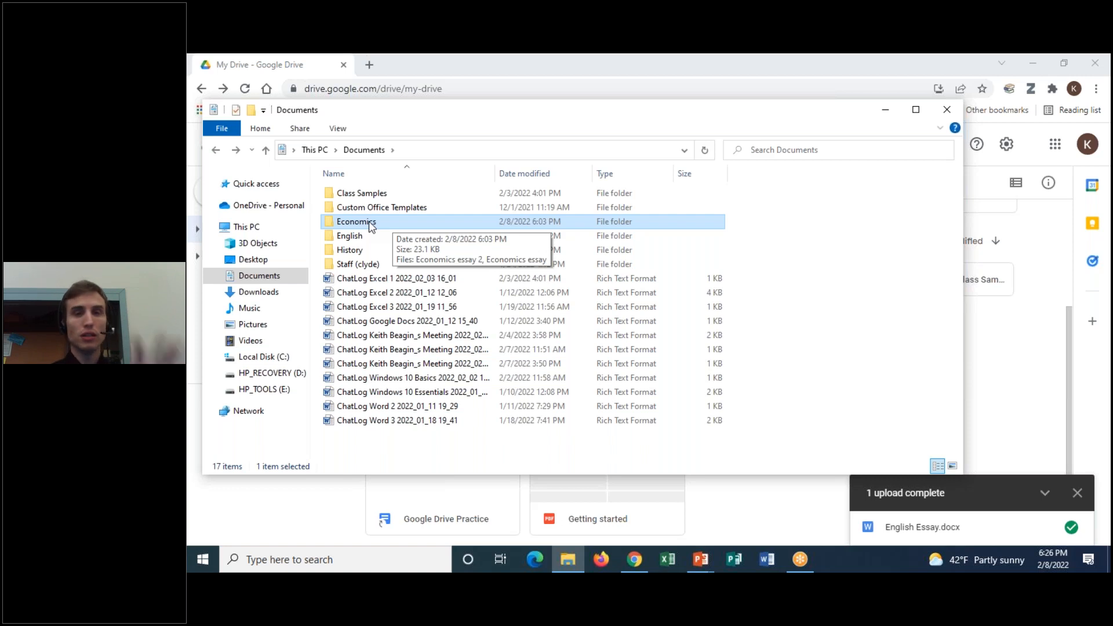
double_click(356, 221)
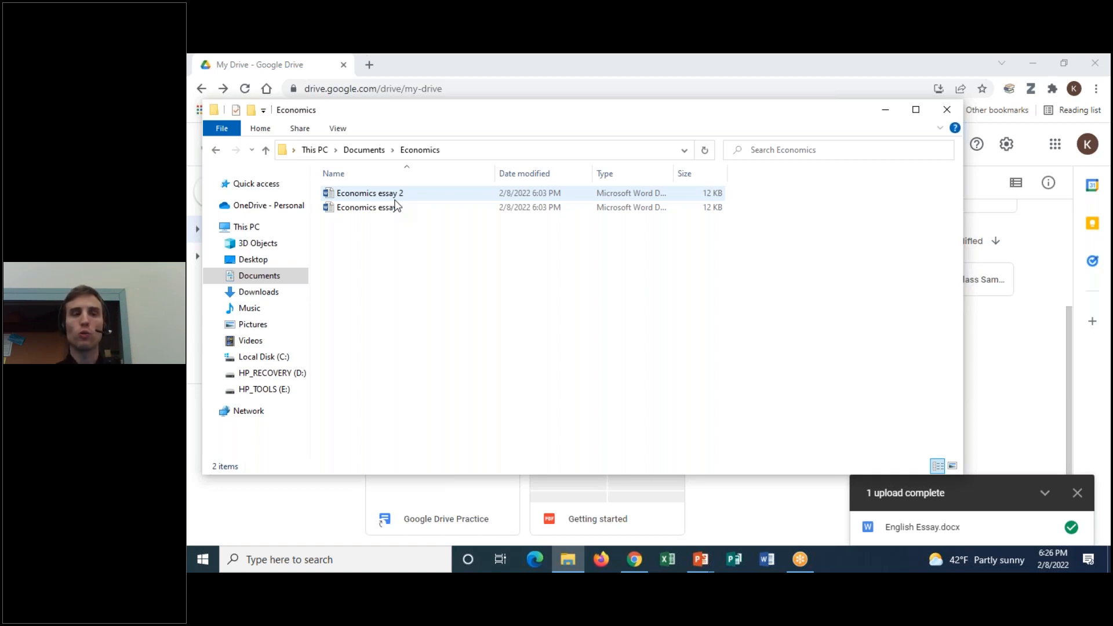
left_click(215, 151)
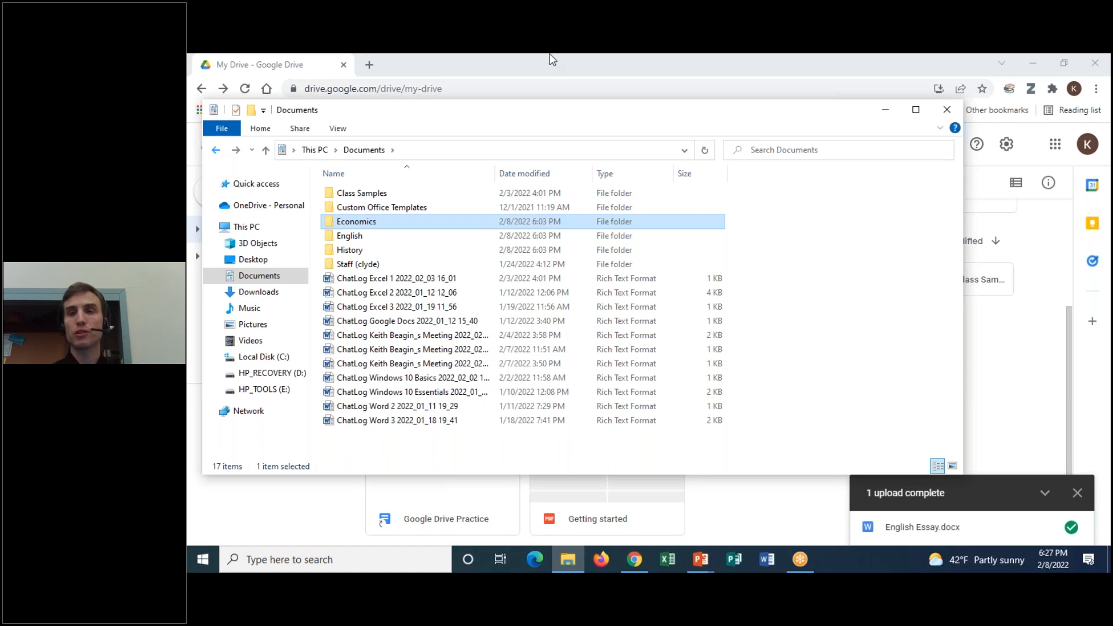
left_click(886, 111)
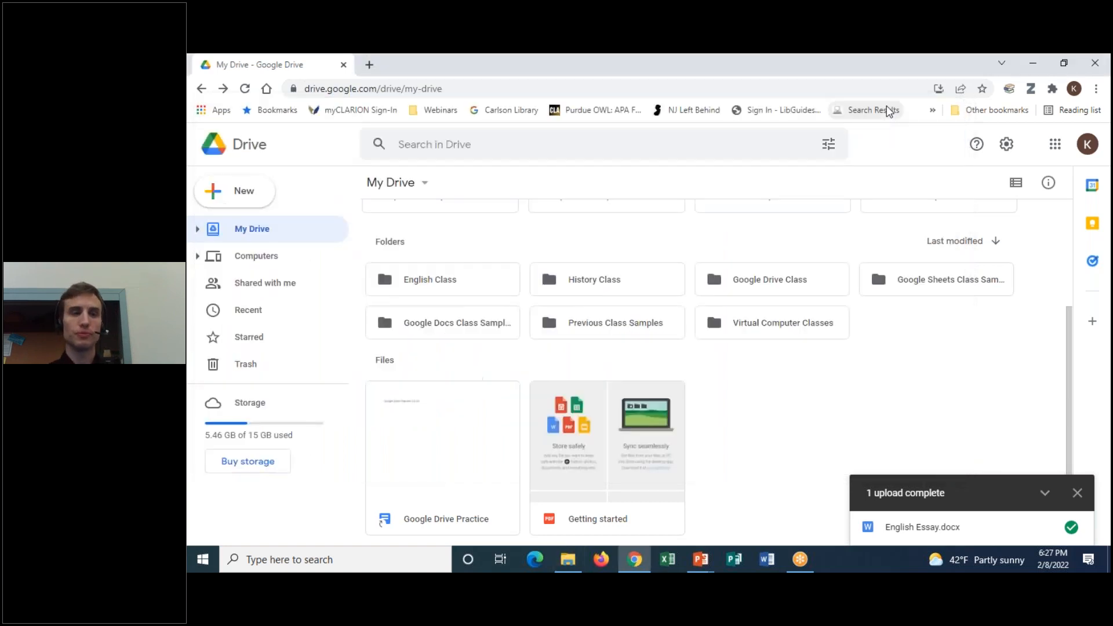
Upload the Documents\Economics folder into My Drive using Folder upload, confirming both files
left_click(269, 193)
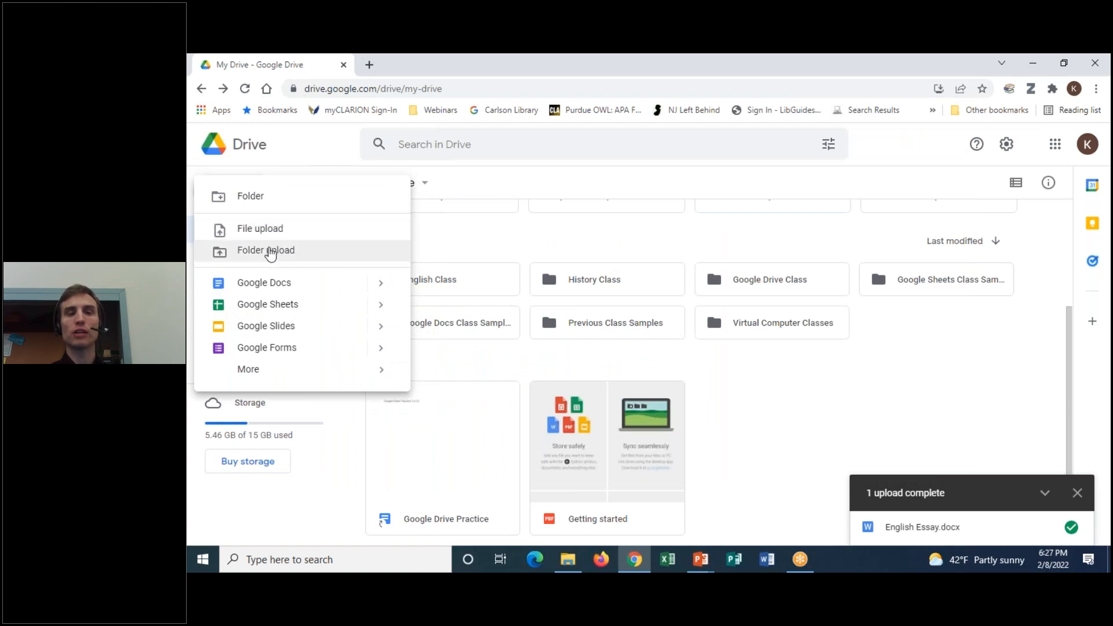
left_click(269, 253)
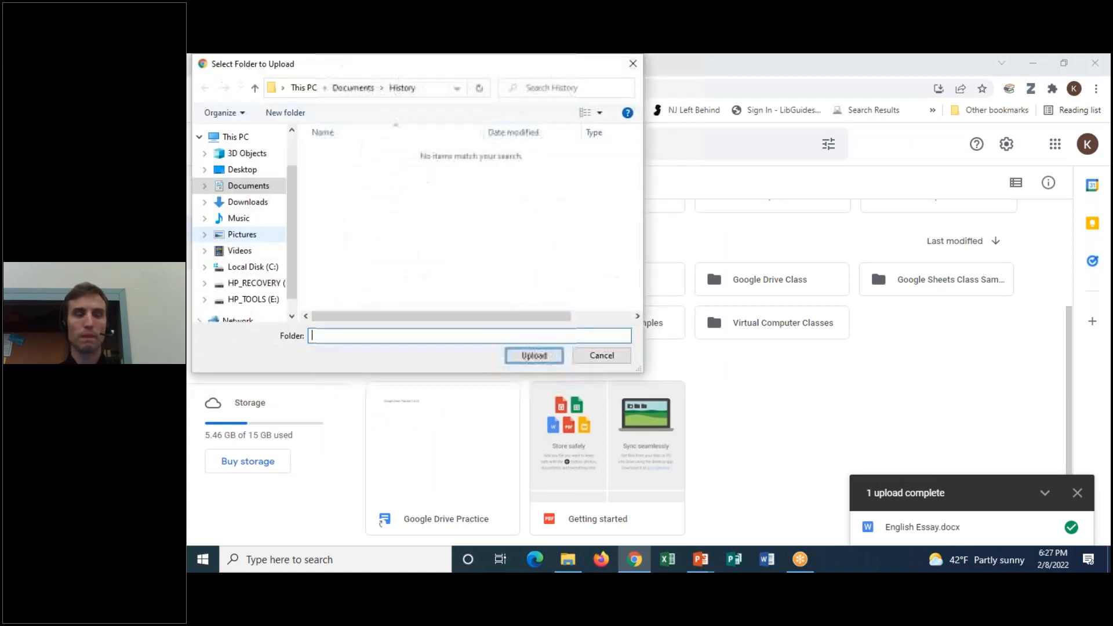
left_click(353, 88)
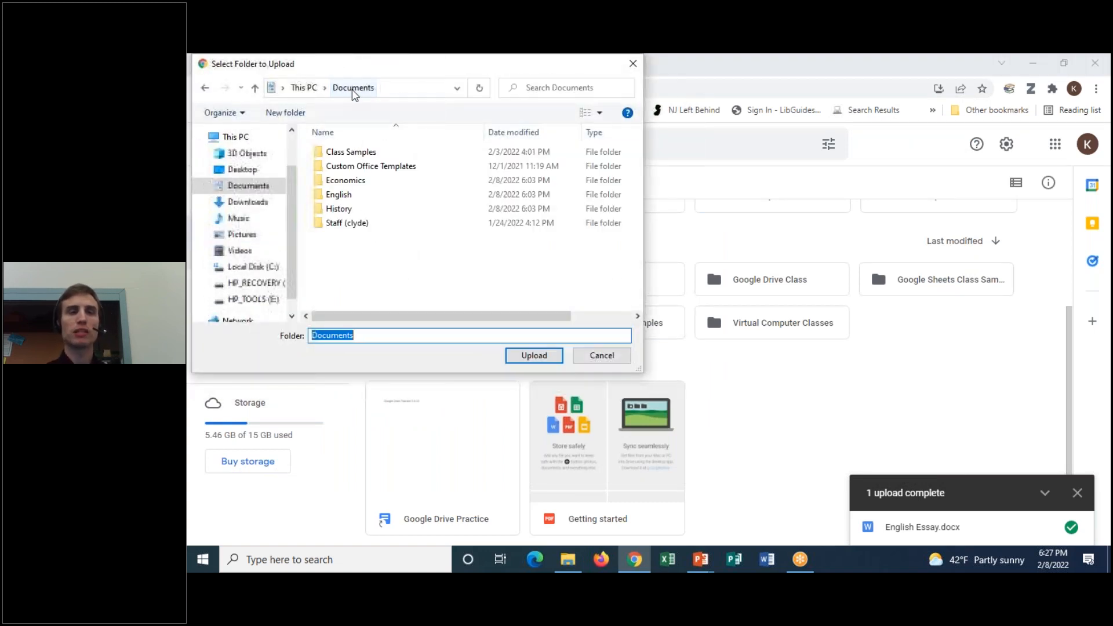
left_click(346, 182)
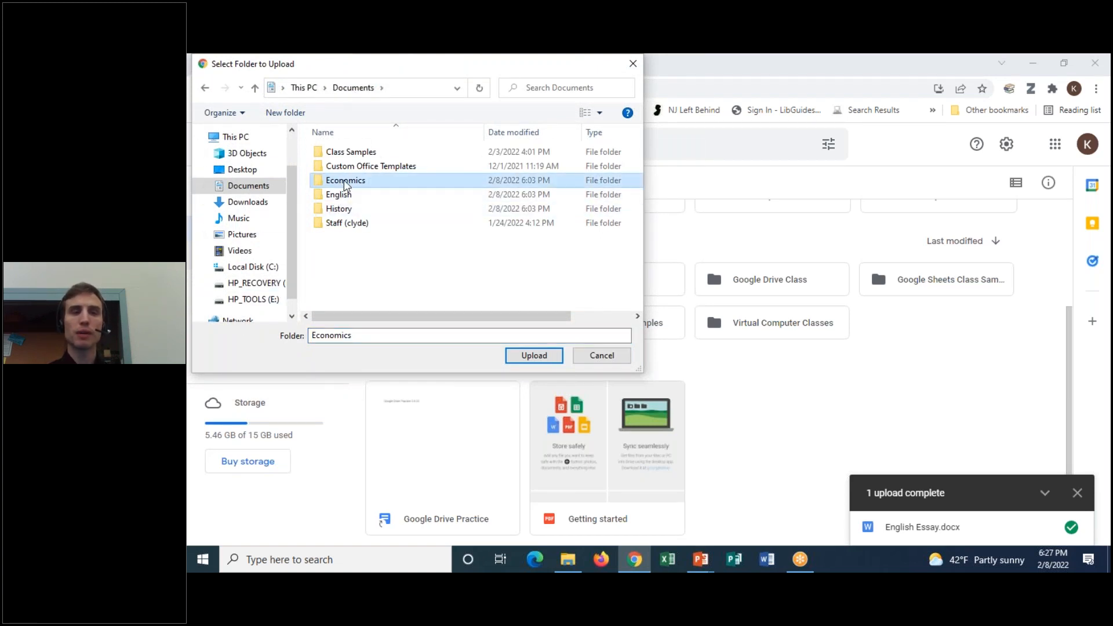
left_click(548, 359)
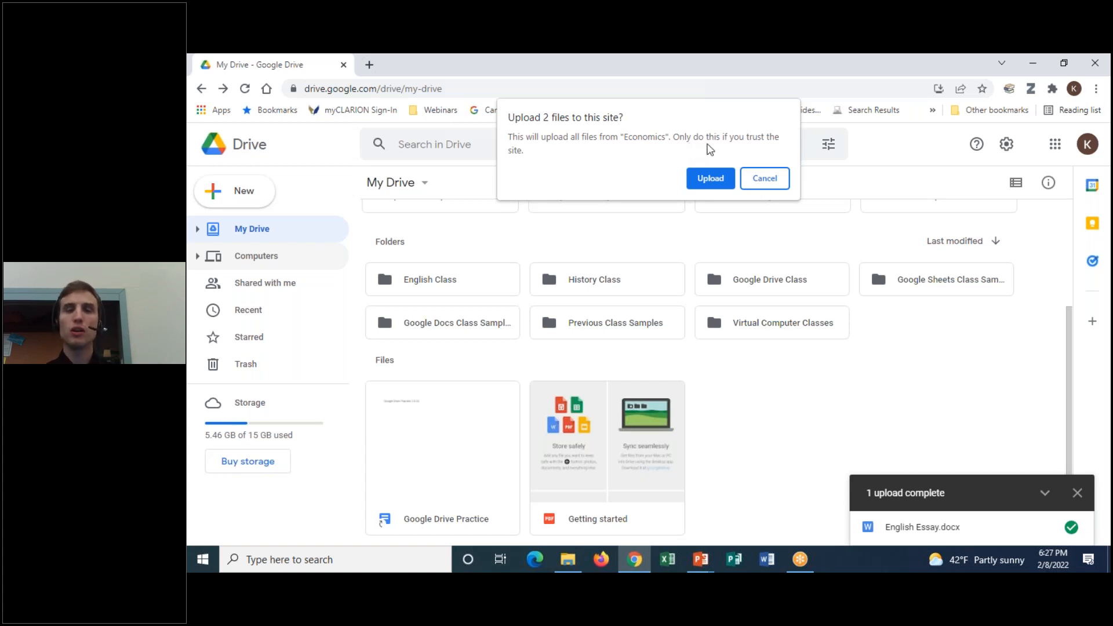
left_click(711, 178)
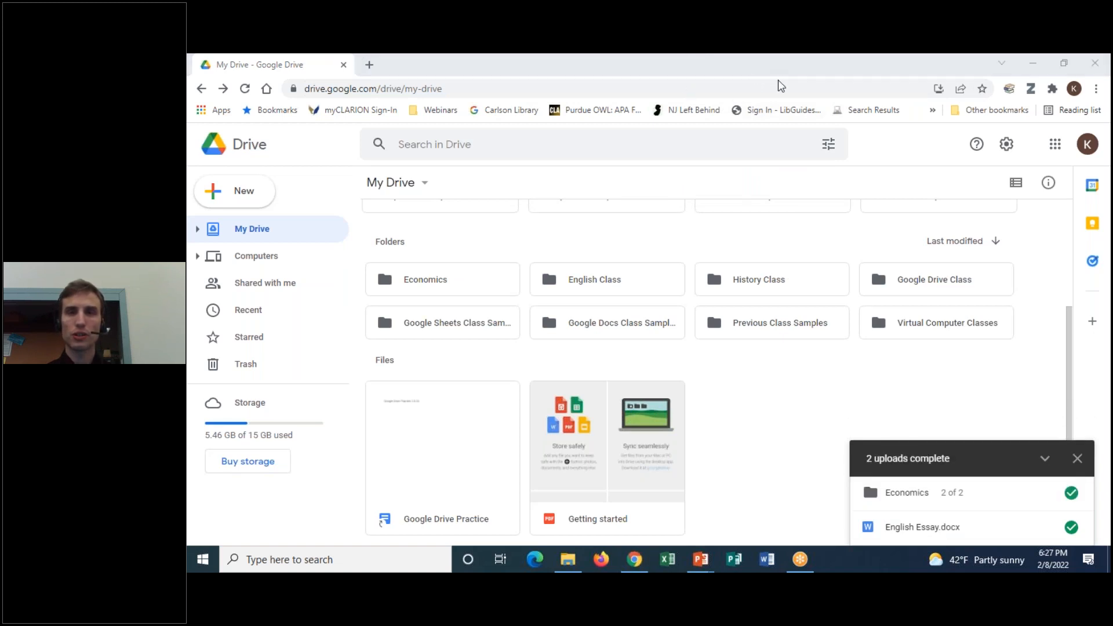
Verify the uploaded Economics folder holds both essays, then open its context menu
mouse_move(458, 253)
left_mouse_down()
mouse_move(398, 300)
mouse_move(456, 246)
left_mouse_up()
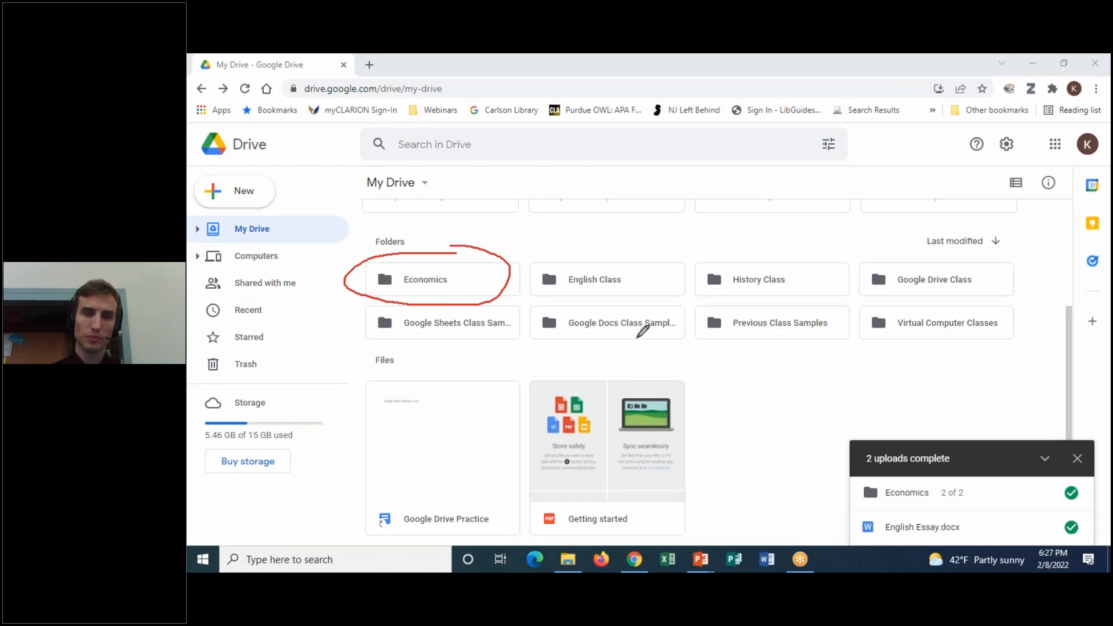
left_click(759, 149)
double_click(426, 280)
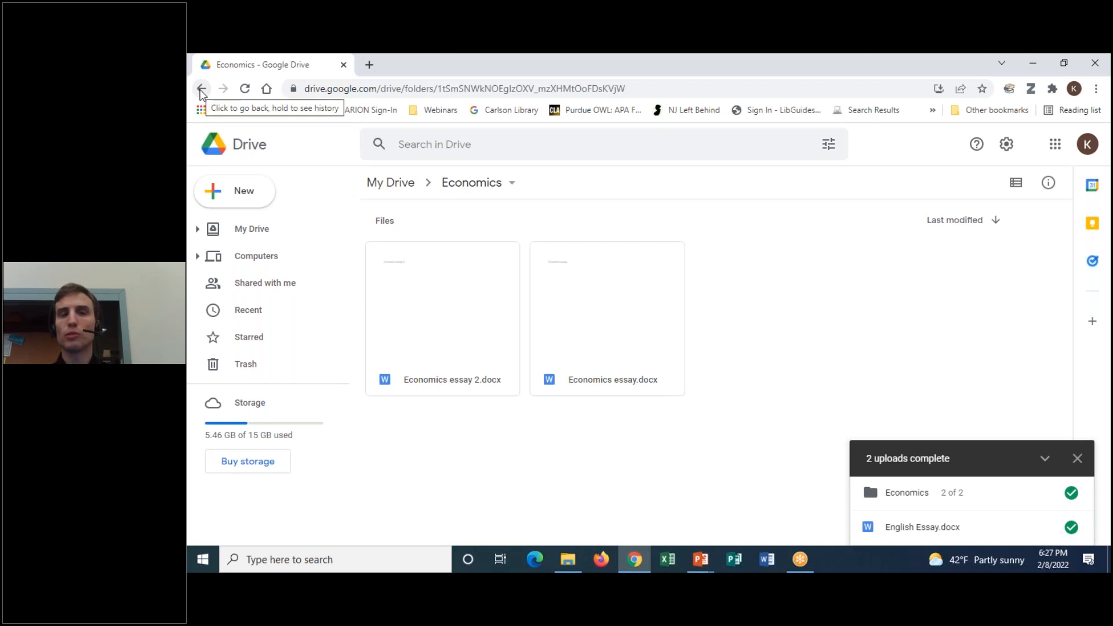
left_click(201, 90)
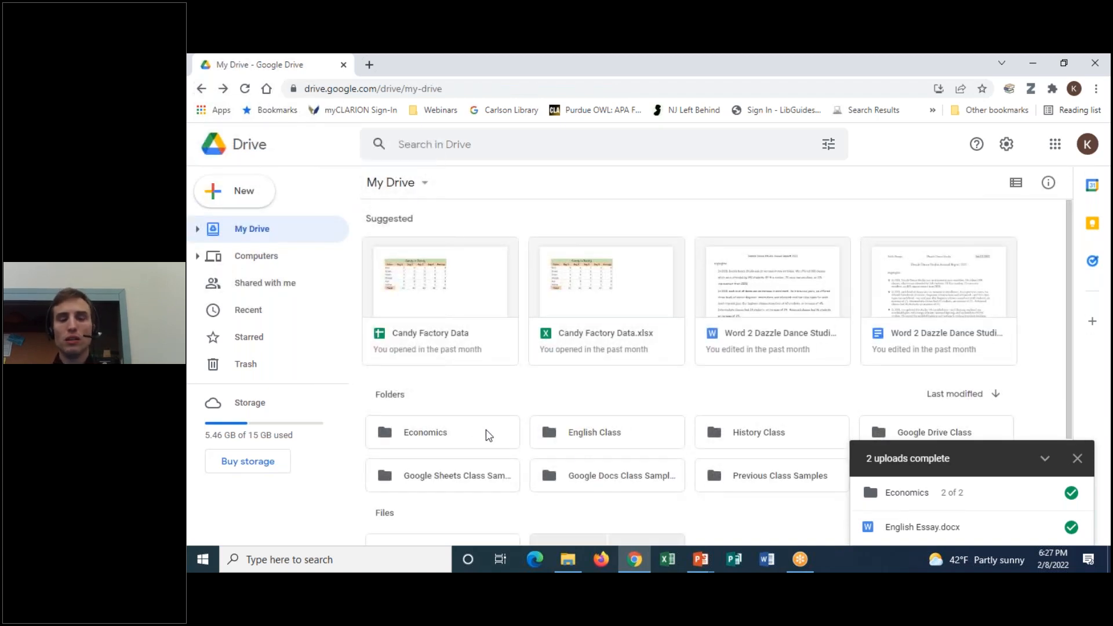
scroll(502, 429, "down", 3)
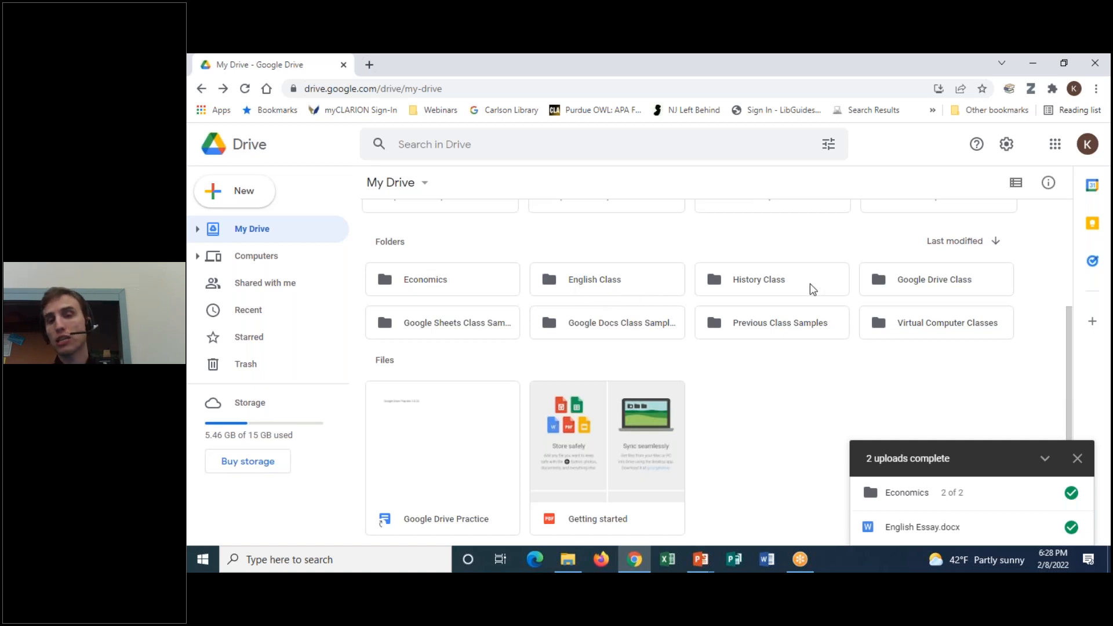
right_click(441, 283)
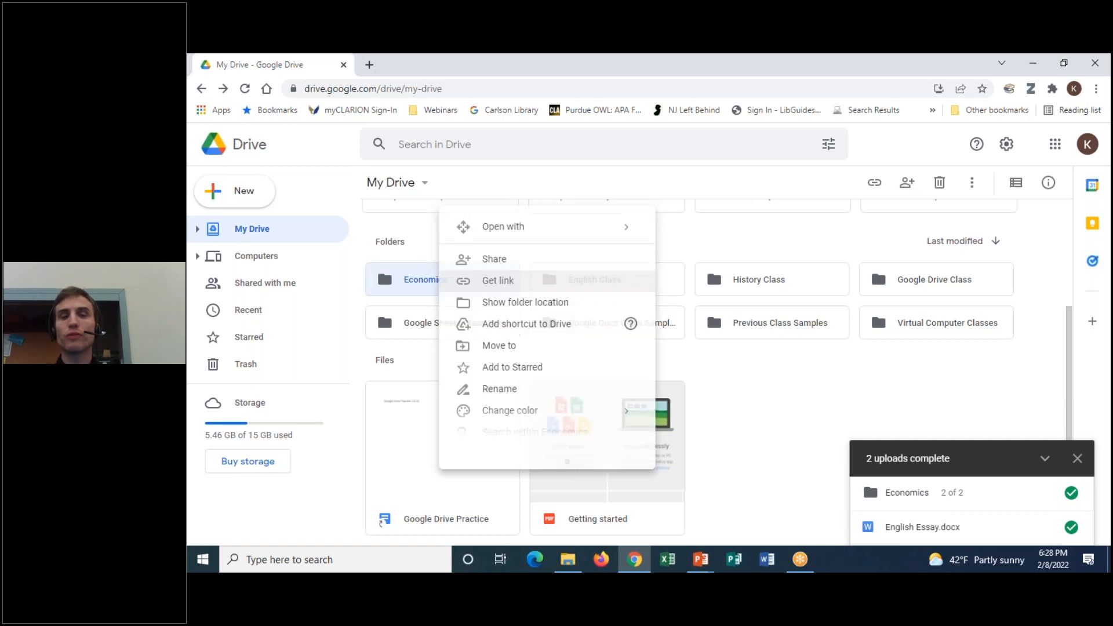
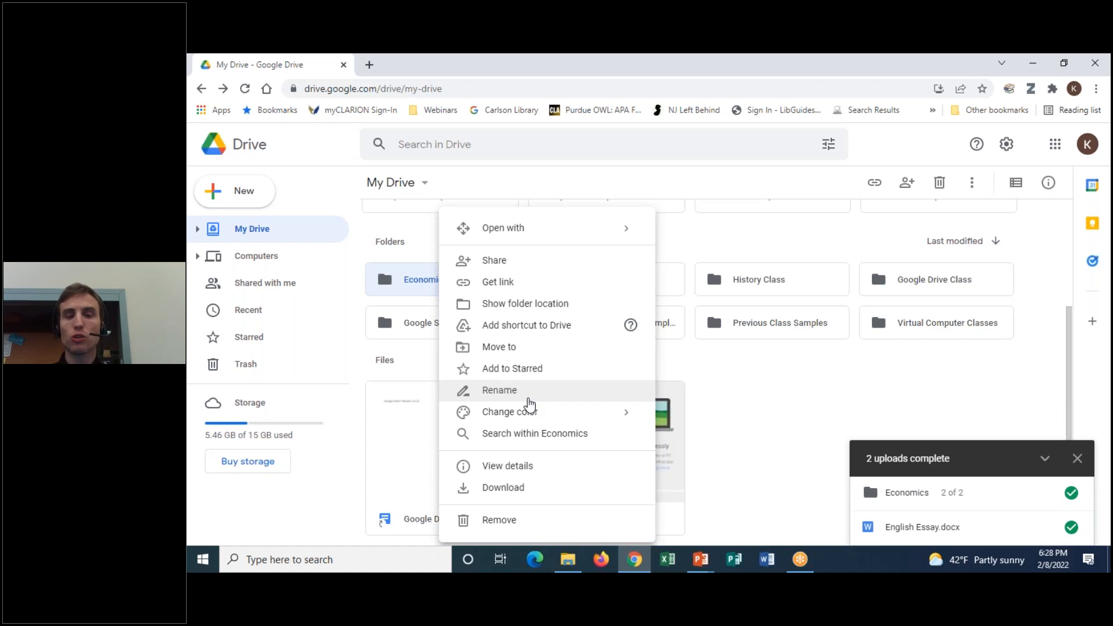
Rename the Economics folder to 'Economics Class' and dismiss the rename notice
left_click(500, 390)
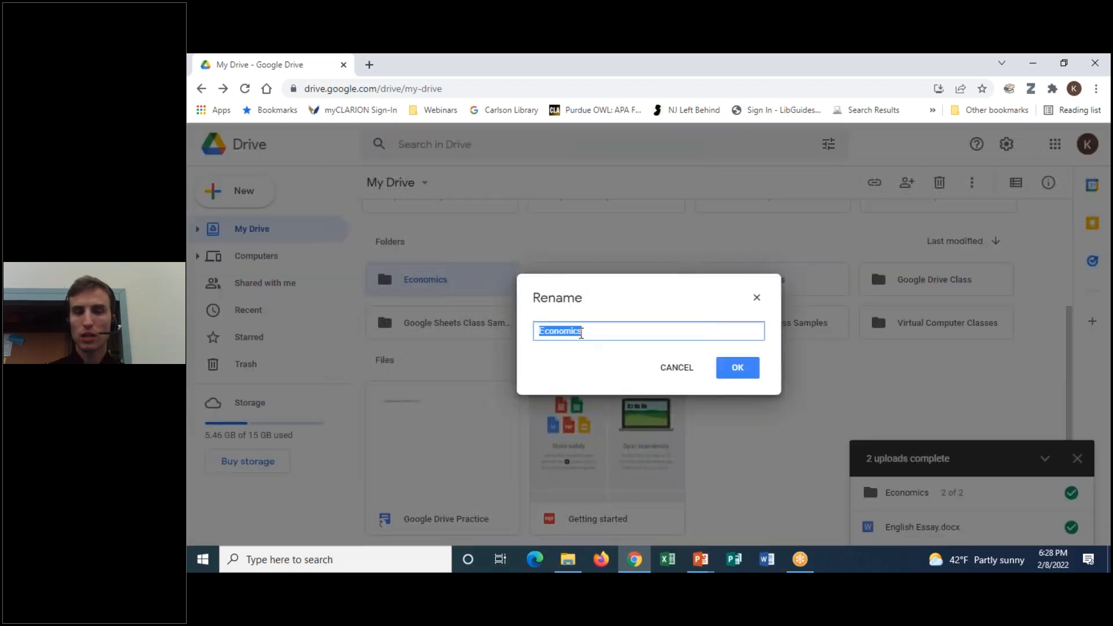
left_click(582, 334)
type("Class")
left_click(752, 370)
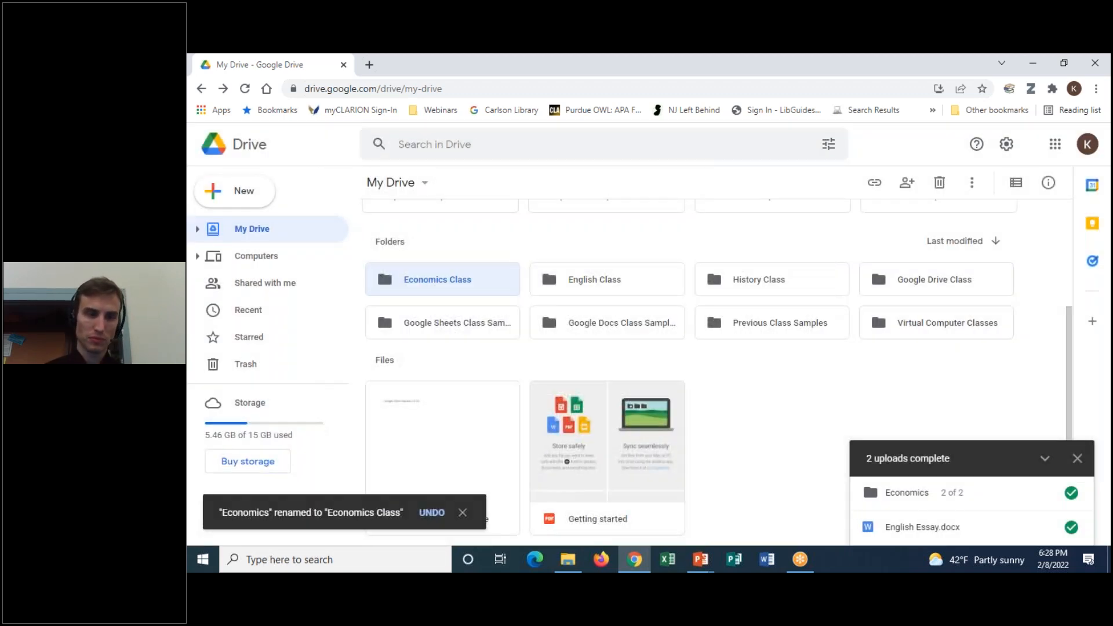
left_click(462, 513)
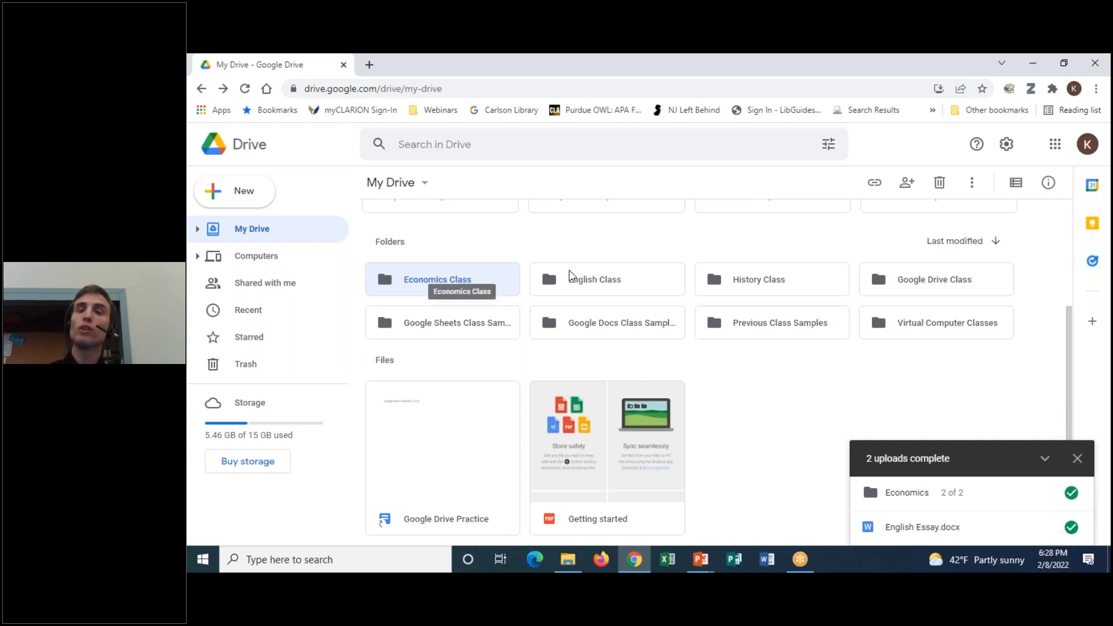
right_click(471, 283)
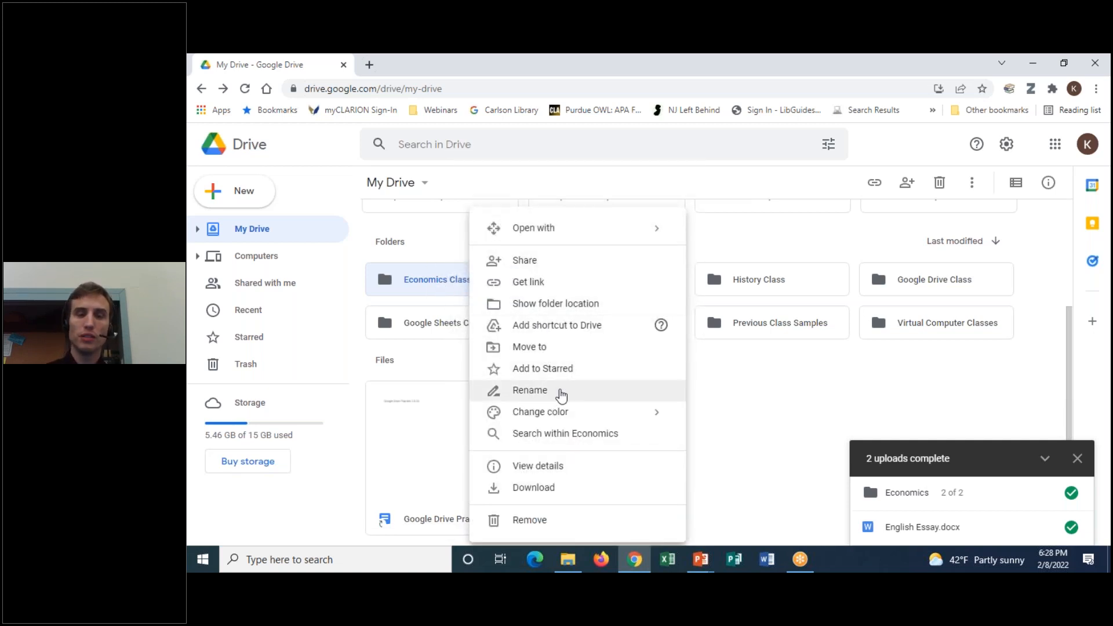
mouse_move(560, 413)
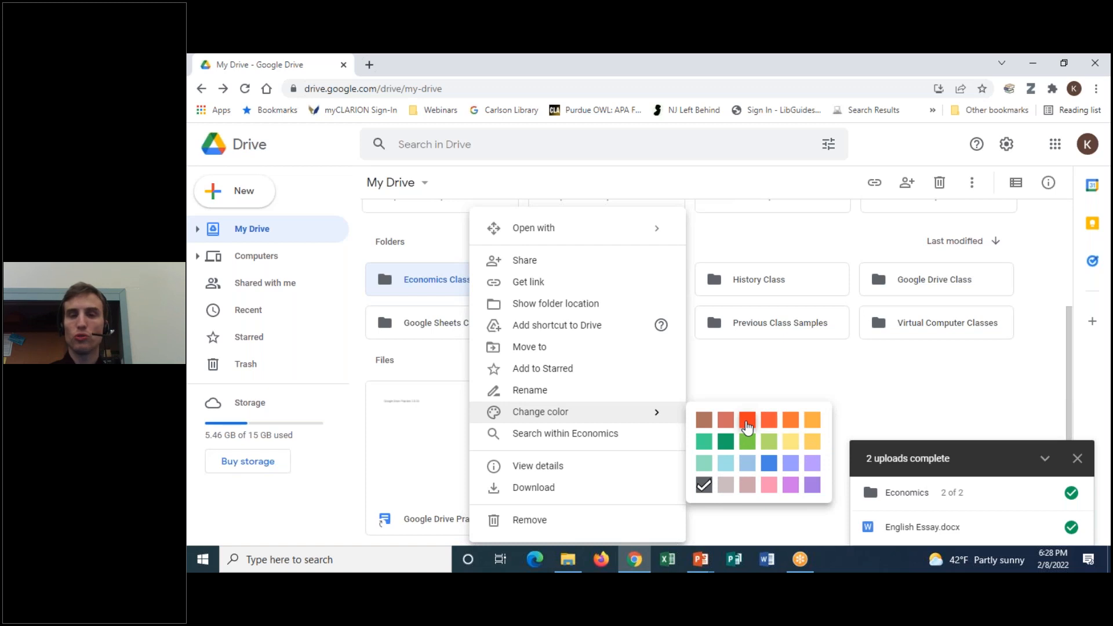
left_click(828, 373)
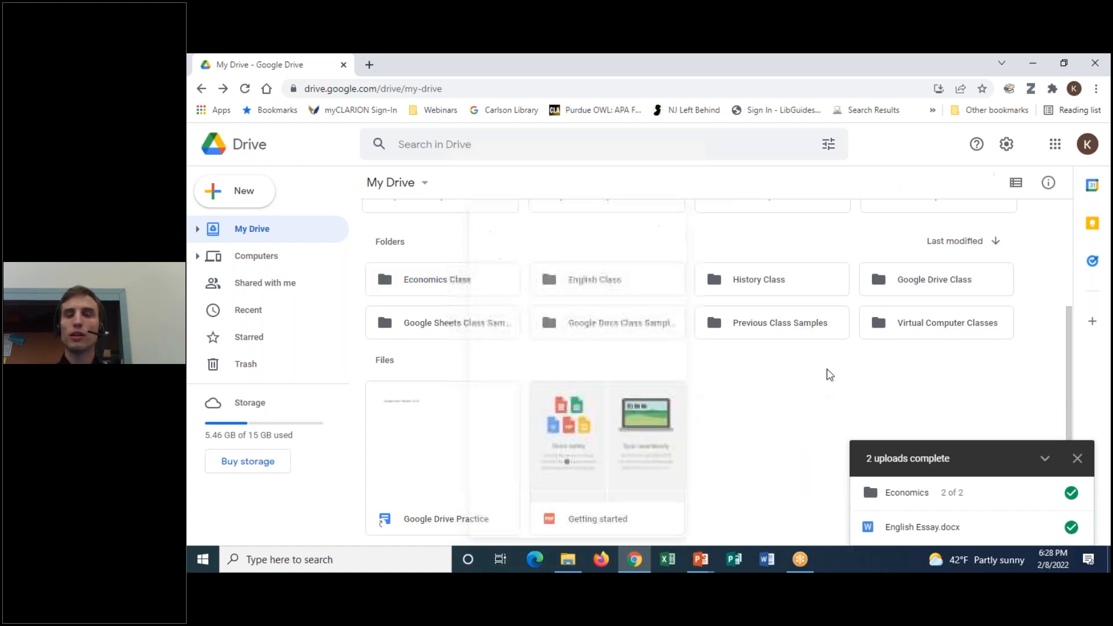
left_click(742, 59)
left_click(766, 93)
mouse_move(469, 256)
left_mouse_down()
mouse_move(362, 252)
mouse_move(349, 287)
mouse_move(754, 302)
mouse_move(758, 240)
mouse_move(417, 259)
left_mouse_up()
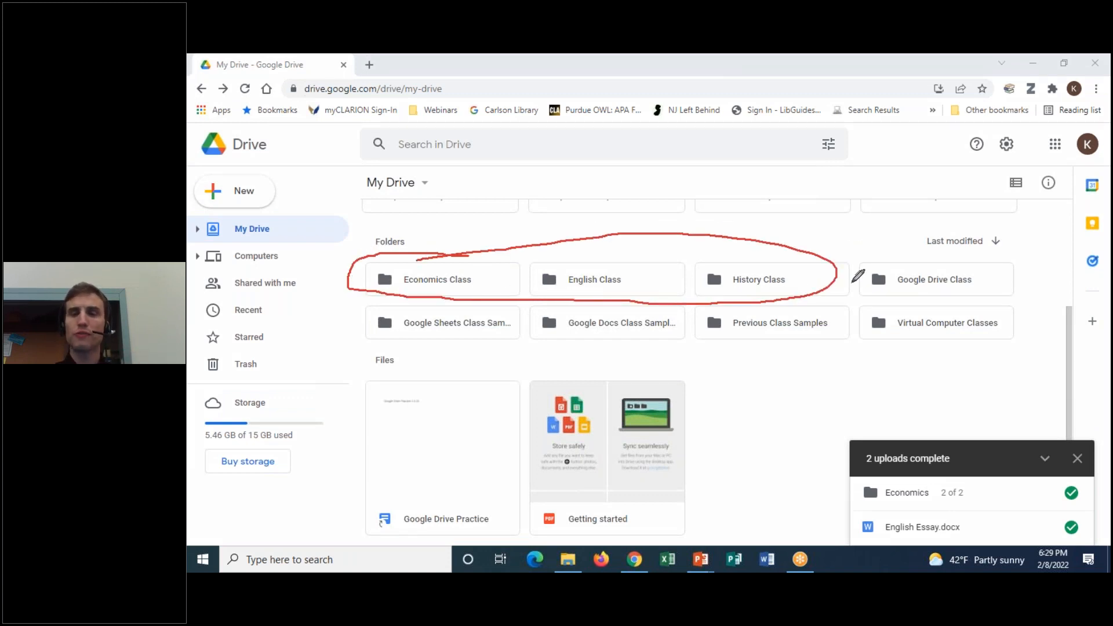
mouse_move(812, 305)
left_mouse_down()
mouse_move(756, 300)
mouse_move(827, 347)
mouse_move(800, 287)
left_mouse_up()
mouse_move(649, 299)
left_mouse_down()
mouse_move(538, 318)
mouse_move(574, 302)
left_mouse_up()
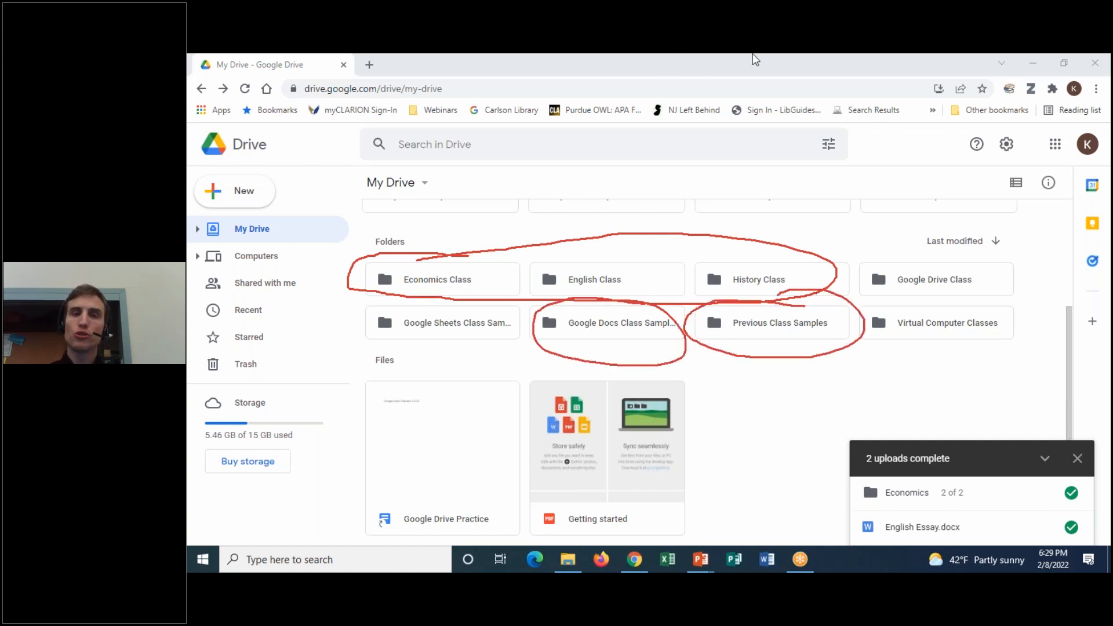
left_click(782, 162)
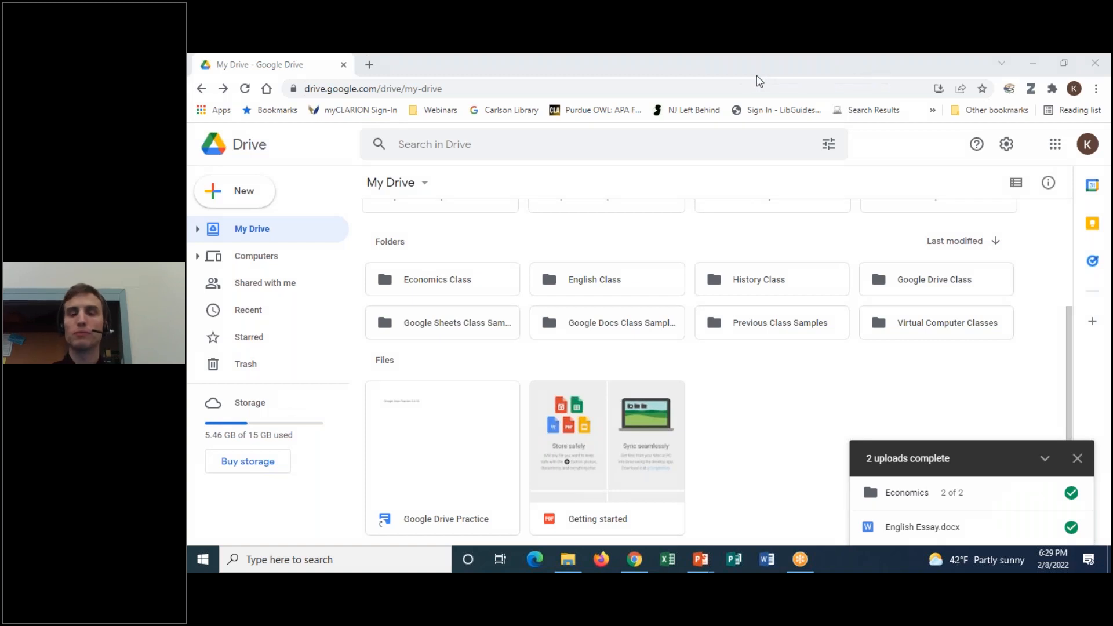
Color the Economics Class, English Class and History Class folders red
right_click(471, 288)
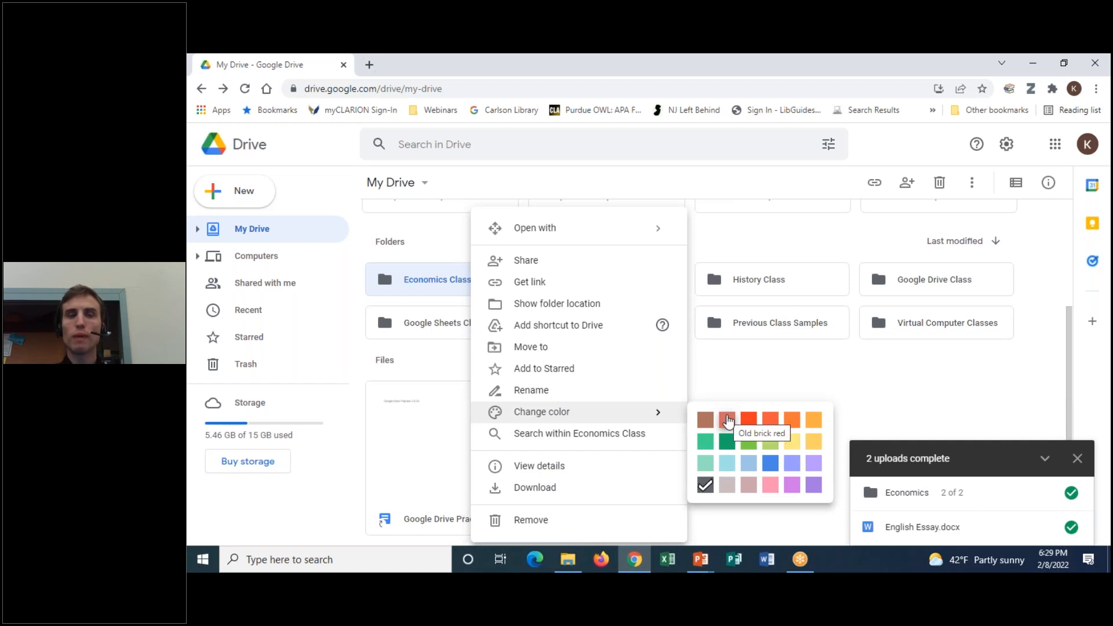
left_click(749, 419)
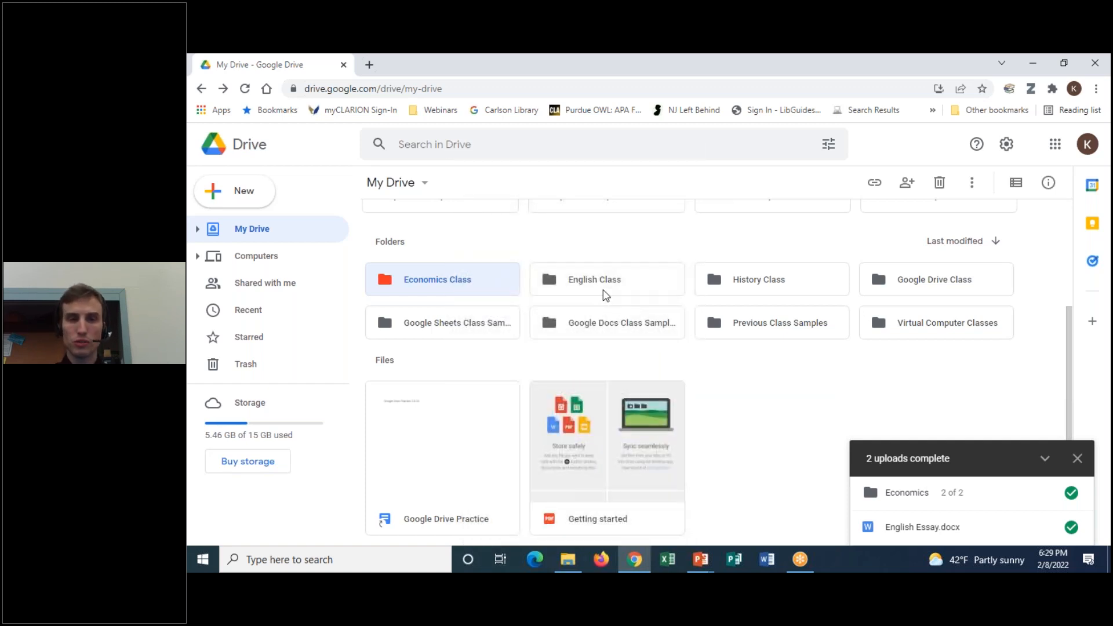
right_click(606, 296)
mouse_move(671, 412)
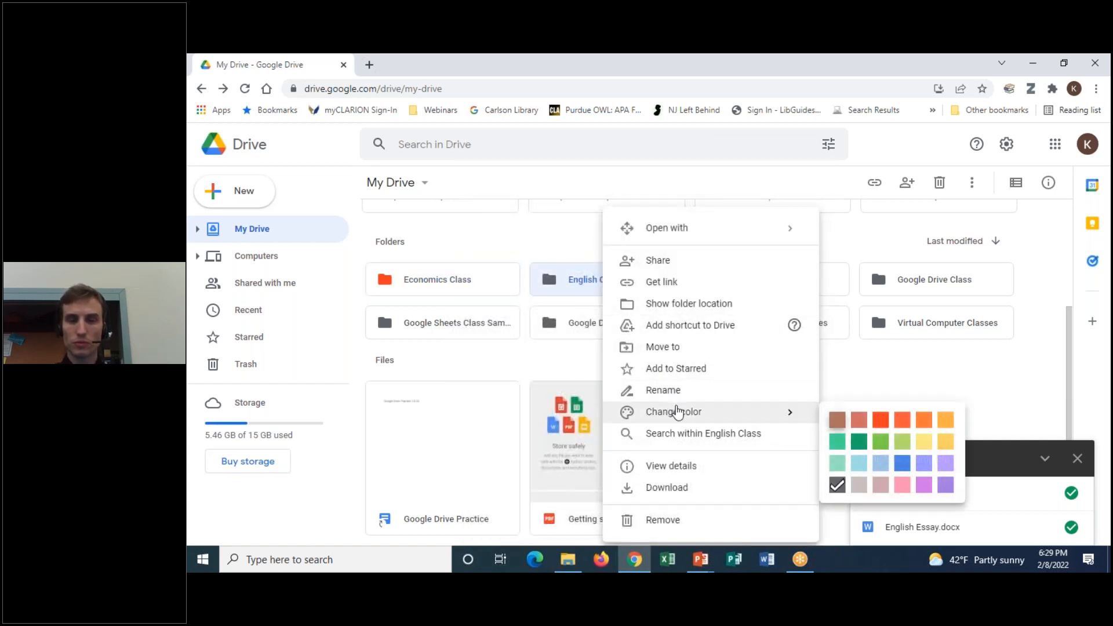
left_click(881, 420)
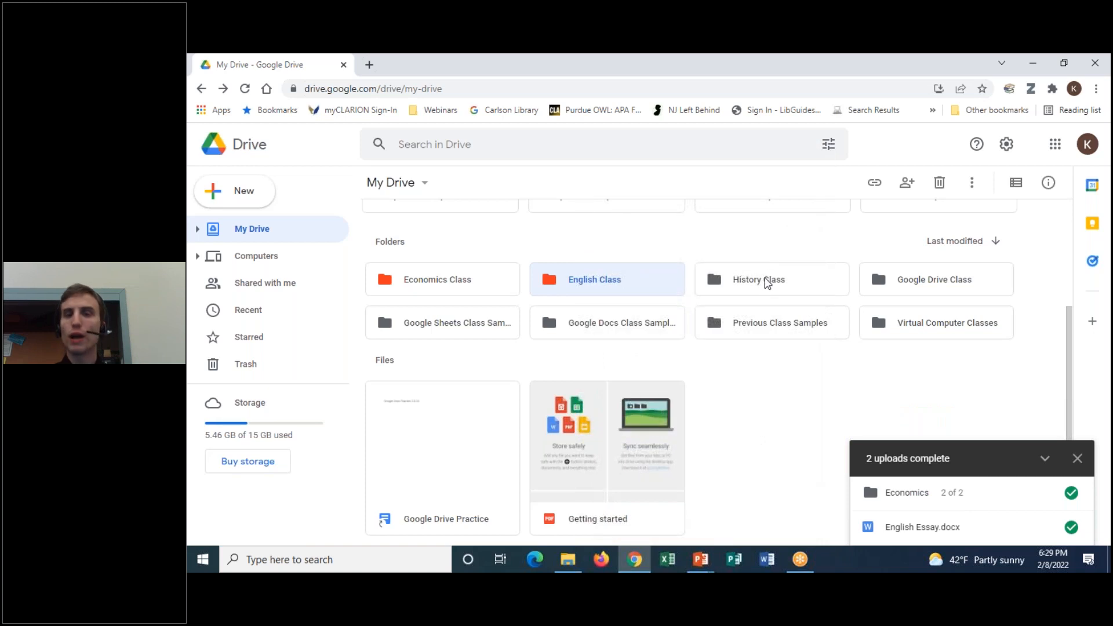
right_click(768, 283)
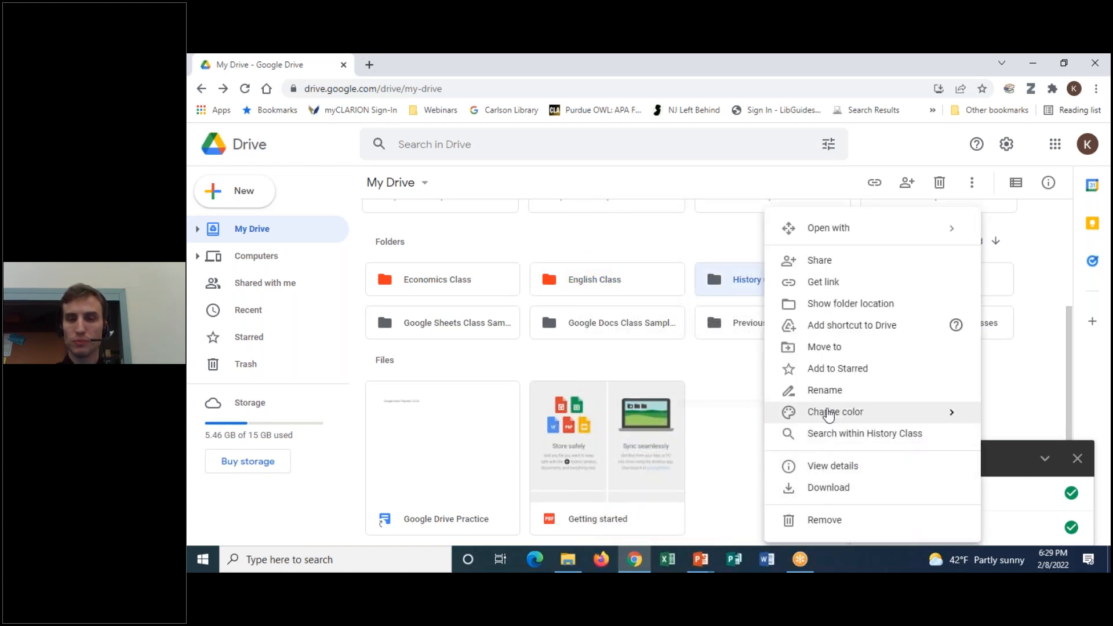
mouse_move(829, 414)
left_click(677, 419)
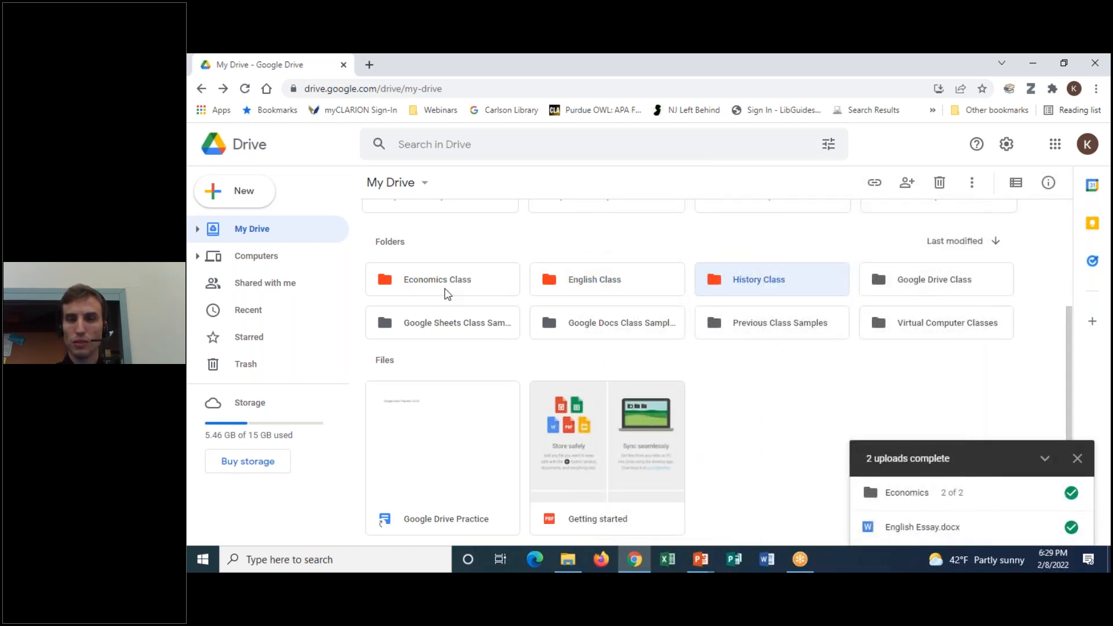
Color the Google Sheets, Google Docs and Previous Class Samples folders blue
right_click(411, 309)
mouse_move(523, 418)
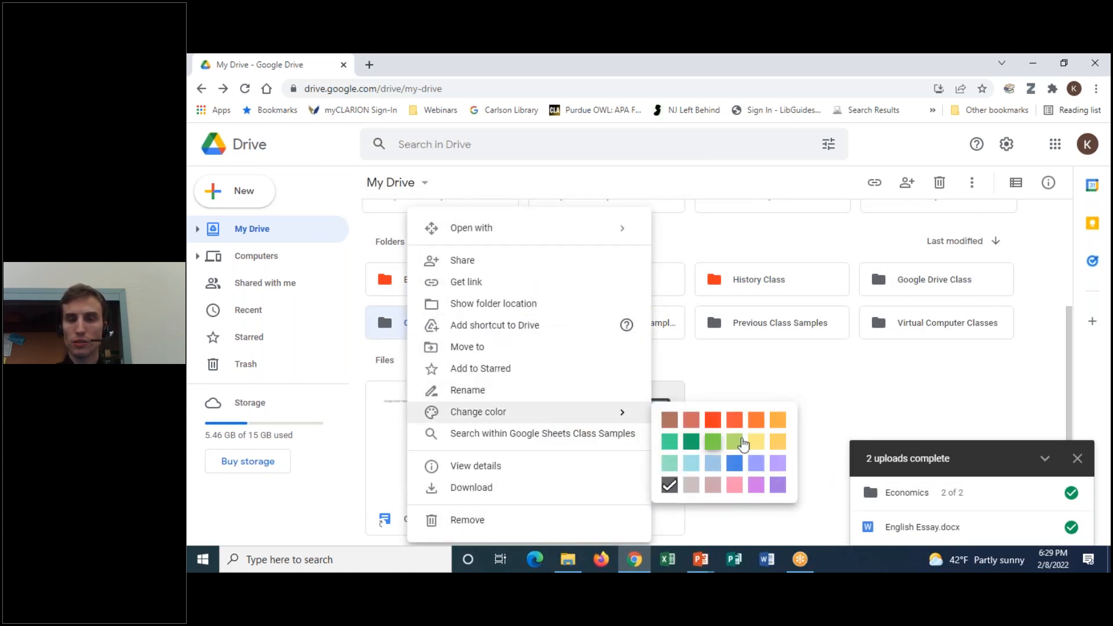
left_click(734, 463)
right_click(580, 325)
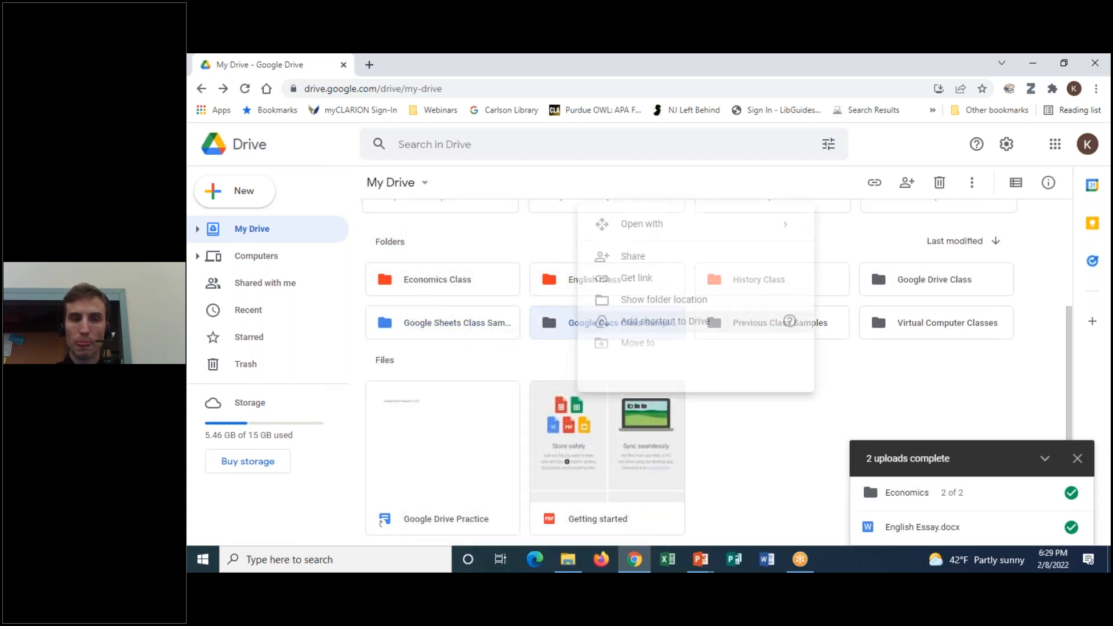
mouse_move(640, 422)
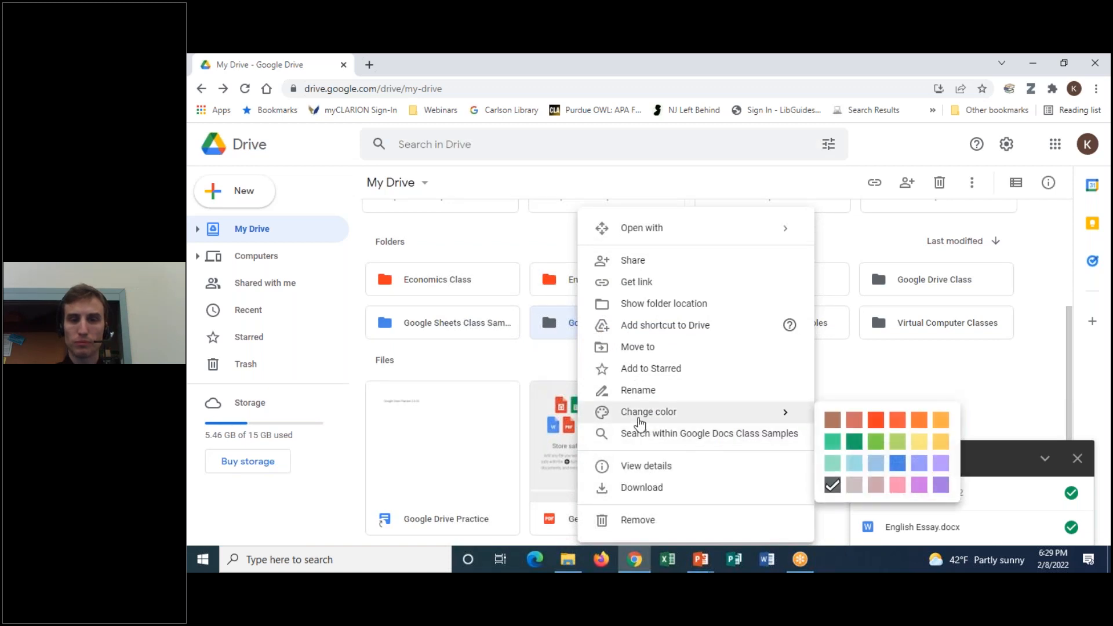
left_click(897, 463)
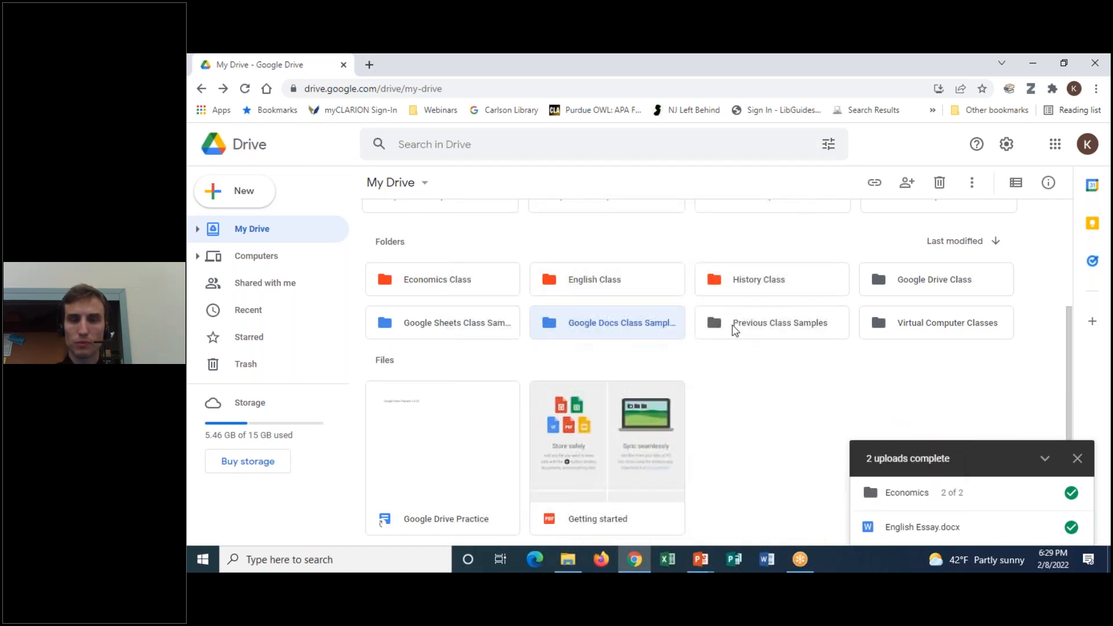
right_click(733, 328)
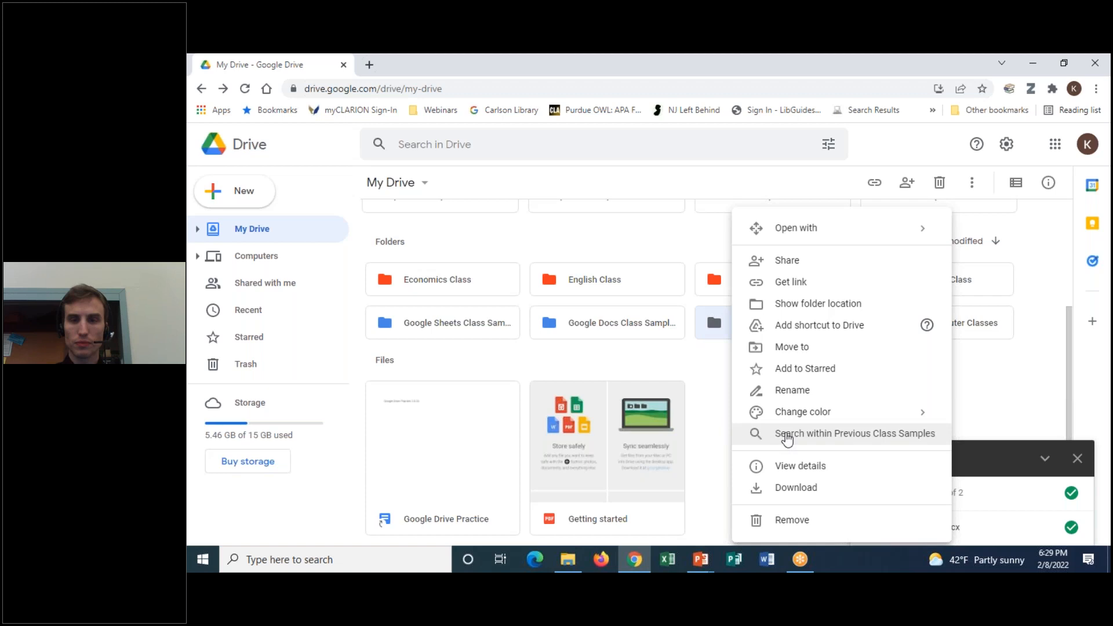
mouse_move(824, 413)
left_click(1032, 464)
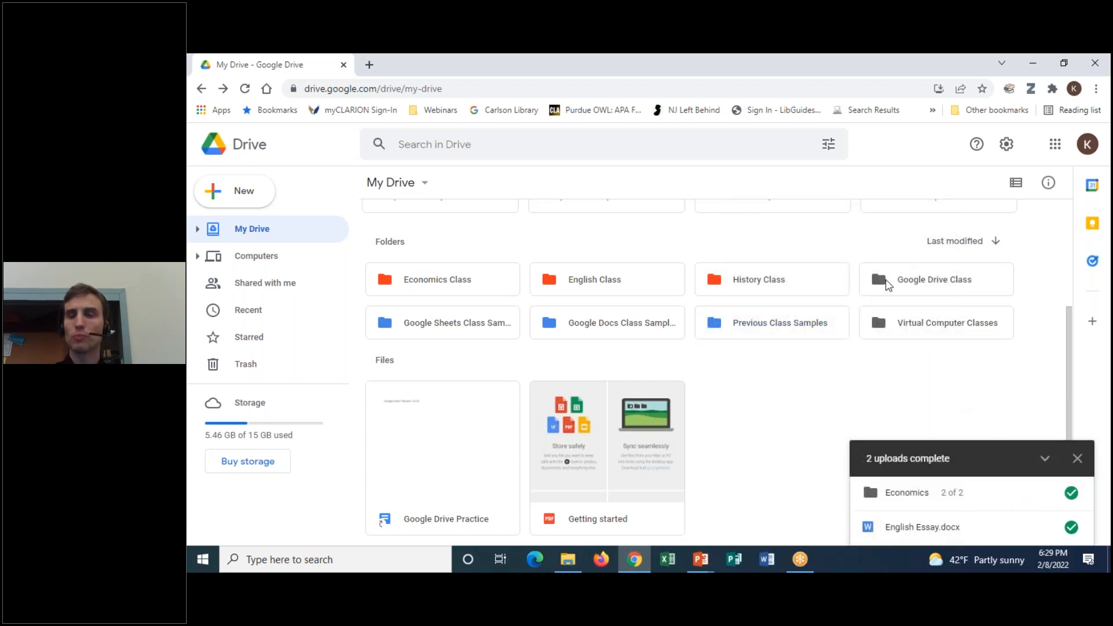
Color the Google Drive Class and Virtual Computer Classes folders blue
right_click(887, 284)
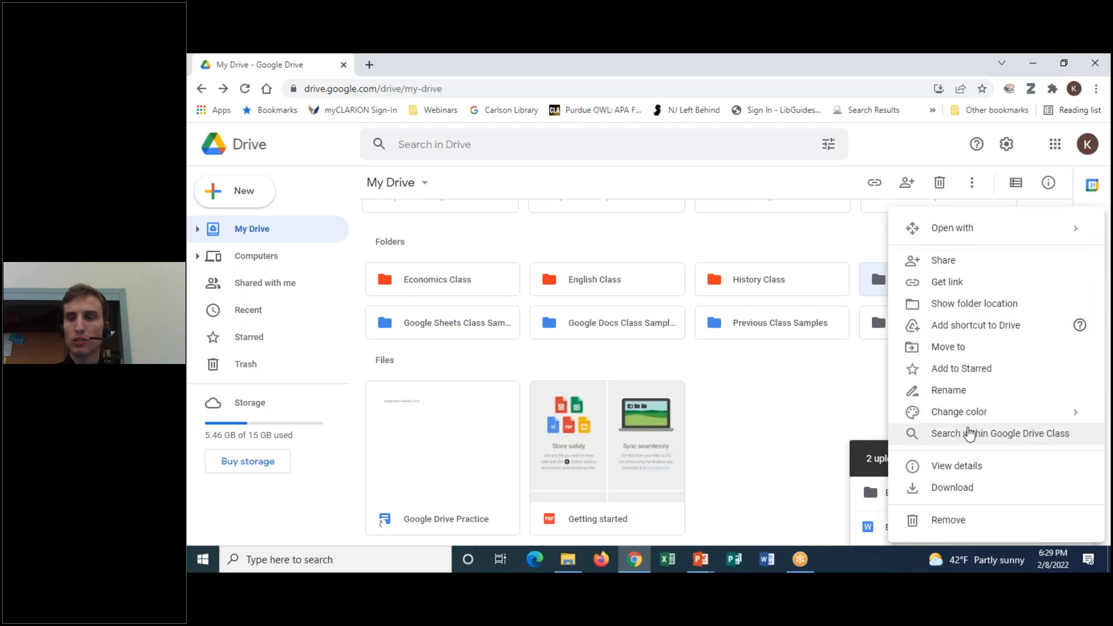
mouse_move(962, 413)
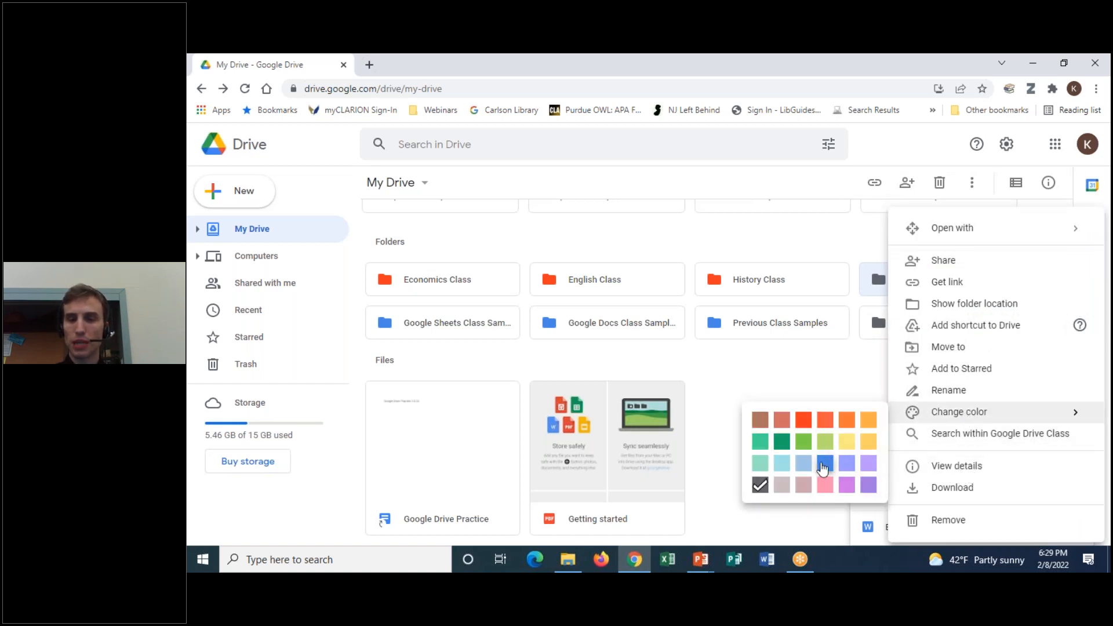
left_click(822, 463)
right_click(887, 327)
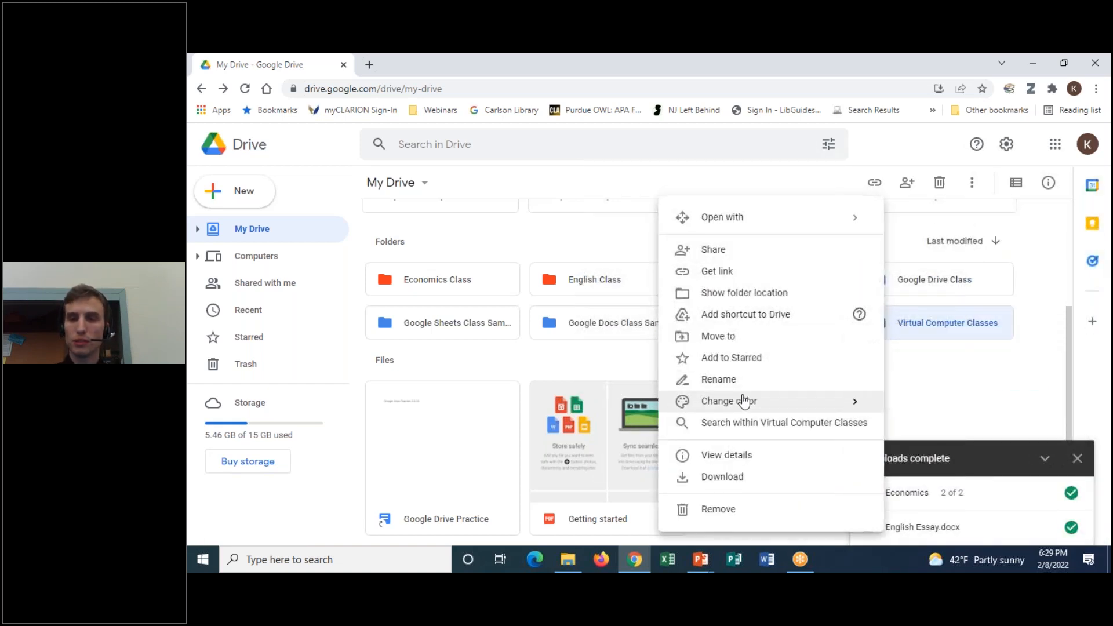
mouse_move(741, 401)
left_click(966, 453)
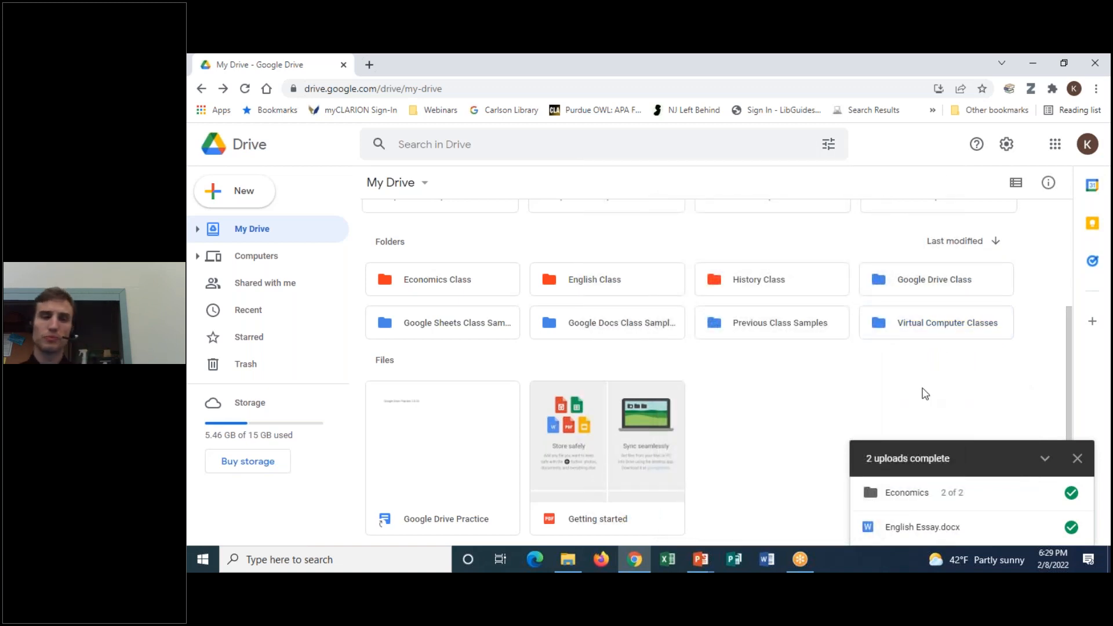
Try the folder sort controls, keeping the newest-first order unchanged
left_click(992, 243)
left_click(993, 243)
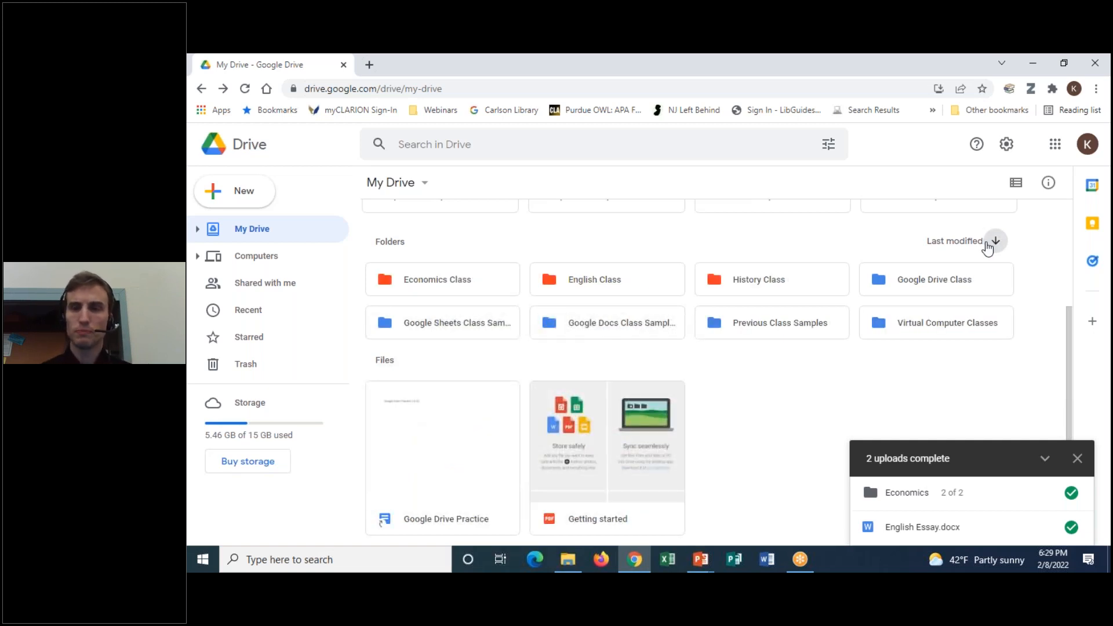
scroll(972, 259, "up", 3)
scroll(1012, 295, "down", 1)
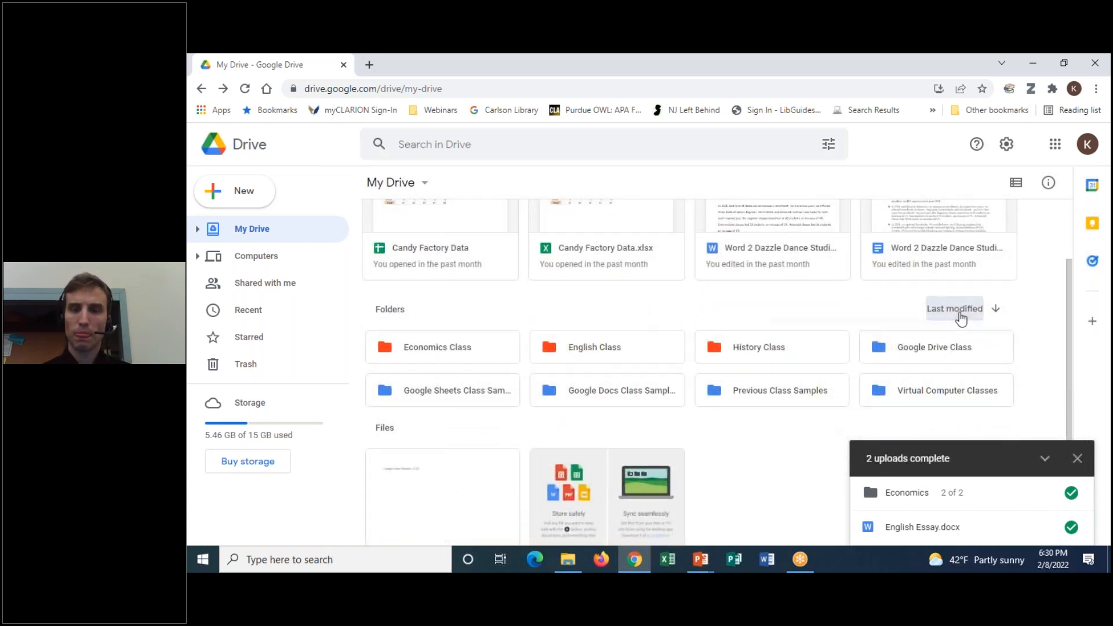
left_click(954, 308)
left_click(881, 314)
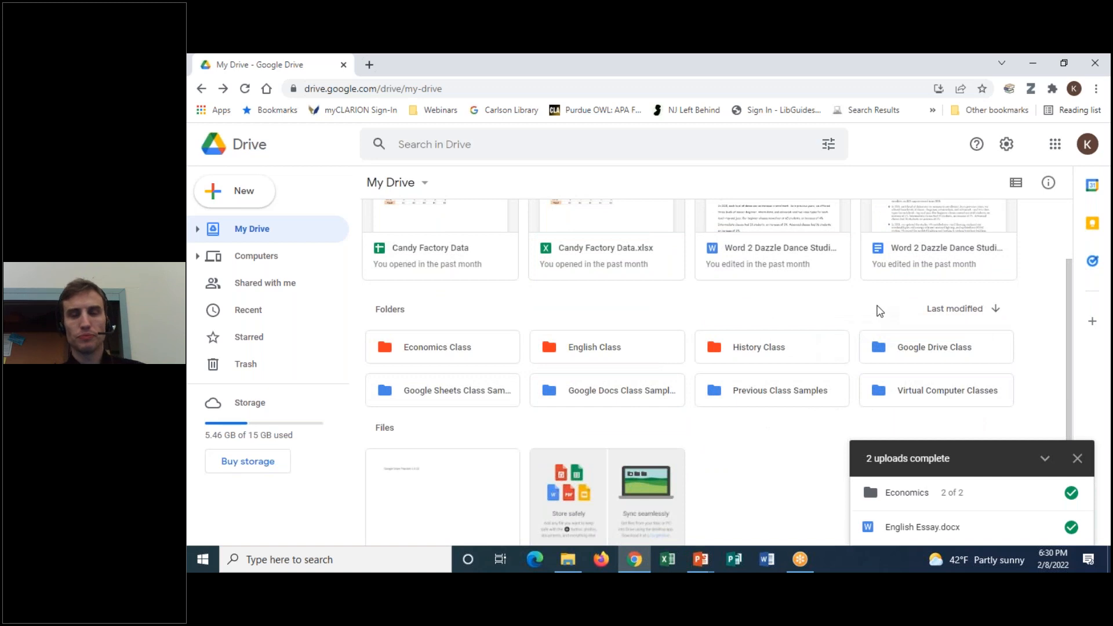
Dismiss the '2 uploads complete' notice and select the History Class folder
scroll(776, 446, "down", 1)
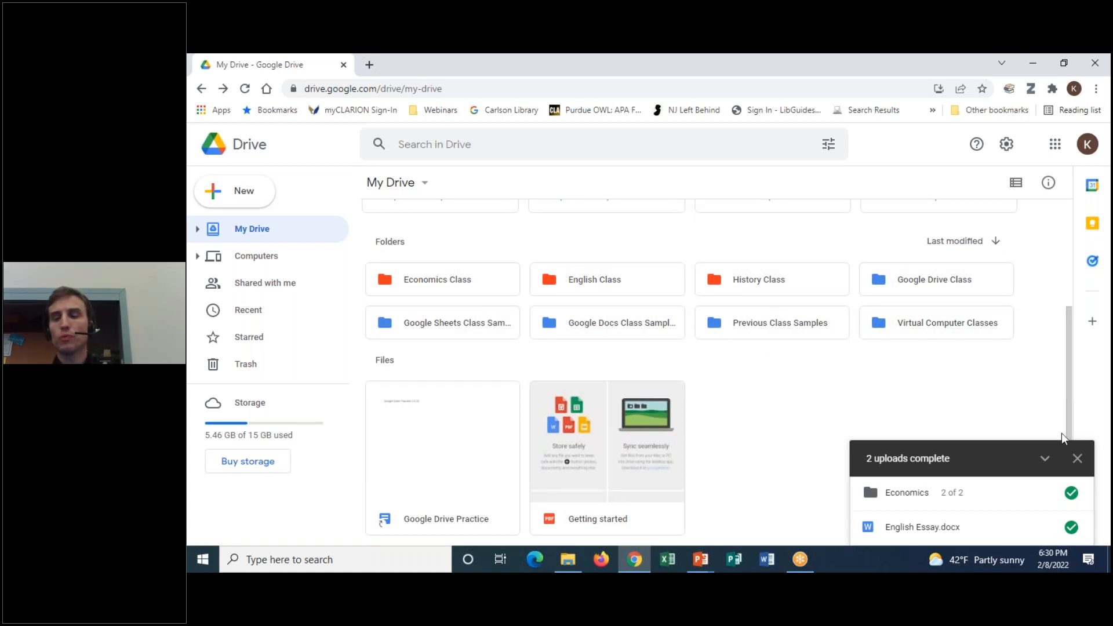
left_click(1082, 459)
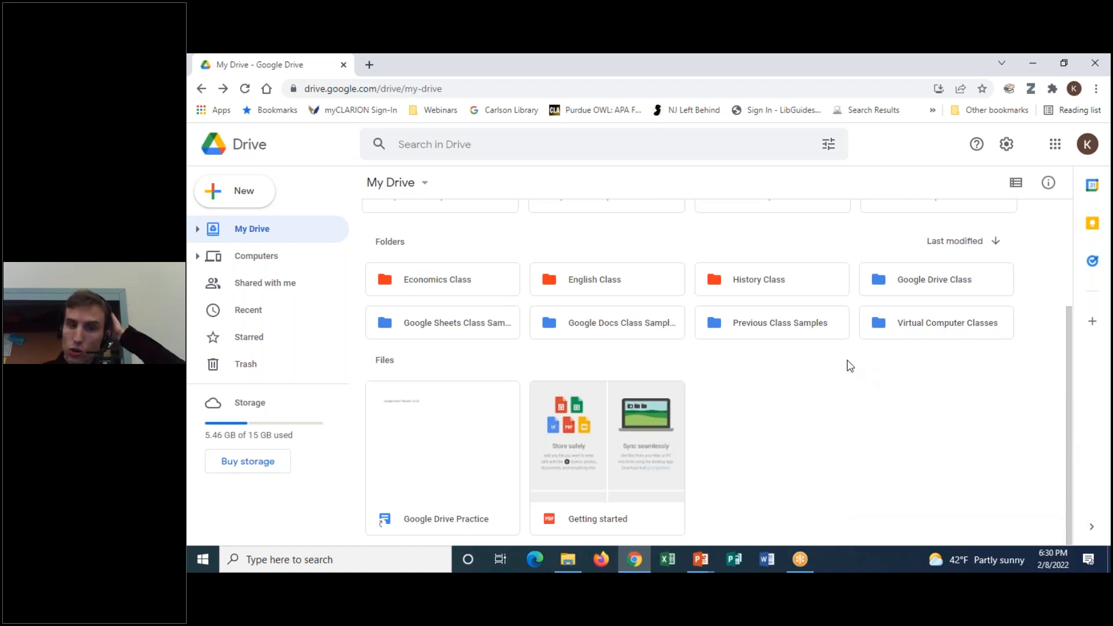
left_click(730, 286)
Open the History Class folder, then open History essay.docx in Google Docs
double_click(730, 286)
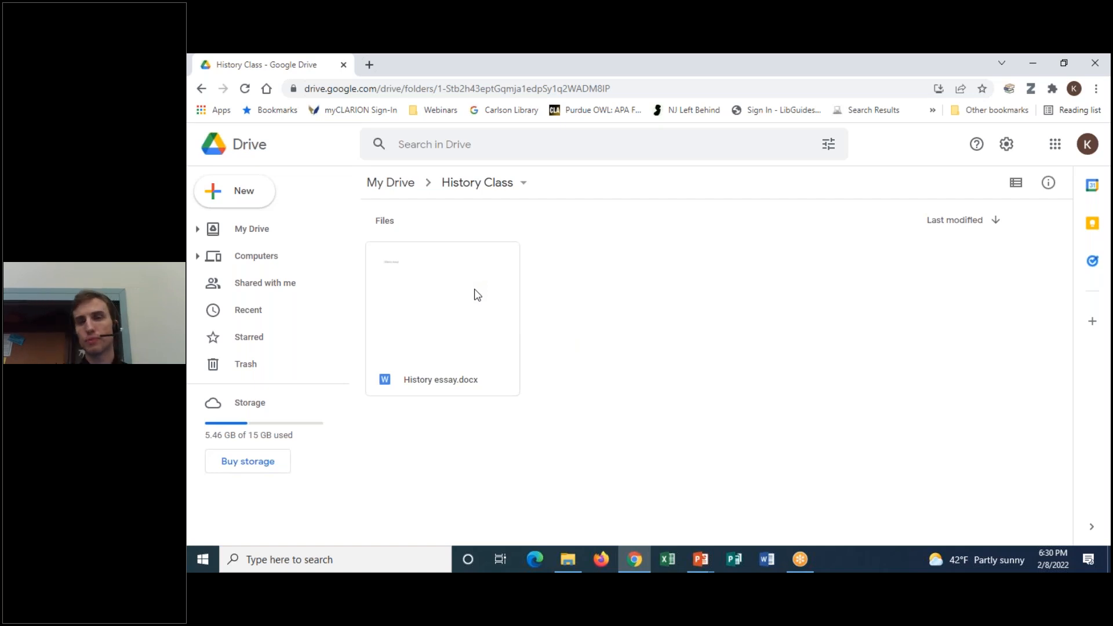
double_click(442, 284)
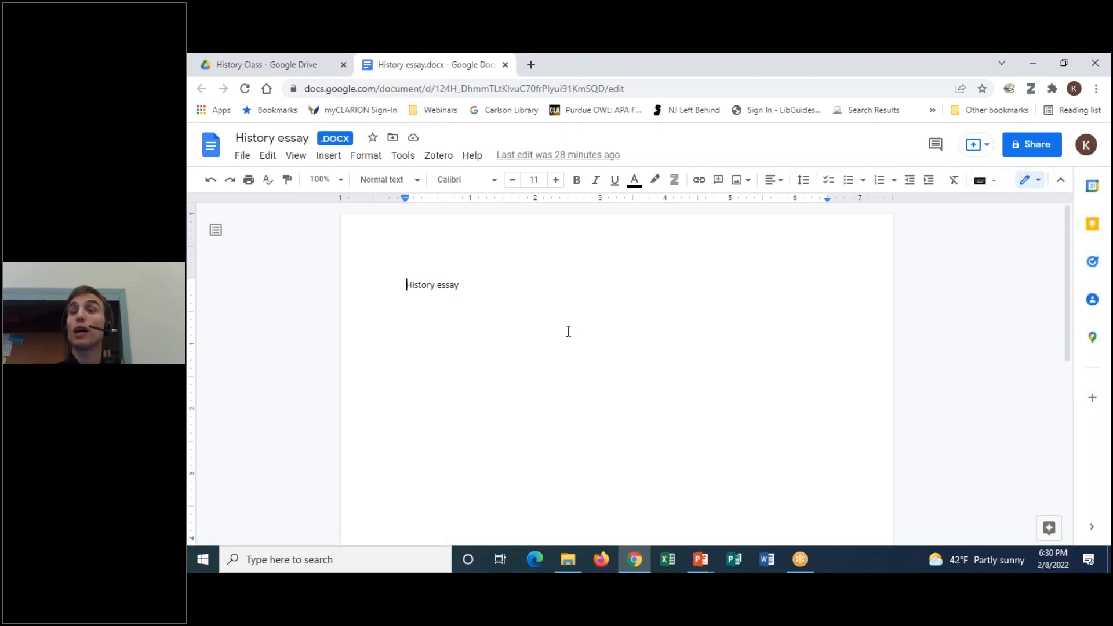
View History essay.docx in Google Docs as a .DOCX file, browsing the File menu without changes
left_click(766, 59)
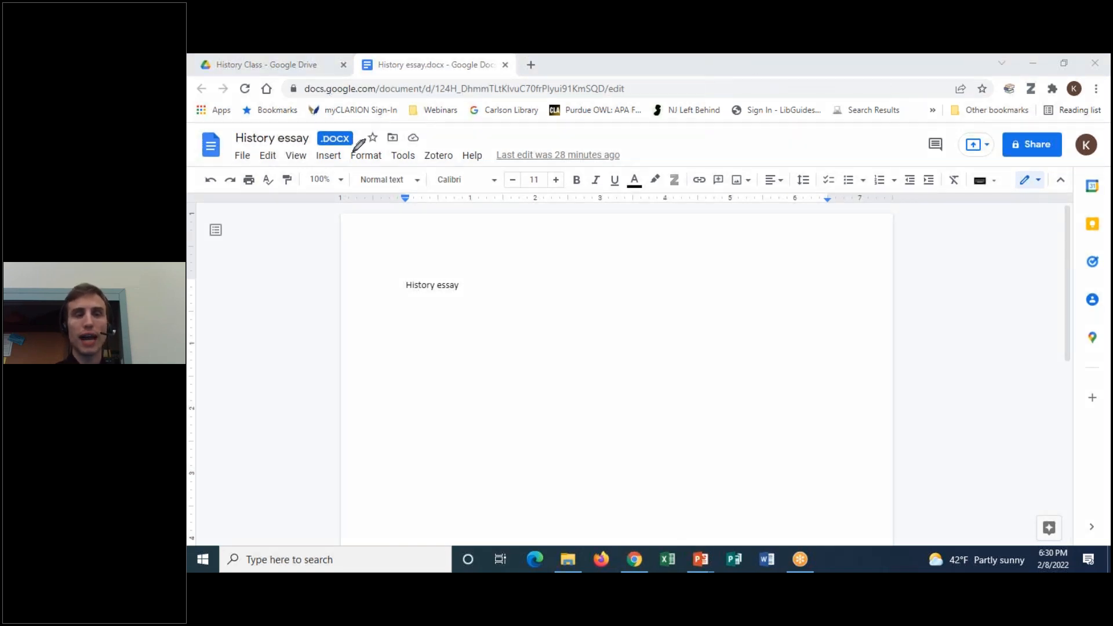
mouse_move(351, 151)
left_mouse_down()
mouse_move(290, 138)
mouse_move(356, 113)
mouse_move(369, 124)
left_mouse_up()
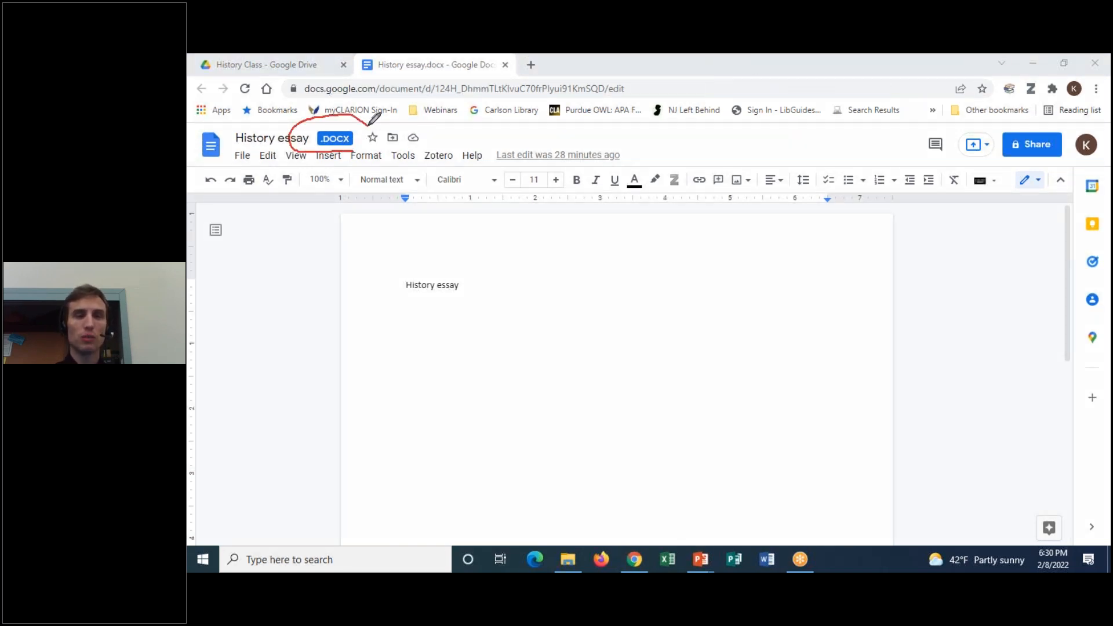
left_click_drag(369, 123, 346, 154)
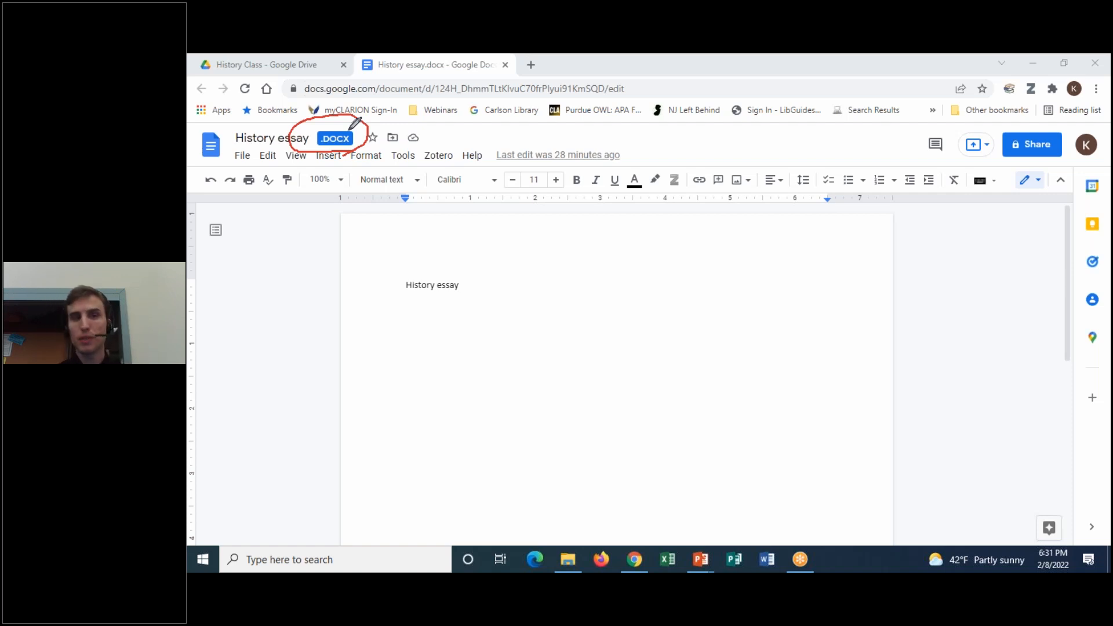
left_click(758, 153)
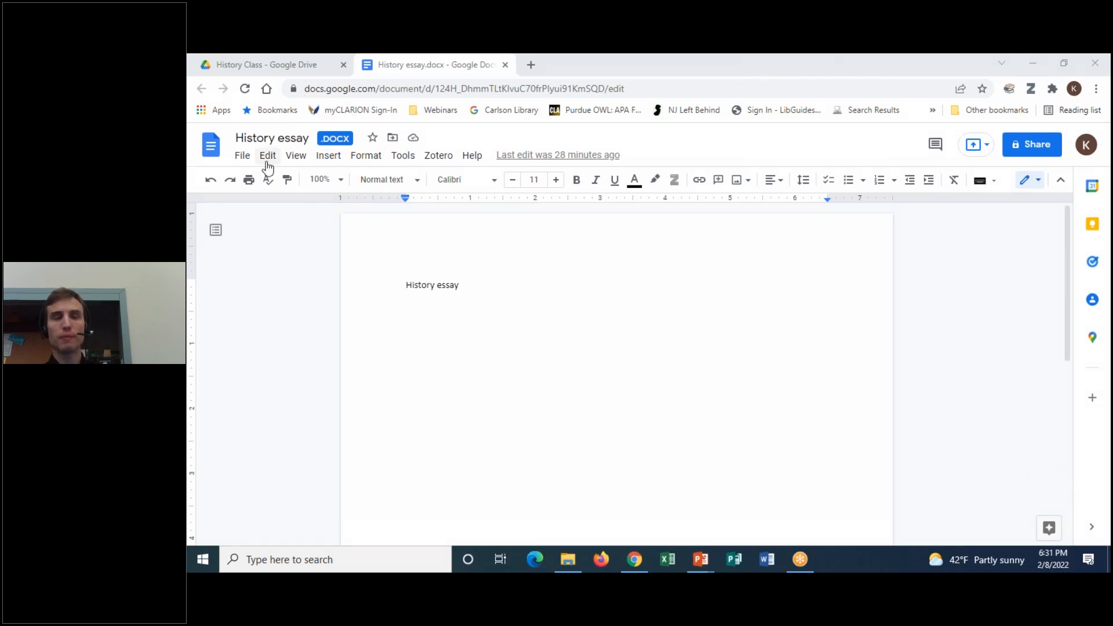
left_click(243, 158)
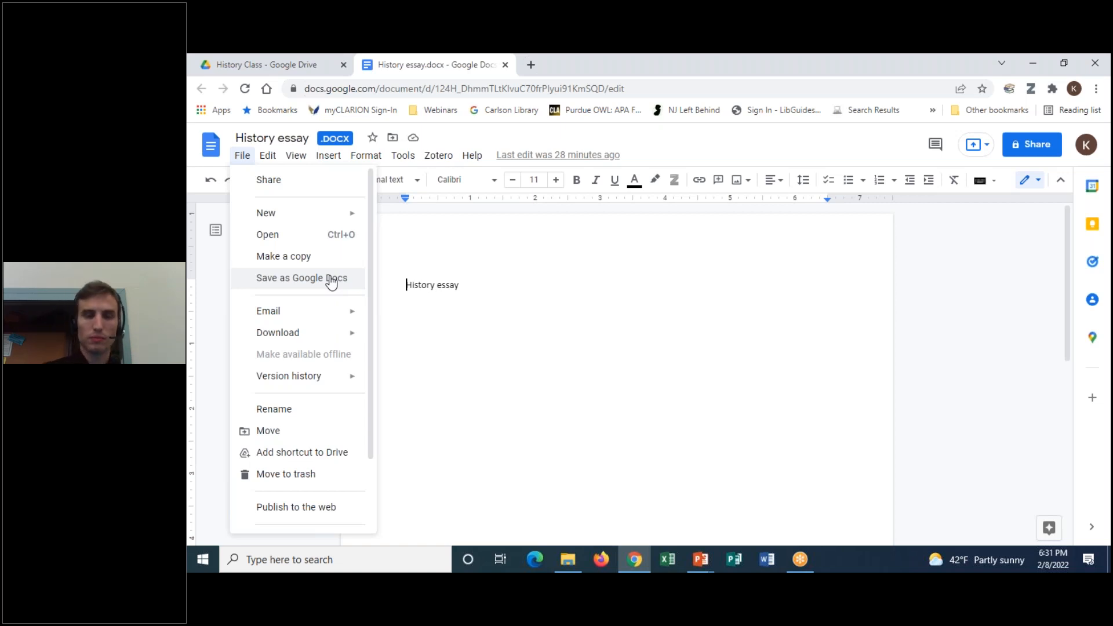
left_click(207, 301)
right_click(409, 72)
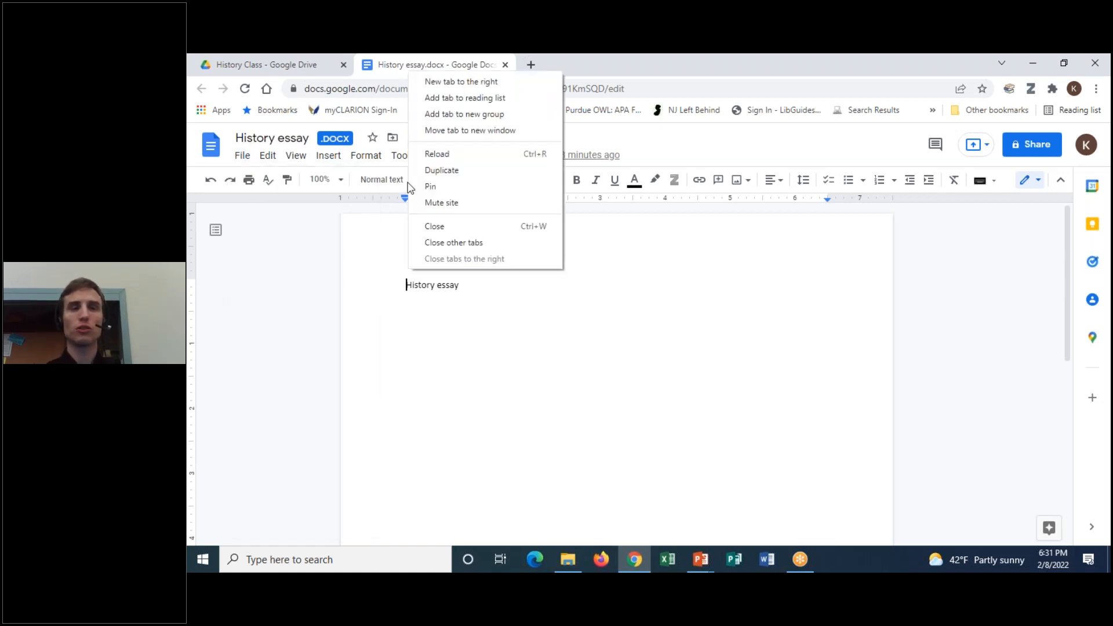
Close the essay tab, then open and close Candy Factory Data.xlsx from My Drive
left_click(458, 222)
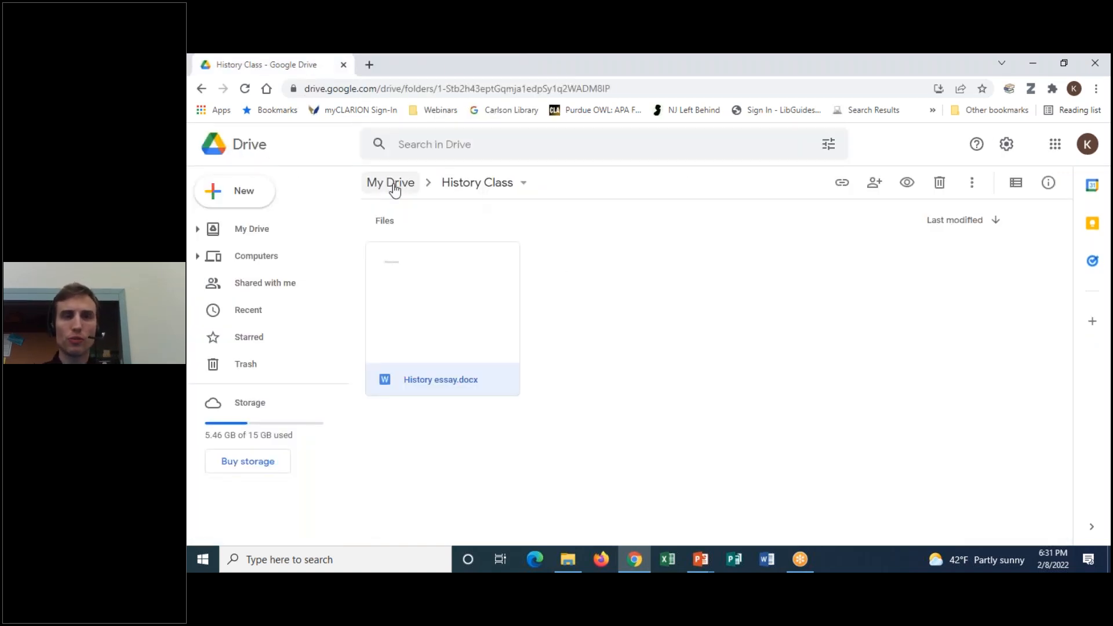
left_click(390, 183)
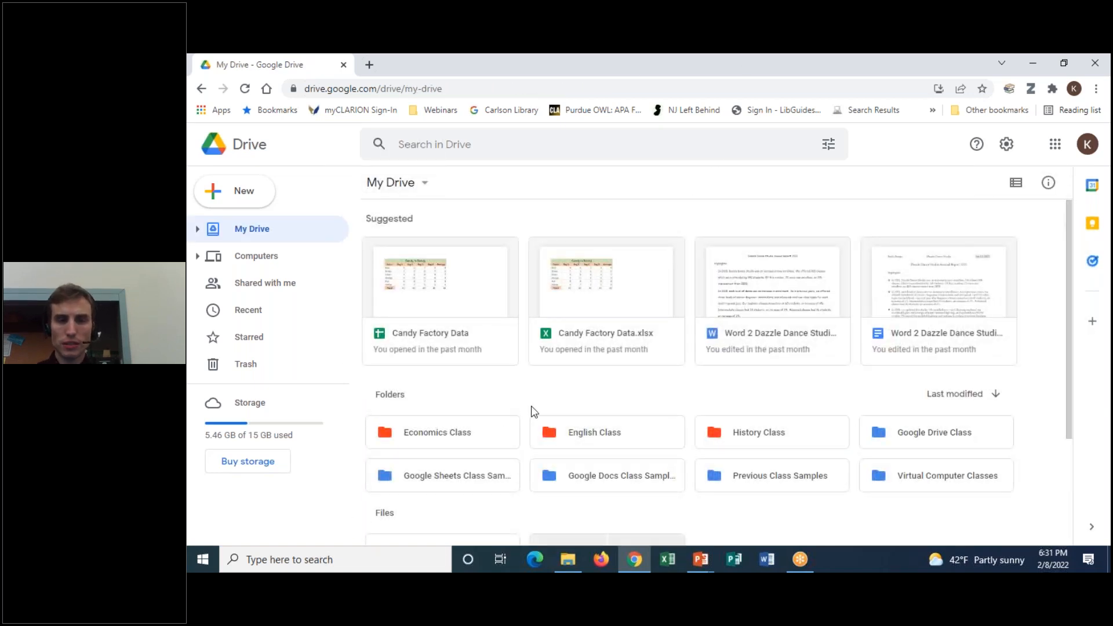
left_click(590, 307)
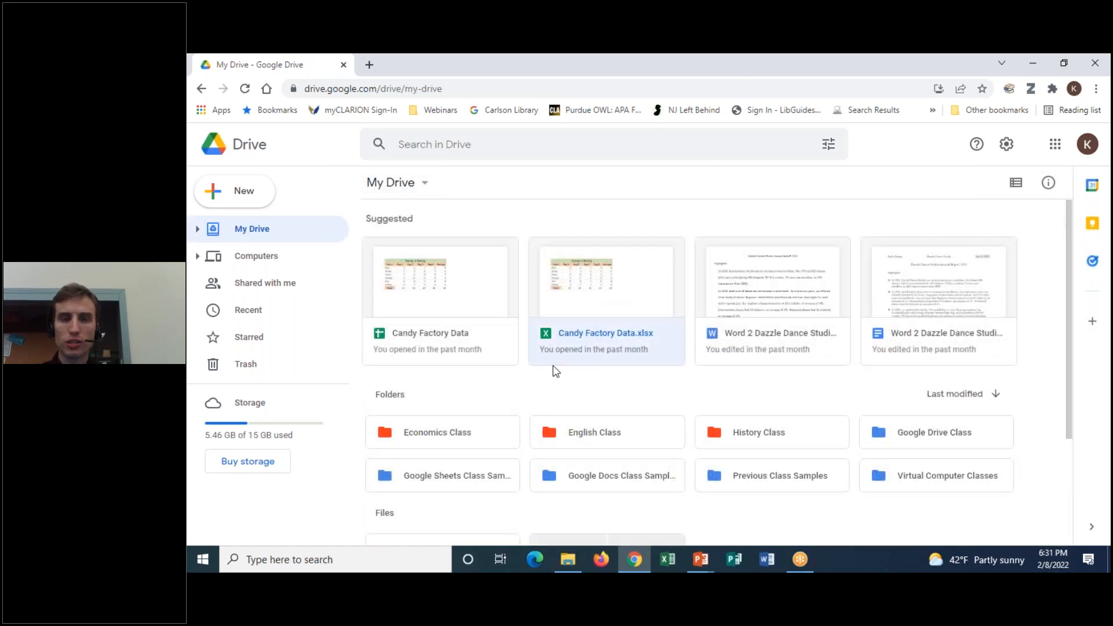
double_click(606, 346)
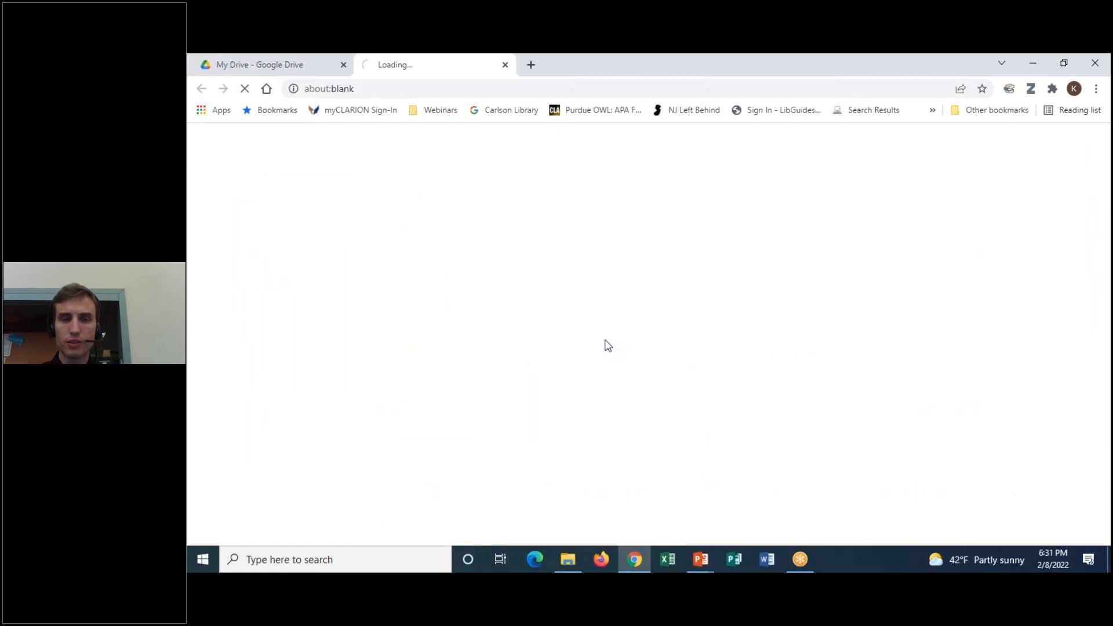
right_click(411, 68)
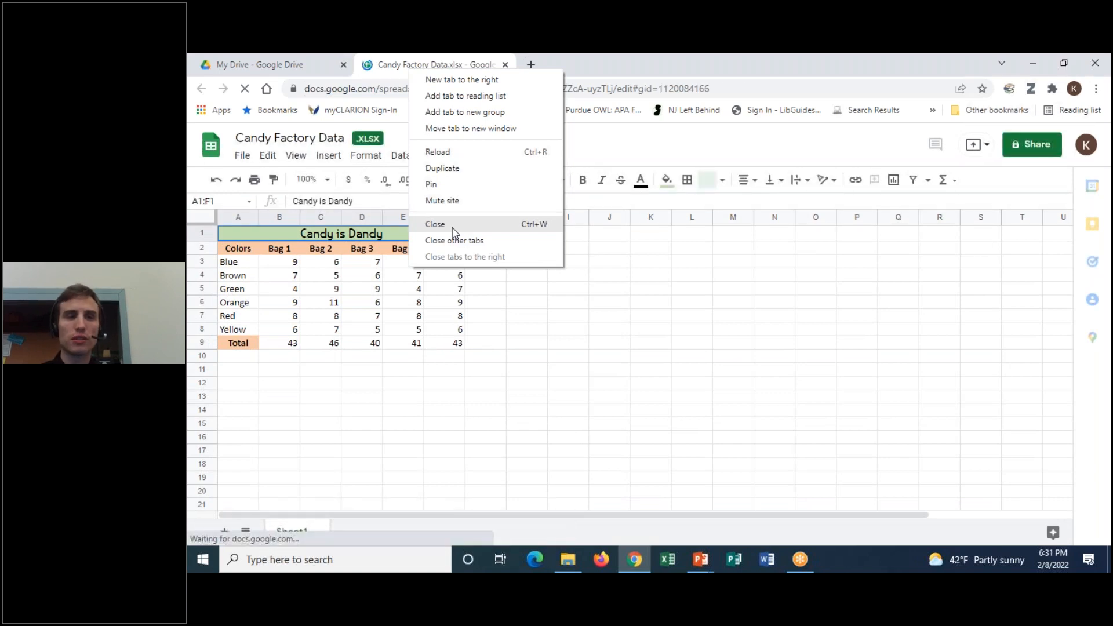
left_click(452, 226)
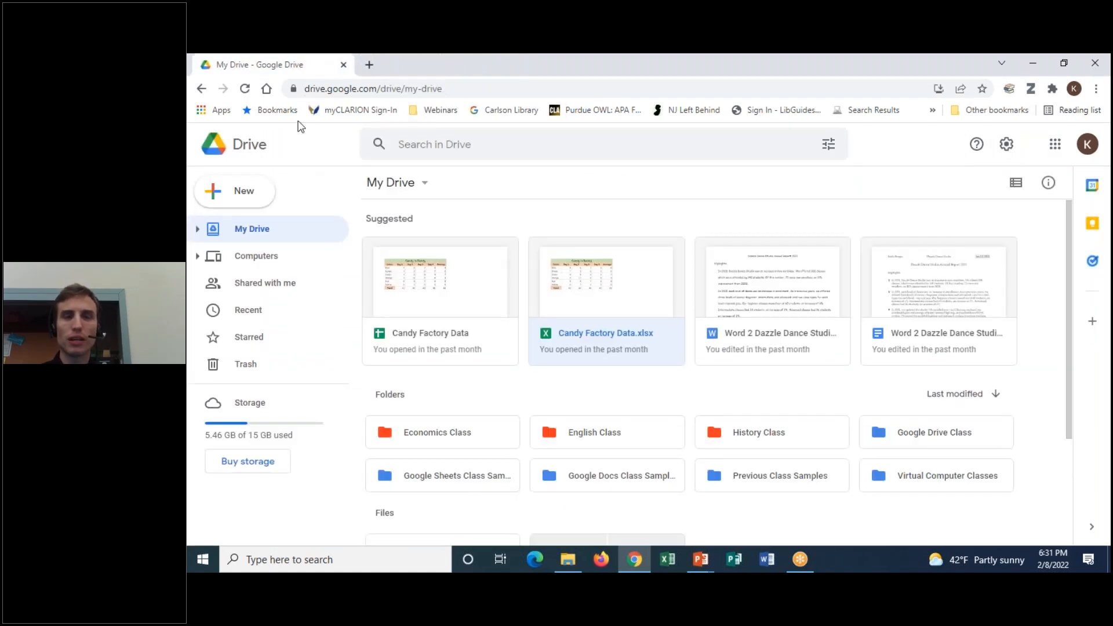
Reopen the History Class folder from My Drive
scroll(685, 319, "down", 2)
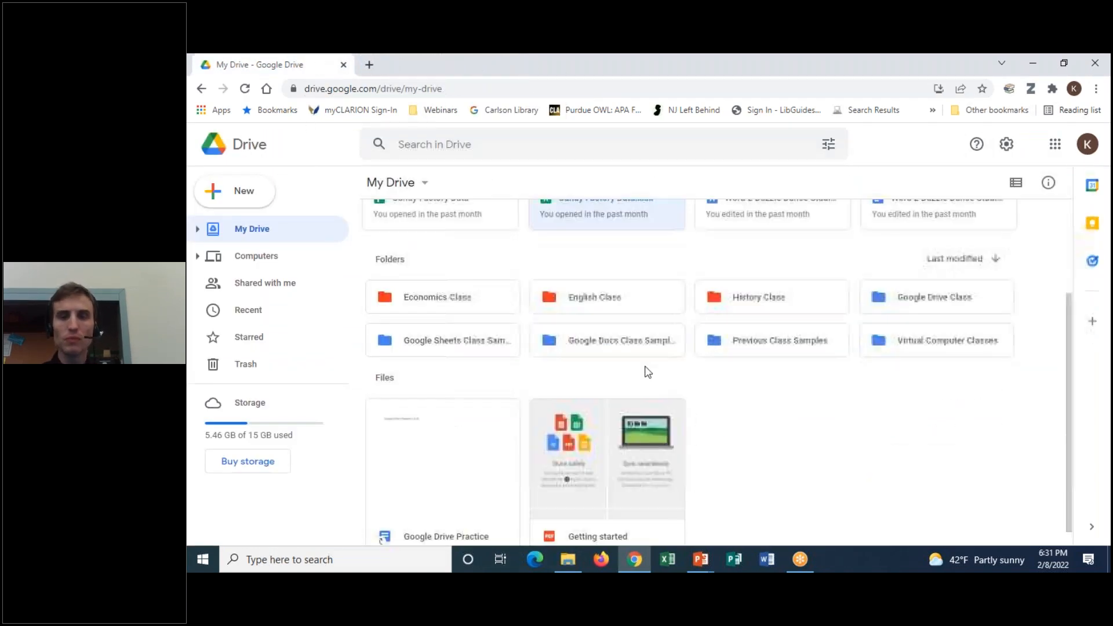
scroll(646, 373, "up", 1)
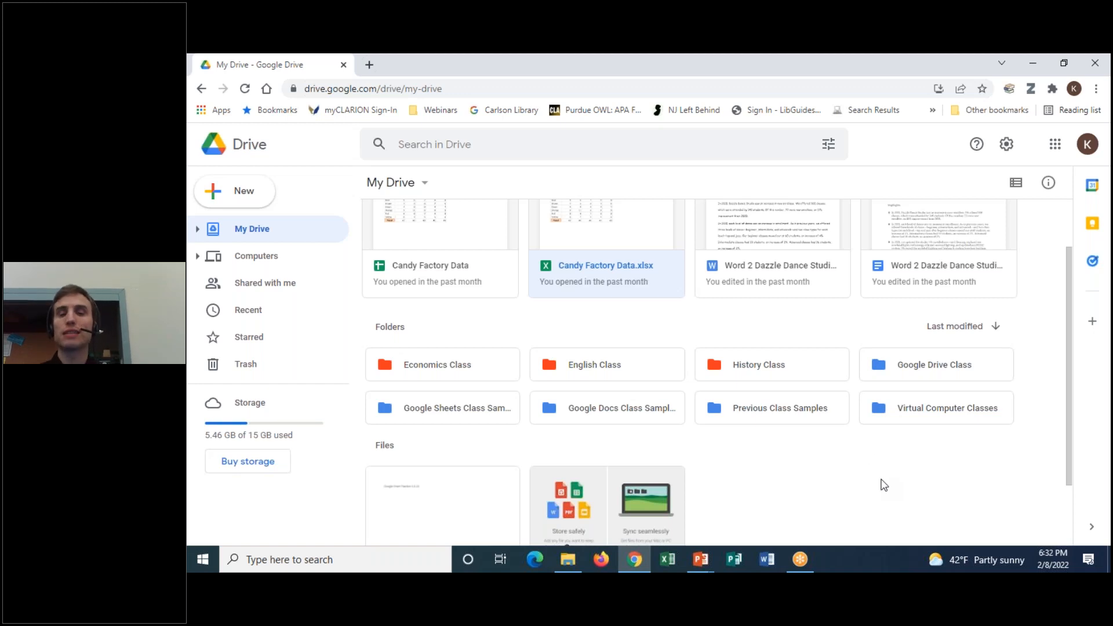
double_click(777, 355)
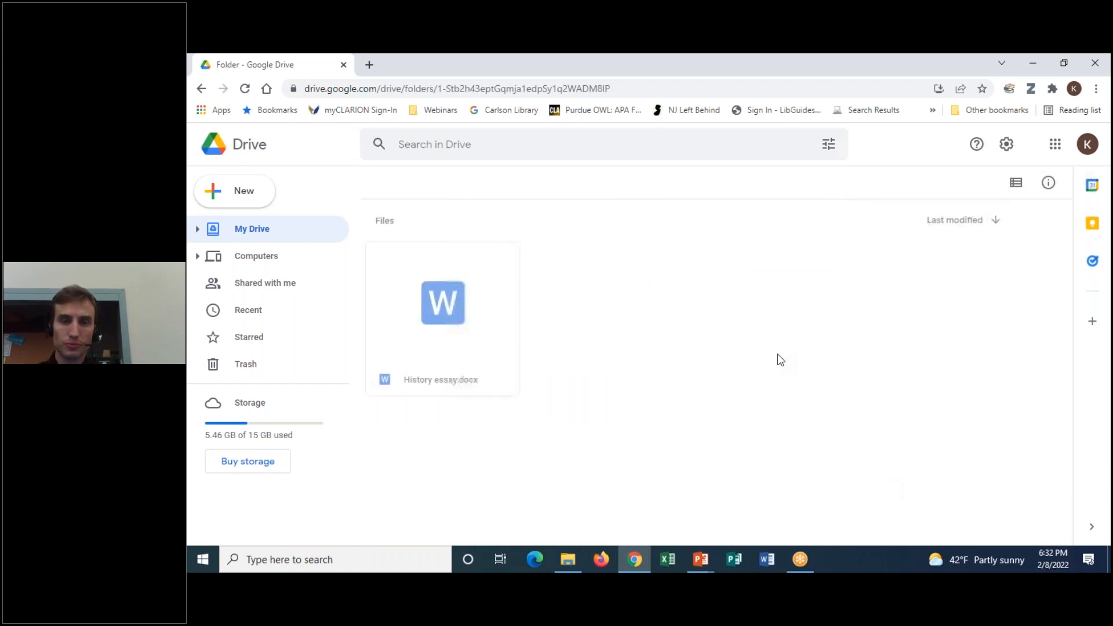
Check the actions for History essay.docx without choosing any, then return to the My Drive top level
right_click(453, 341)
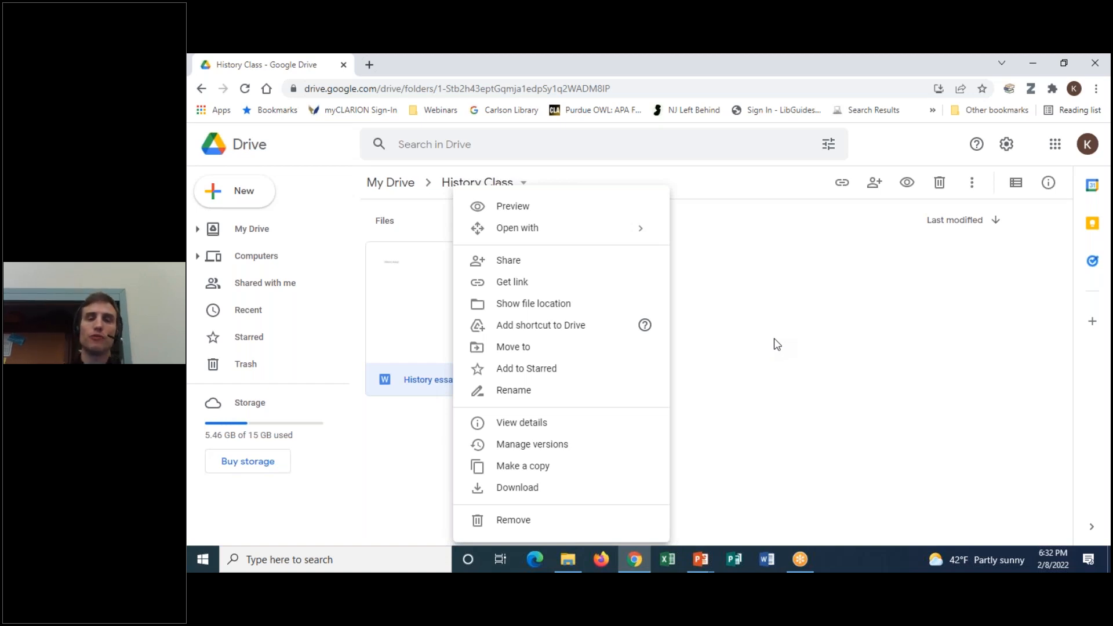
left_click(773, 342)
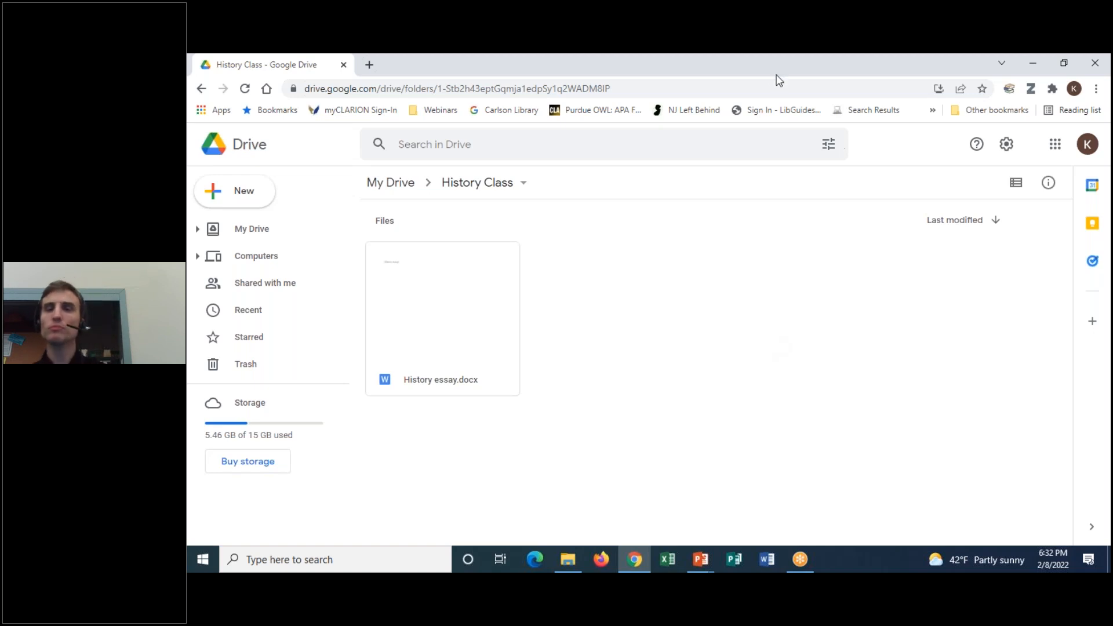
left_click(757, 65)
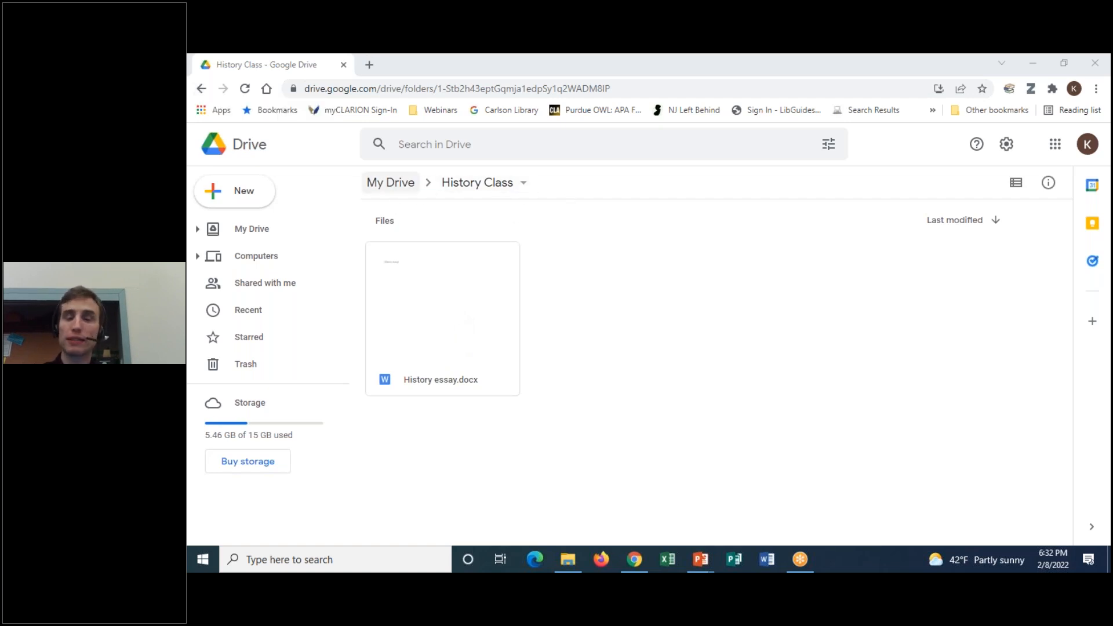
mouse_move(533, 170)
left_mouse_down()
mouse_move(341, 191)
mouse_move(609, 194)
mouse_move(520, 168)
left_mouse_up()
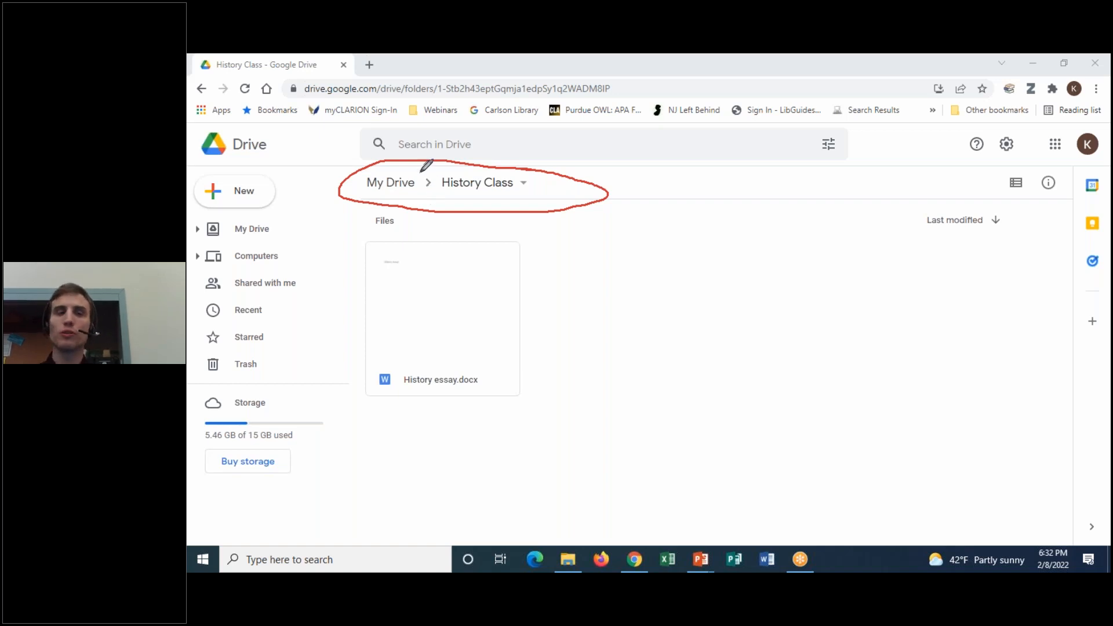
mouse_move(403, 169)
left_mouse_down()
mouse_move(363, 180)
mouse_move(409, 167)
left_mouse_up()
mouse_move(481, 169)
left_mouse_down()
mouse_move(441, 180)
mouse_move(507, 178)
mouse_move(482, 278)
mouse_move(493, 287)
mouse_move(507, 269)
left_mouse_up()
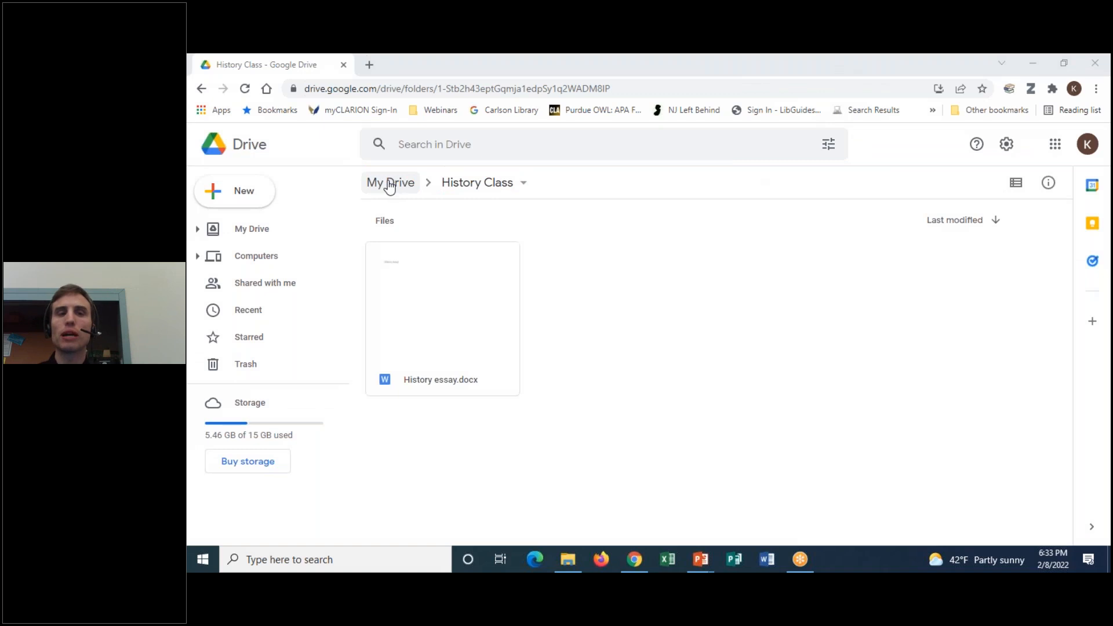
left_click(390, 184)
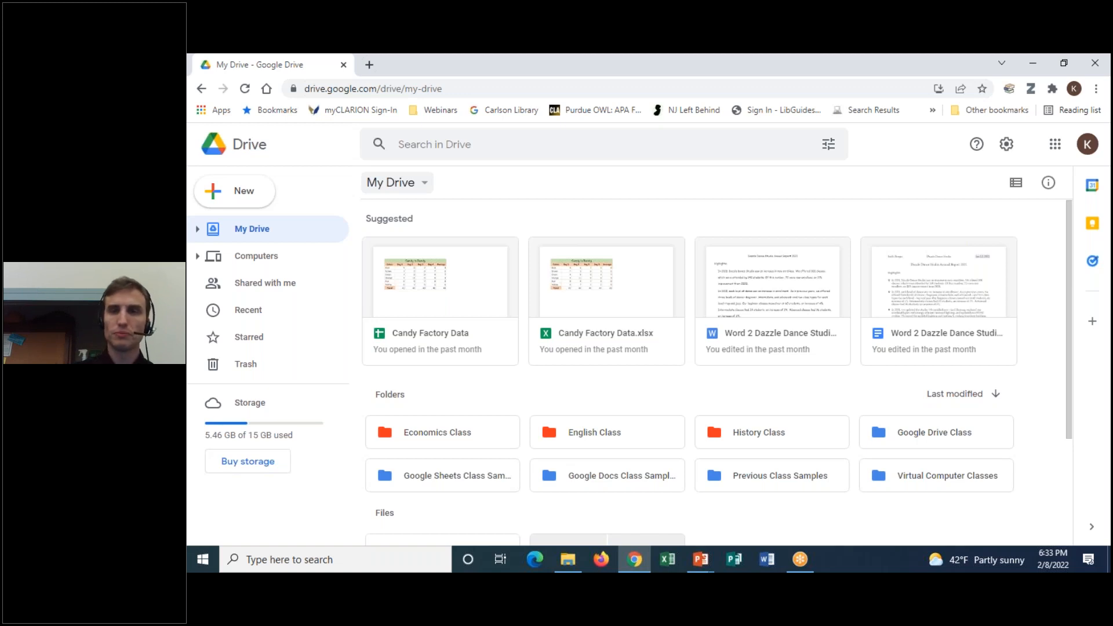
left_click(800, 77)
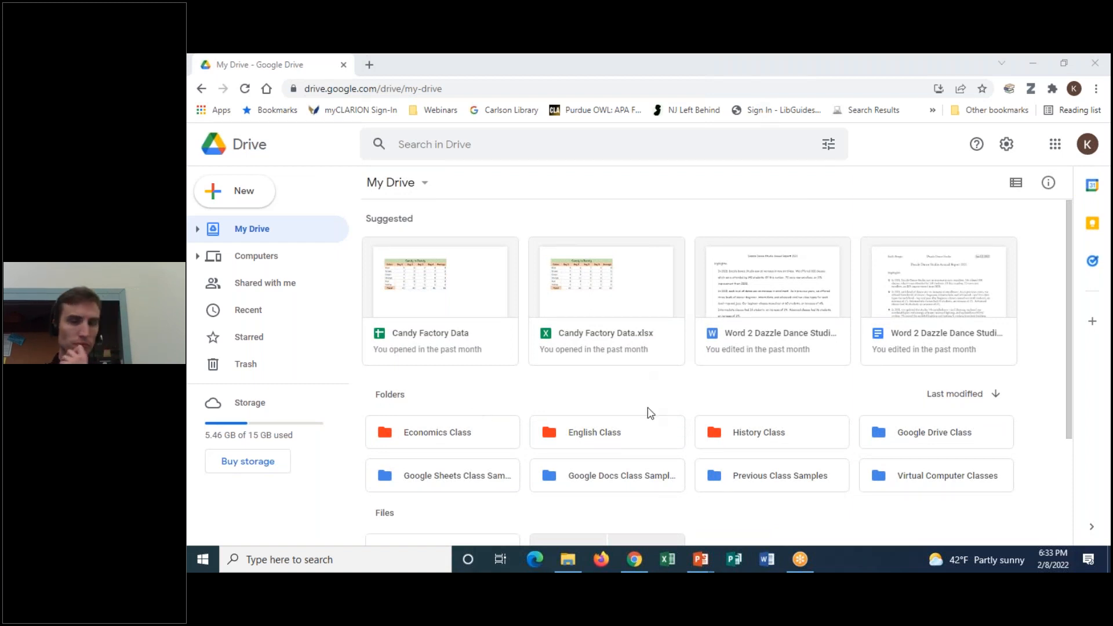
left_click_drag(1070, 229, 1090, 381)
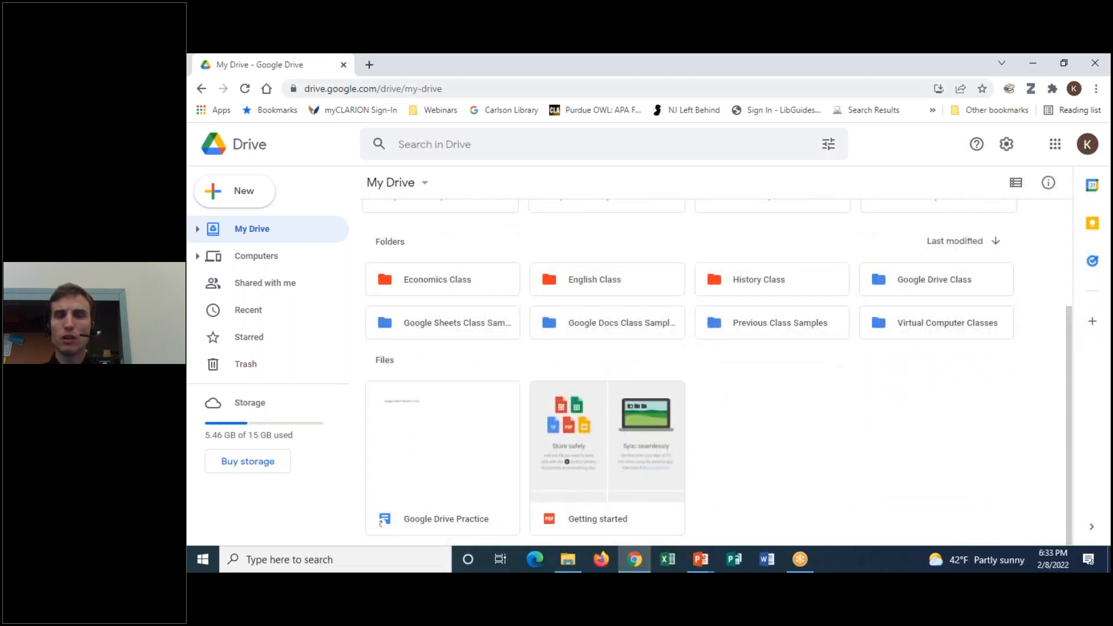
left_click(703, 64)
left_click(747, 95)
left_click(761, 82)
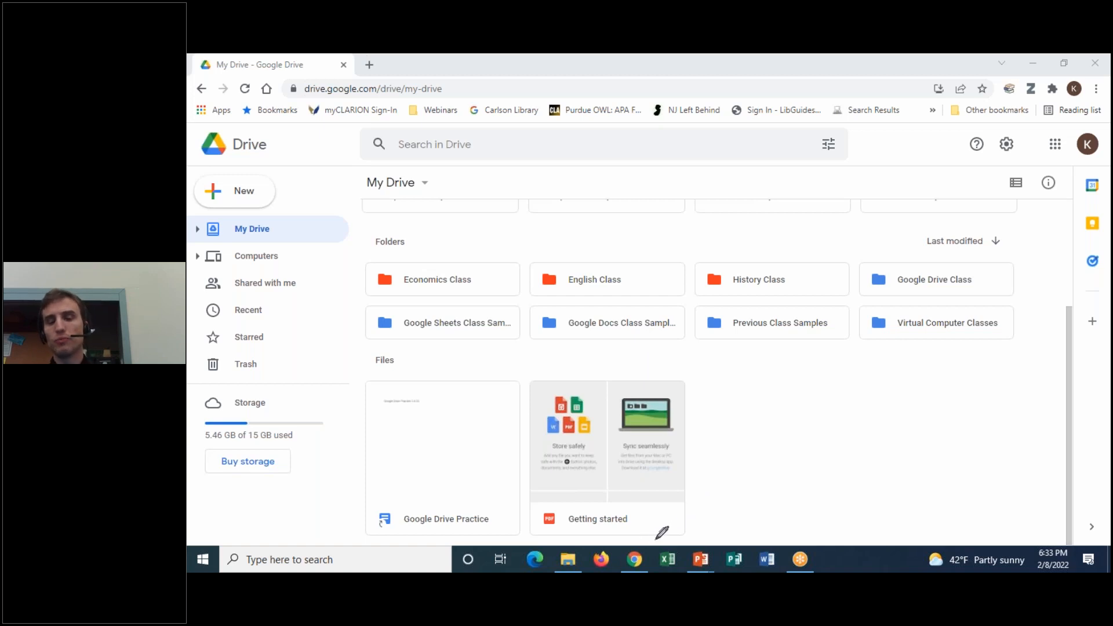
mouse_move(657, 538)
left_mouse_down()
mouse_move(534, 537)
mouse_move(524, 387)
mouse_move(756, 356)
mouse_move(794, 505)
mouse_move(664, 543)
mouse_move(565, 542)
mouse_move(505, 470)
left_mouse_up()
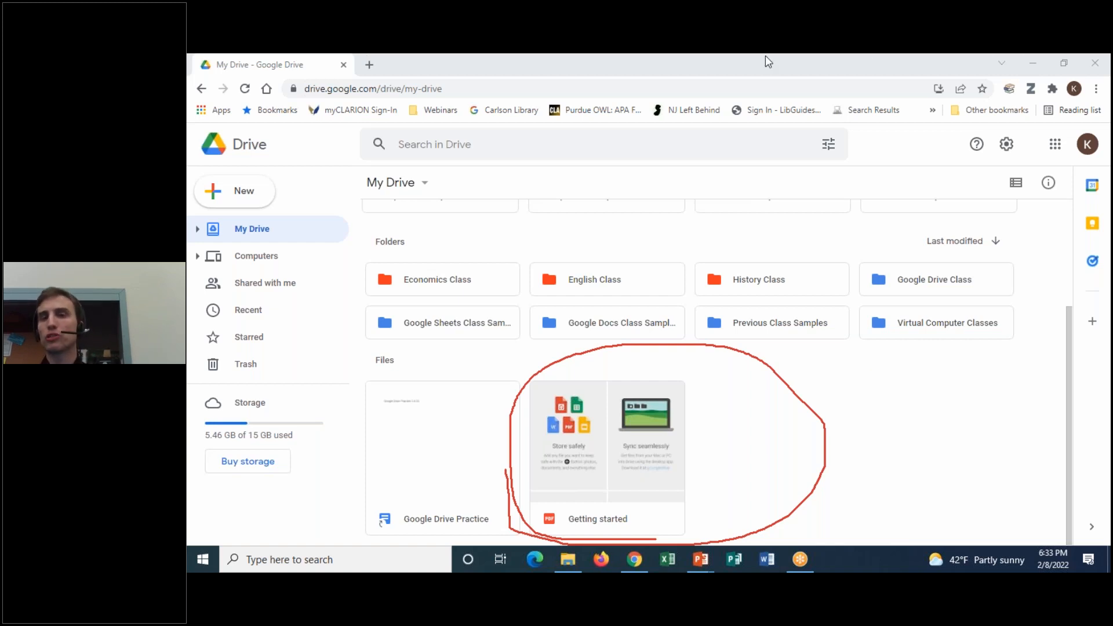
left_click(781, 156)
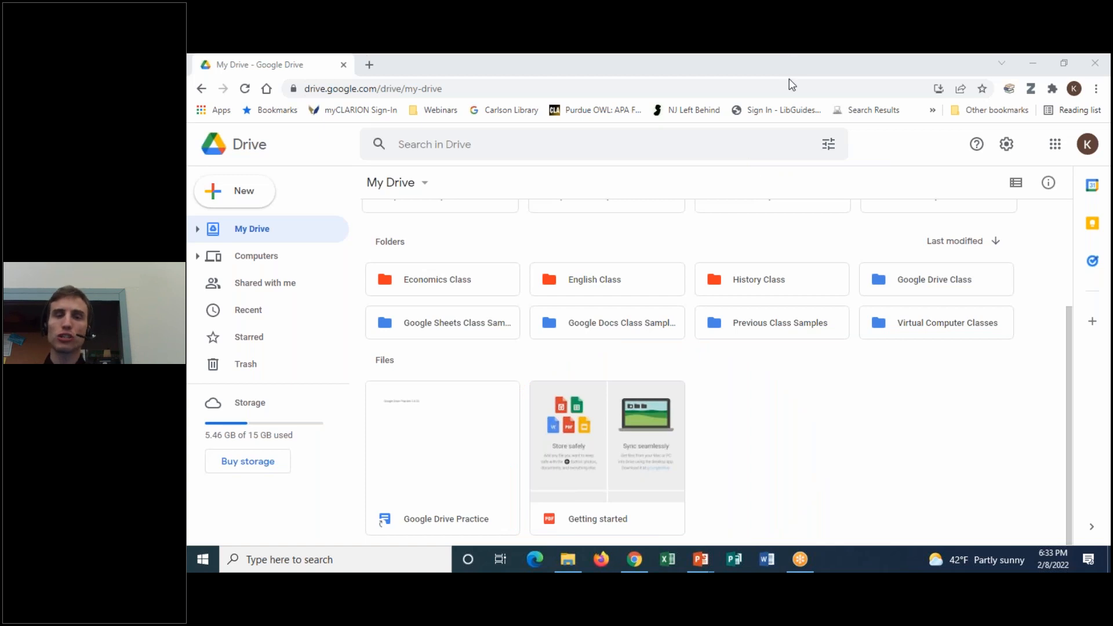
double_click(626, 464)
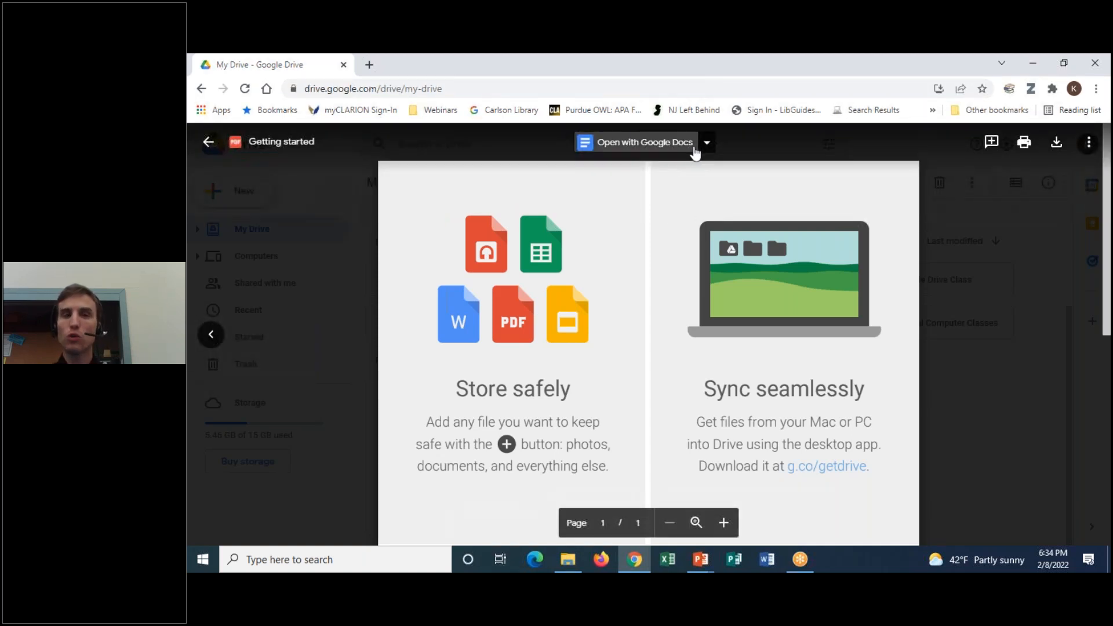
Open the Getting started PDF with Google Docs to convert it into an editable document
left_click(707, 143)
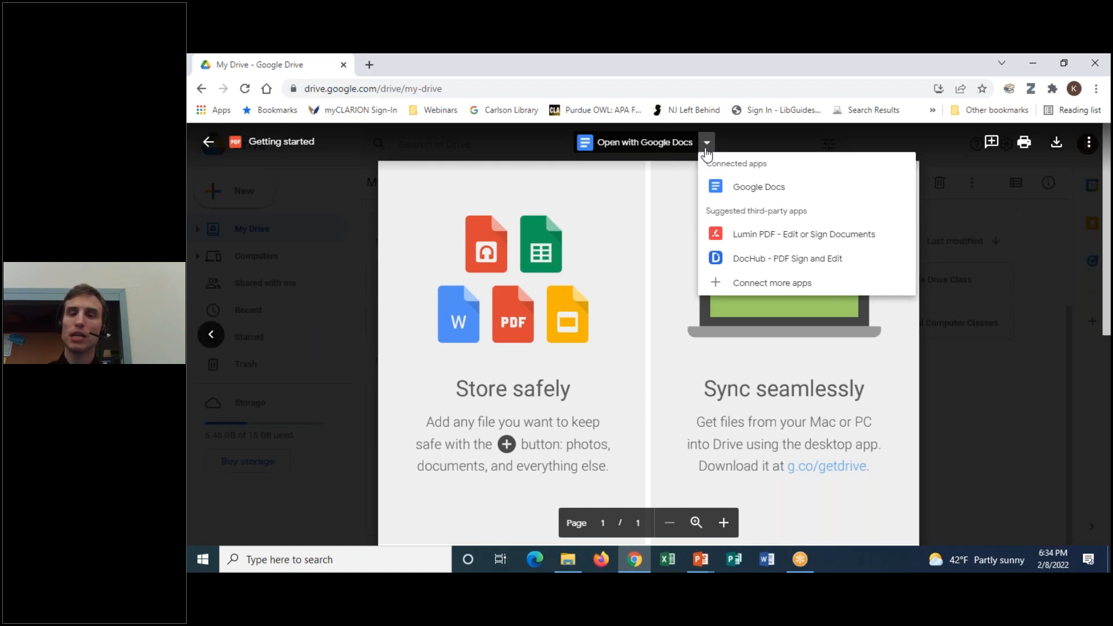
left_click(726, 187)
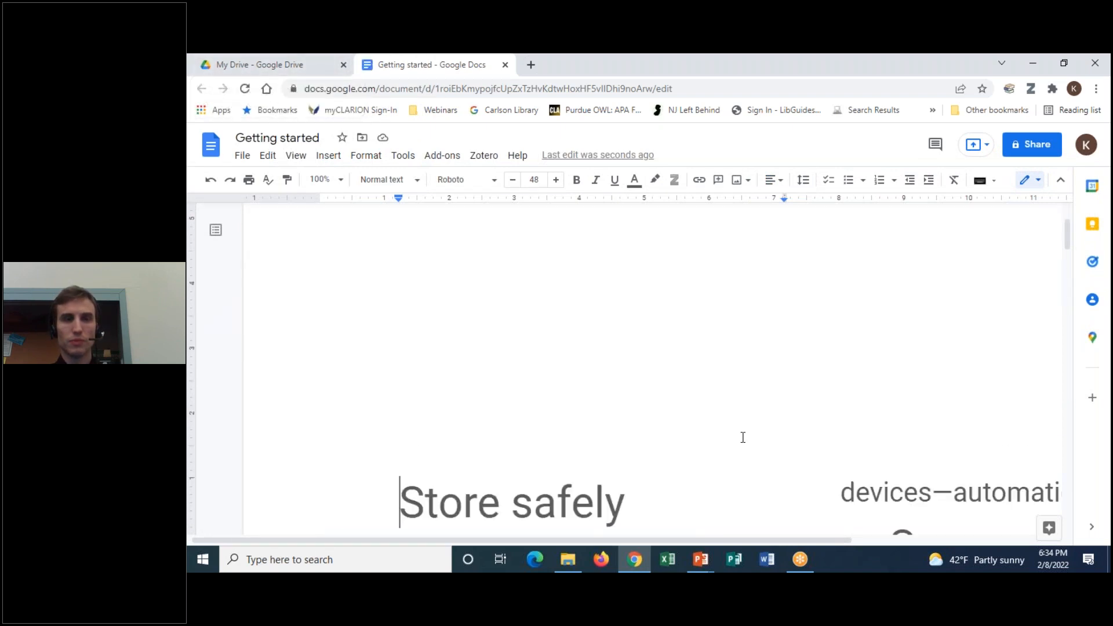
Scroll through the converted Getting started document, then close its browser tab
scroll(745, 443, "down", 12)
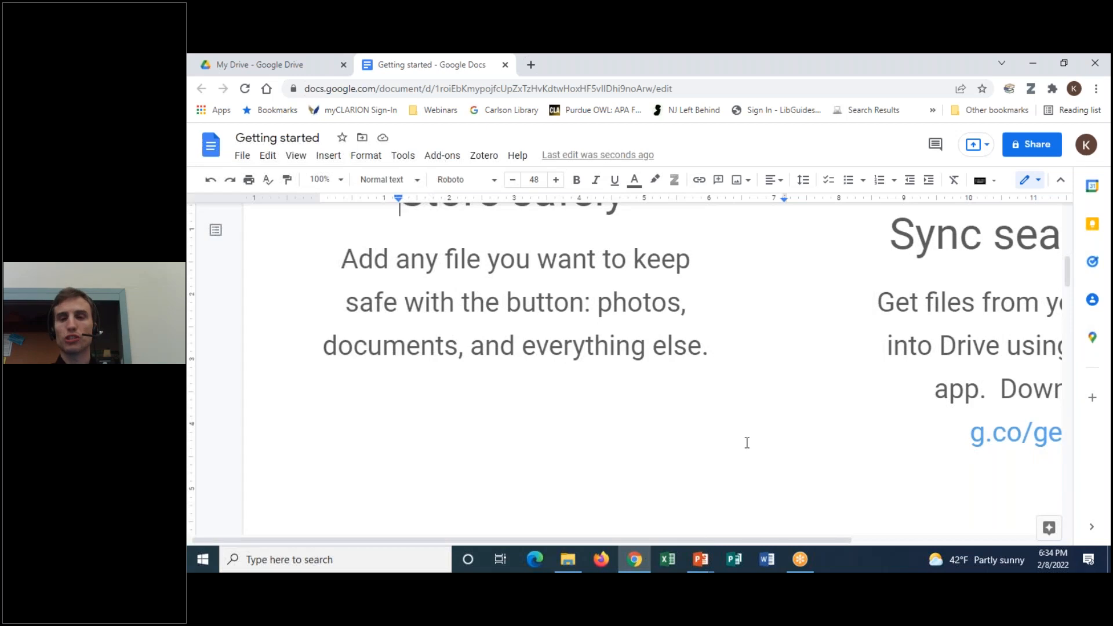
scroll(752, 441, "down", 3)
scroll(754, 458, "up", 8)
scroll(759, 469, "up", 6)
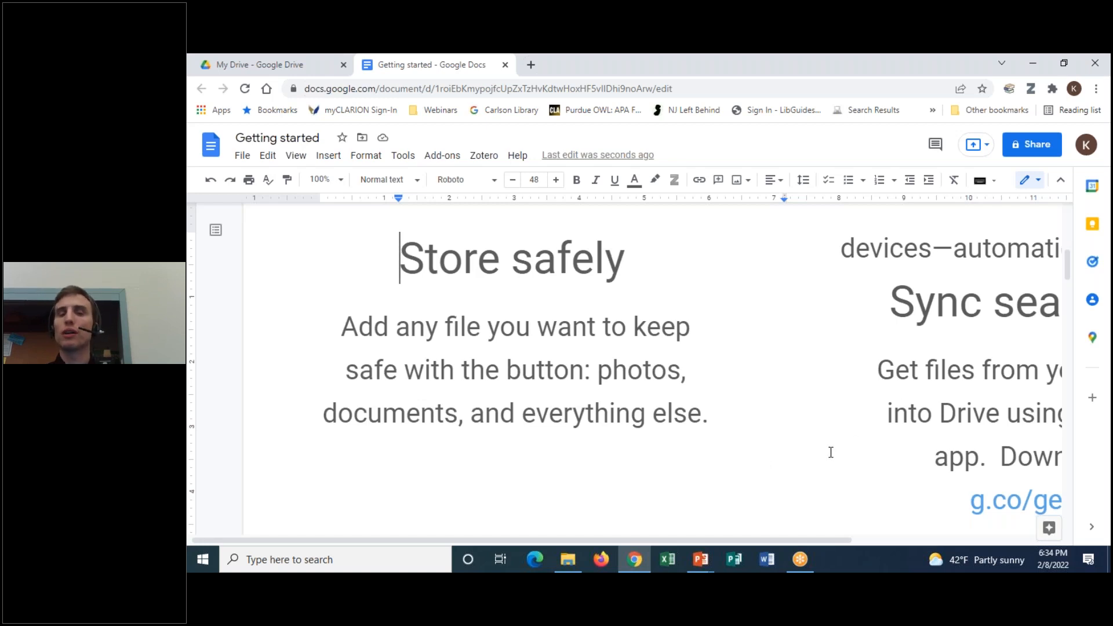
scroll(830, 451, "up", 5)
right_click(410, 72)
left_click(447, 220)
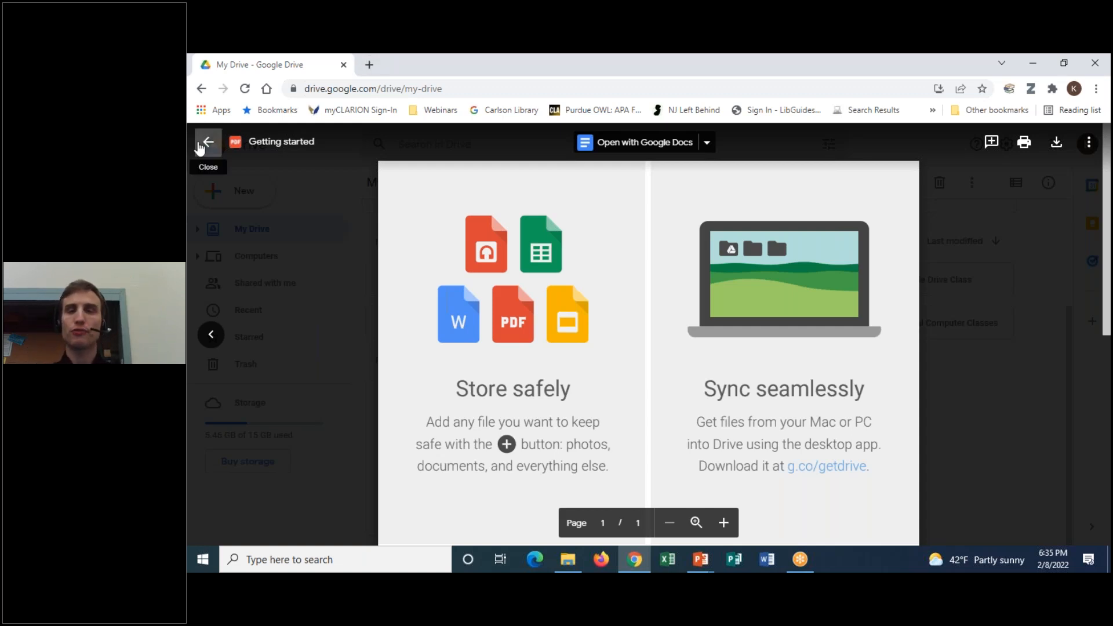
Leave the Getting started PDF preview via its back arrow, returning to My Drive's file list
left_click(777, 61)
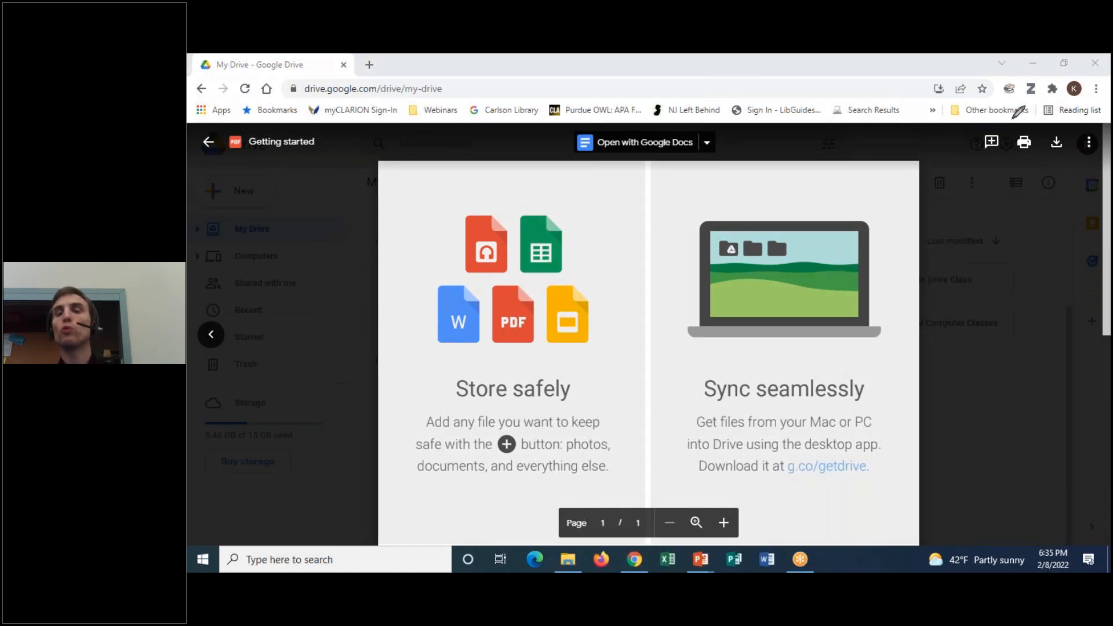
left_click_drag(1038, 124, 1043, 127)
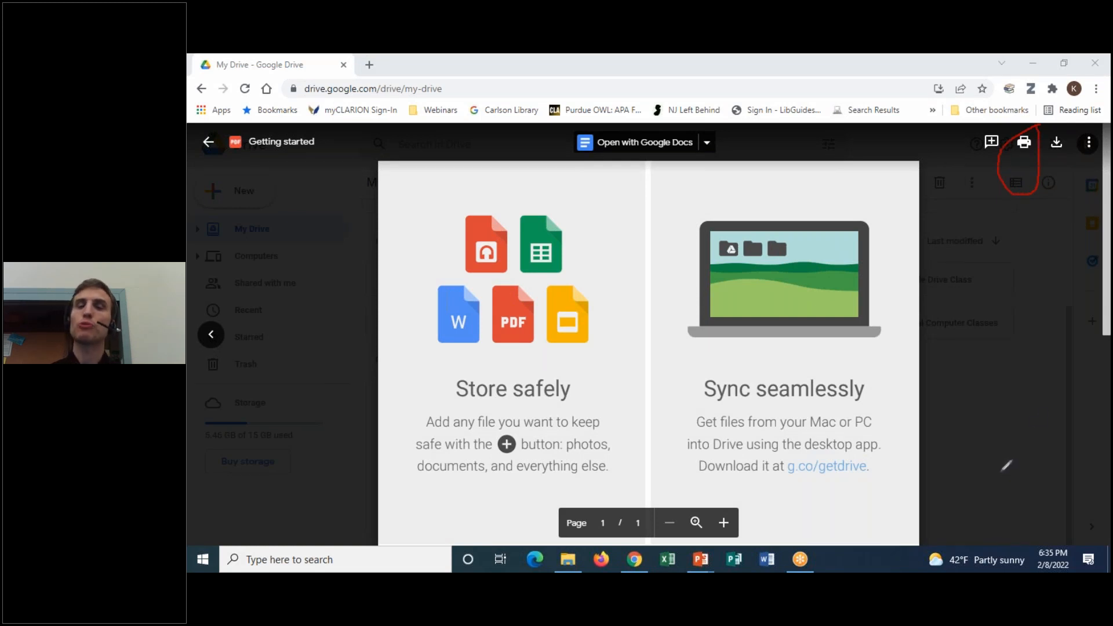
mouse_move(1052, 171)
left_mouse_down()
mouse_move(1041, 119)
mouse_move(1081, 139)
mouse_move(1053, 165)
mouse_move(1051, 154)
left_mouse_up()
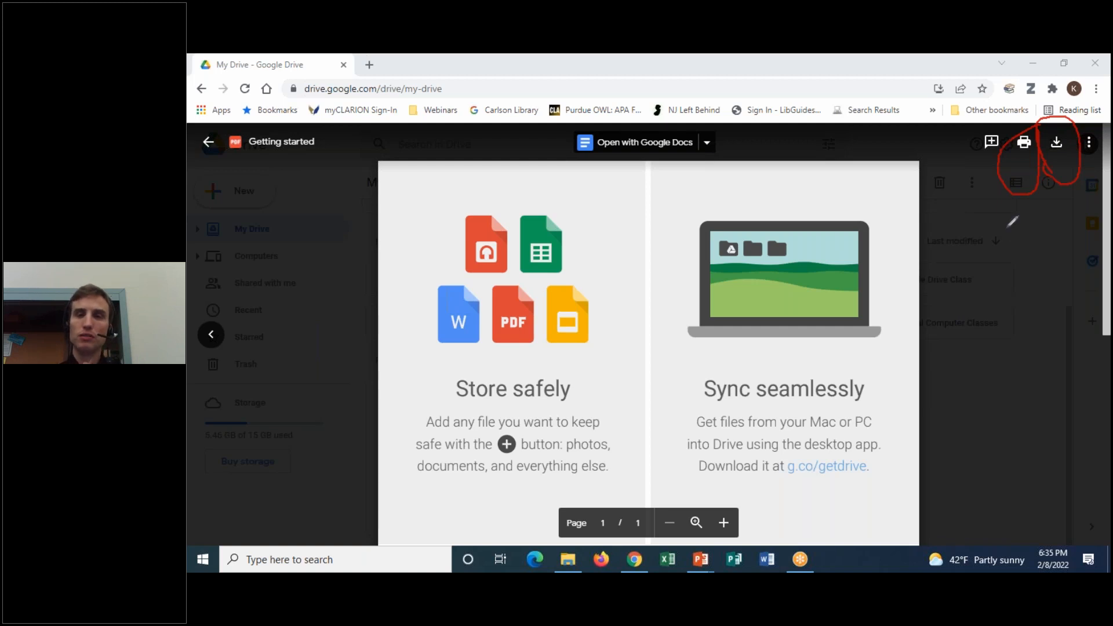
left_click_drag(998, 161, 1015, 115)
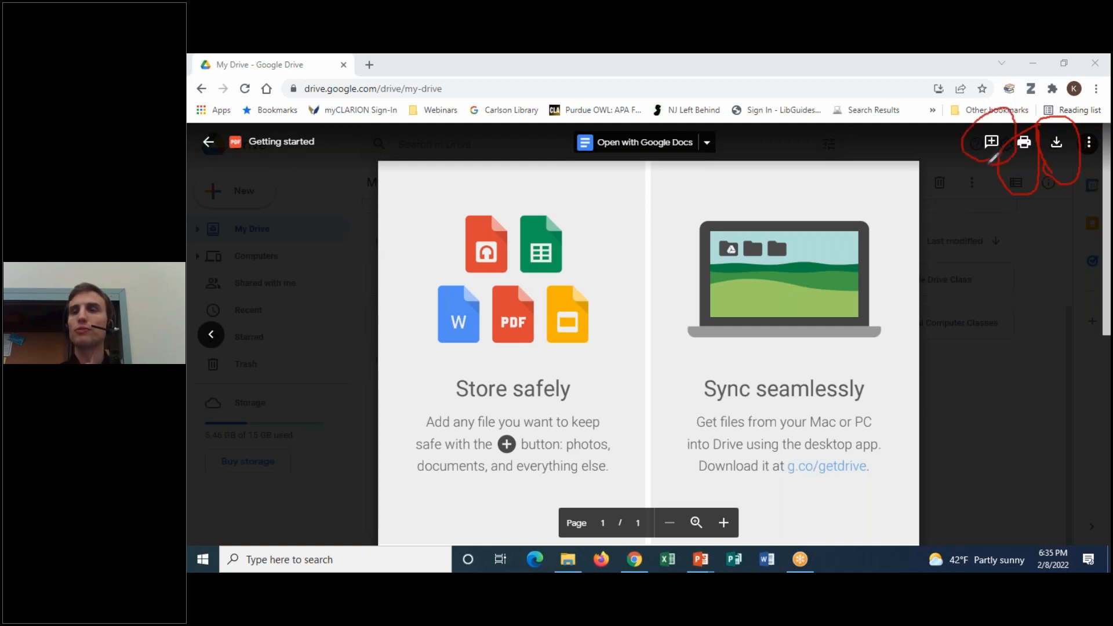
left_click(796, 158)
left_click(784, 55)
left_click(797, 76)
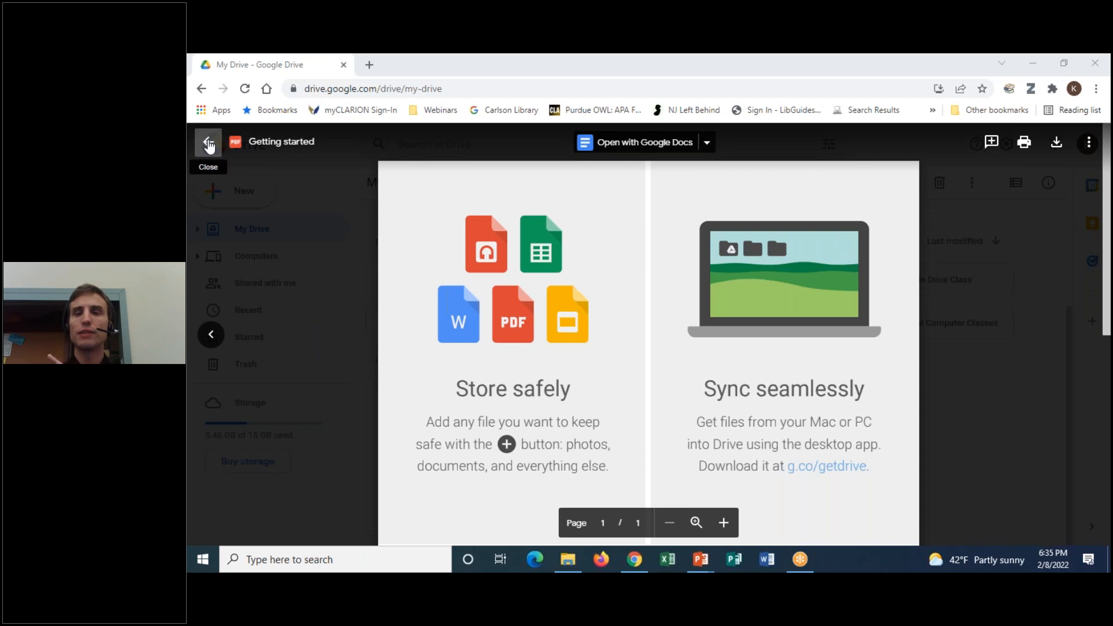
mouse_move(270, 113)
left_mouse_down()
mouse_move(193, 142)
mouse_move(255, 109)
left_mouse_up()
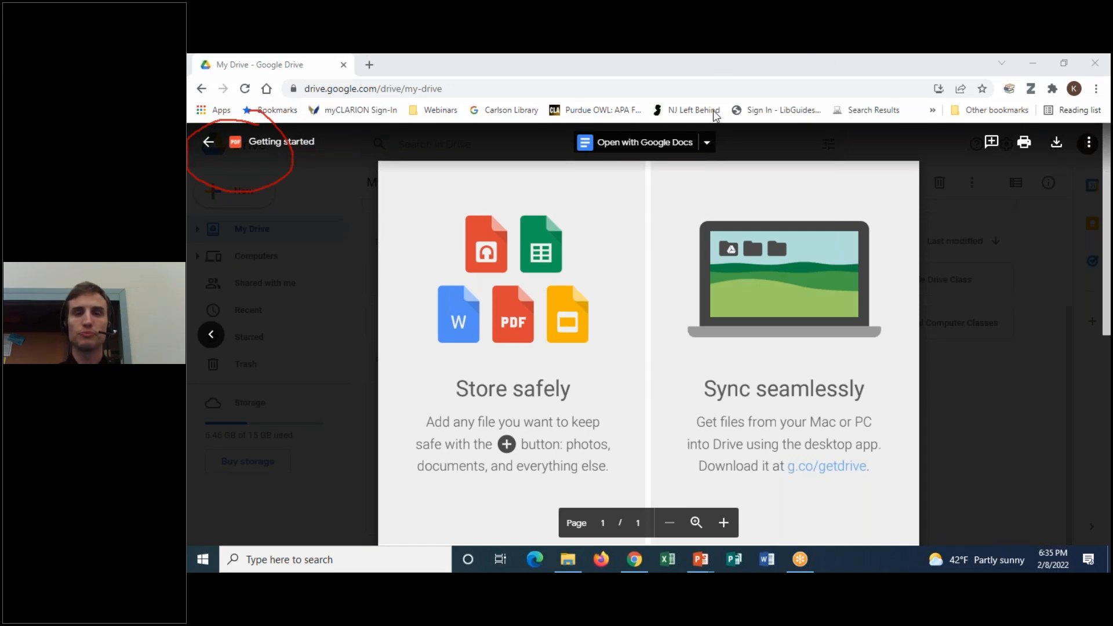
left_click(209, 145)
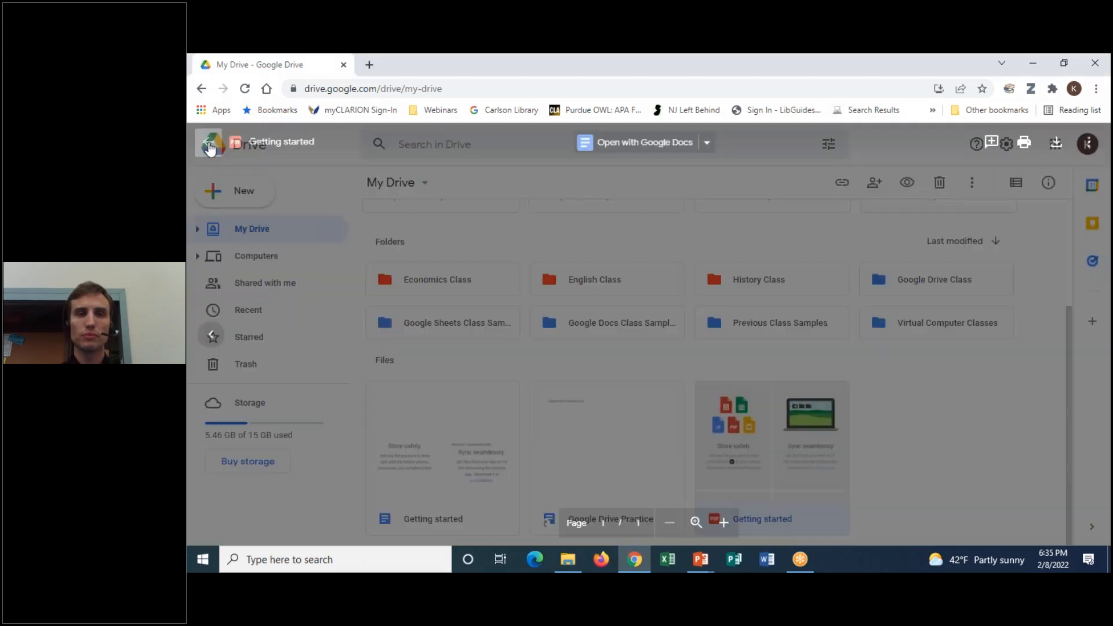
Look over the New menu and the Economics Class folder's actions, then open that folder
left_click(268, 200)
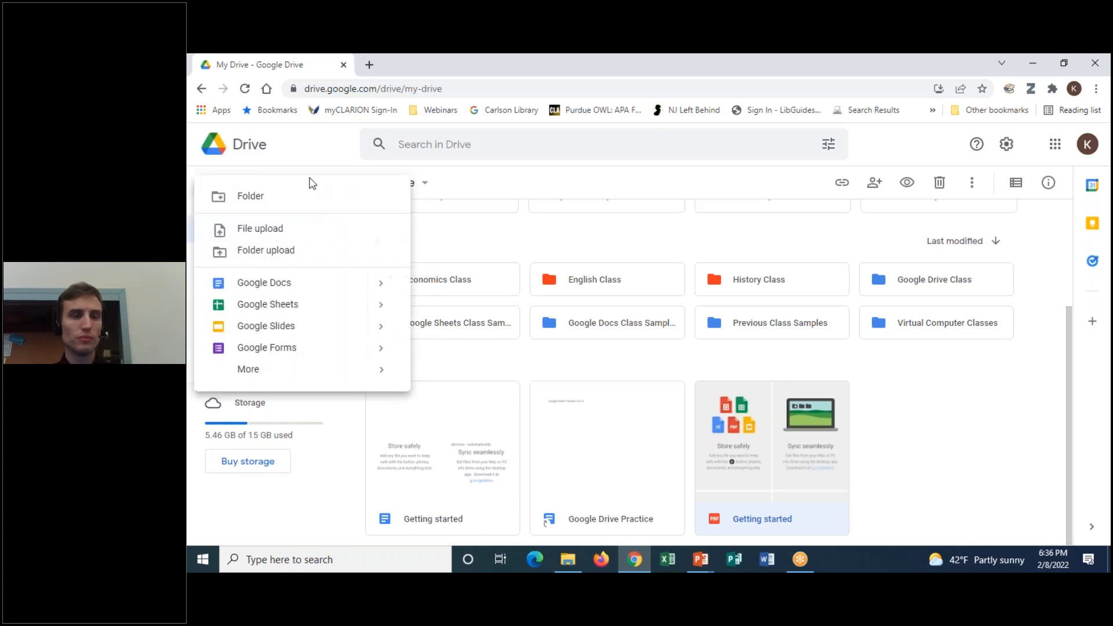
left_click(312, 177)
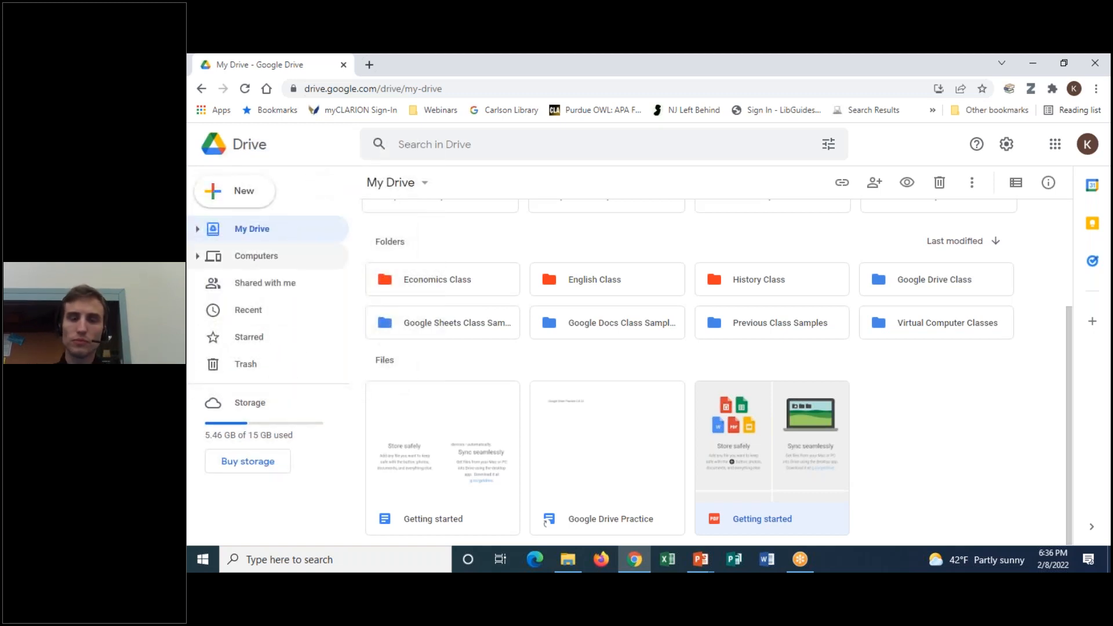
scroll(929, 455, "up", 1)
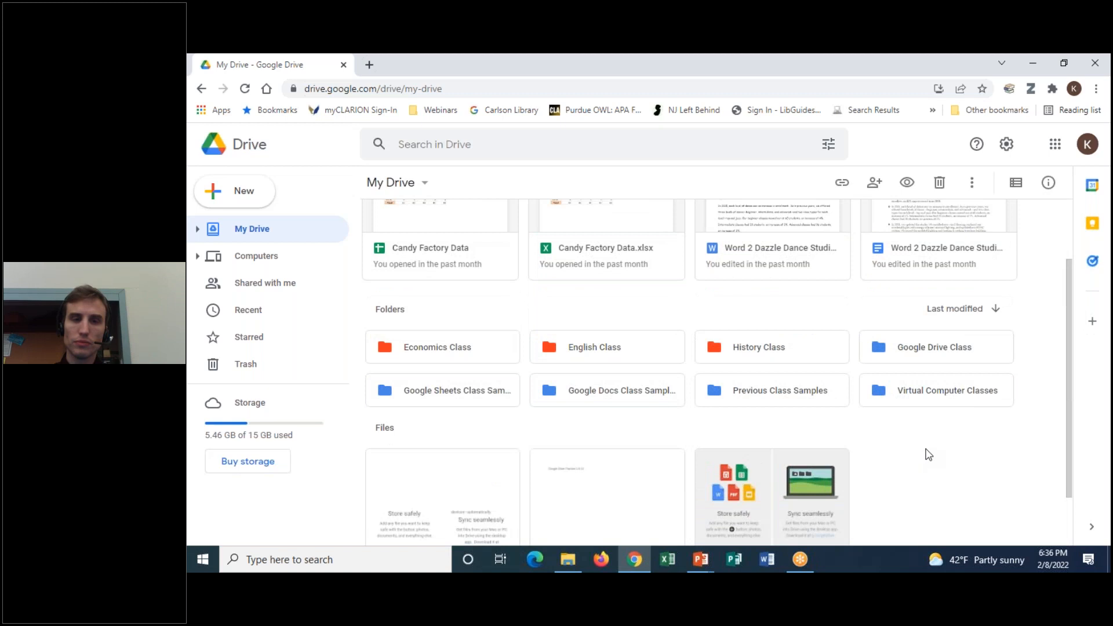
right_click(496, 360)
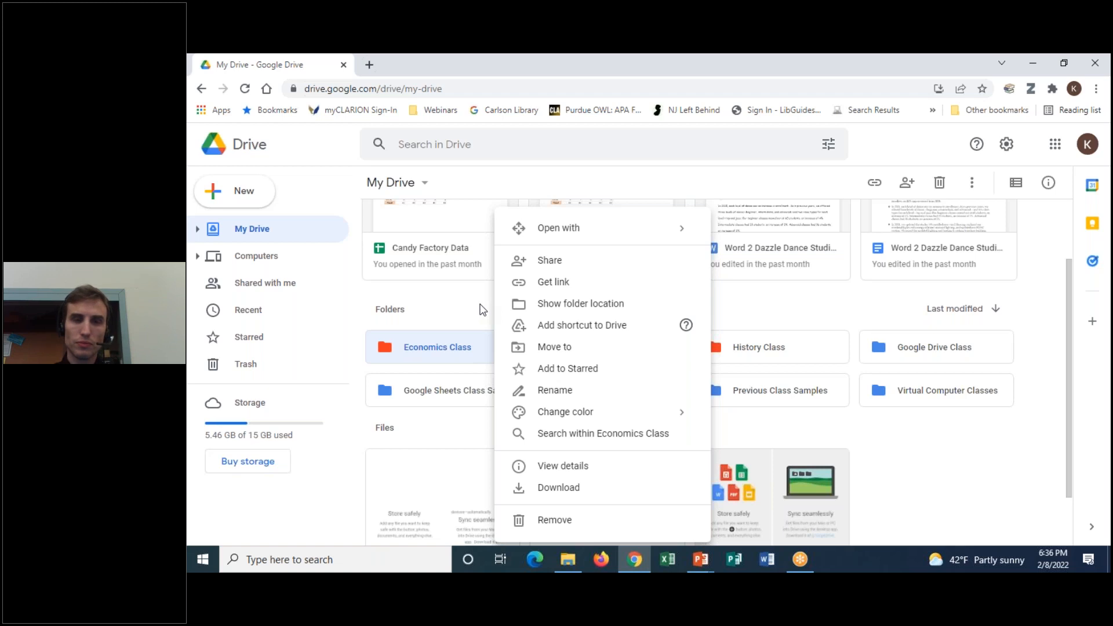
left_click(467, 365)
double_click(471, 357)
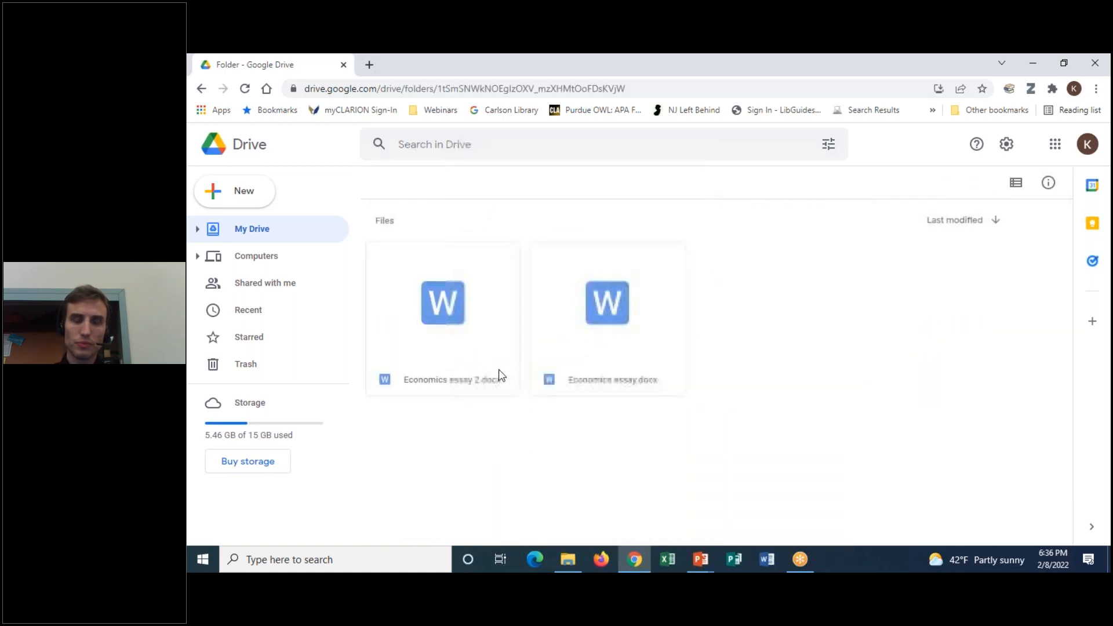
Browse the New and add-items menus inside Economics Class without creating anything
right_click(800, 378)
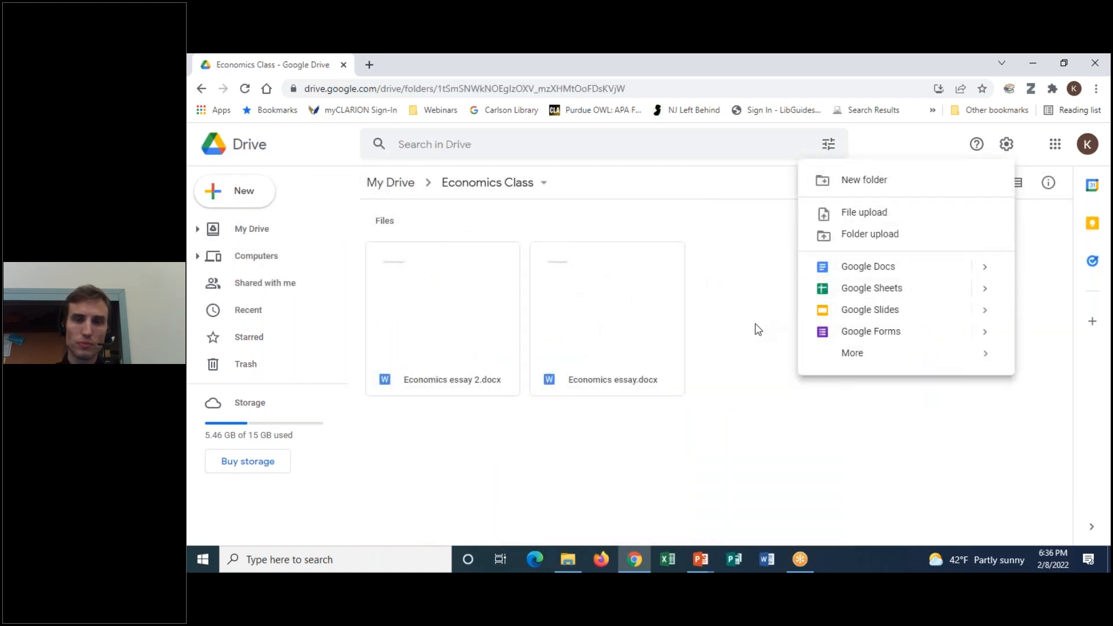
left_click(756, 328)
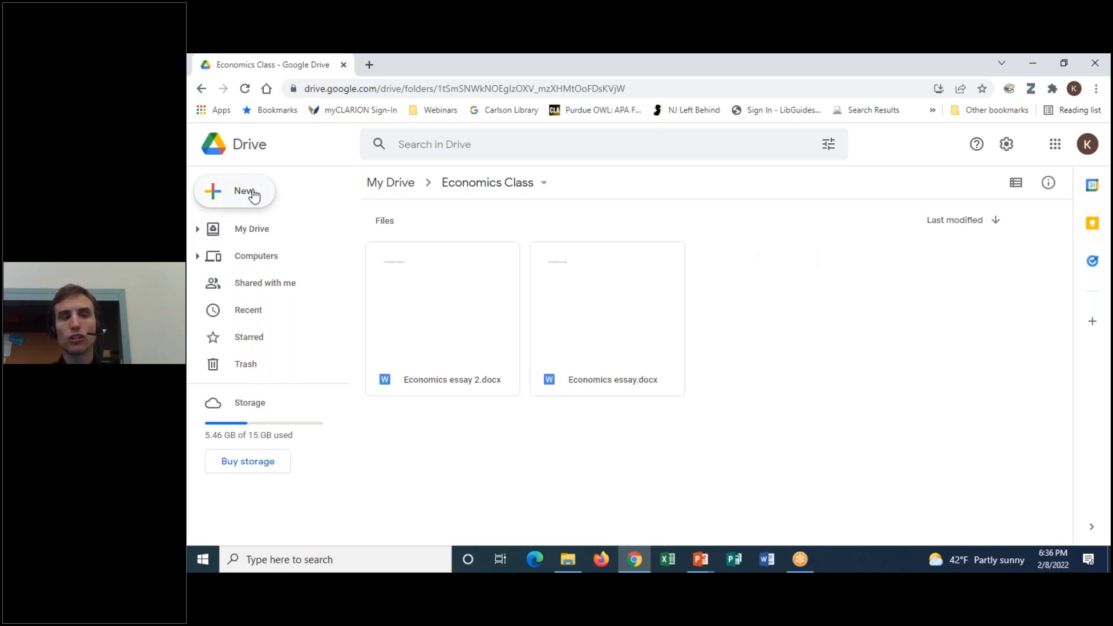
left_click(255, 201)
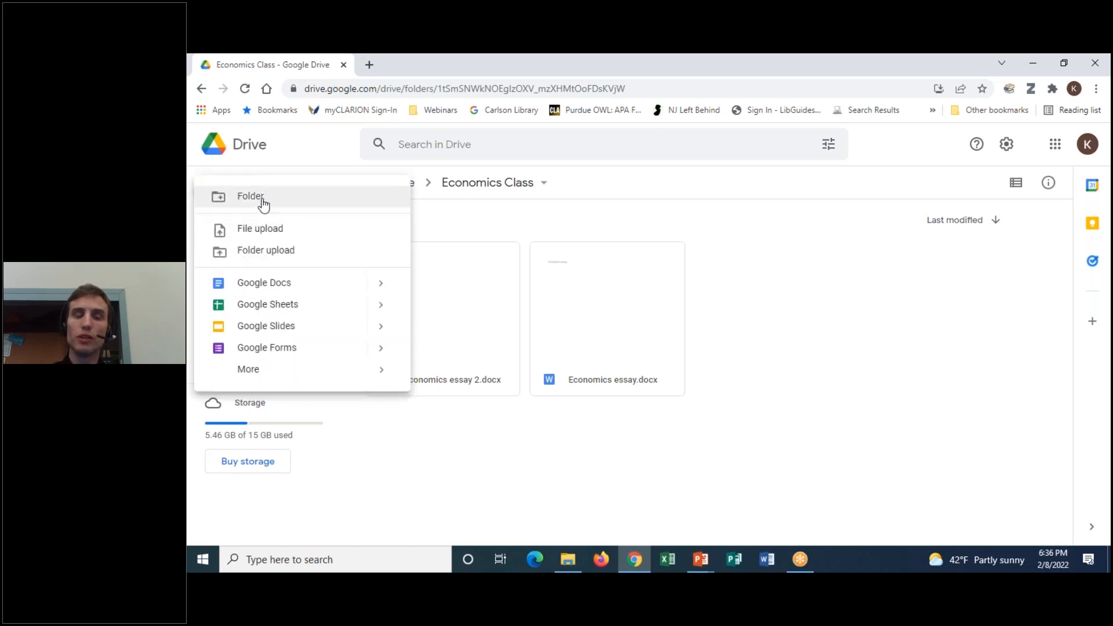
left_click(802, 55)
left_click(782, 93)
mouse_move(555, 171)
left_mouse_down()
mouse_move(440, 174)
mouse_move(554, 194)
mouse_move(552, 165)
left_mouse_up()
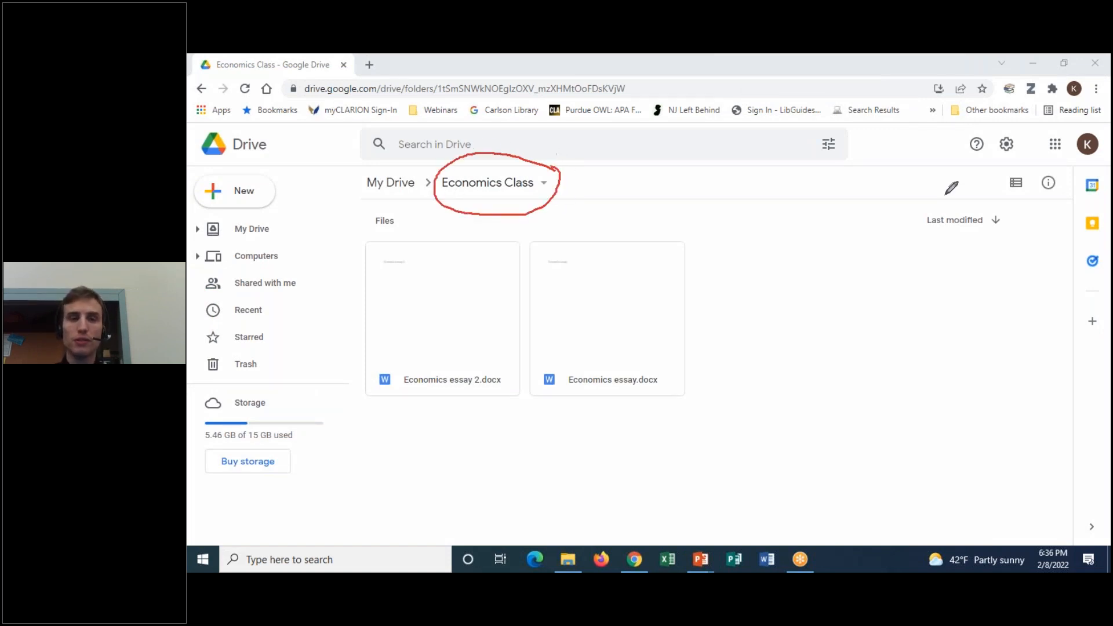
left_click(774, 308)
right_click(774, 307)
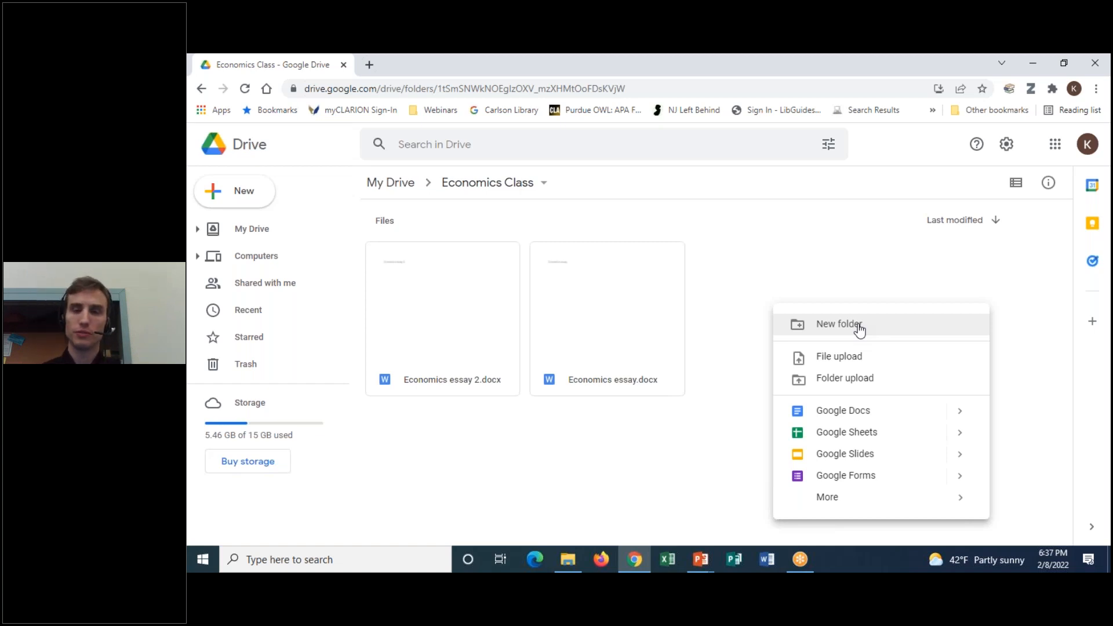
left_click(853, 237)
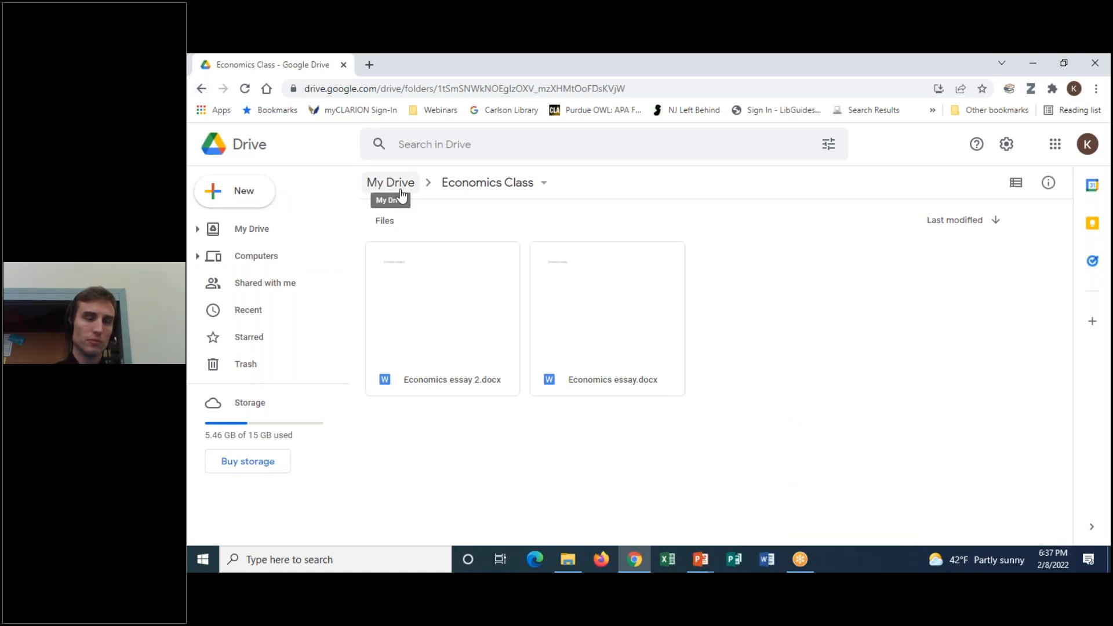
Return to My Drive via the breadcrumb and scroll through its class folders and files
left_click(402, 195)
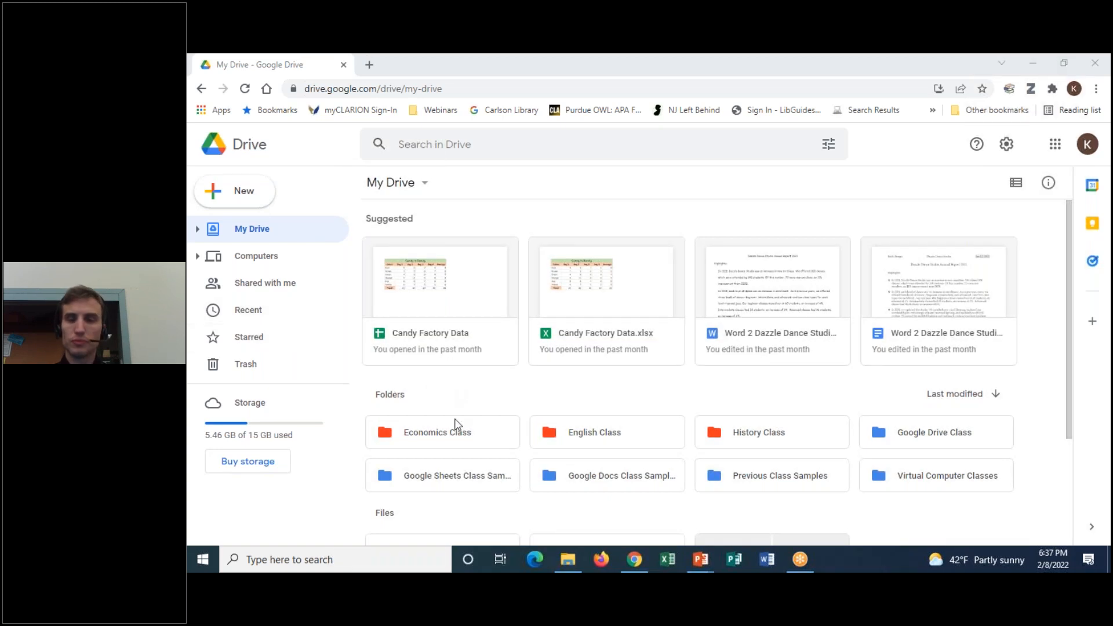
scroll(455, 425, "down", 3)
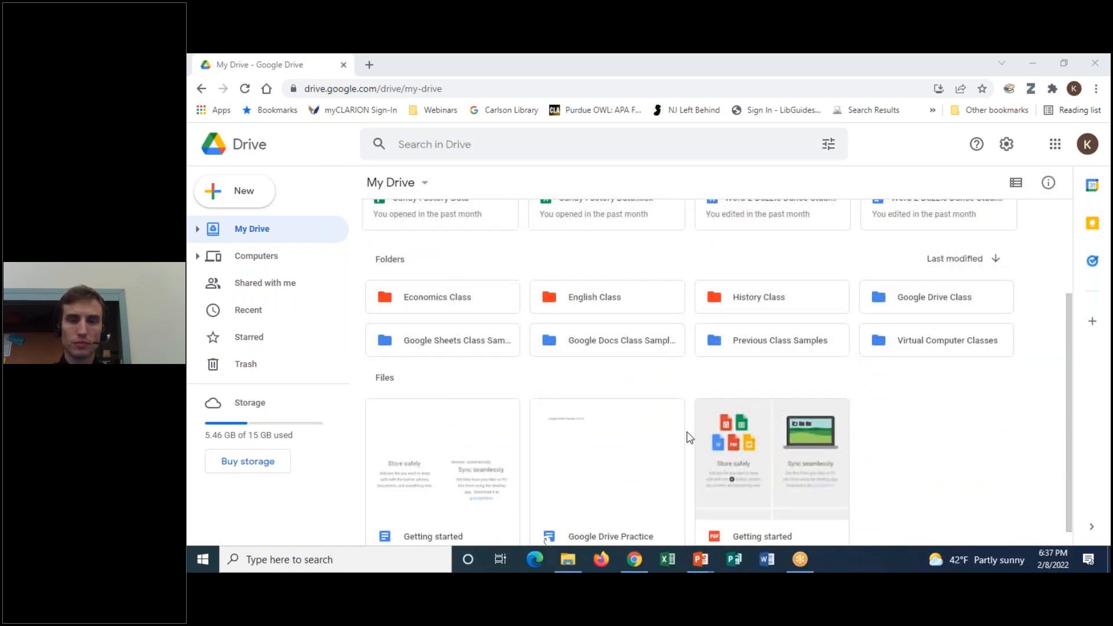
scroll(689, 438, "up", 3)
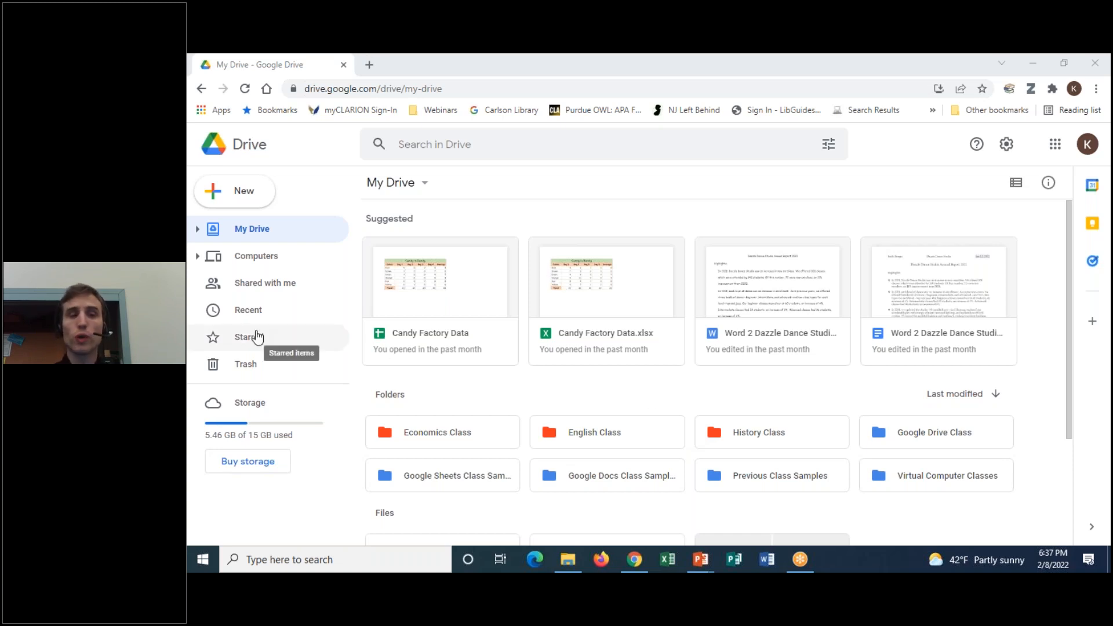
scroll(504, 360, "down", 2)
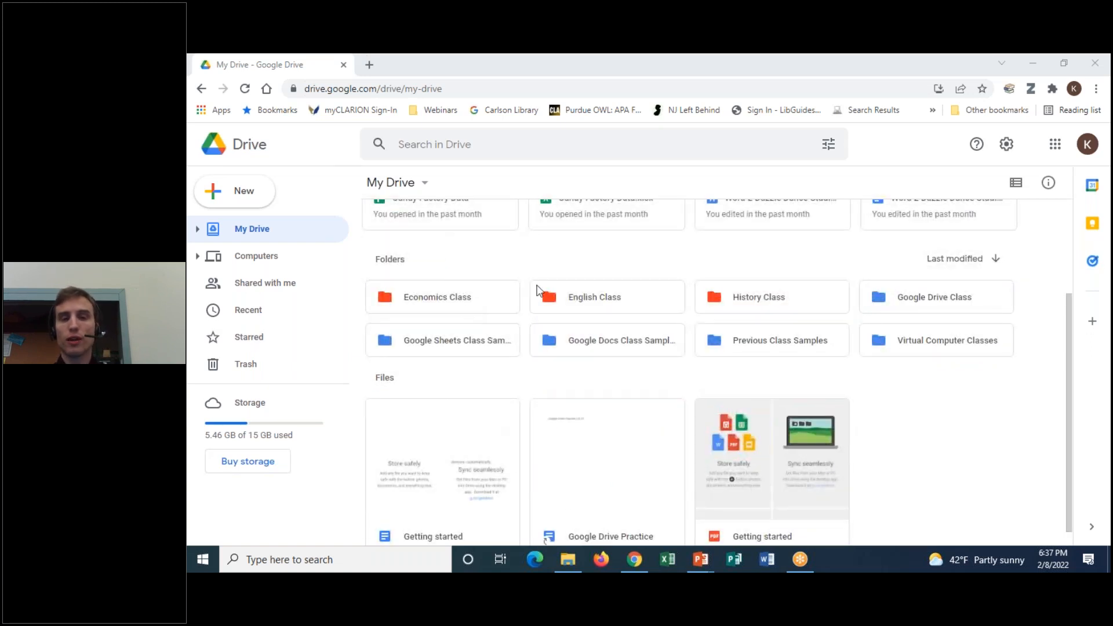
Star the English Essay file inside the English Class folder
double_click(649, 298)
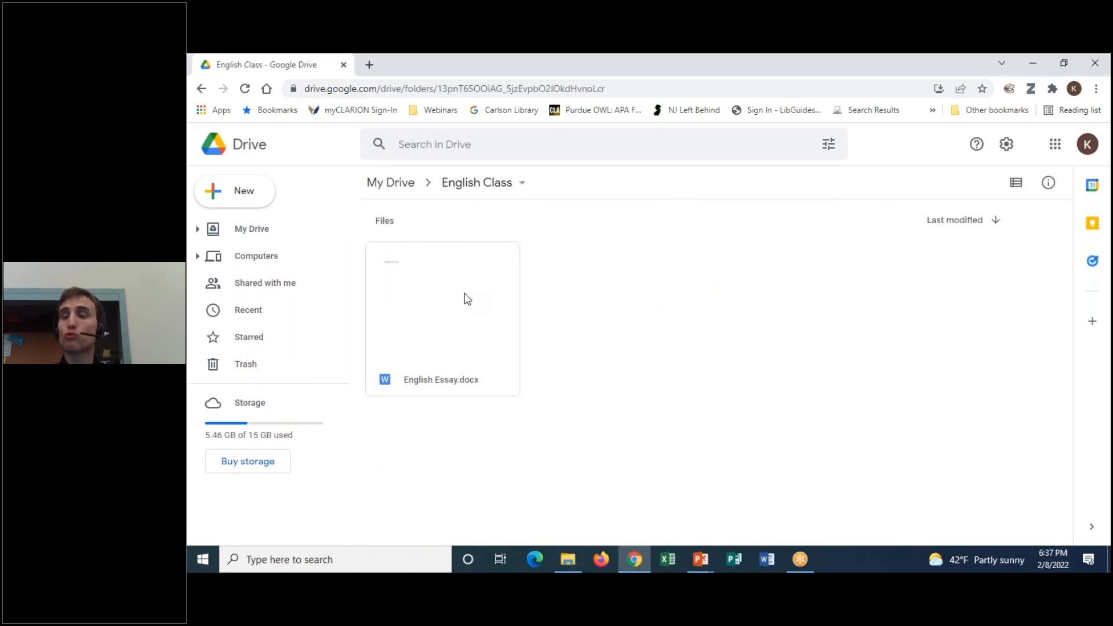
right_click(467, 299)
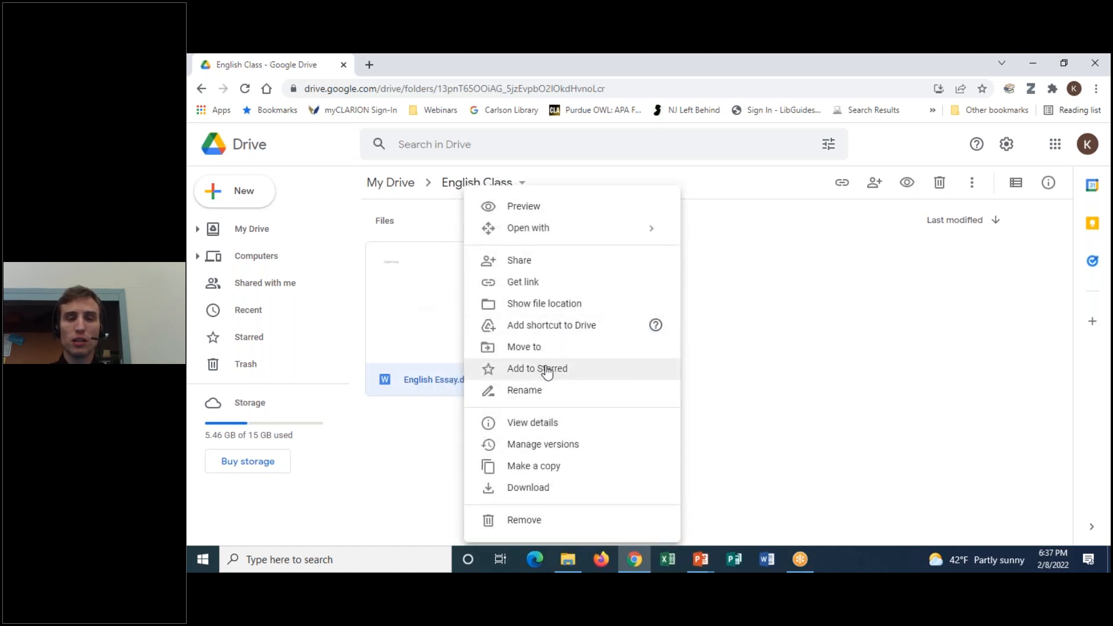
left_click(547, 371)
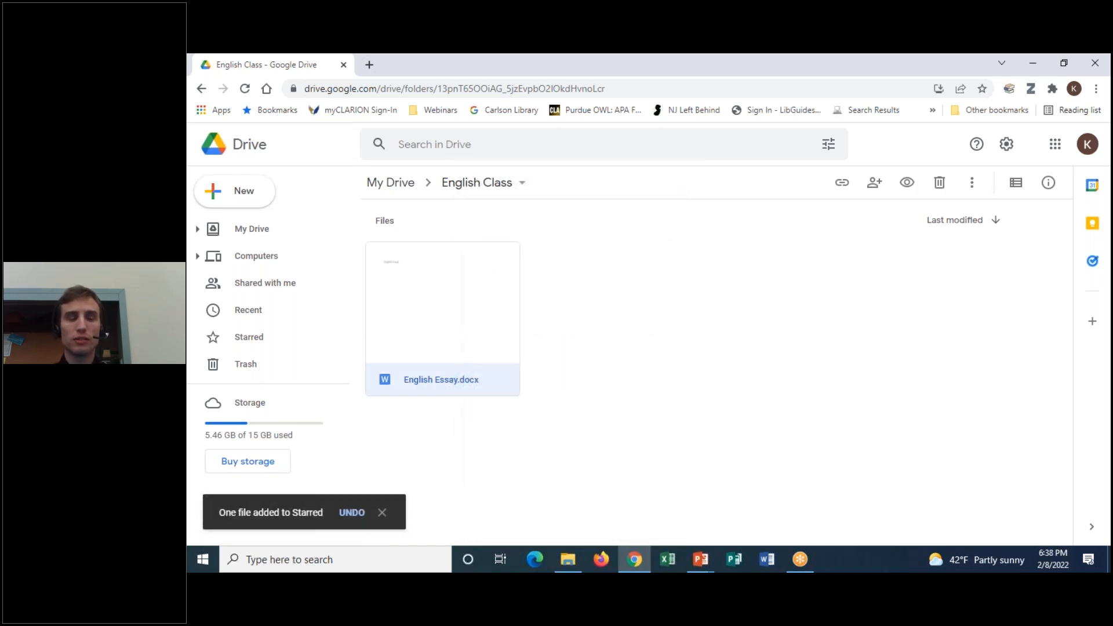
left_click(382, 513)
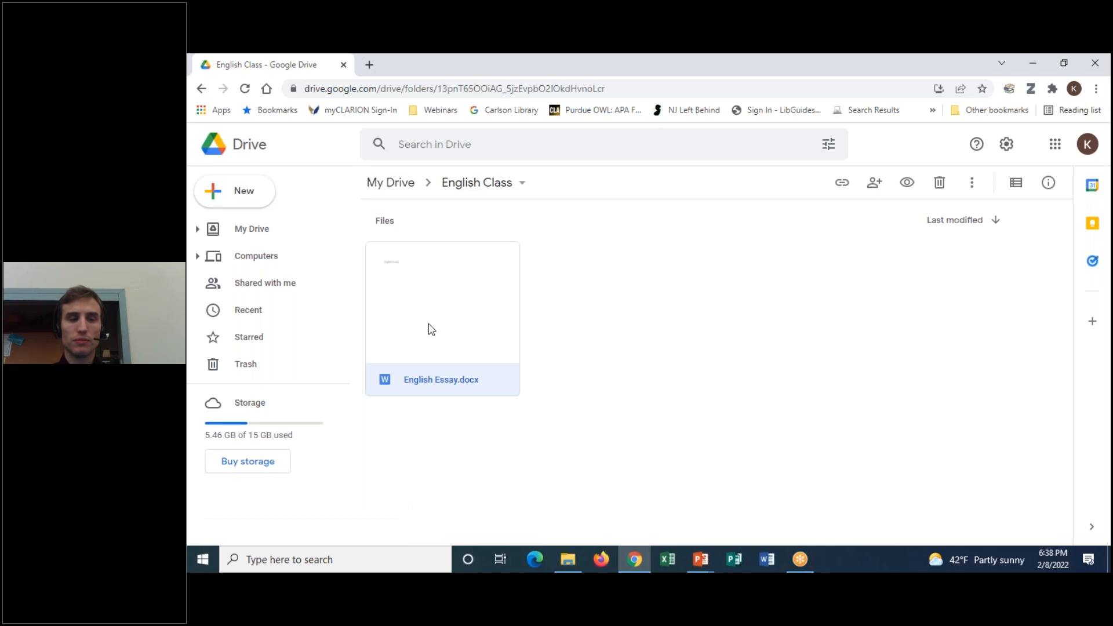
Back in My Drive, add the Economics Class folder to Starred
left_click(202, 89)
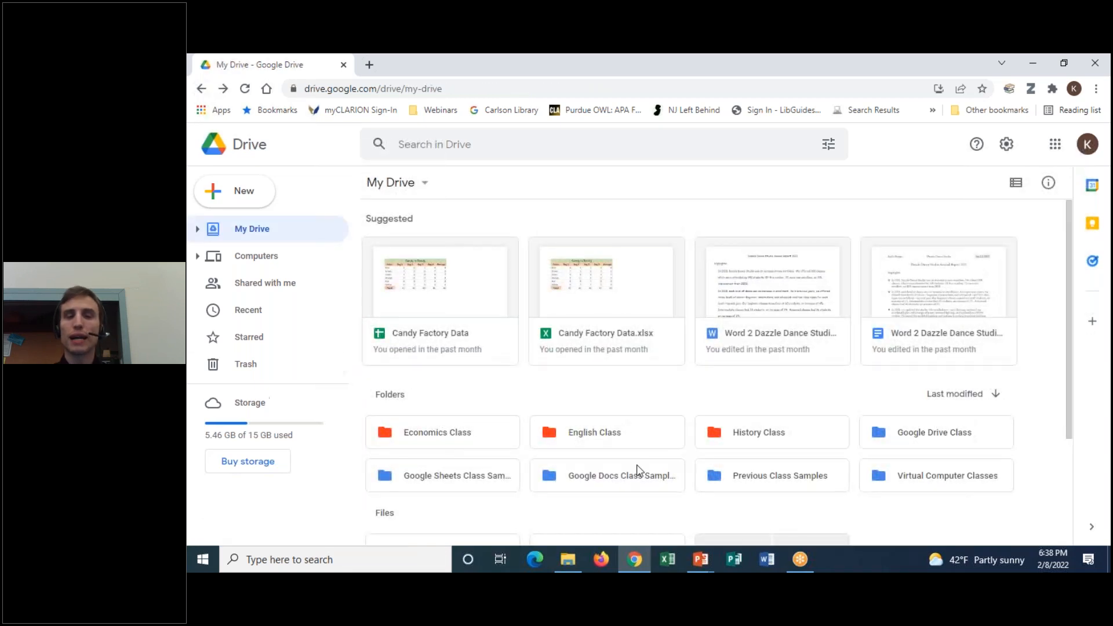
right_click(554, 428)
mouse_move(623, 412)
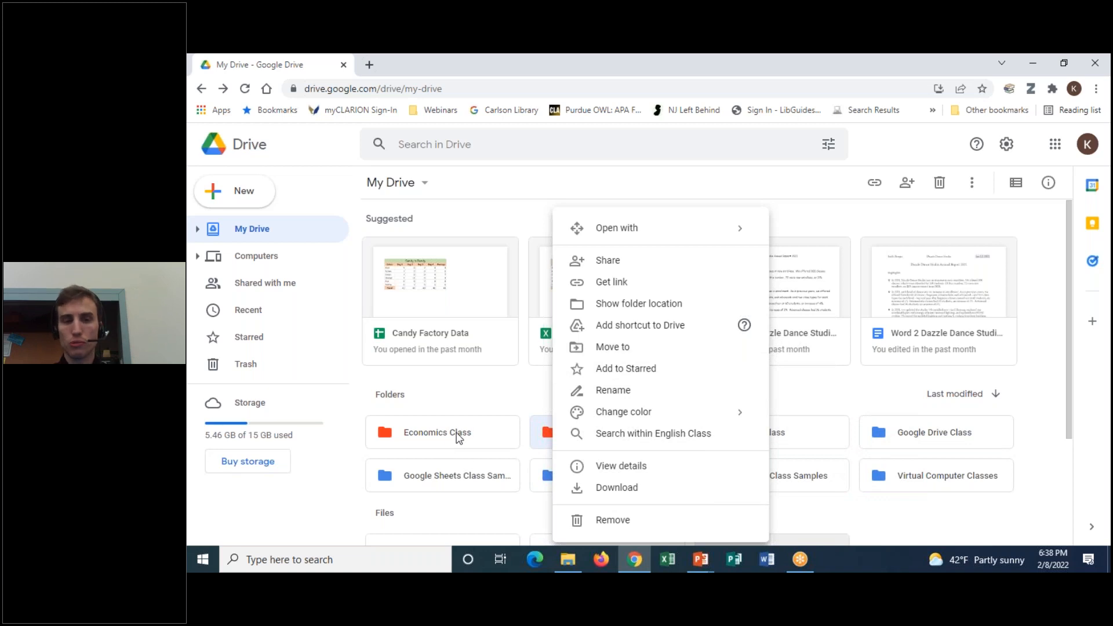
left_click(393, 444)
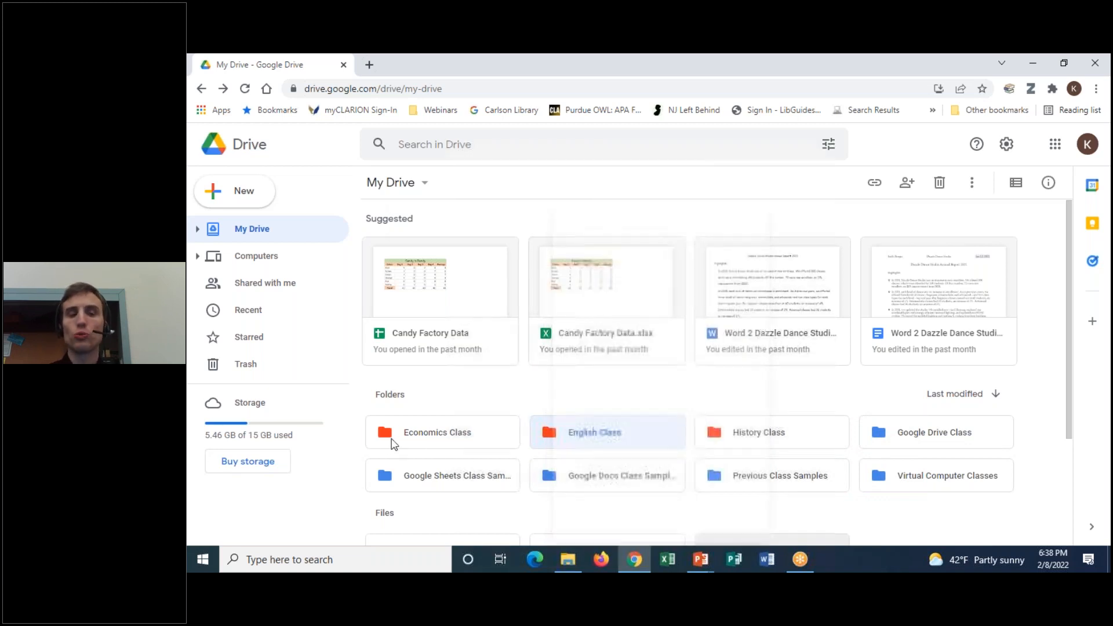
right_click(393, 444)
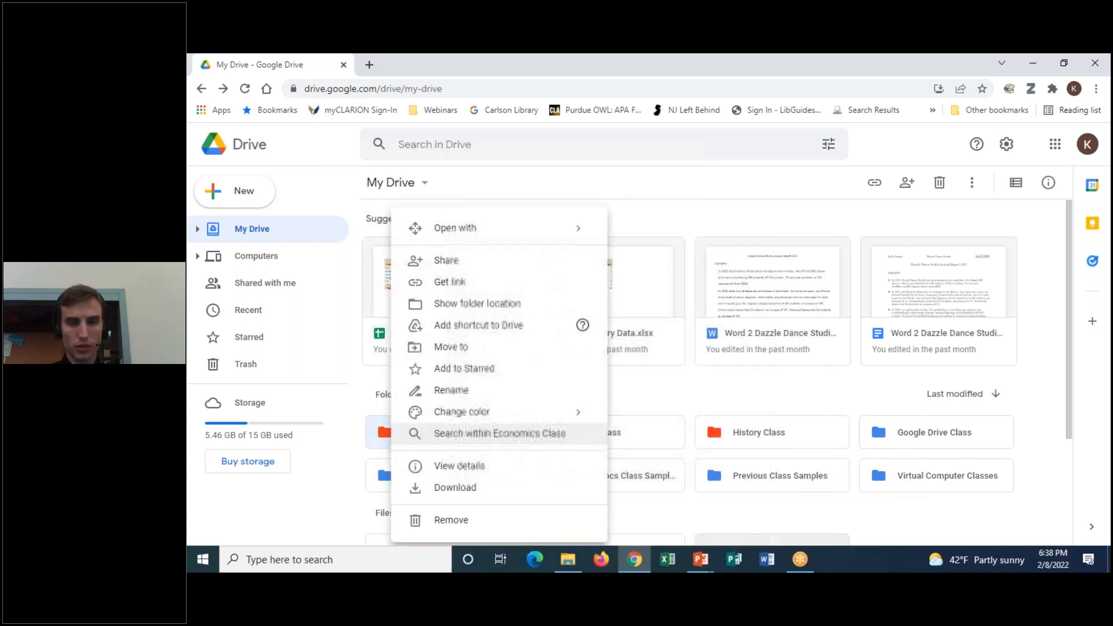
left_click(472, 370)
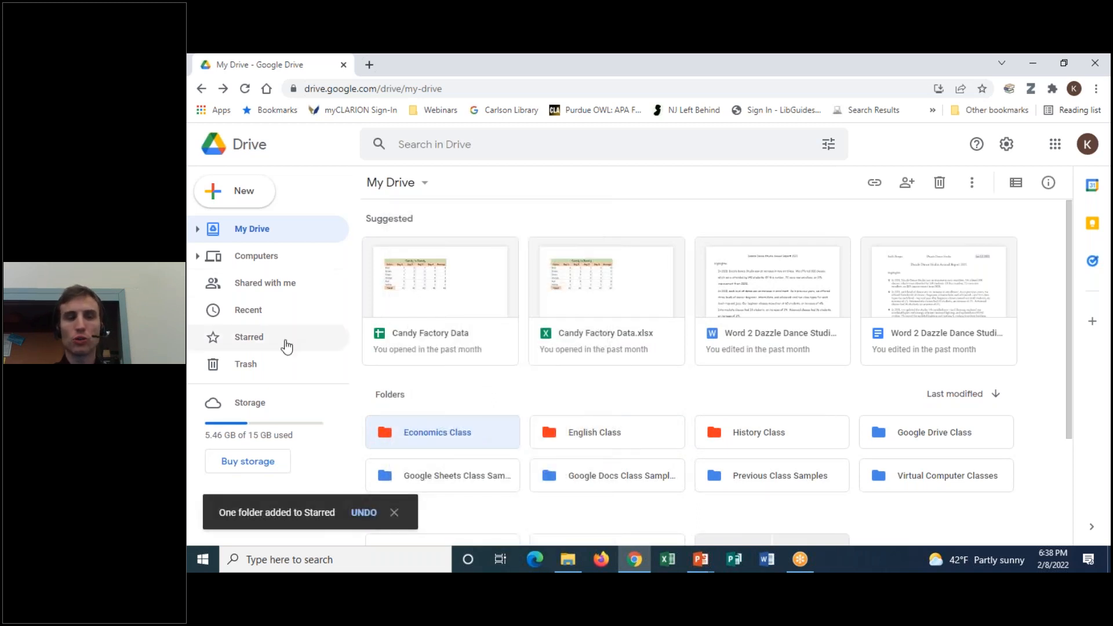
Show the Starred collection and select Excel 1.docx
mouse_move(273, 316)
left_mouse_down()
mouse_move(195, 327)
mouse_move(273, 308)
left_mouse_up()
left_click(767, 57)
left_click(812, 152)
left_click(258, 339)
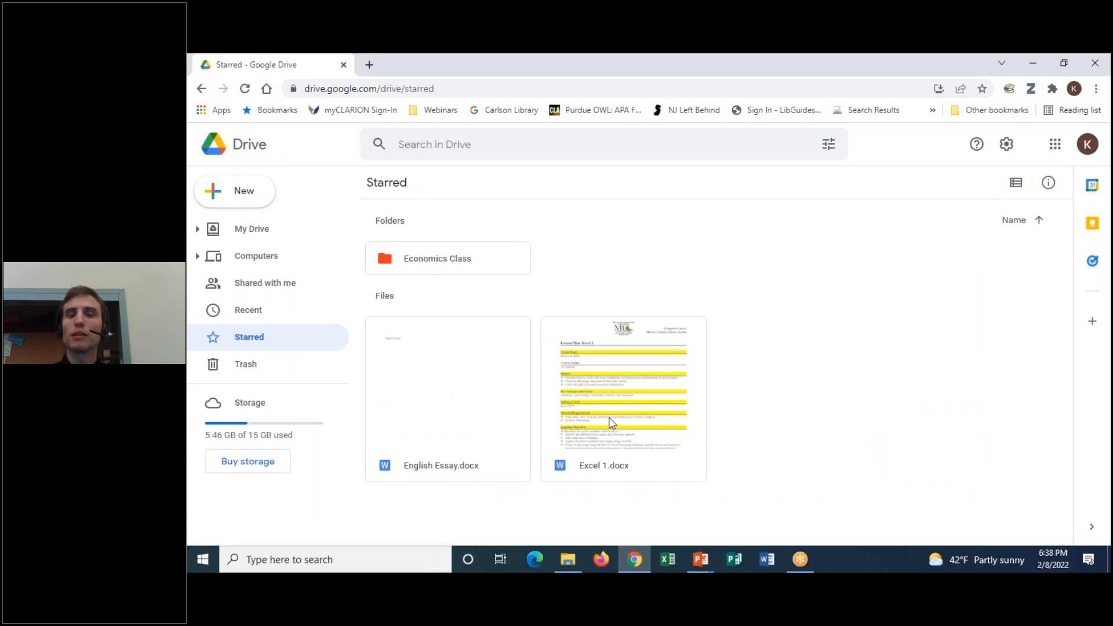
left_click(612, 424)
Leave Starred for My Drive and bring up the search box's file-type filters
left_click_drag(567, 318, 674, 488)
left_click_drag(578, 492, 767, 294)
mouse_move(516, 346)
left_mouse_down()
mouse_move(455, 310)
mouse_move(536, 355)
left_mouse_up()
mouse_move(499, 282)
left_mouse_down()
mouse_move(366, 247)
mouse_move(471, 279)
left_mouse_up()
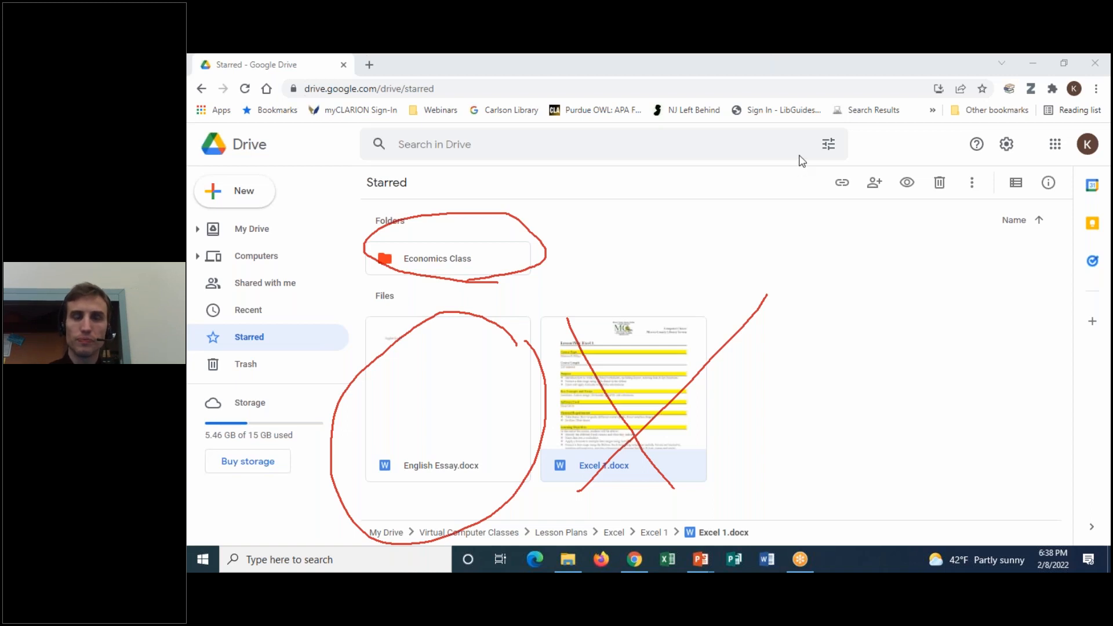
left_click(800, 156)
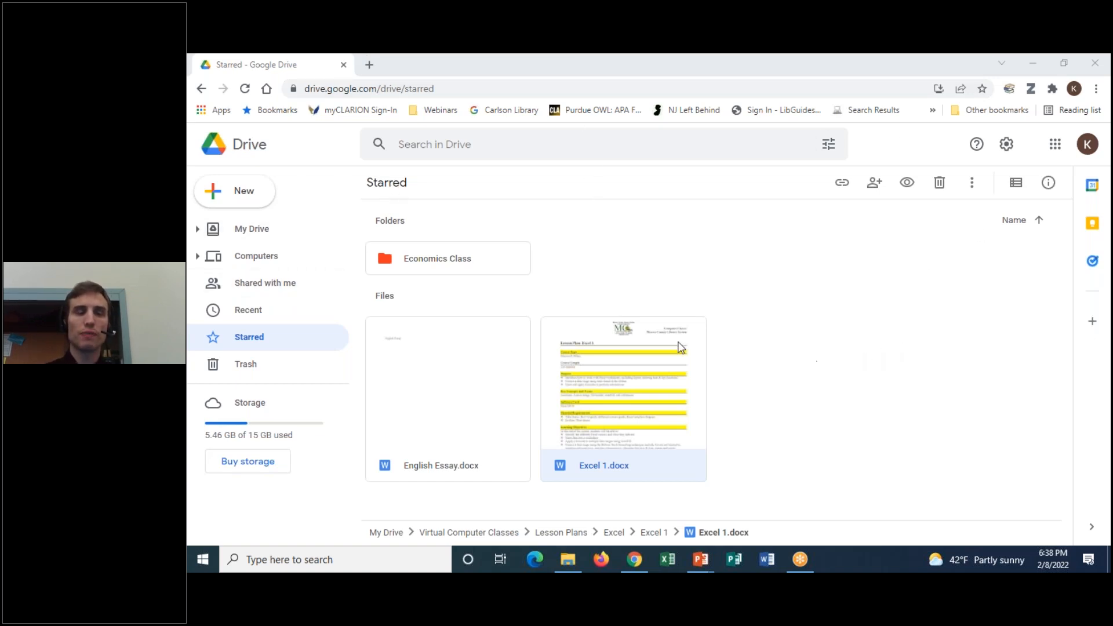
left_click(236, 230)
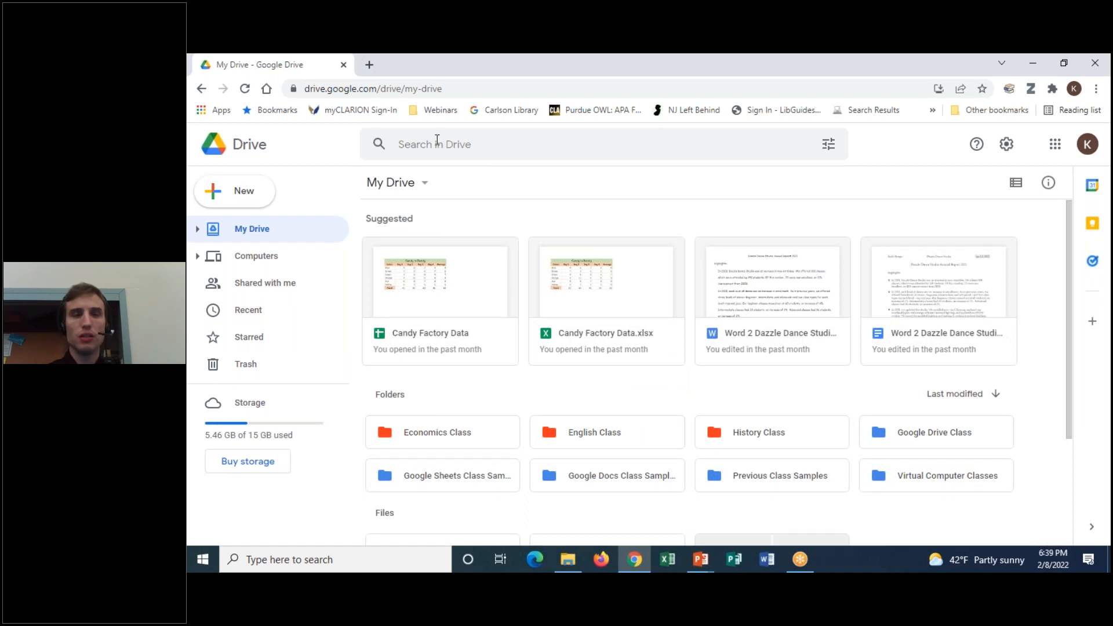
left_click(505, 147)
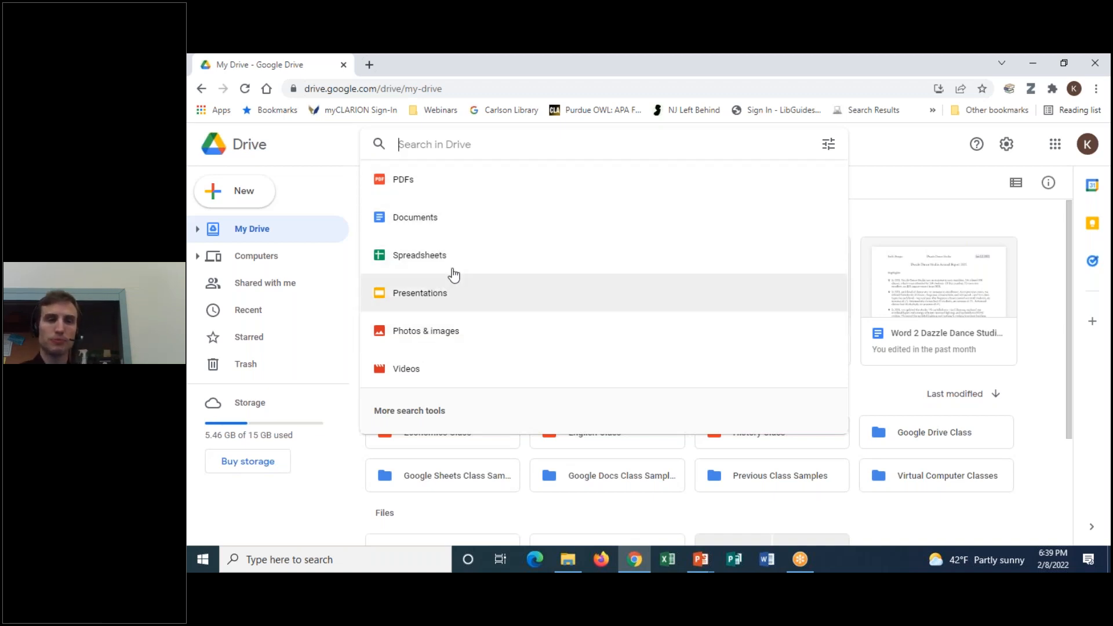
Reopen the advanced search panel and check the Follow up choices, leaving every filter at default
left_click(429, 411)
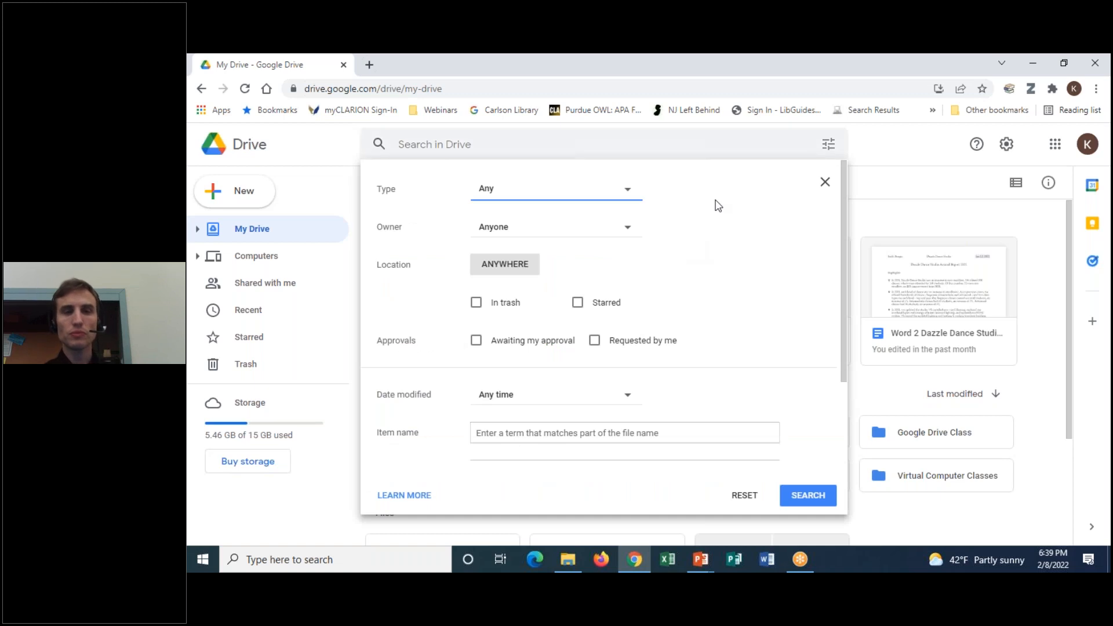
left_click(826, 183)
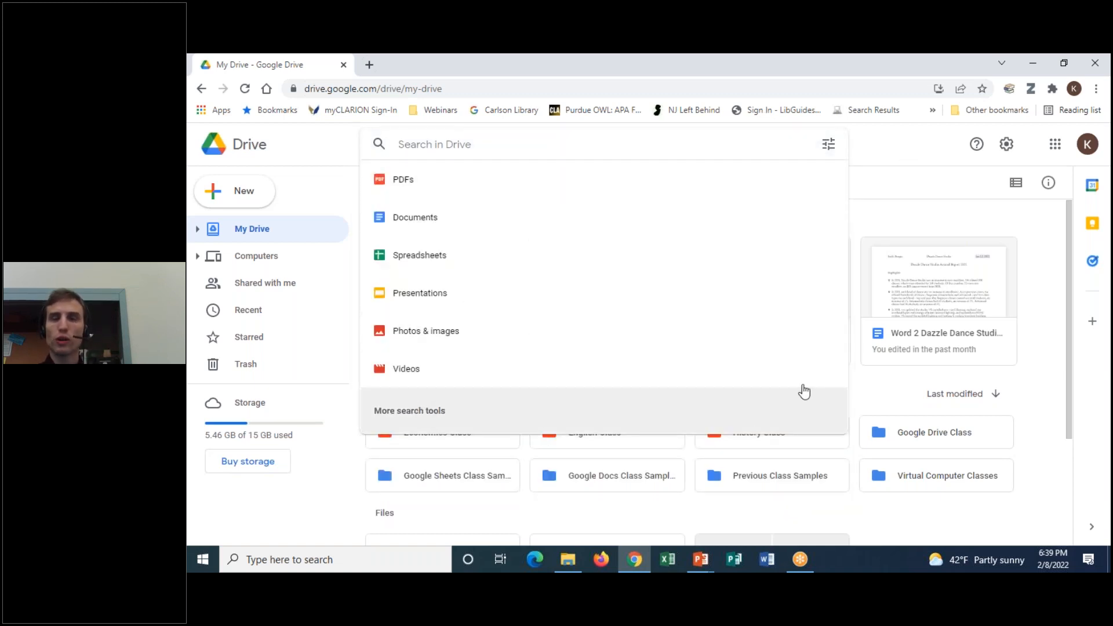
left_click(831, 153)
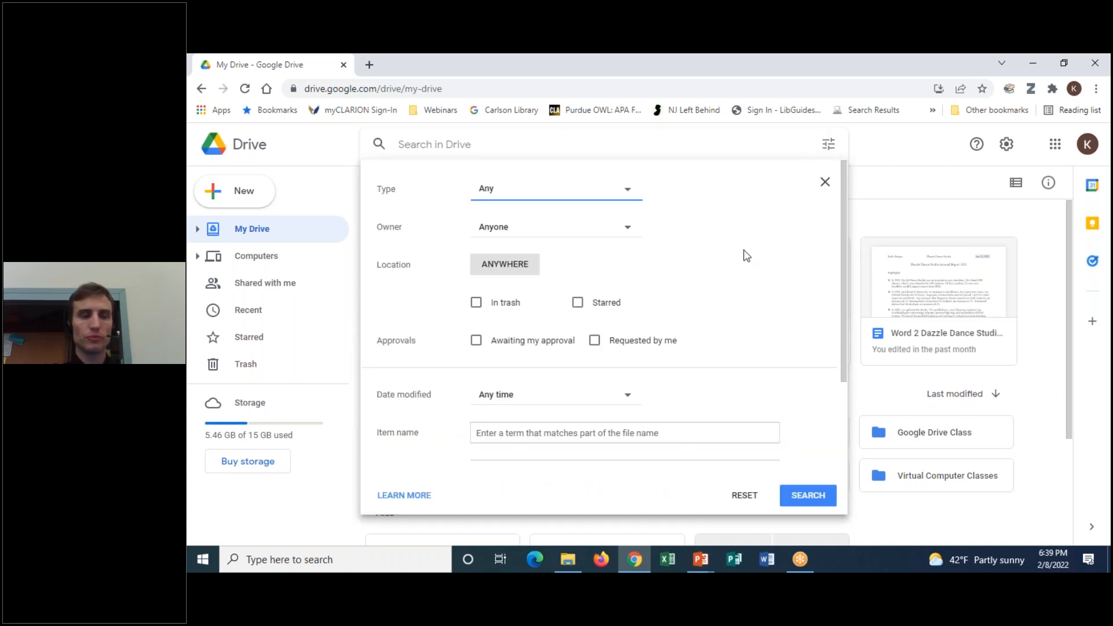
scroll(747, 255, "down", 2)
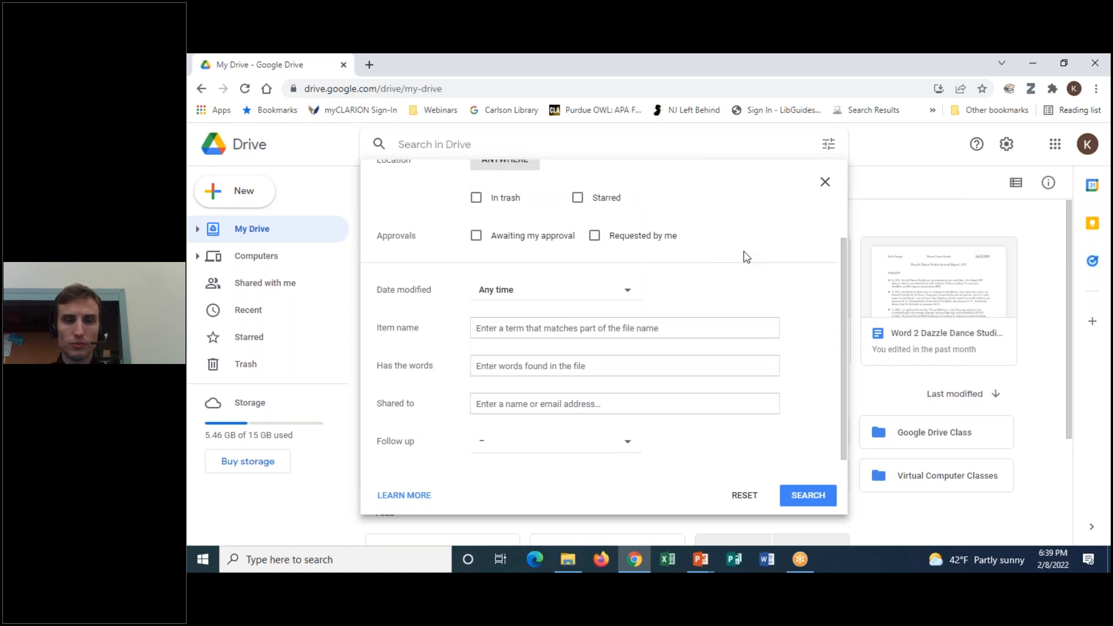
left_click(626, 450)
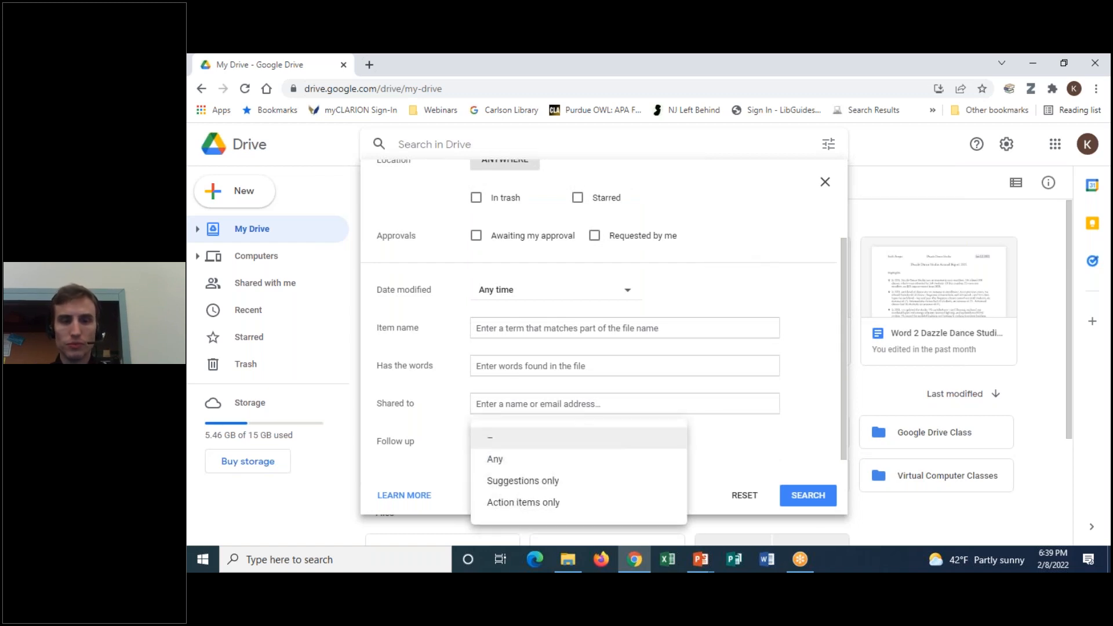
left_click(717, 444)
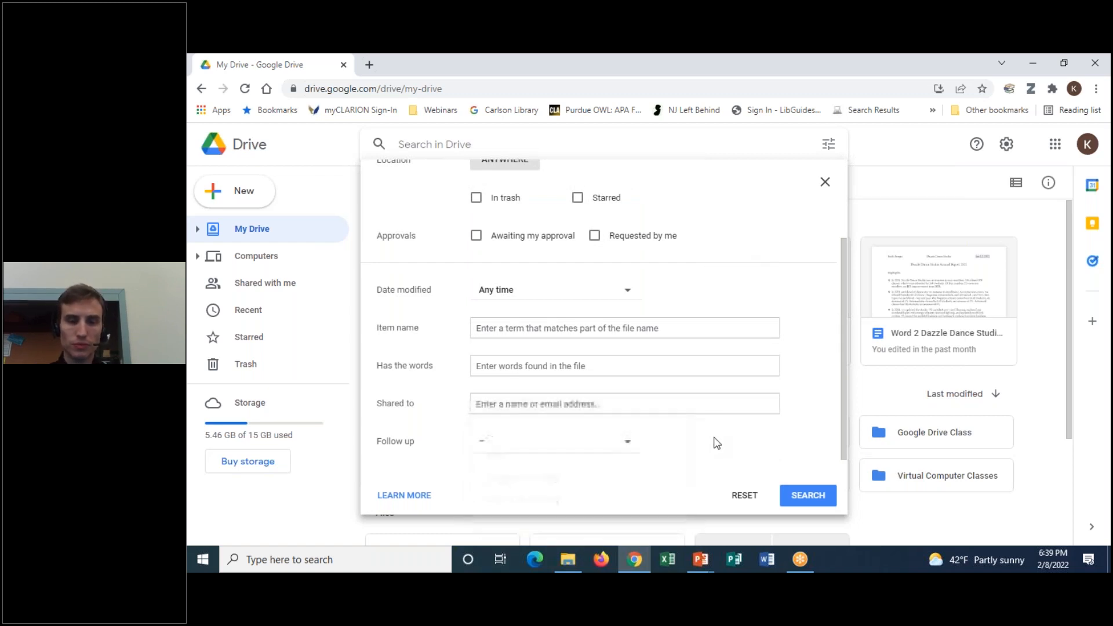
scroll(629, 435, "up", 1)
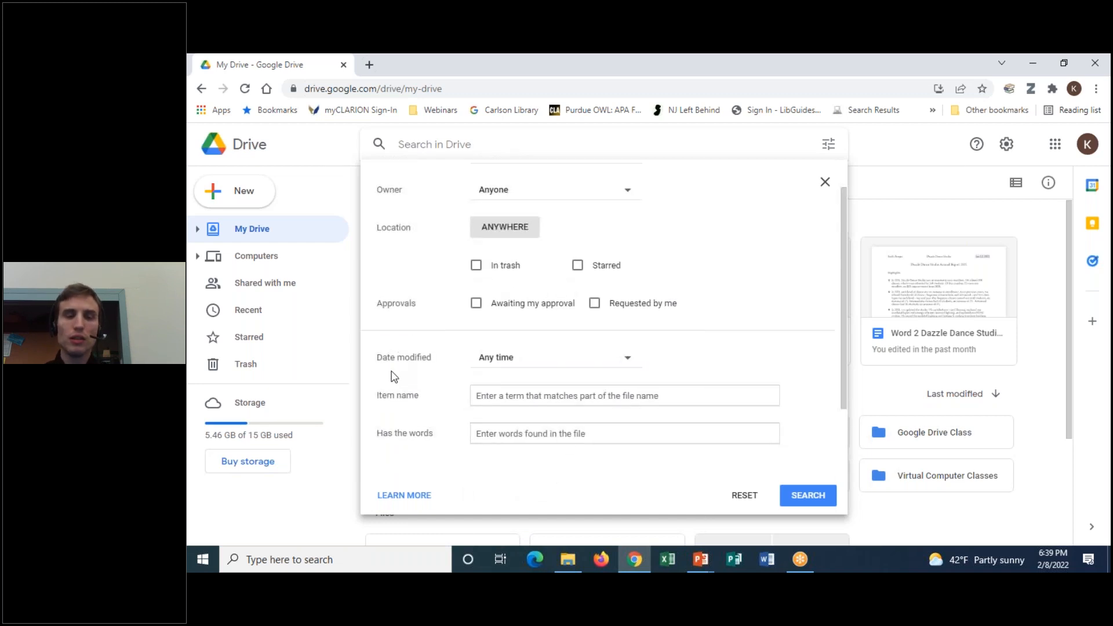
left_click(767, 395)
scroll(780, 359, "up", 1)
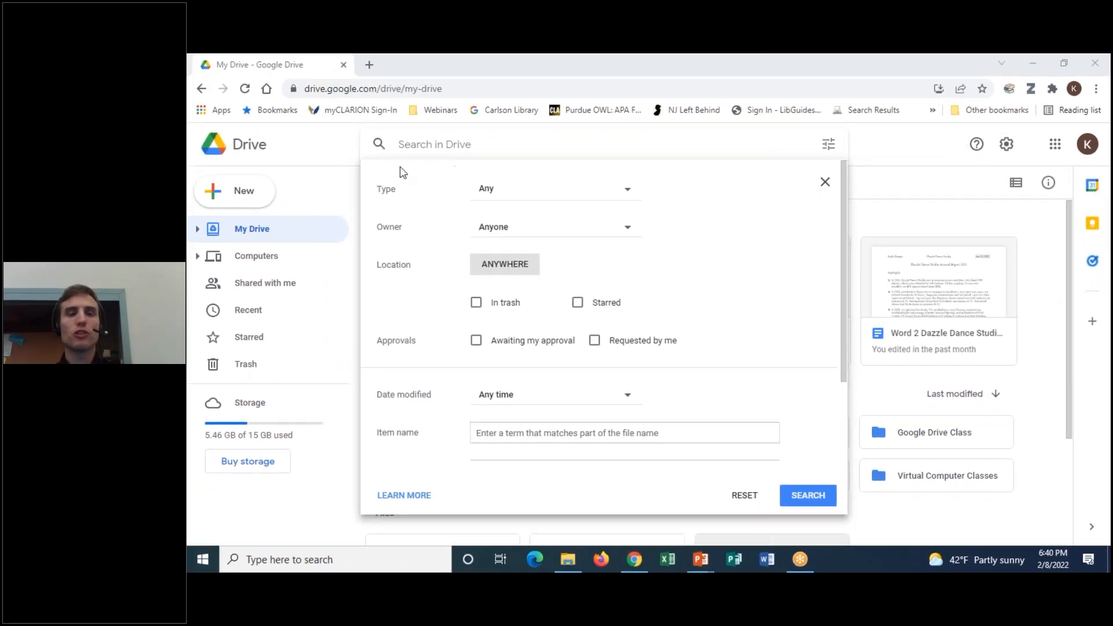
left_click(611, 198)
left_click(705, 201)
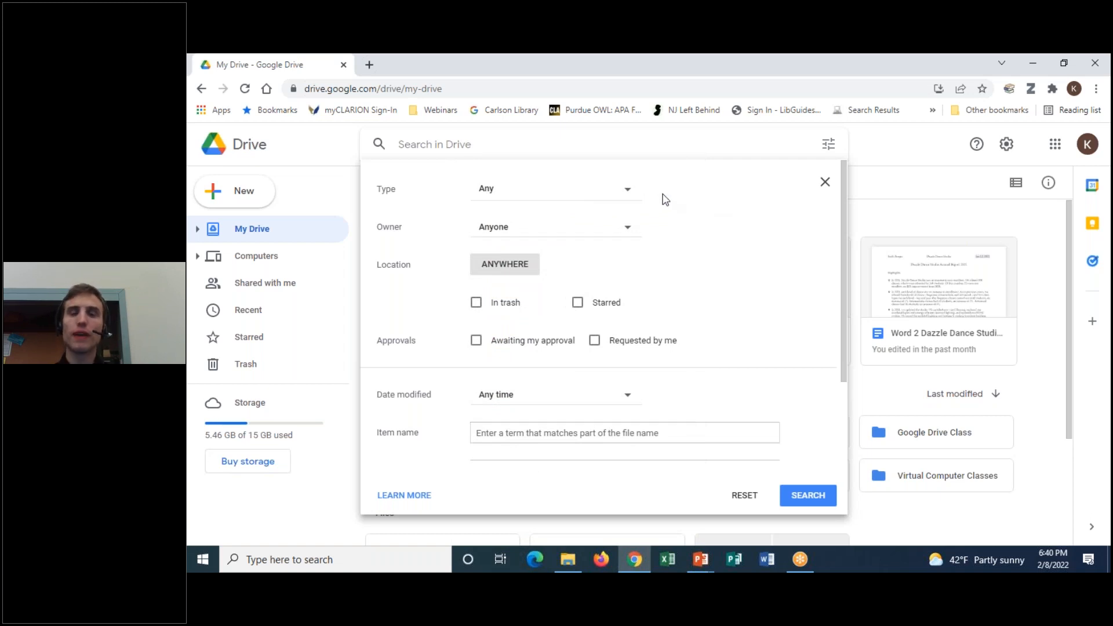
left_click(631, 198)
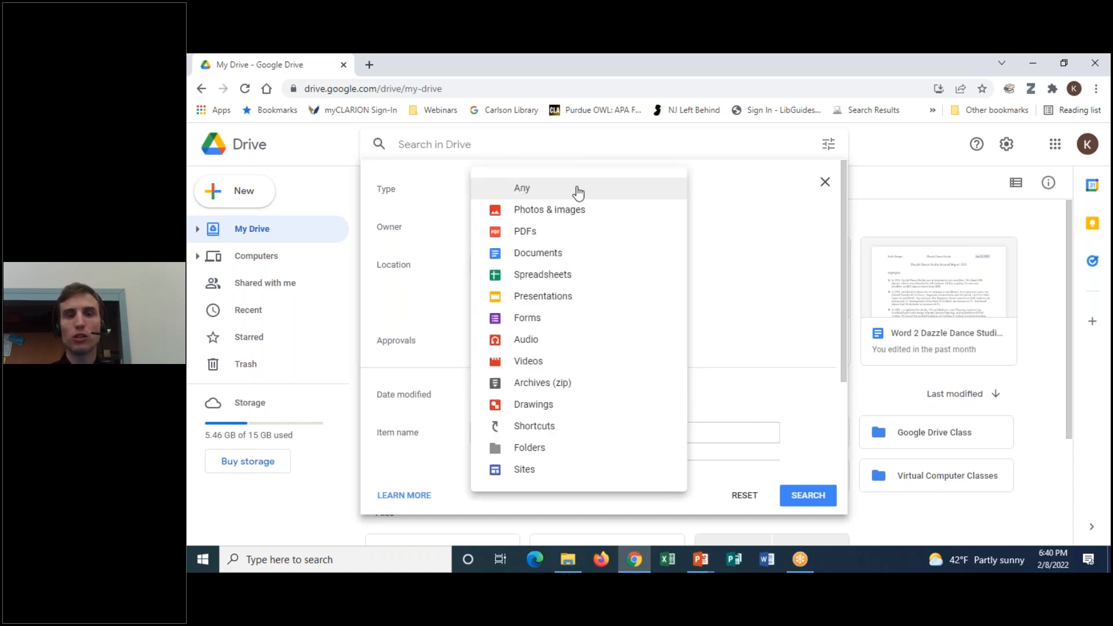
left_click(770, 212)
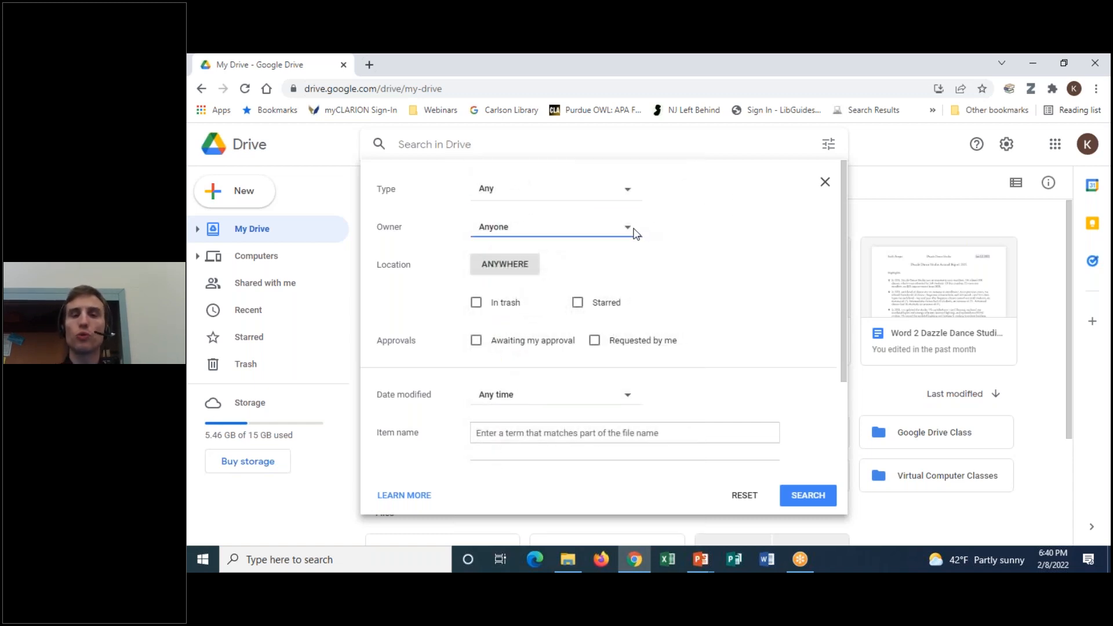
left_click(636, 233)
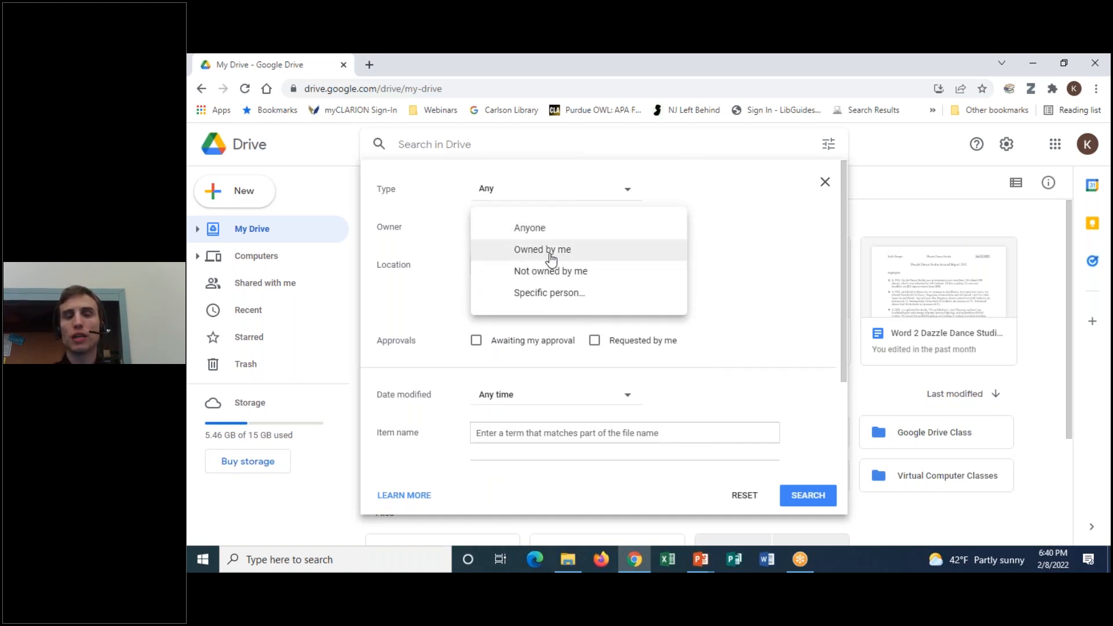
left_click(800, 249)
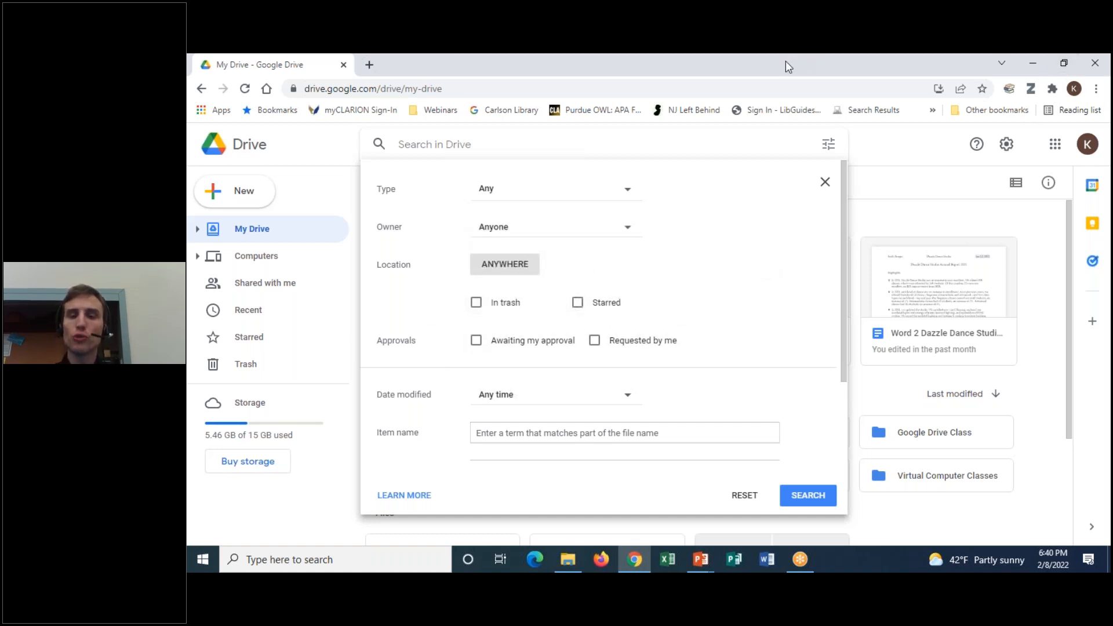
mouse_move(414, 329)
left_mouse_down()
mouse_move(384, 332)
mouse_move(626, 364)
mouse_move(526, 321)
mouse_move(385, 326)
left_mouse_up()
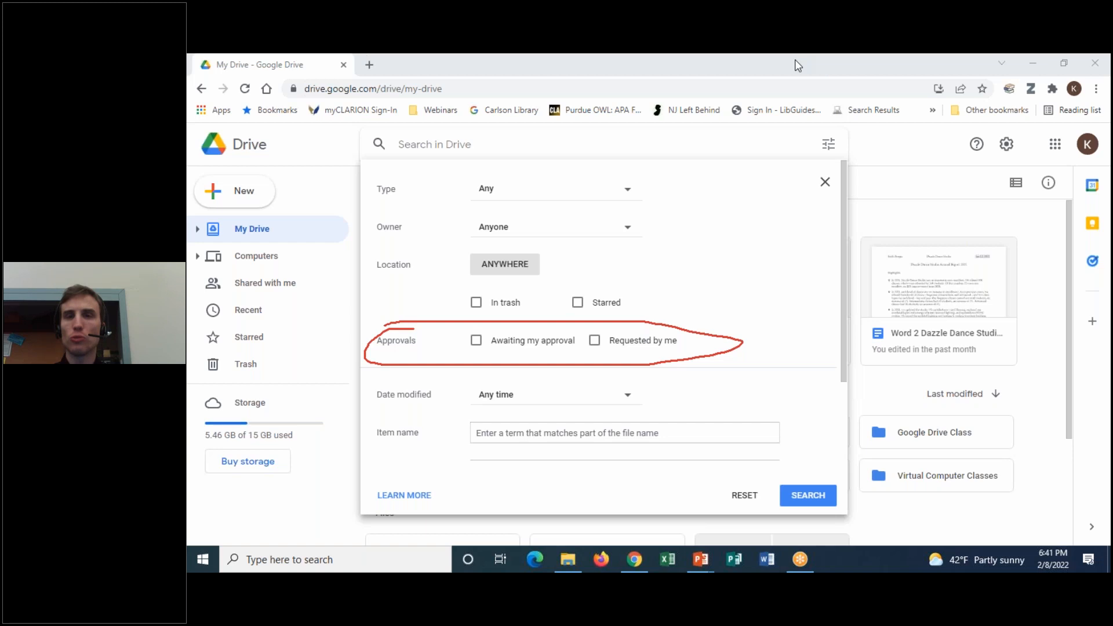
Tick and untick Awaiting my approval and Requested by me, leaving no approval filter
left_click(795, 153)
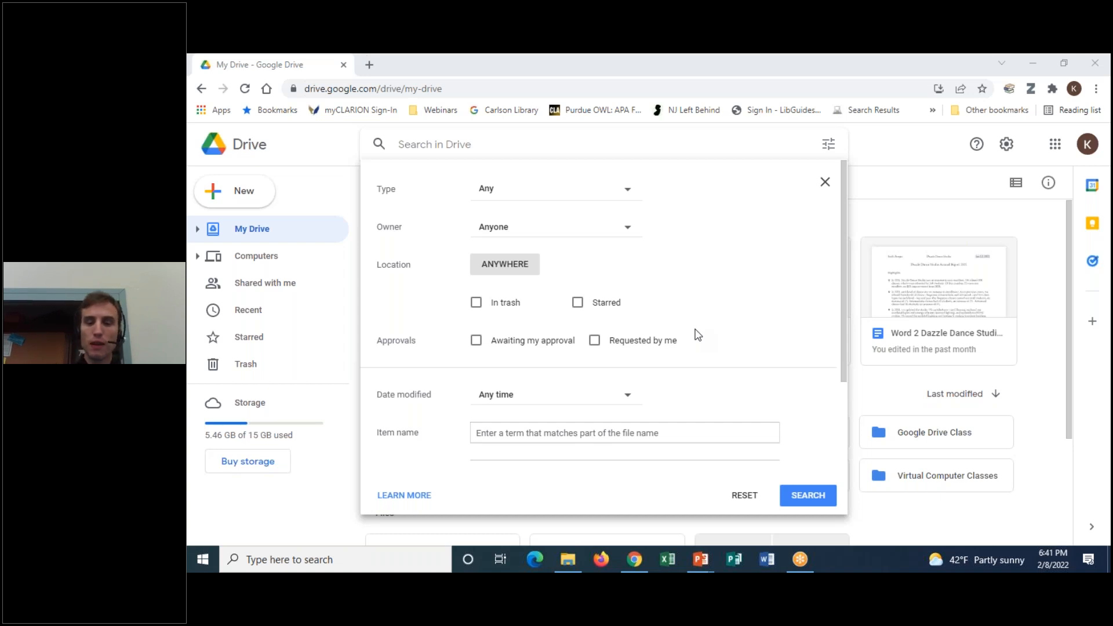
left_click(476, 341)
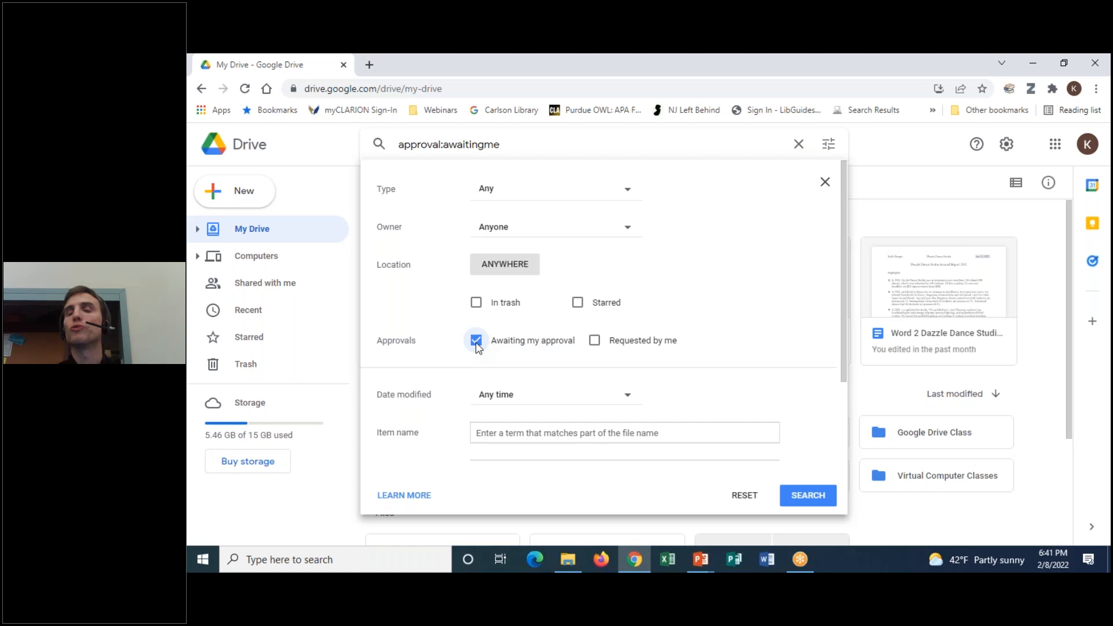
left_click(477, 344)
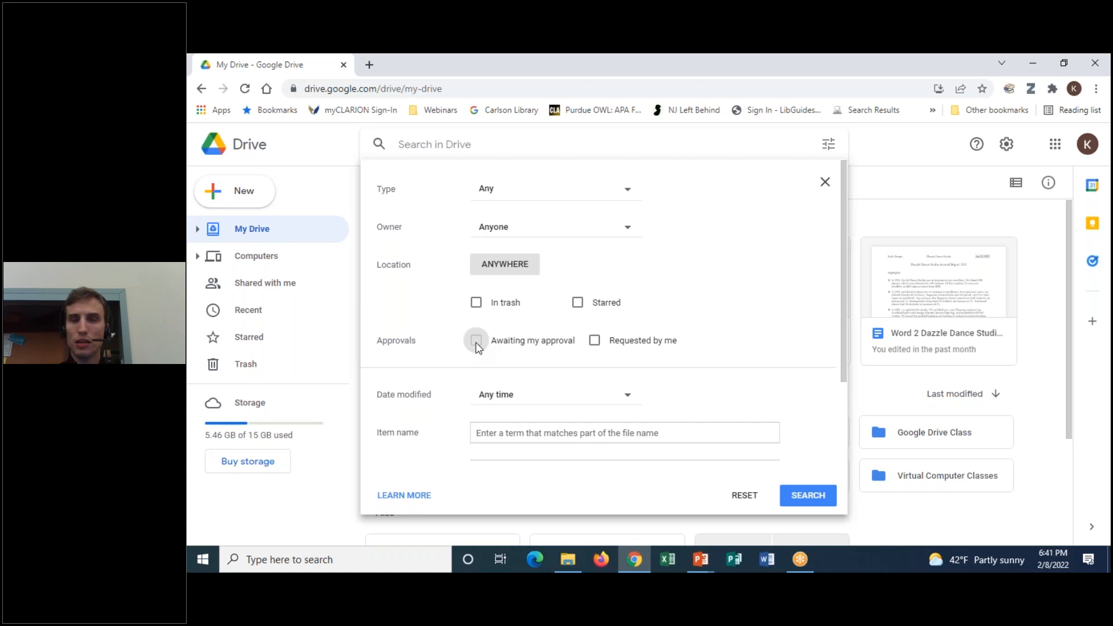
left_click(595, 341)
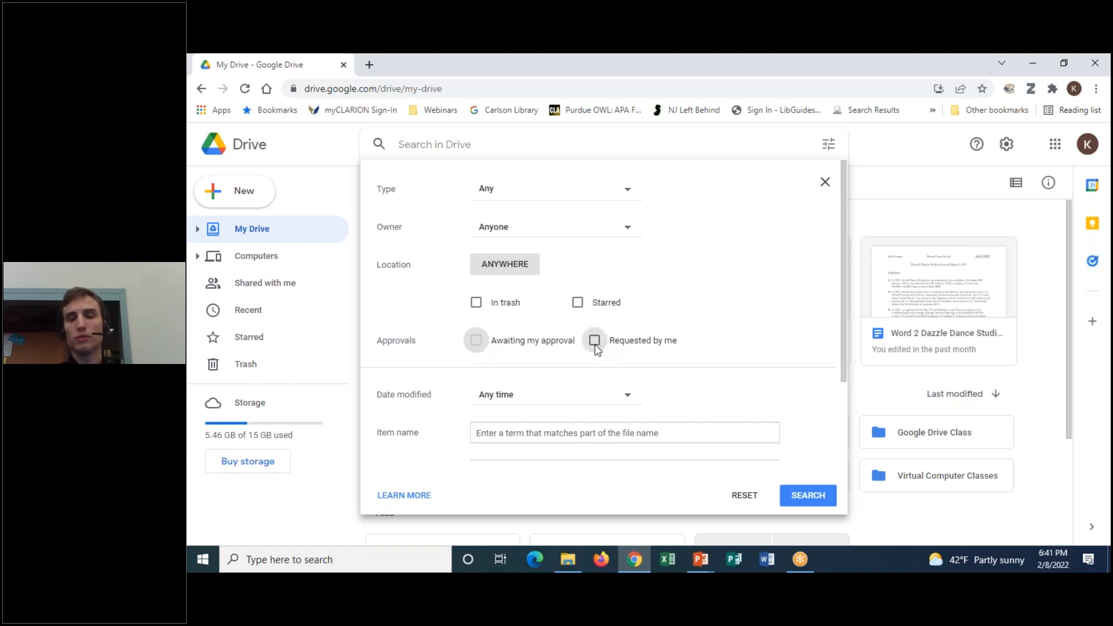
left_click(592, 344)
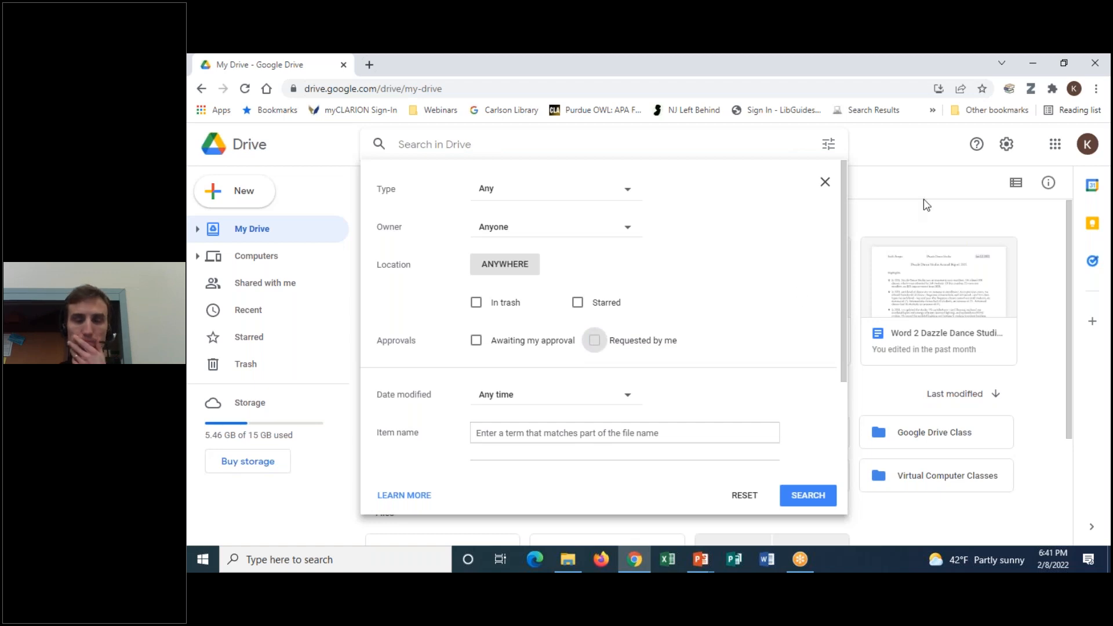
left_click_drag(847, 285, 855, 342)
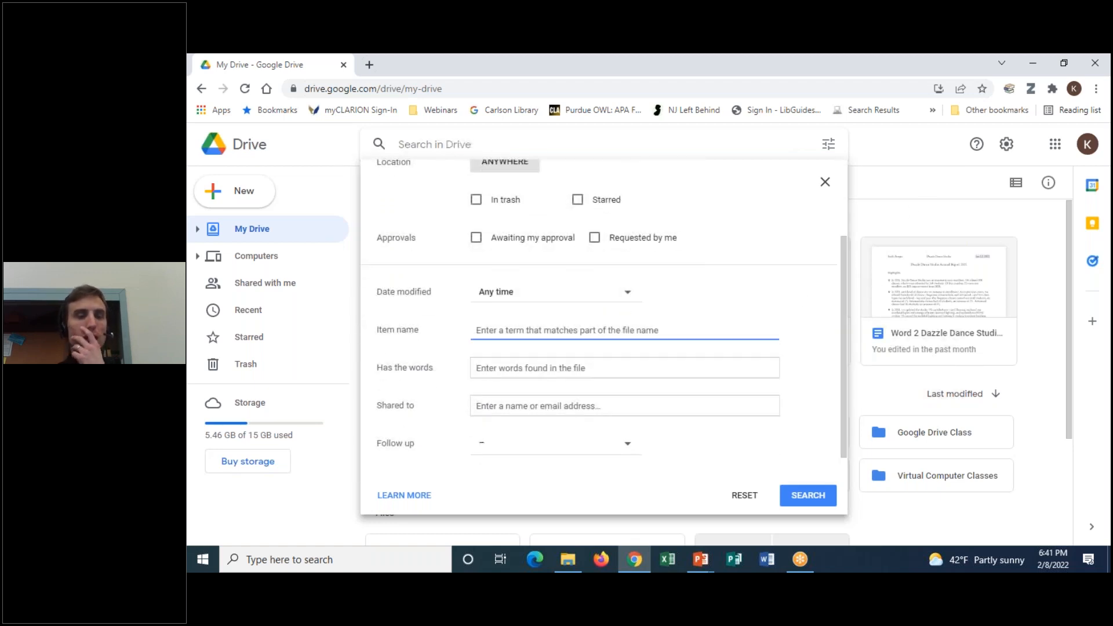
Set Date modified to Custom with a start date of May 1, 2021
left_click(512, 297)
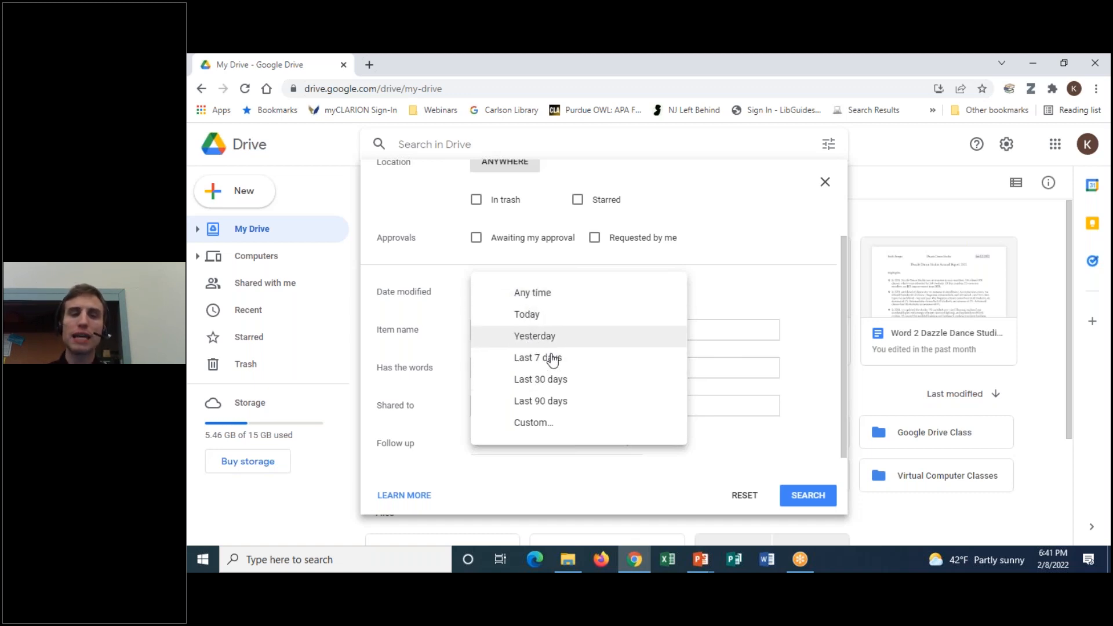
left_click(529, 423)
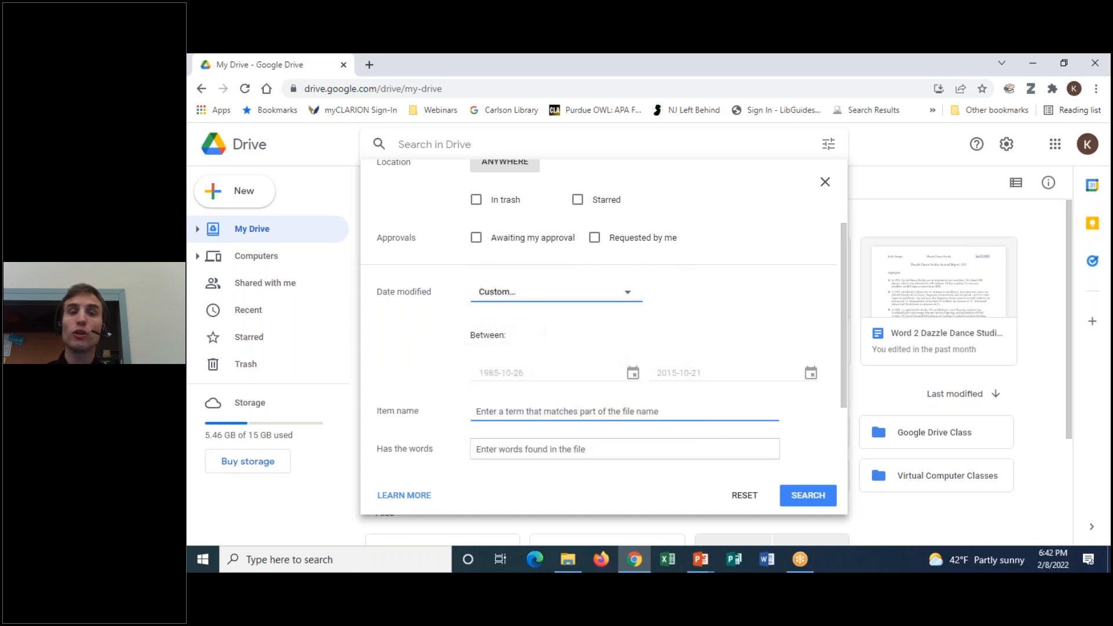
left_click(526, 372)
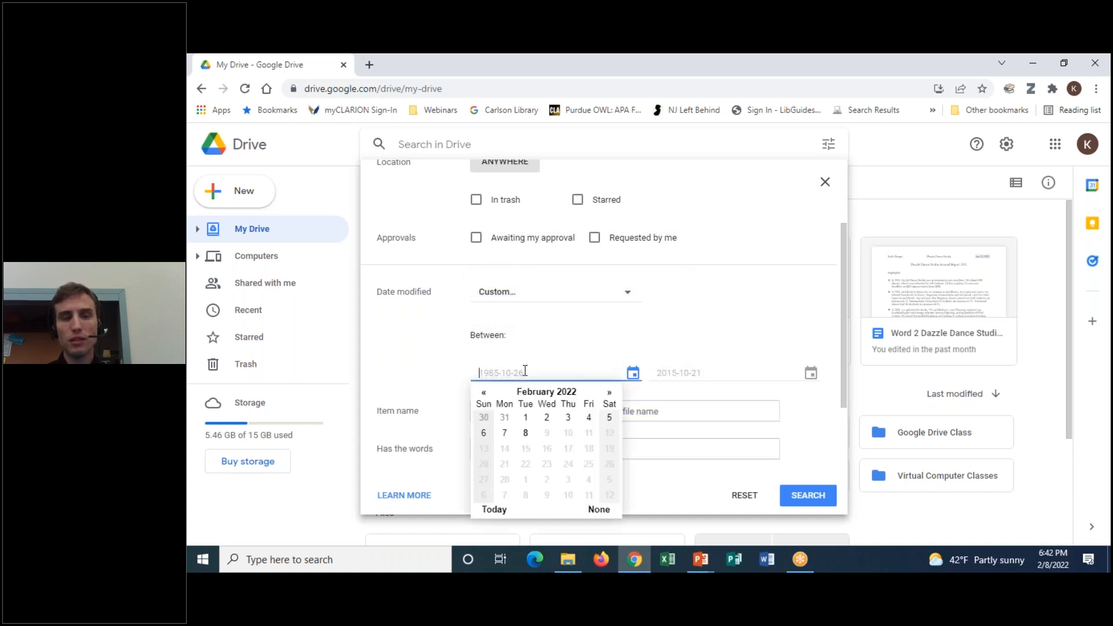
left_click(483, 392)
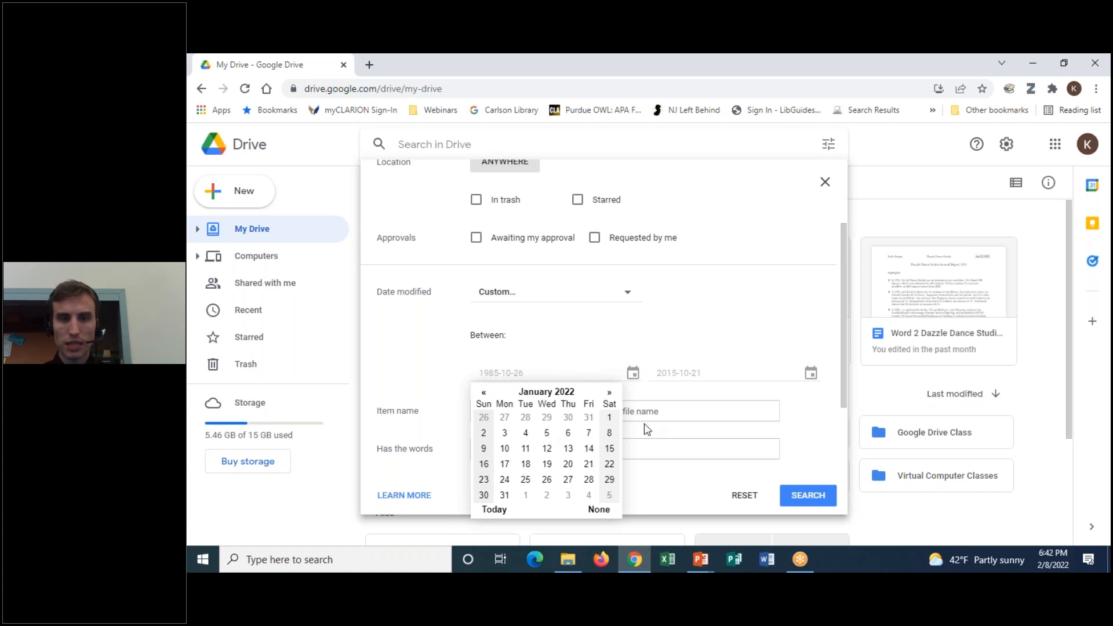
triple_click(484, 392)
double_click(483, 394)
double_click(484, 393)
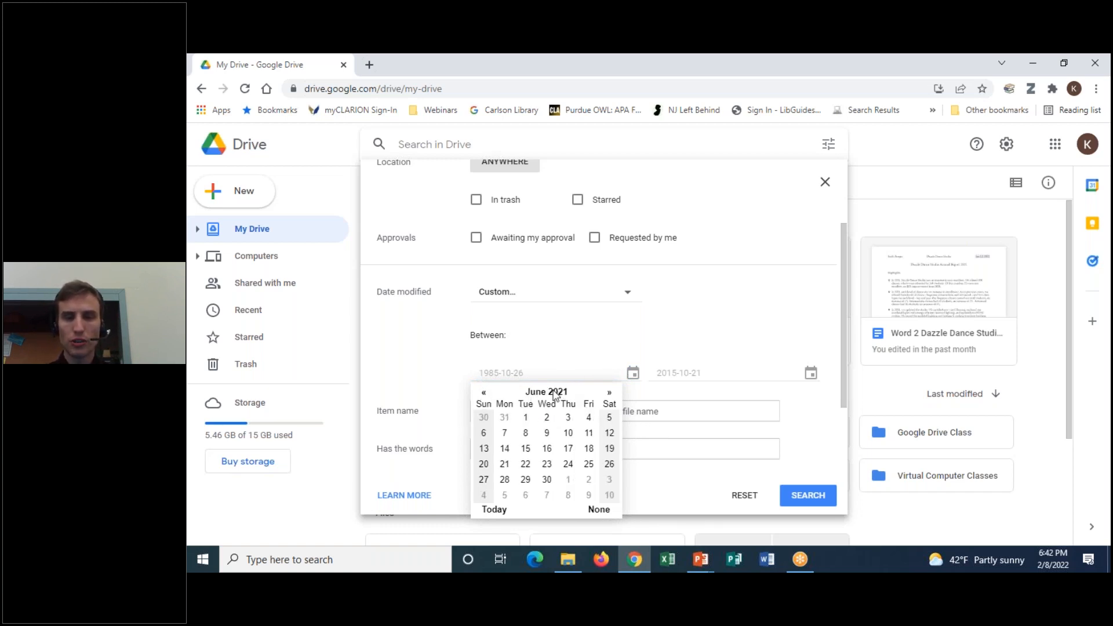
left_click(484, 393)
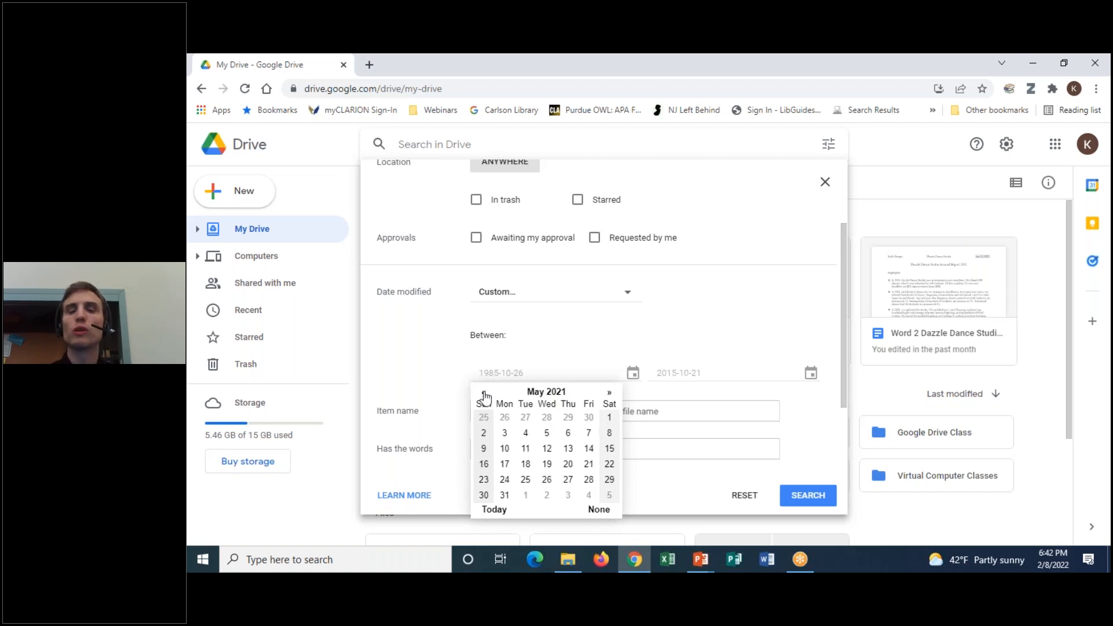
left_click(610, 419)
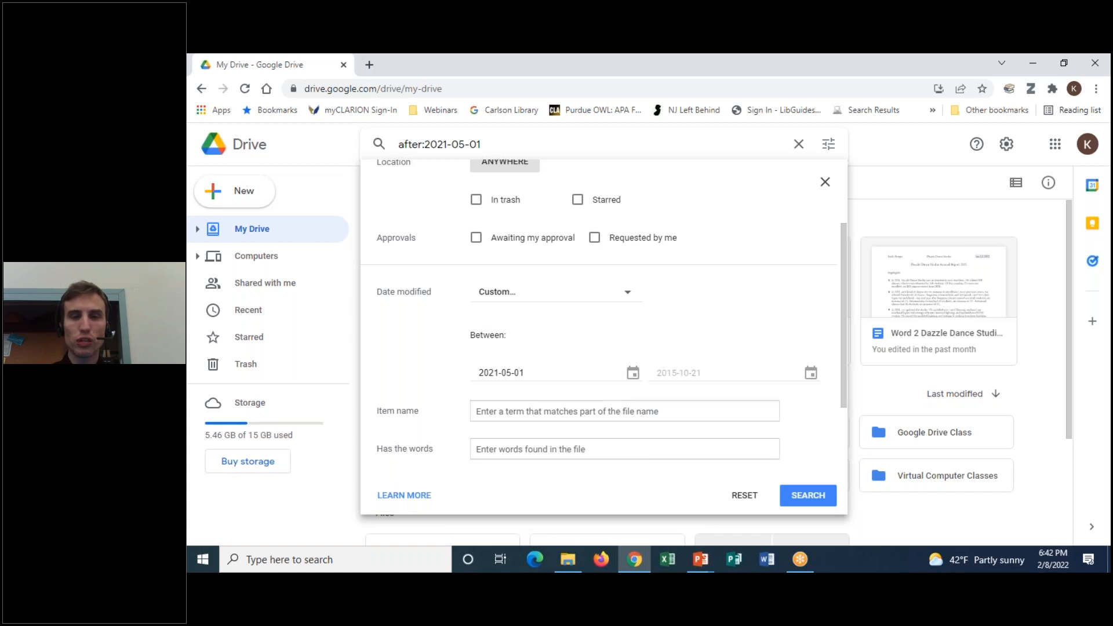
Set the custom range's end date to November 1, 2021
left_click(811, 374)
left_click(729, 393)
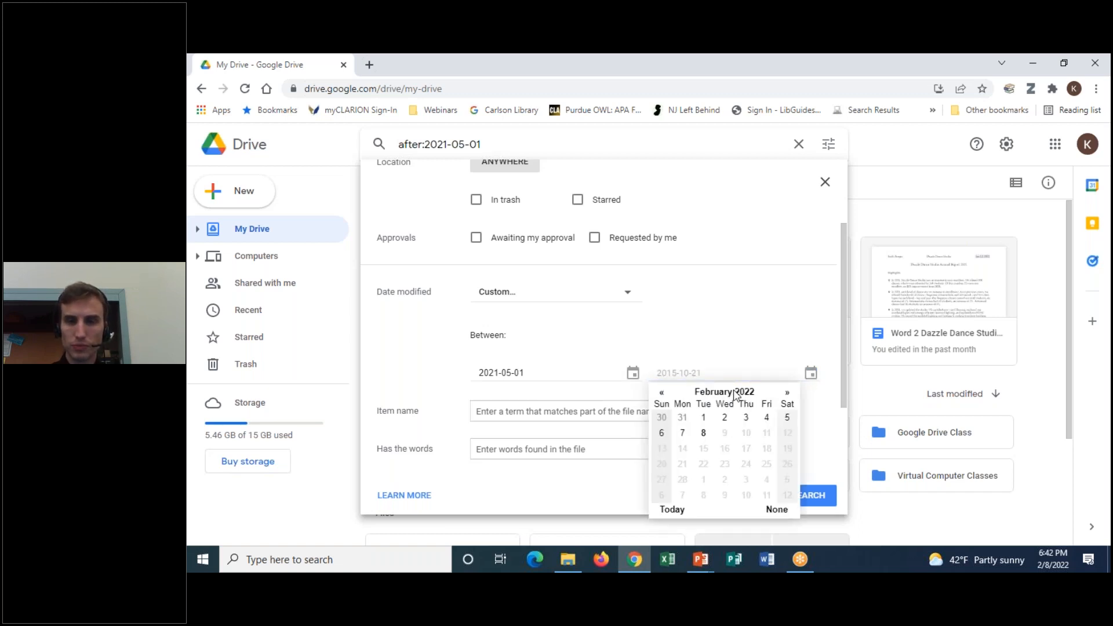
left_click(661, 392)
left_click(661, 392)
left_click(662, 392)
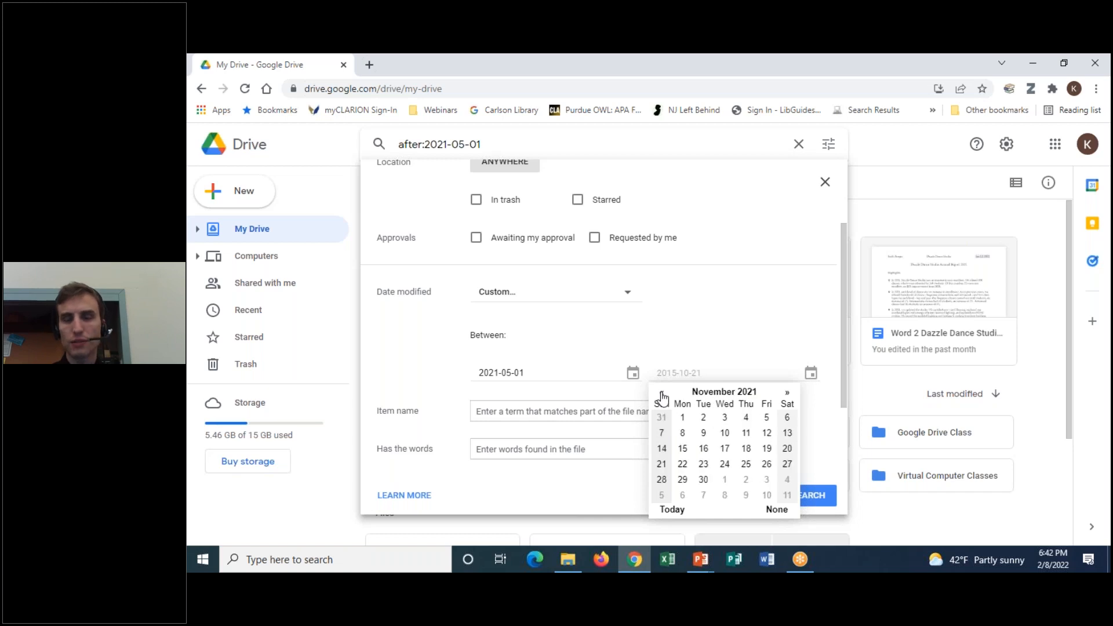
left_click(683, 417)
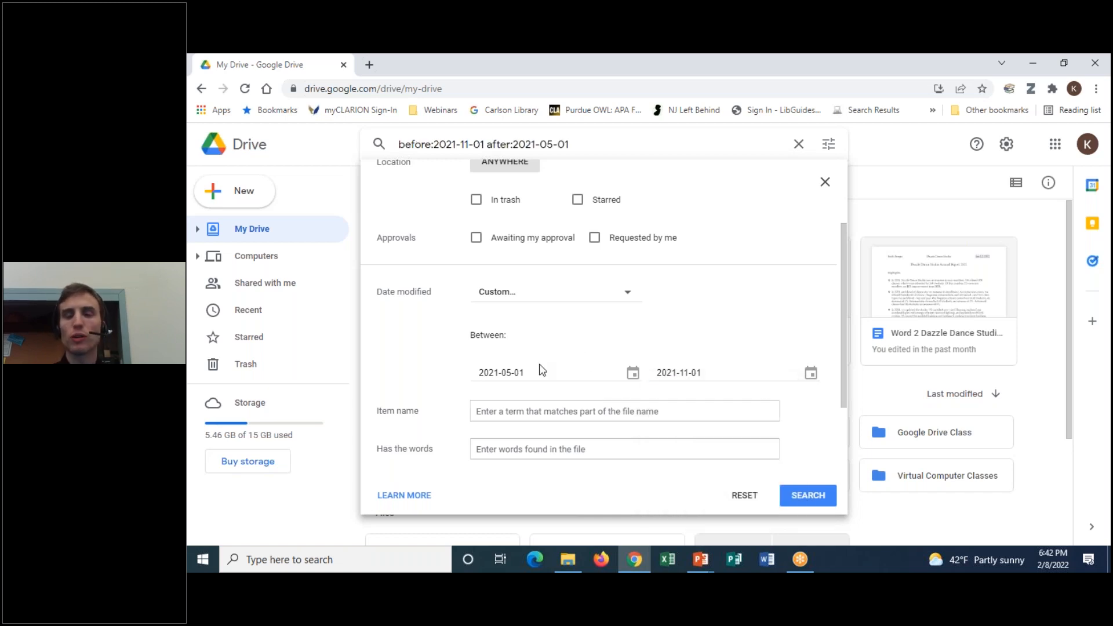
left_click(518, 408)
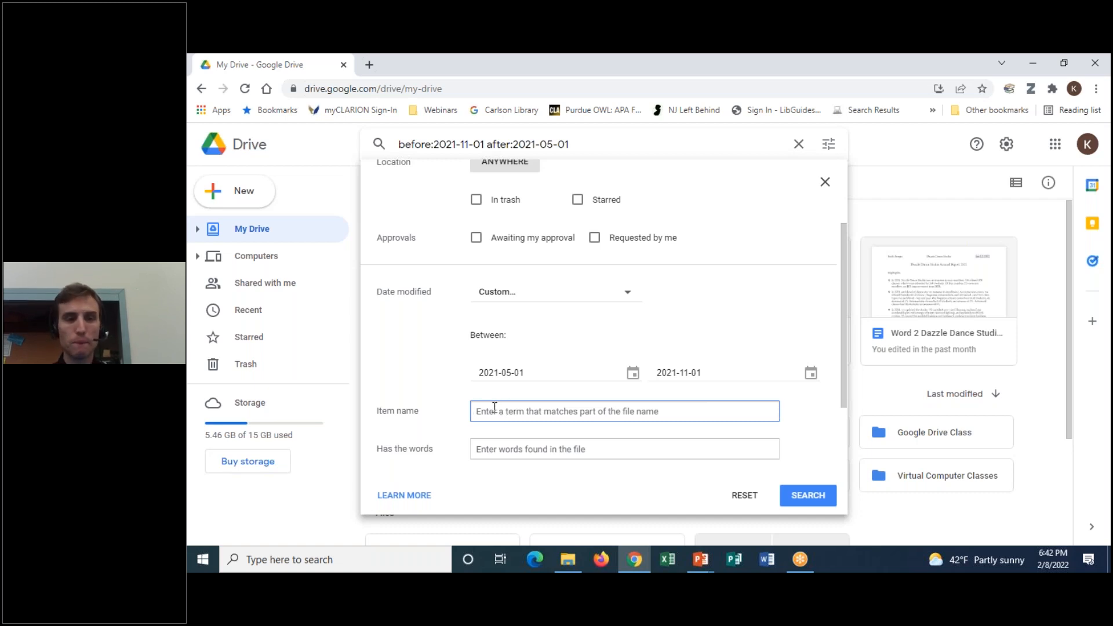
Click into the Has the words and Shared to fields without entering anything
scroll(596, 373, "down", 2)
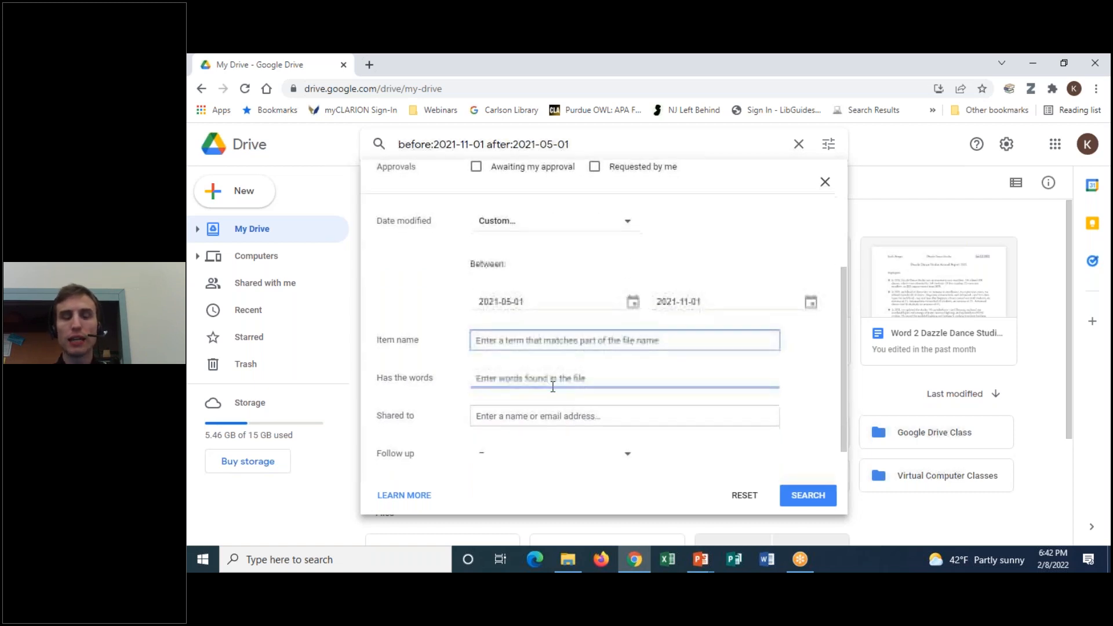
left_click(550, 368)
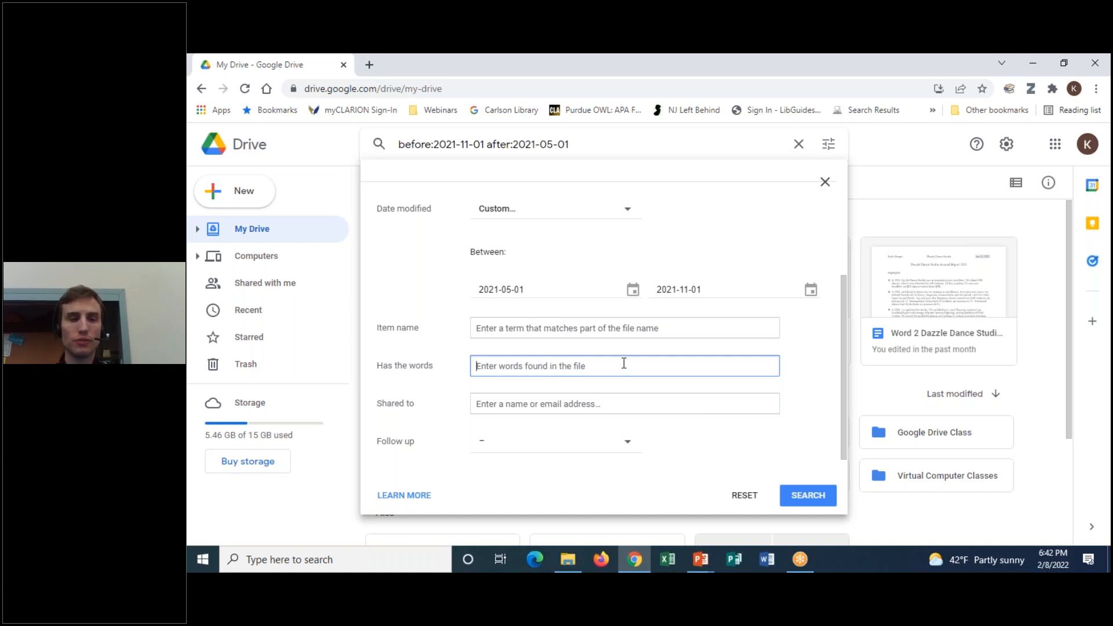
left_click(523, 402)
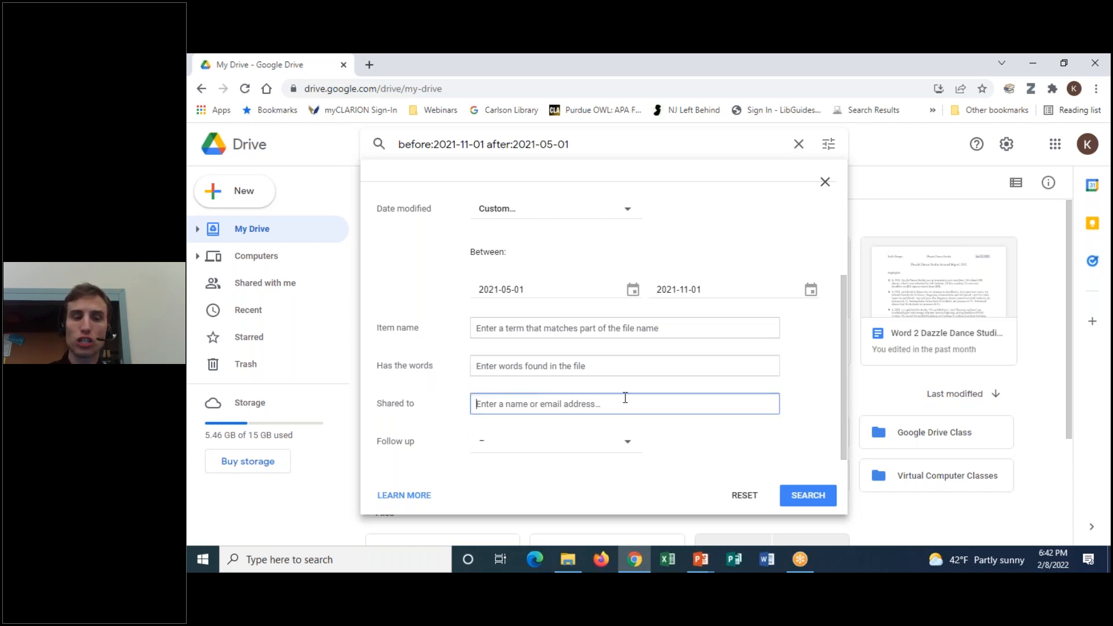
scroll(742, 394, "up", 3)
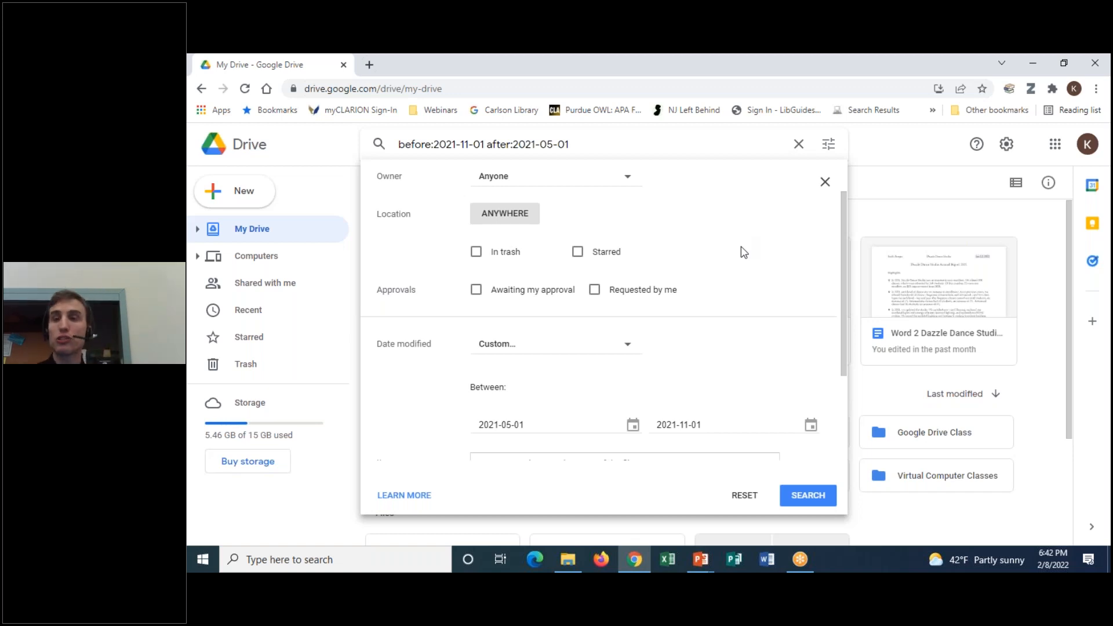
scroll(762, 315, "up", 1)
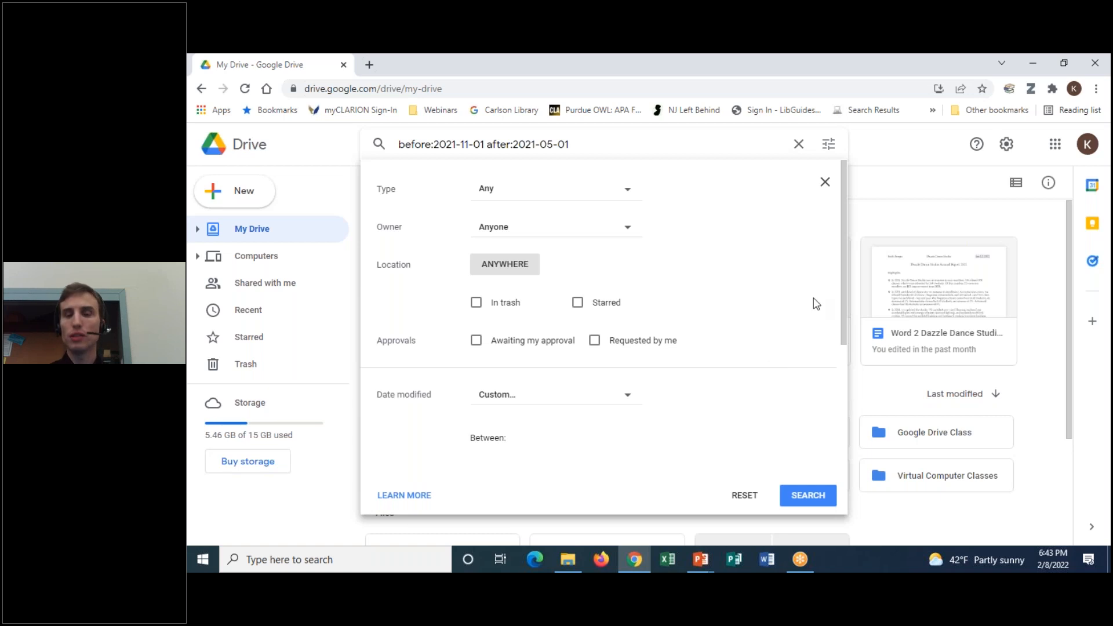
left_click_drag(841, 246, 843, 368)
Clear the start date to None, leaving only before:2021-11-01, and close the search panel
left_click(577, 293)
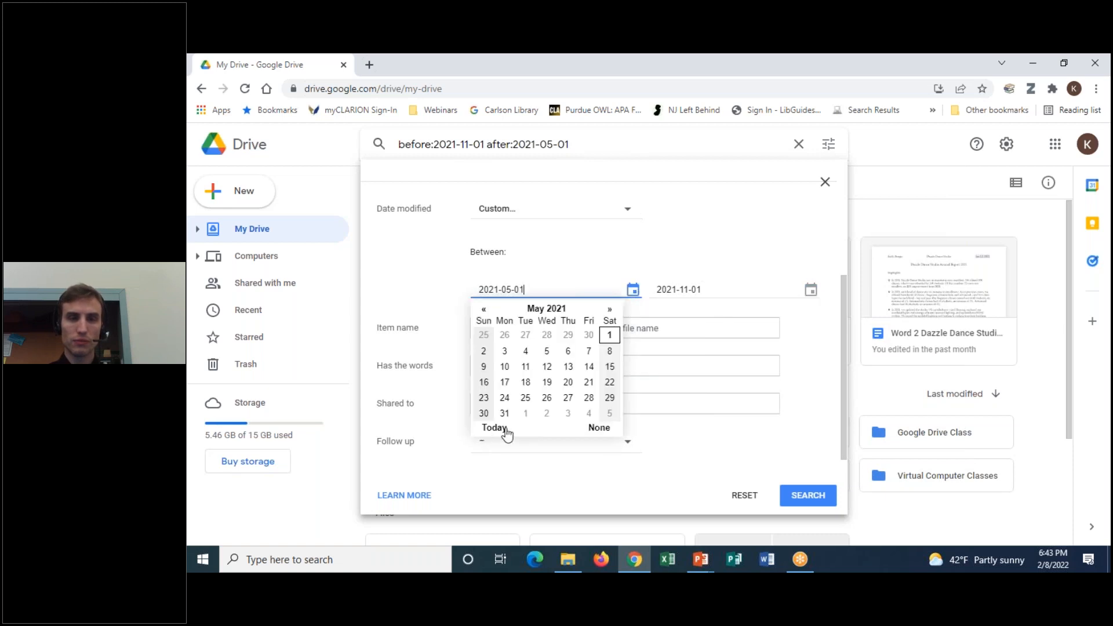
left_click(591, 428)
left_click(633, 291)
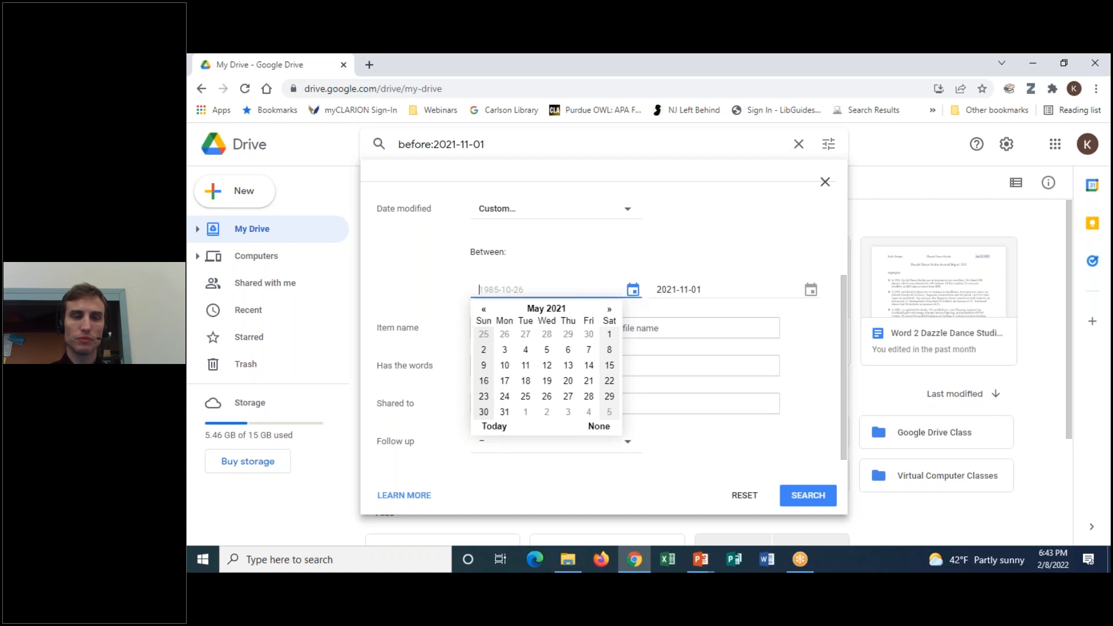
left_click(484, 310)
left_click(484, 310)
left_click(484, 310)
left_click(484, 310)
left_click(484, 311)
left_click(484, 310)
left_click(569, 268)
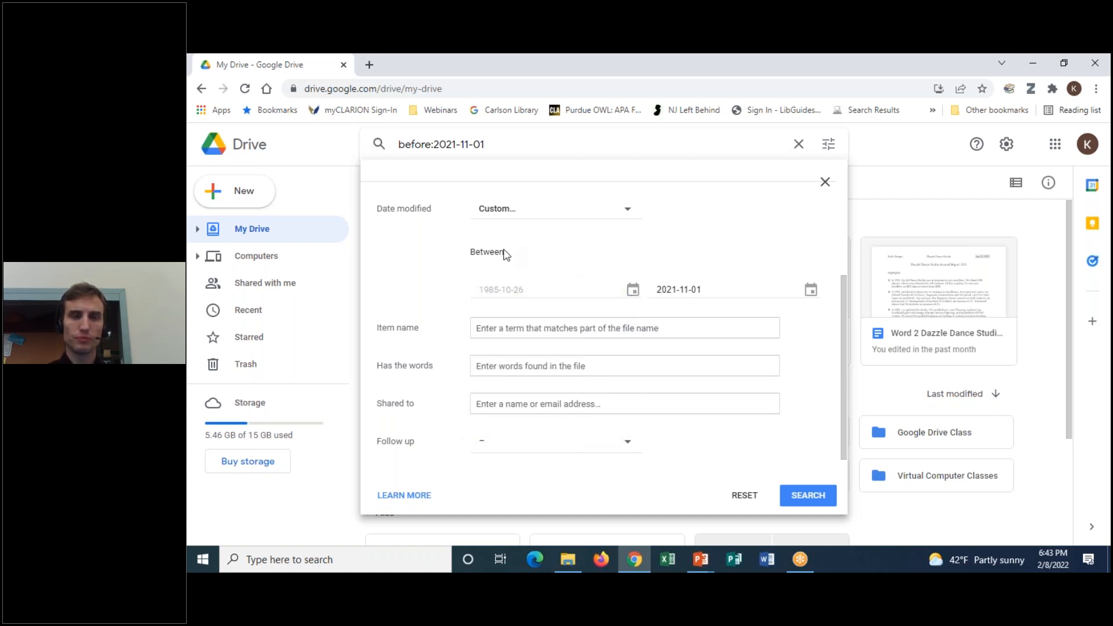
scroll(795, 411, "up", 2)
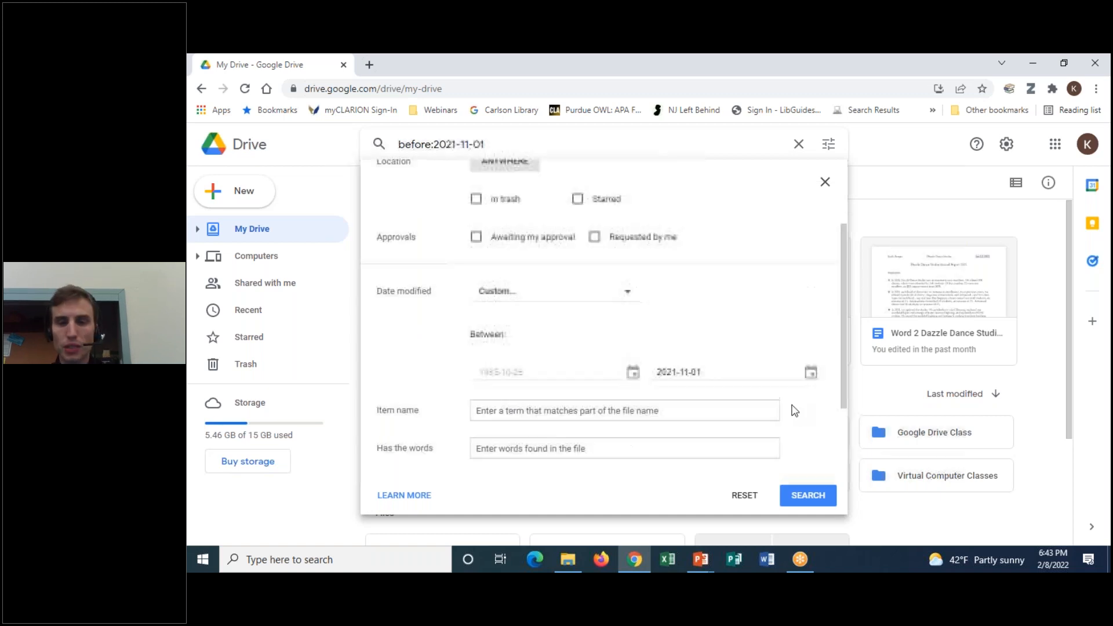
scroll(795, 411, "up", 2)
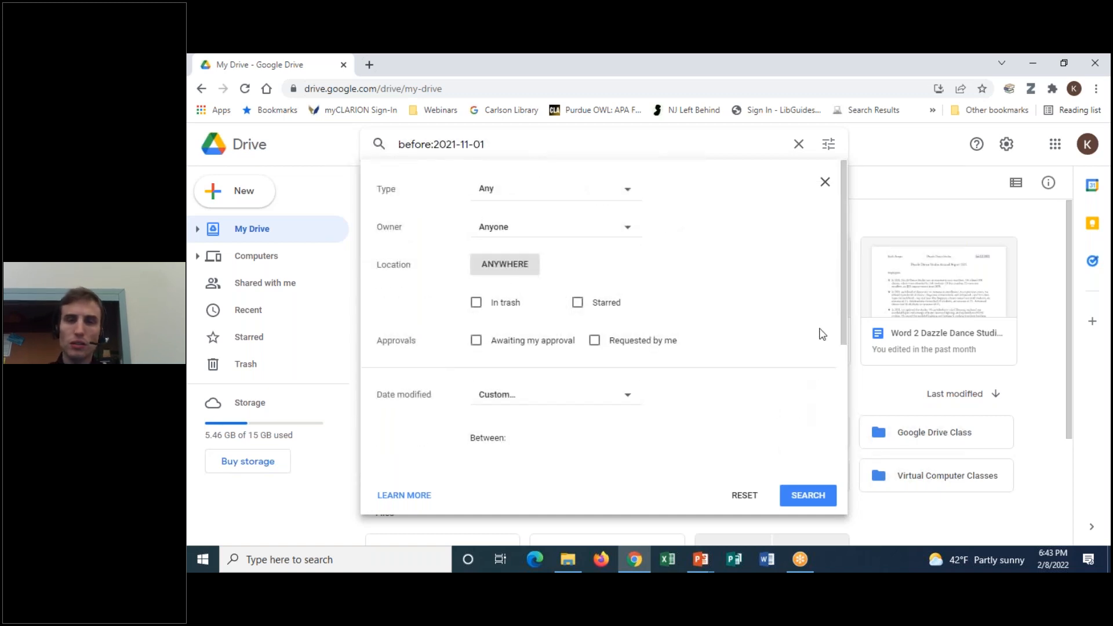
left_click(826, 183)
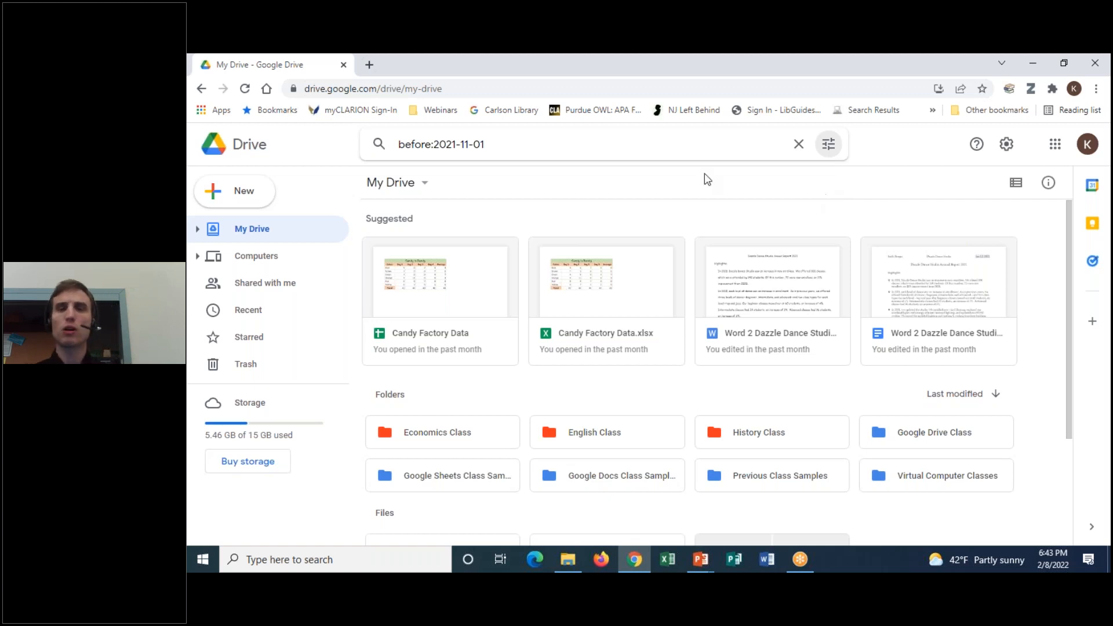
left_click(239, 204)
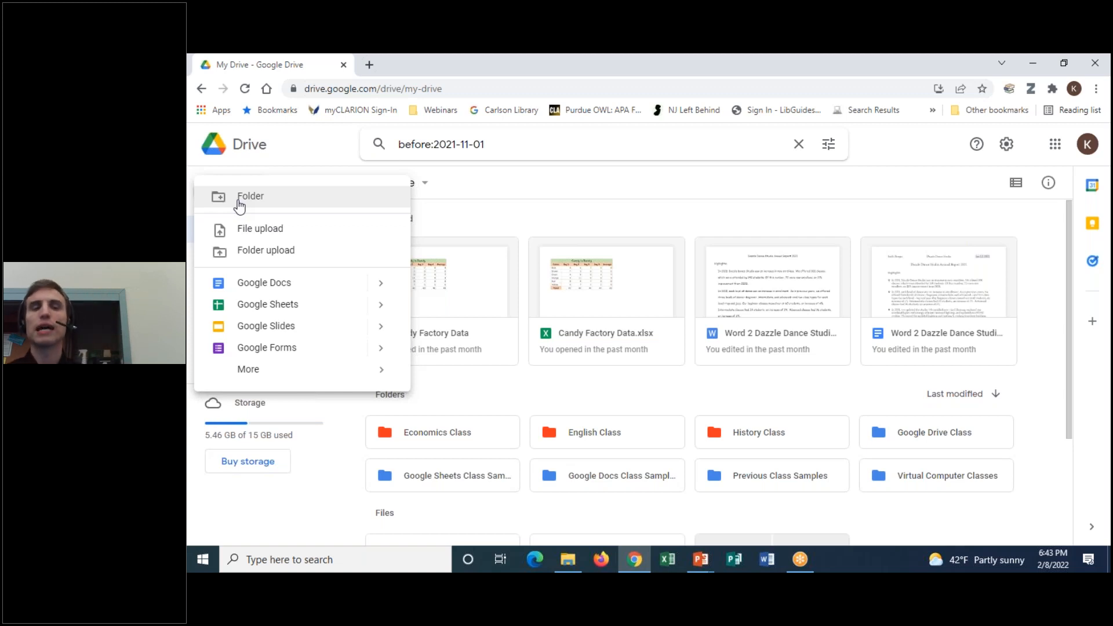
left_click(666, 197)
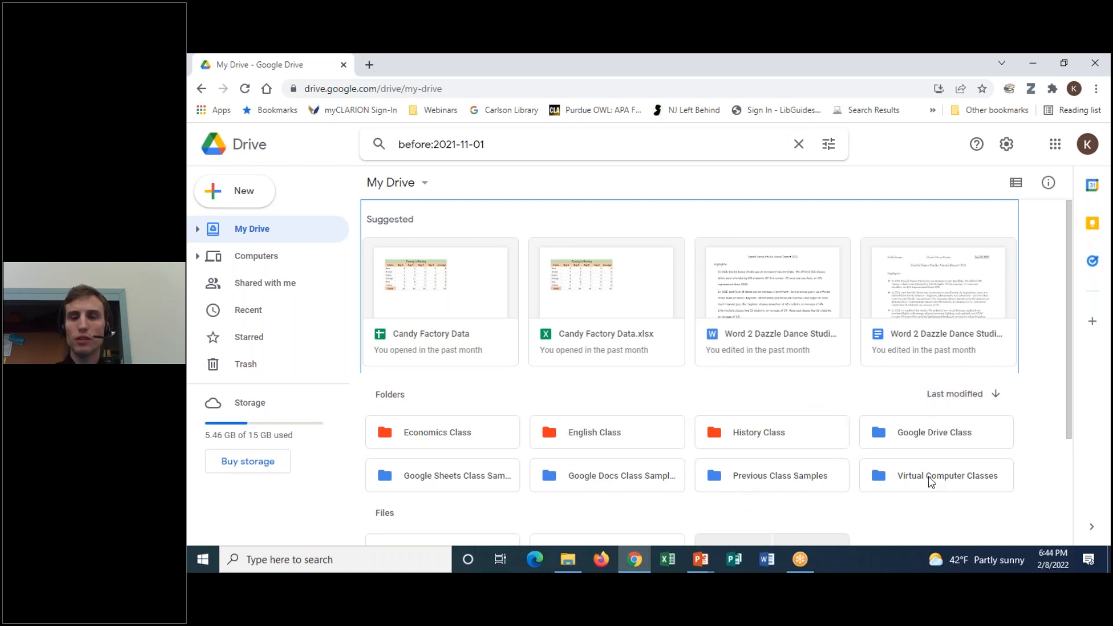
scroll(842, 385, "down", 3)
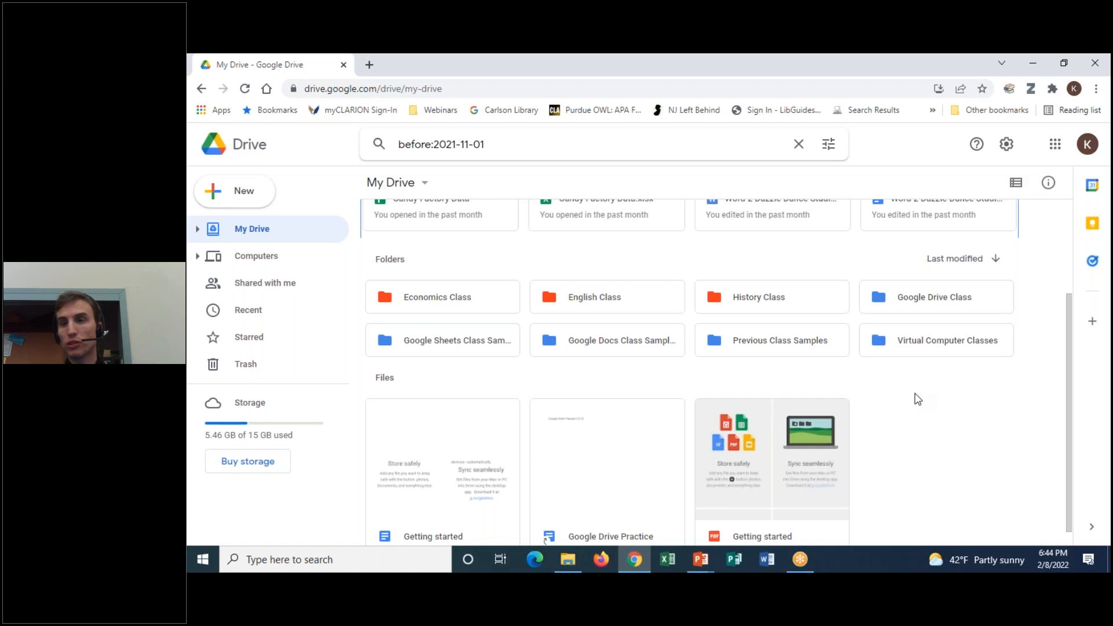
left_click(941, 298)
Enter the Google Drive Class folder and open Google Drive Practice in Google Docs
double_click(941, 298)
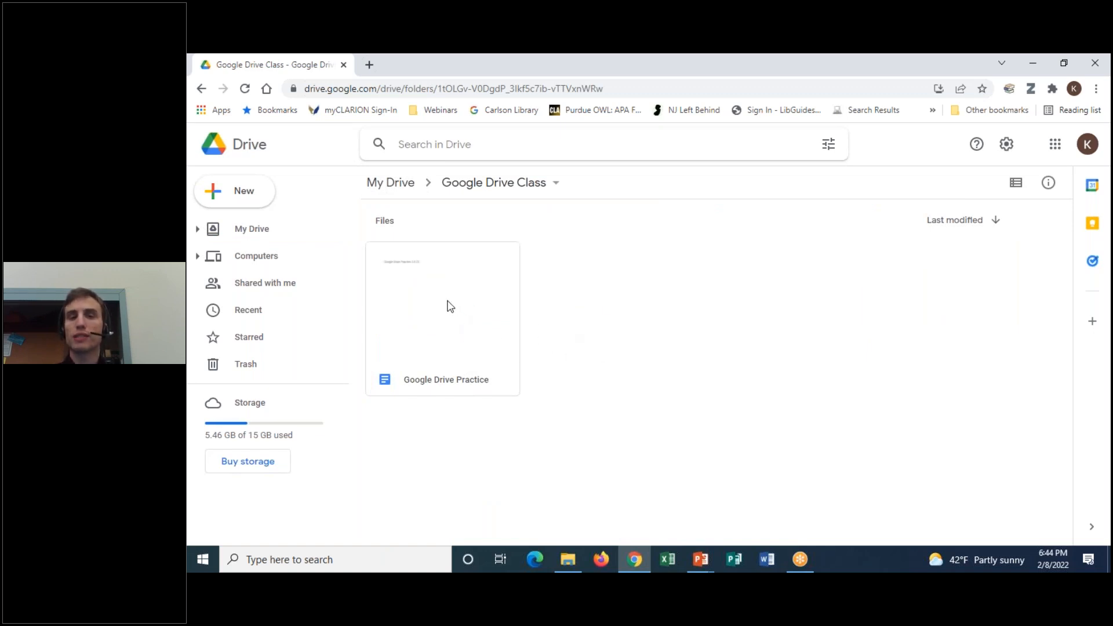
left_click(449, 301)
right_click(448, 302)
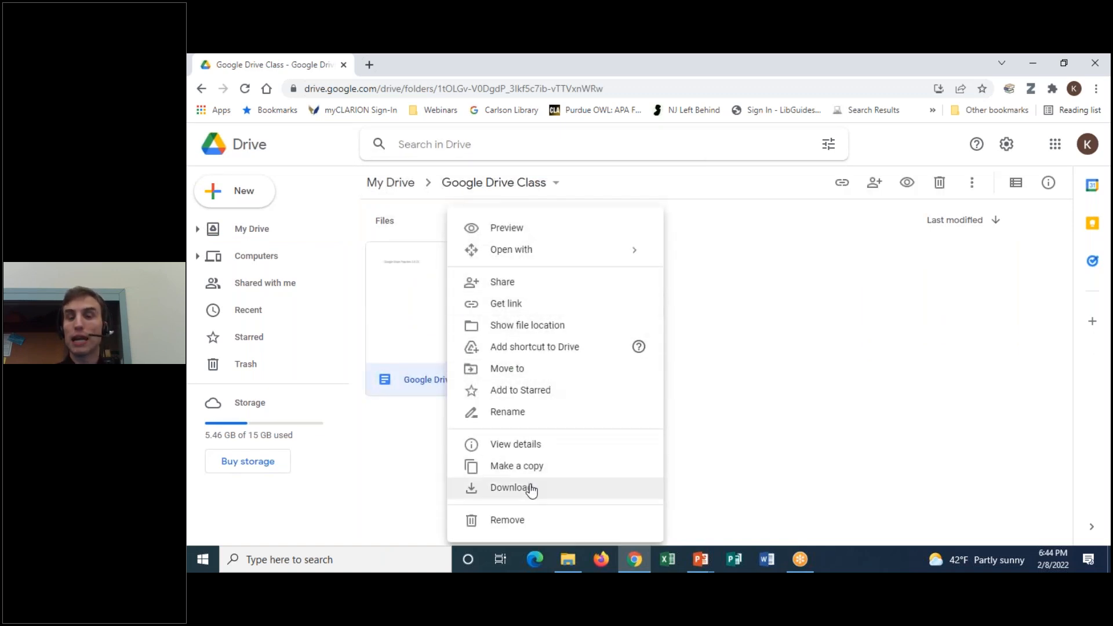
left_click(672, 364)
double_click(453, 303)
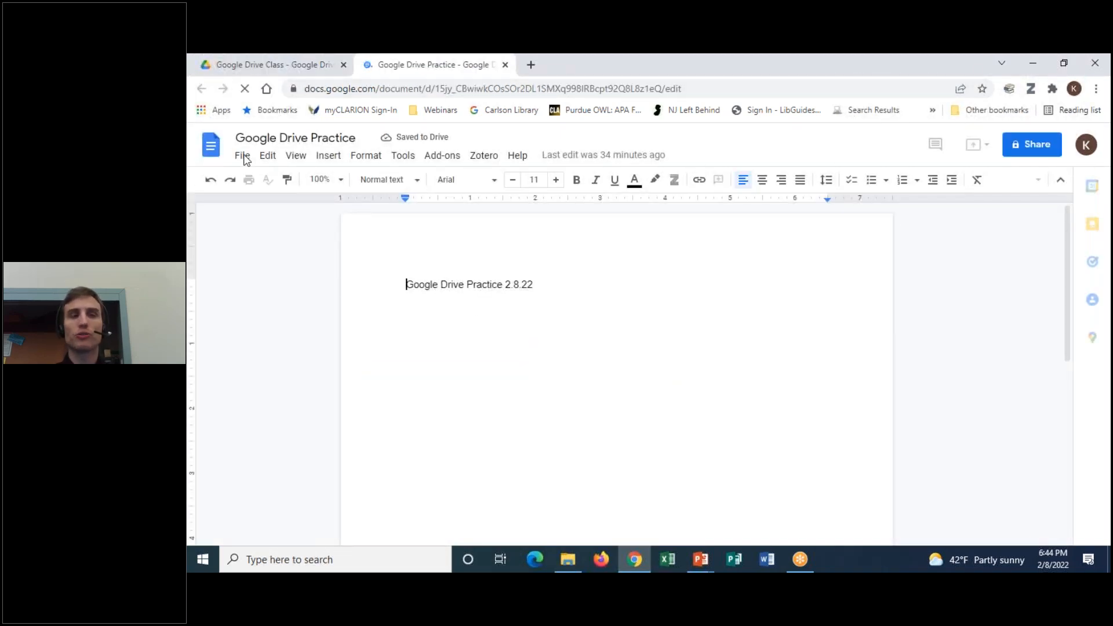
left_click(242, 155)
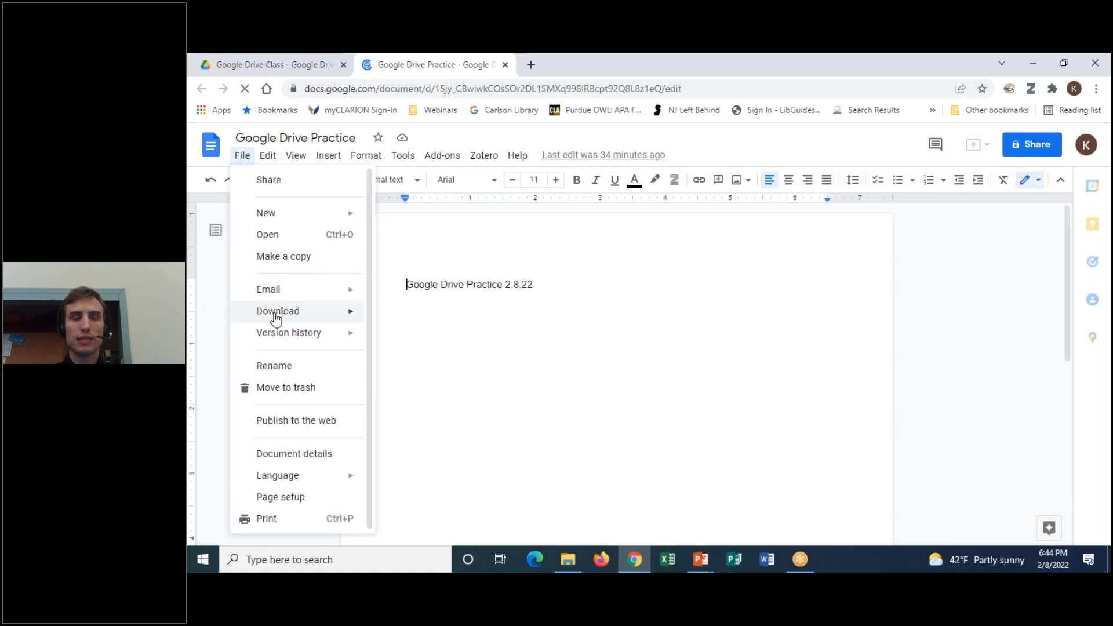
Review the File > Download formats, then close the Google Drive Practice tab
mouse_move(276, 317)
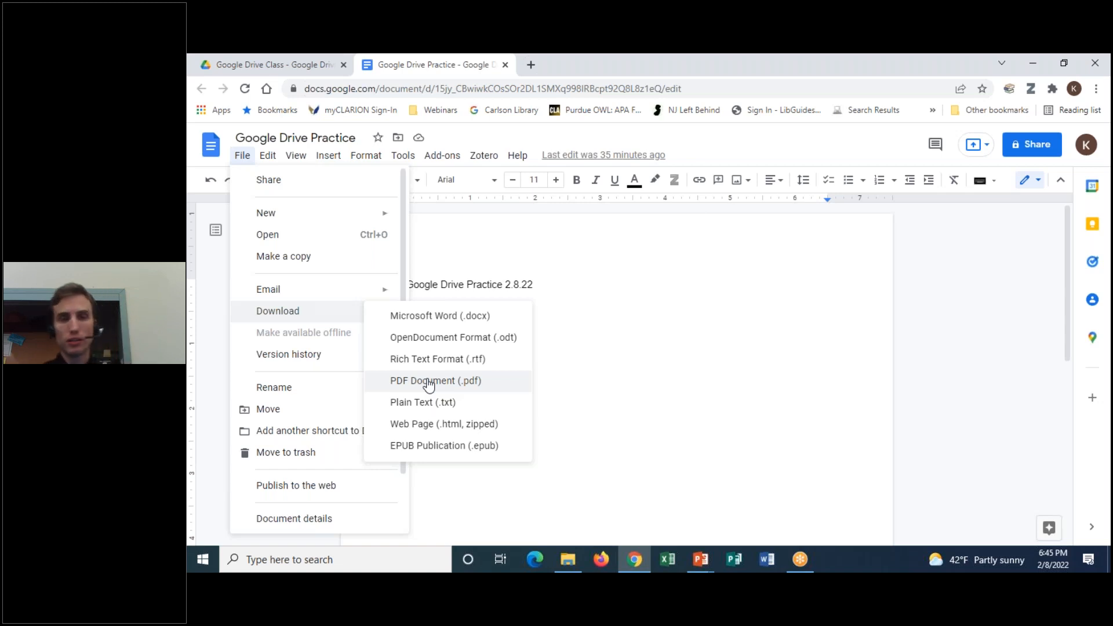
left_click(661, 317)
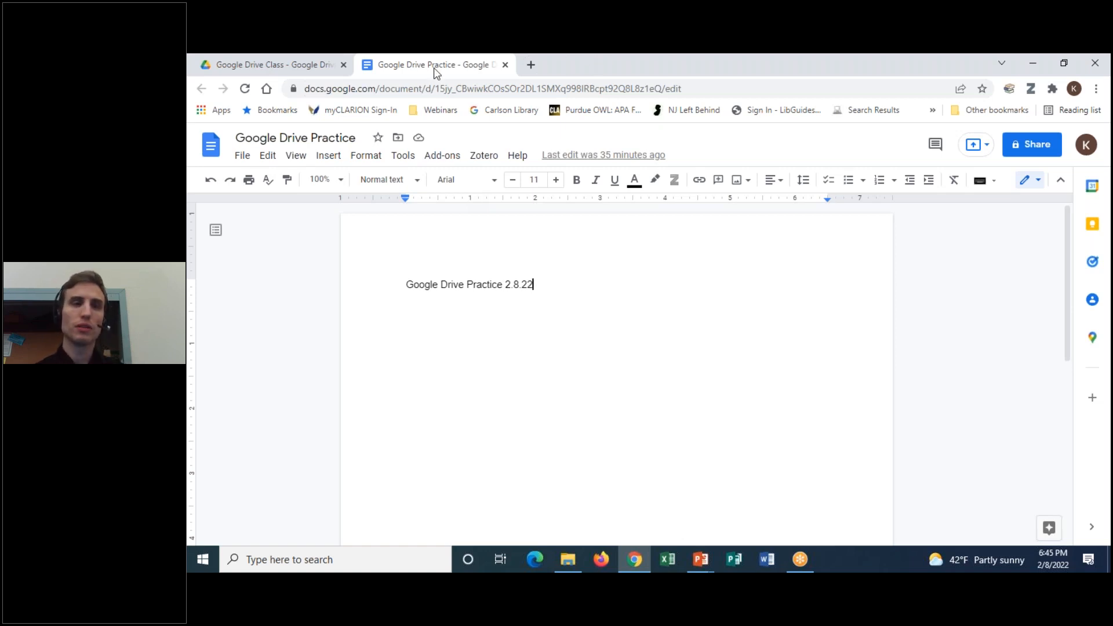
right_click(414, 68)
left_click(448, 223)
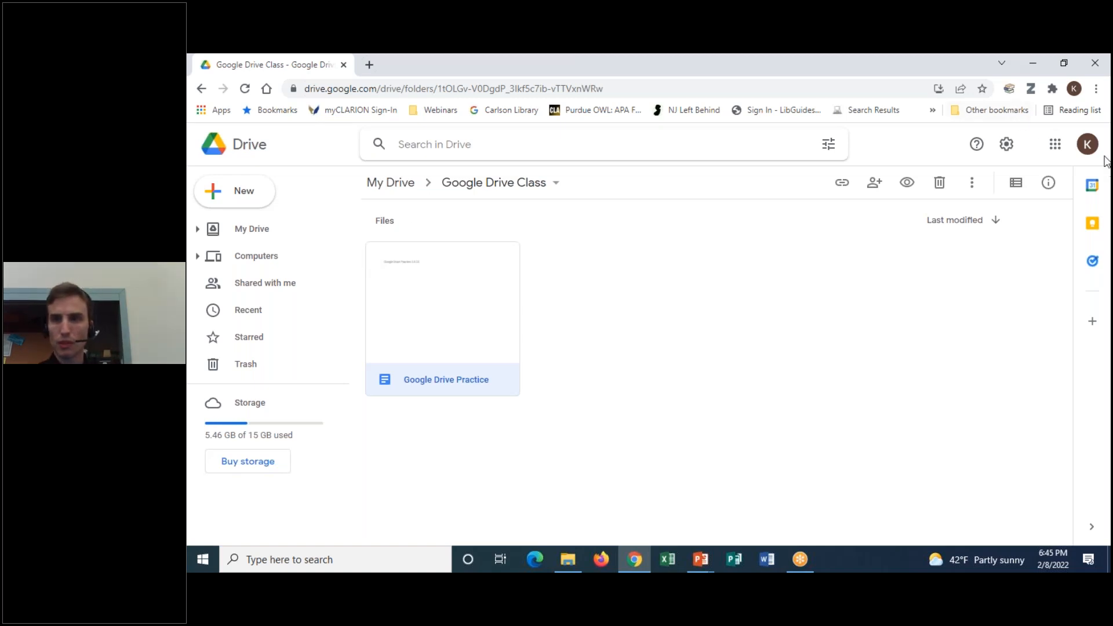
Return to My Drive and open the History Class folder
left_click(1081, 135)
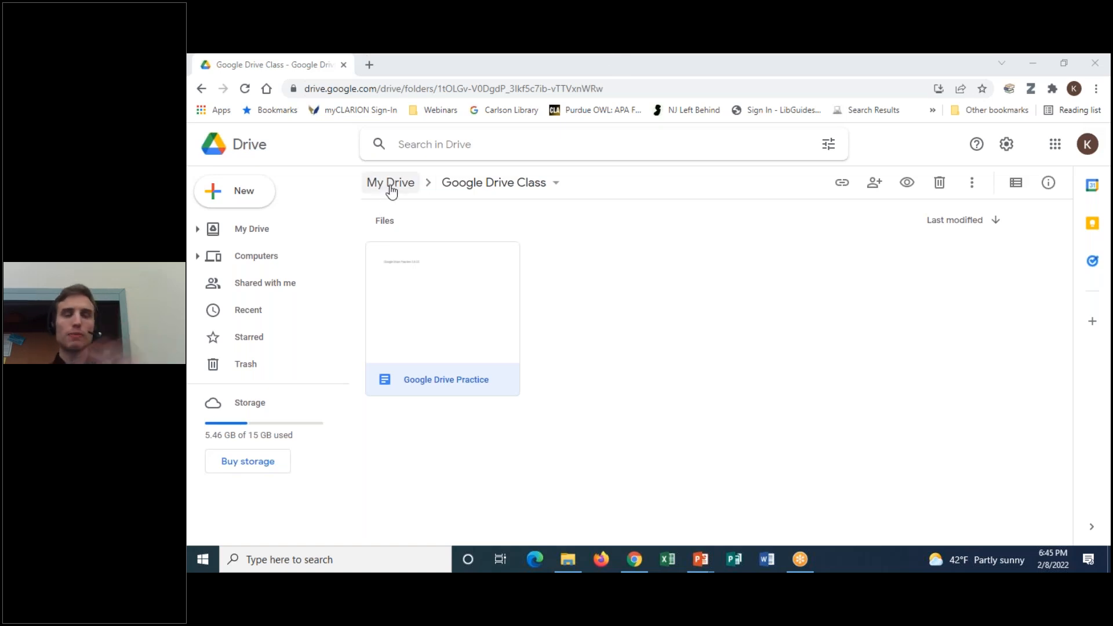
left_click(390, 185)
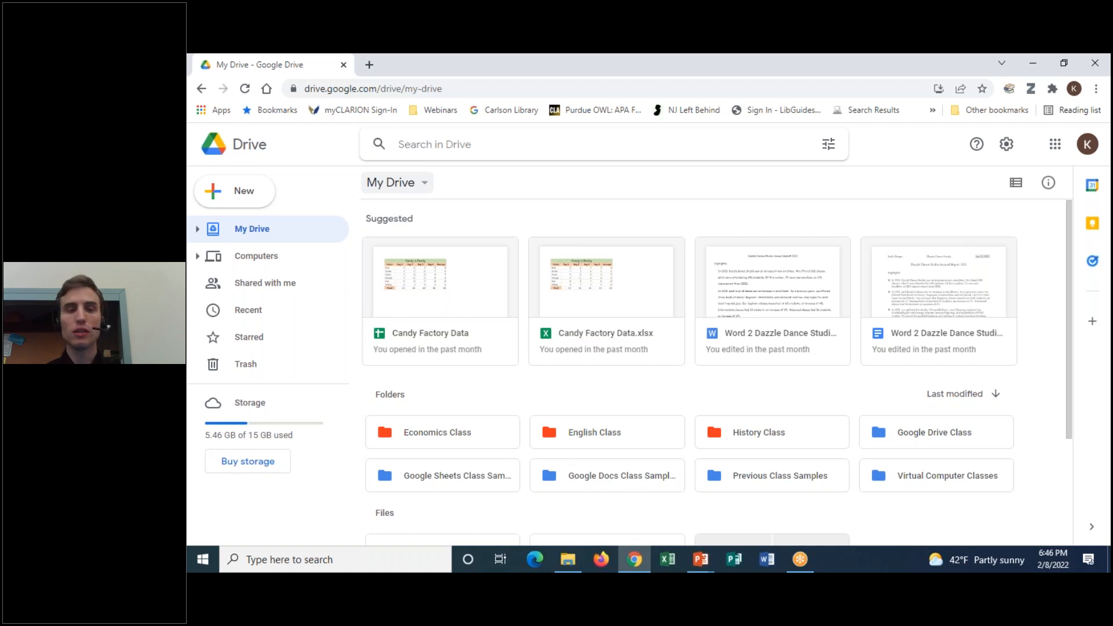
scroll(857, 484, "down", 1)
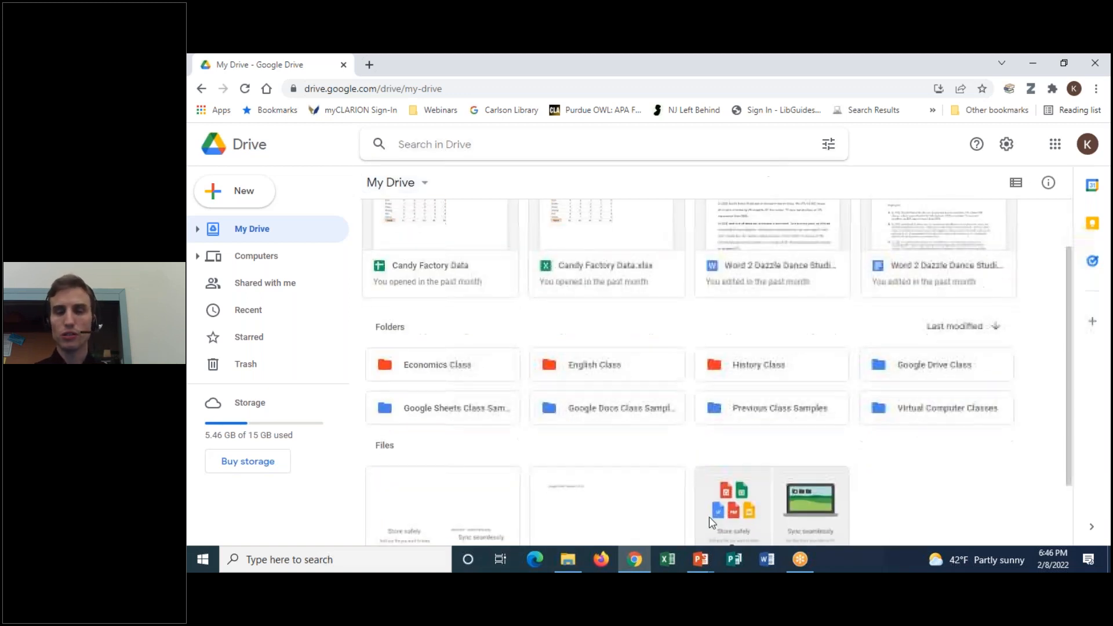
double_click(797, 375)
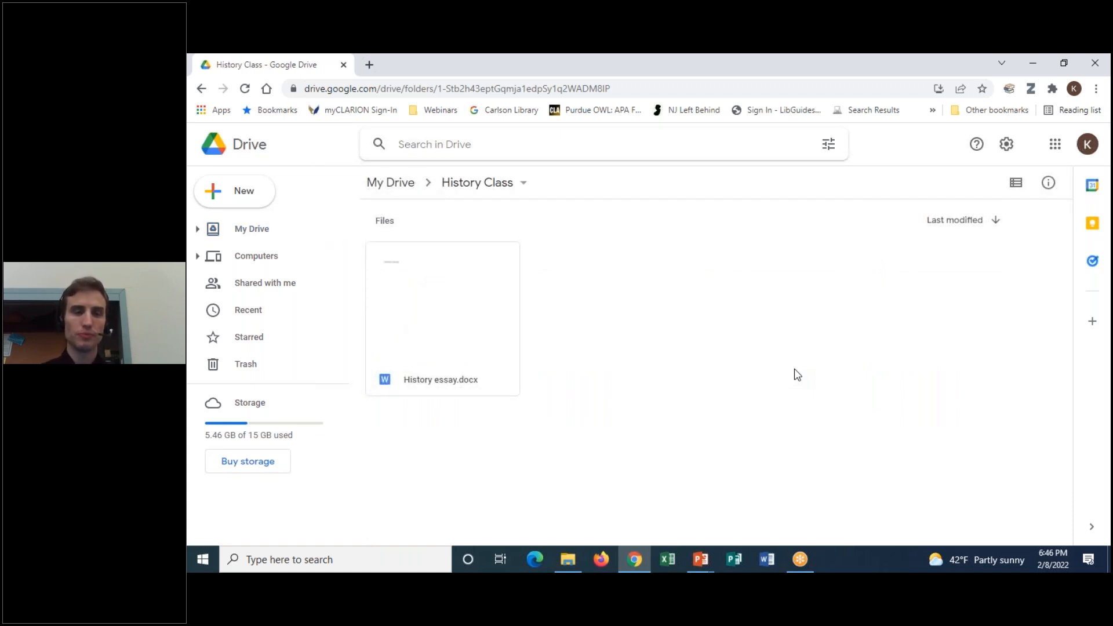
Open History essay.docx and convert it with File > Save as Google Docs
double_click(454, 331)
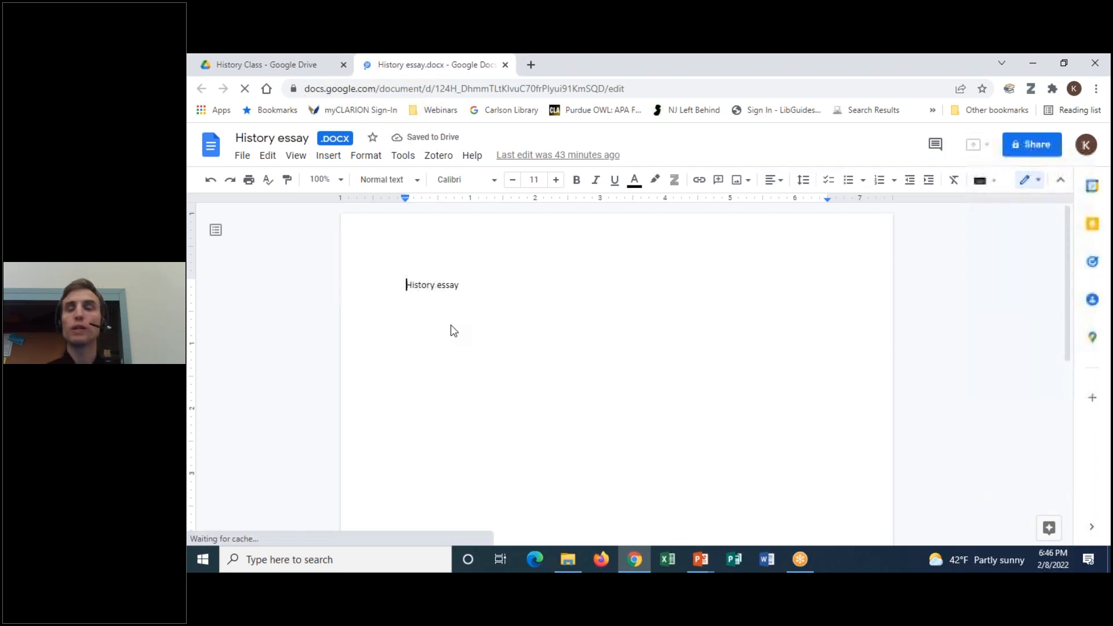
left_click(786, 65)
left_click(786, 95)
mouse_move(355, 124)
left_mouse_down()
mouse_move(299, 123)
mouse_move(318, 144)
mouse_move(369, 139)
mouse_move(356, 124)
left_mouse_up()
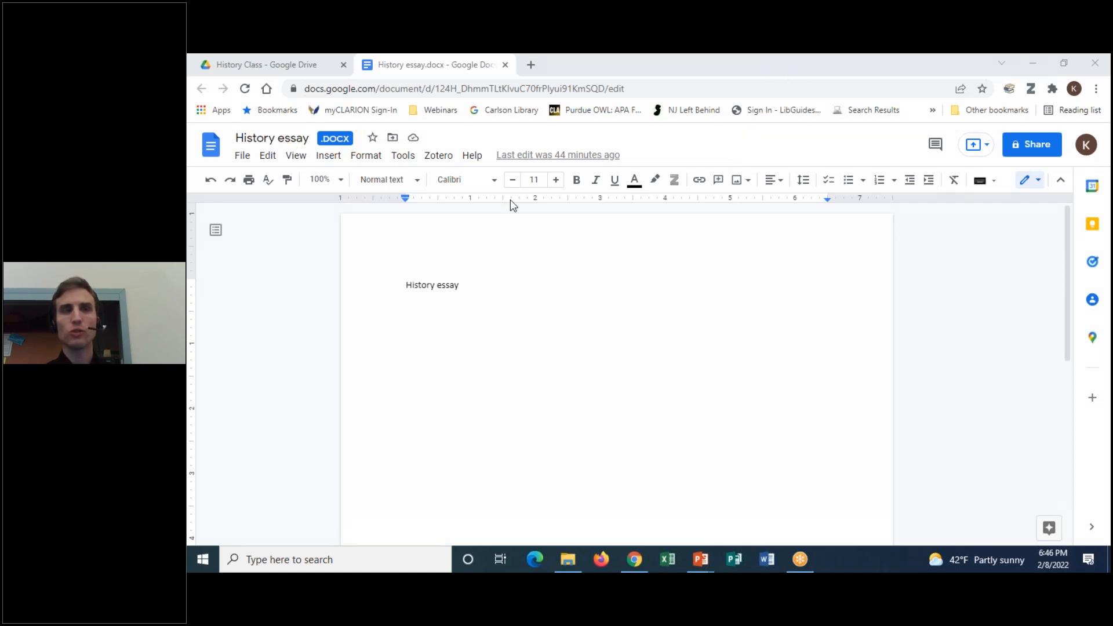
left_click(245, 159)
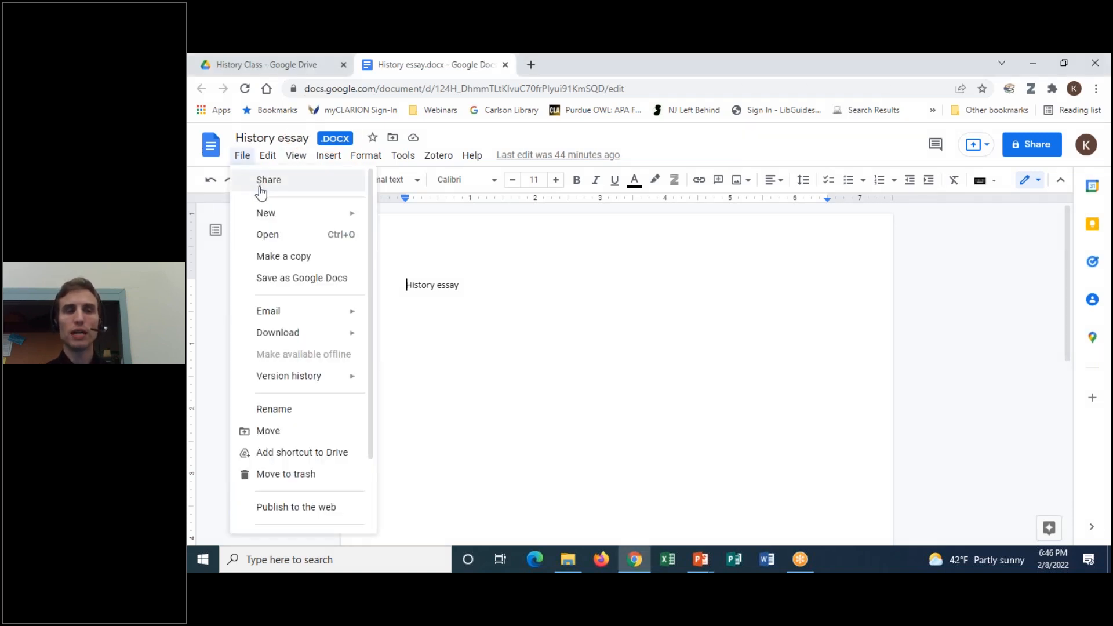
left_click(287, 284)
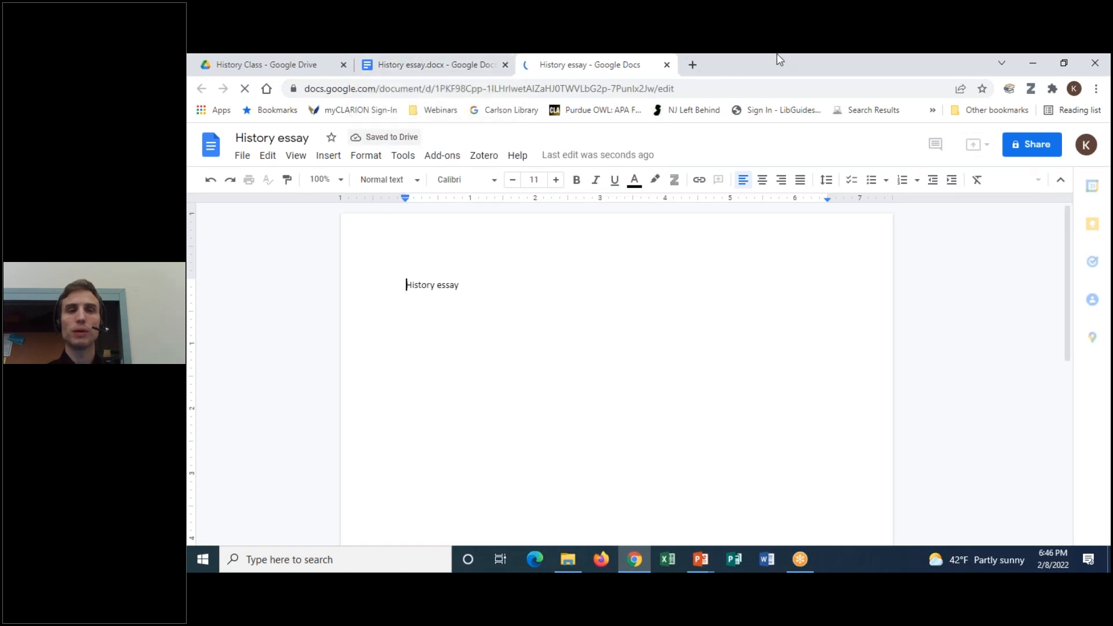
mouse_move(296, 129)
left_mouse_down()
mouse_move(233, 123)
mouse_move(243, 150)
mouse_move(397, 138)
mouse_move(285, 128)
left_mouse_up()
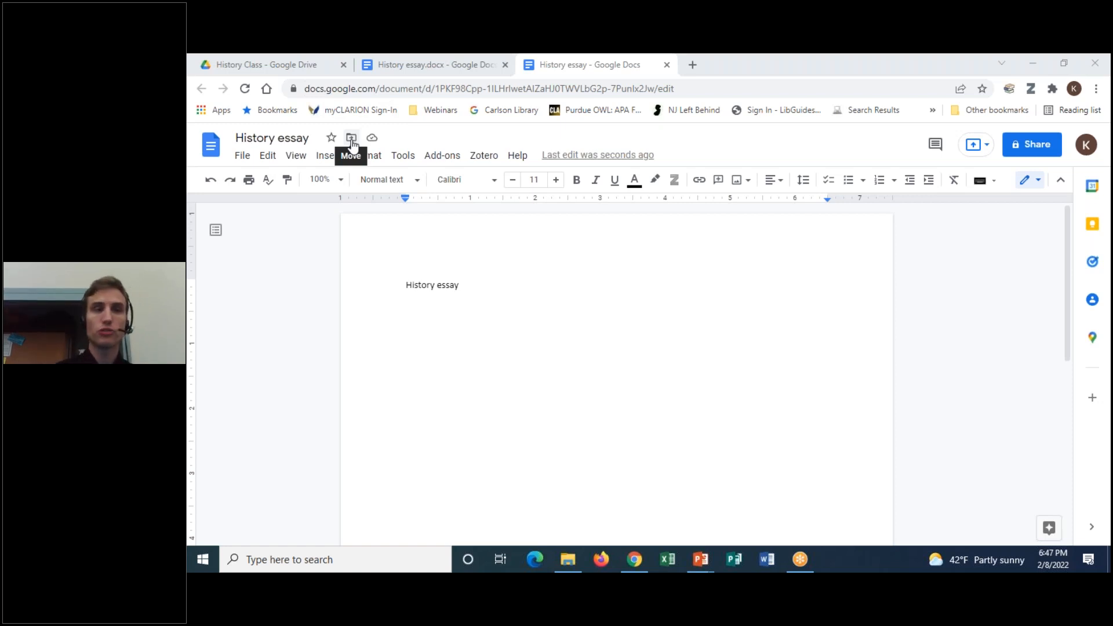
mouse_move(360, 132)
left_mouse_down()
mouse_move(341, 142)
mouse_move(363, 146)
mouse_move(354, 137)
left_mouse_up()
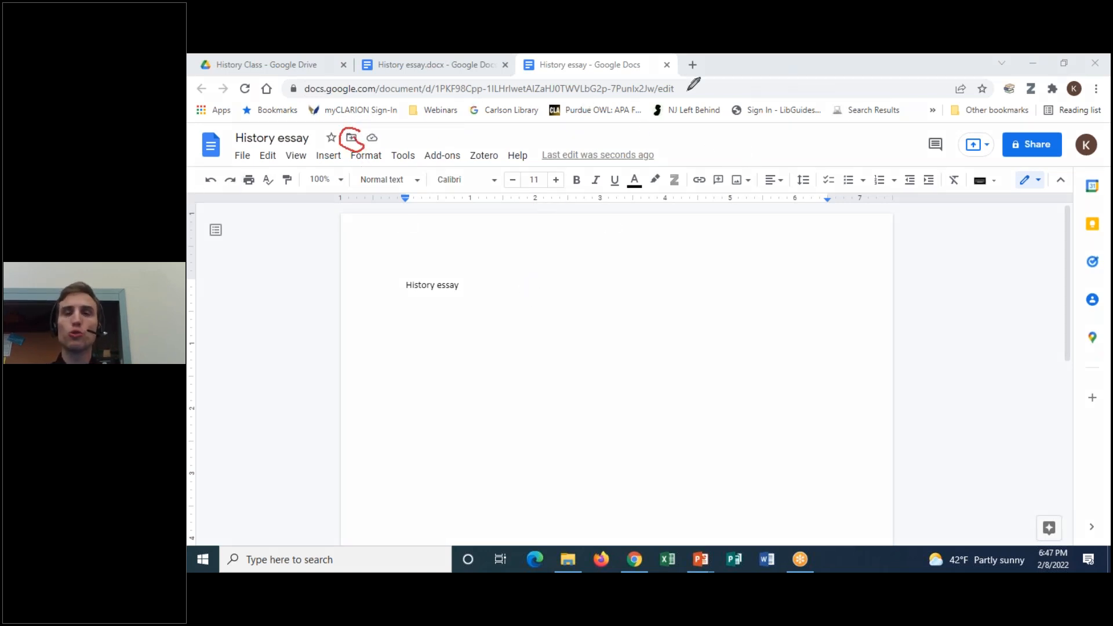
left_click(770, 61)
left_click(794, 152)
left_click(752, 69)
left_click(784, 79)
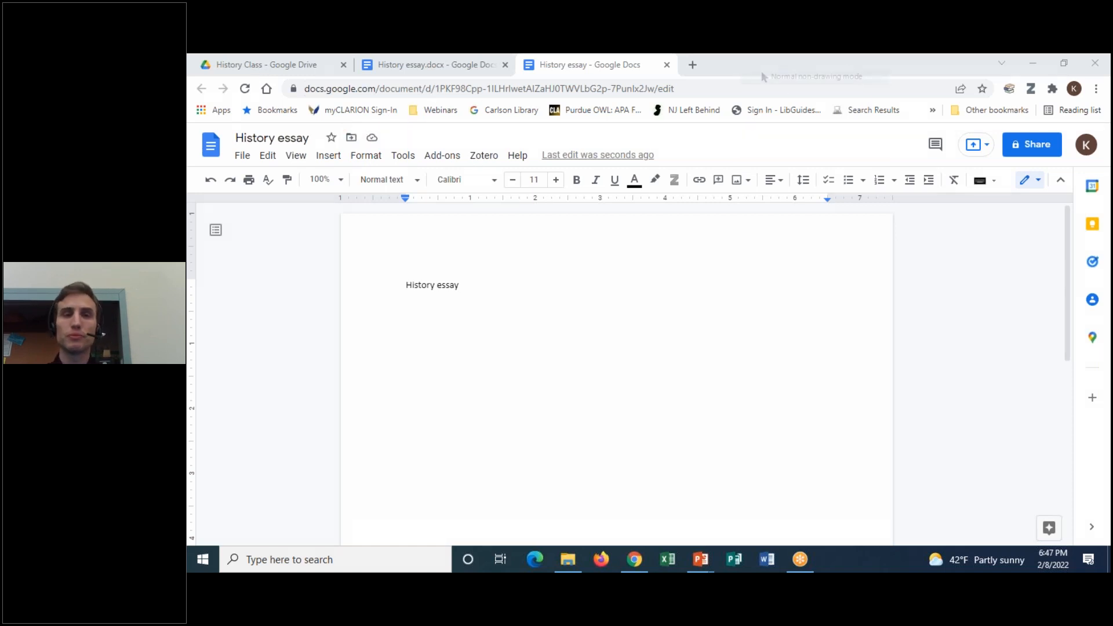
left_click(351, 137)
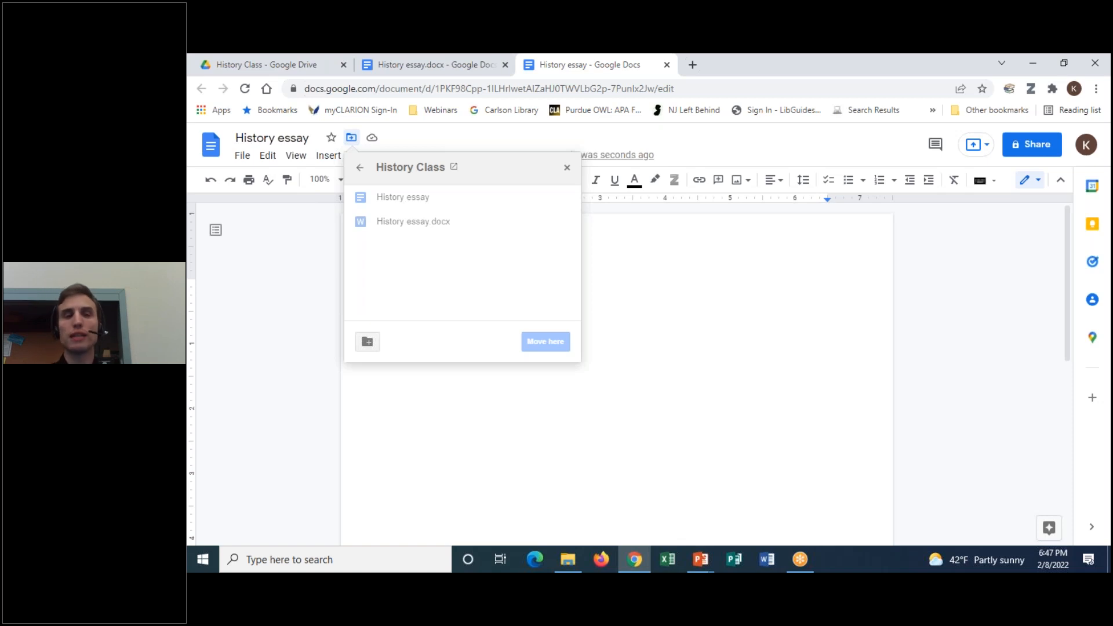
left_click(806, 58)
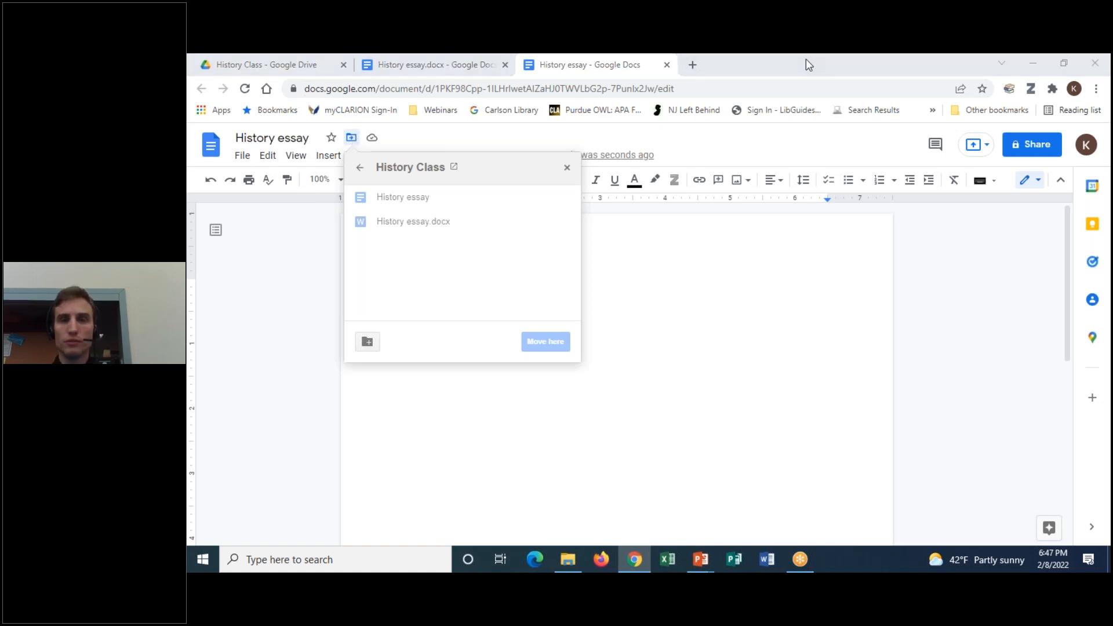
left_click(353, 139)
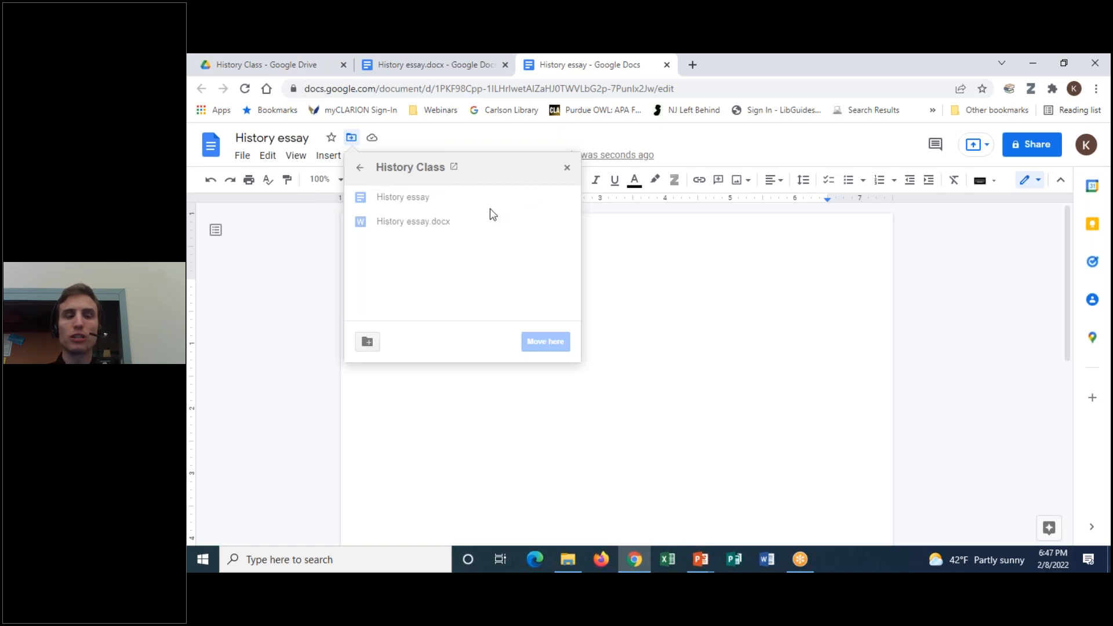
left_click(360, 169)
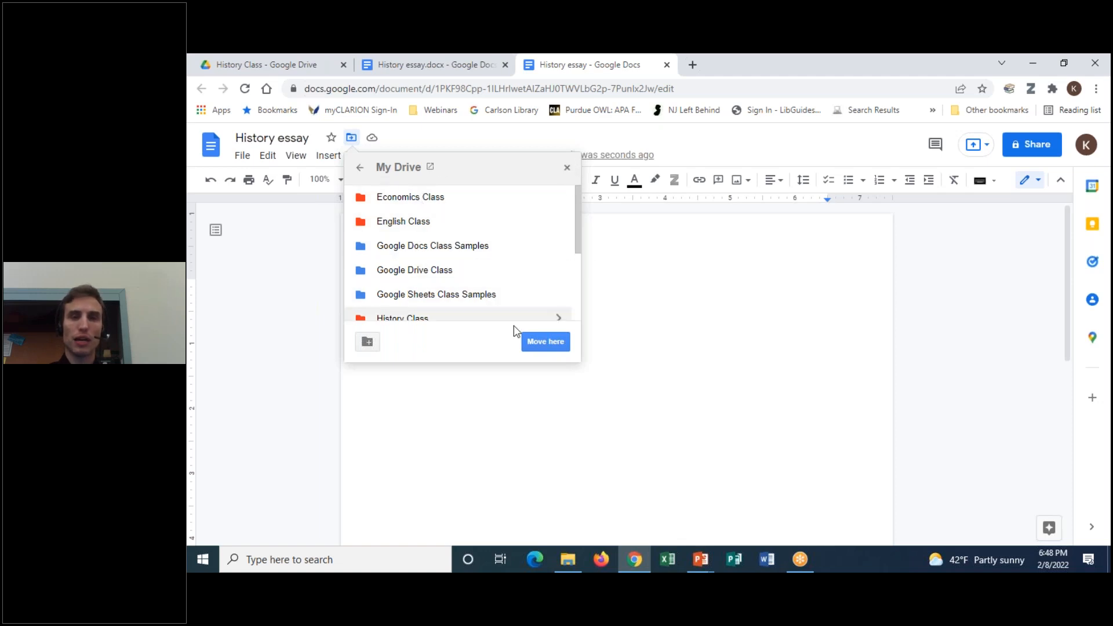
left_click(567, 168)
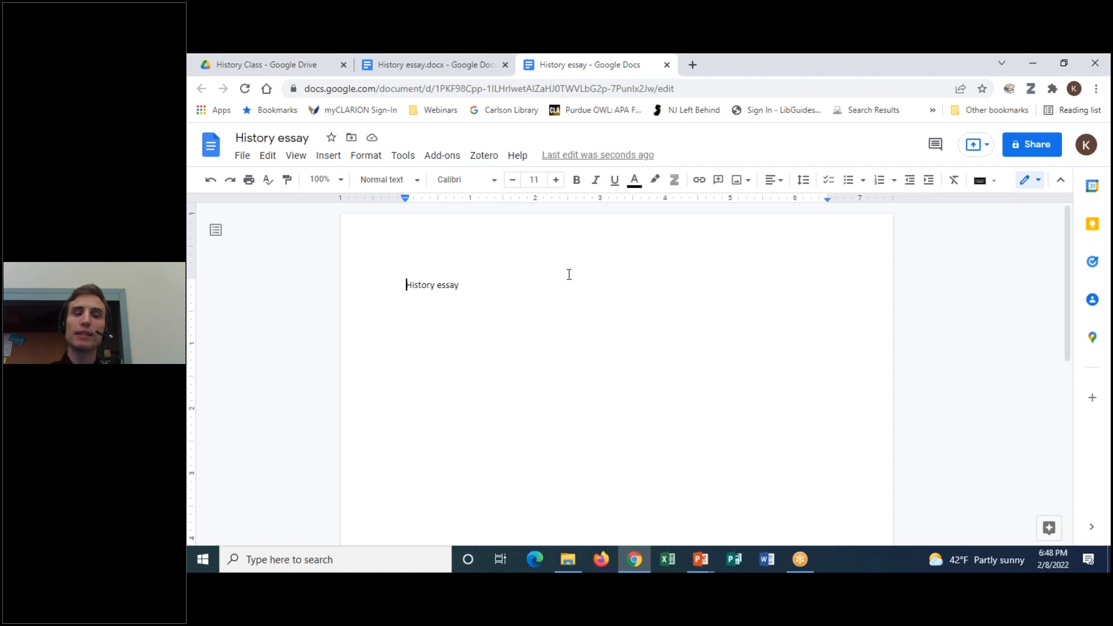
right_click(537, 77)
Close the converted essay and the History essay.docx tabs, returning to Drive
left_click(556, 227)
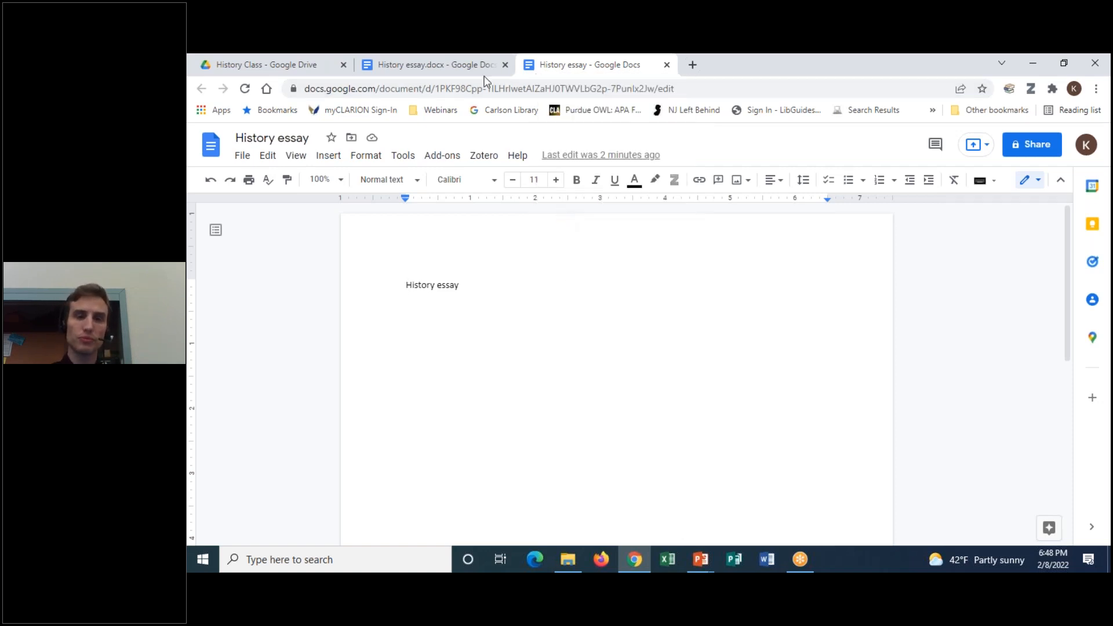
right_click(430, 63)
left_click(453, 213)
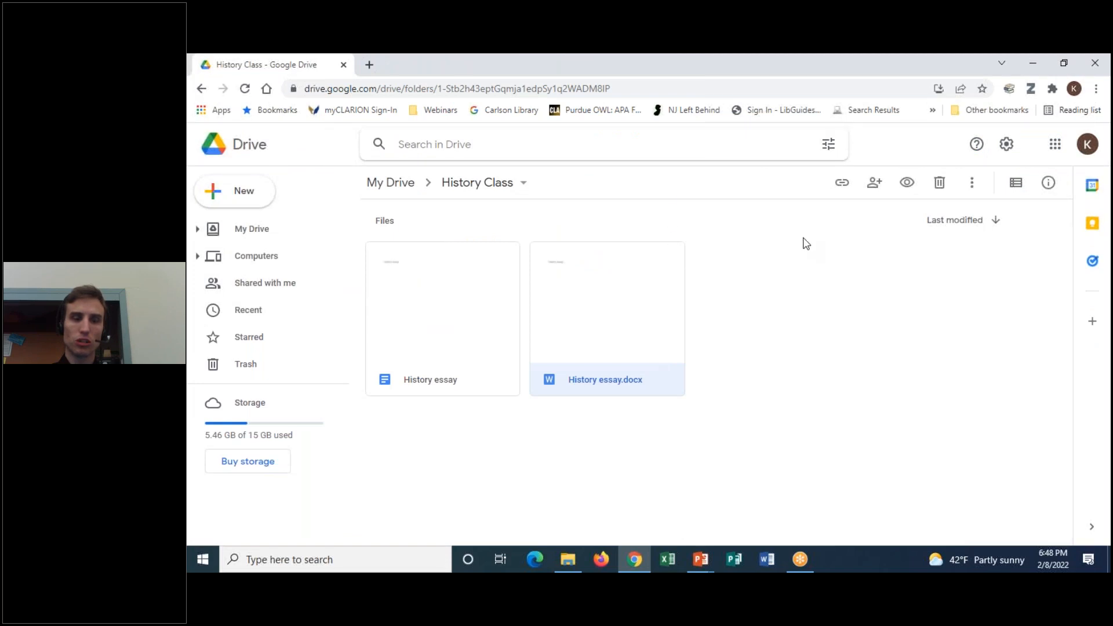
left_click(859, 393)
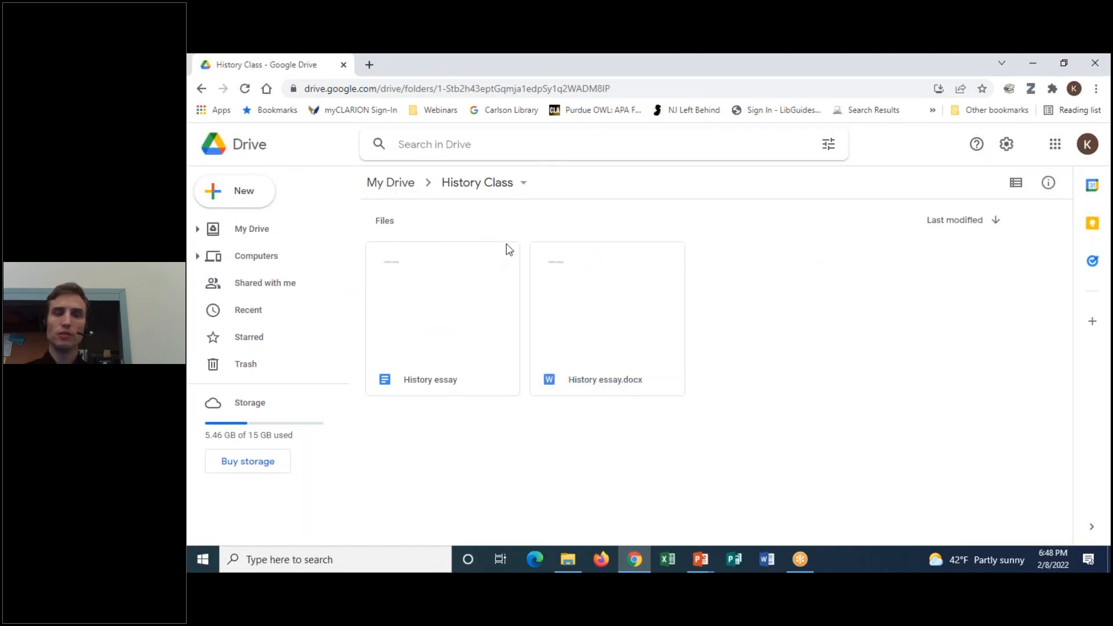
Reopen the History Class folder from My Drive and select the native History essay document
left_click(391, 182)
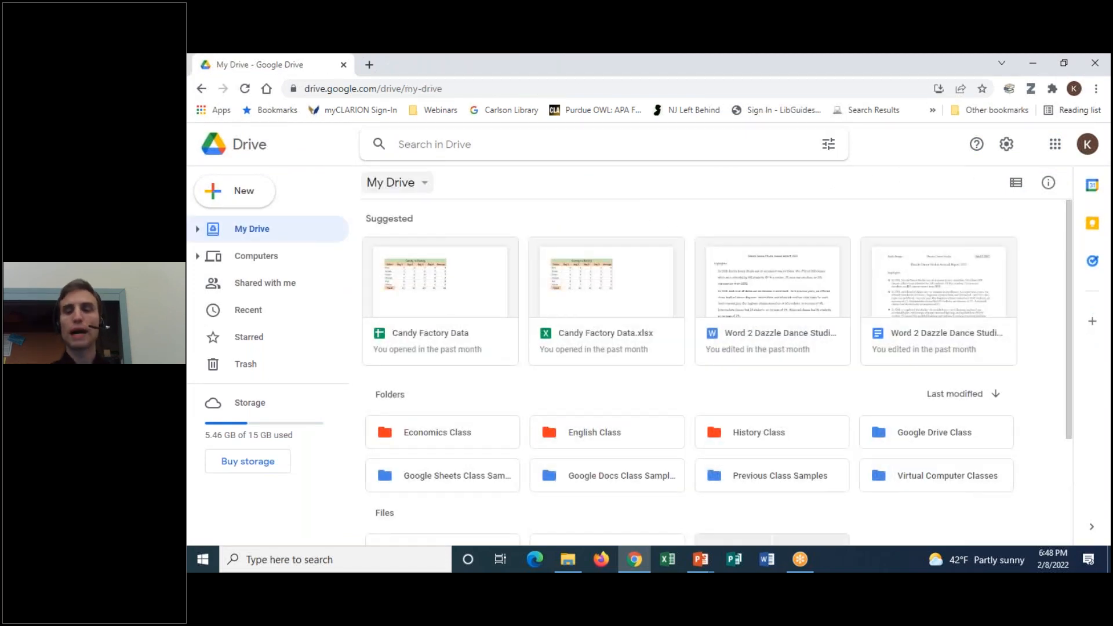
double_click(774, 442)
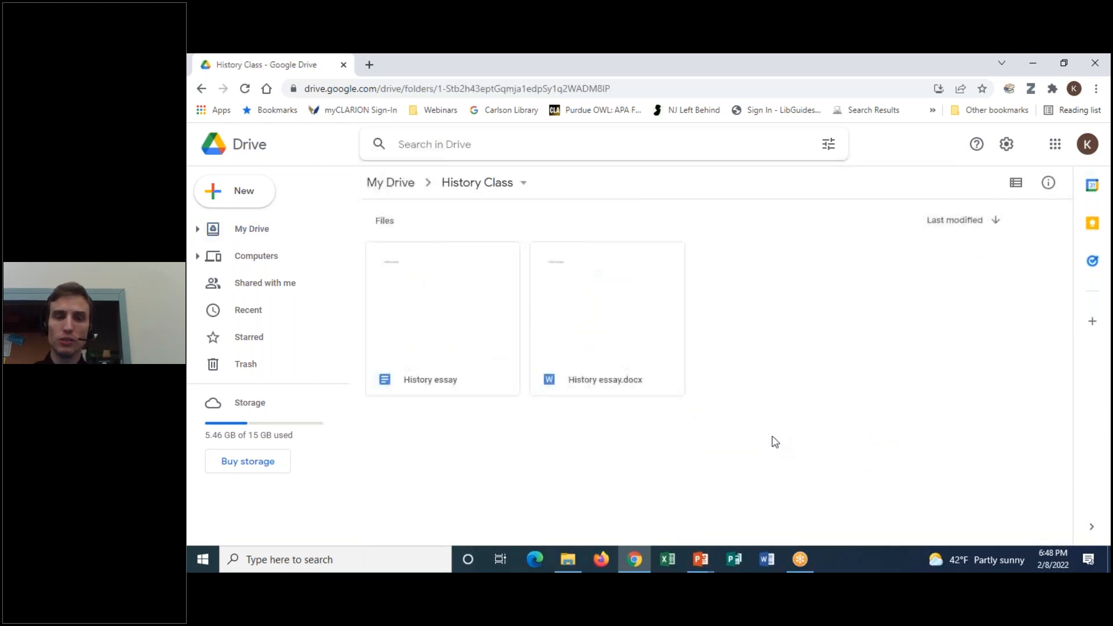
left_click(791, 65)
left_click(792, 95)
mouse_move(408, 213)
left_mouse_down()
mouse_move(459, 257)
mouse_move(353, 264)
mouse_move(497, 224)
left_mouse_up()
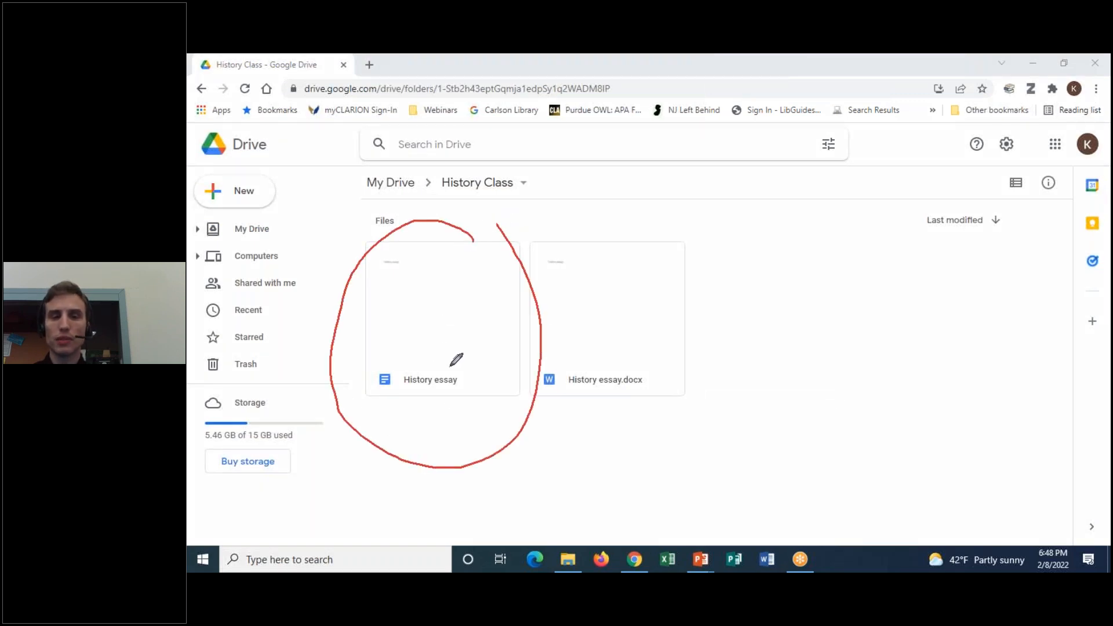
mouse_move(384, 395)
left_mouse_down()
mouse_move(371, 369)
mouse_move(401, 384)
mouse_move(357, 394)
left_mouse_up()
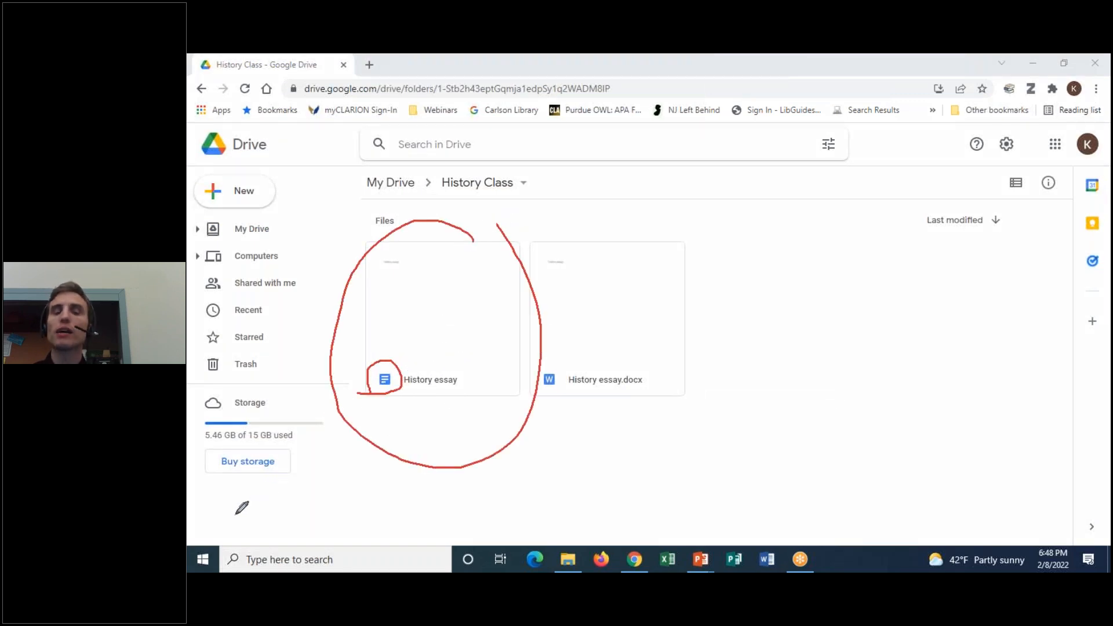
left_click(779, 56)
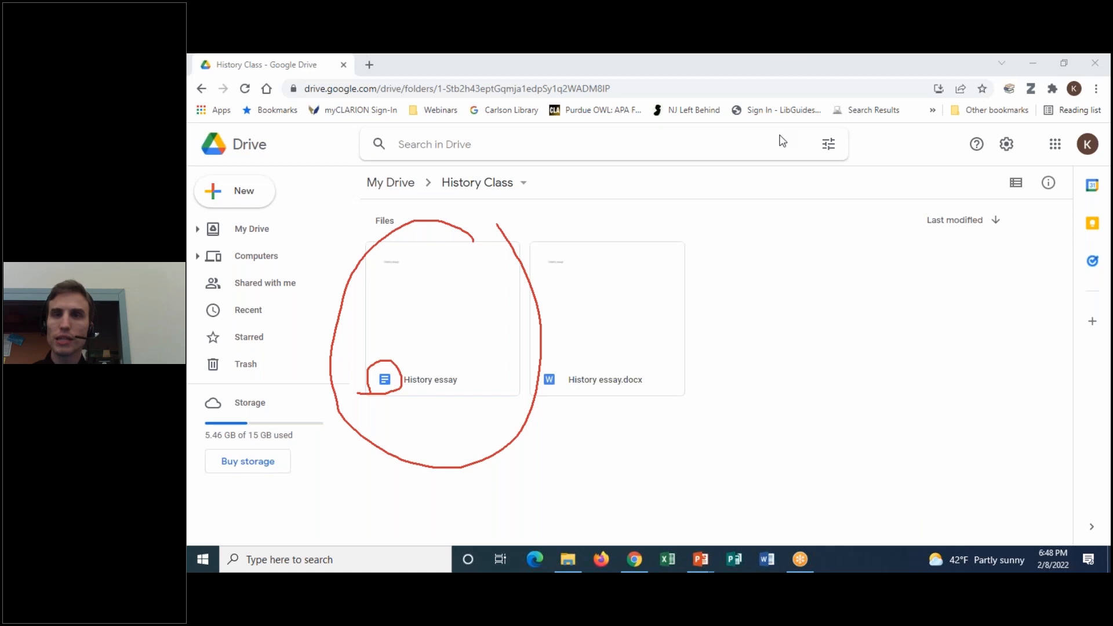
left_click(785, 158)
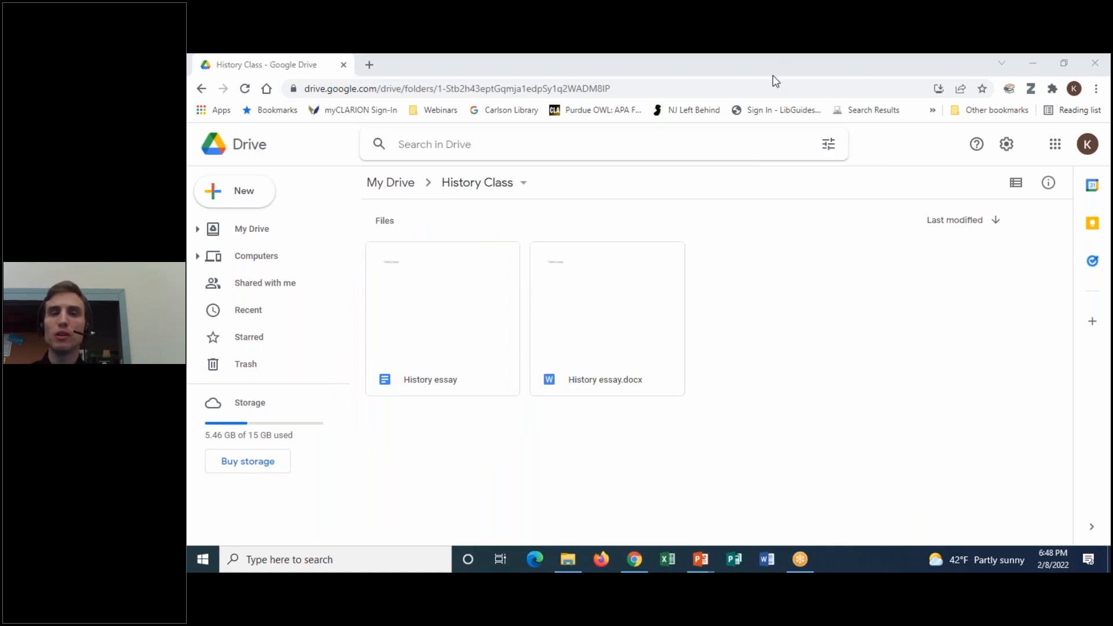
left_click(865, 359)
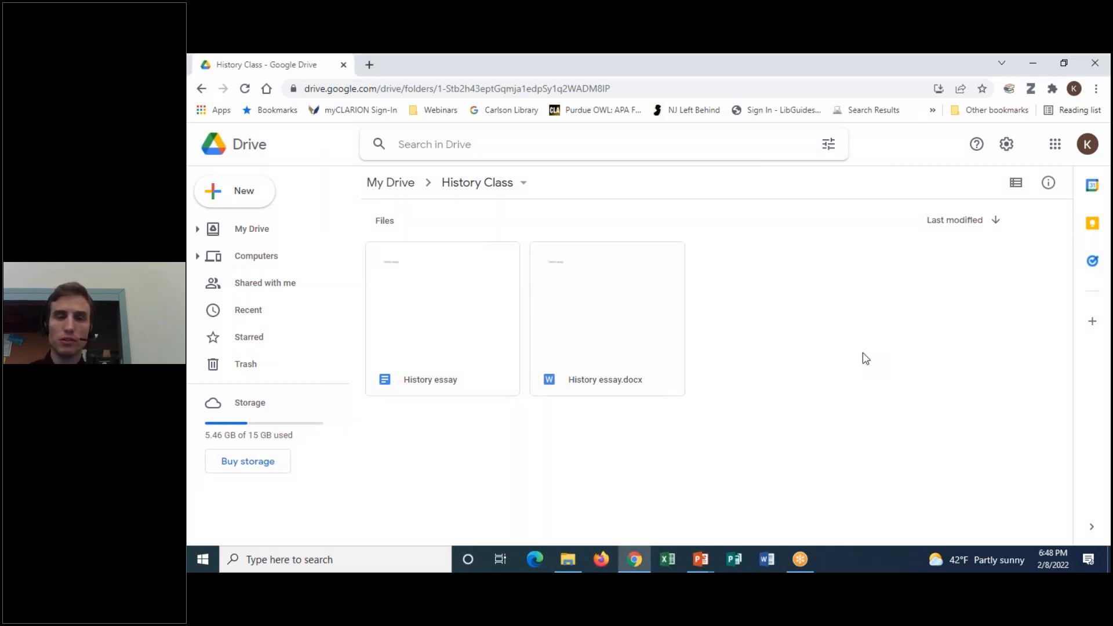
left_click(434, 290)
Open Share for the History essay from its right-click menu and focus the Add people field
right_click(433, 288)
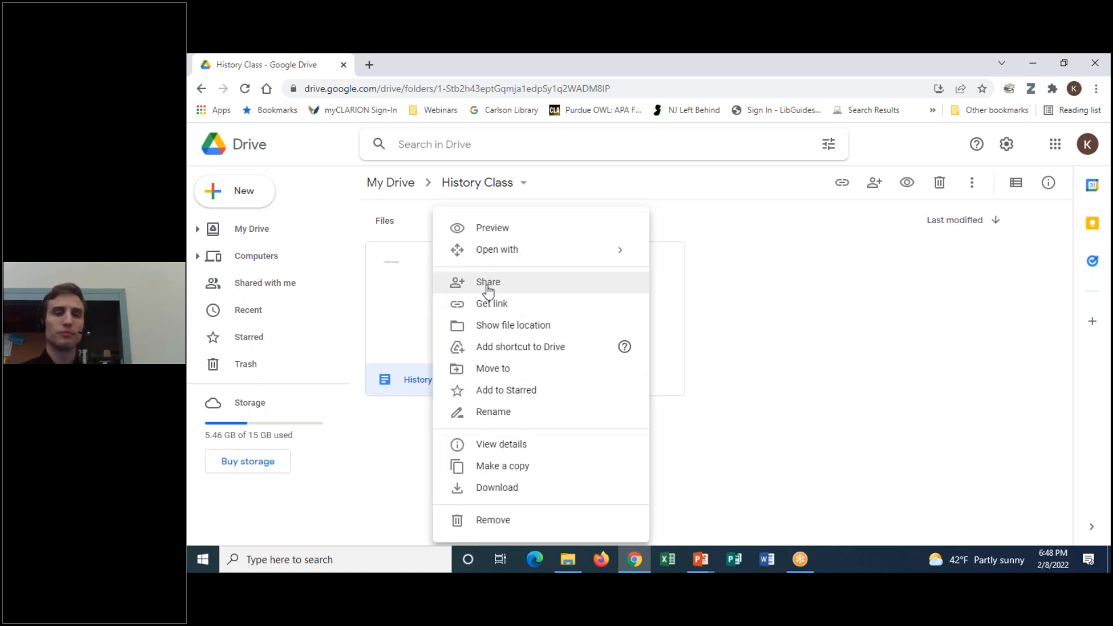
left_click(488, 283)
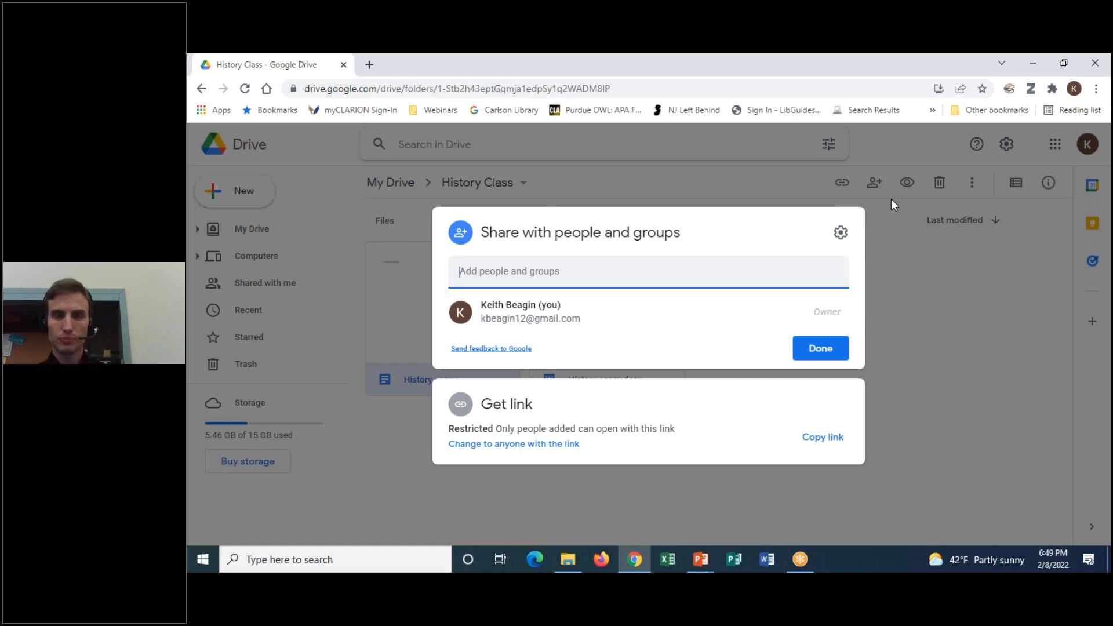
mouse_move(582, 203)
left_mouse_down()
mouse_move(394, 322)
mouse_move(500, 374)
mouse_move(702, 378)
mouse_move(999, 278)
mouse_move(715, 189)
mouse_move(455, 184)
left_mouse_up()
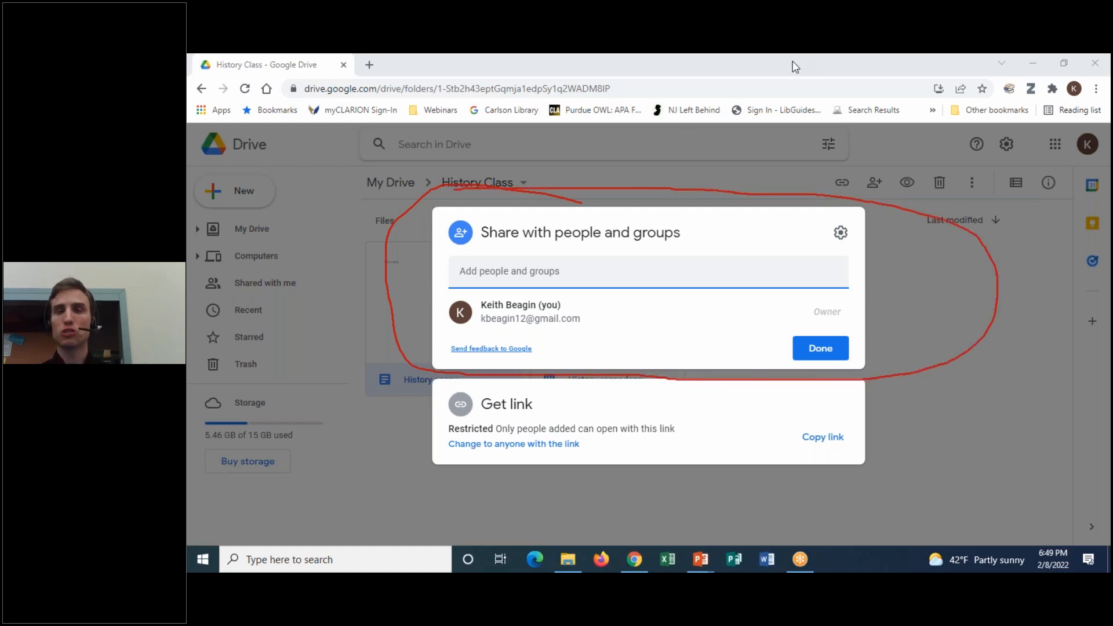
left_click(795, 163)
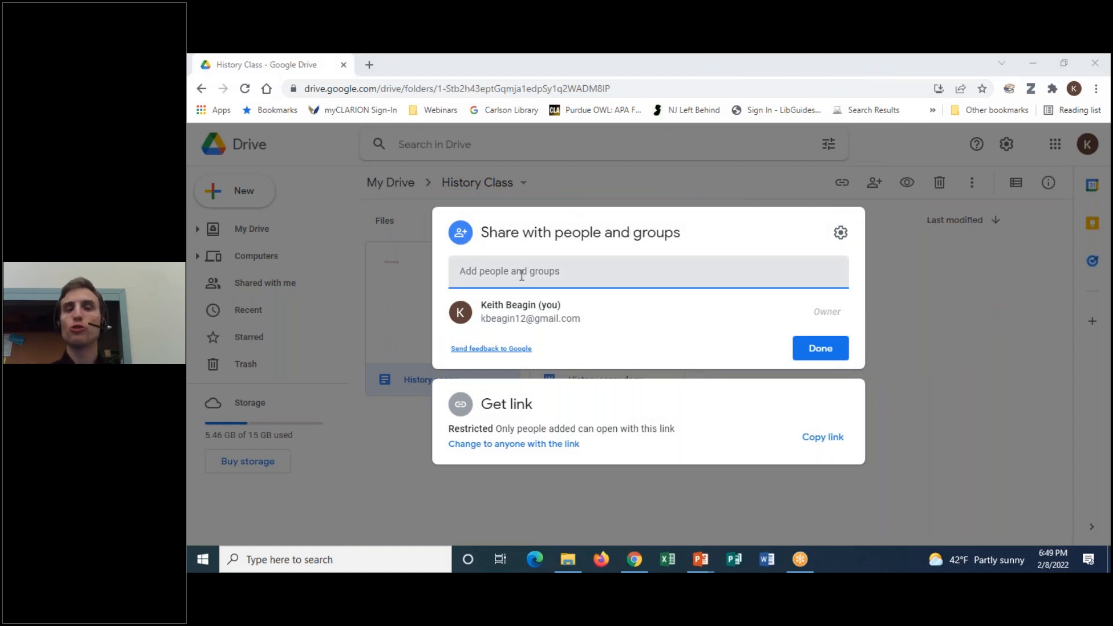
left_click(524, 276)
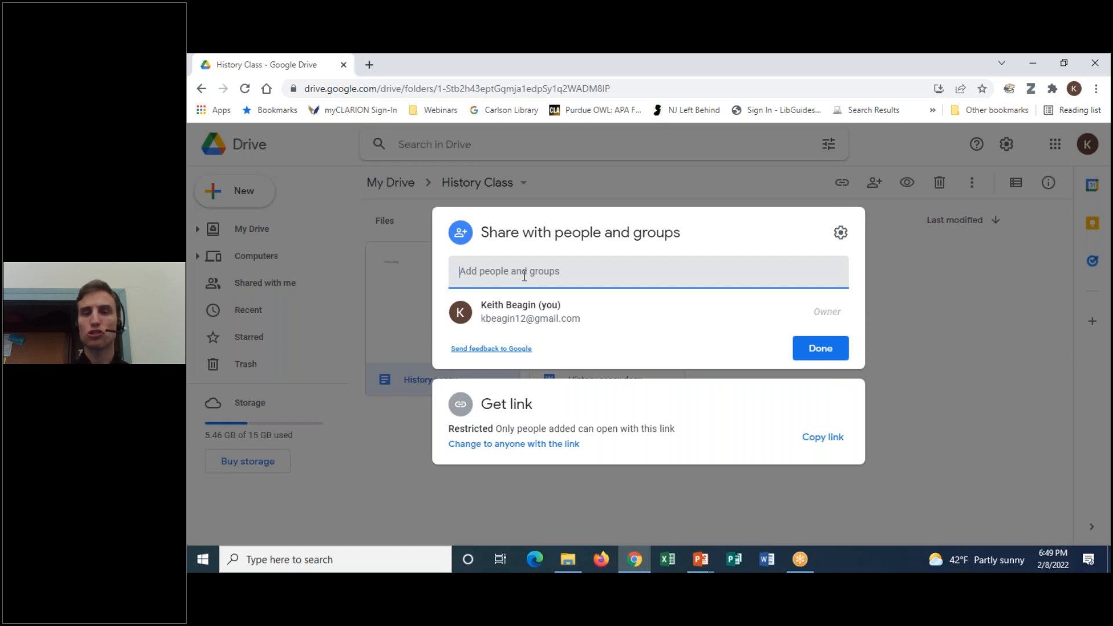
Enter the collaborator's e-mail address and pick the matching suggestion, keeping Editor access
key("ctrl+v")
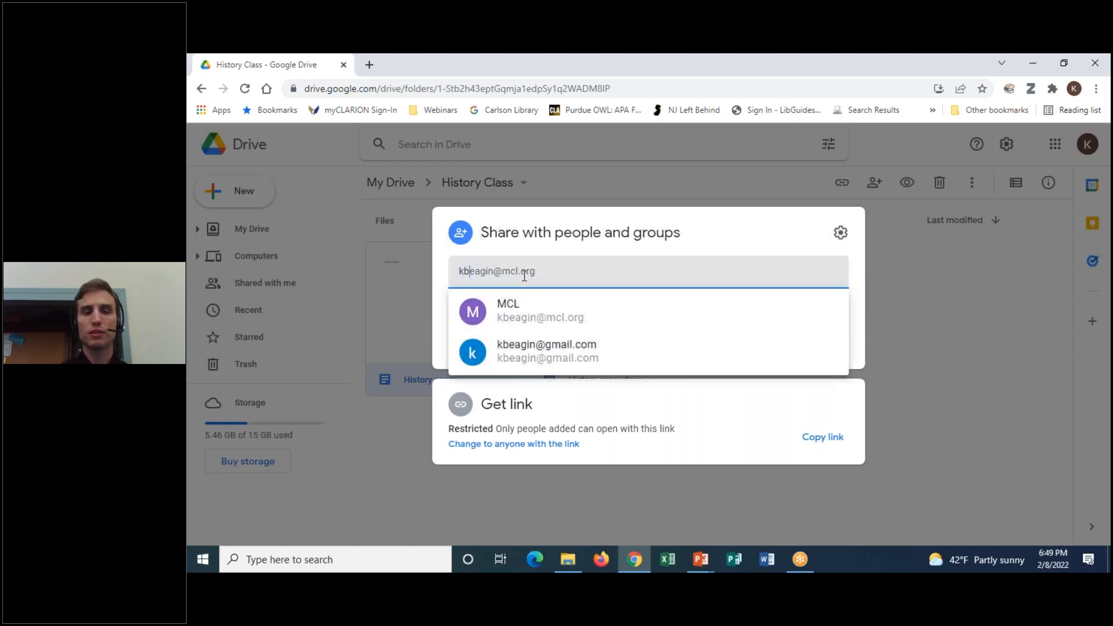
key("BackSpace")
type("kbe")
key("BackSpace")
key("BackSpace")
key("BackSpace")
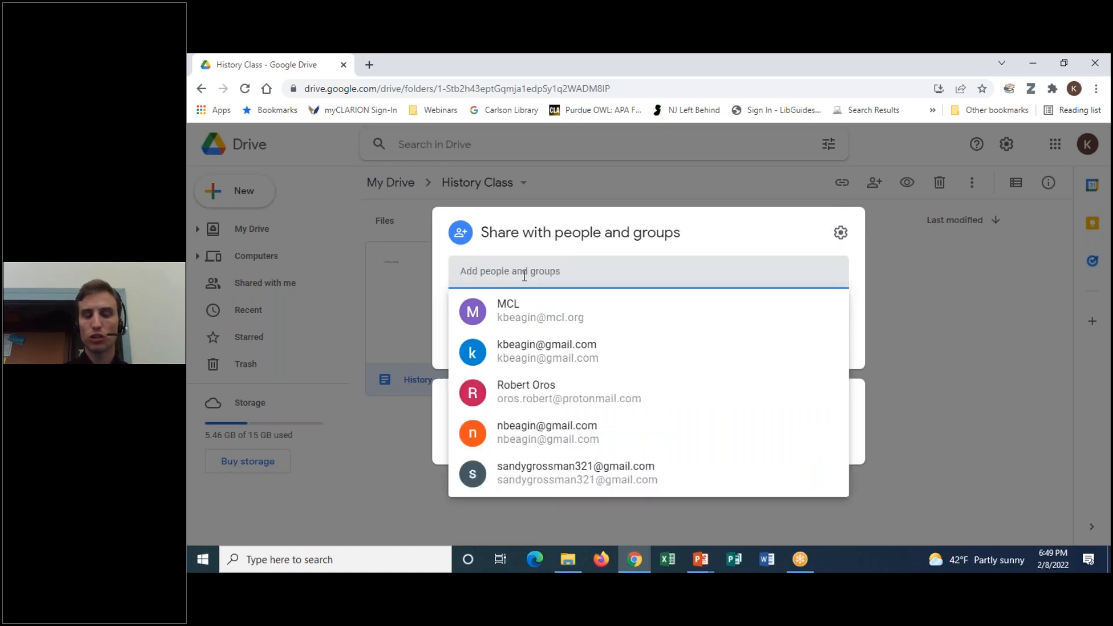
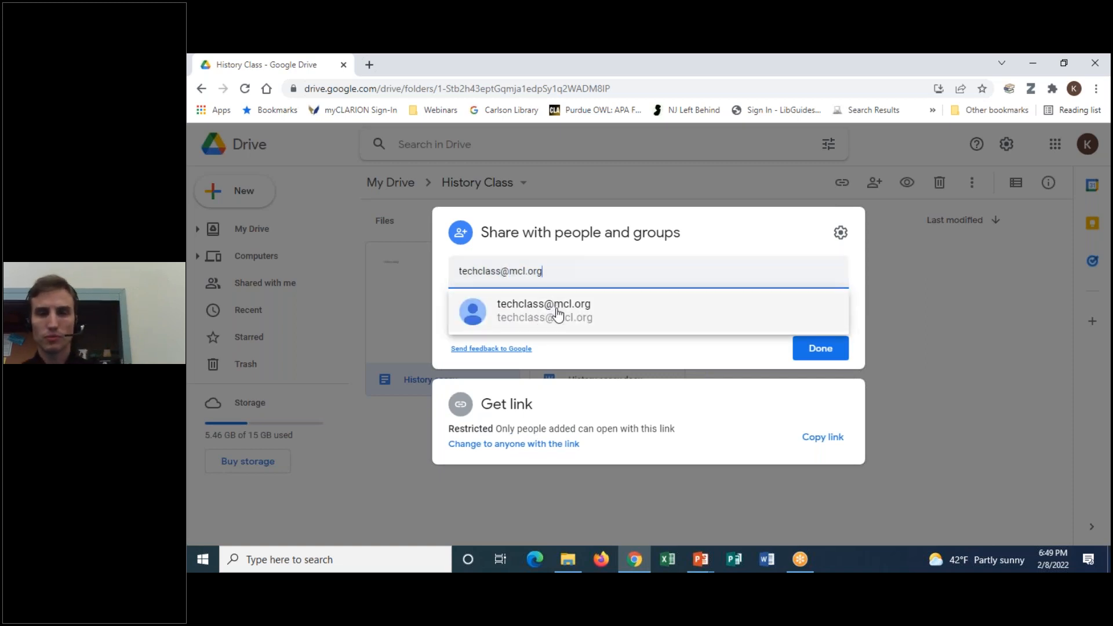
left_click(558, 314)
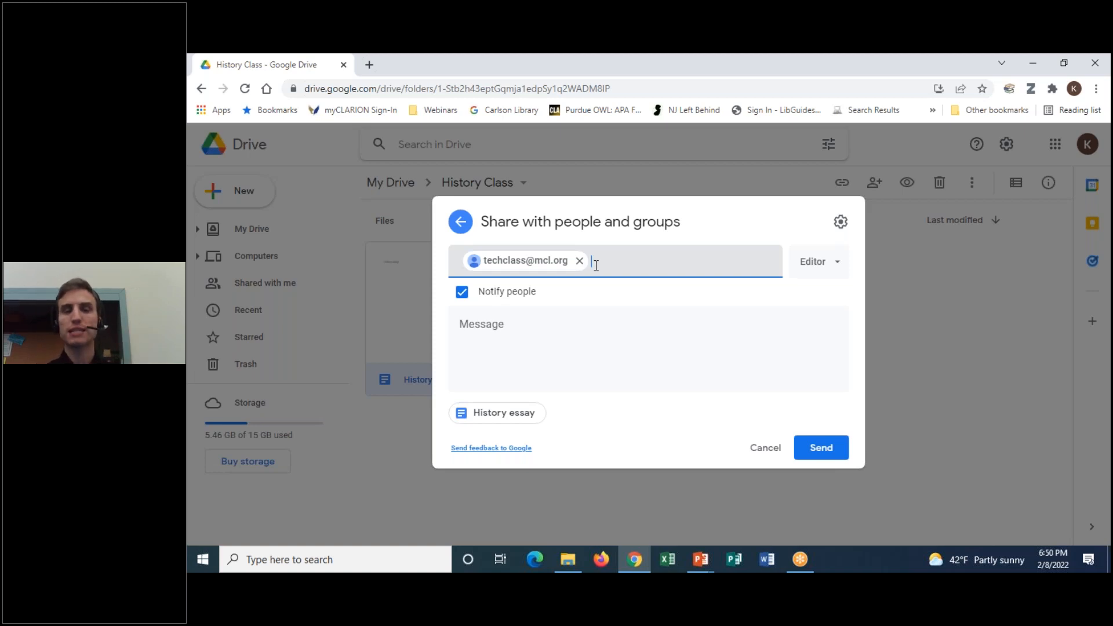
left_click(787, 59)
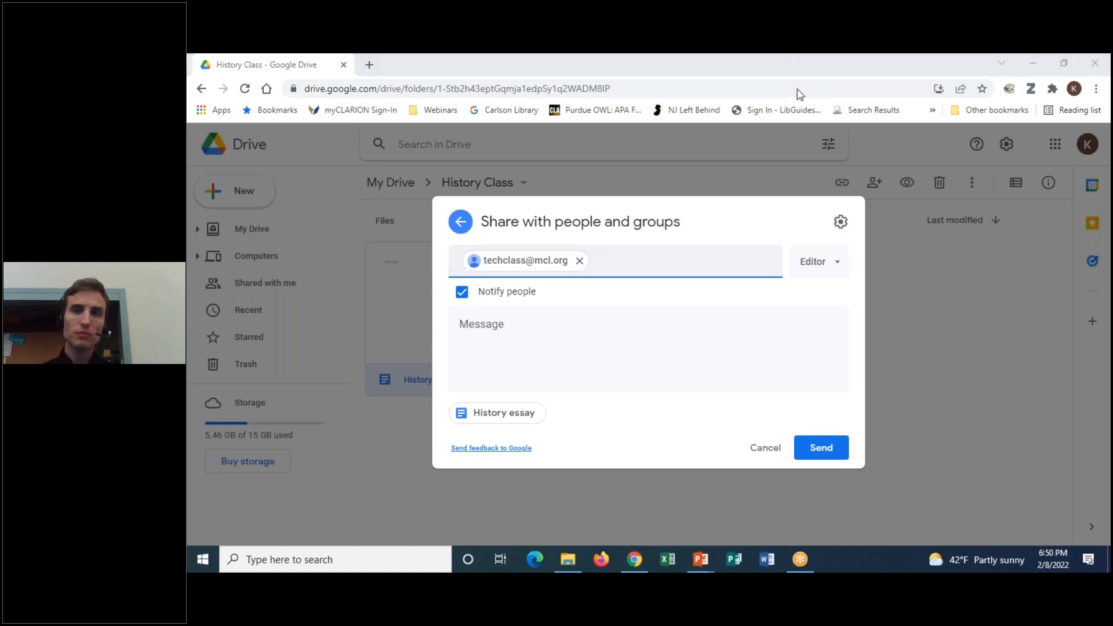
mouse_move(840, 238)
left_mouse_down()
mouse_move(788, 258)
mouse_move(908, 283)
mouse_move(817, 231)
left_mouse_up()
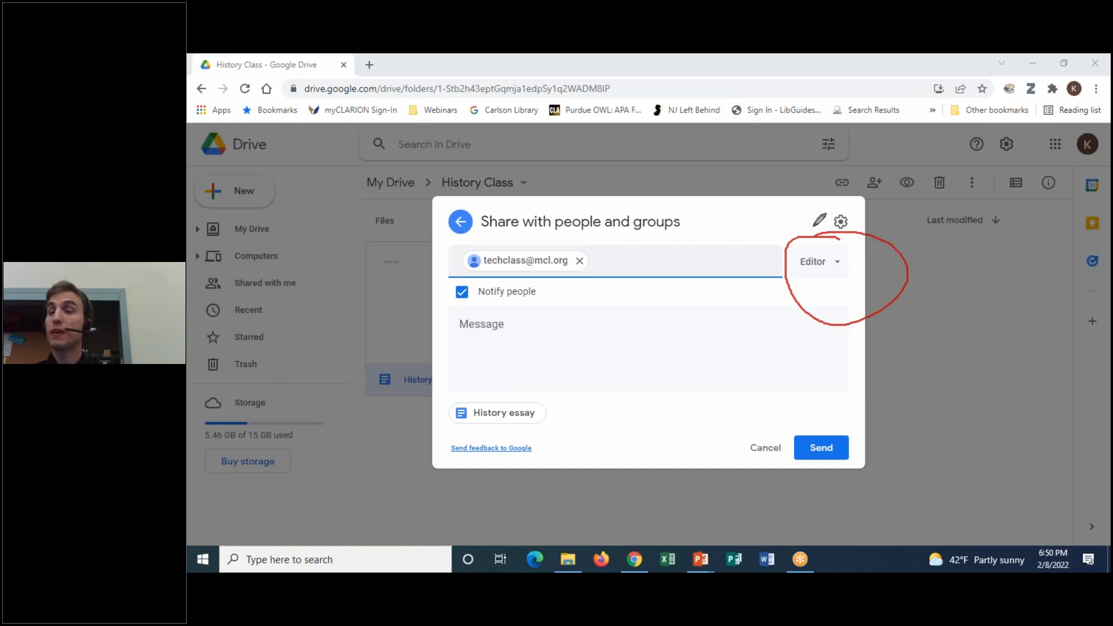
left_click(777, 56)
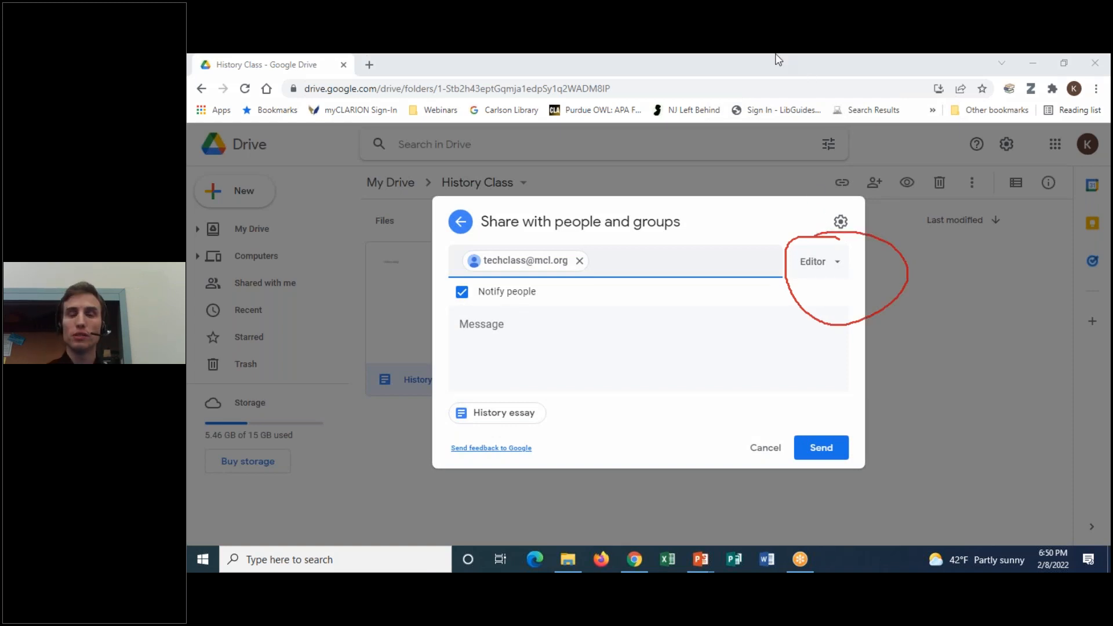
left_click(783, 160)
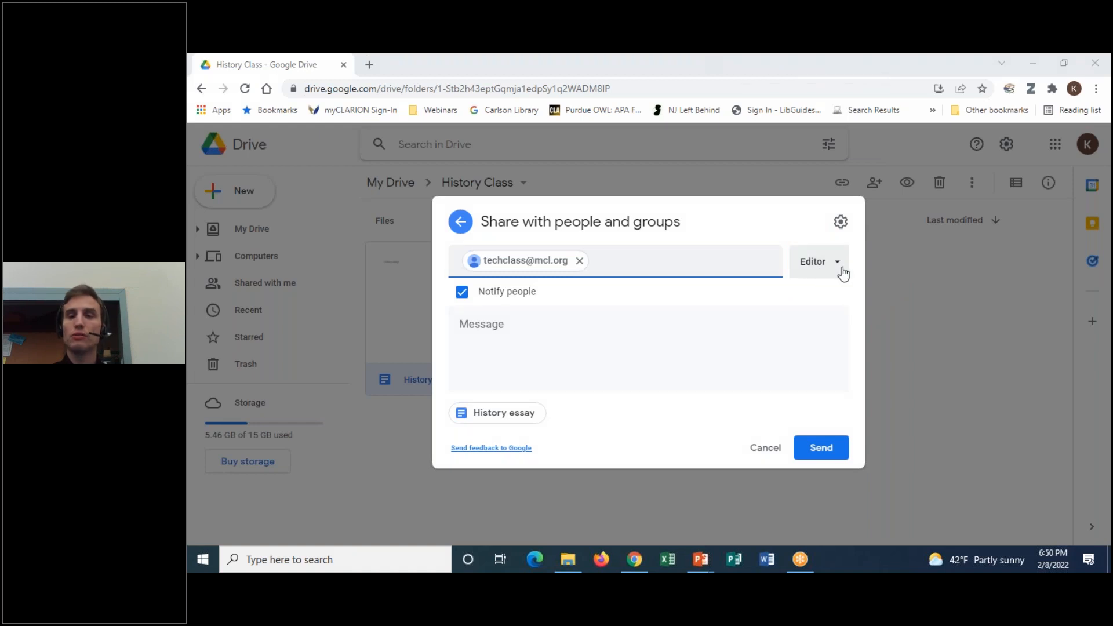
left_click(842, 273)
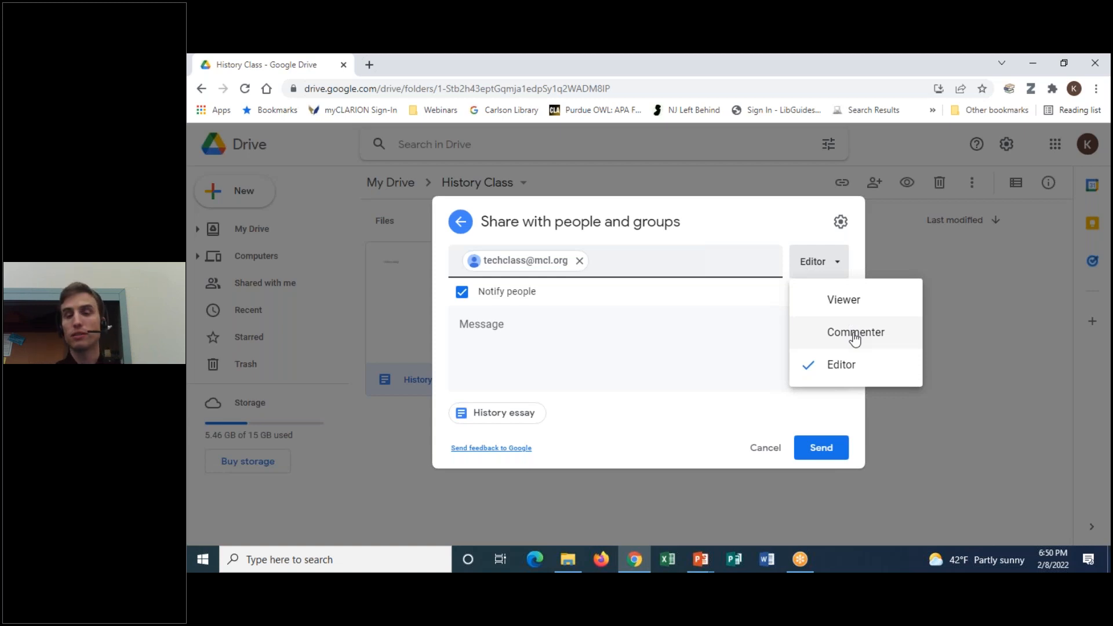
left_click(850, 364)
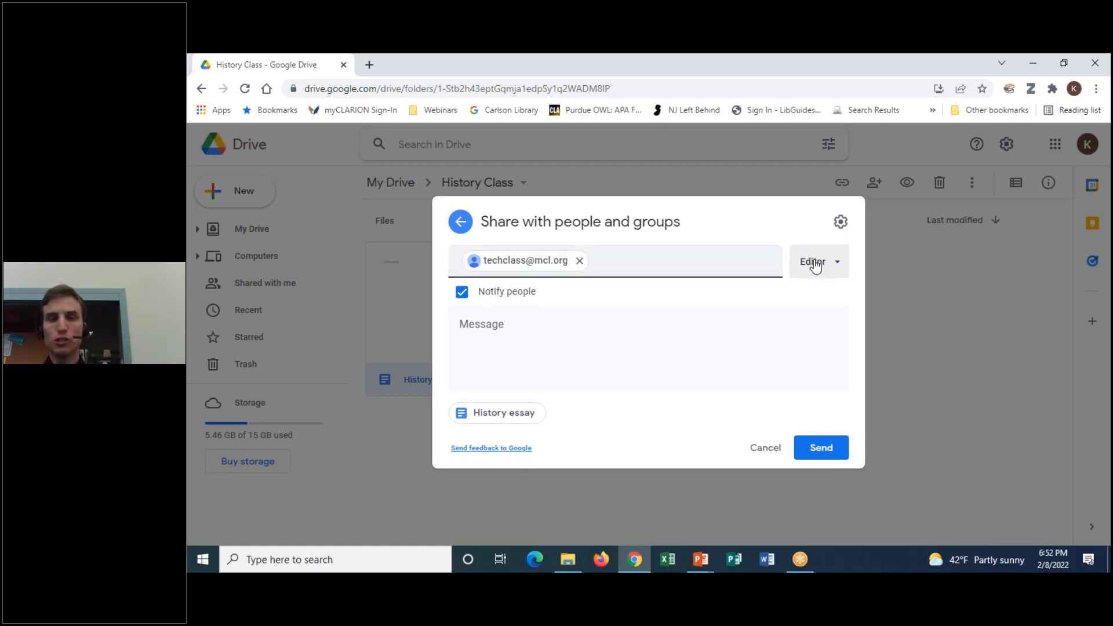
left_click(534, 325)
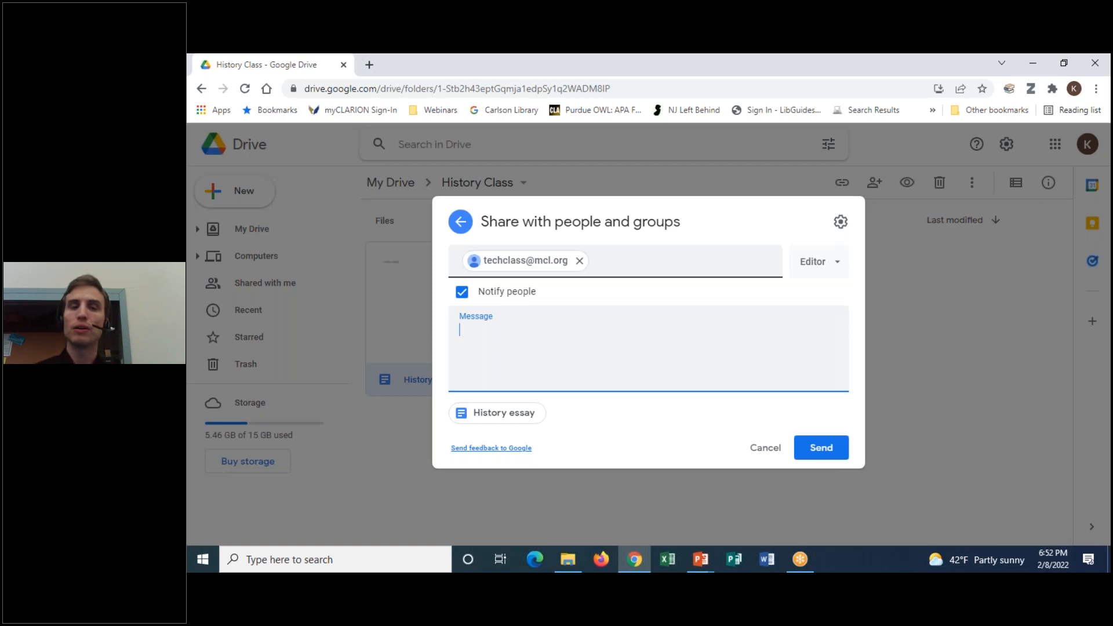
Type the message 'Check this out and edit as you see fit.'
type("Check this out and ta")
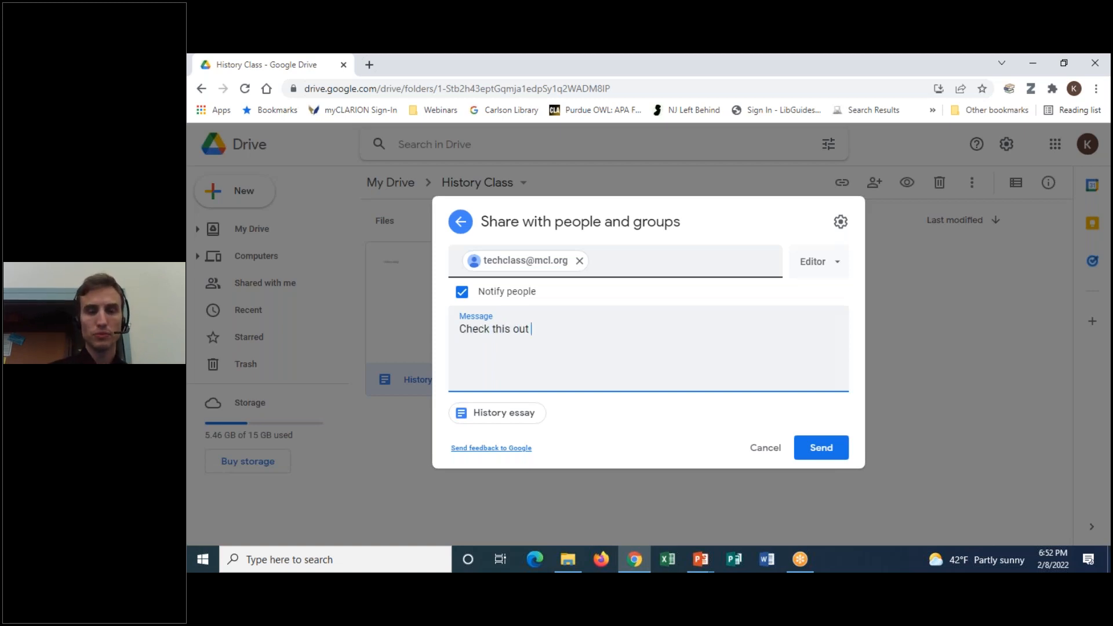
key("BackSpace")
key("BackSpace")
type("edi")
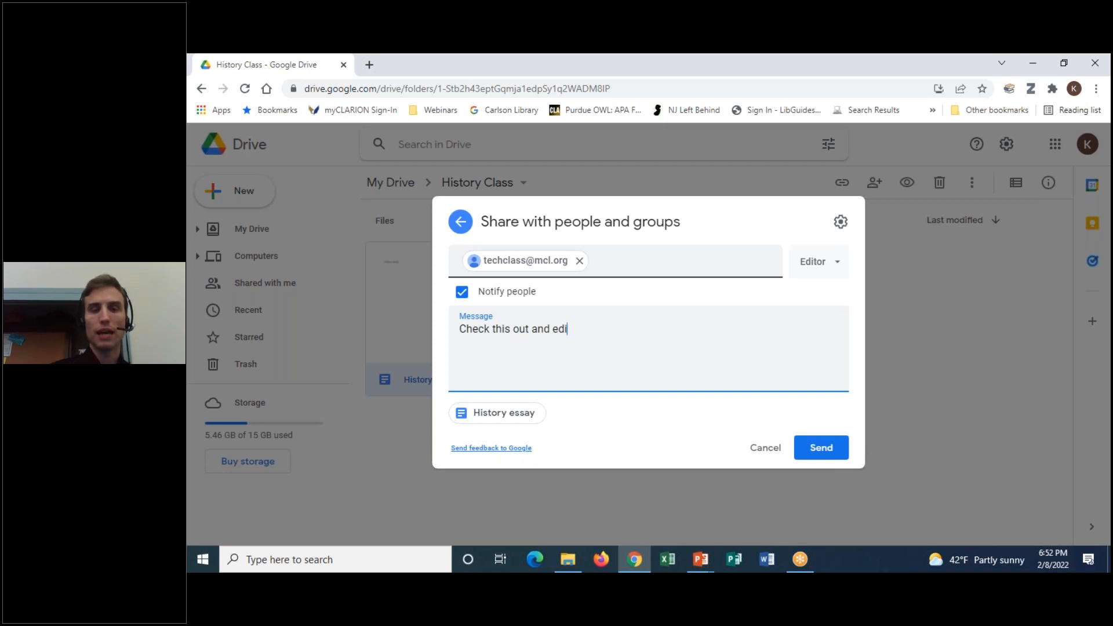
type("t as you see fit.")
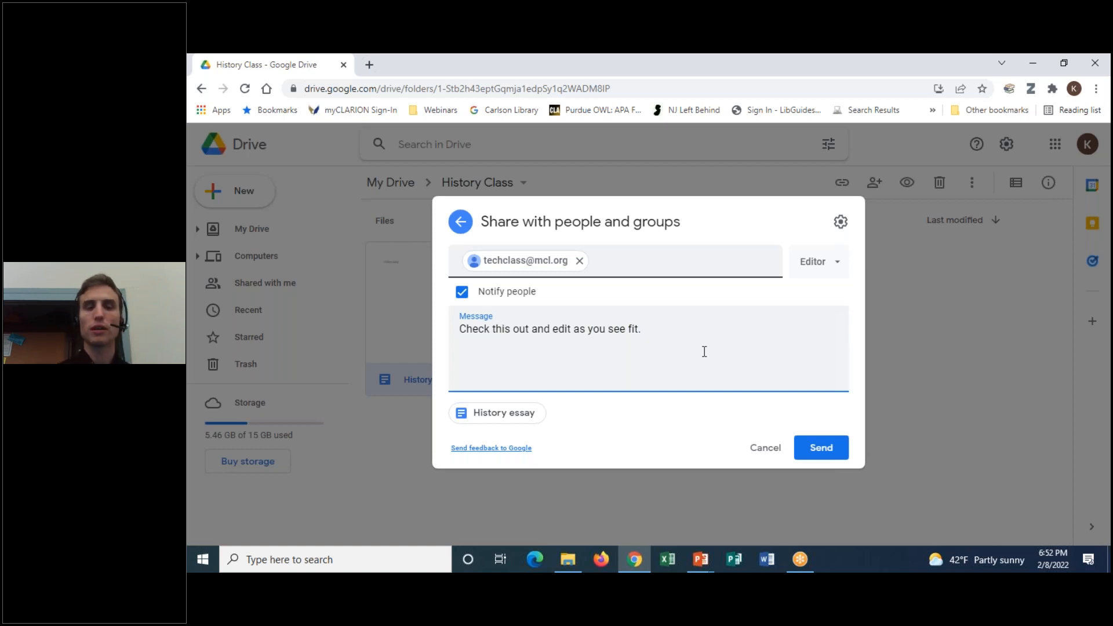
Change options in the Share dialog, leaving the invitation unsent
left_click(753, 60)
left_click(771, 92)
mouse_move(555, 374)
left_mouse_down()
mouse_move(455, 410)
mouse_move(536, 382)
left_mouse_up()
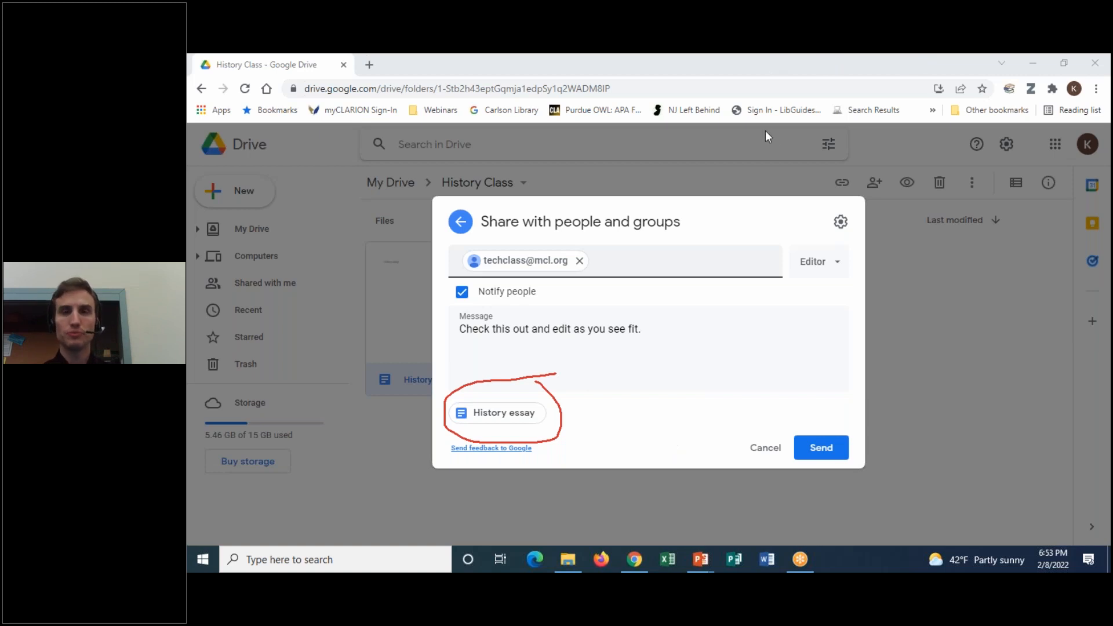
left_click(783, 149)
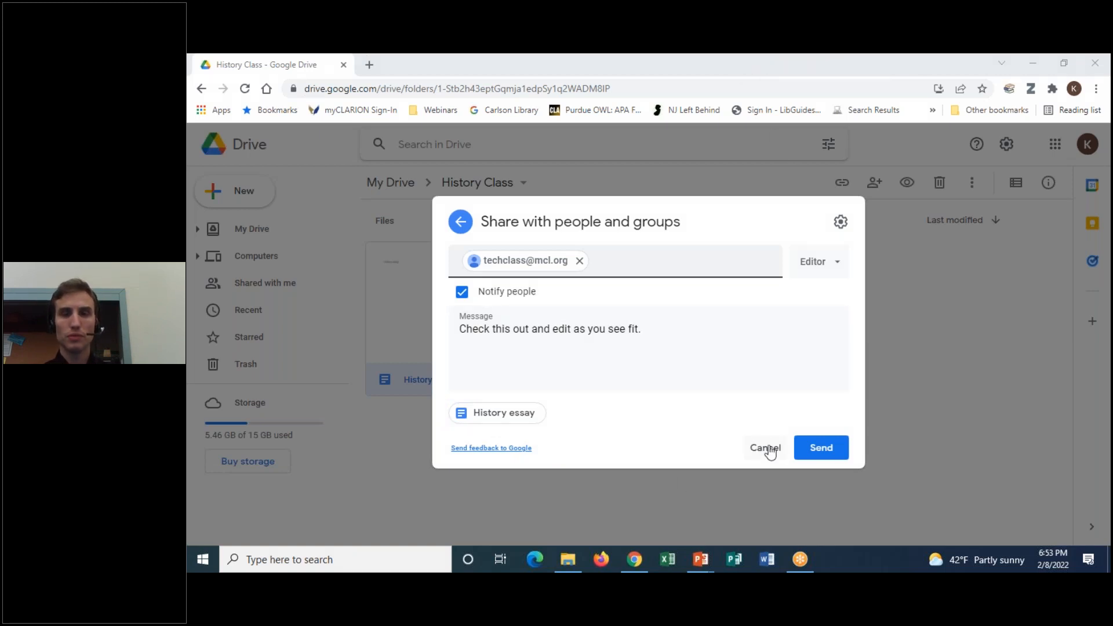
left_click(746, 331)
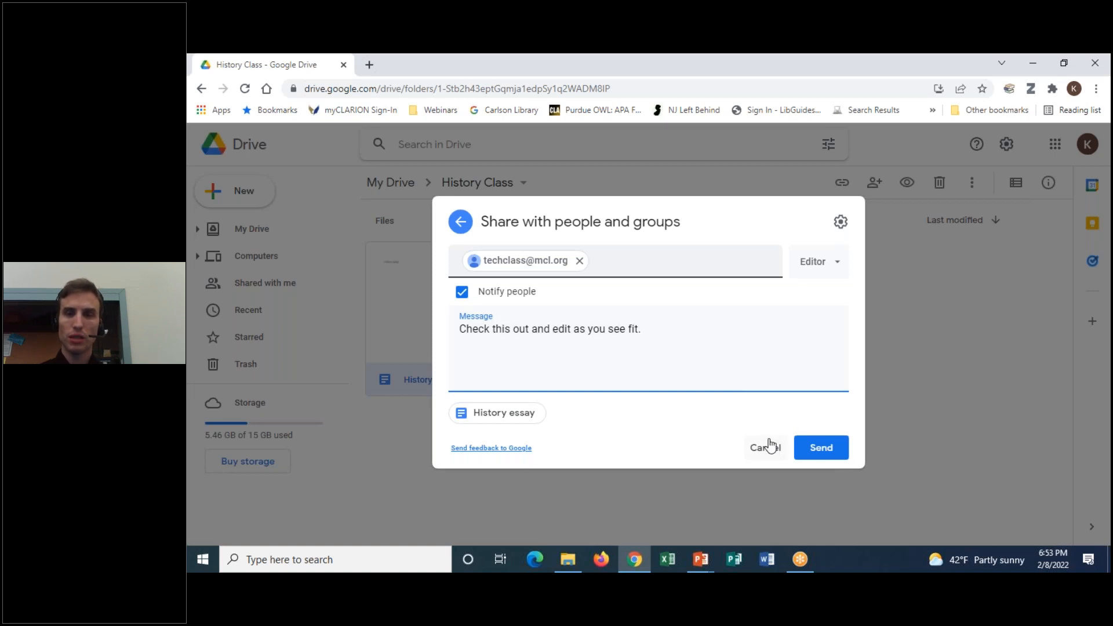
left_click(774, 62)
mouse_move(844, 415)
left_mouse_down()
mouse_move(845, 468)
mouse_move(836, 401)
left_mouse_up()
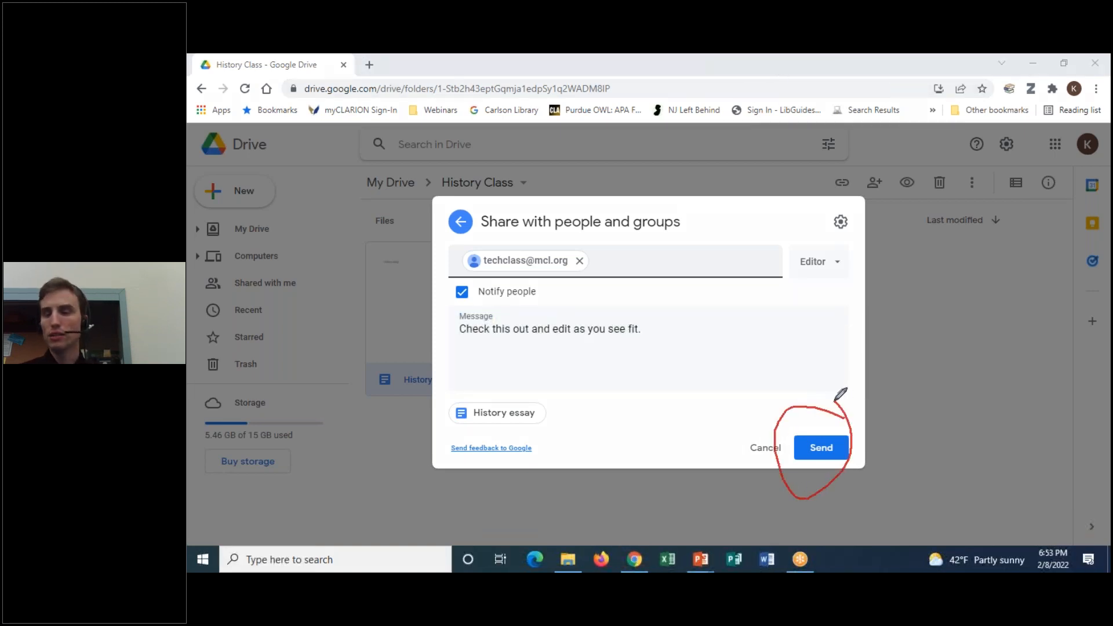
left_click(778, 67)
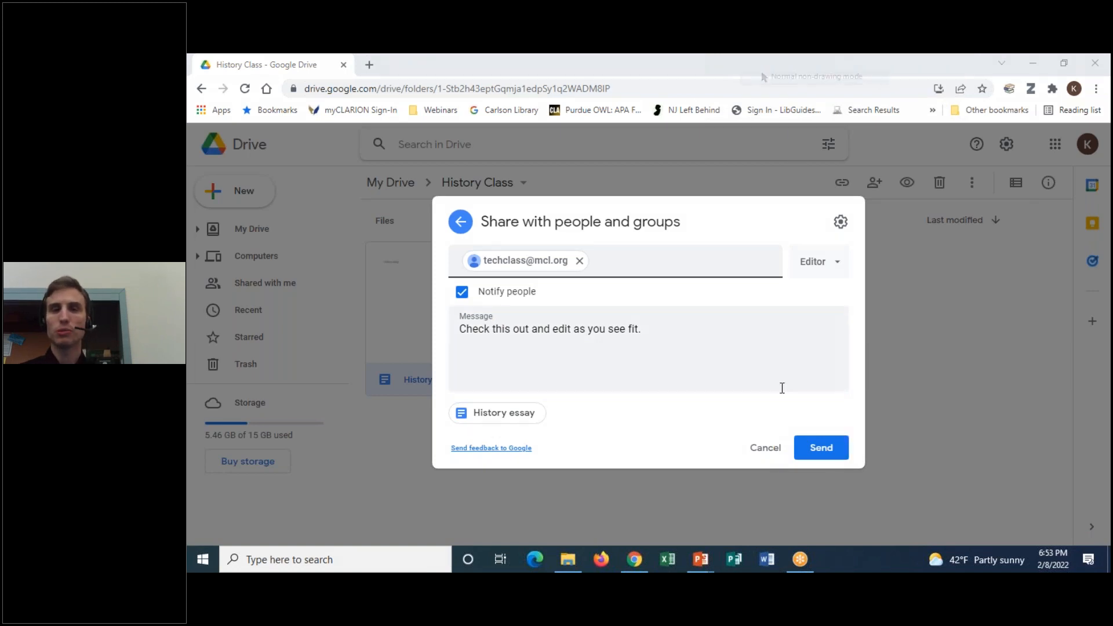
Cancel the drafted invitation to return to the main Share view
left_click(776, 444)
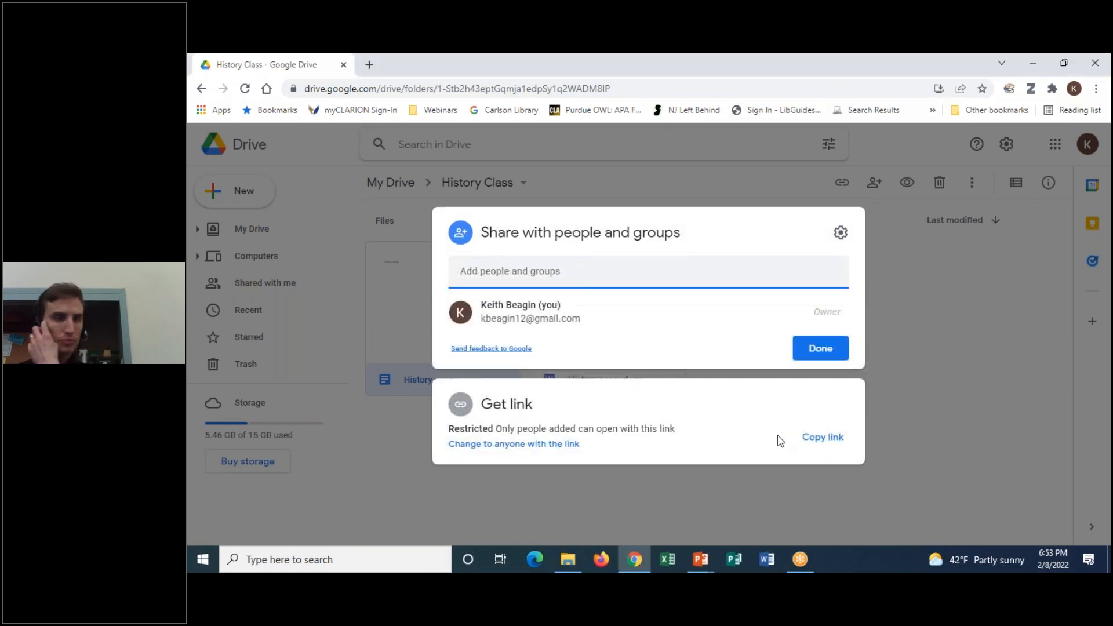
left_click(791, 62)
mouse_move(529, 393)
left_mouse_down()
mouse_move(443, 384)
mouse_move(510, 370)
left_mouse_up()
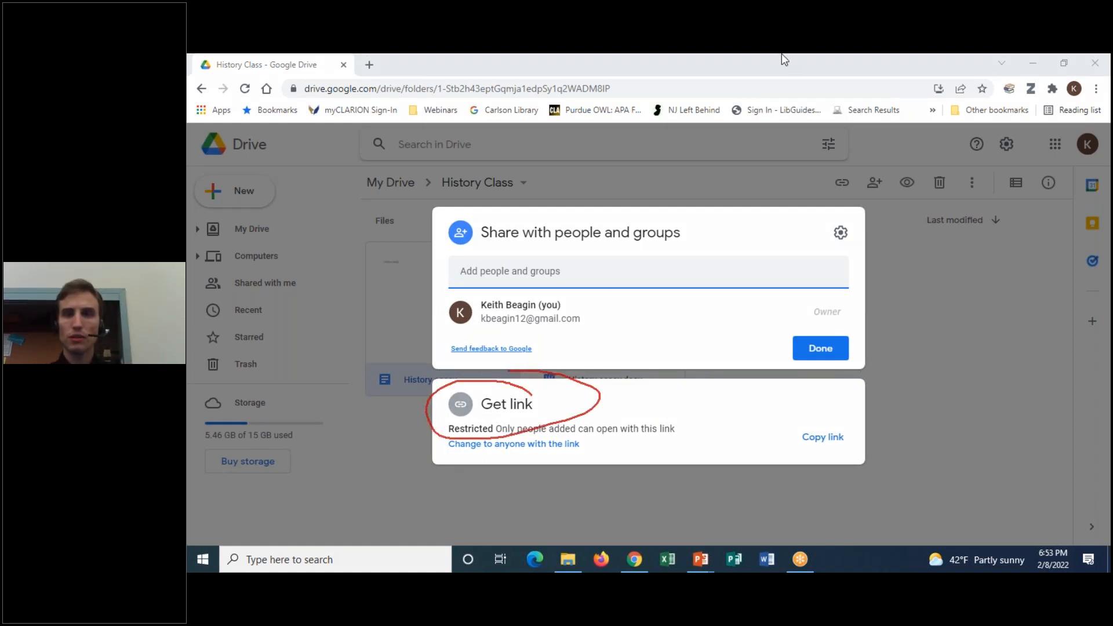
left_click(805, 154)
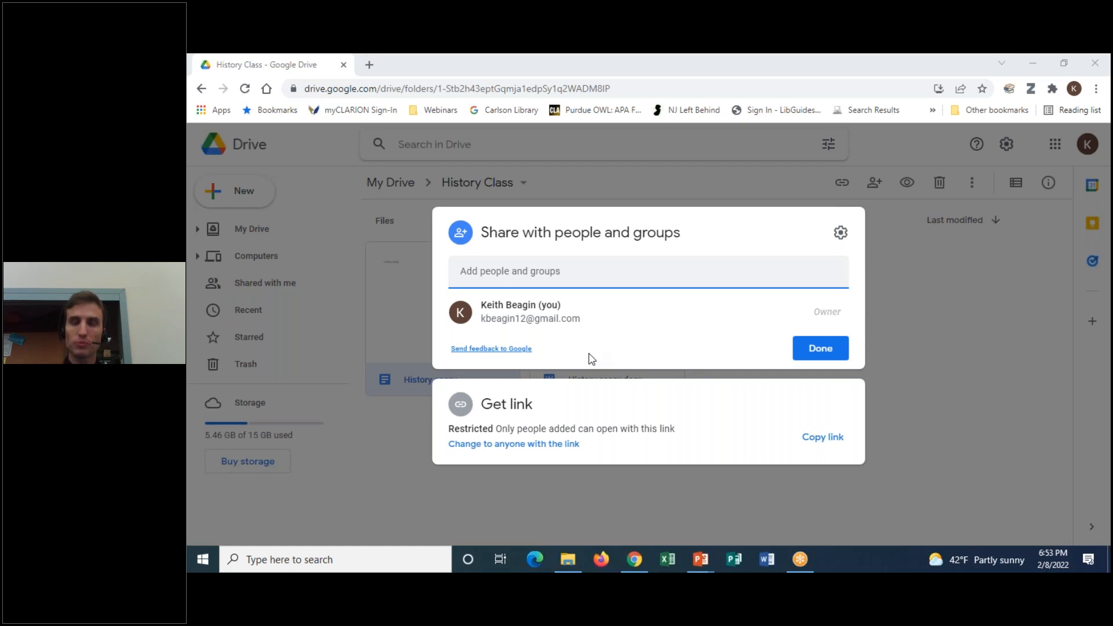
left_click(785, 57)
left_click(794, 91)
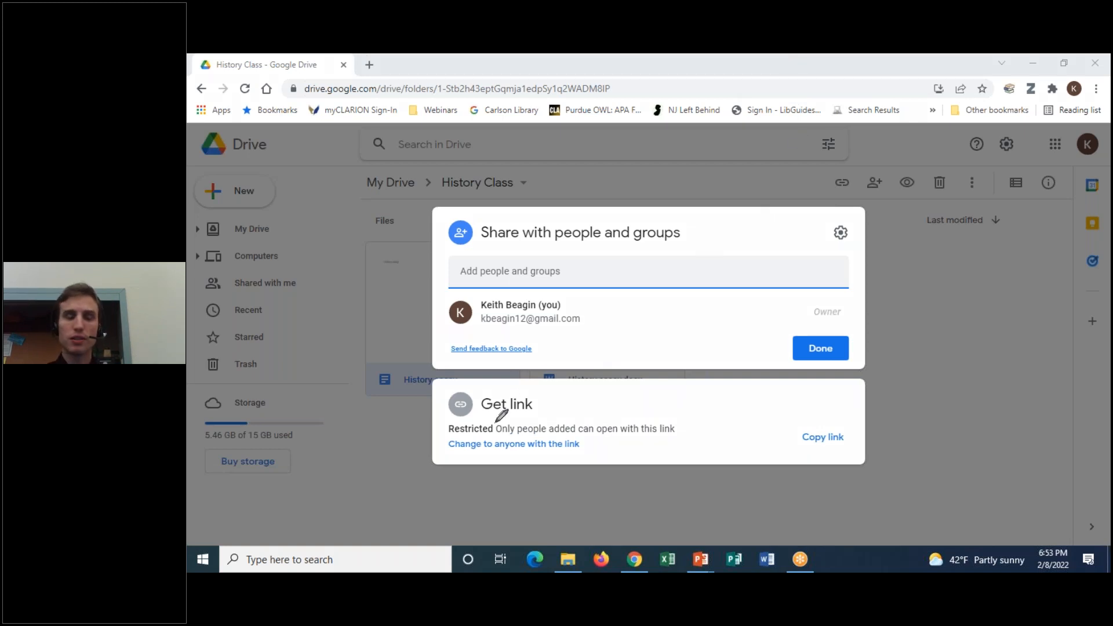
Copy the History essay's sharing link from the Get link panel
mouse_move(496, 422)
left_mouse_down()
mouse_move(424, 430)
mouse_move(431, 457)
mouse_move(655, 460)
mouse_move(667, 406)
mouse_move(468, 413)
left_mouse_up()
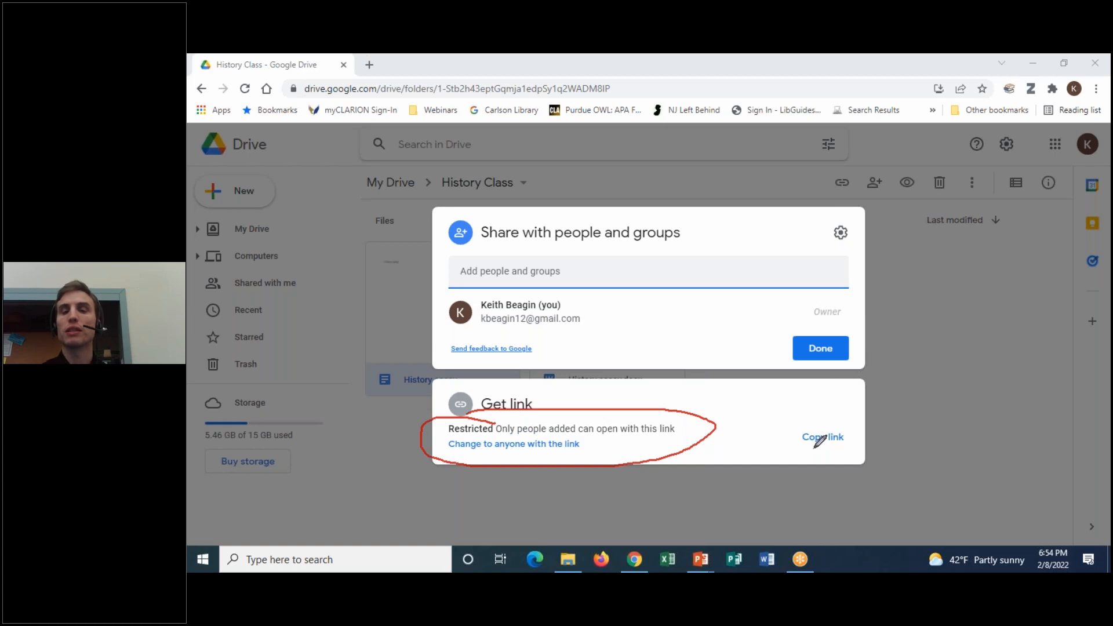
mouse_move(641, 299)
left_mouse_down()
mouse_move(472, 286)
mouse_move(459, 256)
mouse_move(637, 230)
mouse_move(819, 232)
mouse_move(877, 273)
mouse_move(811, 298)
mouse_move(682, 302)
left_mouse_up()
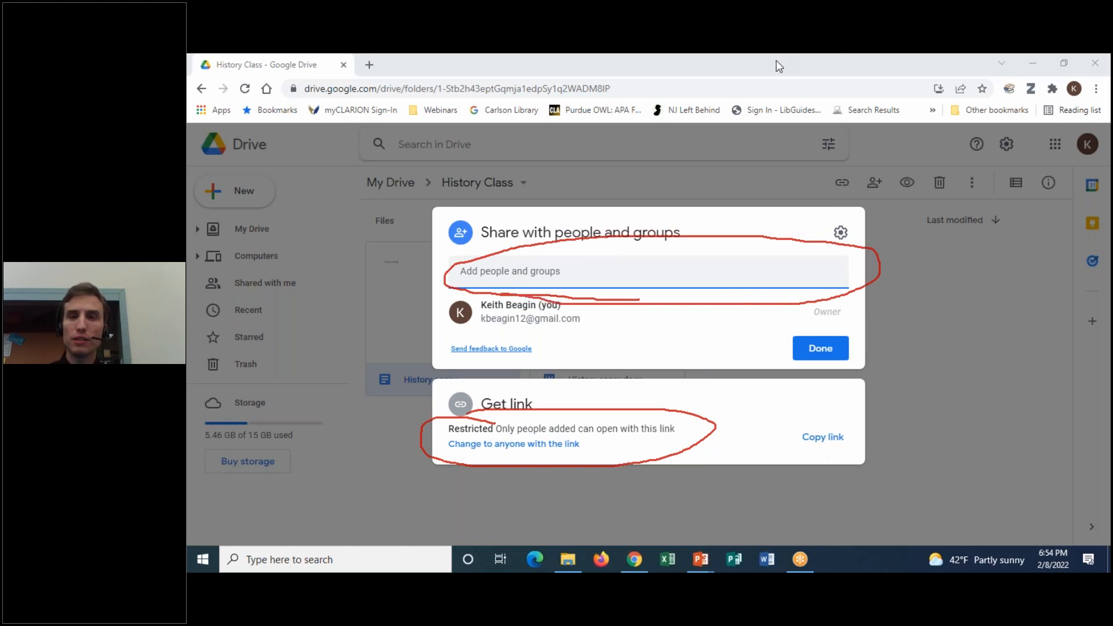
left_click(796, 155)
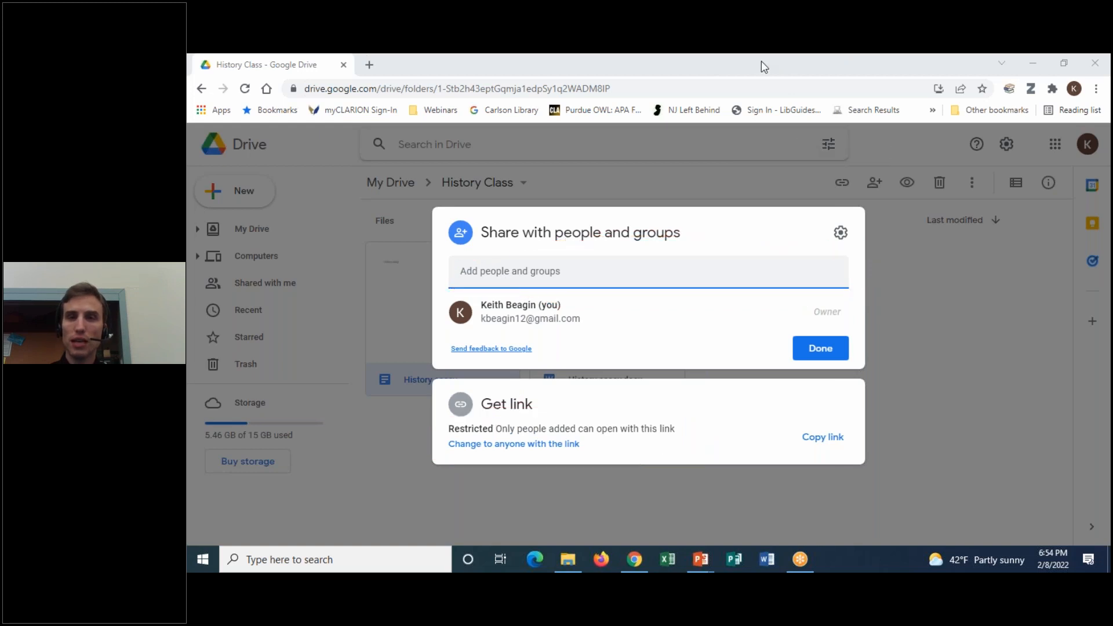
left_click(805, 76)
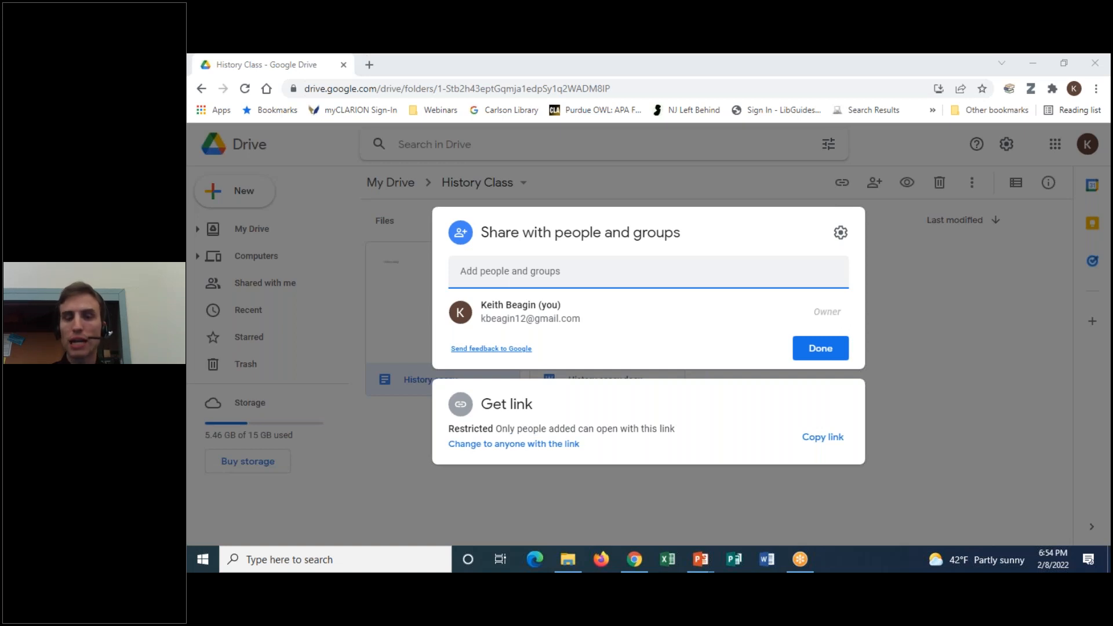
left_click(820, 445)
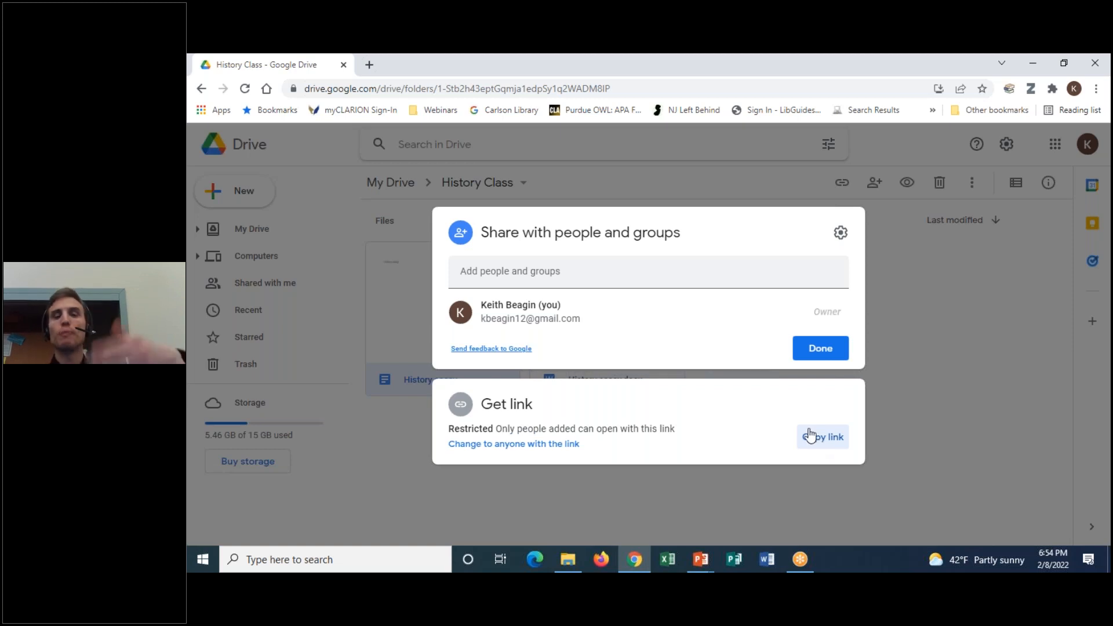
left_click(618, 281)
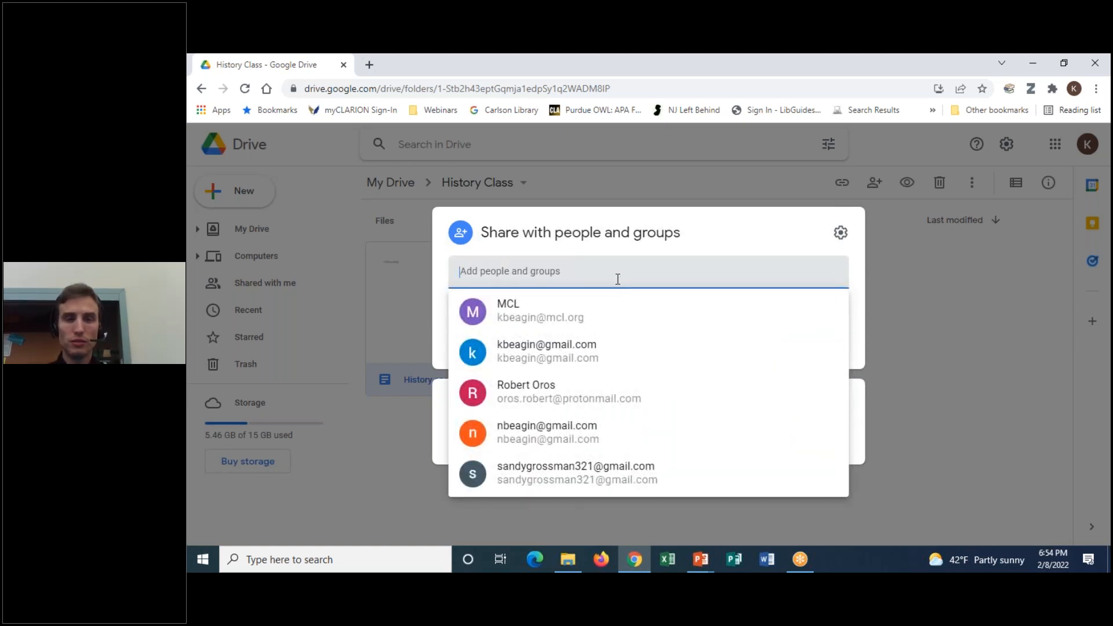
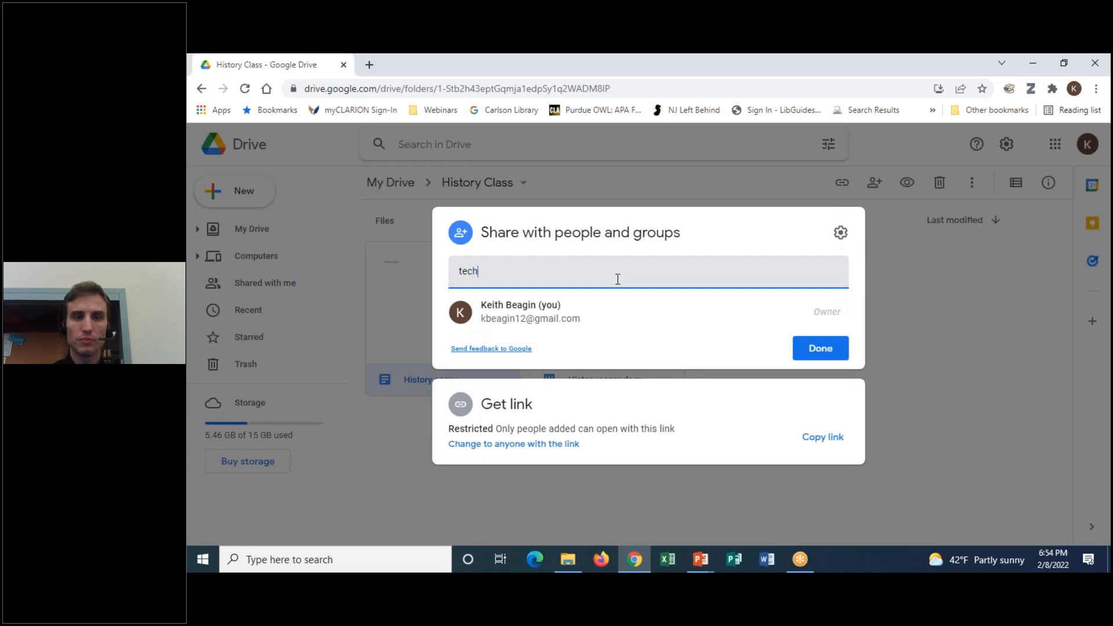
key("Return")
left_click(617, 325)
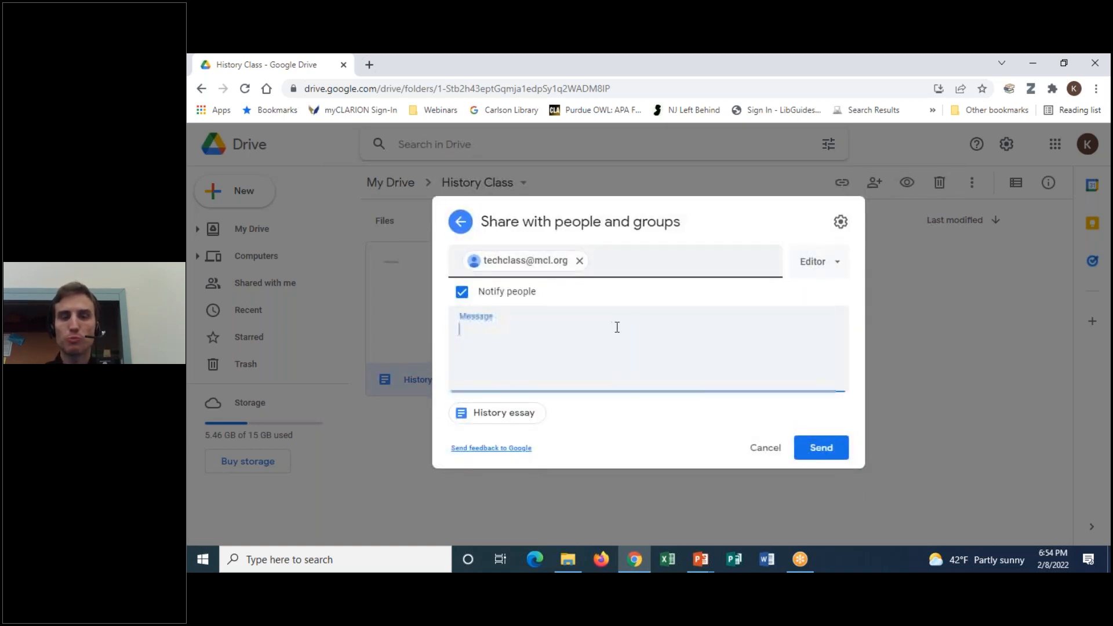
right_click(552, 318)
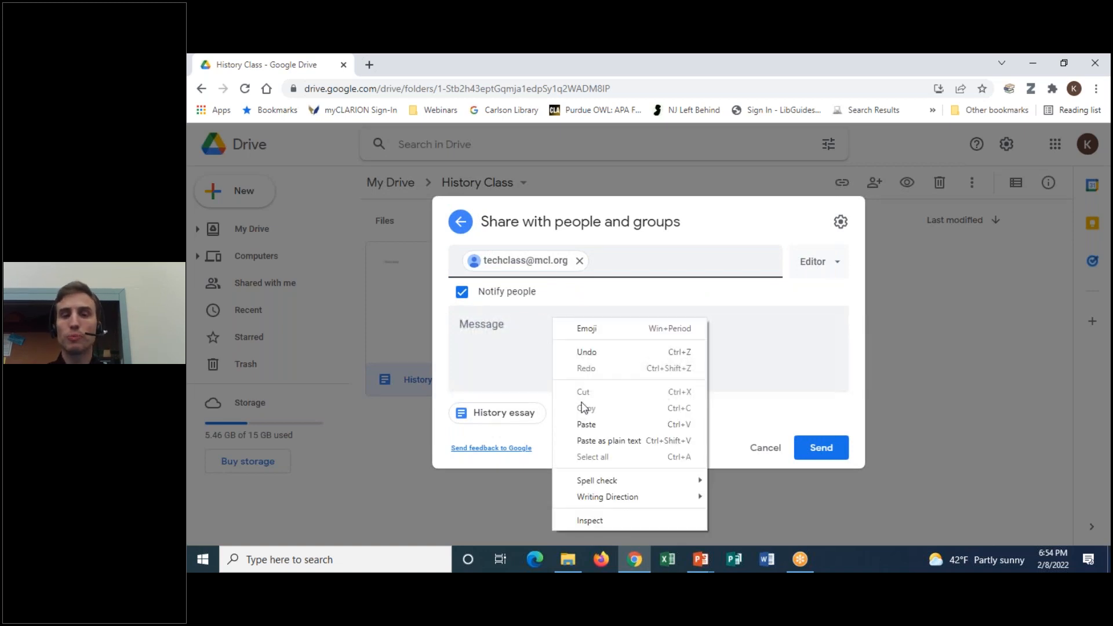
left_click(583, 425)
left_click(568, 352)
right_click(560, 341)
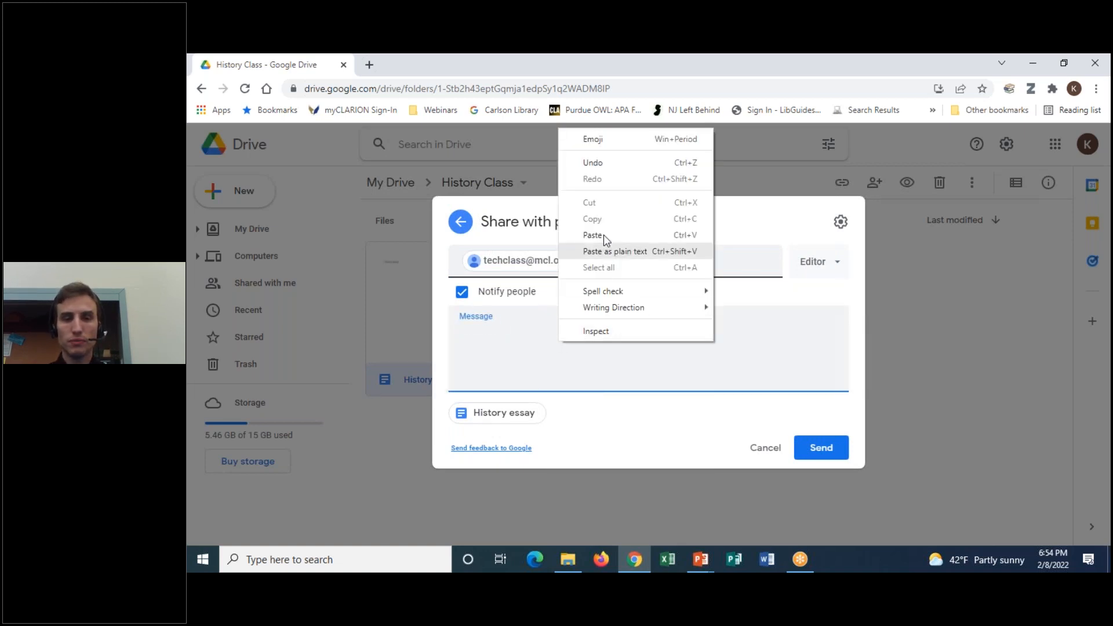
left_click(603, 231)
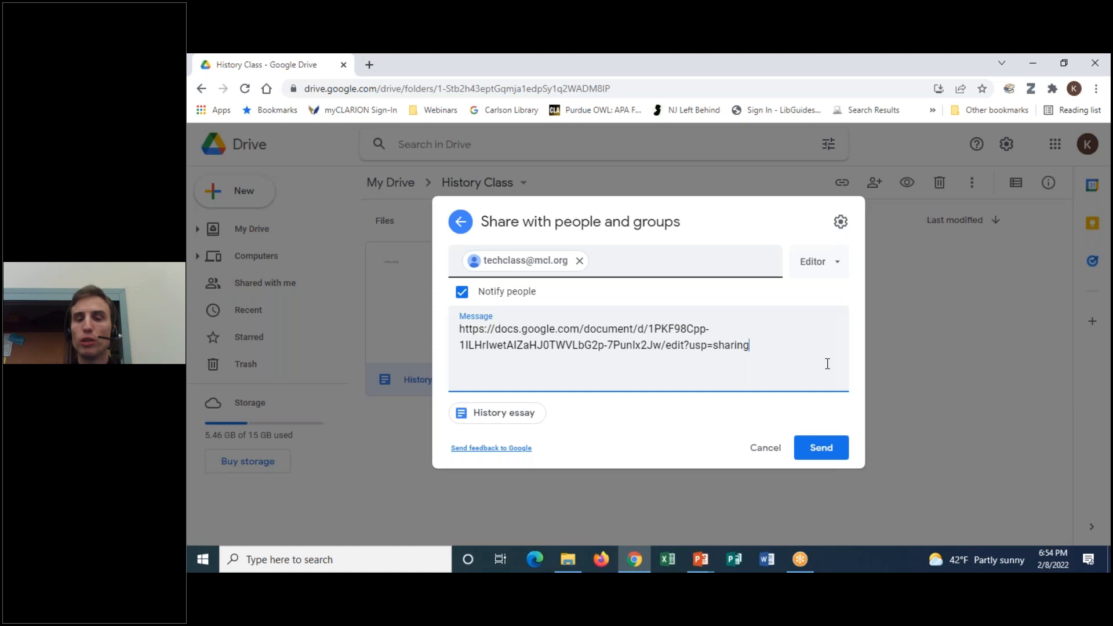
left_click_drag(765, 350, 452, 326)
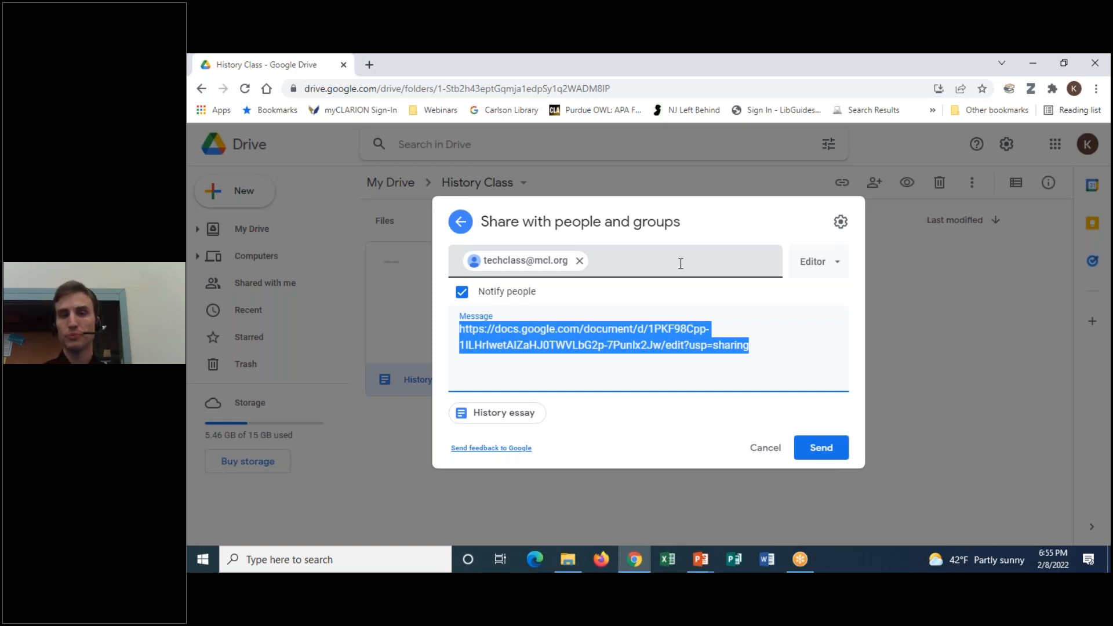
left_click(462, 223)
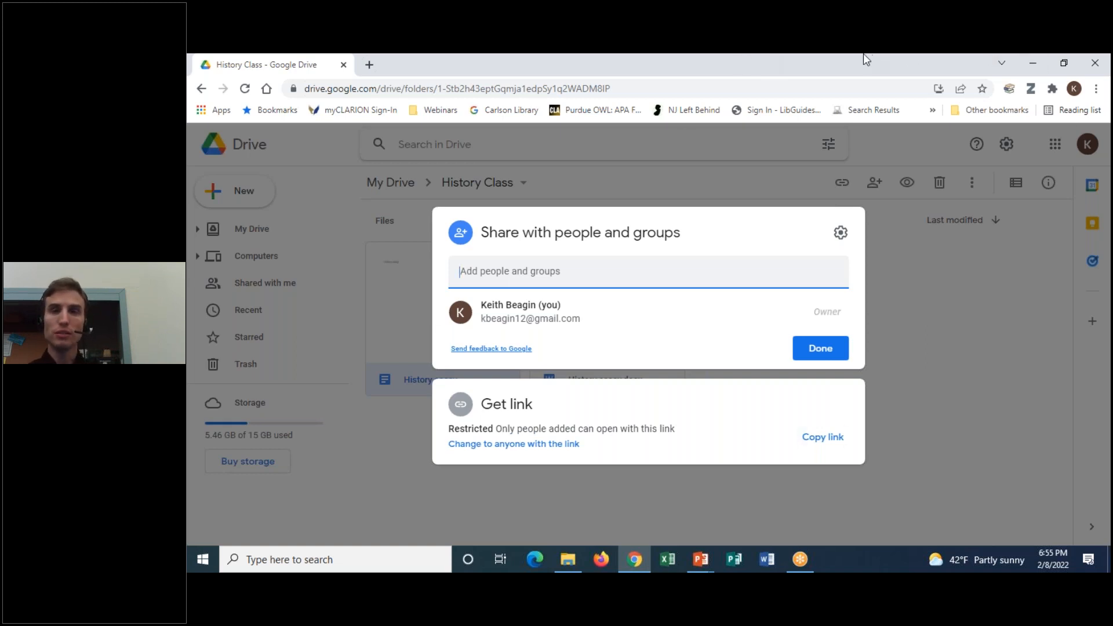
Change link access to Anyone with the link, keeping the Viewer role
mouse_move(539, 432)
left_mouse_down()
mouse_move(468, 432)
mouse_move(517, 459)
mouse_move(609, 425)
mouse_move(519, 428)
left_mouse_up()
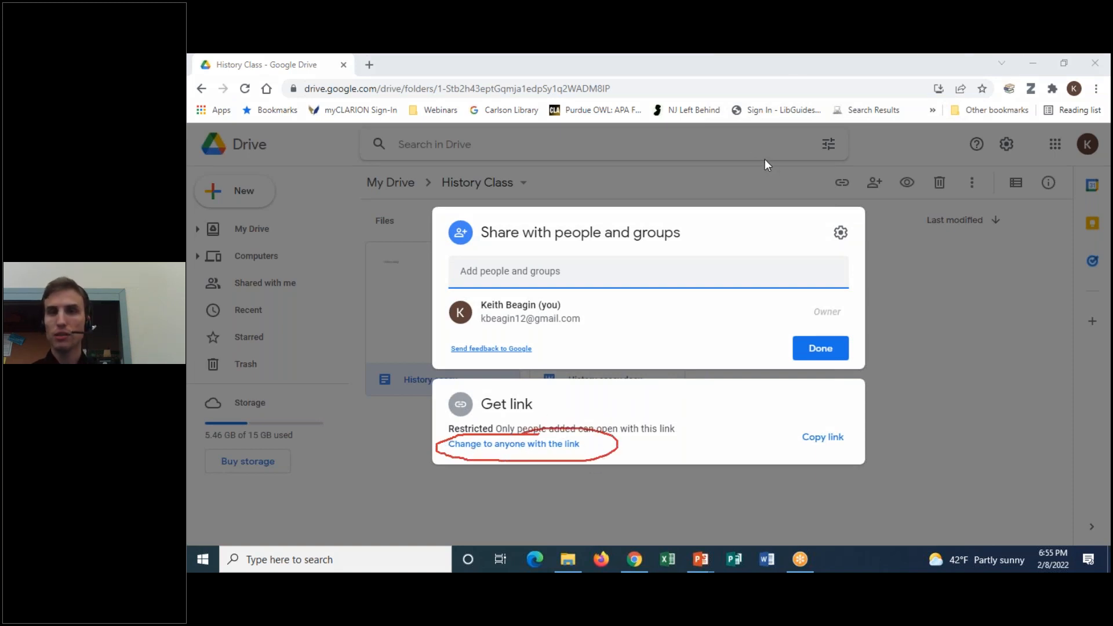
left_click(530, 445)
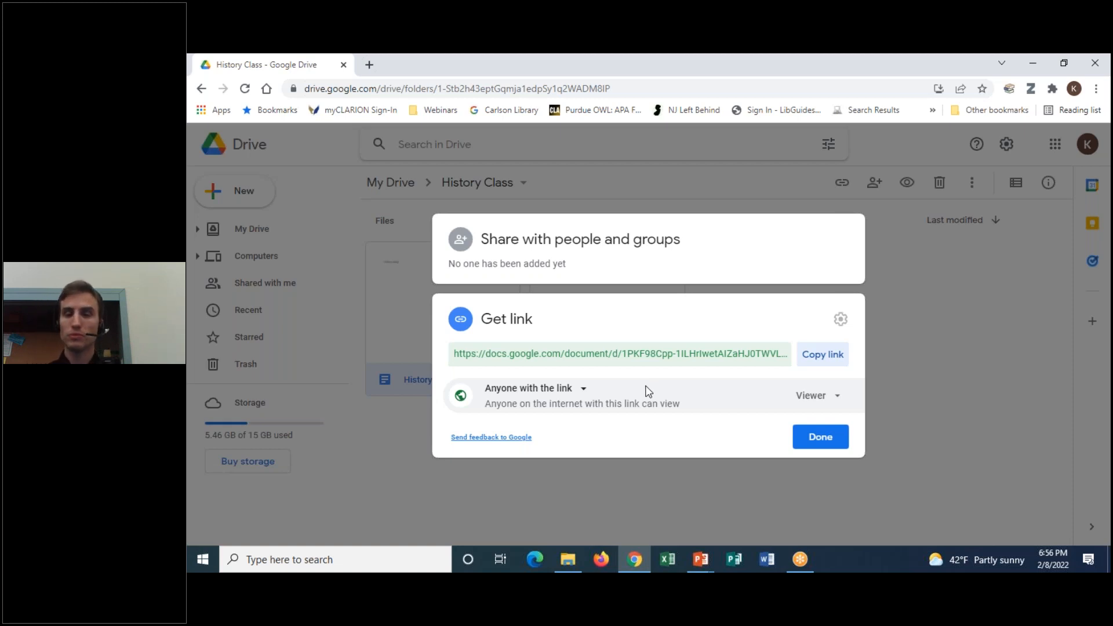
left_click(841, 403)
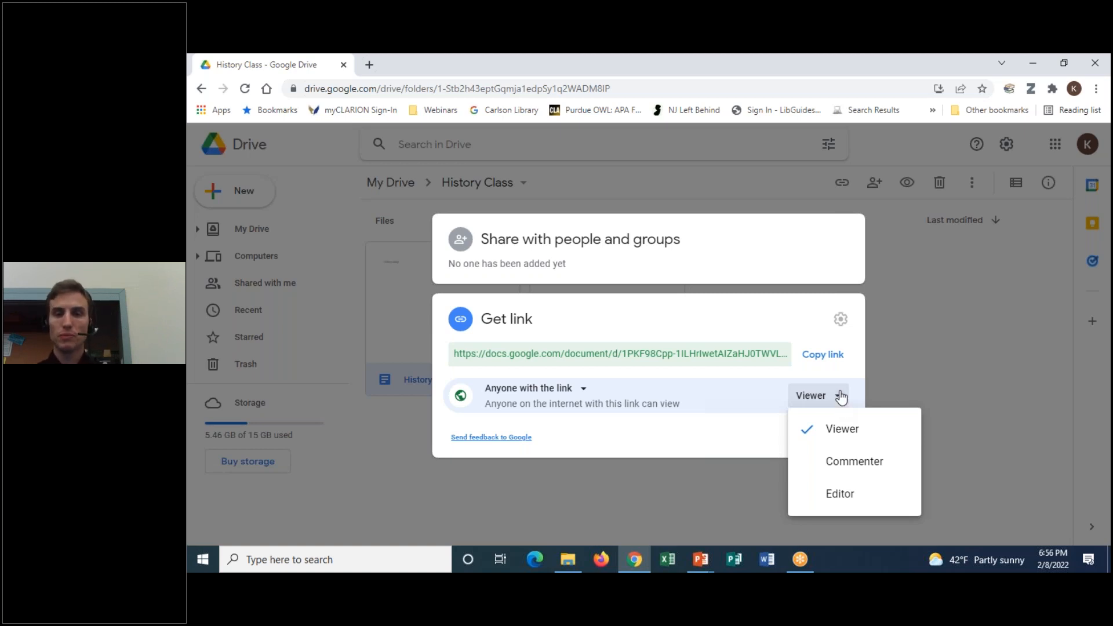
left_click(841, 399)
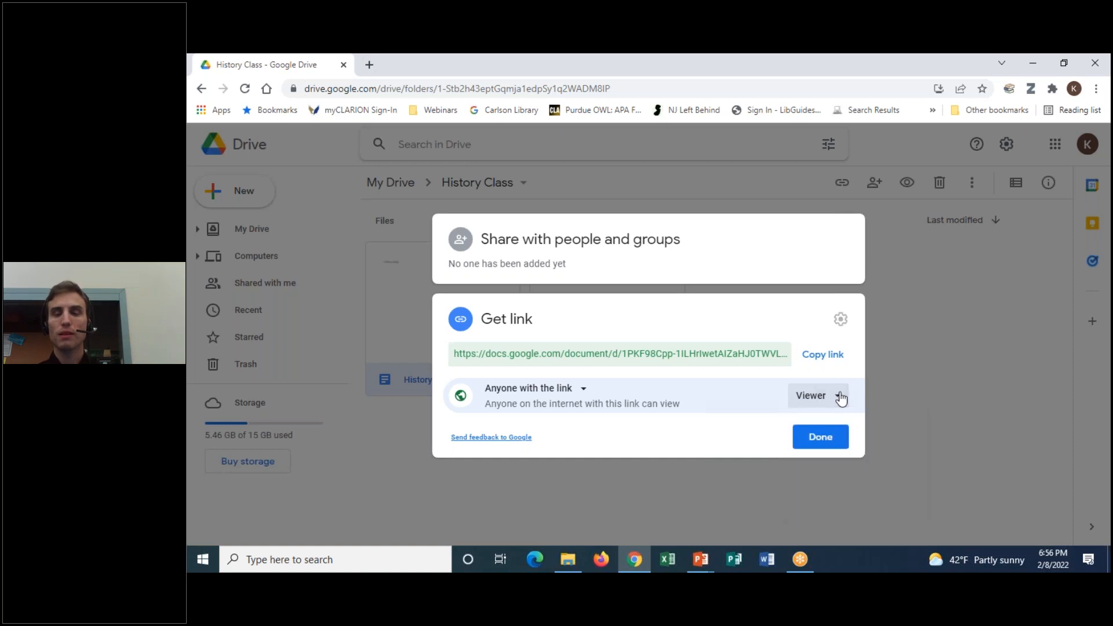
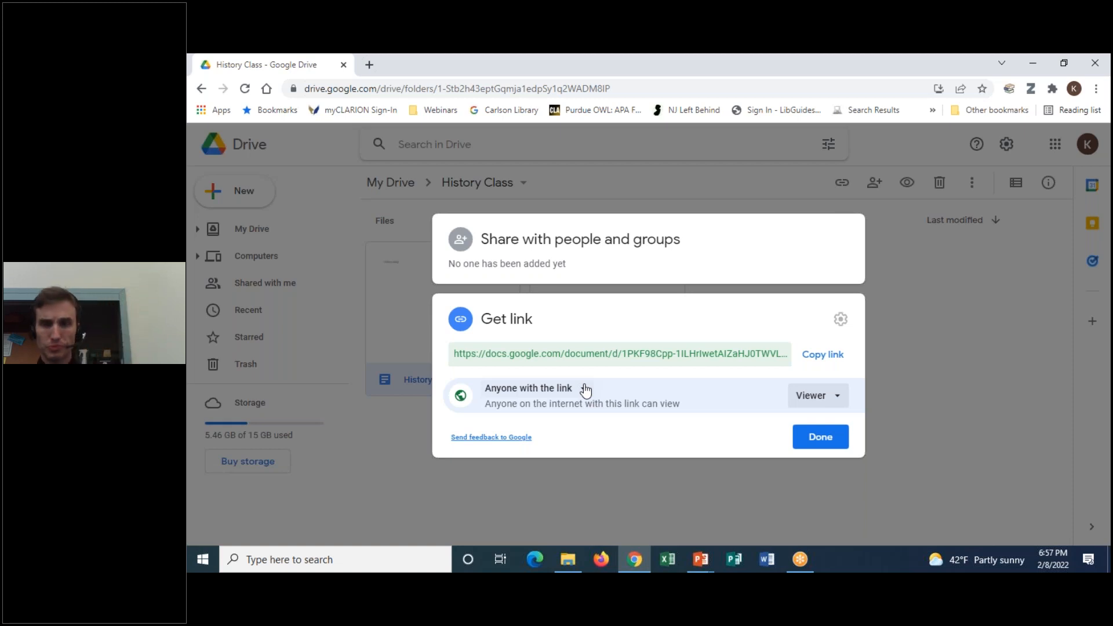
Review the link's access roles and keep the shared link at Viewer access
left_click(823, 399)
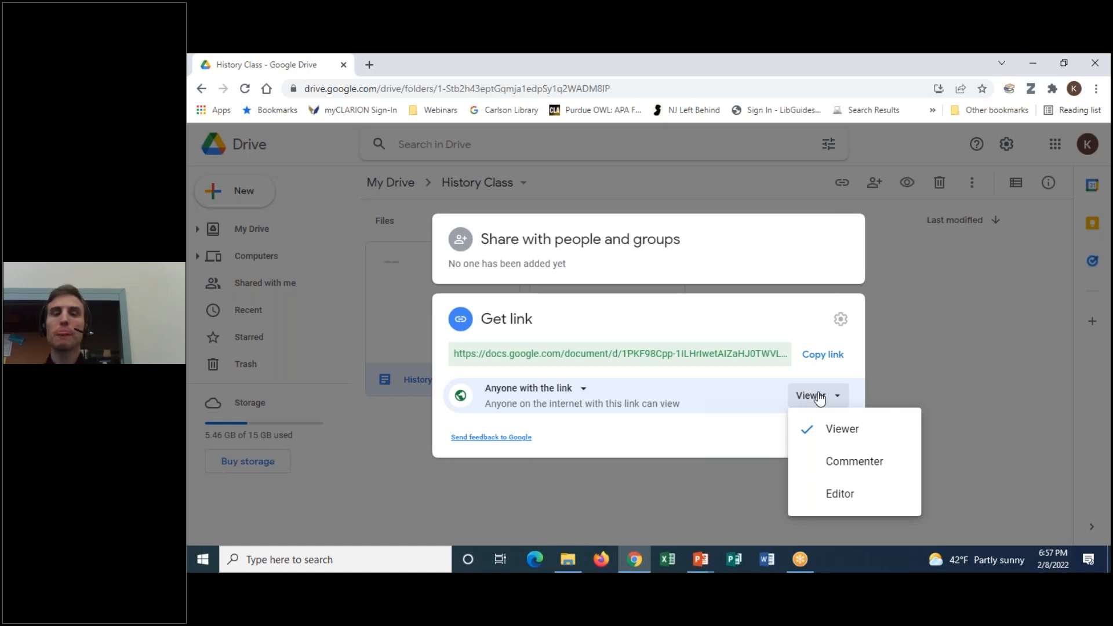
left_click(818, 396)
left_click(819, 396)
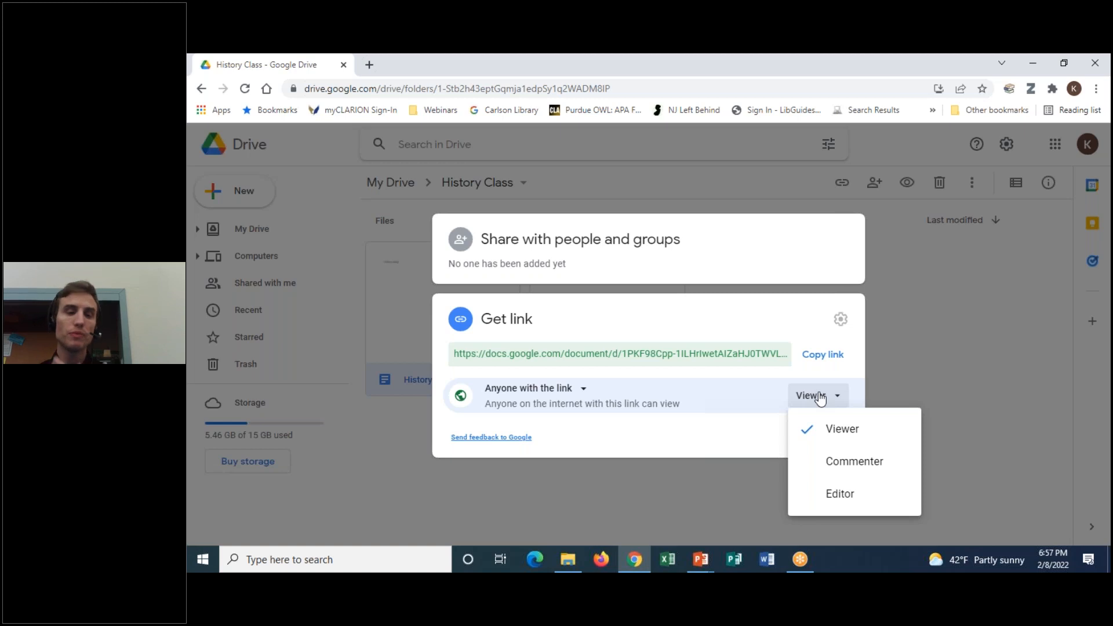
left_click(818, 396)
left_click(819, 397)
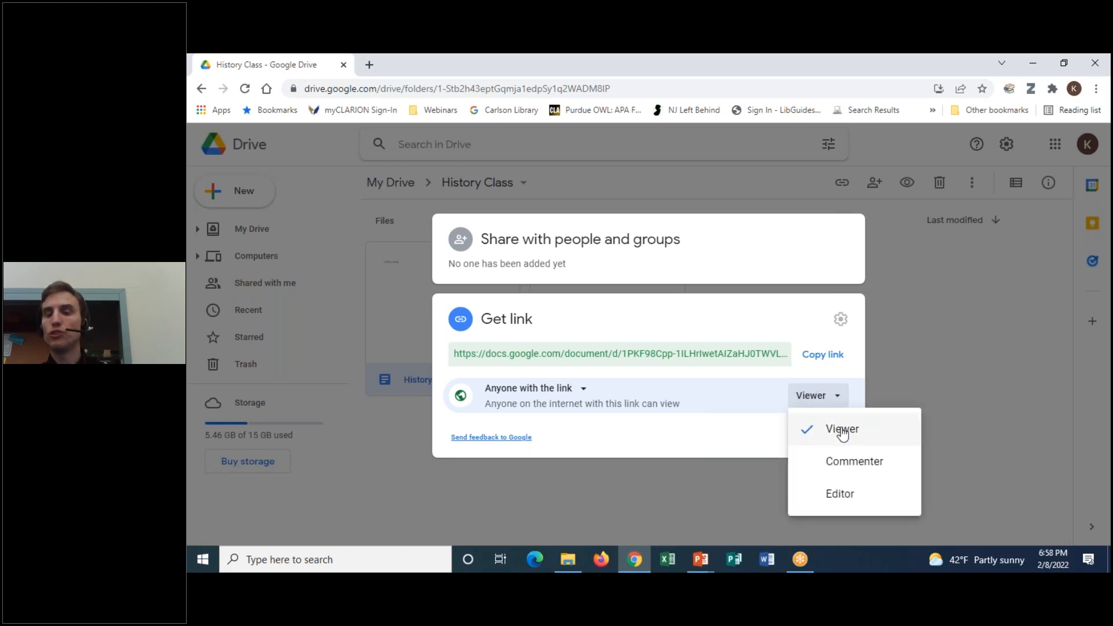
left_click(860, 380)
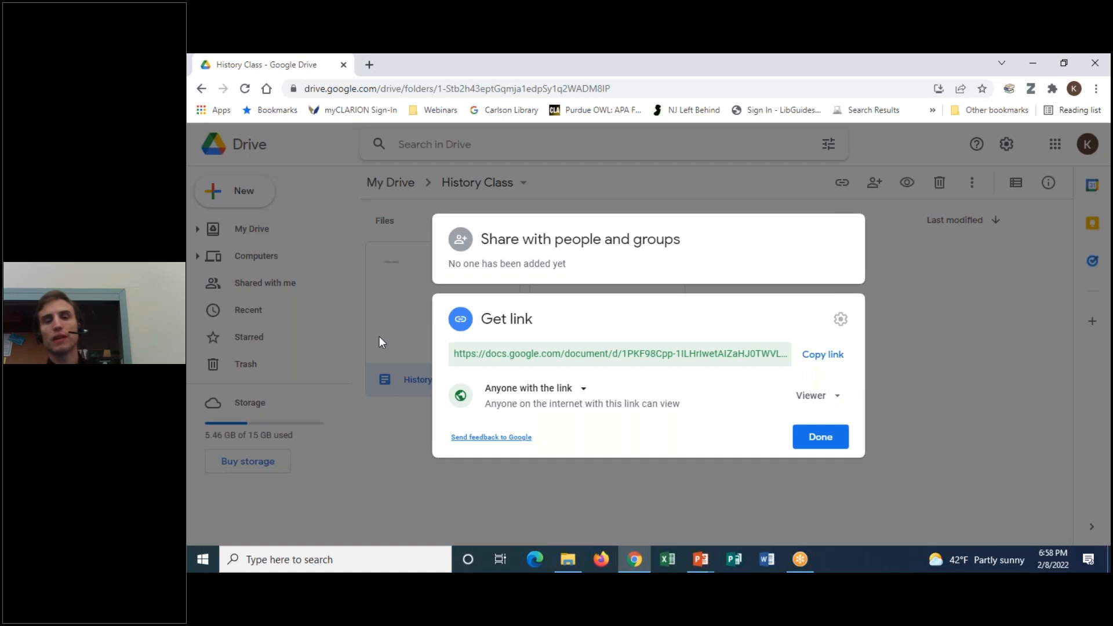
Select the full shareable link URL, then close the sharing settings with Done
left_click(451, 353)
left_click_drag(451, 354, 739, 331)
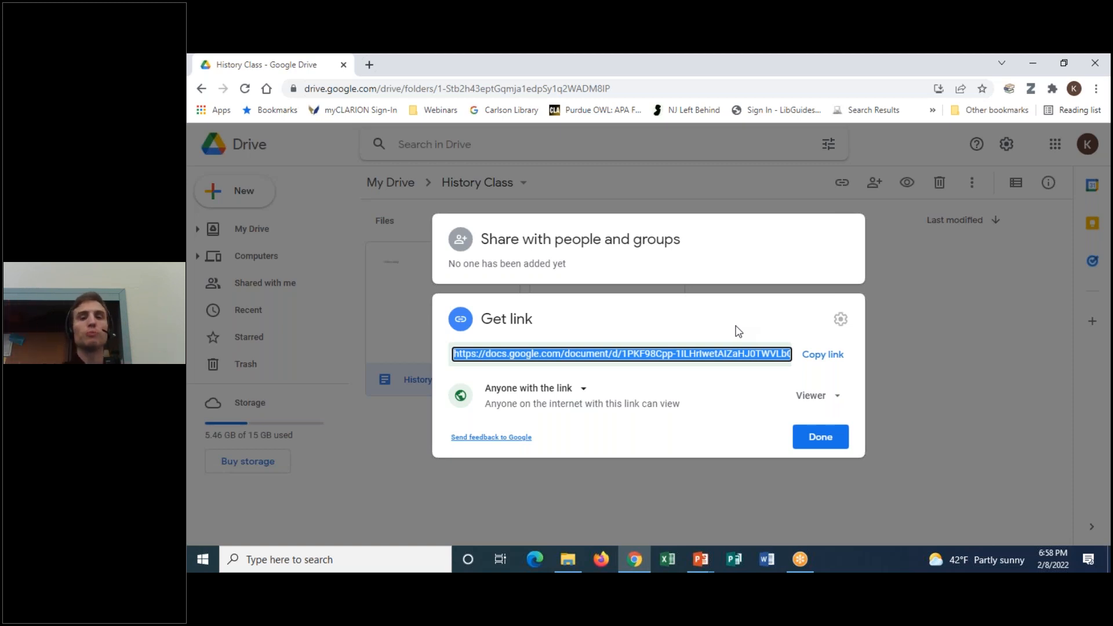
left_click(766, 57)
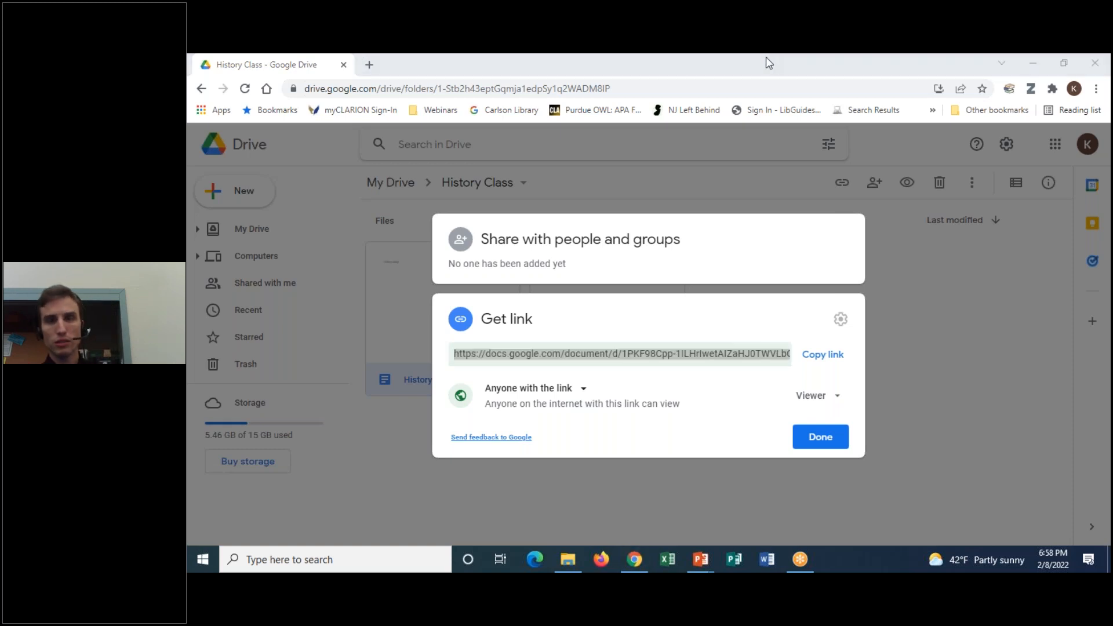
left_click(782, 81)
mouse_move(836, 378)
left_mouse_down()
mouse_move(774, 409)
mouse_move(847, 383)
left_mouse_up()
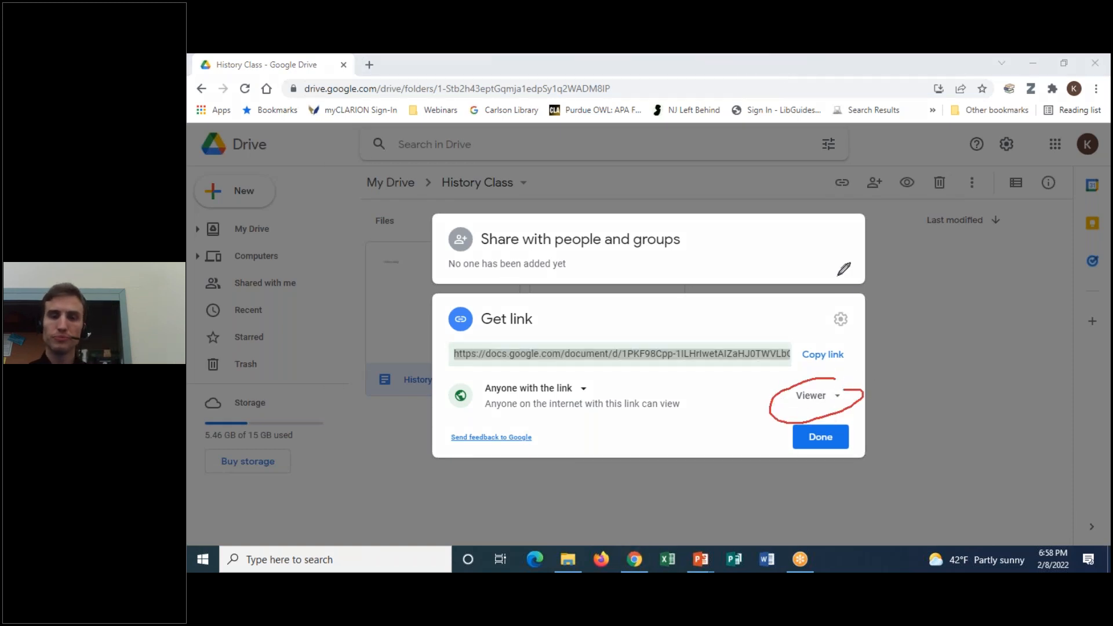
left_click(775, 56)
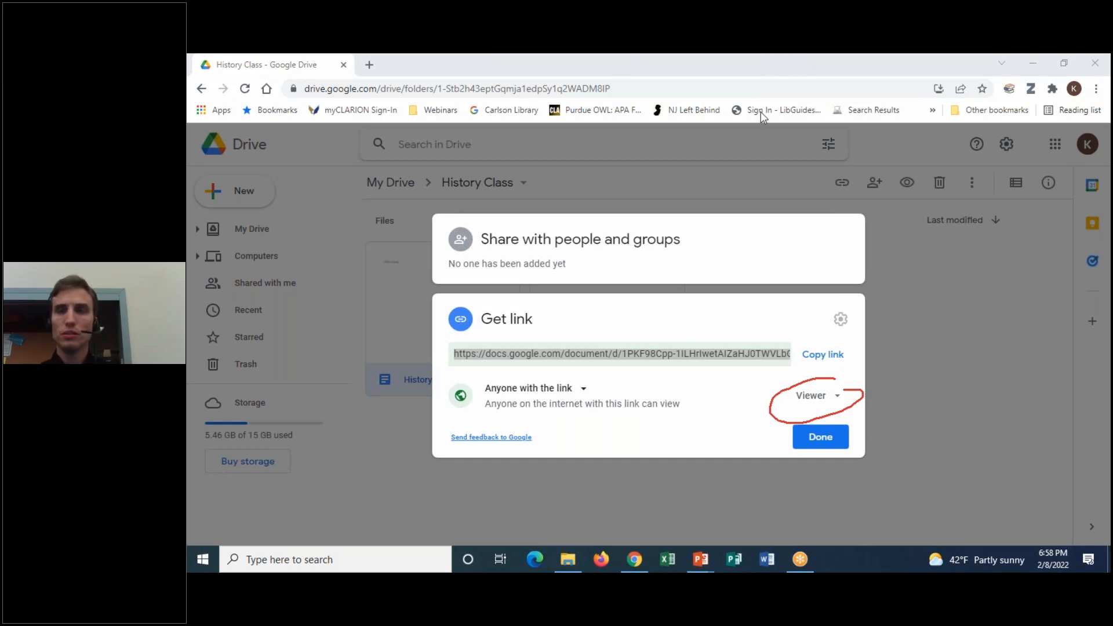
left_click(773, 154)
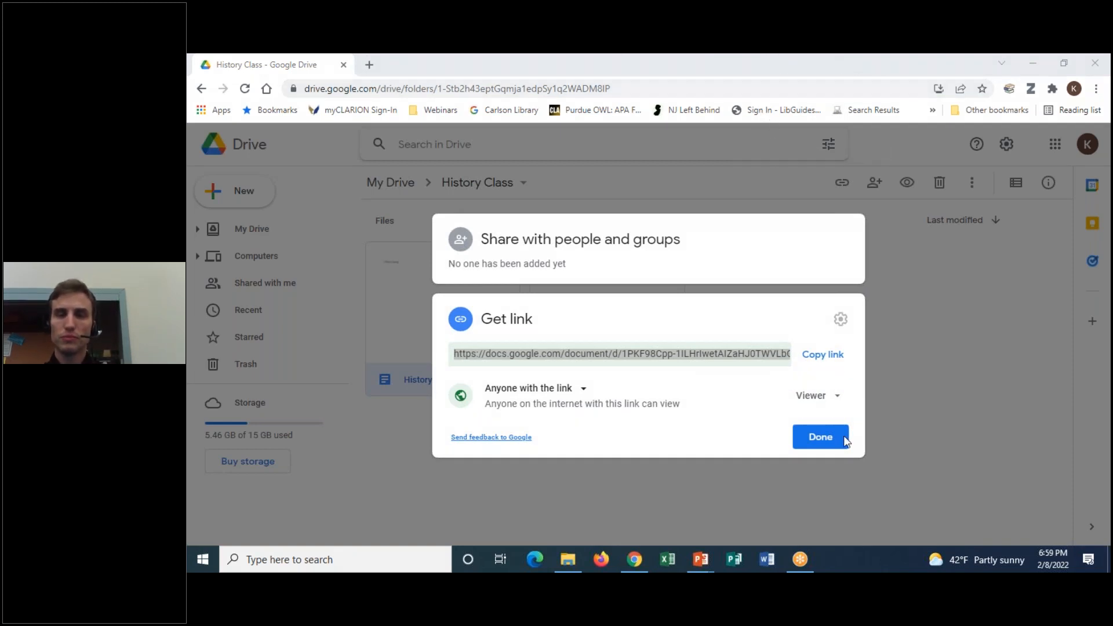
left_click(815, 443)
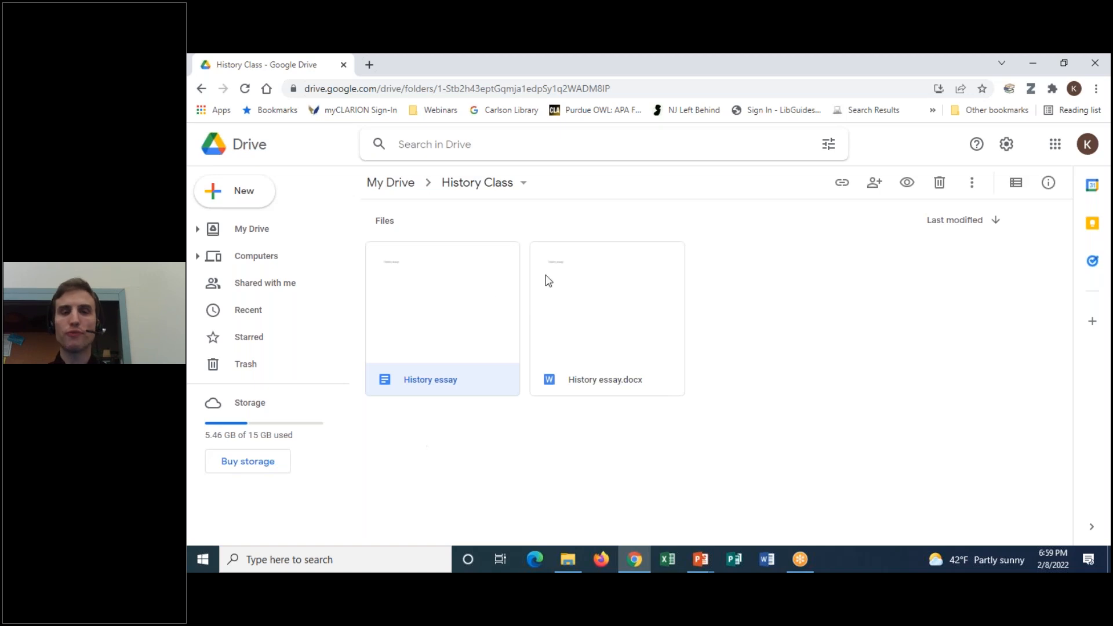
Use Make a copy on History essay to create Copy of History essay
right_click(444, 299)
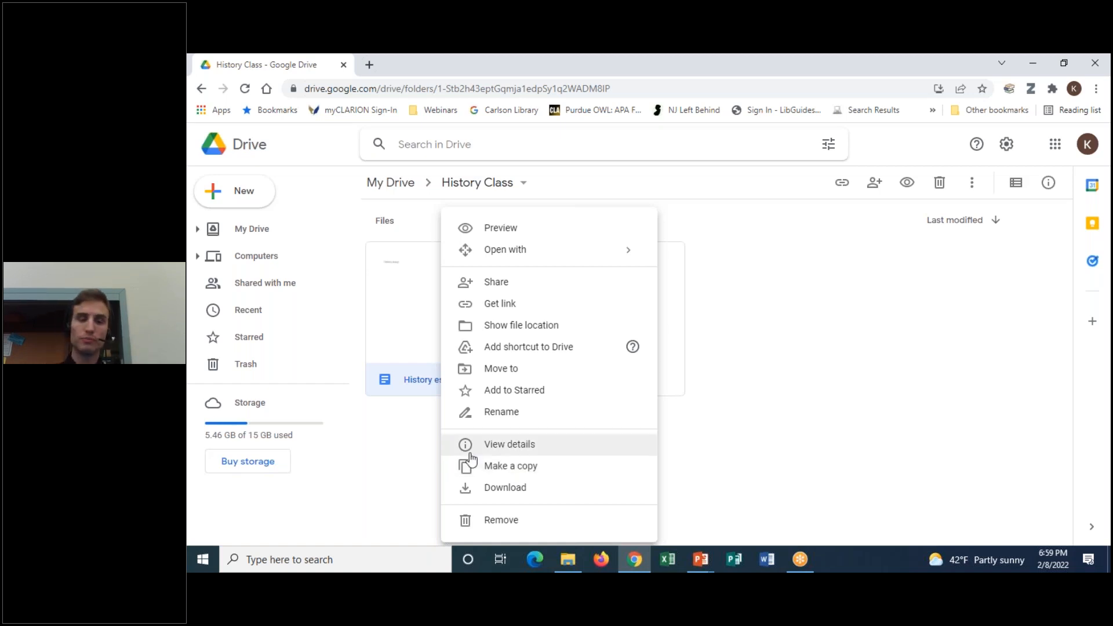
left_click(486, 470)
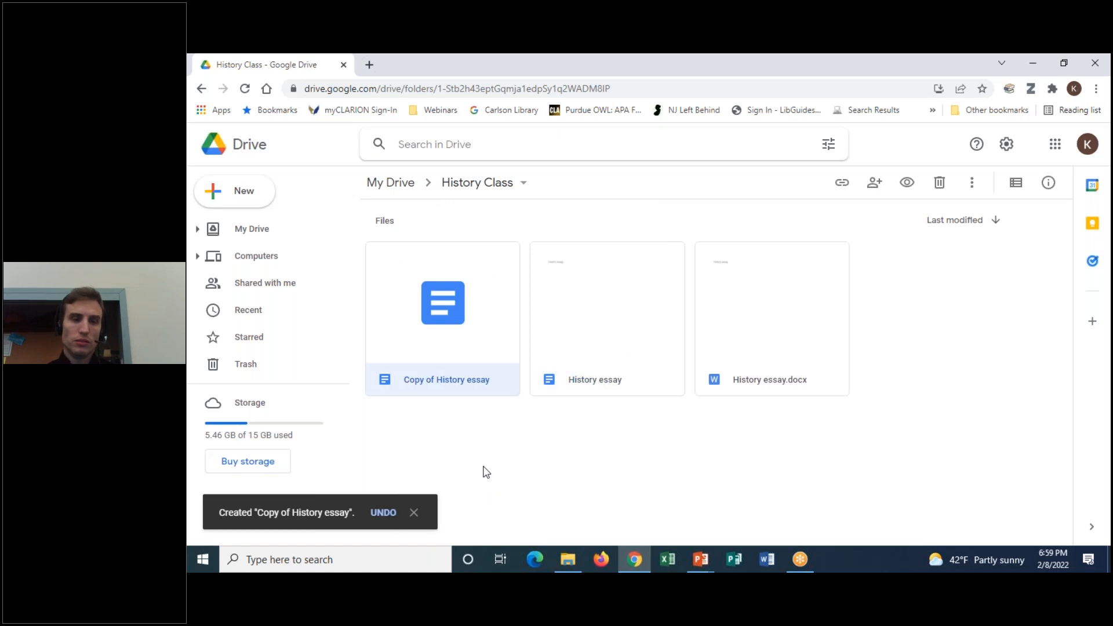
mouse_move(520, 237)
left_mouse_down()
mouse_move(461, 223)
mouse_move(392, 443)
mouse_move(509, 233)
left_mouse_up()
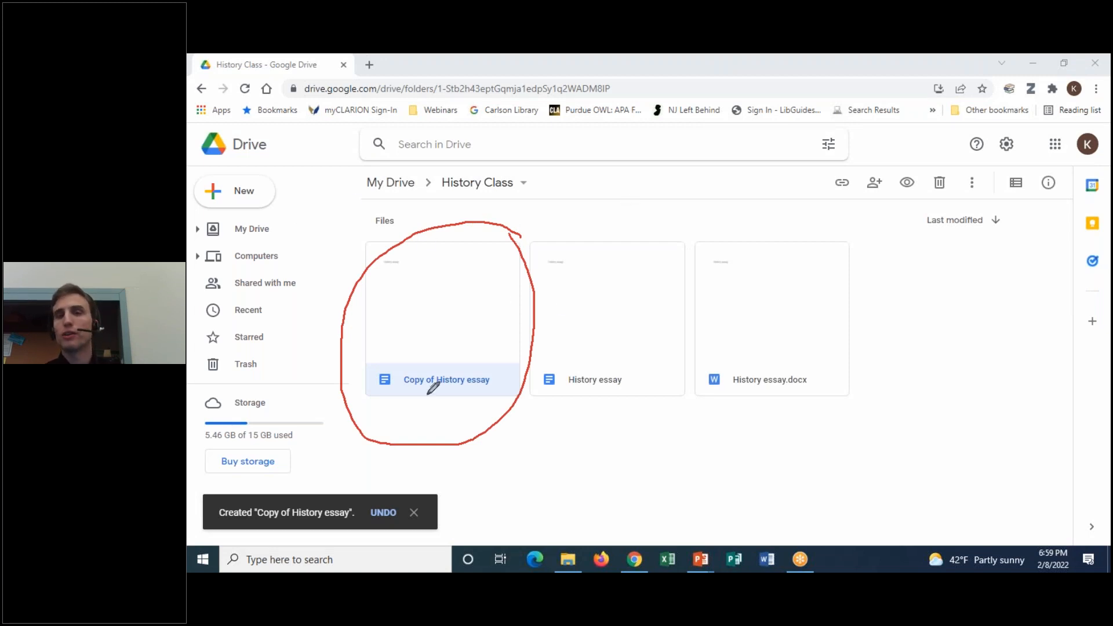
mouse_move(451, 364)
left_mouse_down()
mouse_move(398, 378)
mouse_move(504, 366)
mouse_move(428, 362)
left_mouse_up()
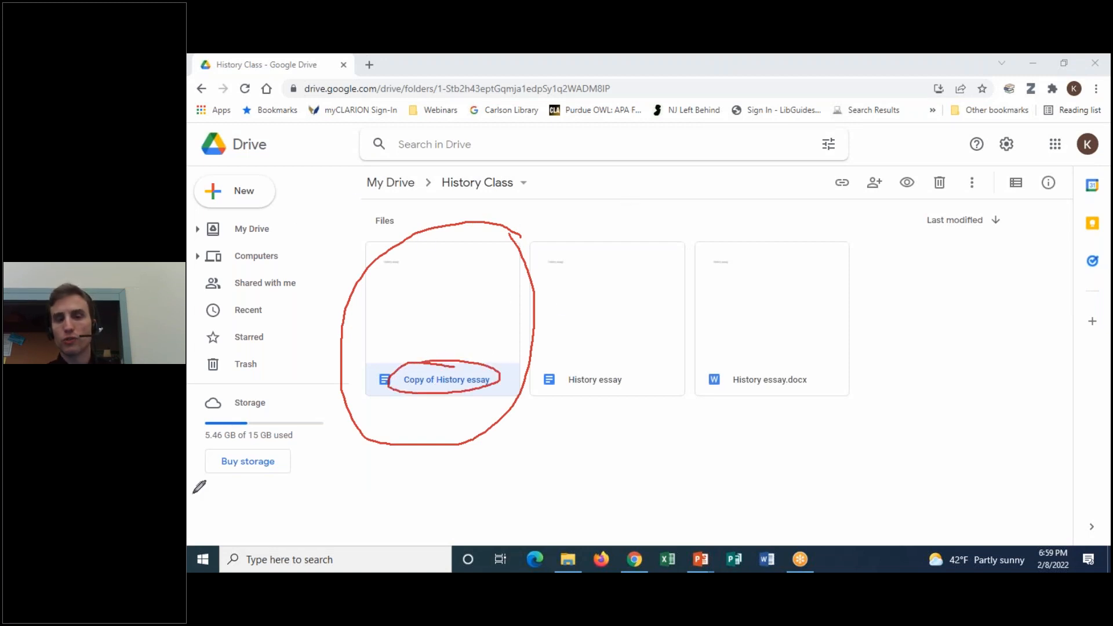
left_click(824, 154)
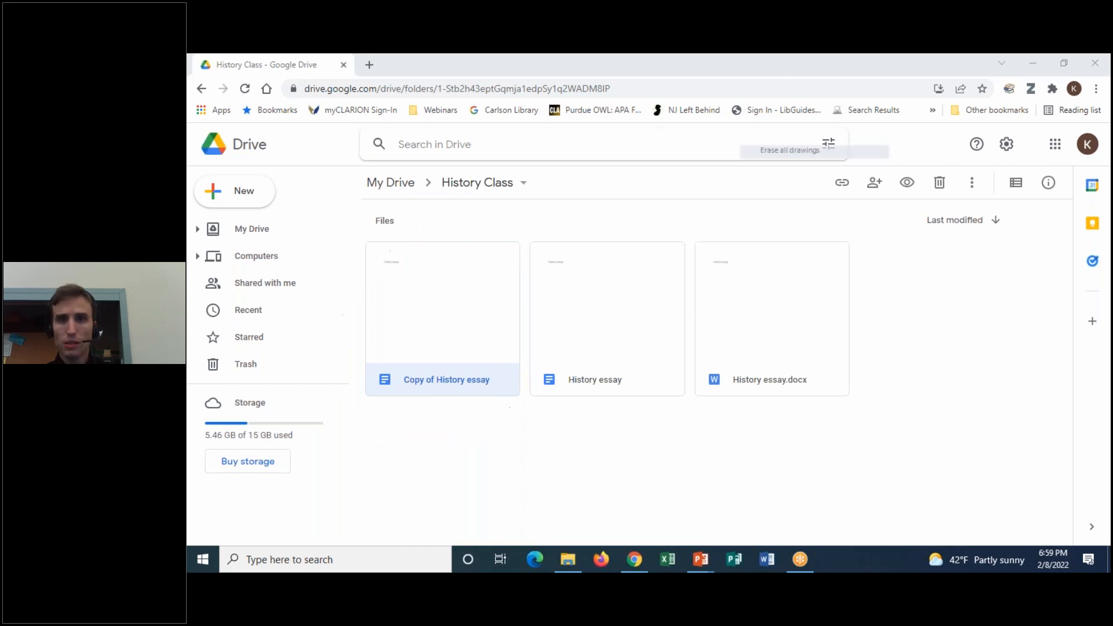
left_click(803, 80)
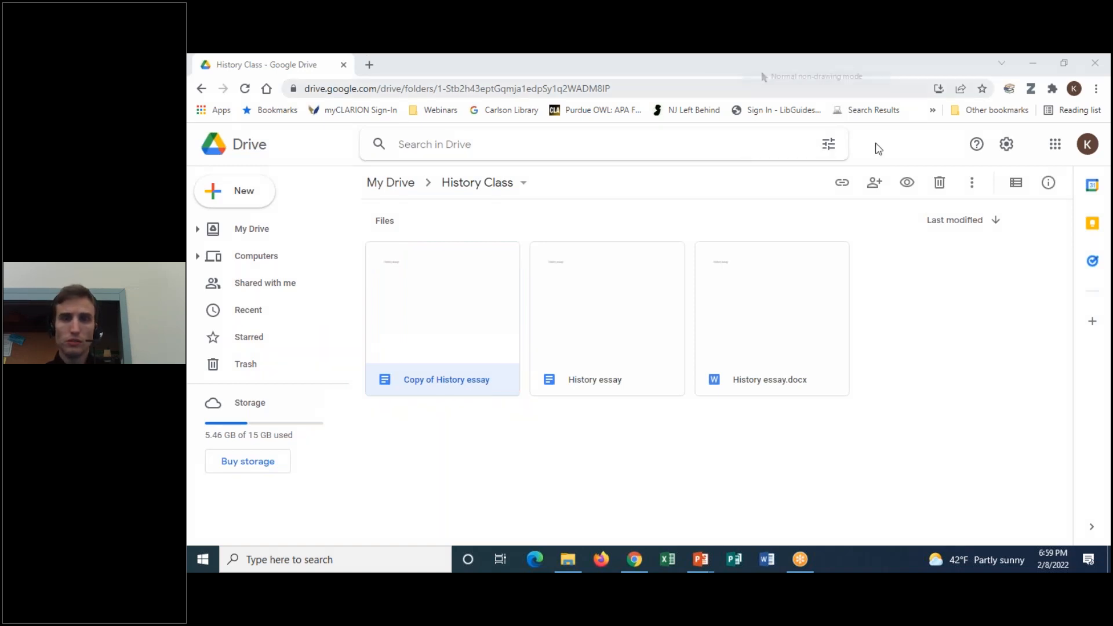
Dismiss the Copy of History essay menu and return to My Drive via the breadcrumb
right_click(458, 381)
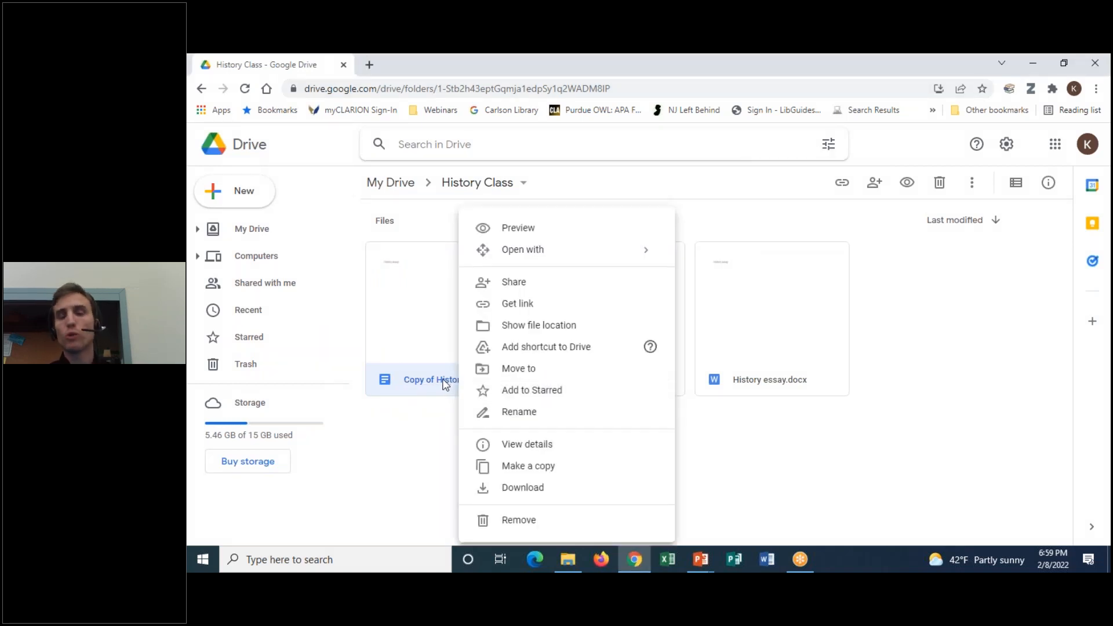
left_click(419, 440)
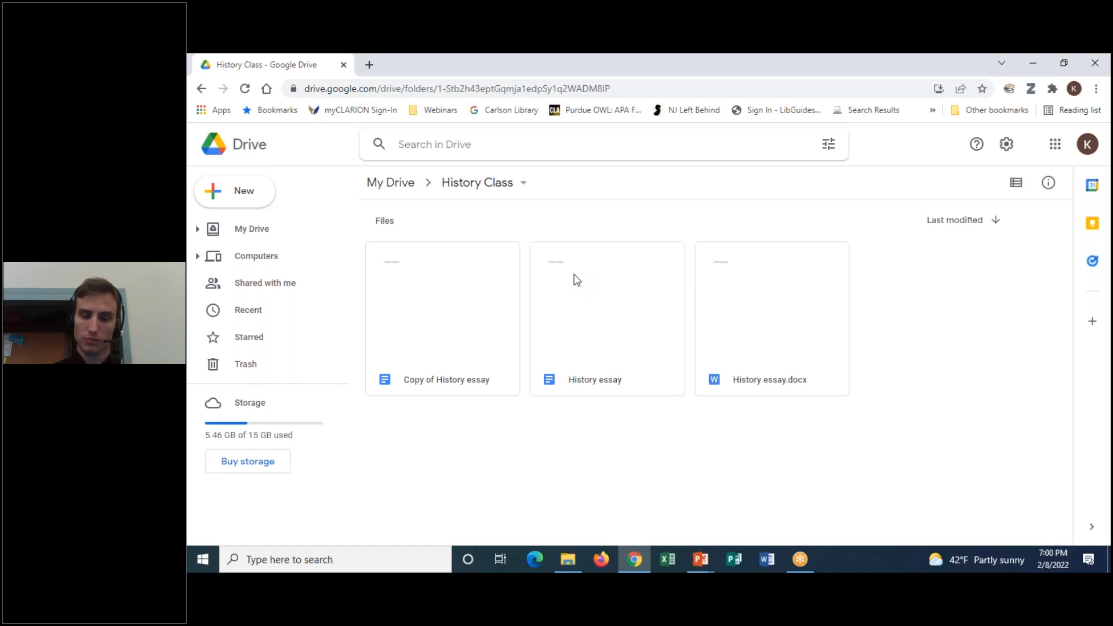
left_click(778, 61)
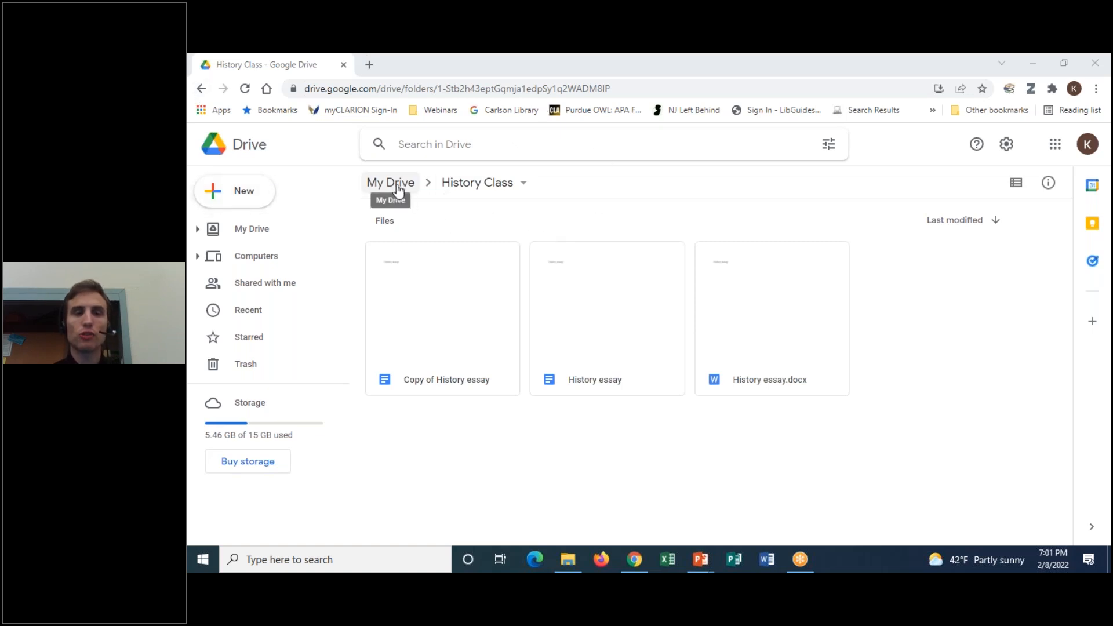
left_click(398, 190)
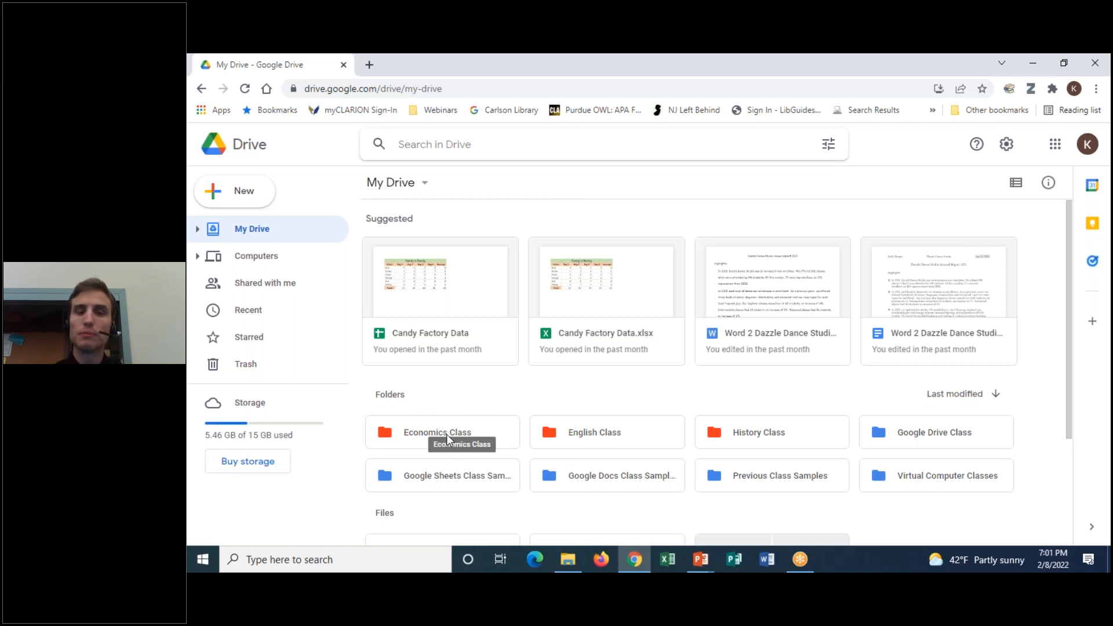
Move the Economics Class folder to the trash and dismiss the notice
right_click(415, 439)
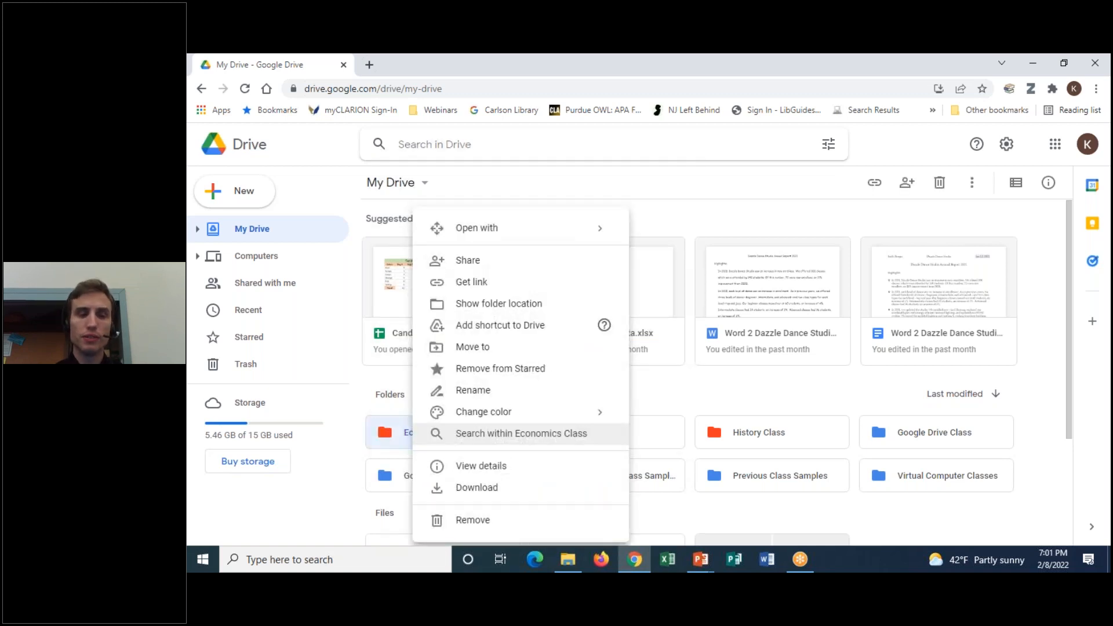
left_click(495, 524)
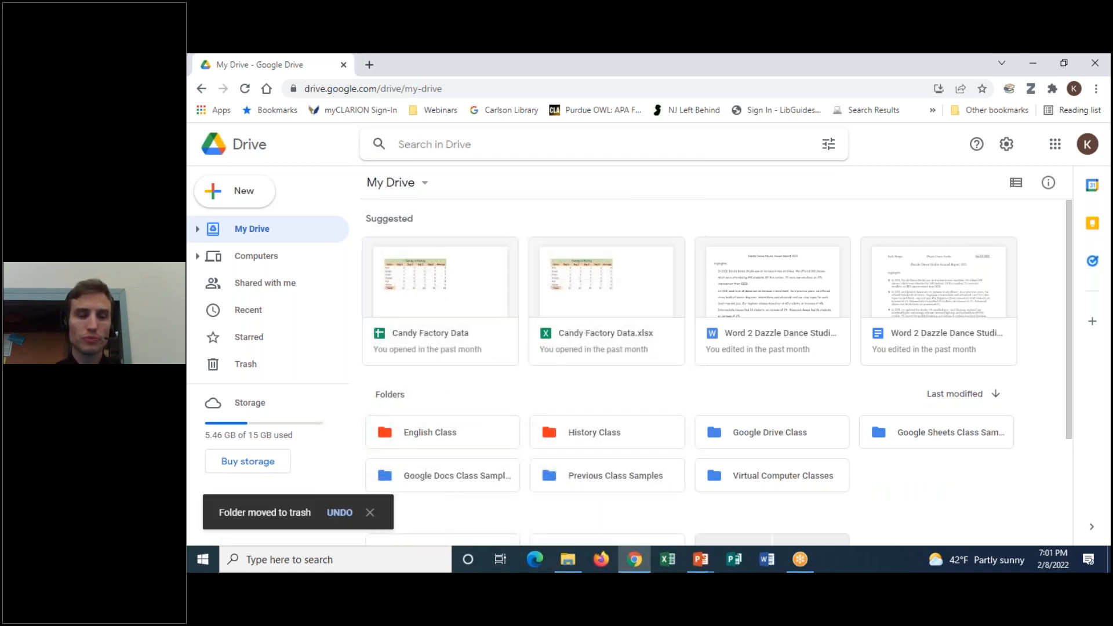
left_click(370, 512)
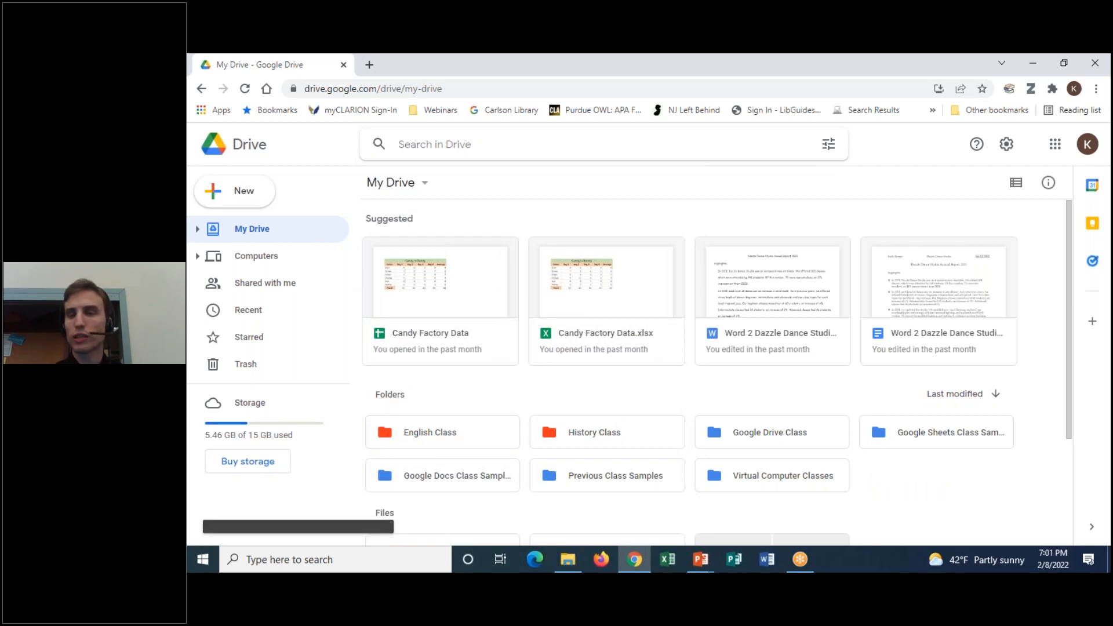
Drag English Class onto Trash and delete the History Class folder with the Delete key
left_click_drag(419, 439, 218, 371)
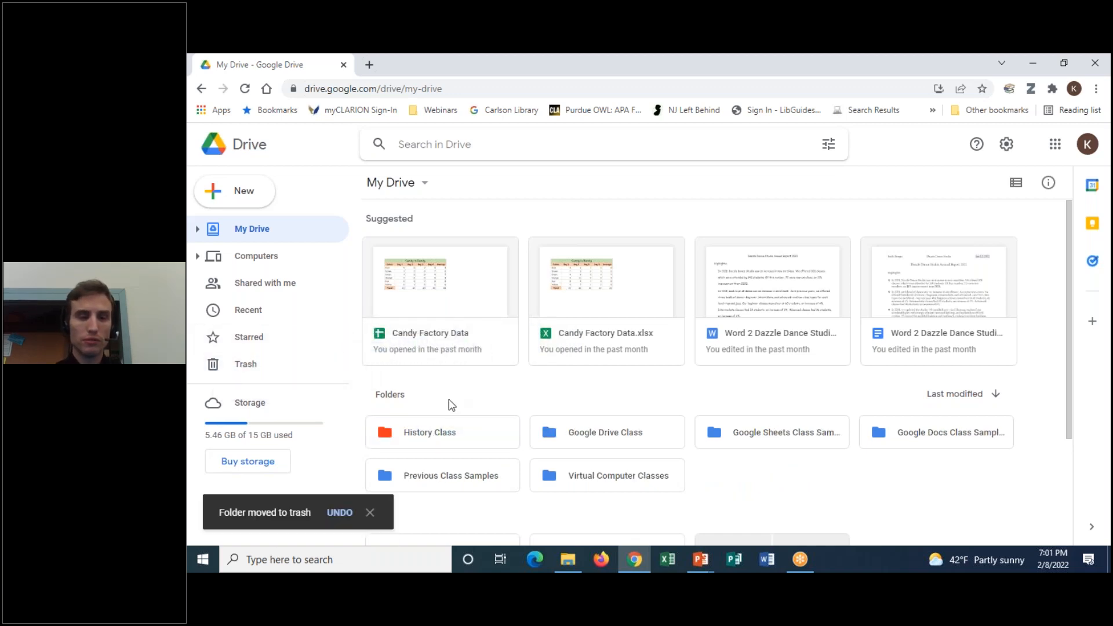
left_click(434, 431)
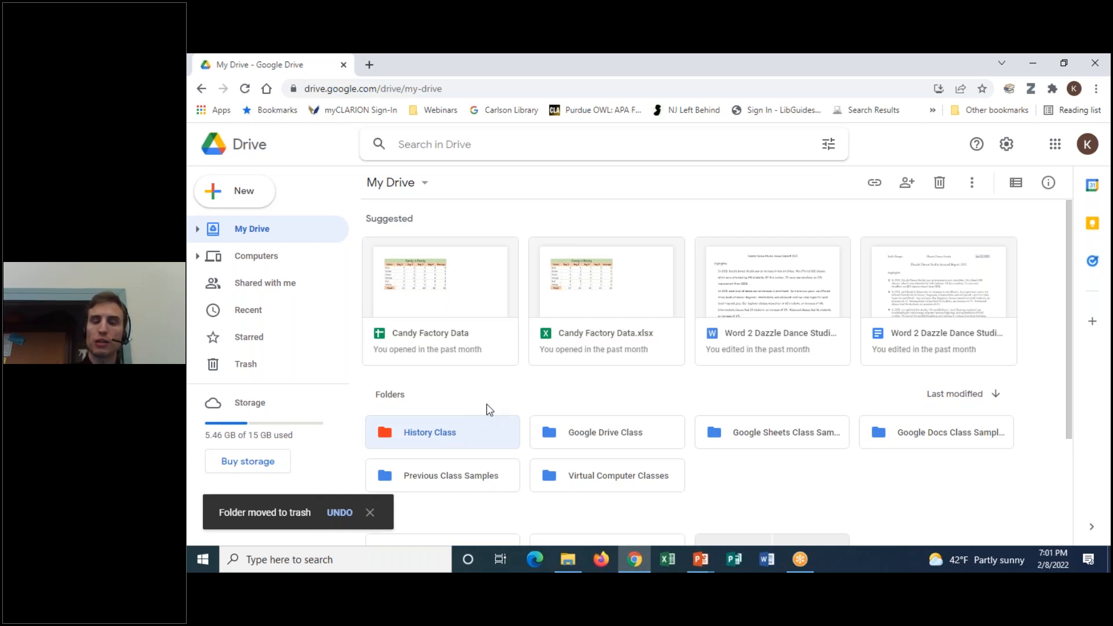
key("Delete")
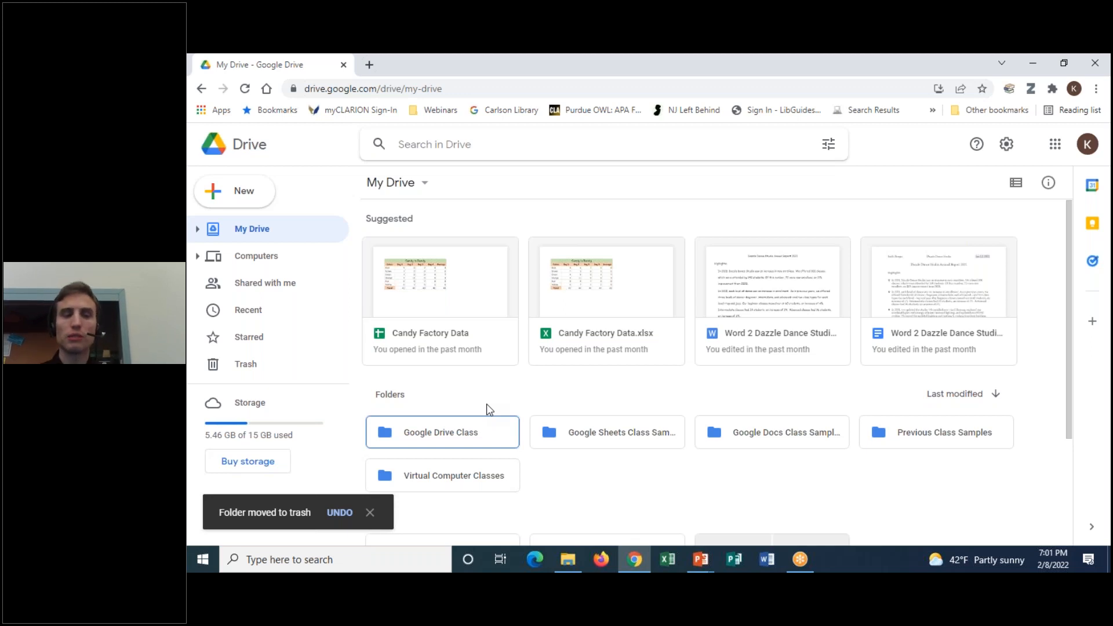
left_click(256, 374)
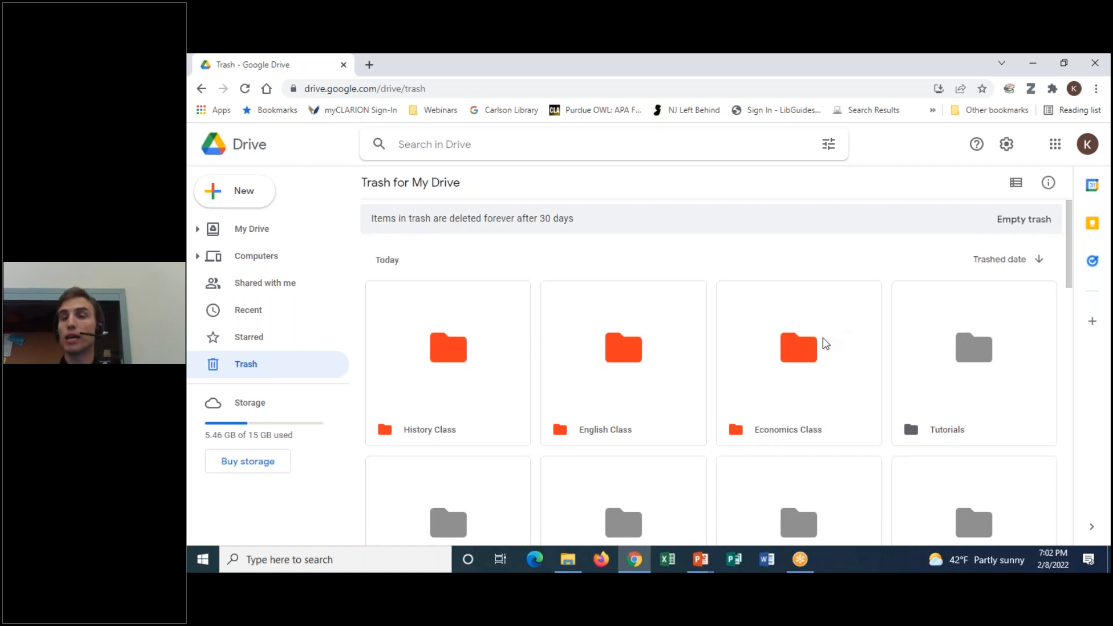
Show History Class's Restore/Delete forever options, highlight the 30-day deletion notice, then return to My Drive
right_click(431, 367)
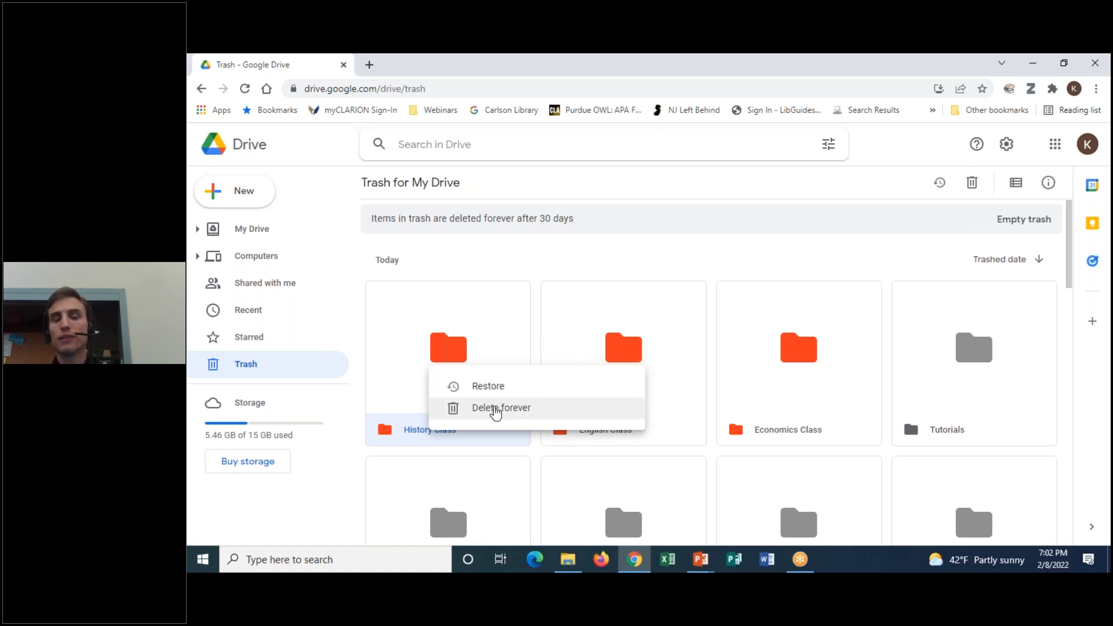
left_click(646, 251)
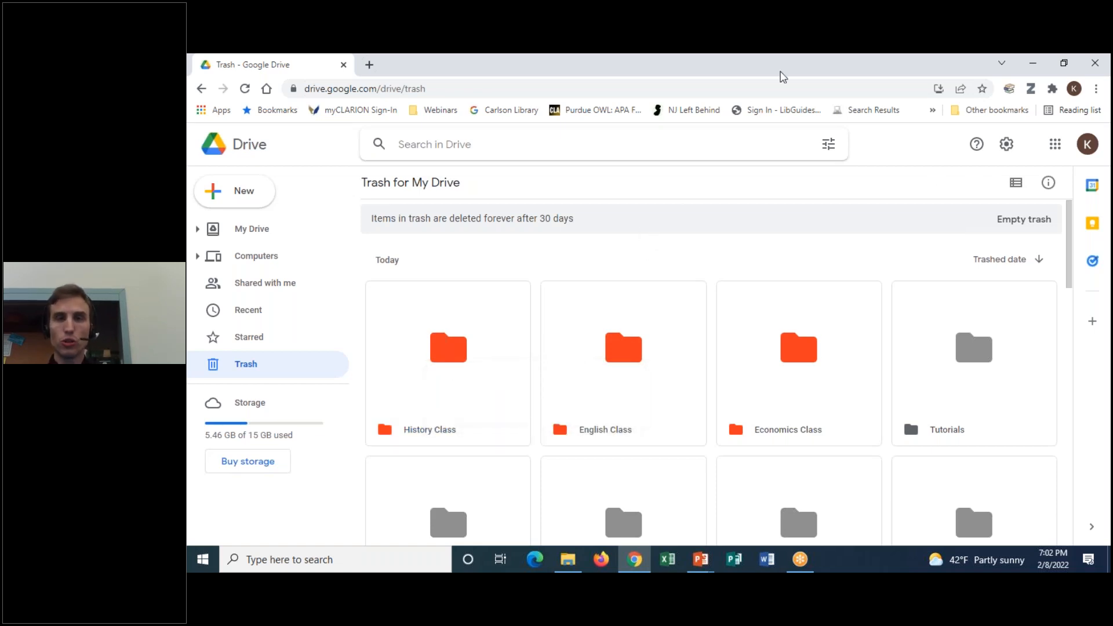
mouse_move(590, 204)
left_mouse_down()
mouse_move(353, 204)
mouse_move(584, 210)
left_mouse_up()
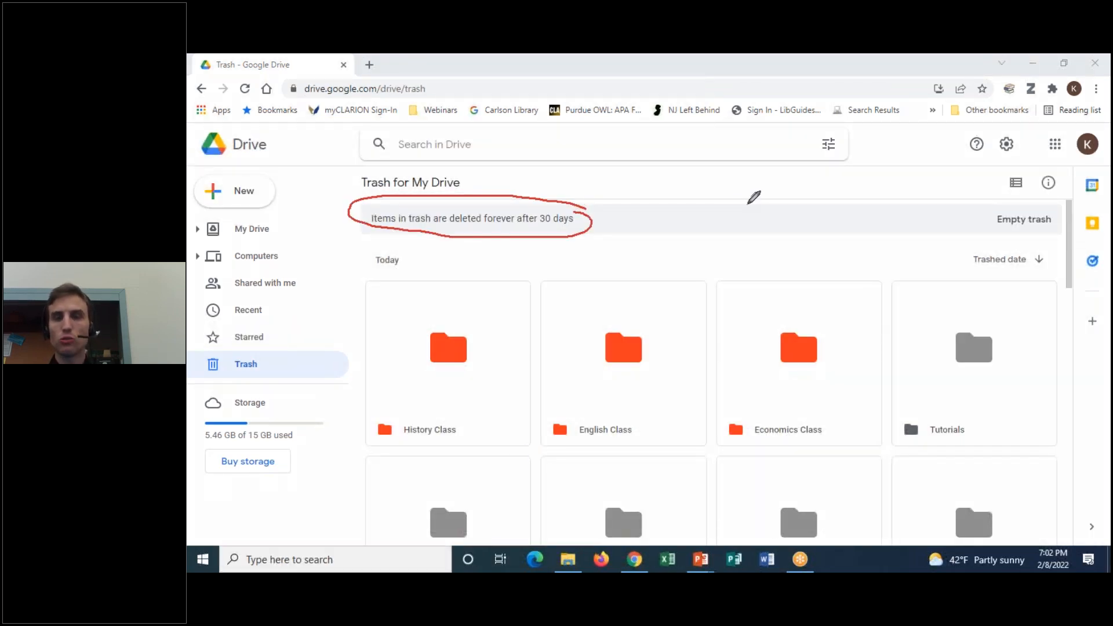
left_click(795, 150)
left_click(771, 67)
left_click(774, 77)
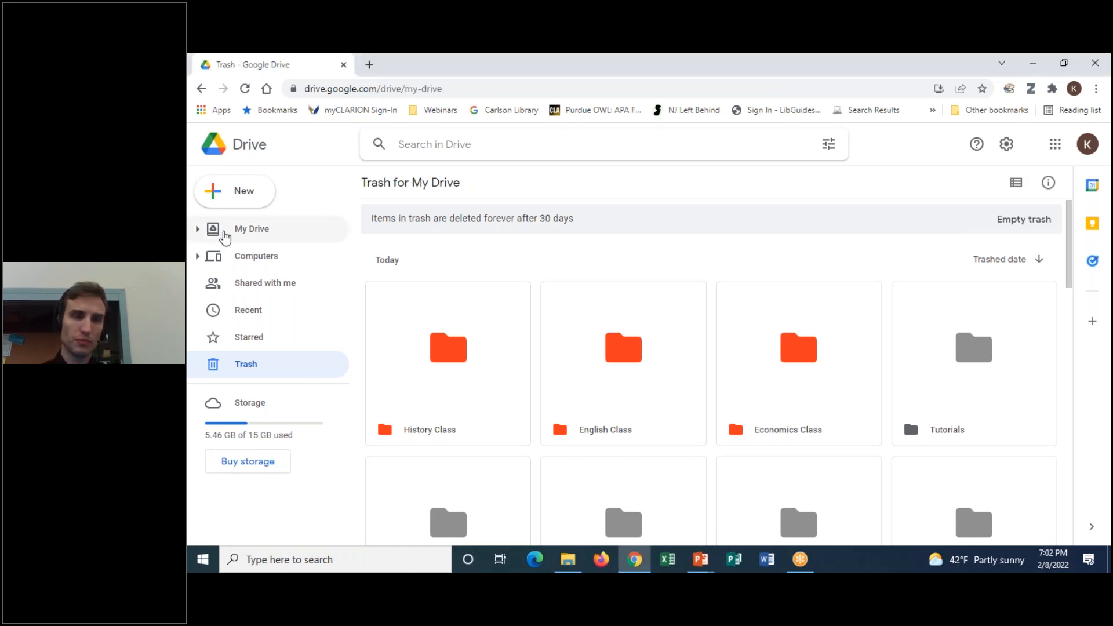
left_click(224, 231)
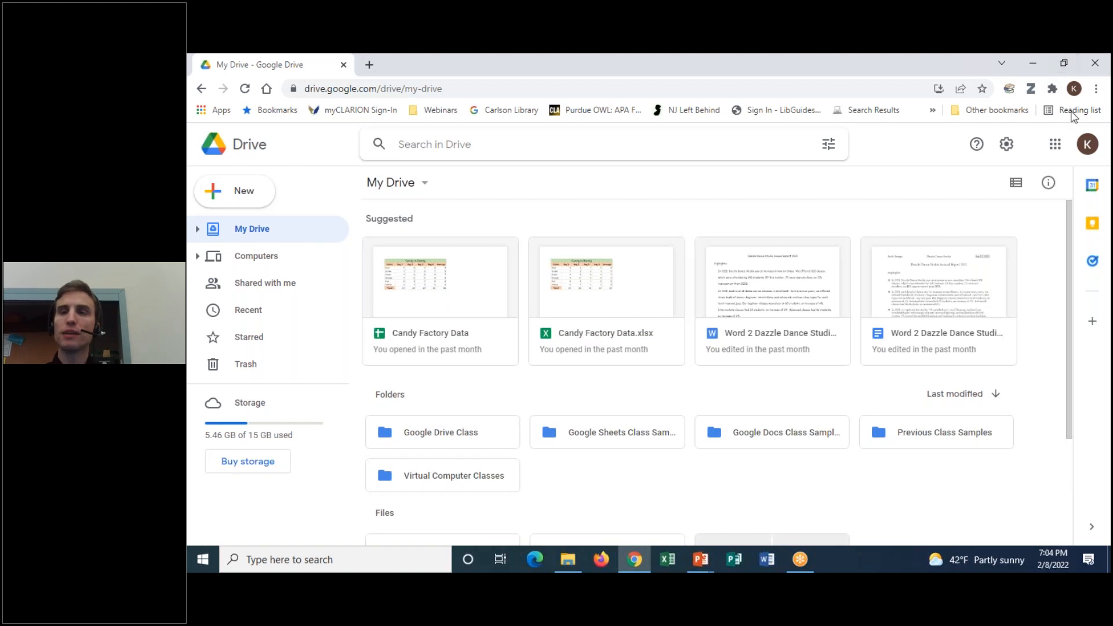
left_click(1087, 76)
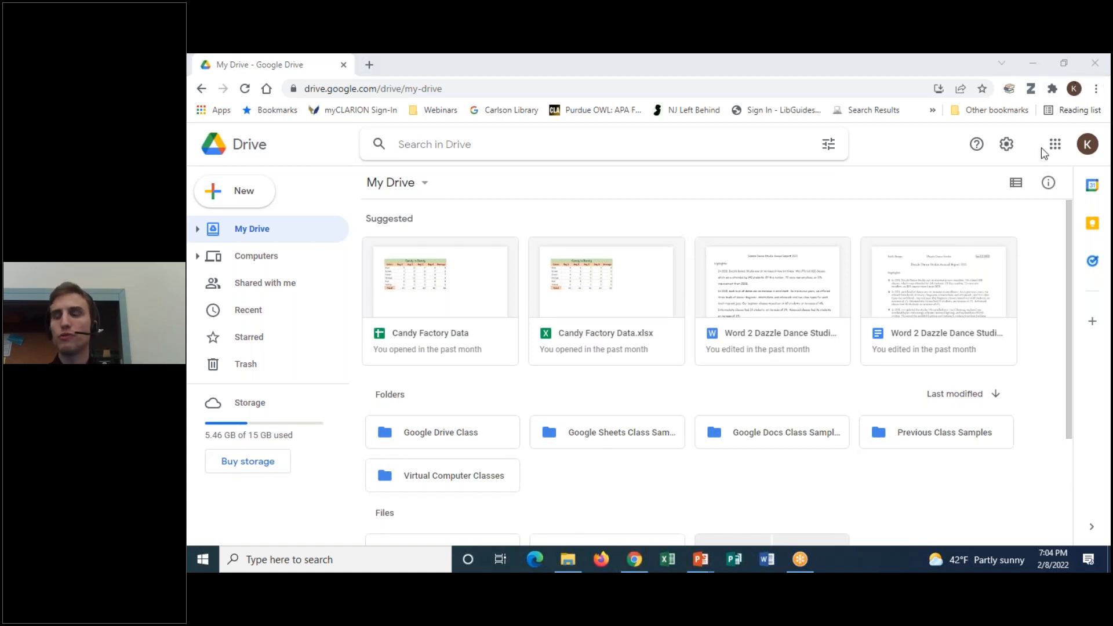
mouse_move(1109, 155)
left_mouse_down()
mouse_move(1093, 166)
mouse_move(1073, 136)
mouse_move(1109, 119)
mouse_move(1099, 157)
left_mouse_up()
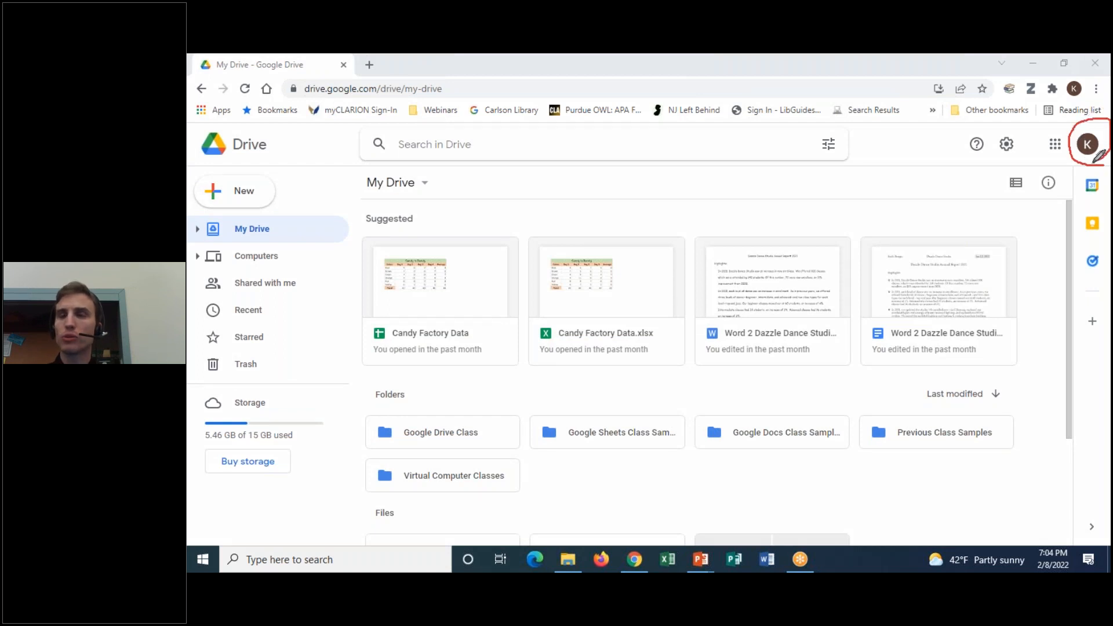
left_click(834, 150)
left_click(787, 56)
left_click(795, 75)
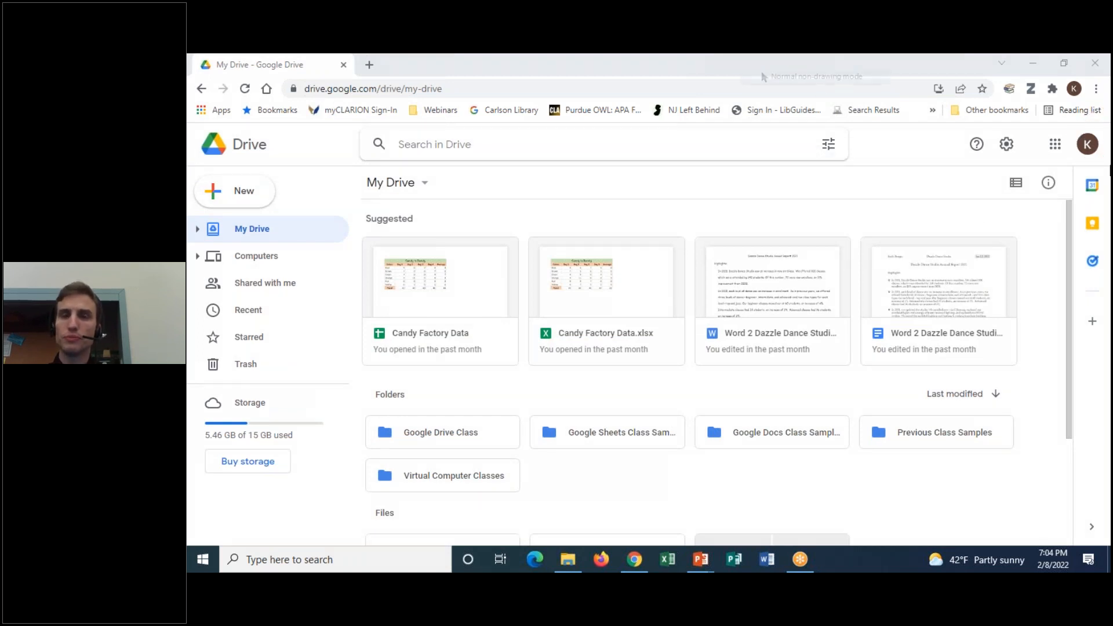
left_click(1093, 152)
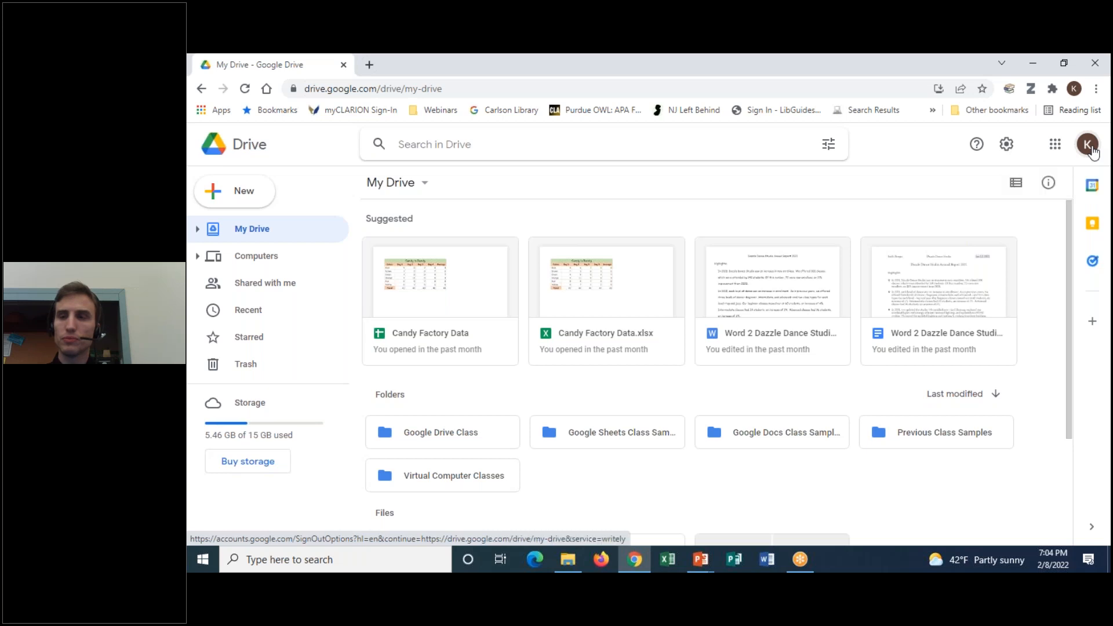
left_click(1099, 154)
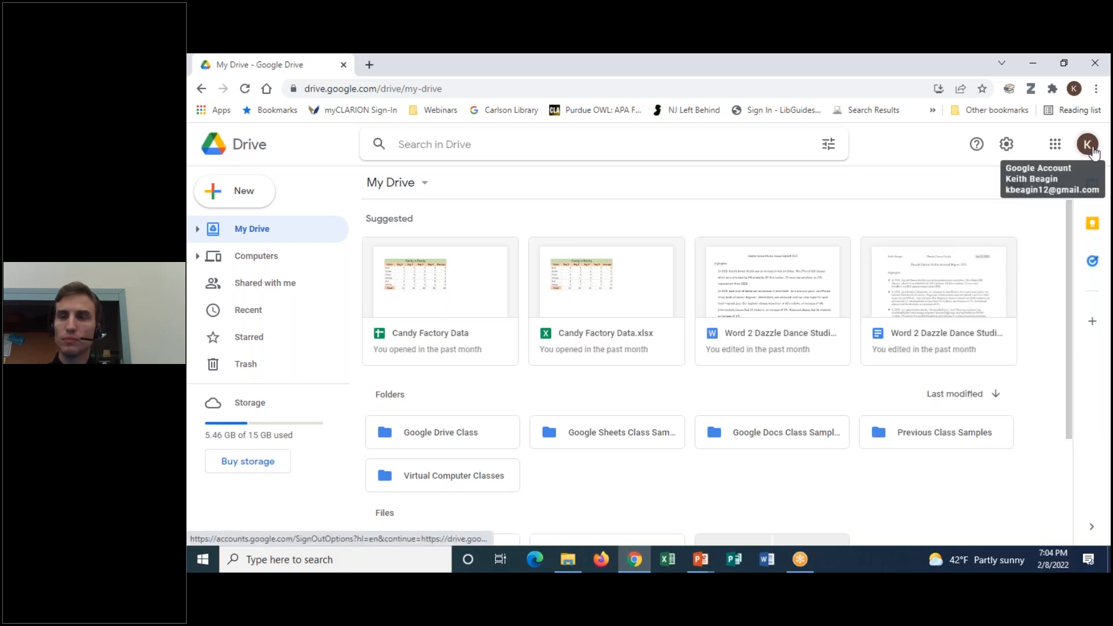
left_click(1094, 152)
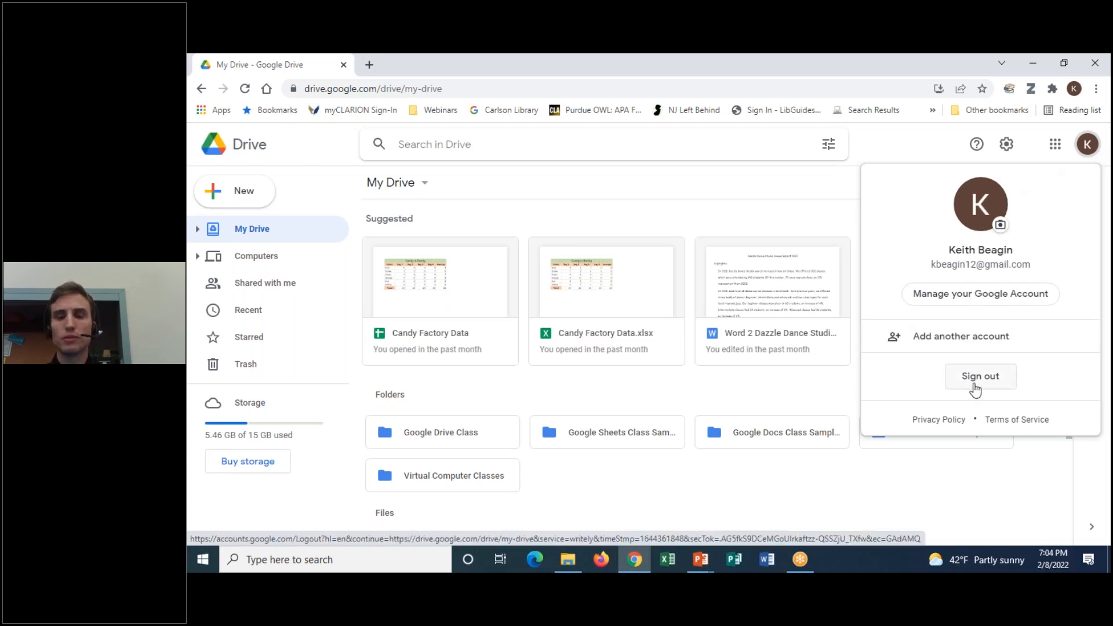
left_click(897, 145)
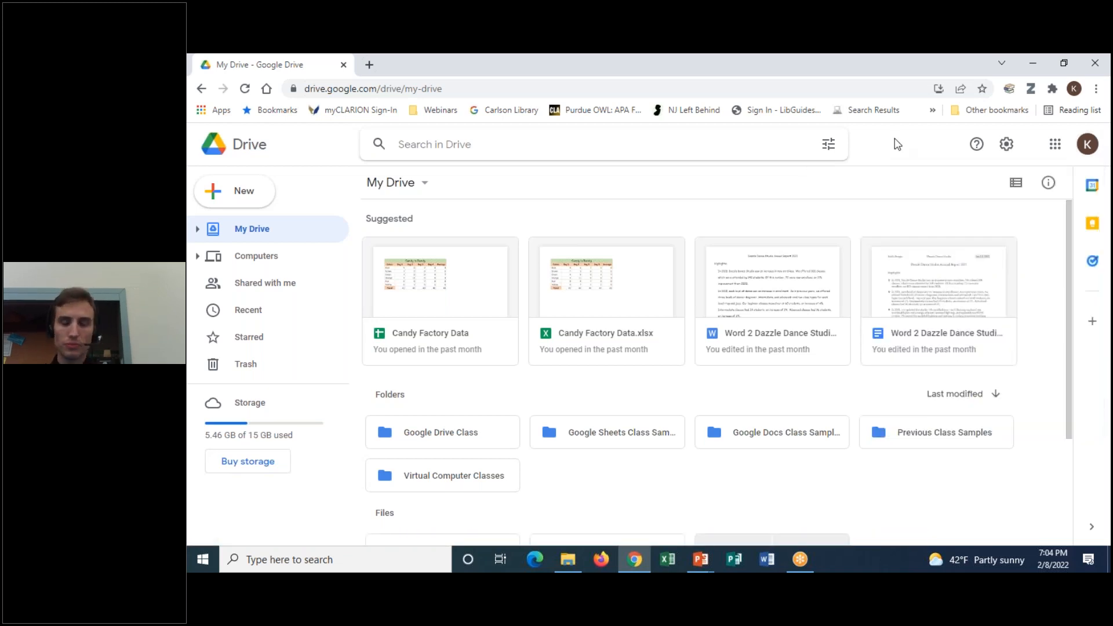
Switch to the Welcome to Class deck and present slide 2, Thanks for Coming!, from the current slide
left_click(1031, 64)
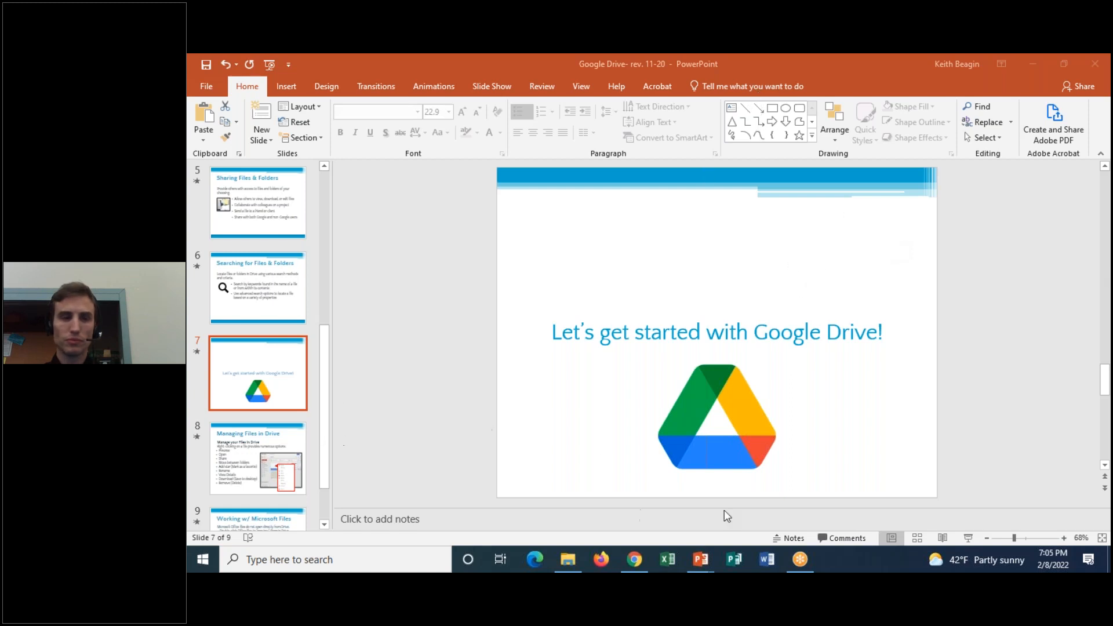
mouse_move(700, 559)
left_click(773, 496)
scroll(270, 341, "down", 1)
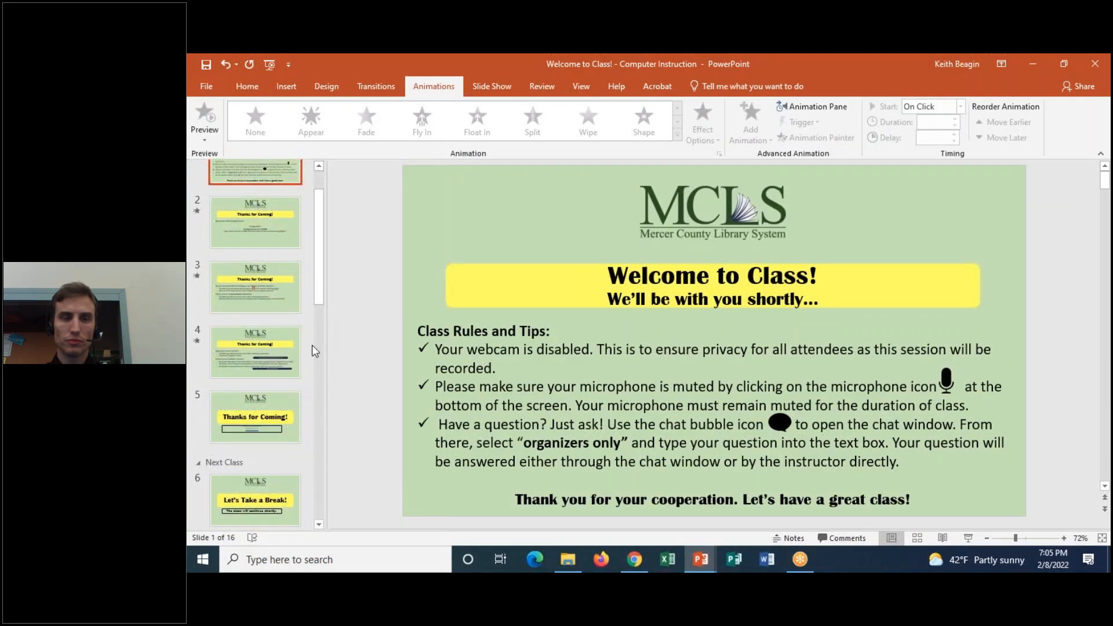
scroll(281, 273, "up", 1)
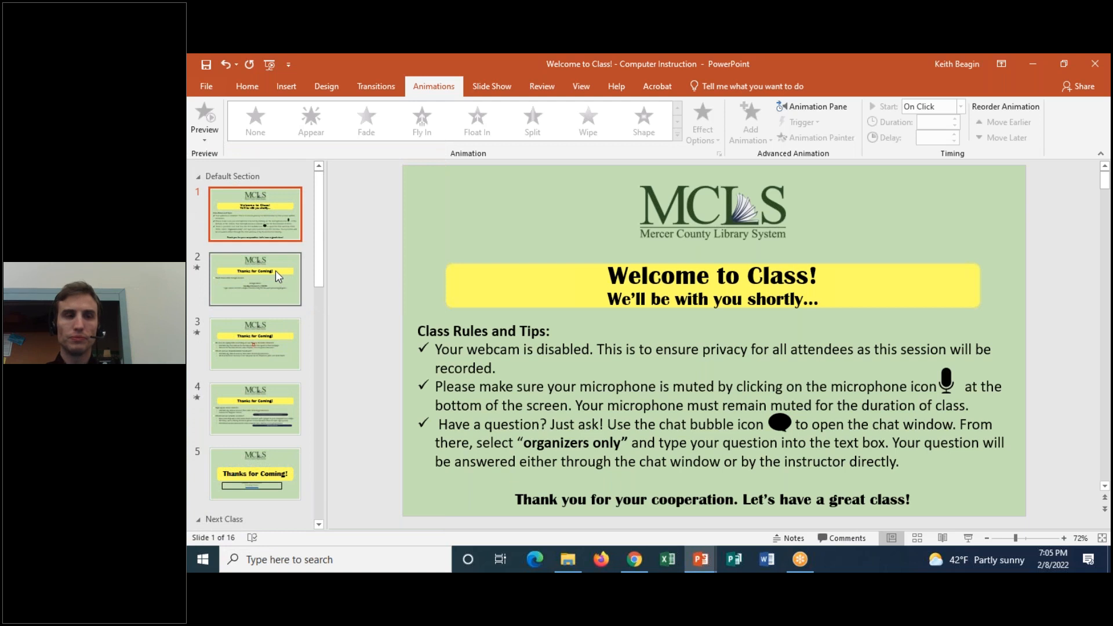
left_click(276, 270)
left_click(479, 86)
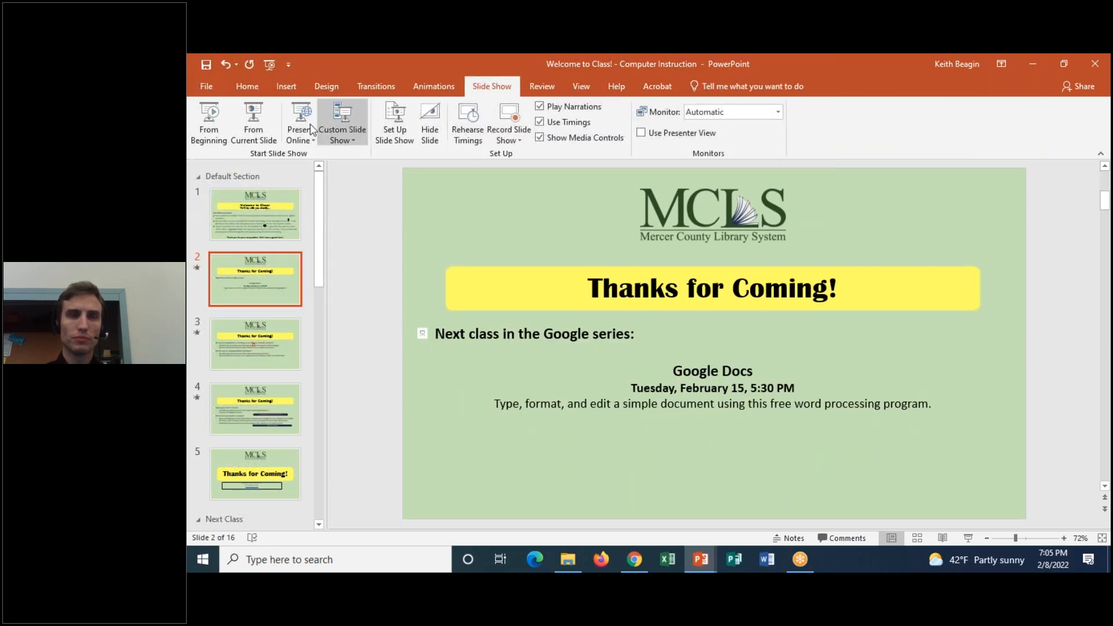
left_click(246, 117)
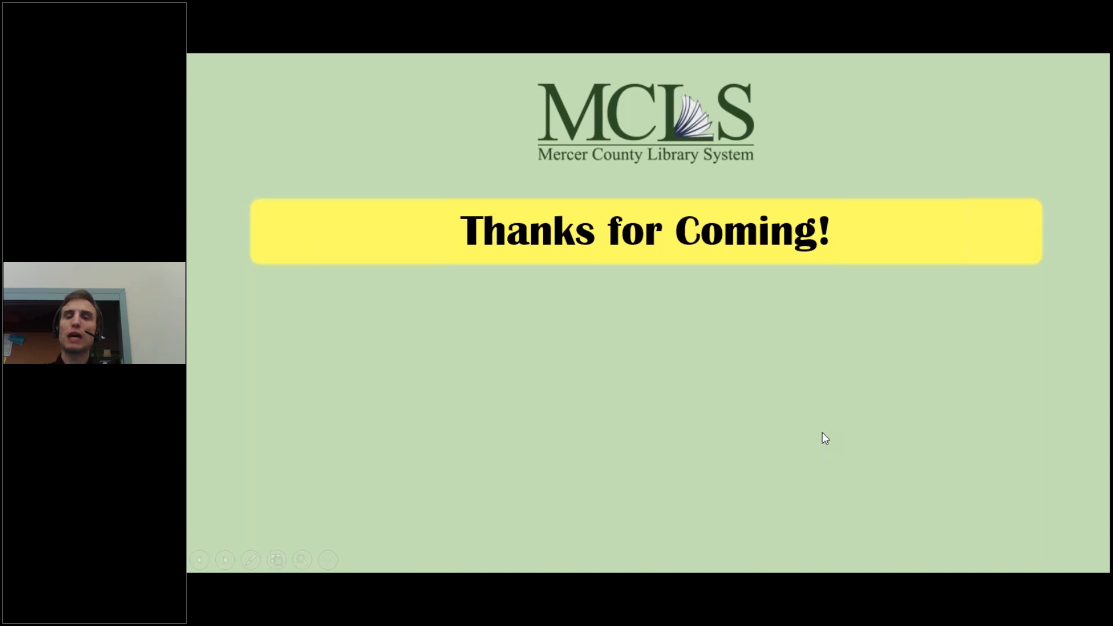